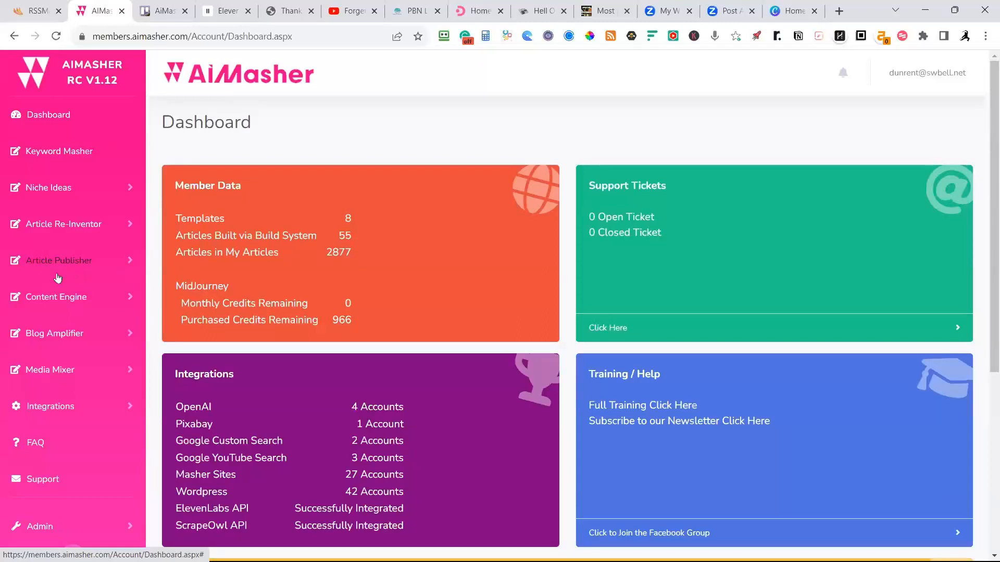
Show the Article Re-Inventor options in AiMasher, and switch to RSSMasher to open its AIMasher API integration page.
left_click(44, 231)
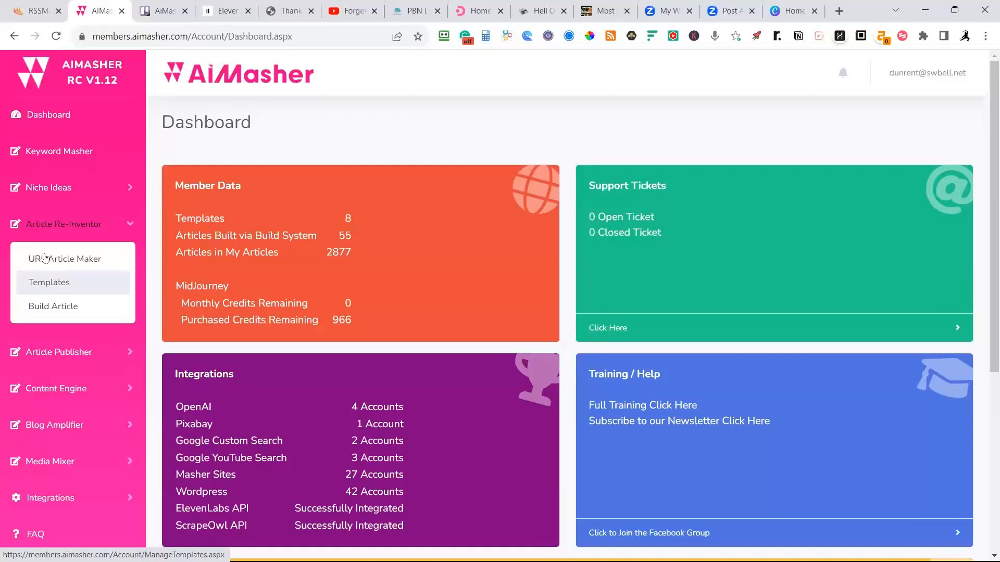
left_click(30, 13)
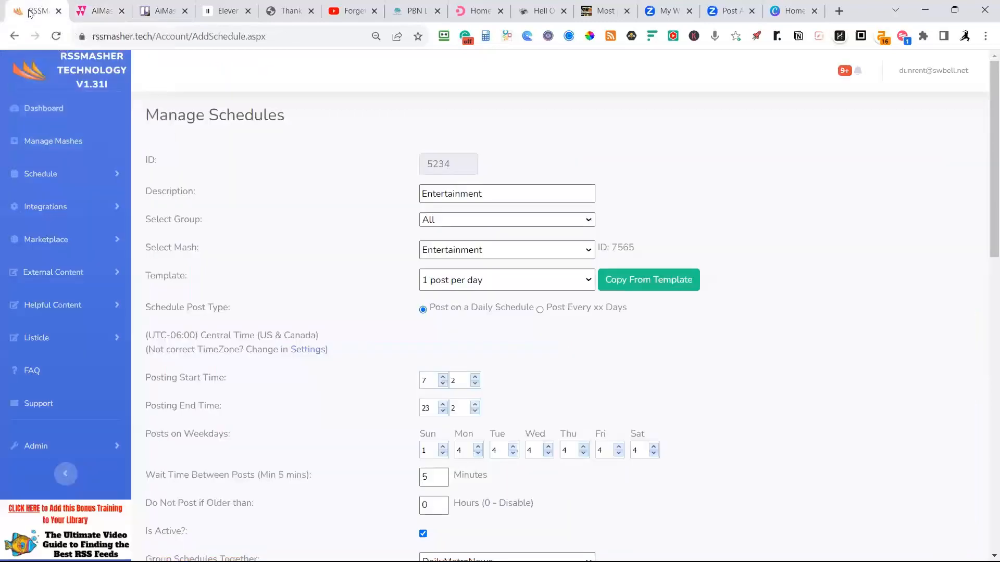
left_click(47, 209)
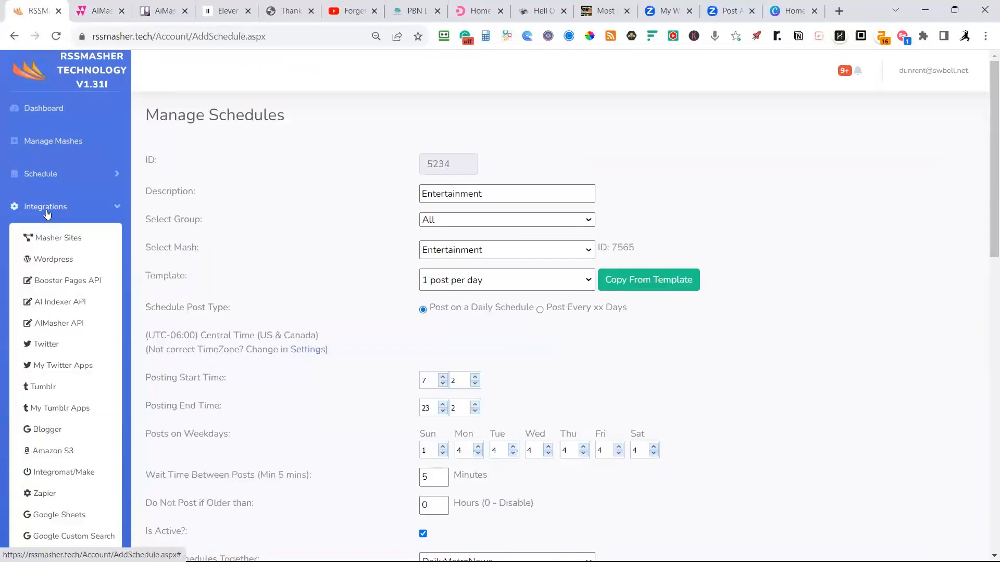
left_click(56, 323)
Retrieve the AIMasher campaigns and look through the Campaigns and Re-Inventor Templates lists.
scroll(271, 299, "down", 9)
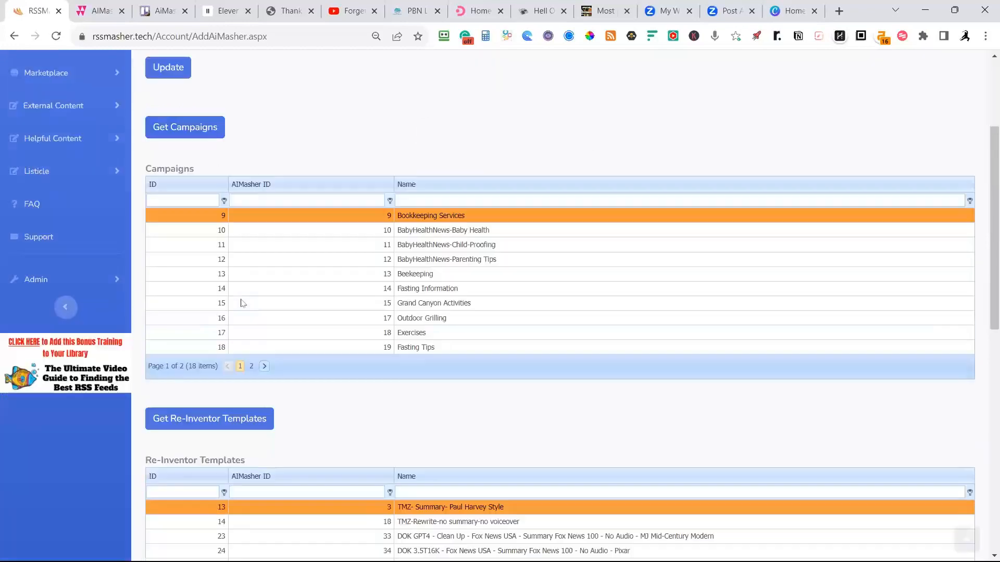
left_click(195, 131)
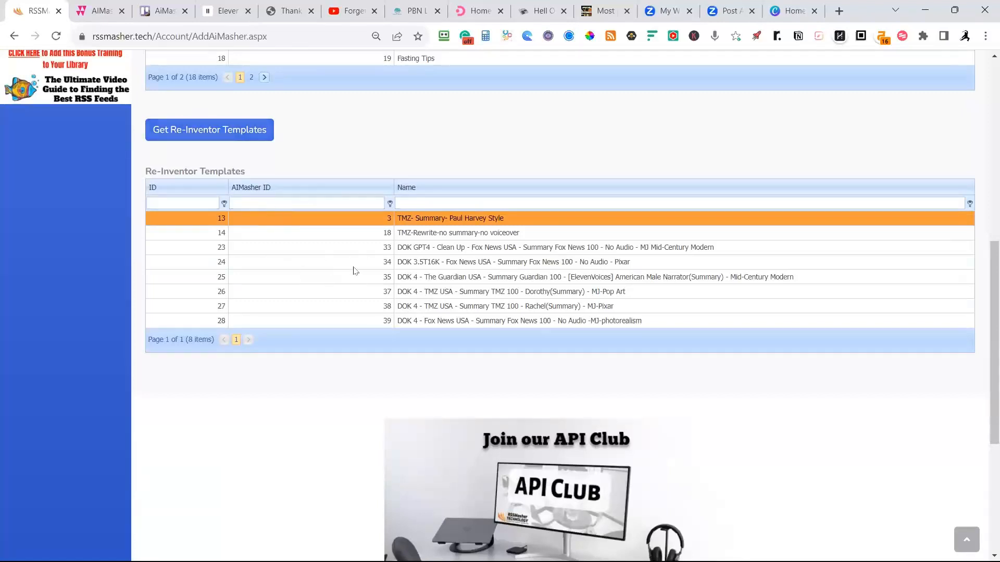
scroll(354, 277, "up", 2)
scroll(354, 277, "up", 3)
scroll(355, 277, "up", 2)
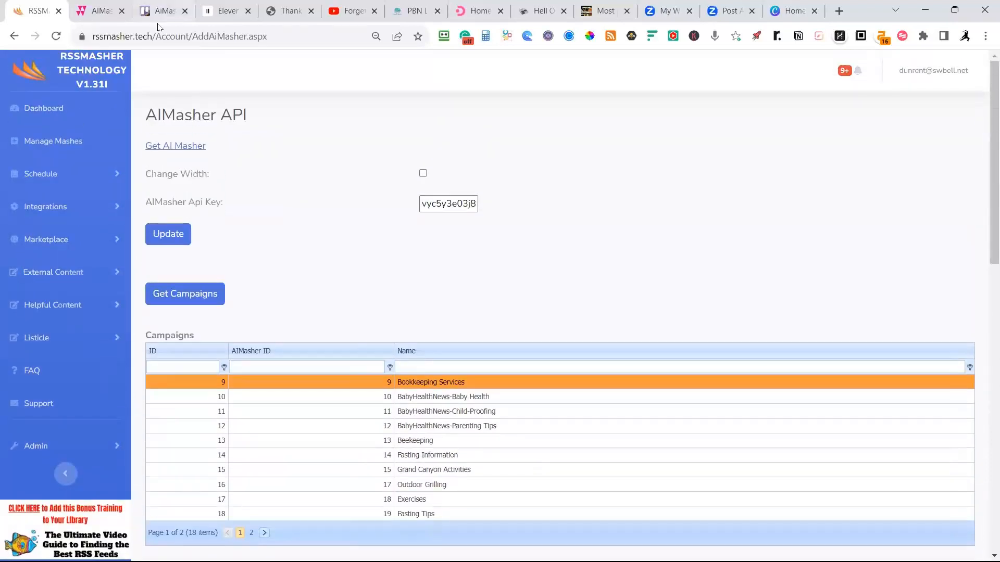
Switch to the DailyMetroNews website and look over the featured story and recent posts on its home page.
left_click(99, 11)
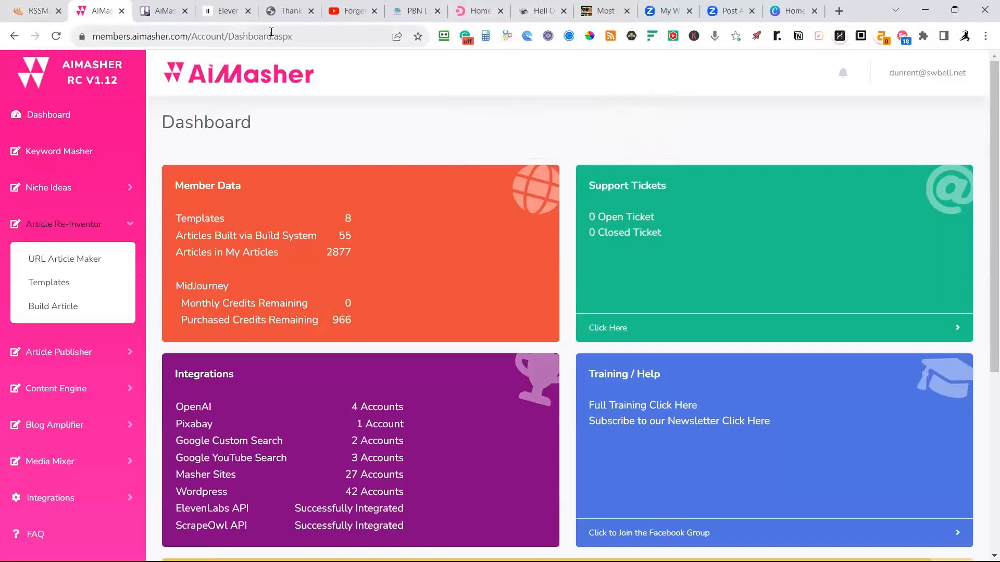
left_click(470, 13)
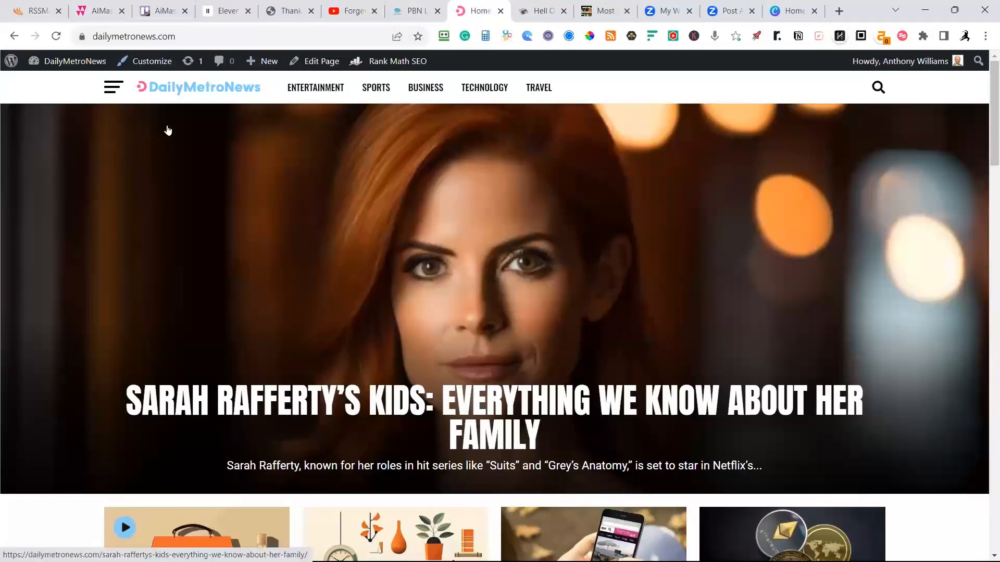
scroll(168, 130, "down", 1)
scroll(169, 131, "up", 1)
scroll(250, 141, "down", 3)
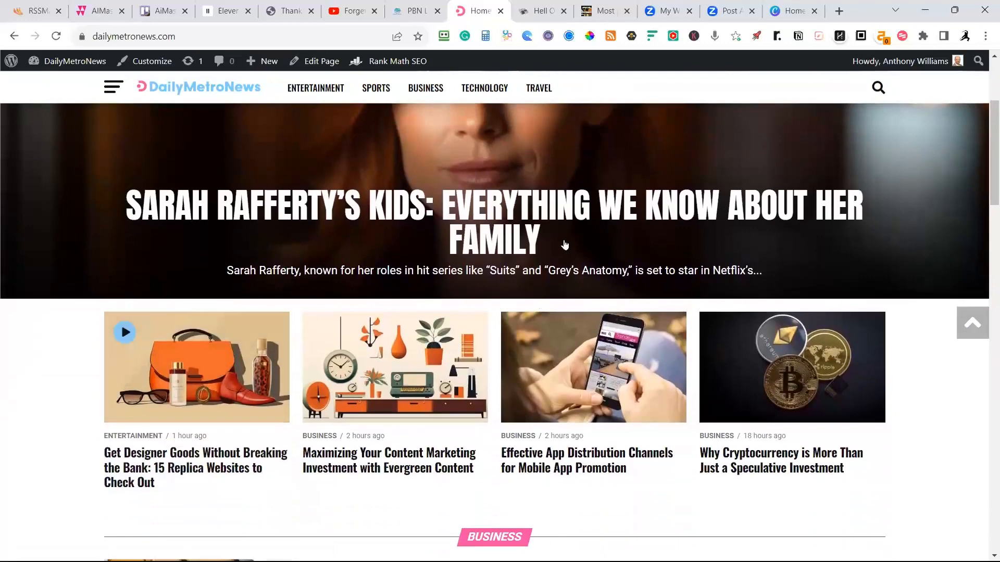
scroll(508, 278, "up", 2)
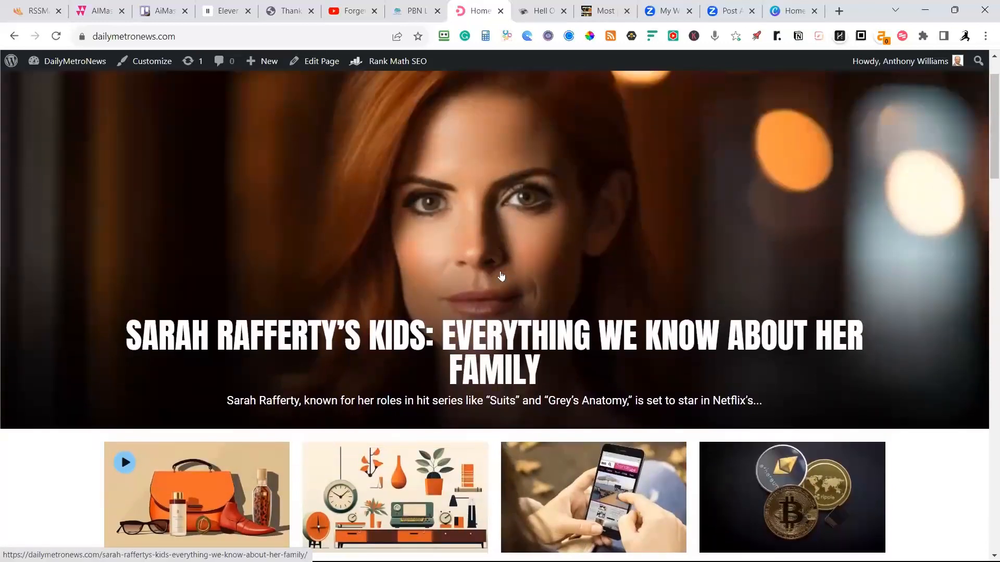
Open the featured article about Sarah Rafferty's kids and read through its image, sections and closing link.
left_click(507, 339)
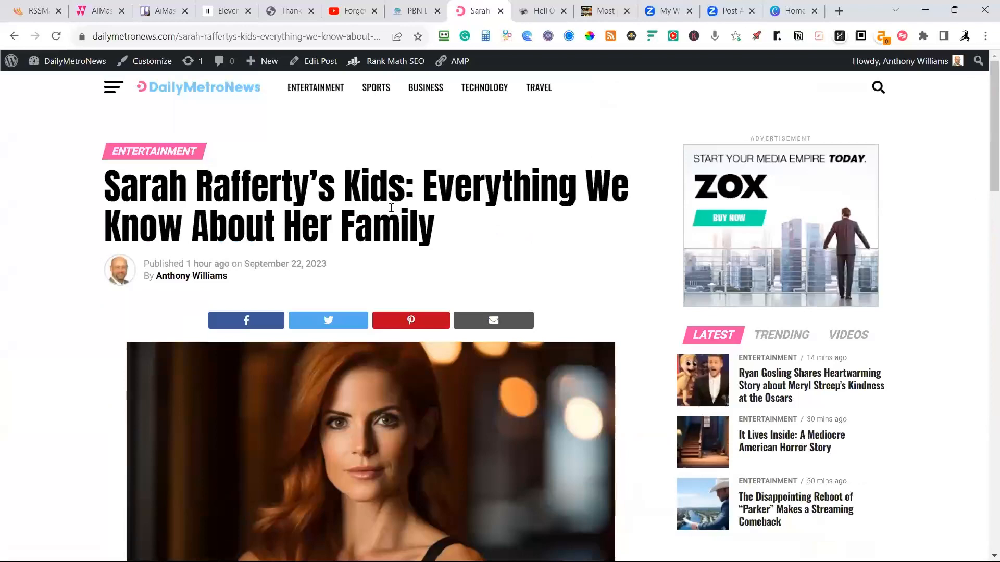
scroll(406, 289, "down", 5)
scroll(494, 286, "down", 4)
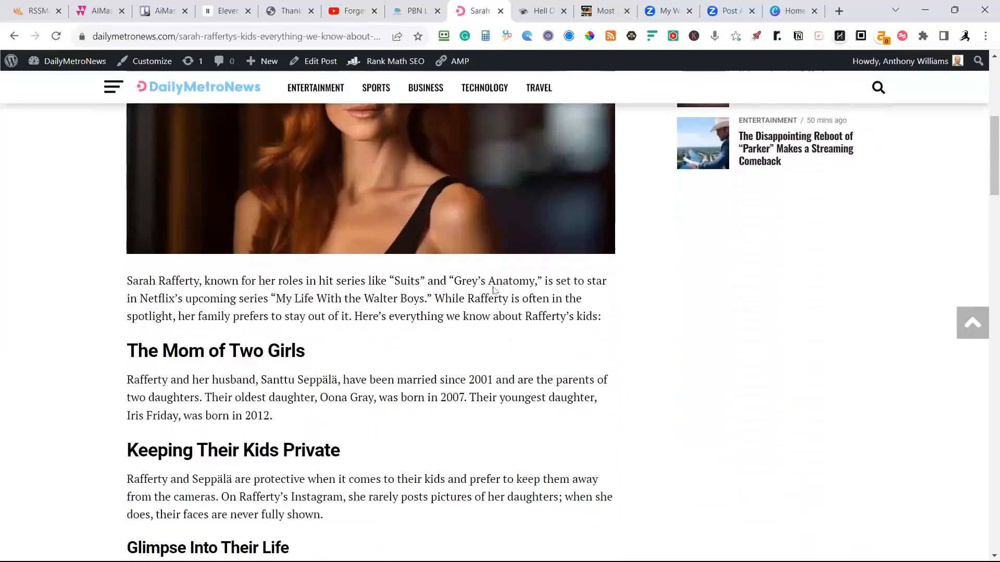
scroll(492, 302, "down", 6)
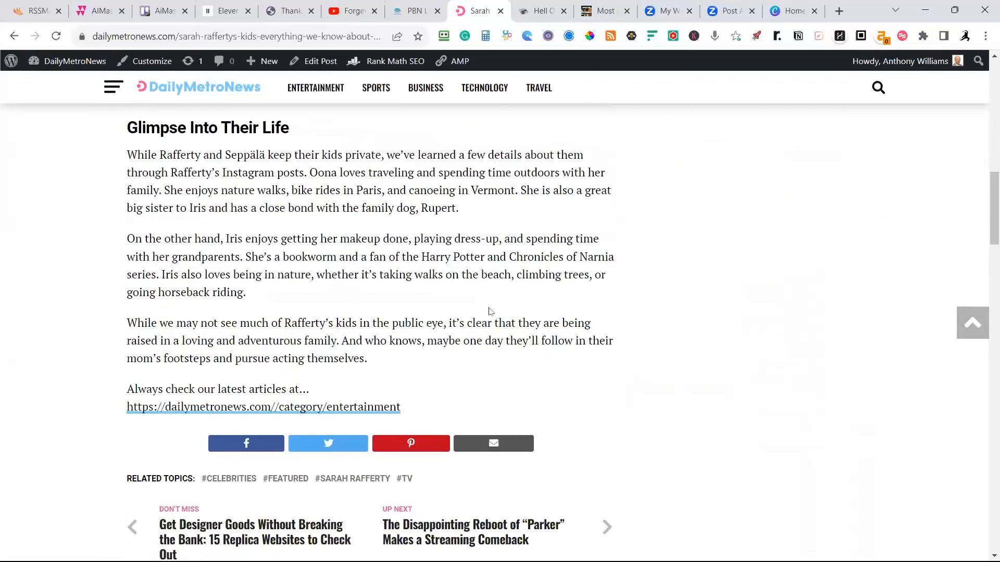
scroll(489, 311, "up", 15)
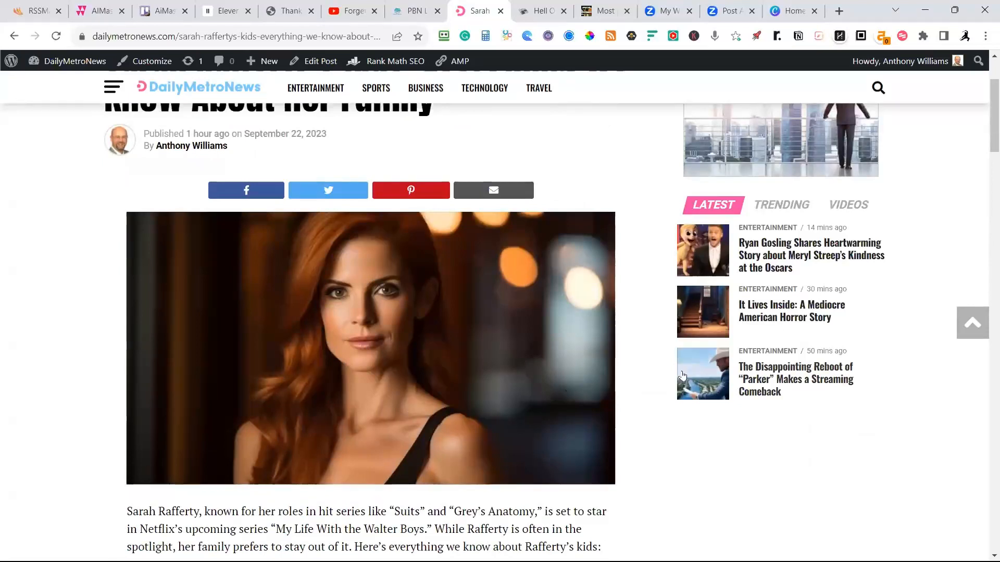
Open the latest article on the disappointing reboot of "Parker" and examine its image, headings and previous-article link.
left_click(763, 384)
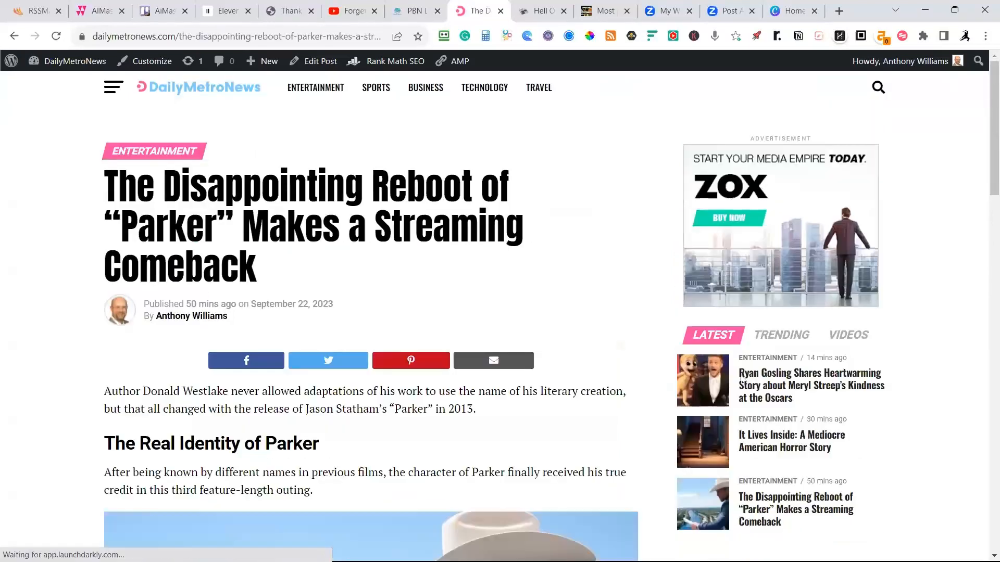
scroll(472, 281, "down", 1)
scroll(238, 198, "down", 10)
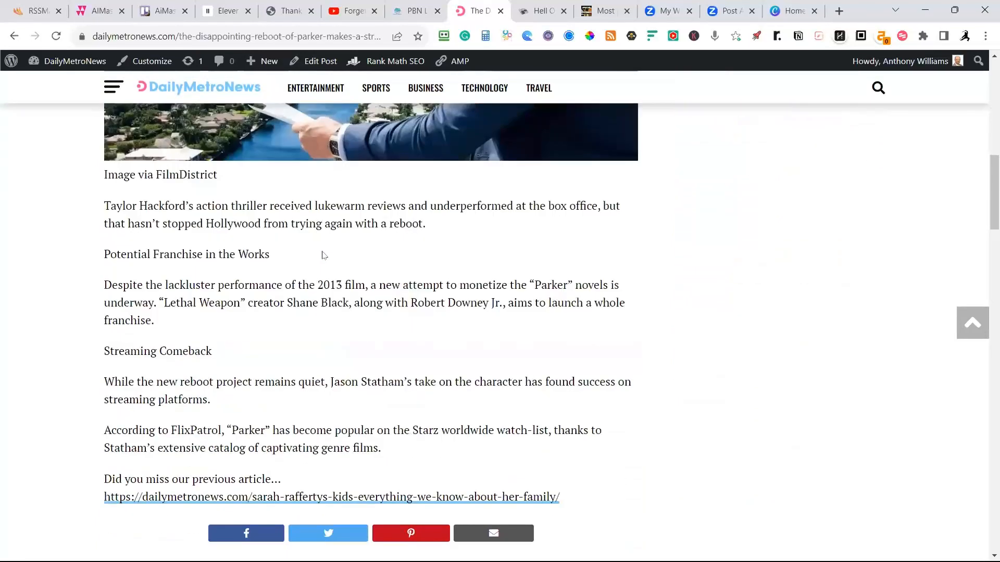
scroll(334, 258, "down", 3)
scroll(359, 255, "up", 4)
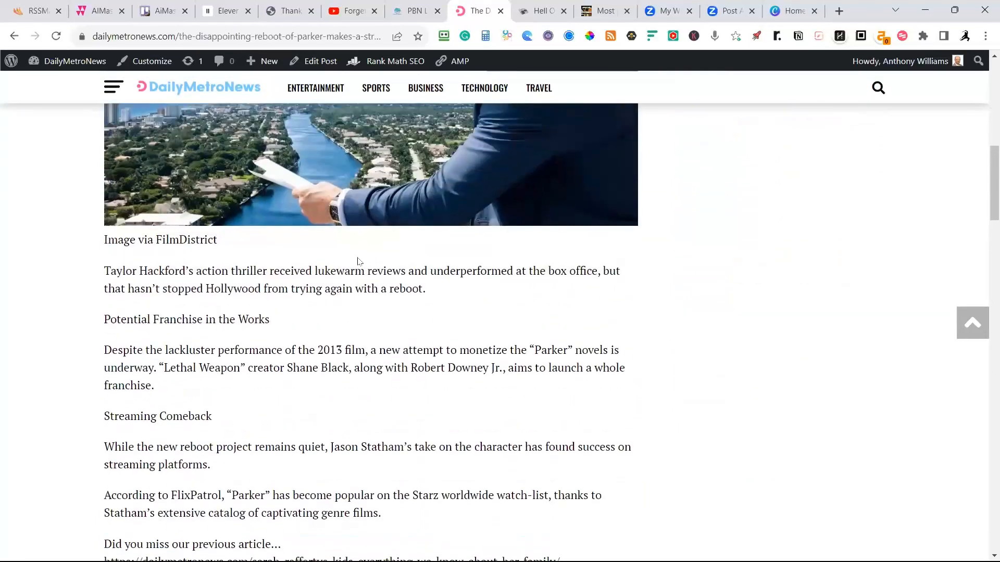
scroll(358, 262, "down", 1)
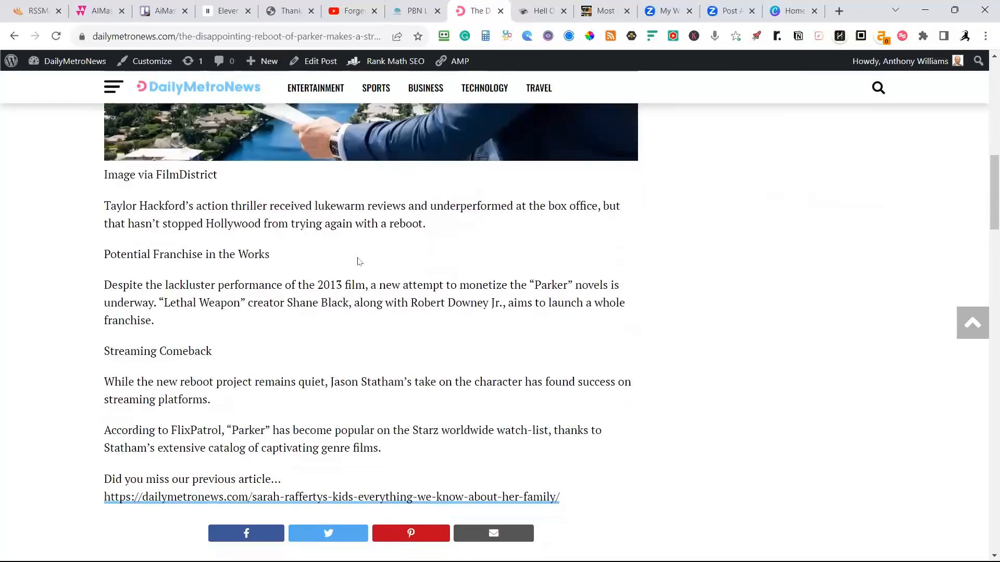
scroll(358, 262, "down", 2)
scroll(358, 258, "up", 7)
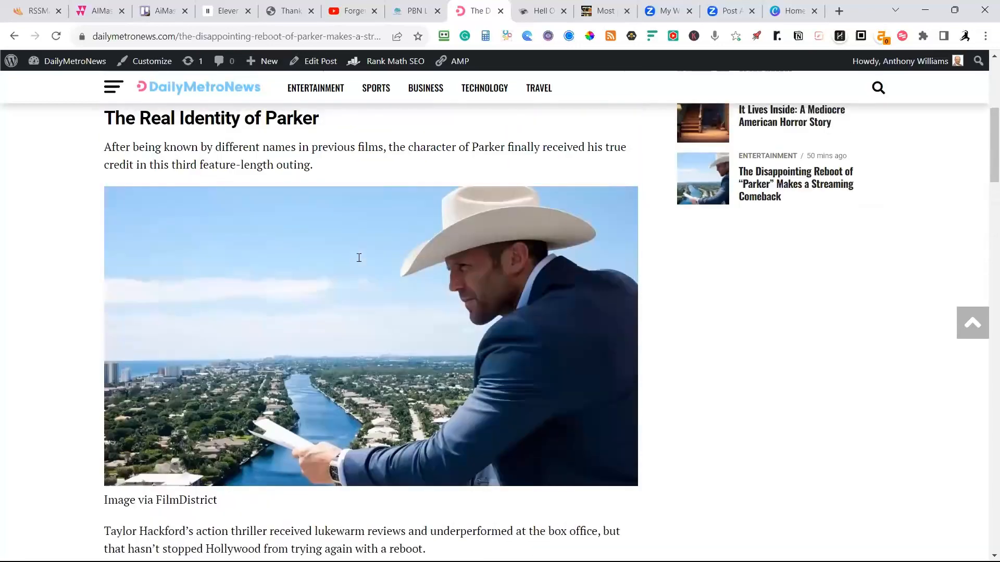
scroll(358, 258, "up", 3)
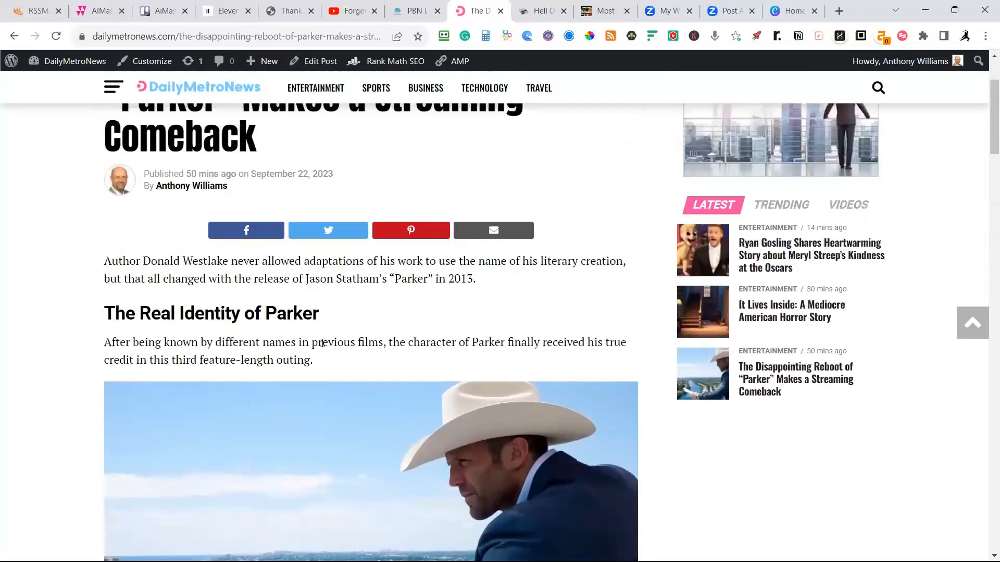
scroll(226, 334, "up", 2)
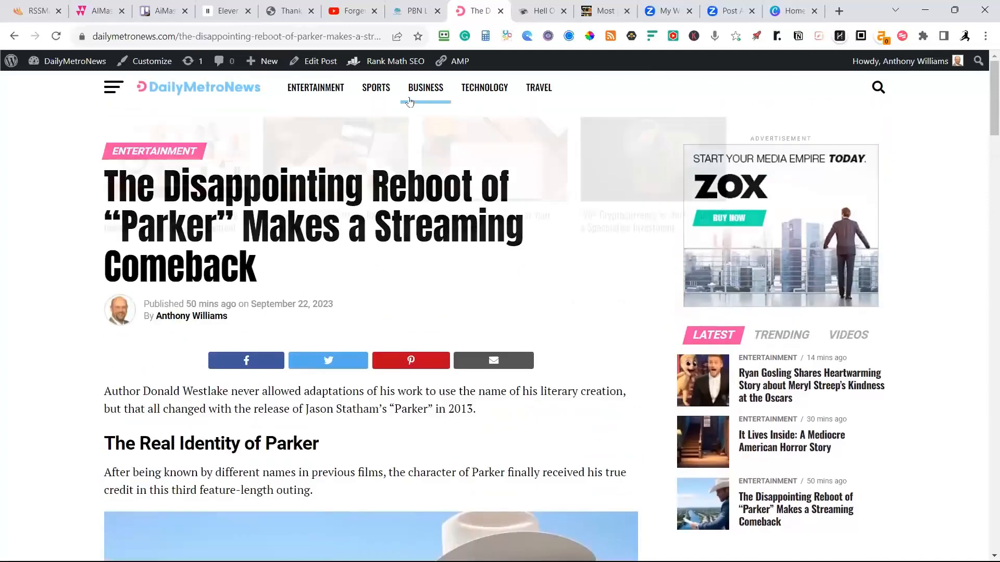
Open the business article "Why Cryptocurrency is More Than Just a Speculative Investment" and examine its image and rewritten sections.
mouse_move(408, 97)
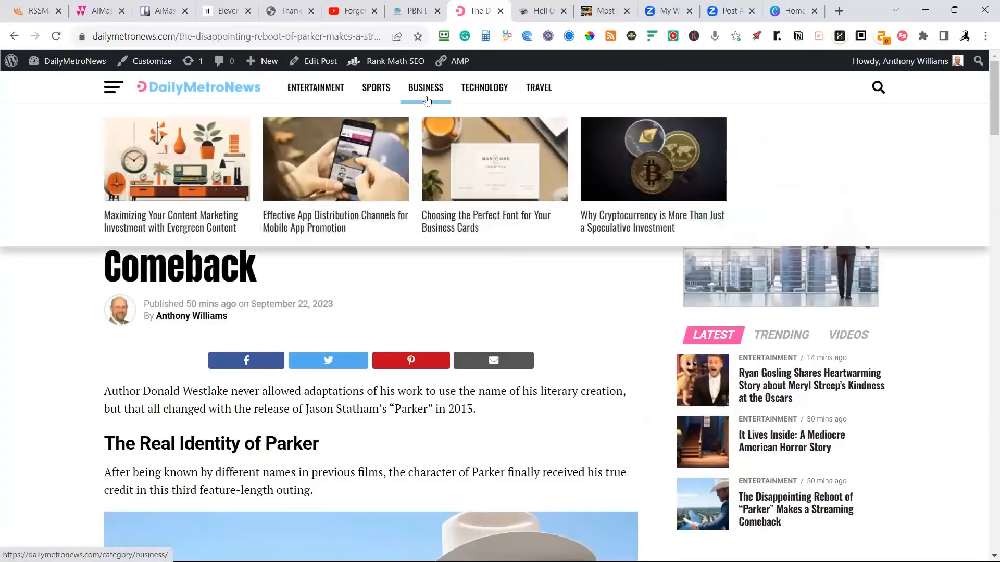
left_click(675, 171)
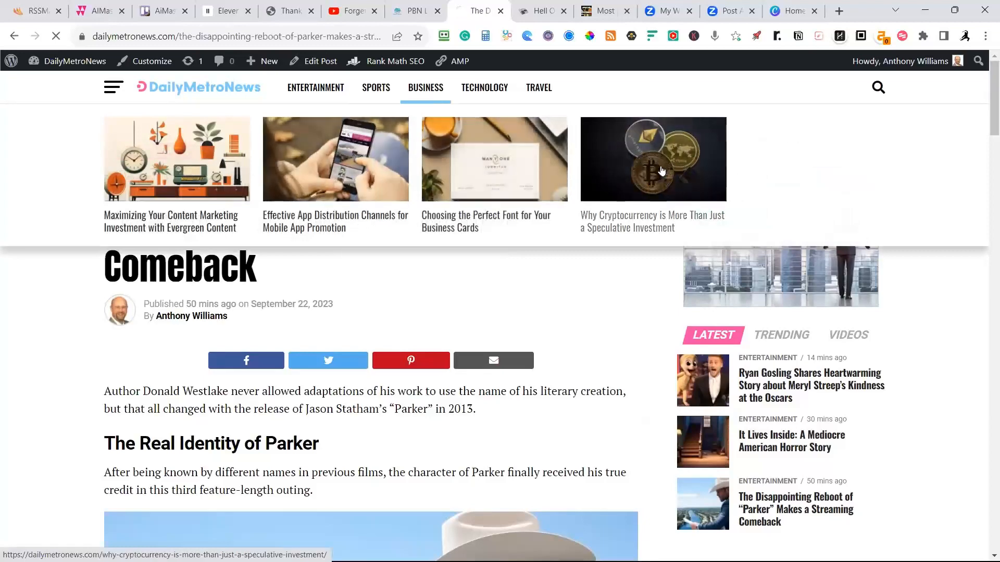
scroll(515, 222, "down", 5)
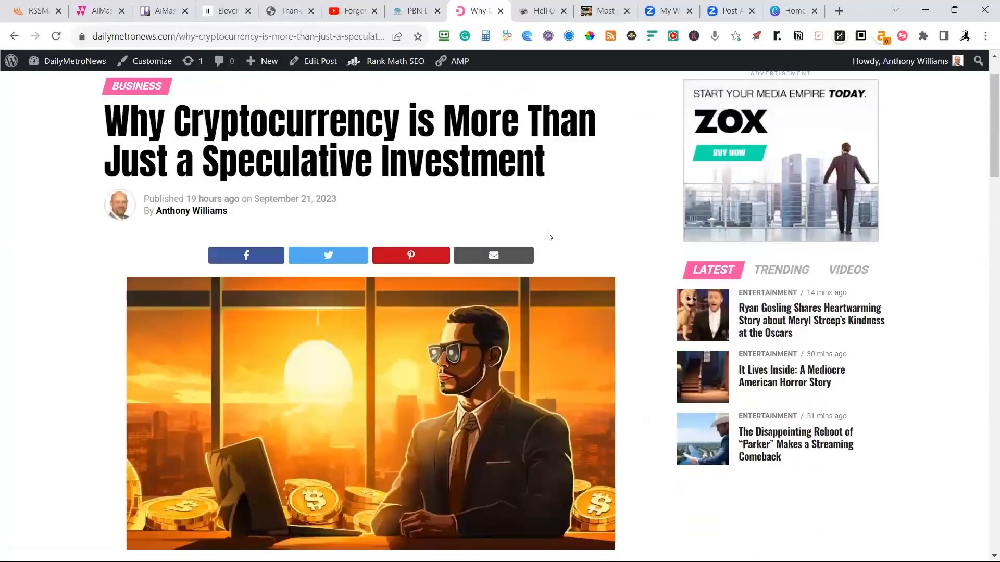
scroll(590, 225, "down", 12)
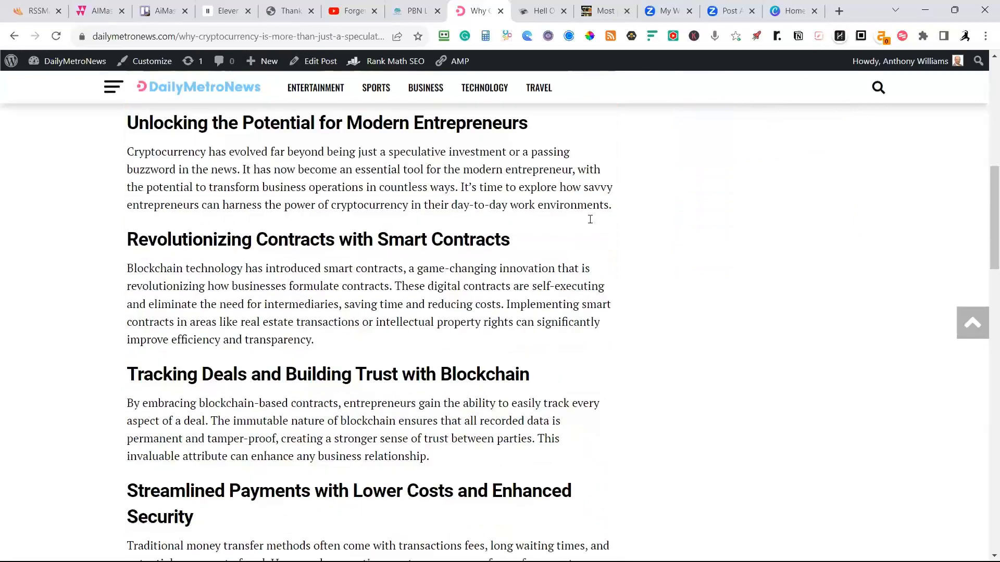
scroll(586, 259, "down", 7)
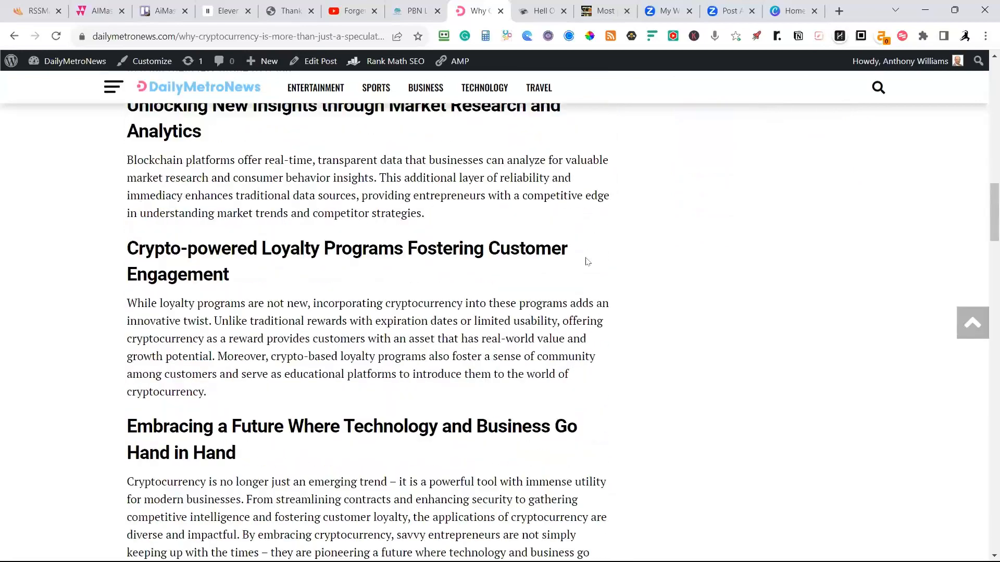
scroll(578, 285, "up", 19)
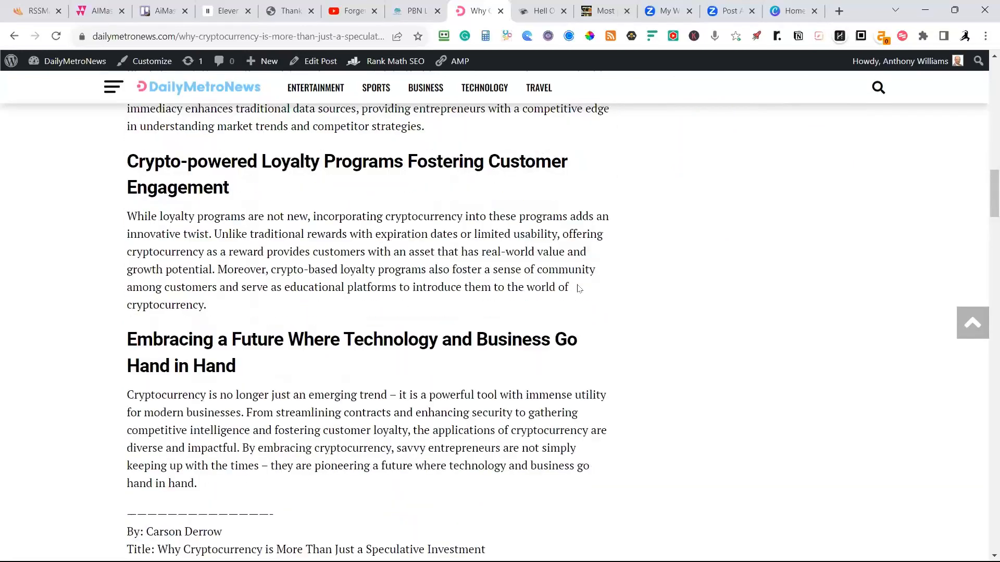
scroll(577, 285, "up", 10)
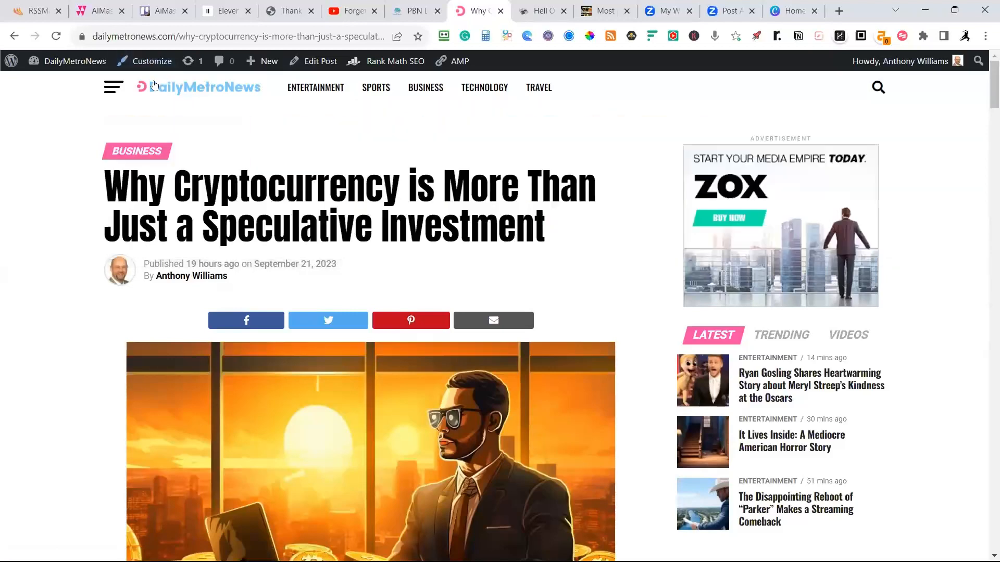
Return to the DailyMetroNews home page and review its Business and Most Popular sections.
left_click(141, 87)
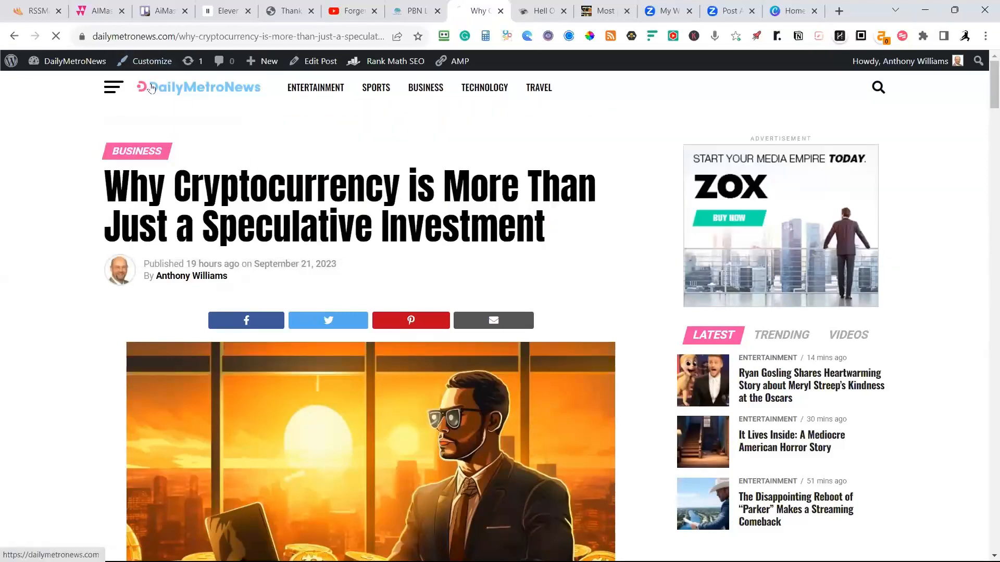
scroll(222, 86, "down", 4)
scroll(222, 86, "down", 5)
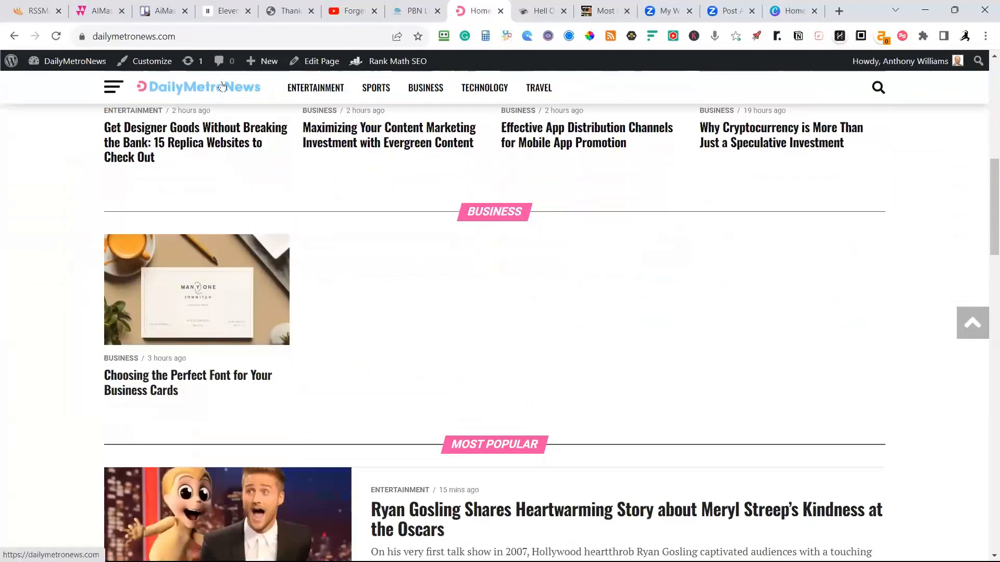
scroll(222, 86, "down", 6)
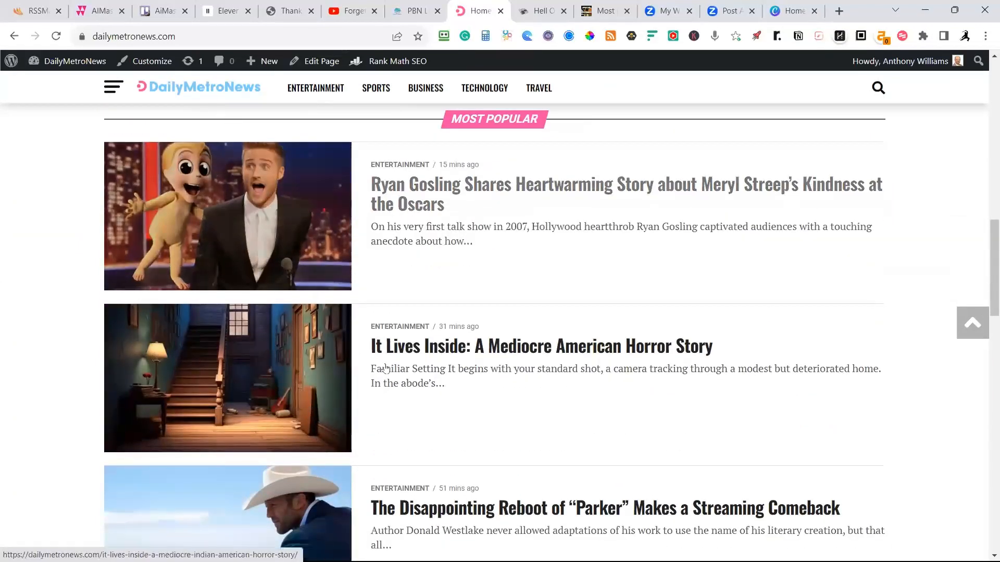
scroll(263, 113, "up", 2)
scroll(263, 114, "up", 9)
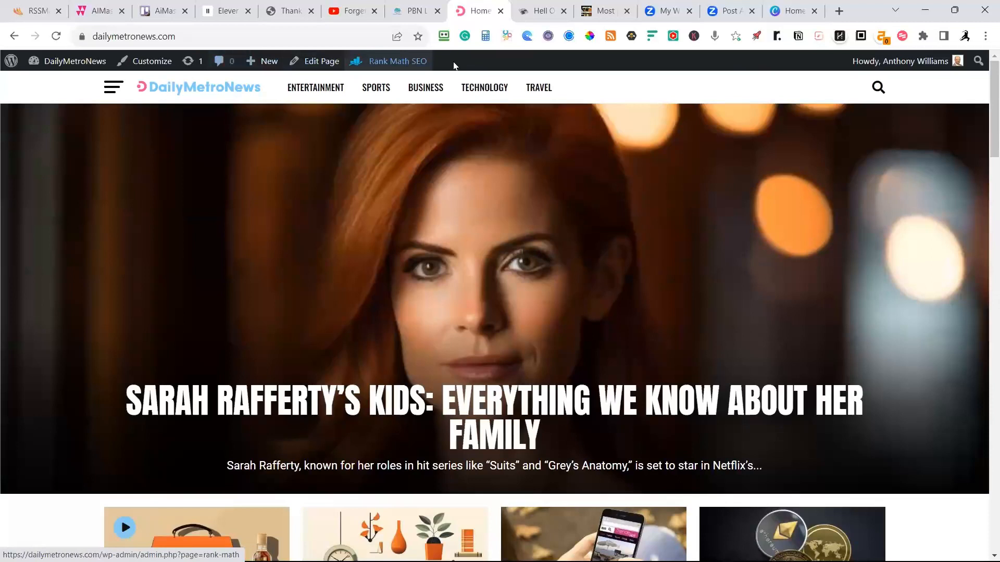
Switch to the Sporting Excitement site and review its home page's lead story and Latest section with the advert collapsed.
mouse_move(535, 17)
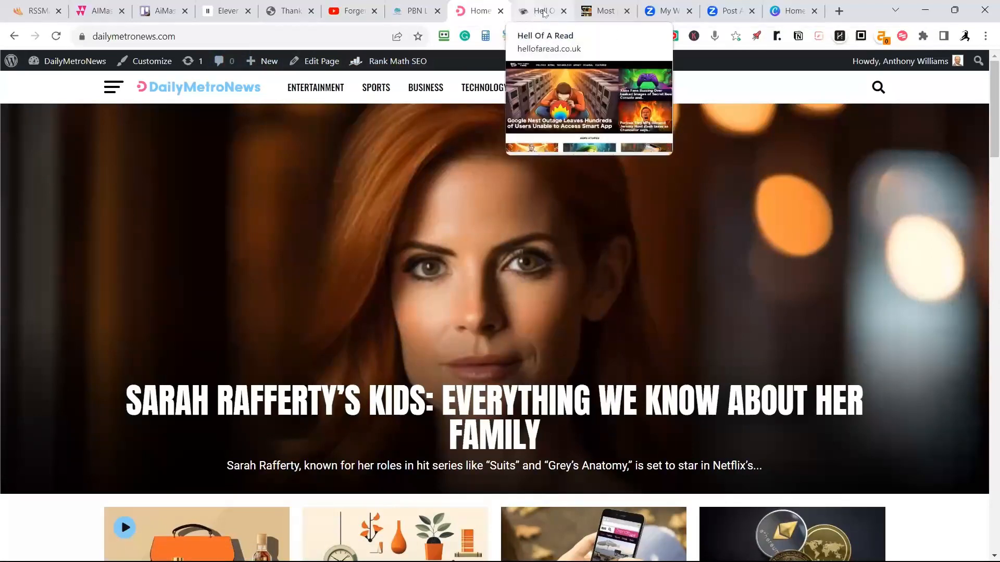
left_click(606, 11)
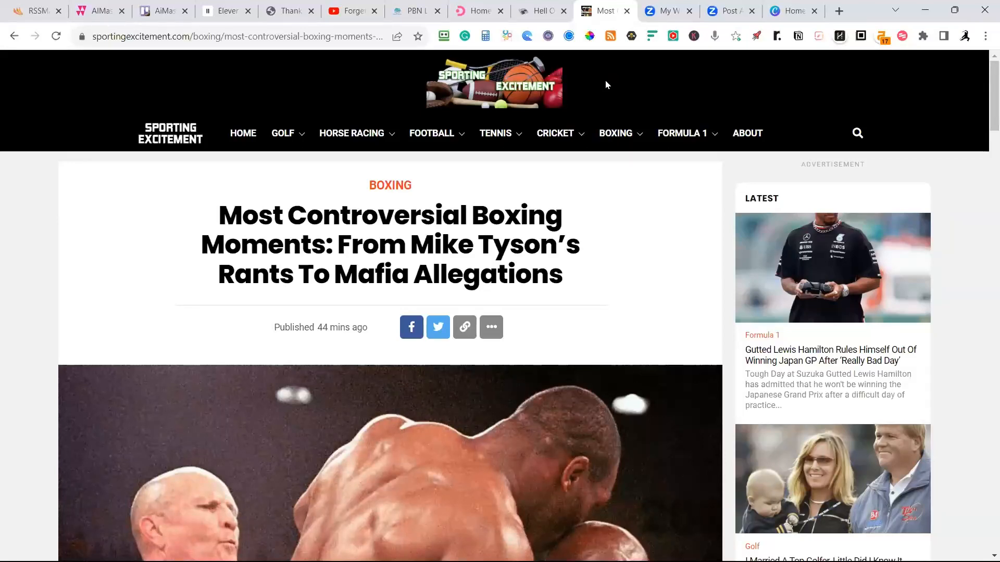
scroll(605, 84, "down", 3)
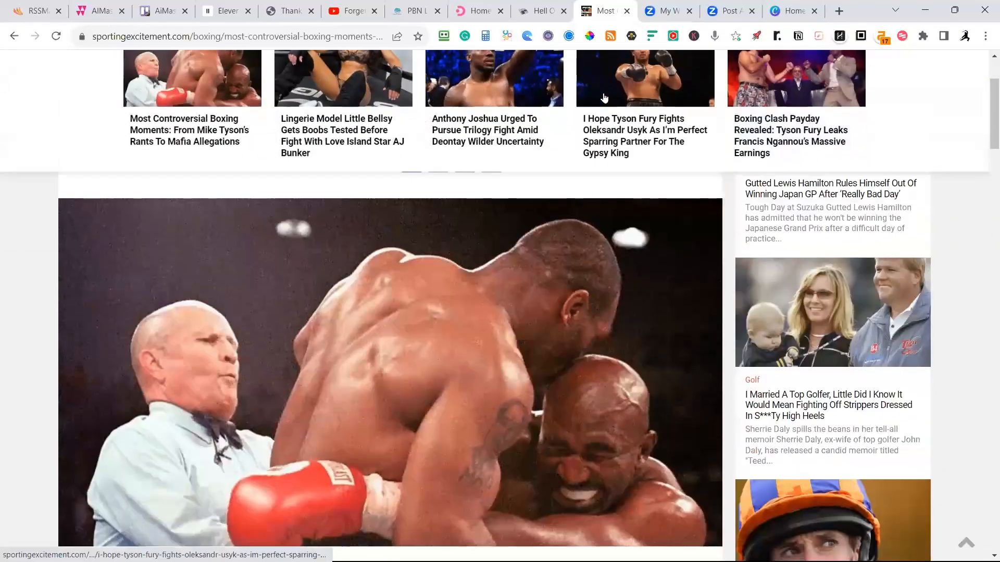
scroll(603, 187, "up", 3)
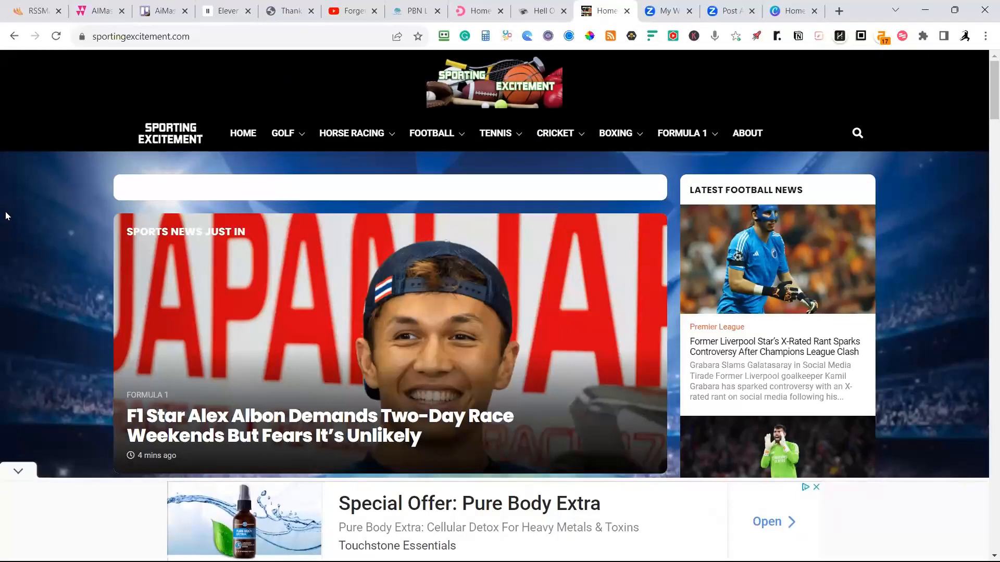
left_click(19, 474)
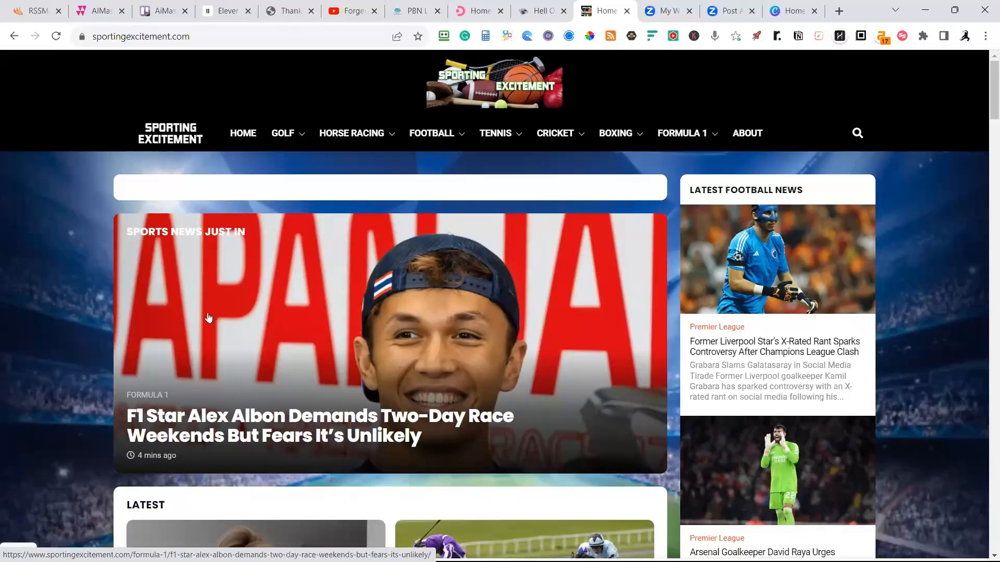
scroll(208, 318, "down", 3)
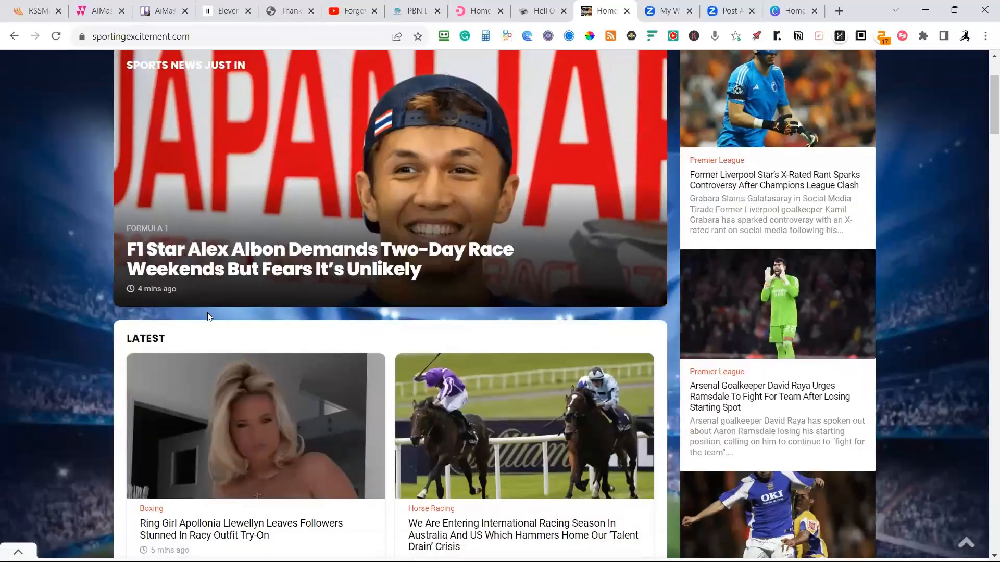
Open the lead Formula 1 article about Alex Albon's two-day race weekends, collapse the advert and examine its image, sections and previous-article link.
left_click(238, 254)
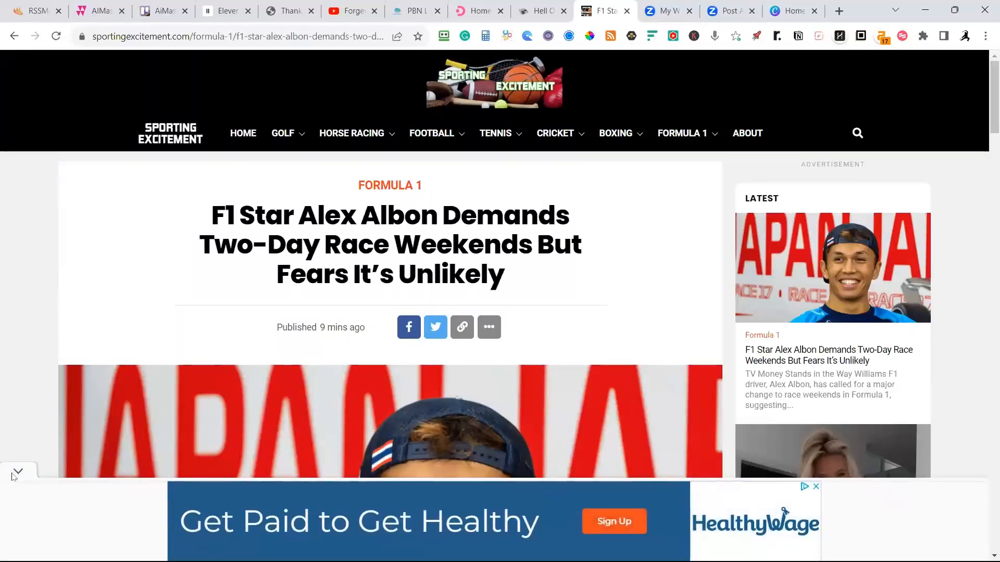
left_click(17, 472)
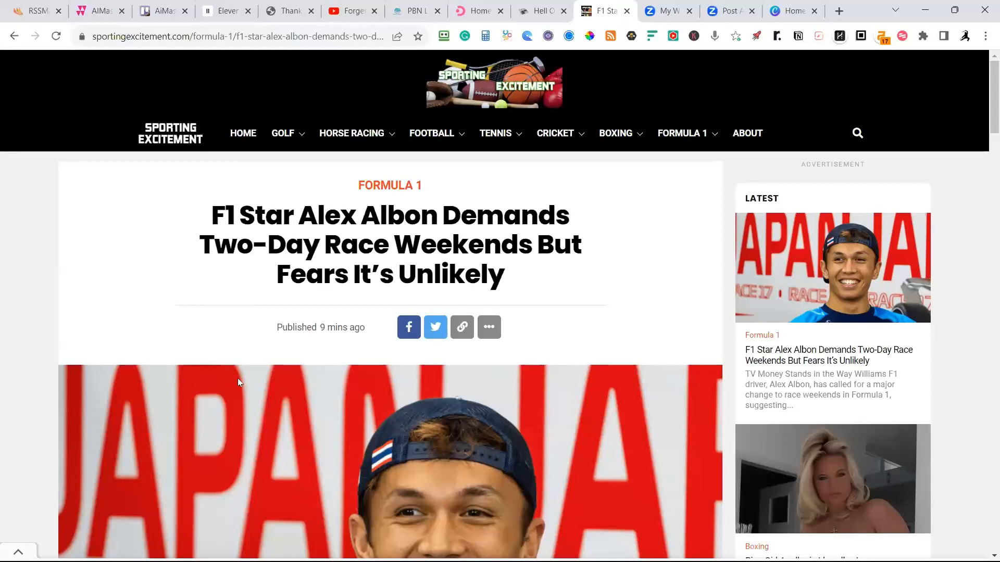
scroll(238, 383, "down", 1)
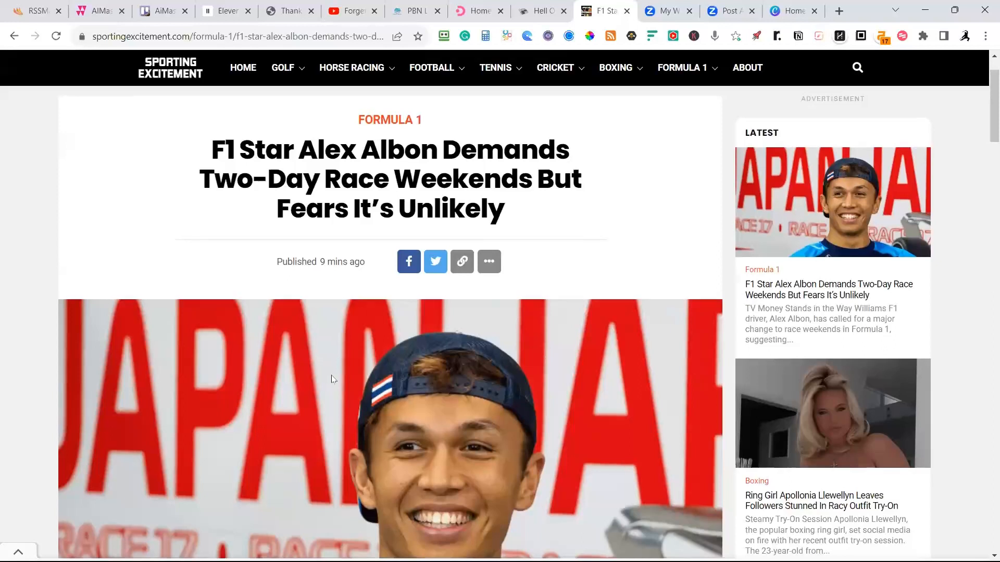
scroll(319, 366, "down", 7)
scroll(349, 386, "down", 1)
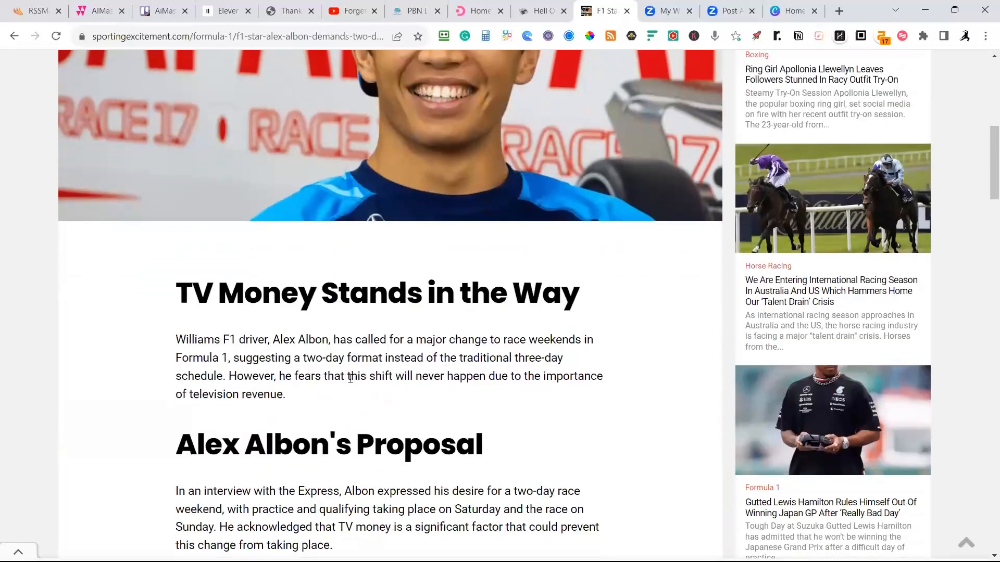
scroll(351, 378, "down", 5)
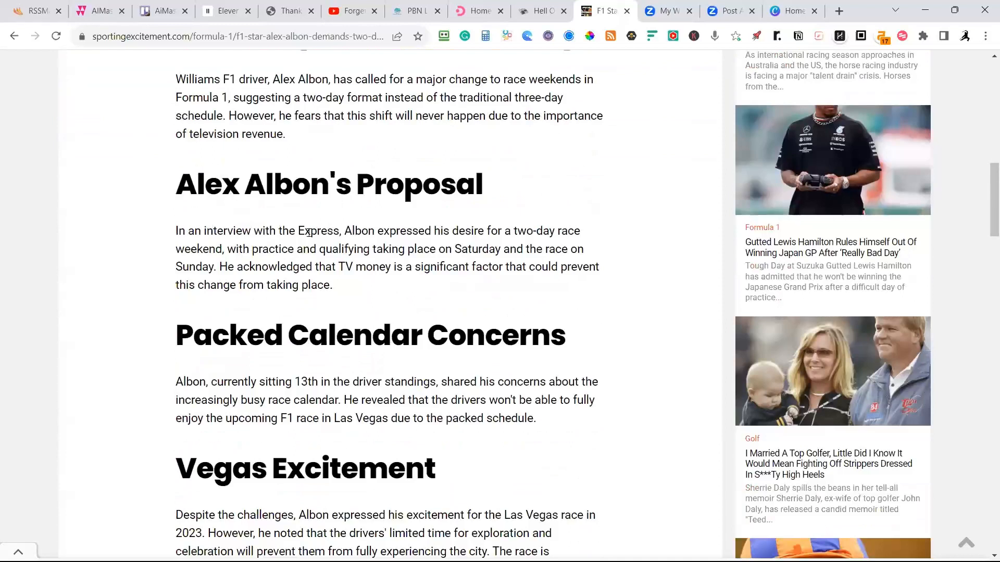
scroll(309, 233, "down", 2)
scroll(295, 251, "down", 4)
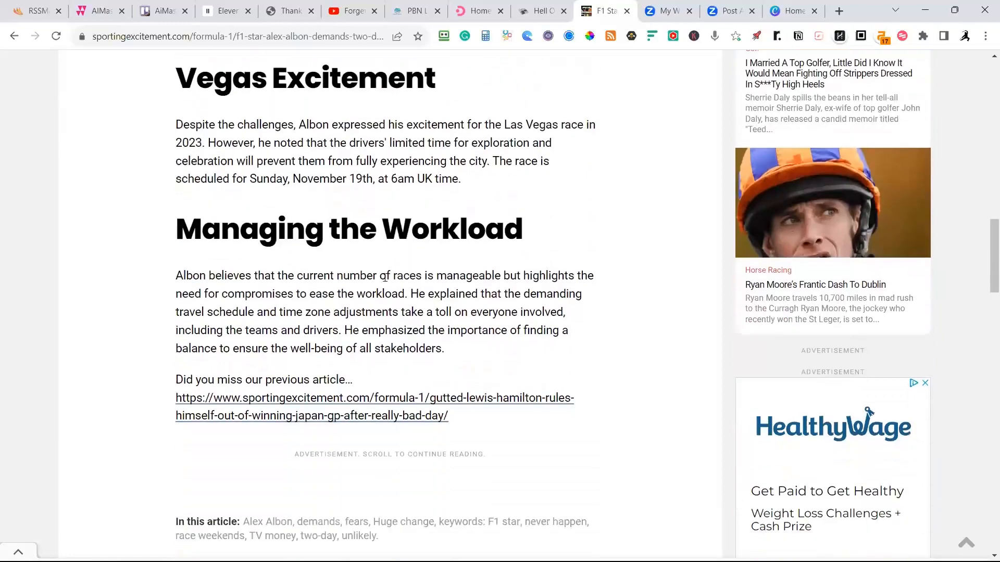
scroll(447, 315, "up", 3)
scroll(447, 320, "up", 12)
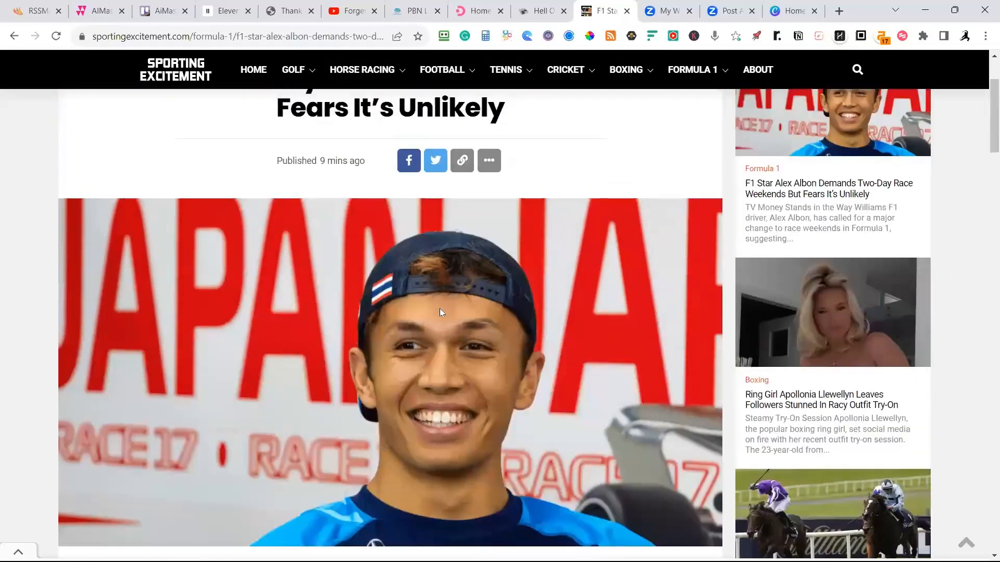
Open the latest boxing article about ring girl Apollonia Llewellyn and read through its image and sections to the end.
left_click(786, 402)
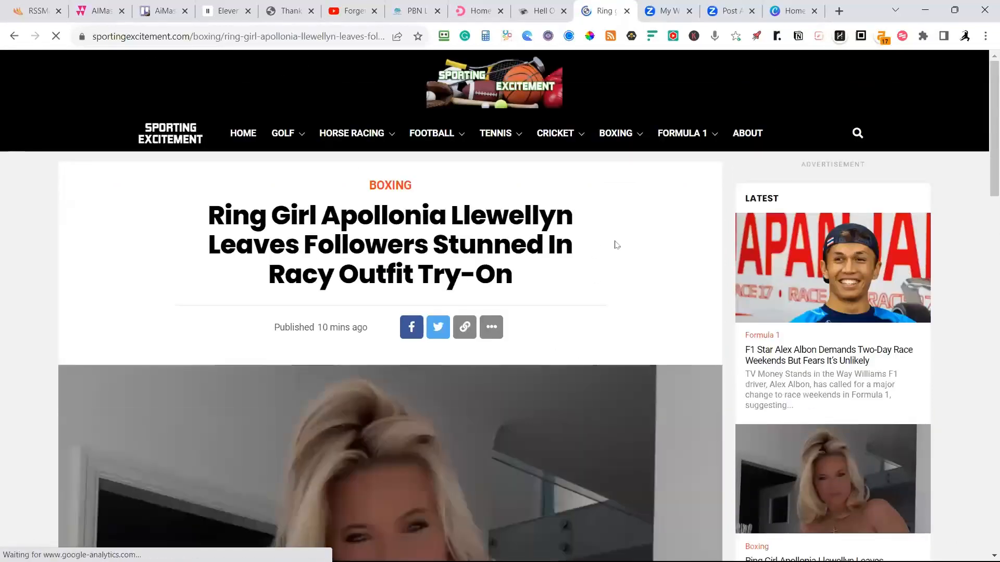
scroll(616, 245, "down", 6)
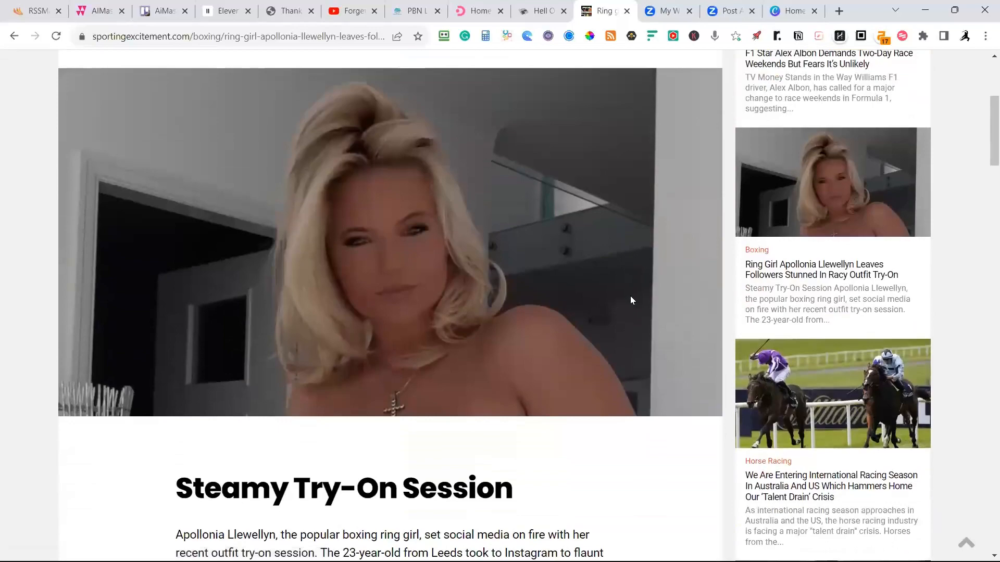
scroll(640, 263, "down", 4)
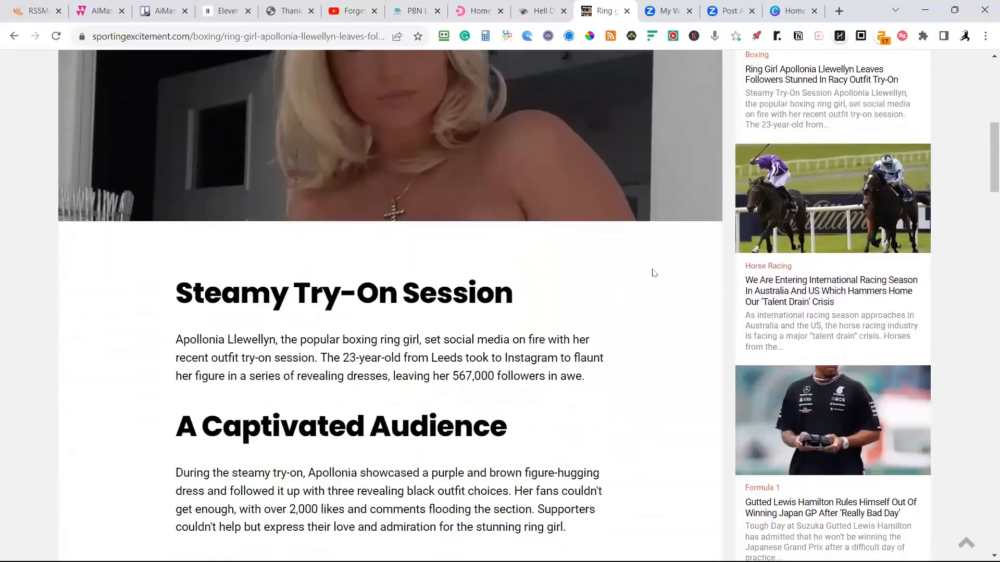
scroll(654, 273, "down", 9)
scroll(658, 283, "down", 3)
scroll(646, 261, "down", 3)
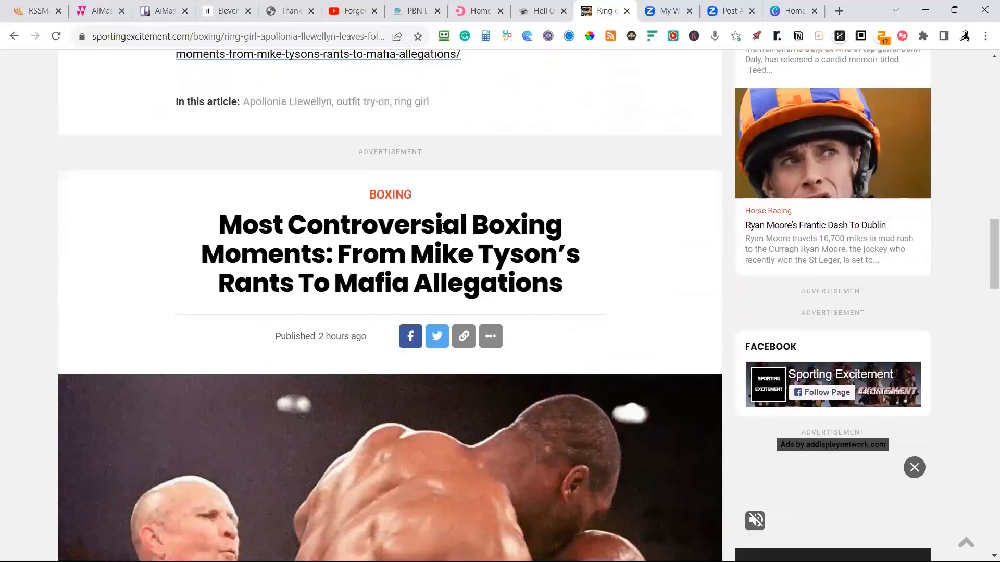
Examine the "Most Controversial Boxing Moments" article below it, covering its numbered moments and embedded photo, and return to its headline.
scroll(403, 245, "down", 3)
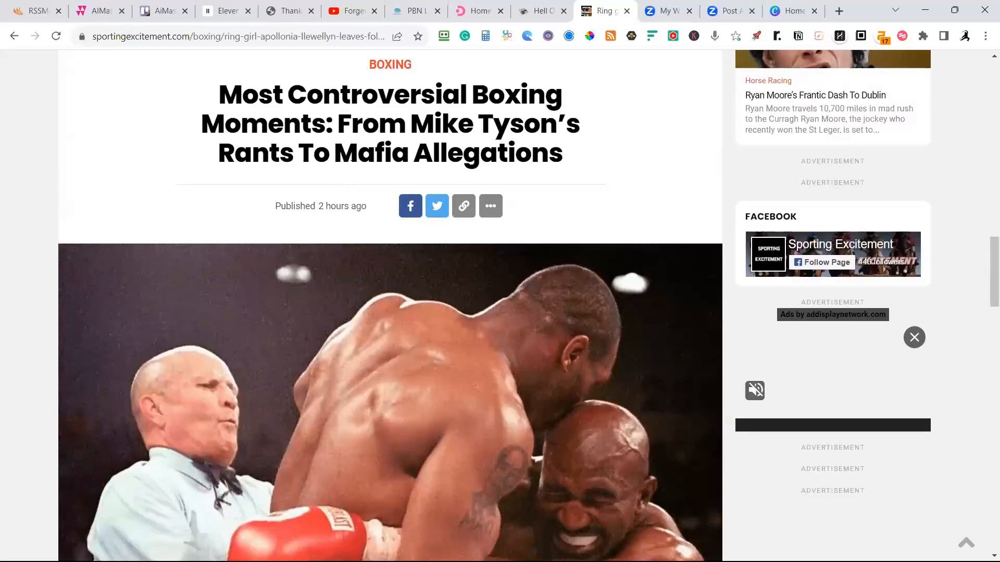
scroll(404, 244, "down", 12)
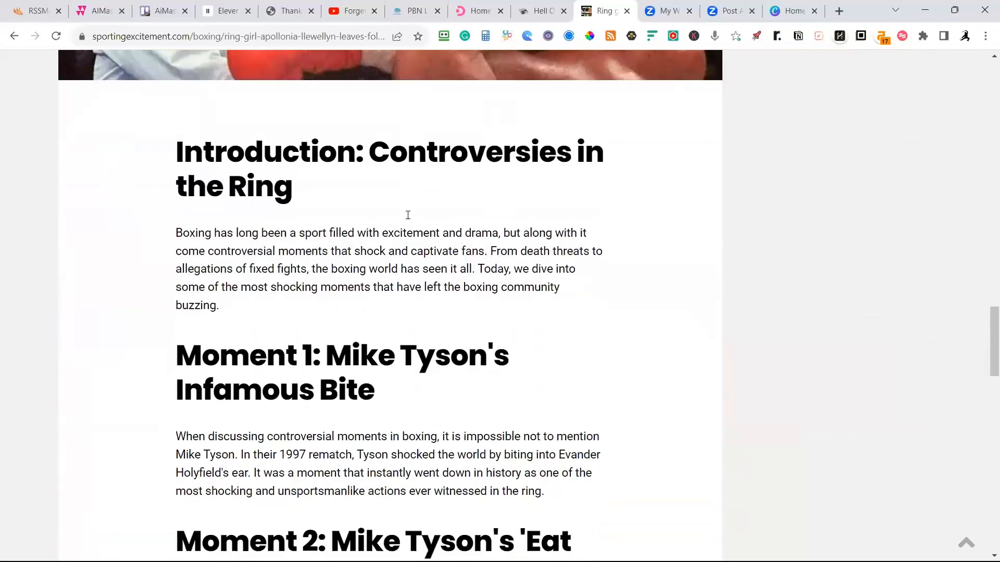
scroll(405, 244, "down", 8)
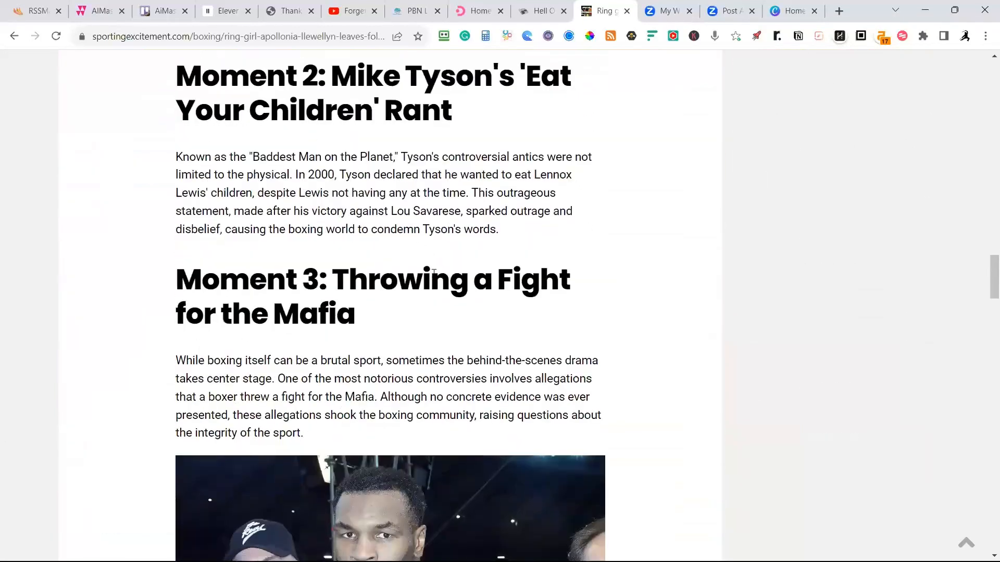
scroll(436, 273, "down", 2)
scroll(414, 263, "up", 10)
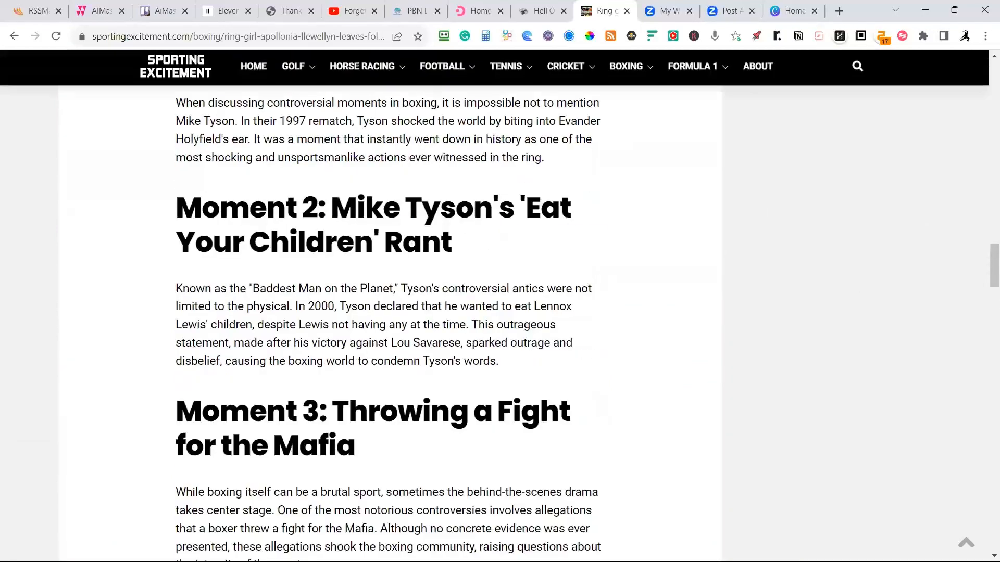
scroll(411, 247, "up", 8)
scroll(441, 241, "down", 10)
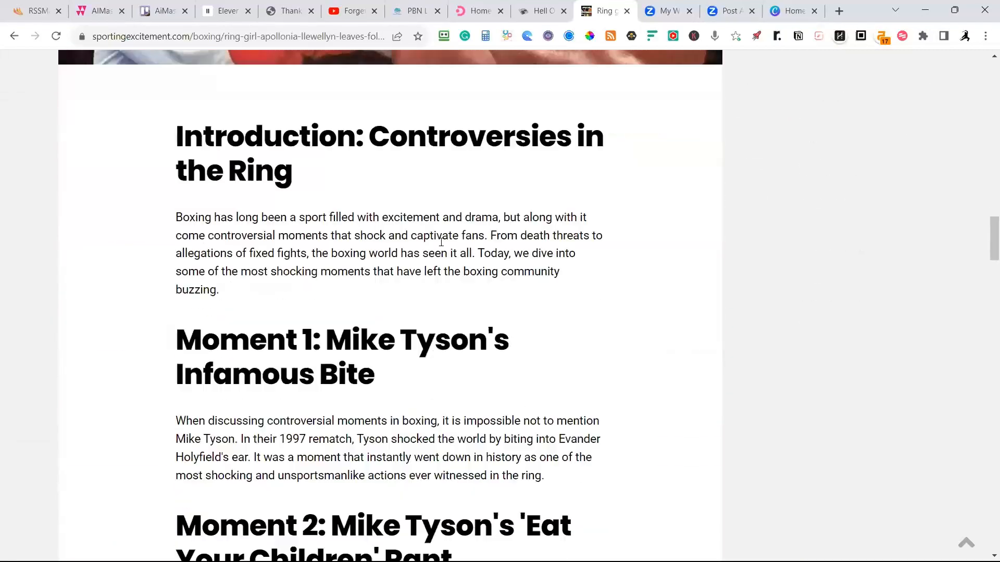
scroll(449, 242, "down", 17)
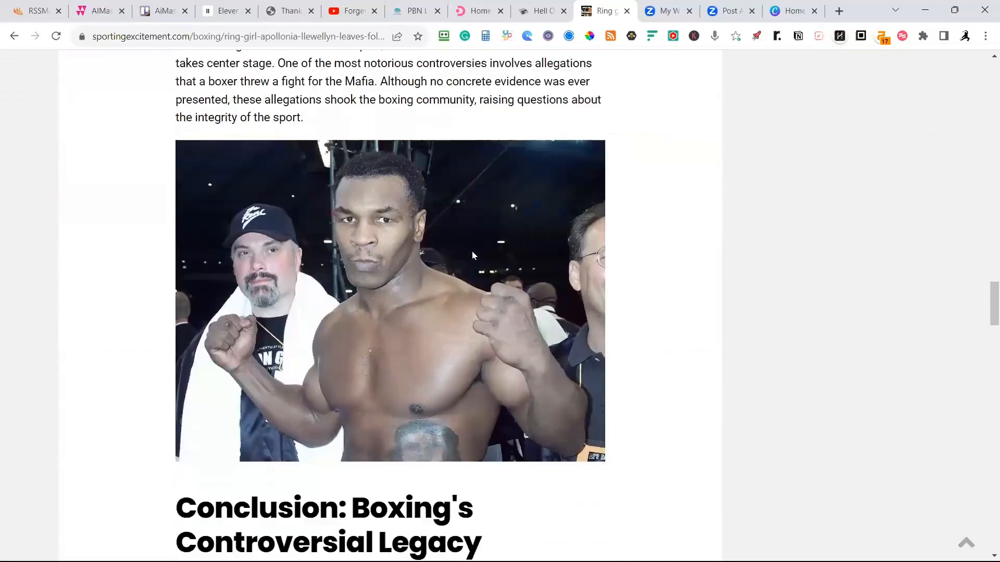
scroll(473, 253, "up", 8)
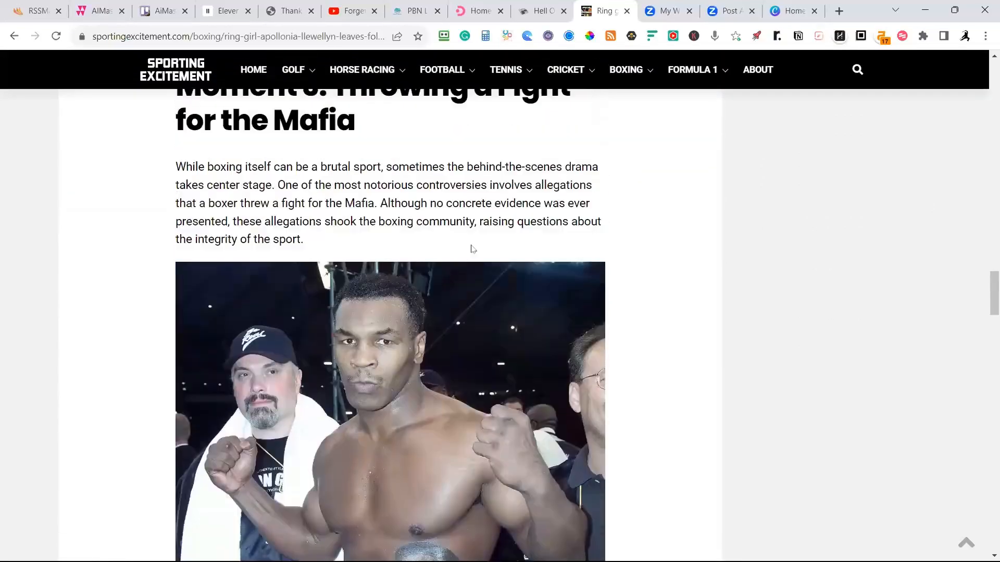
scroll(474, 249, "up", 10)
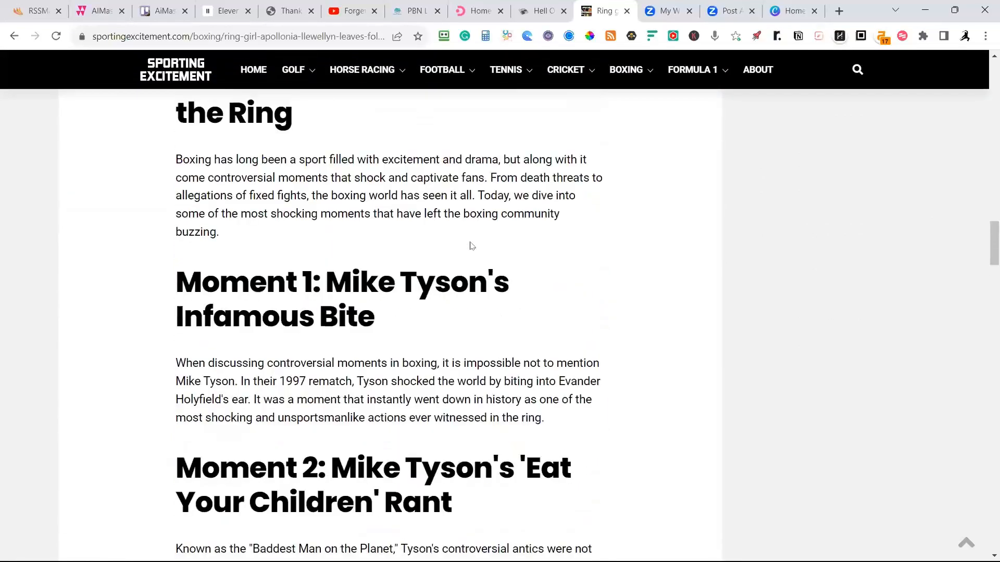
scroll(470, 242, "up", 6)
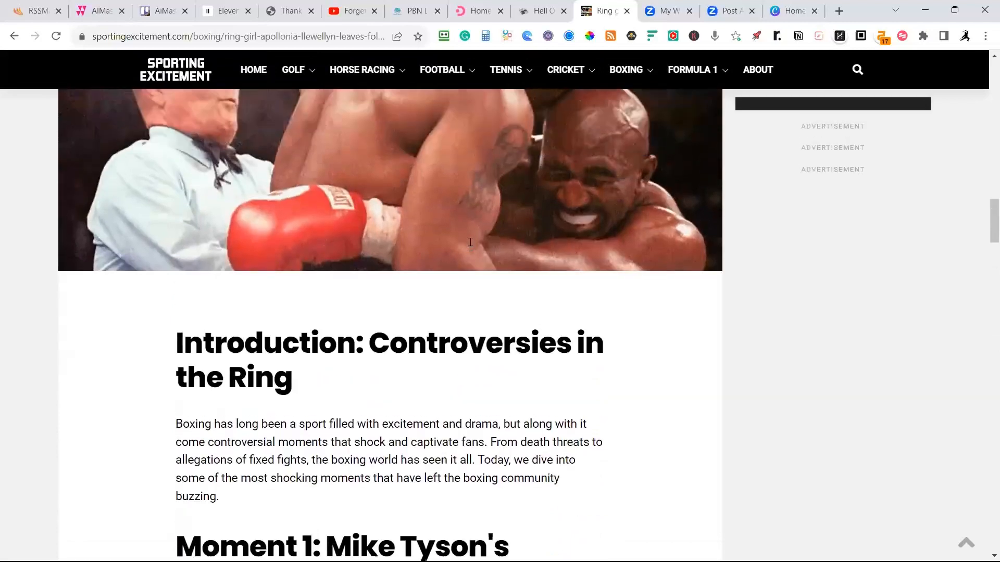
scroll(470, 242, "up", 3)
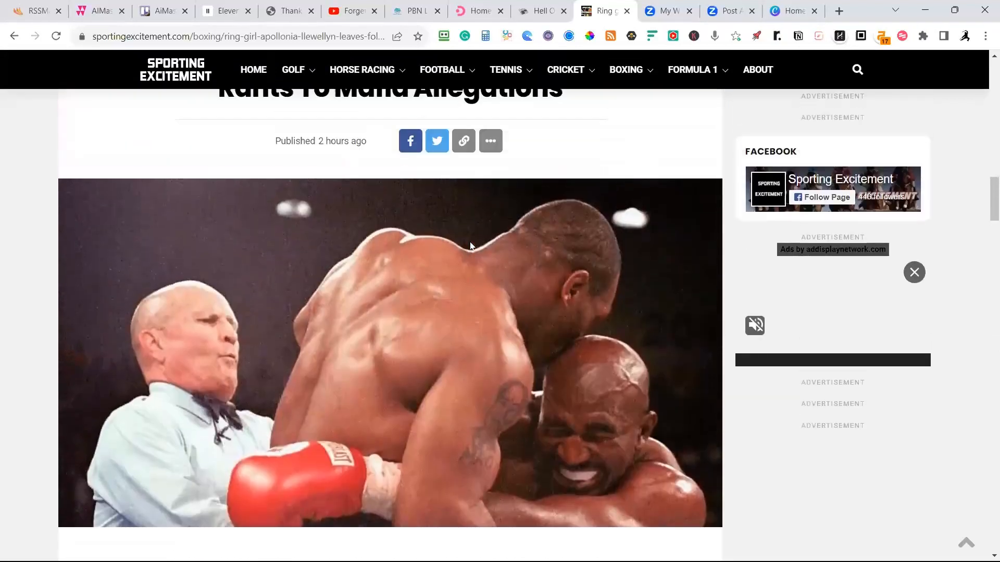
scroll(470, 246, "up", 3)
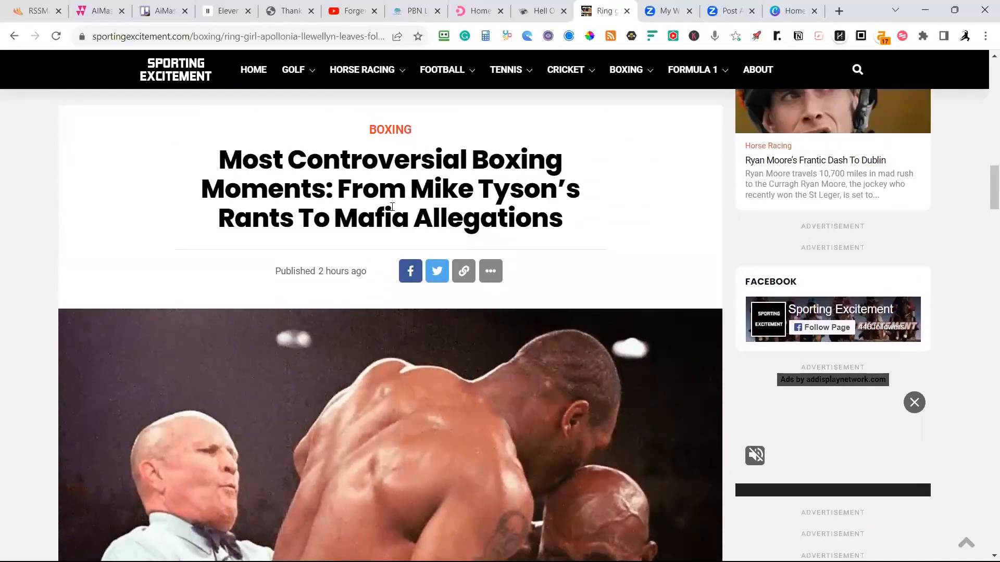
Review the boxing moments article again from lead image through embedded Mike Tyson photo to conclusion, and return to the top of the page.
scroll(393, 207, "down", 3)
scroll(408, 224, "down", 4)
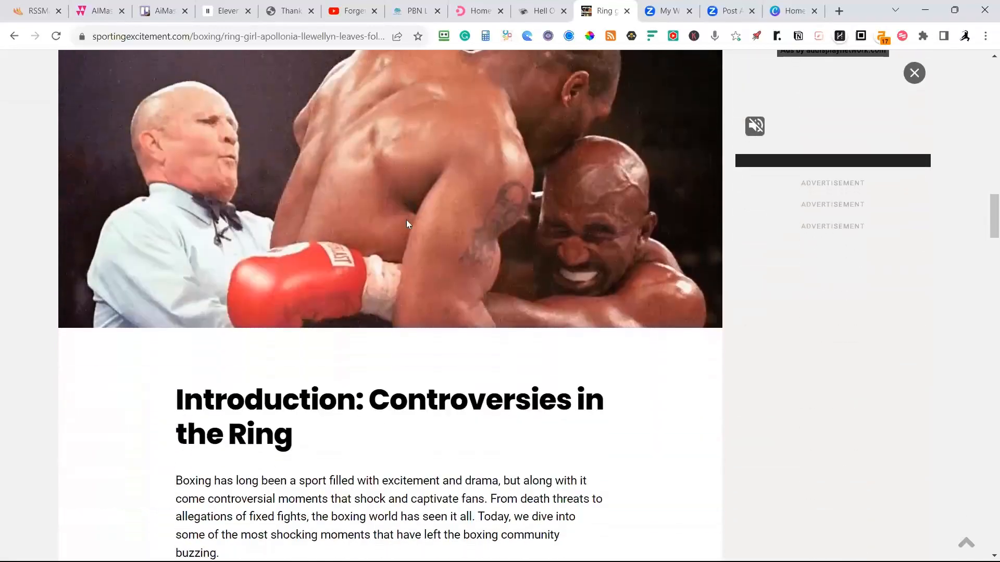
scroll(408, 223, "down", 10)
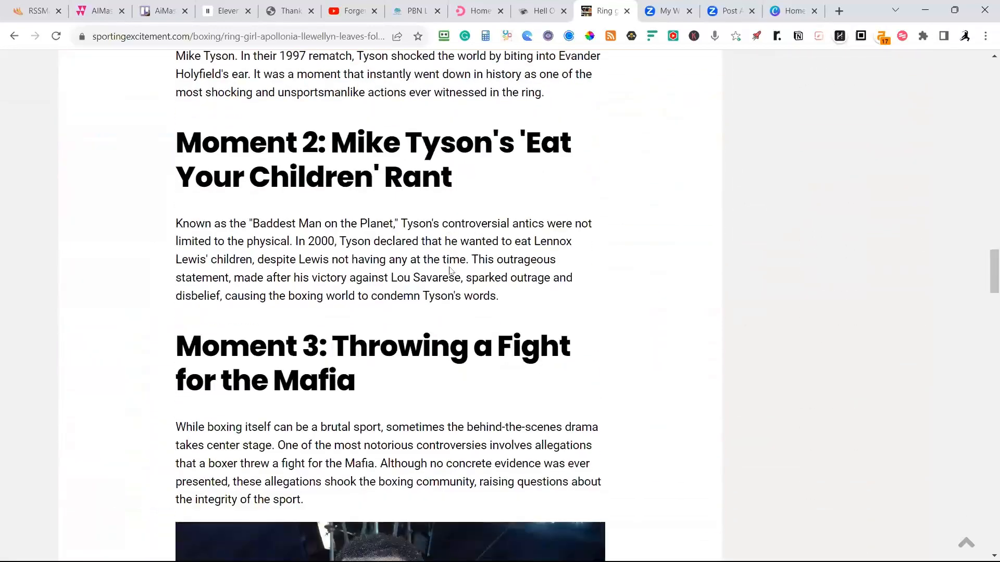
scroll(451, 270, "down", 2)
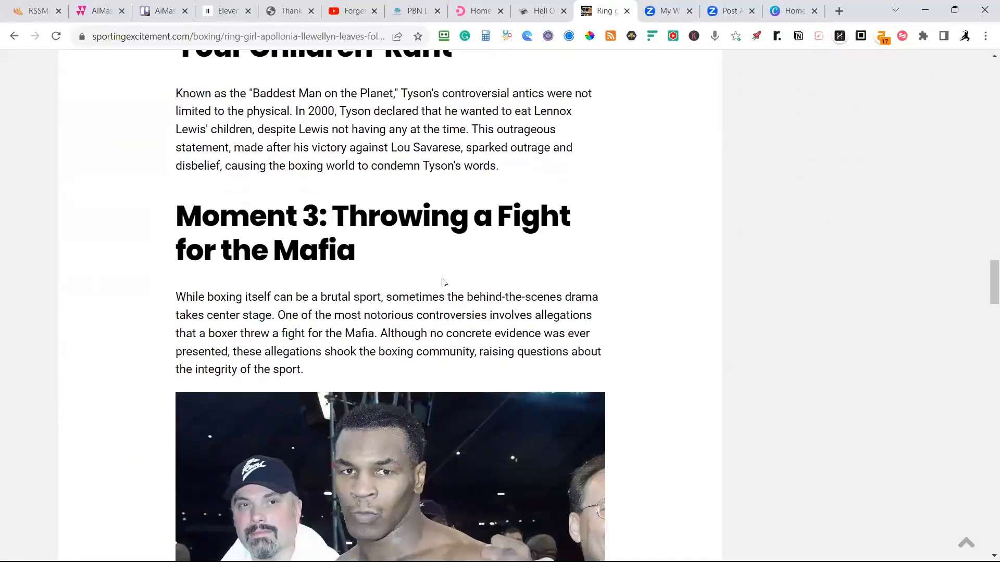
scroll(442, 281, "down", 2)
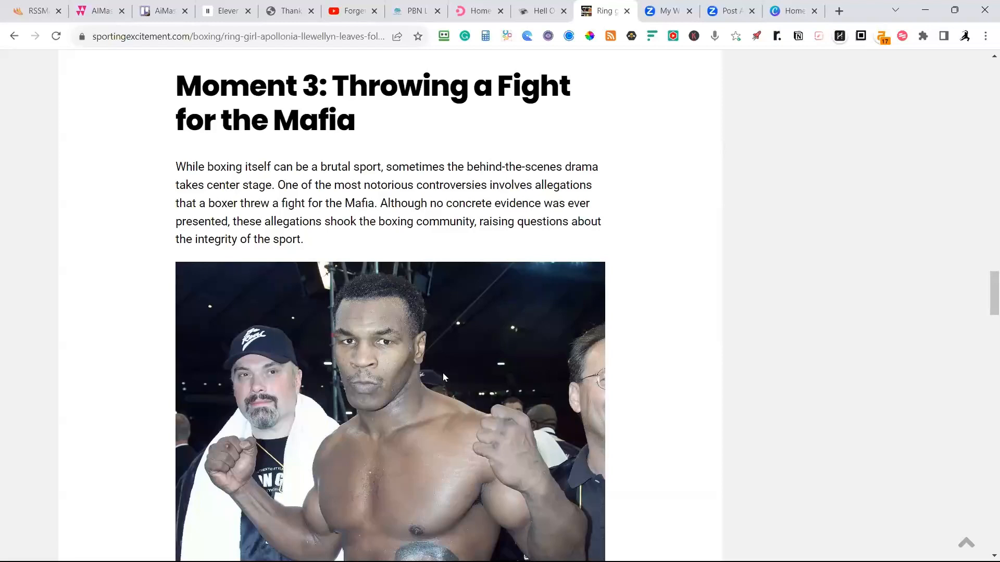
scroll(442, 373, "down", 3)
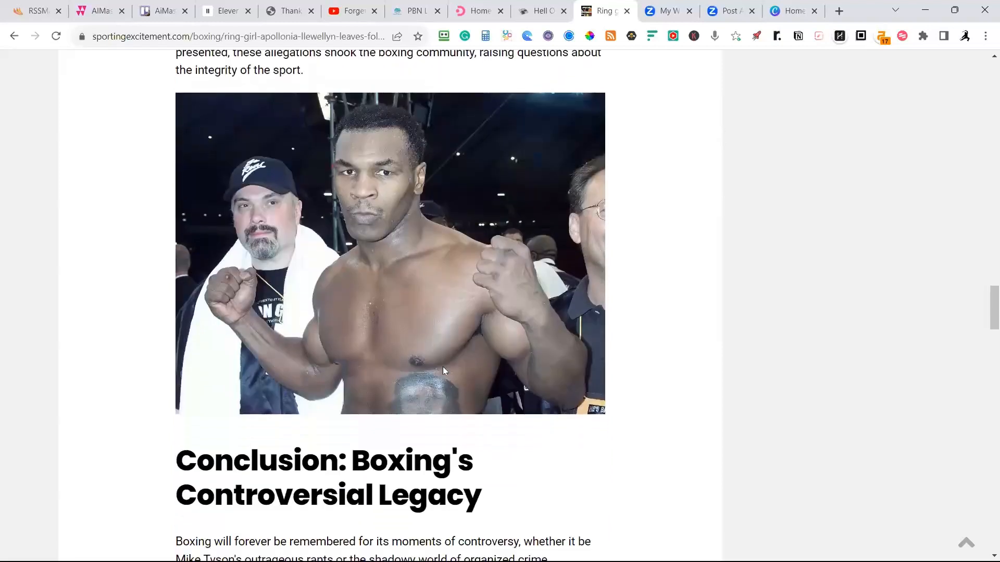
scroll(580, 302, "down", 3)
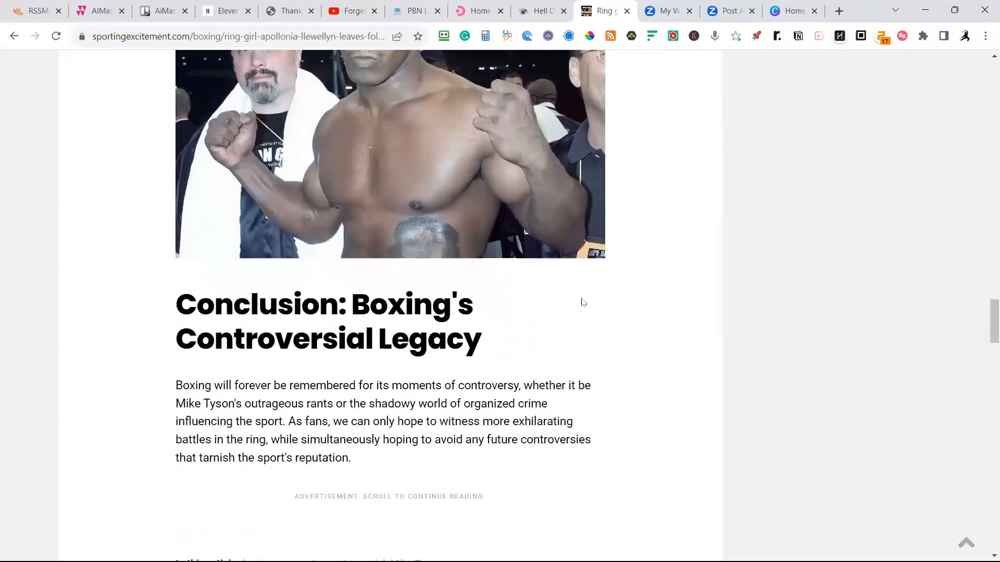
scroll(588, 302, "up", 4)
scroll(587, 302, "up", 20)
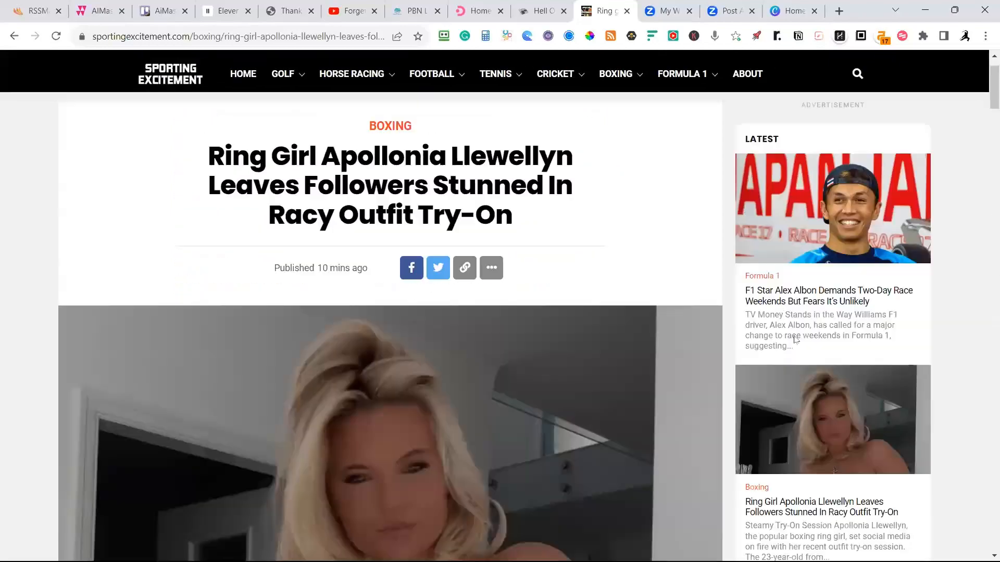
Open the latest golf article about marriage to a top golfer, examine its memoir sections and embedded photo, and return to its headline.
scroll(856, 330, "down", 8)
scroll(869, 337, "down", 6)
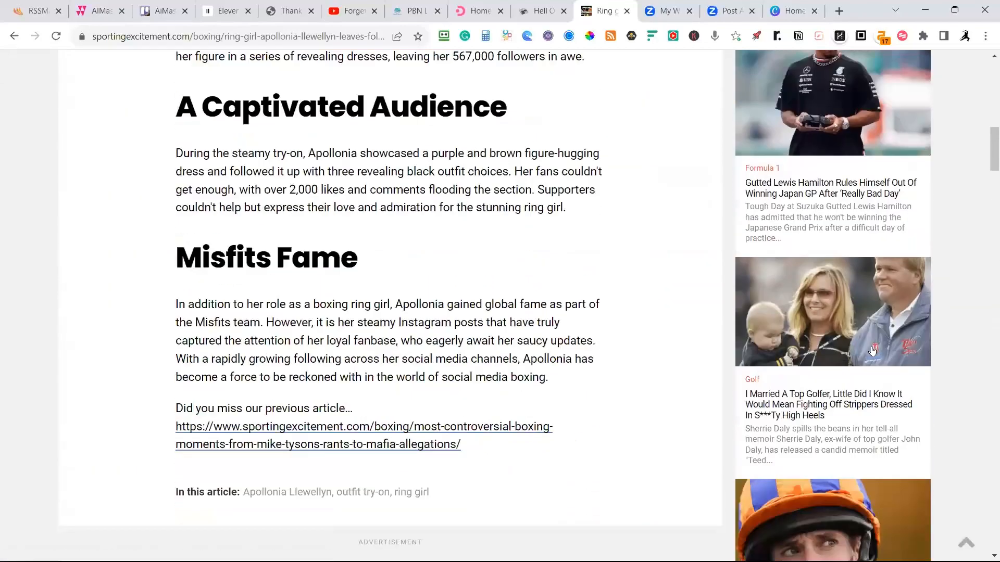
left_click(851, 397)
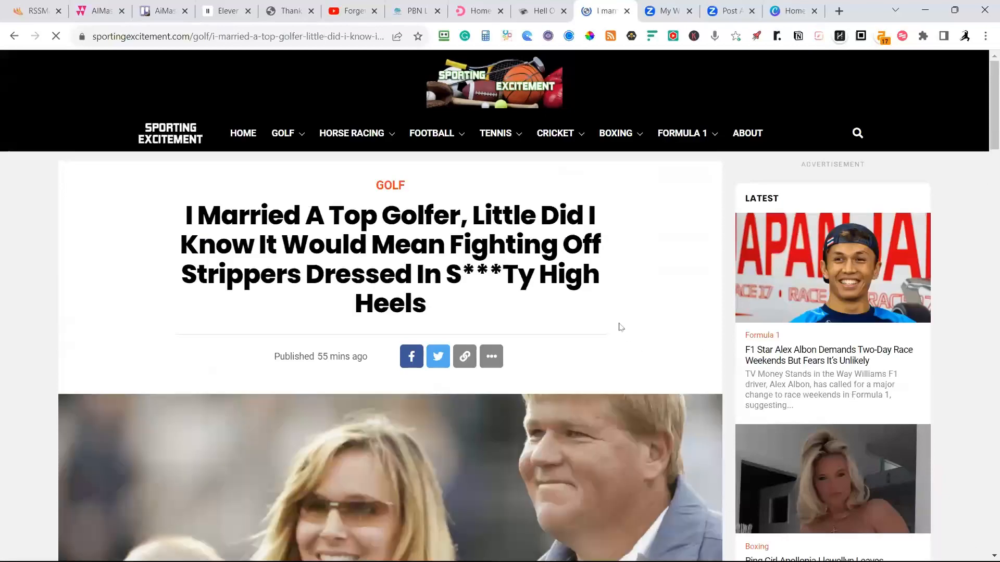
scroll(620, 327, "down", 10)
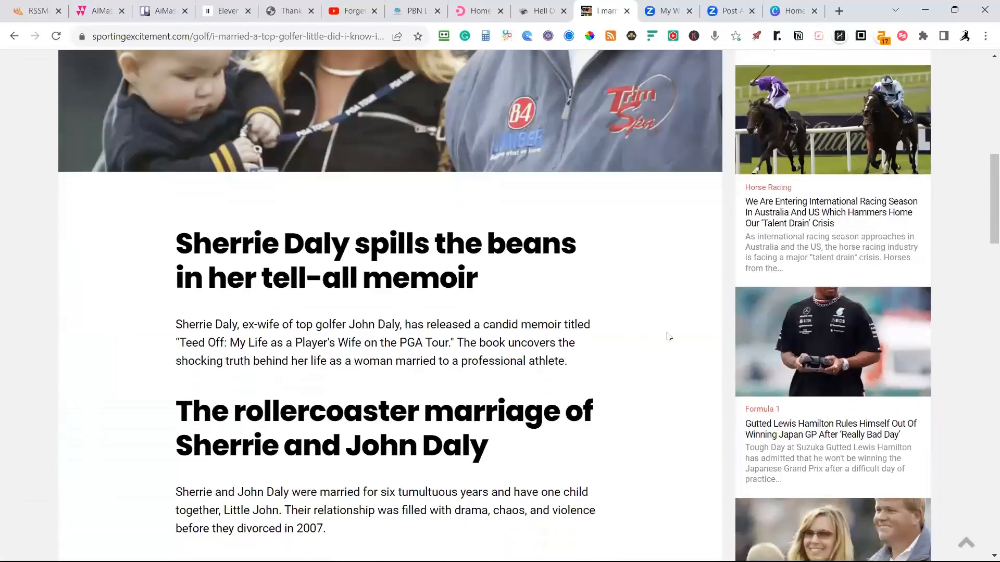
scroll(669, 337, "down", 10)
scroll(657, 376, "up", 3)
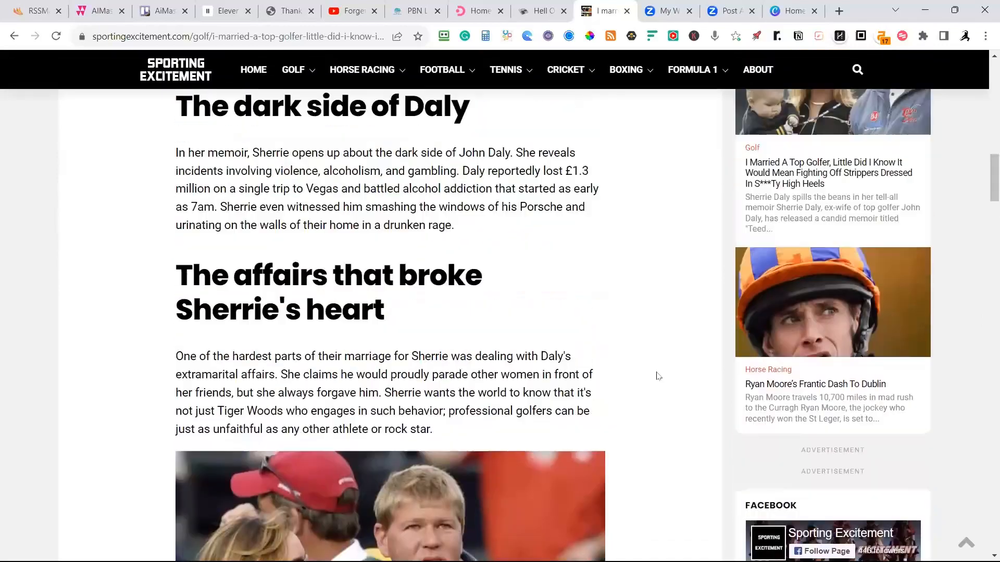
scroll(658, 376, "up", 10)
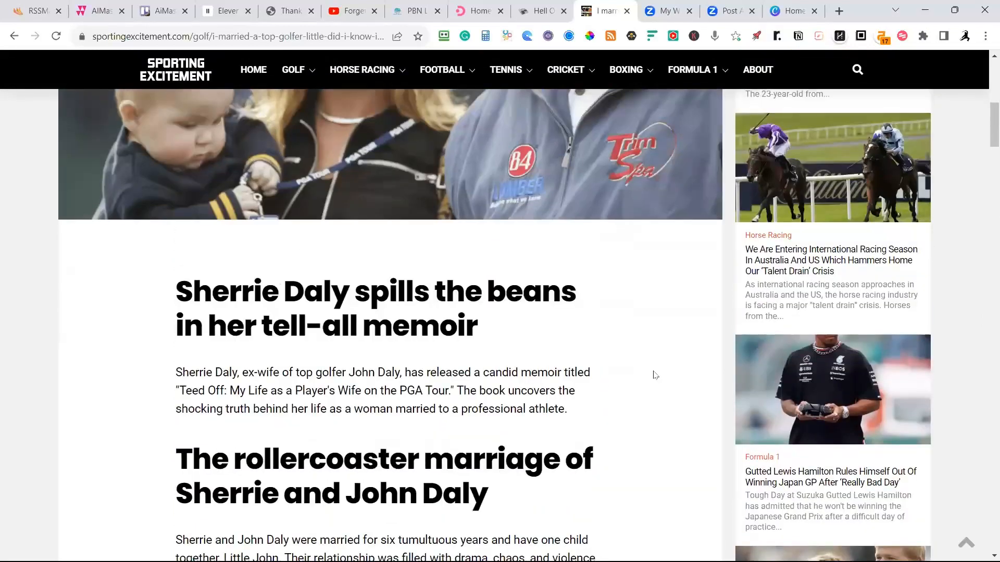
scroll(655, 375, "up", 8)
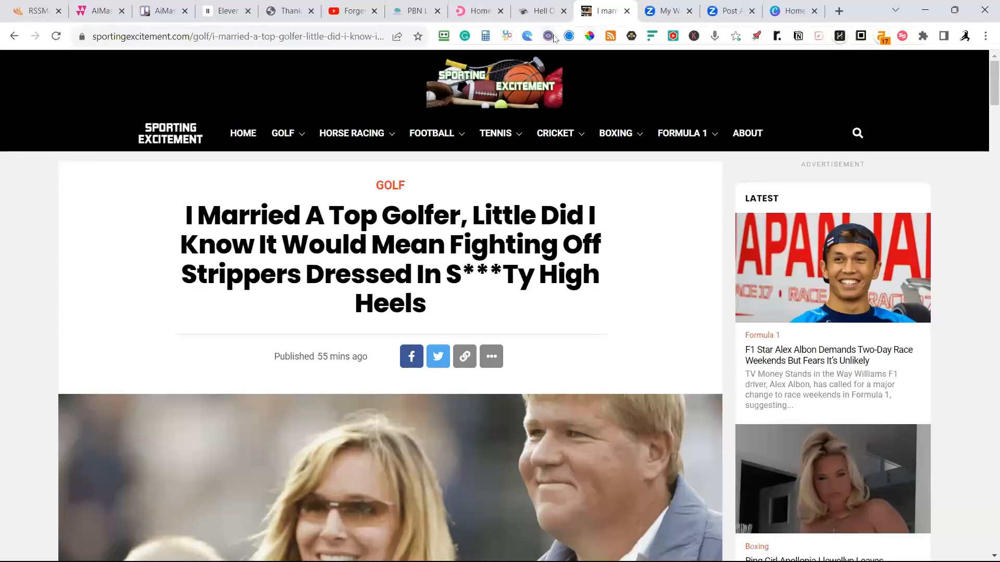
Switch to the hellofaread.co.uk homepage, dismiss the cookie notice and look through the illustrated lead and More Stories articles.
left_click(535, 11)
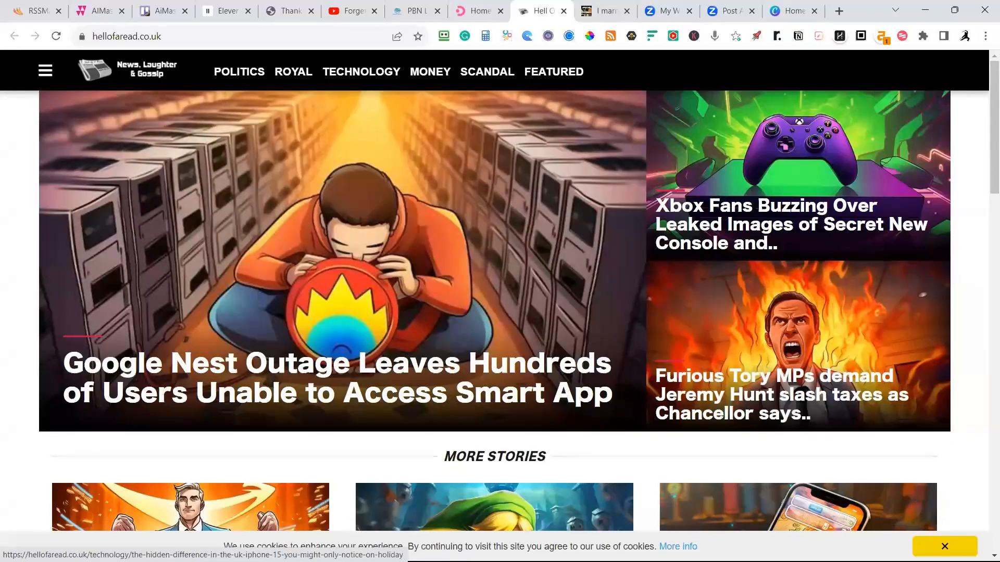
left_click(945, 546)
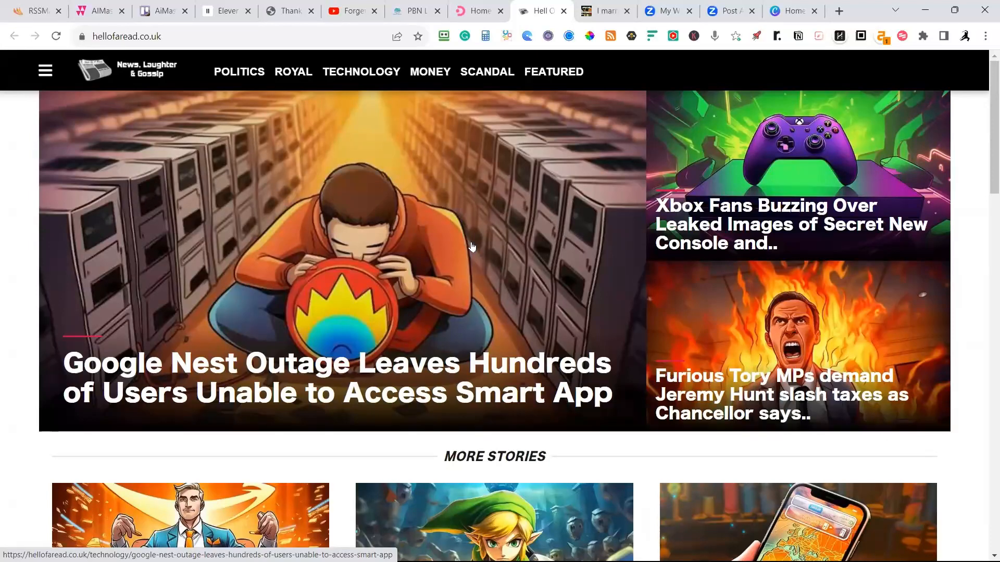
scroll(493, 249, "down", 10)
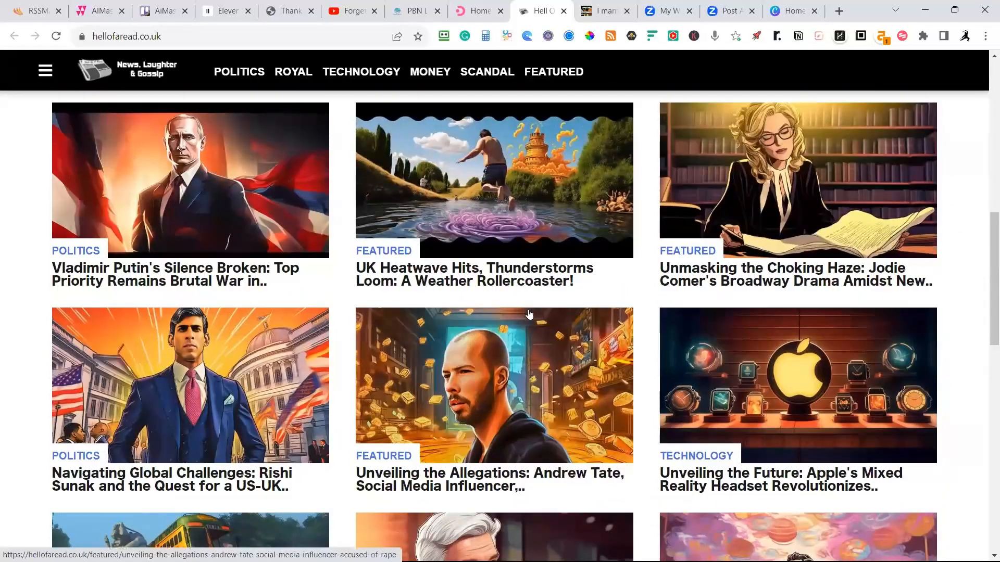
scroll(530, 323, "up", 3)
scroll(529, 328, "up", 7)
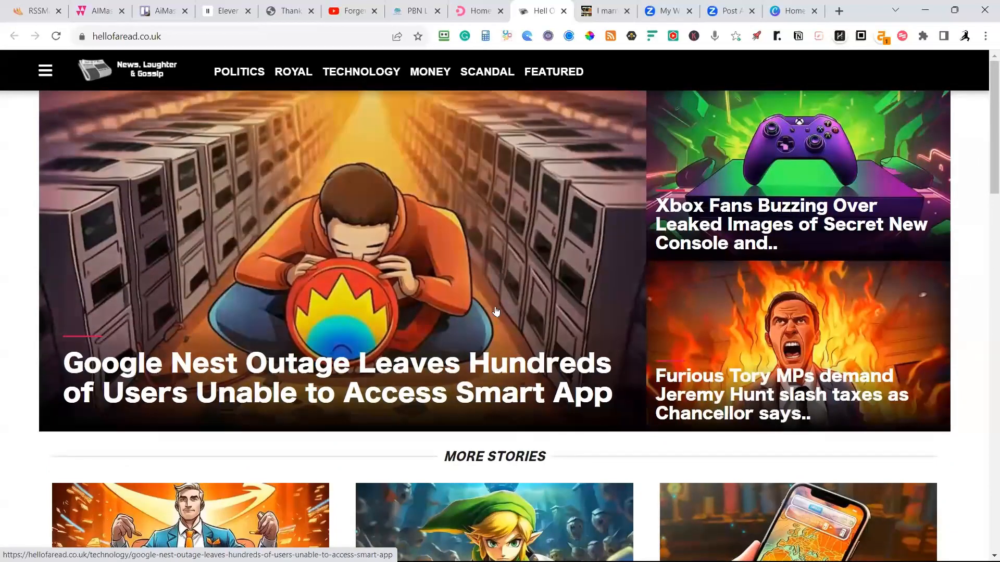
Open the lead Google Nest outage article and review its illustration, sections, previous-article link and tags.
left_click(492, 363)
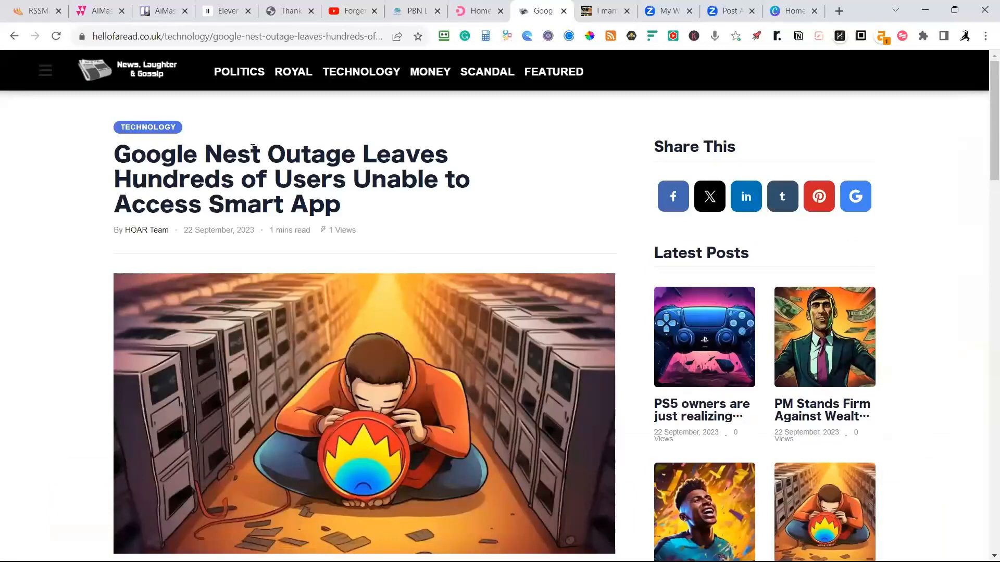
scroll(341, 227, "down", 8)
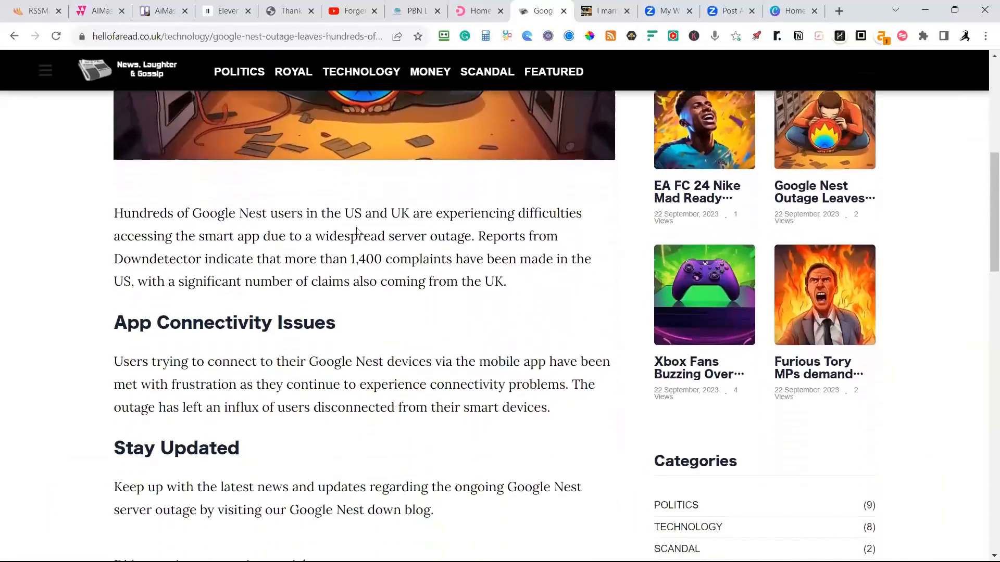
scroll(370, 237, "down", 2)
scroll(380, 240, "up", 8)
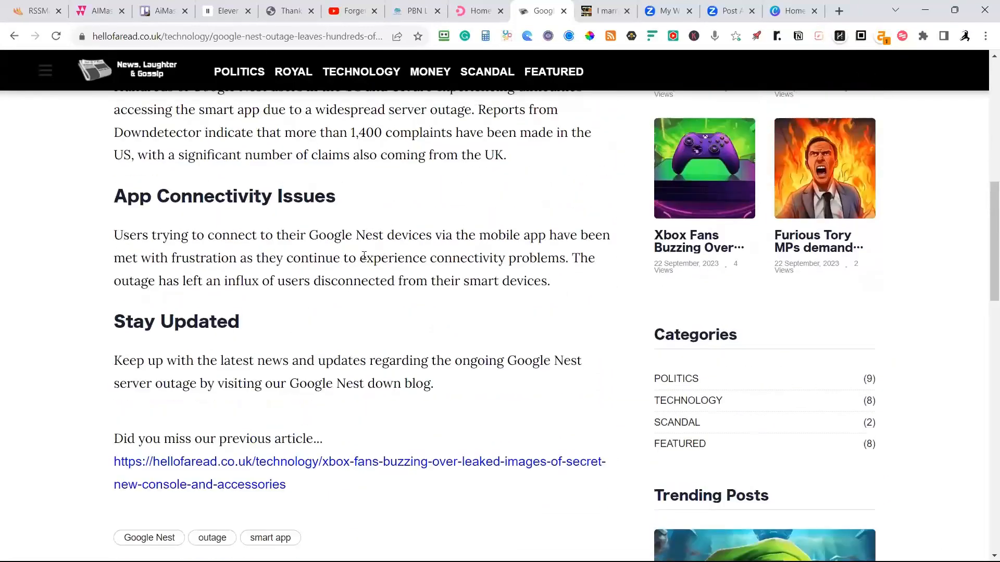
scroll(404, 268, "up", 1)
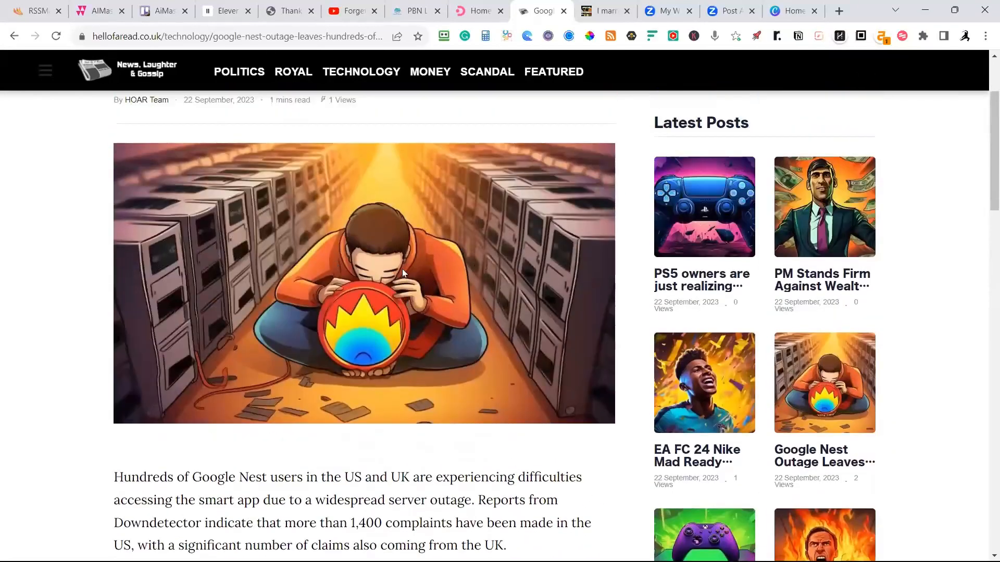
scroll(449, 311, "up", 1)
scroll(440, 303, "up", 1)
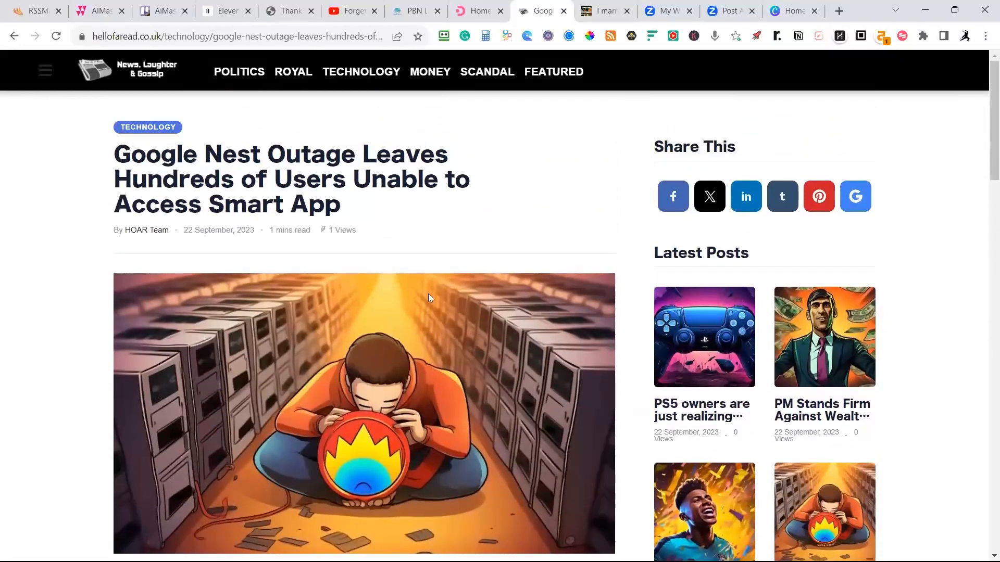
scroll(310, 212, "down", 9)
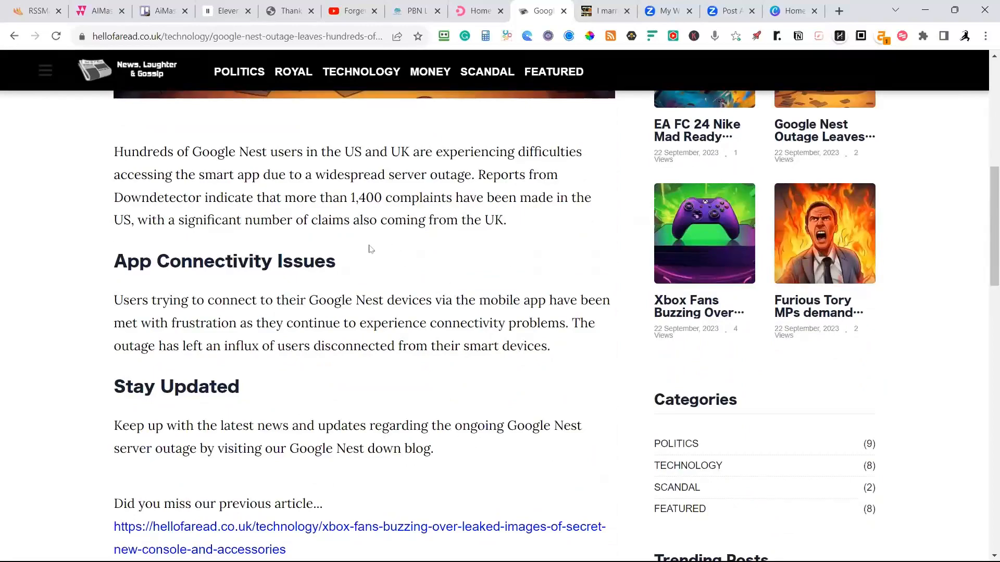
scroll(401, 266, "down", 4)
scroll(408, 261, "up", 8)
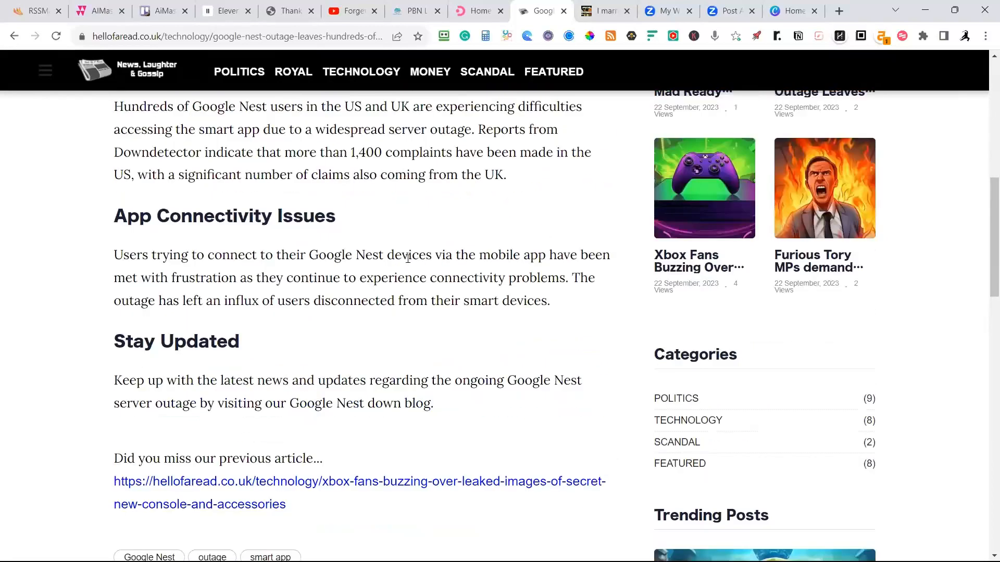
scroll(408, 258, "up", 3)
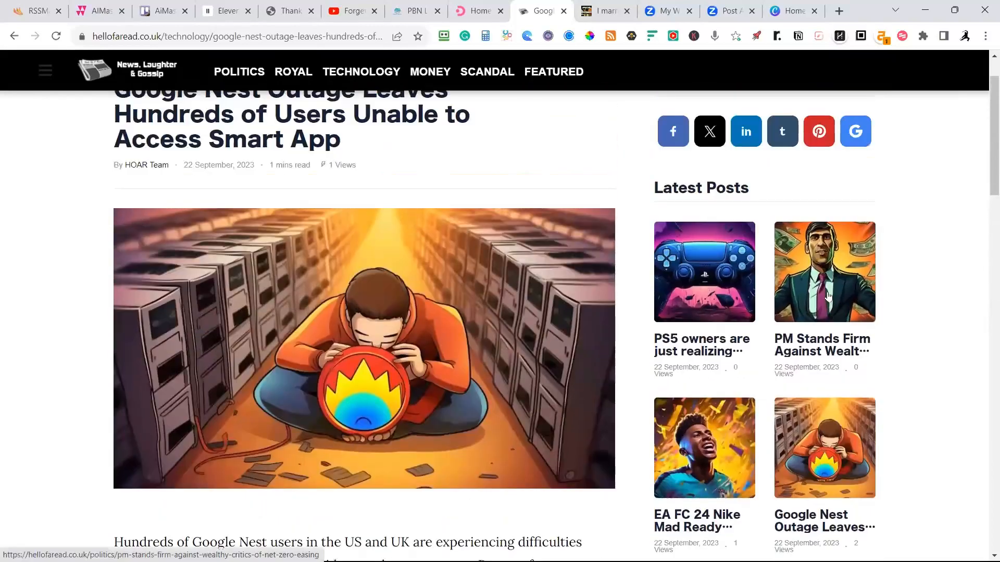
Open the latest post about the PM and wealthy critics of net zero easing, and examine its illustration, sections, embedded photo and tags.
left_click(776, 307)
scroll(400, 217, "down", 7)
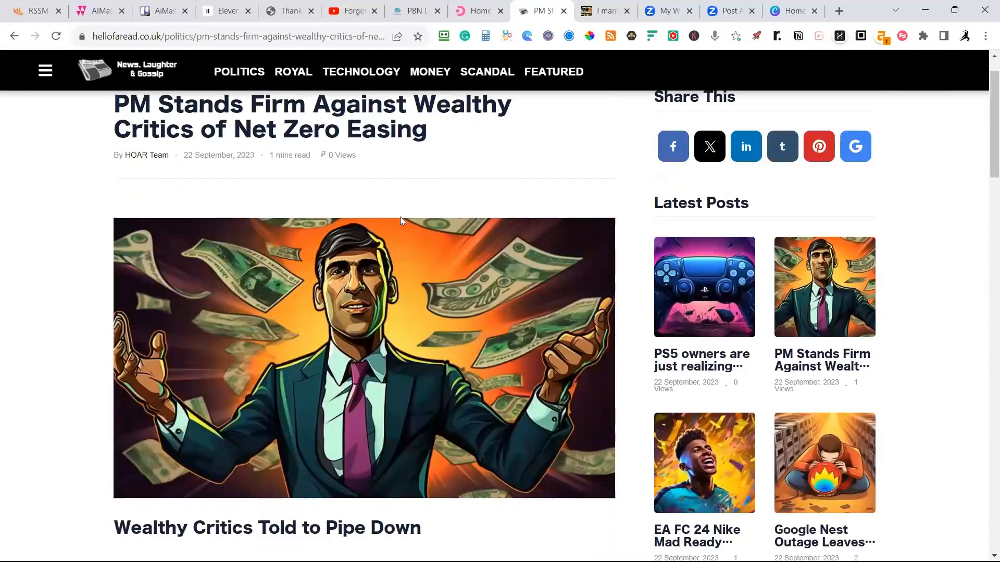
scroll(400, 293, "down", 10)
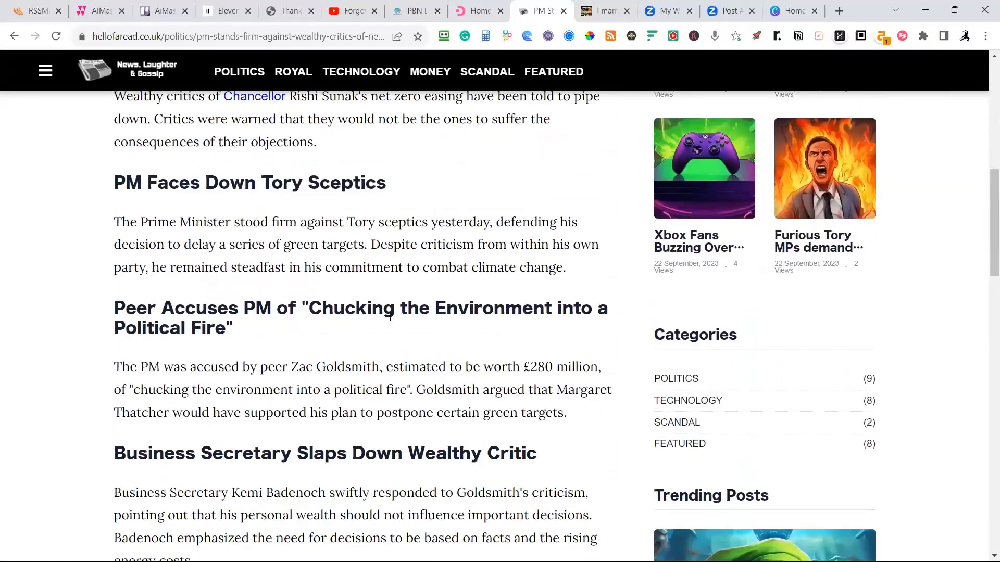
scroll(400, 296, "down", 10)
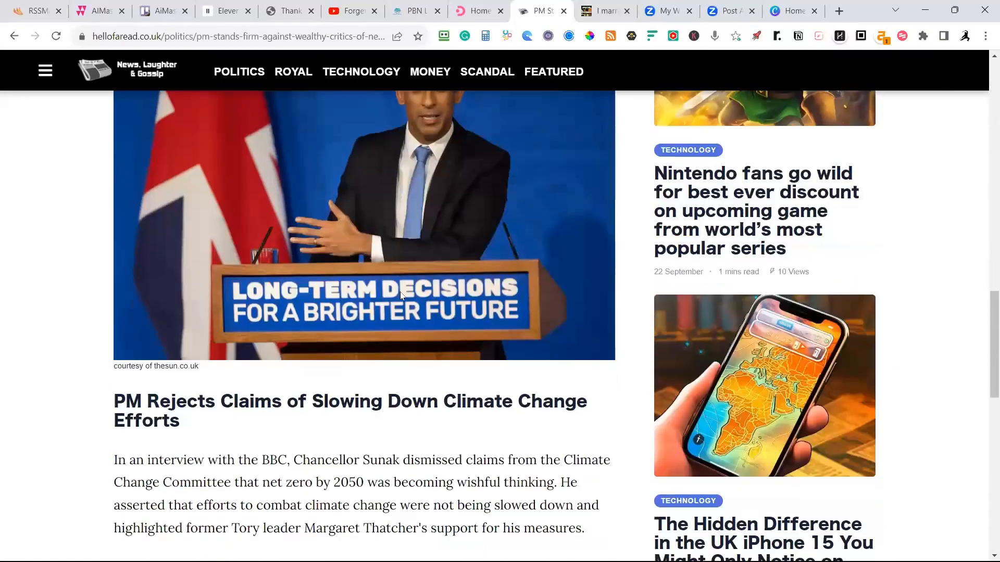
scroll(389, 307, "down", 1)
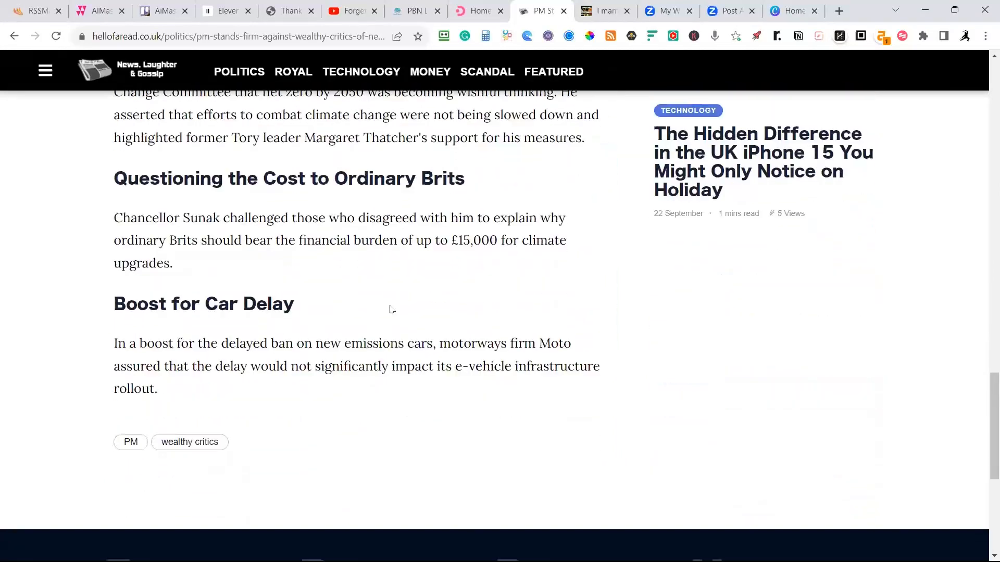
scroll(391, 304, "up", 11)
scroll(389, 299, "up", 10)
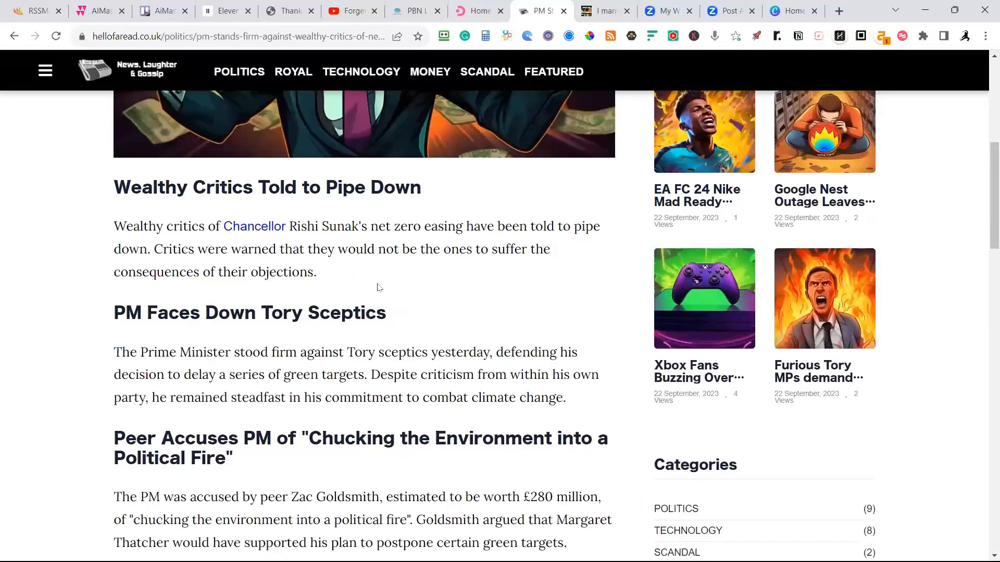
scroll(469, 311, "down", 1)
scroll(468, 307, "up", 4)
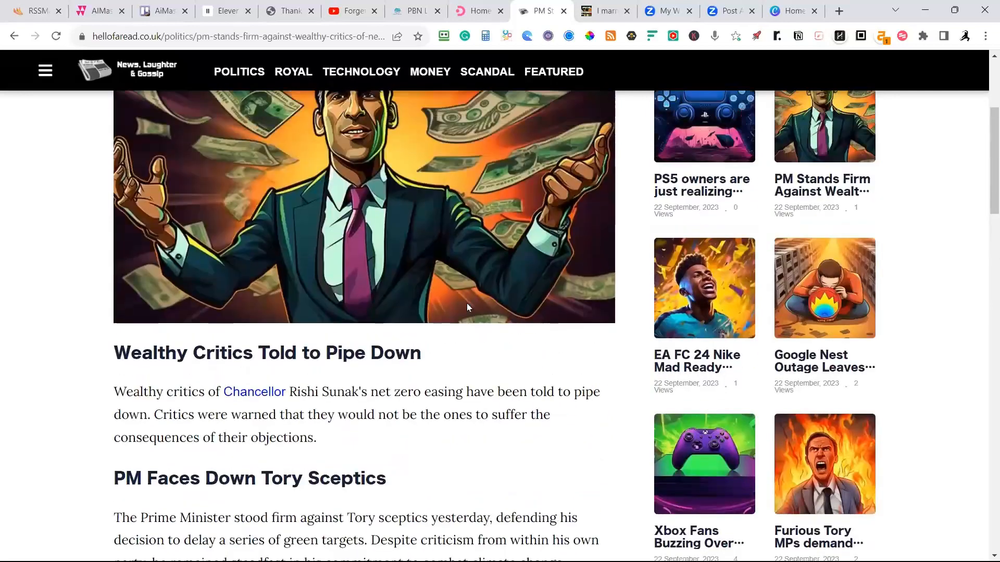
scroll(625, 339, "down", 2)
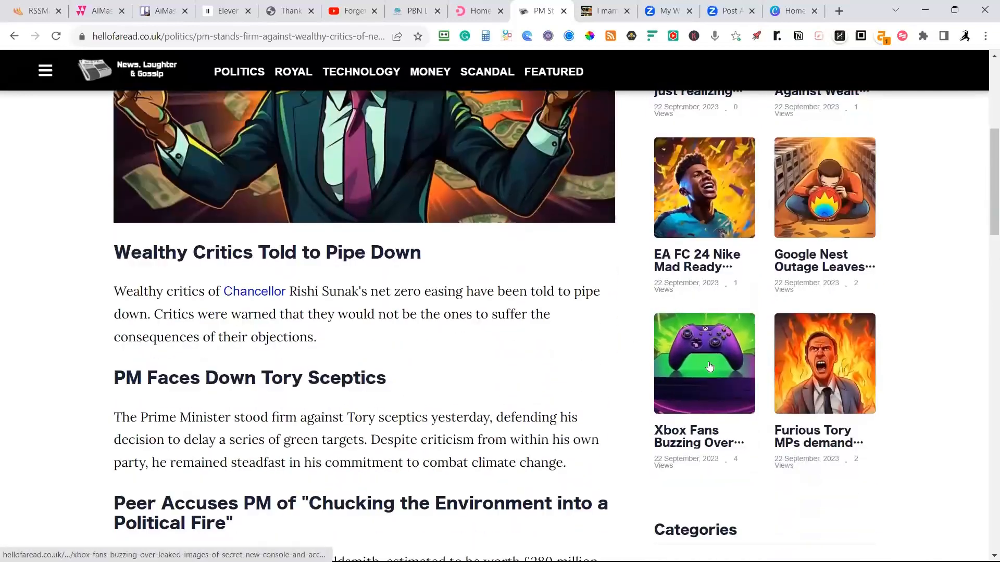
scroll(739, 367, "up", 5)
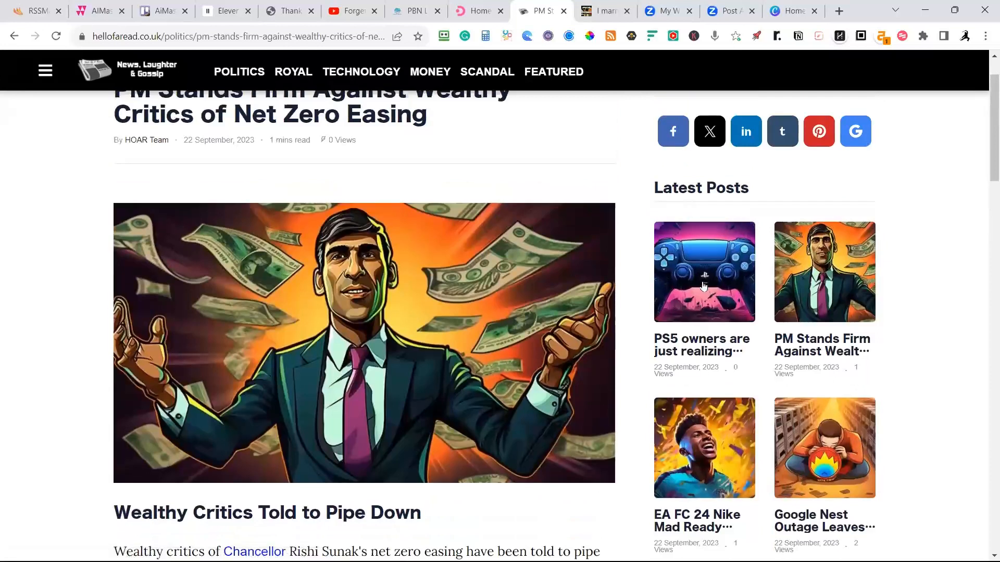
Open the latest PS5 double-tap button article and examine its lead illustration, Game Help sections, and embedded console photo with its credit line.
left_click(702, 284)
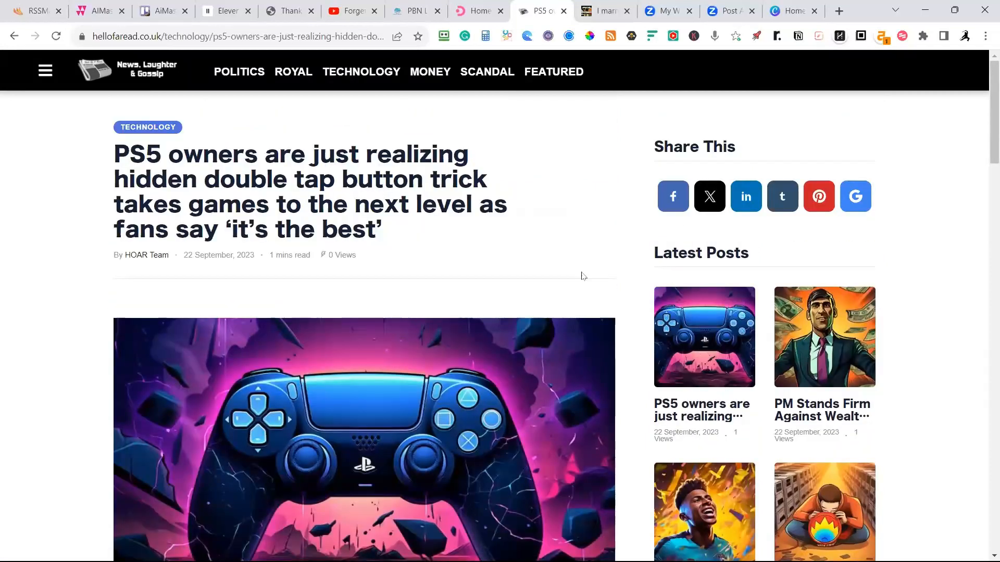
scroll(459, 257, "down", 6)
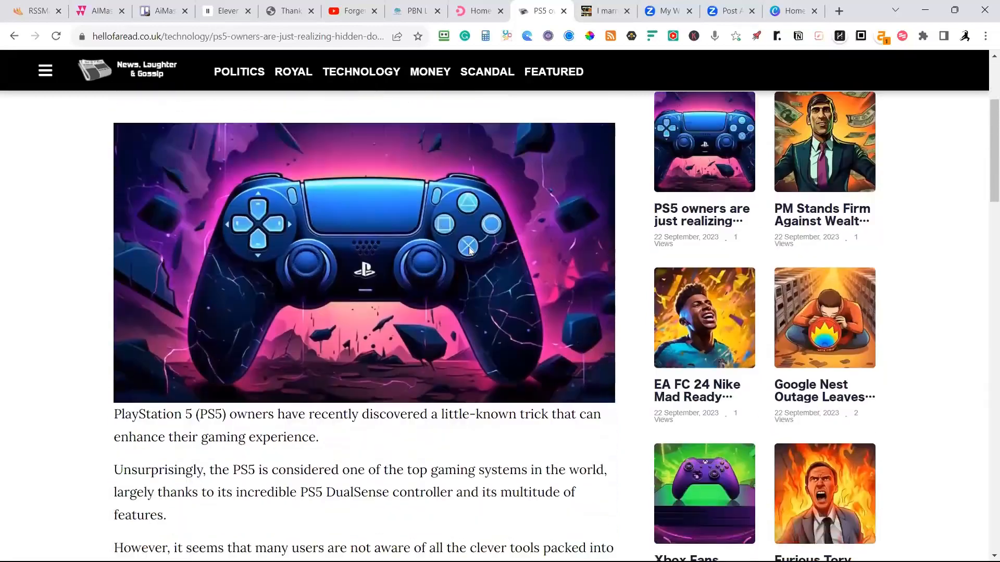
scroll(461, 262, "down", 10)
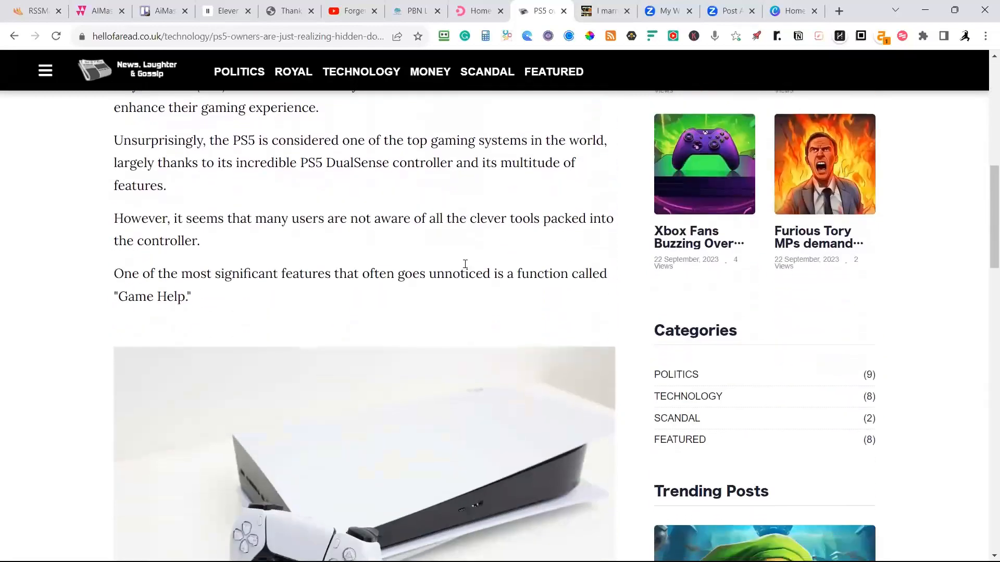
scroll(468, 272, "down", 14)
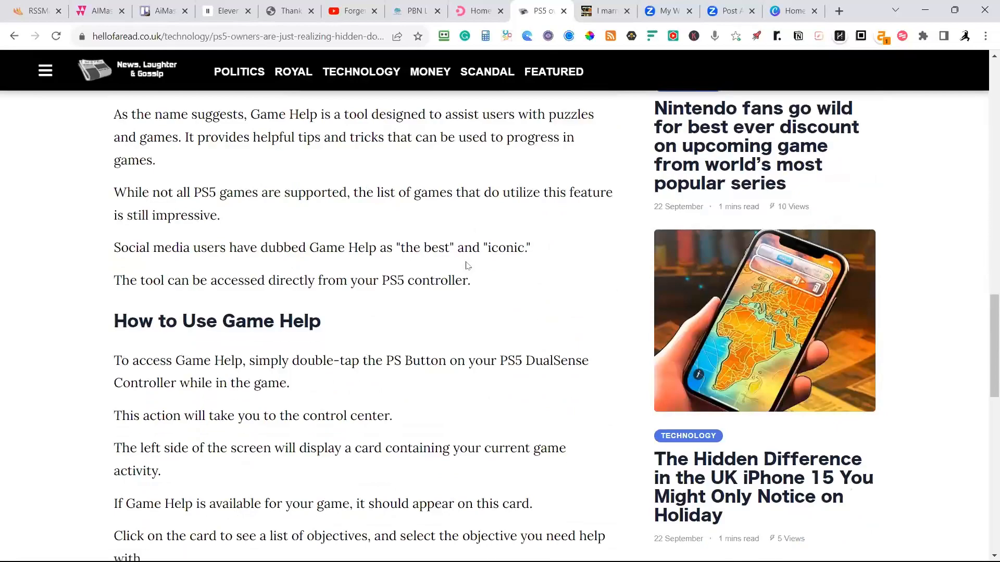
scroll(469, 268, "up", 20)
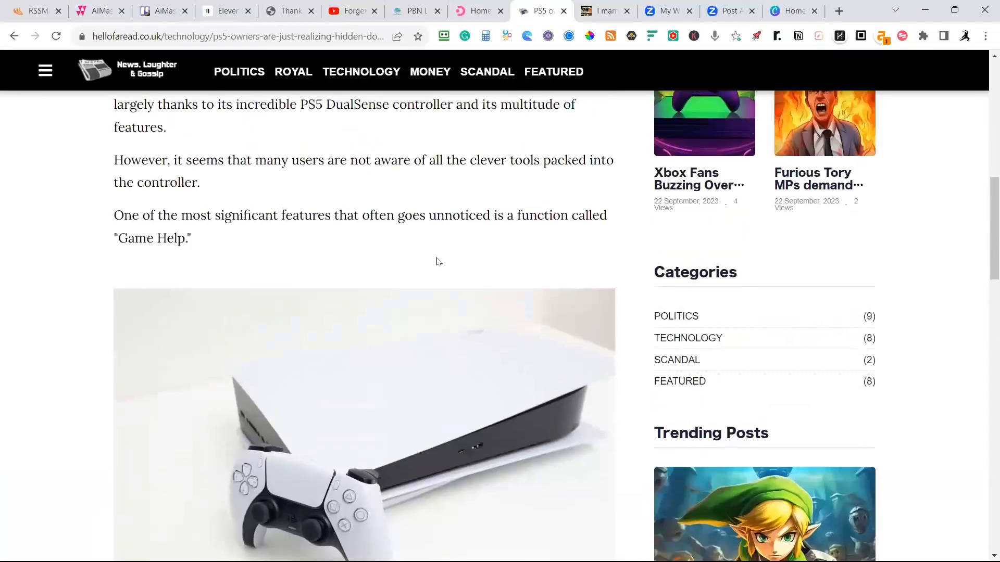
scroll(434, 256, "up", 4)
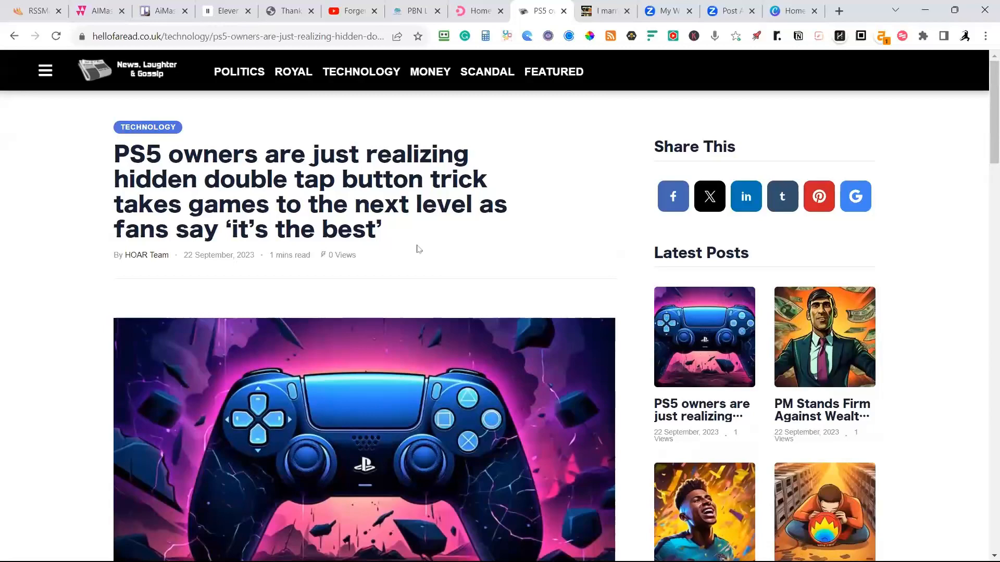
scroll(439, 251, "down", 9)
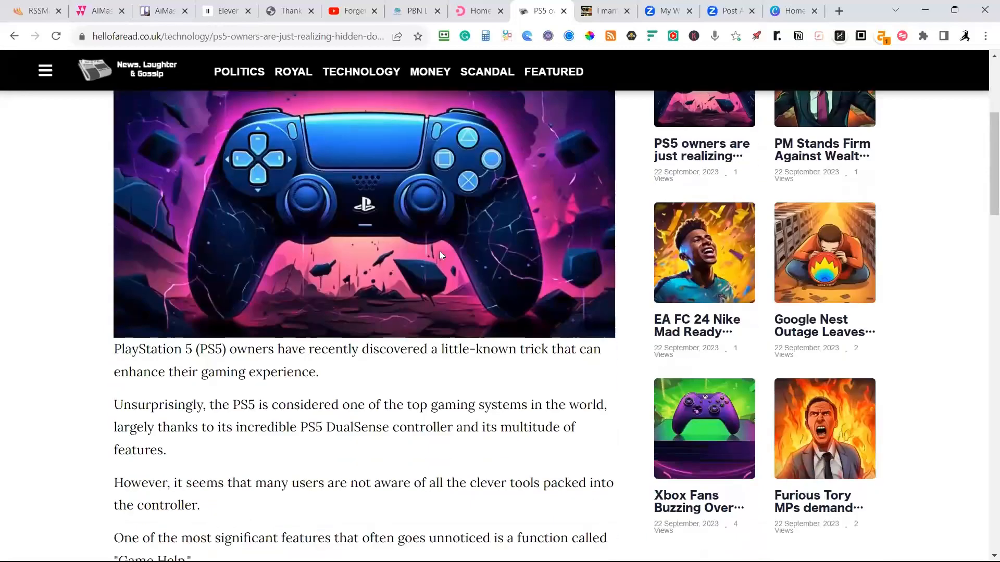
scroll(439, 253, "up", 3)
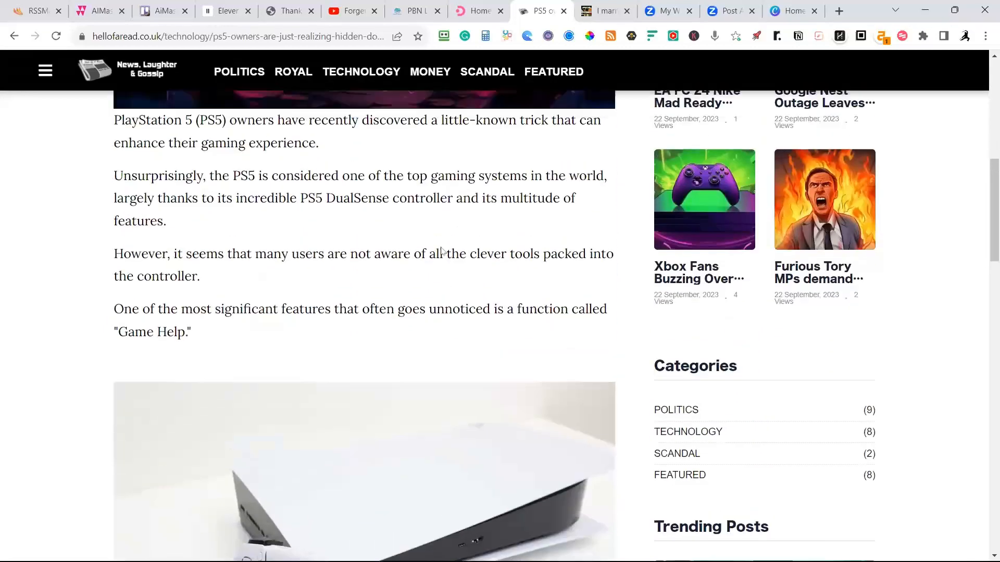
scroll(417, 268, "down", 6)
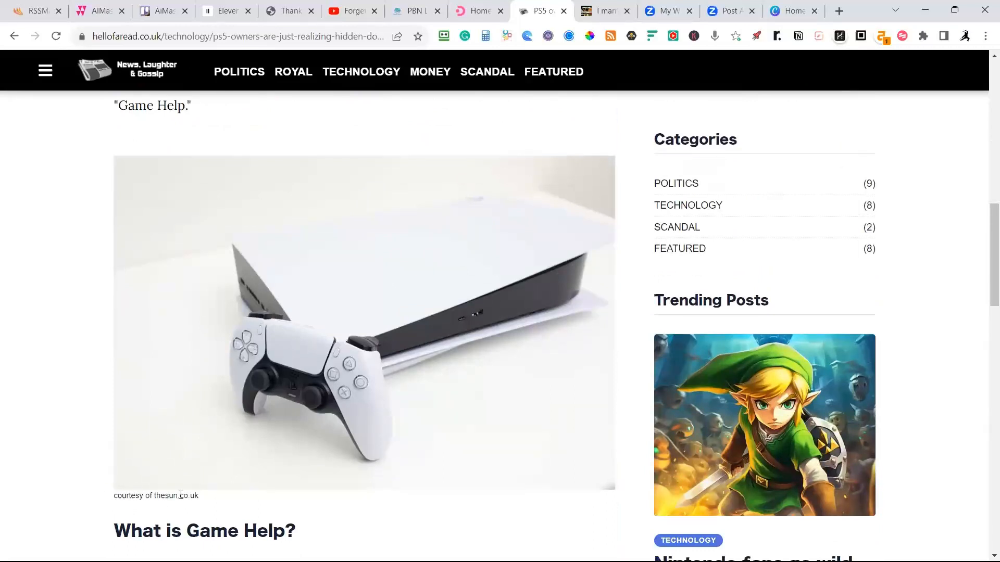
Return to the hellofaread.co.uk homepage, look over its lead stories, and reopen the PS5 double tap article to view its Latest Posts.
scroll(337, 442, "up", 10)
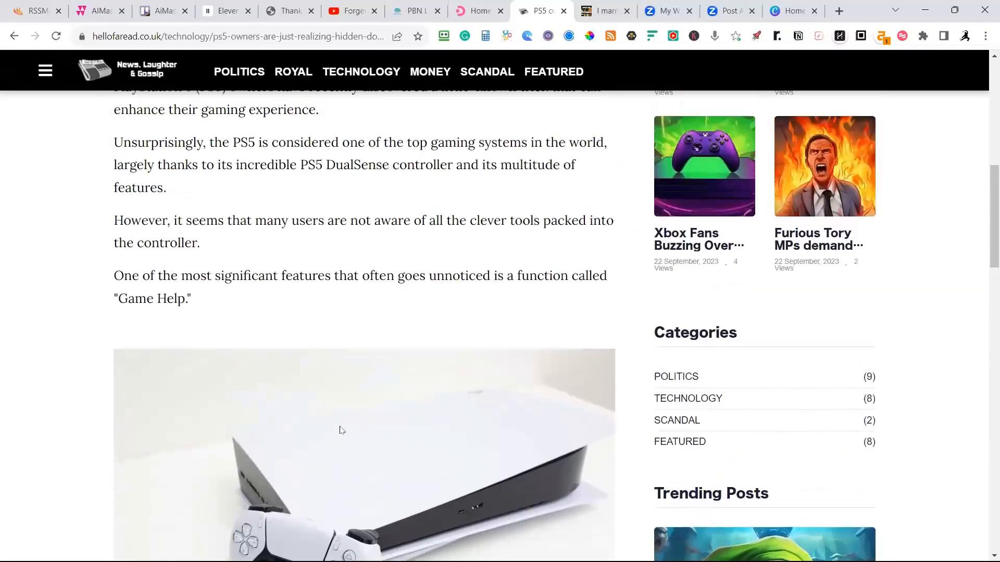
scroll(314, 391, "up", 4)
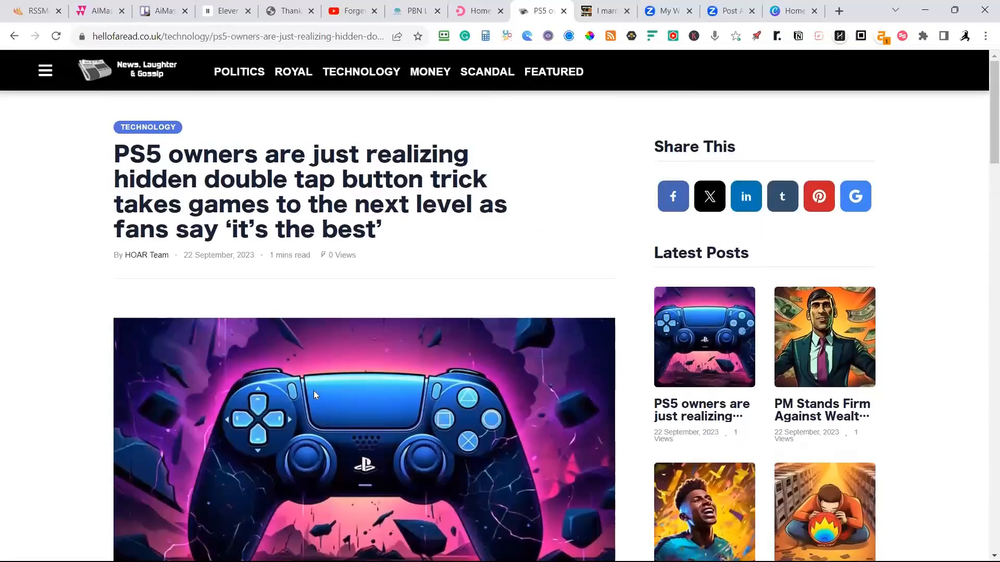
left_click(152, 75)
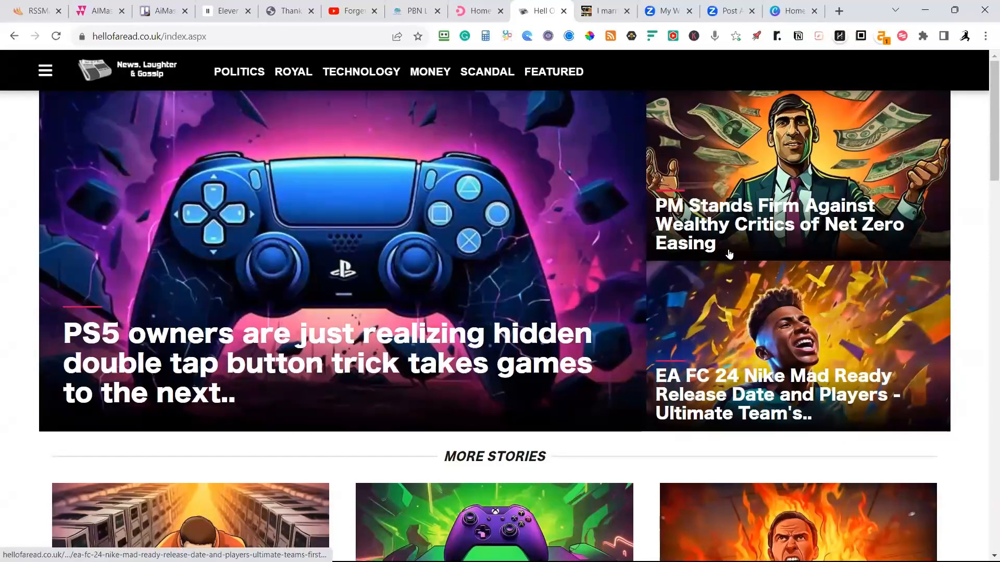
left_click(463, 337)
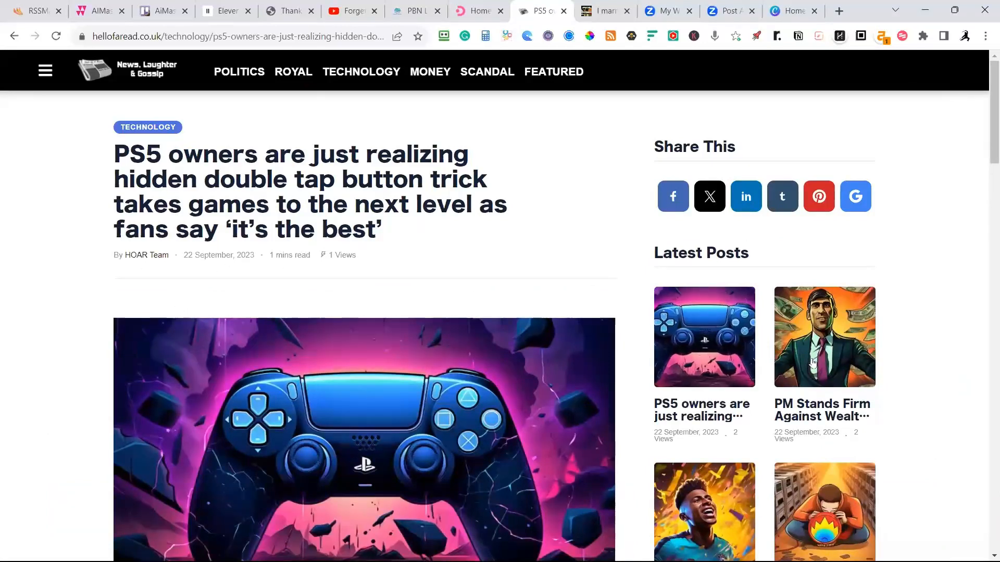
scroll(831, 353, "down", 1)
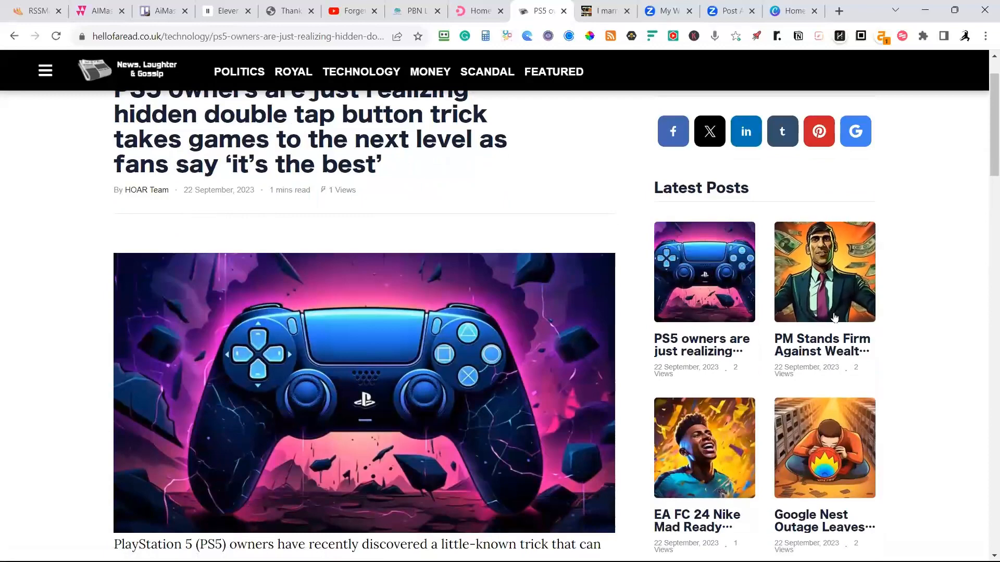
scroll(838, 362, "down", 1)
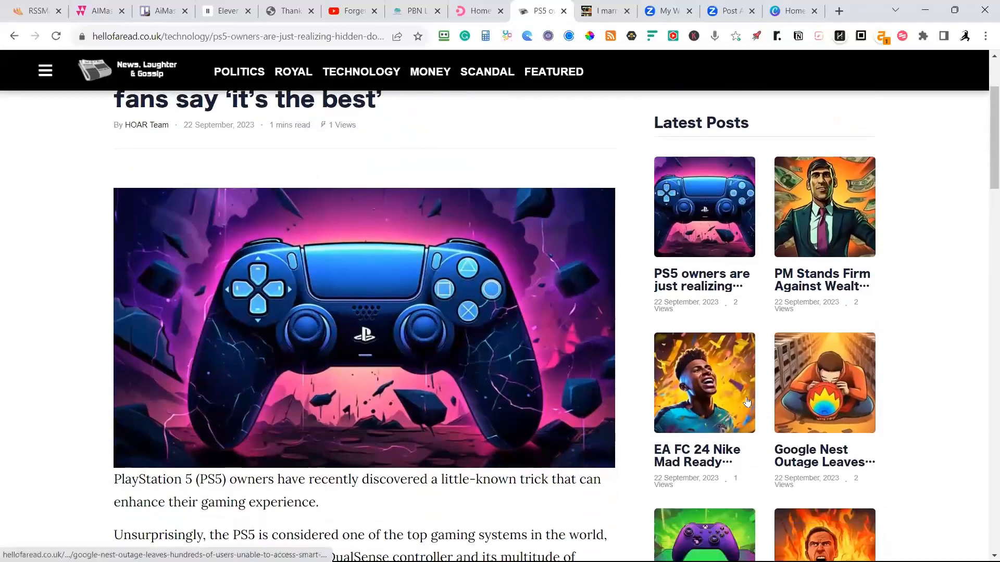
Open the EA FC 24 Nike Mad Ready article and examine its illustration, sections, embedded promo image, previous-article link and tags.
left_click(706, 380)
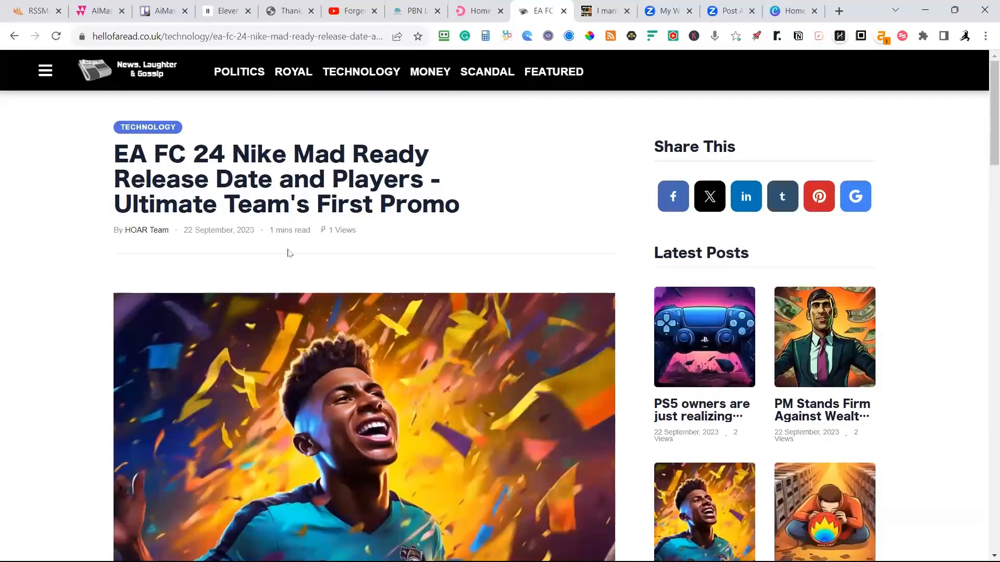
scroll(308, 266, "down", 15)
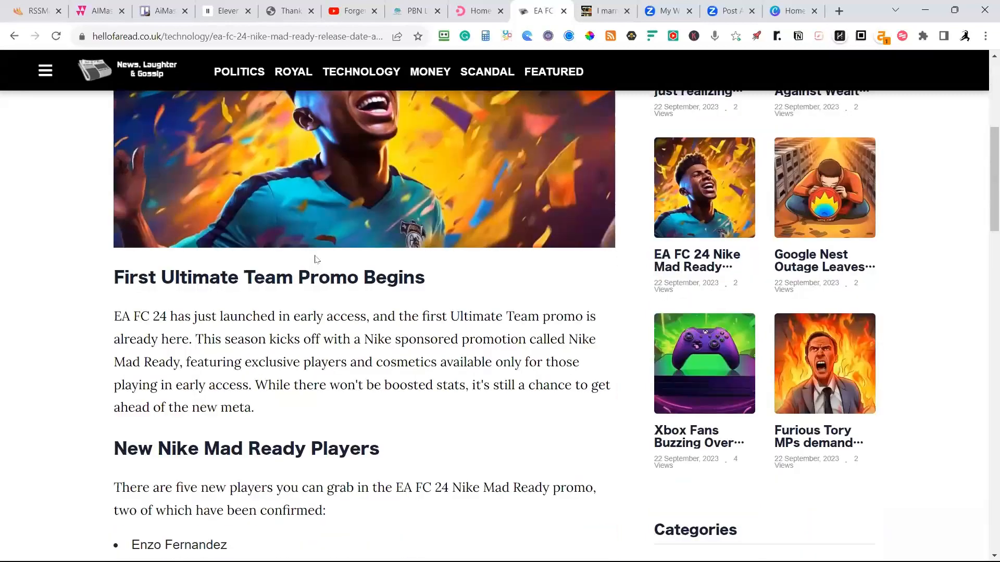
scroll(333, 255, "down", 1)
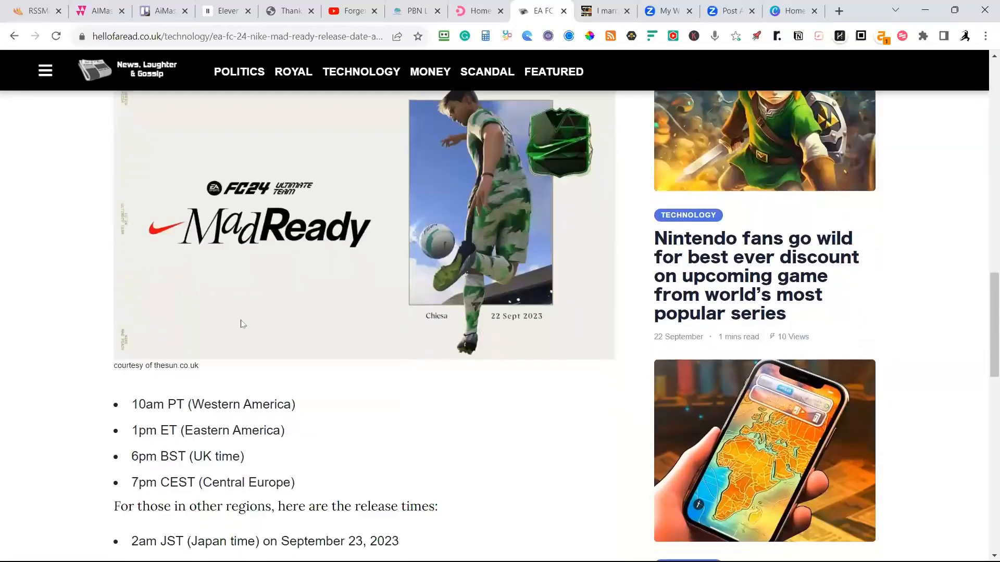
scroll(274, 262, "down", 5)
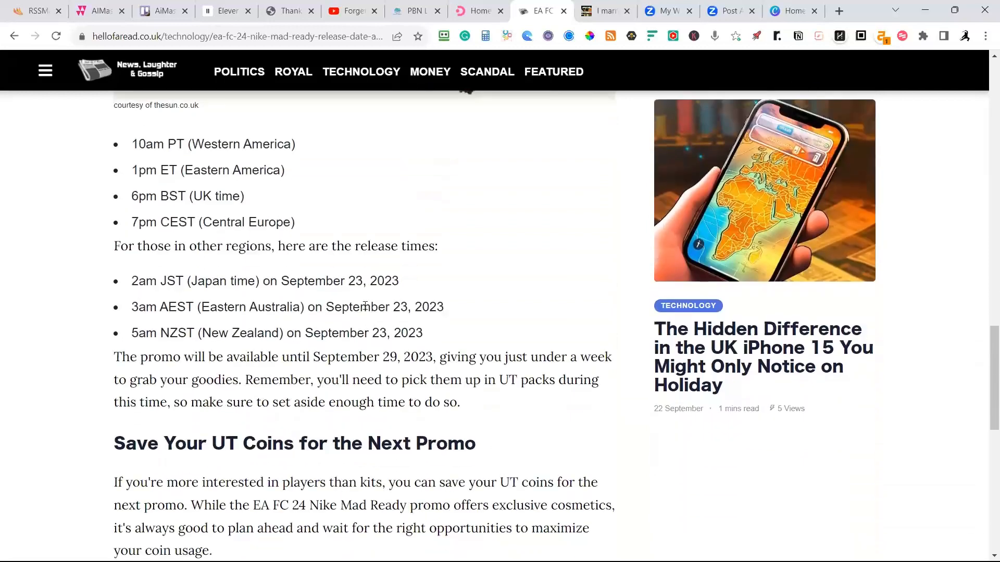
scroll(448, 339, "down", 5)
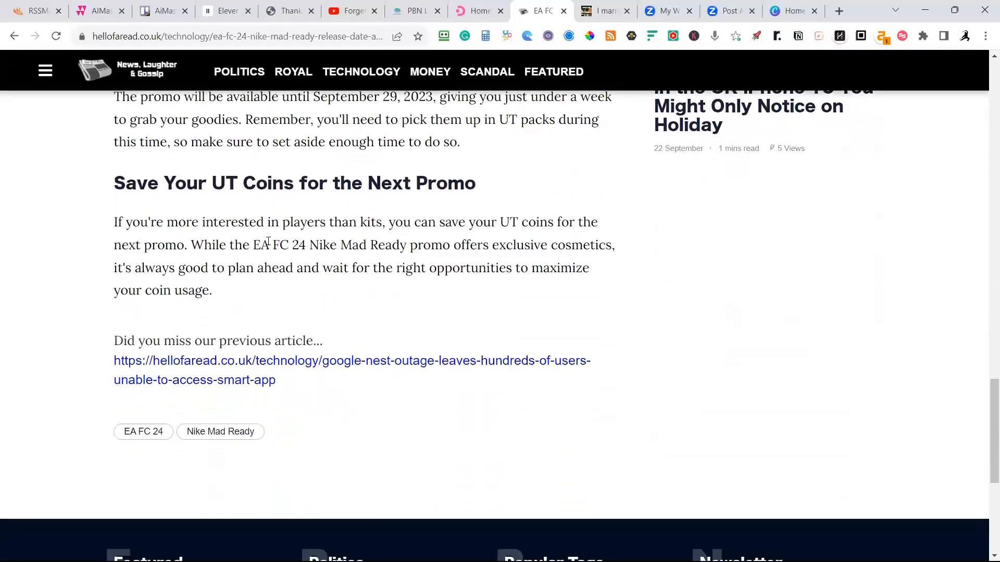
Review the EA FC 24 article's regional release times and New Nike Mad Ready Players section, going back to the headline.
scroll(268, 243, "up", 9)
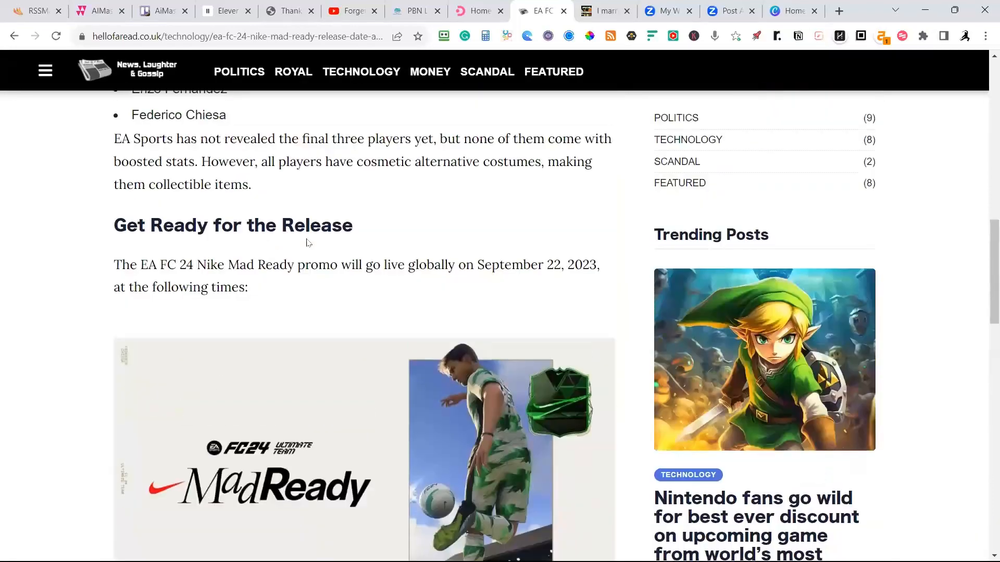
scroll(310, 239, "down", 6)
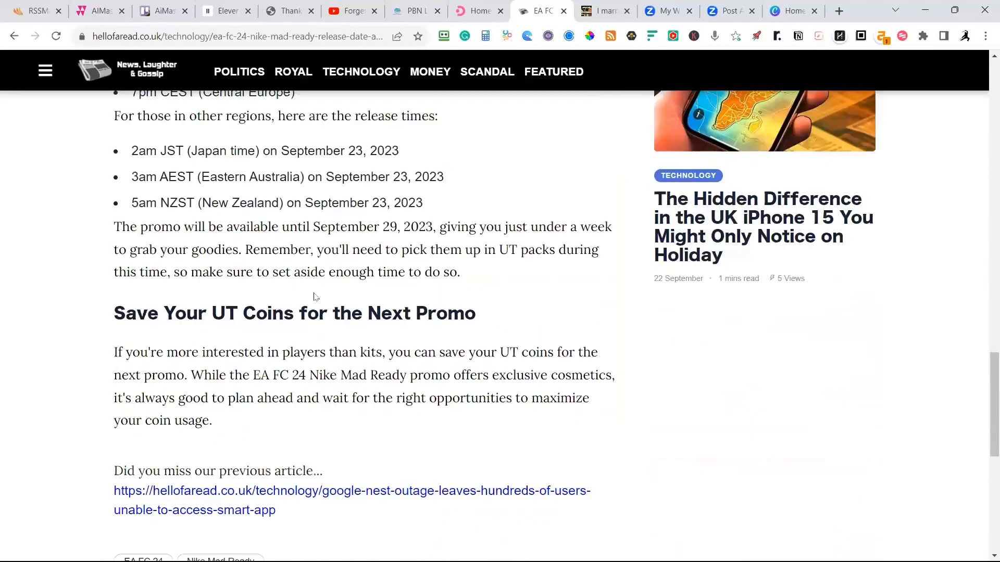
scroll(324, 308, "up", 1)
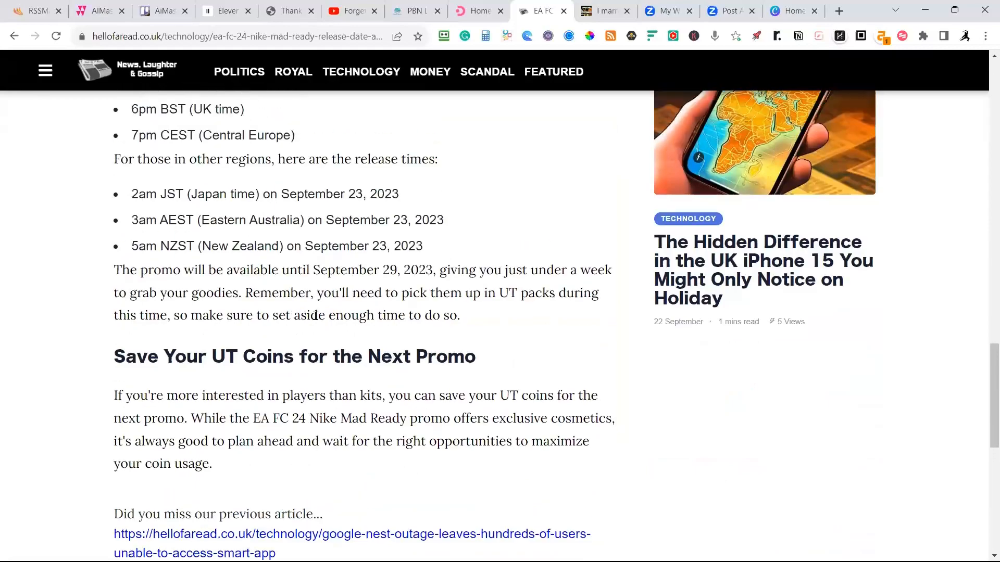
scroll(323, 354, "down", 1)
scroll(280, 279, "up", 9)
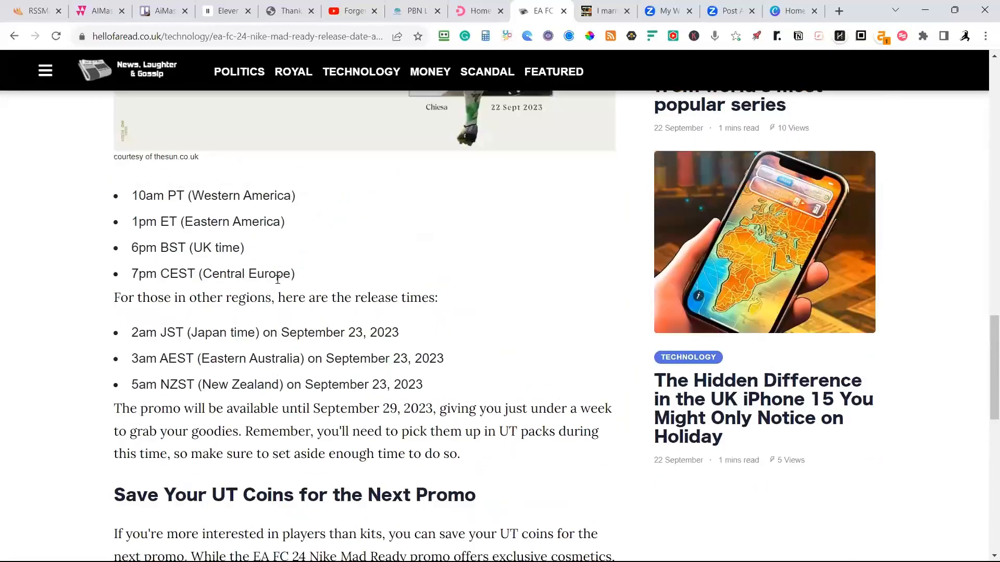
scroll(278, 273, "up", 12)
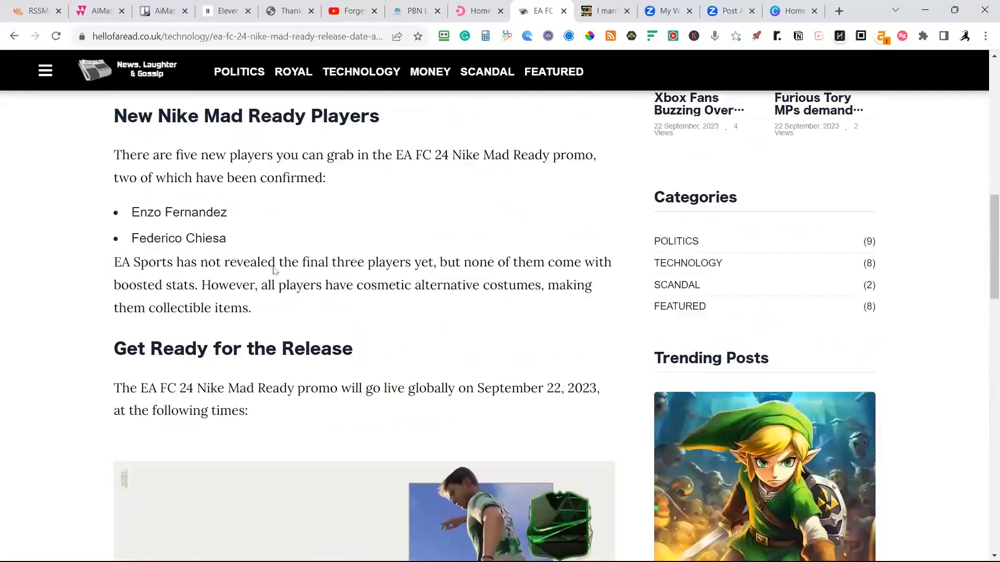
scroll(270, 269, "up", 4)
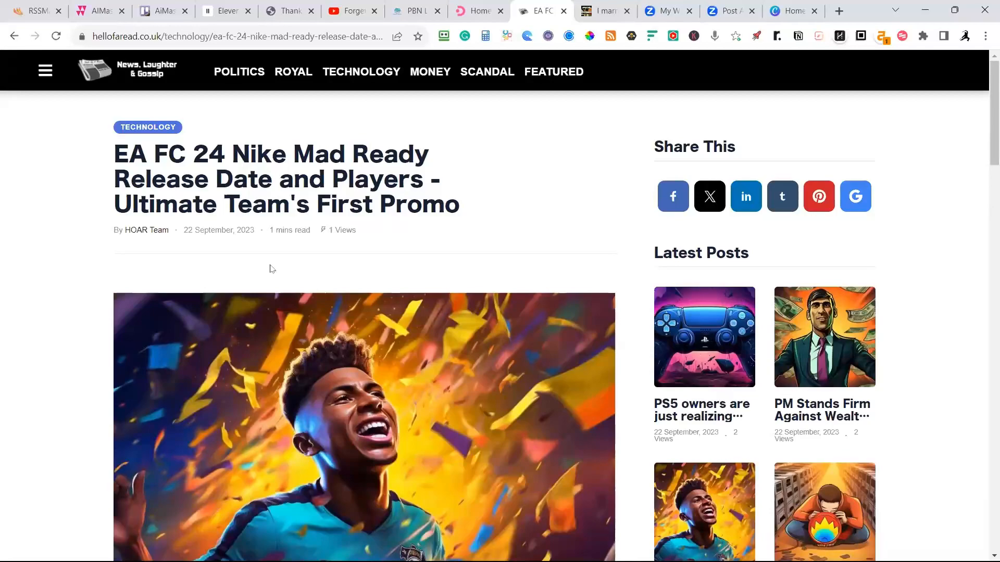
Examine the EA FC 24 article's structure again, from the bulleted player list and Mad Ready image to Save Your UT Coins.
scroll(250, 260, "down", 9)
scroll(247, 250, "down", 15)
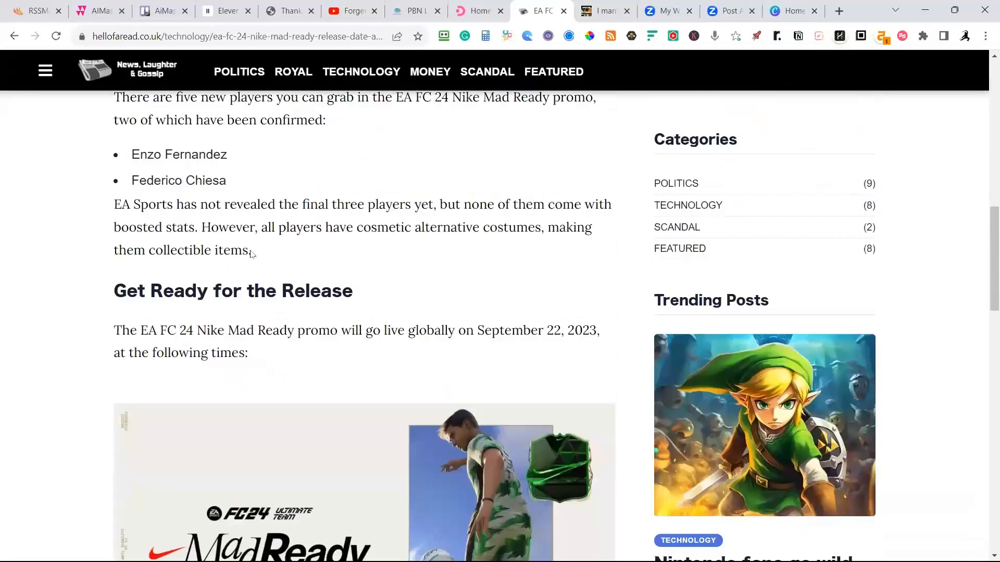
scroll(256, 260, "down", 4)
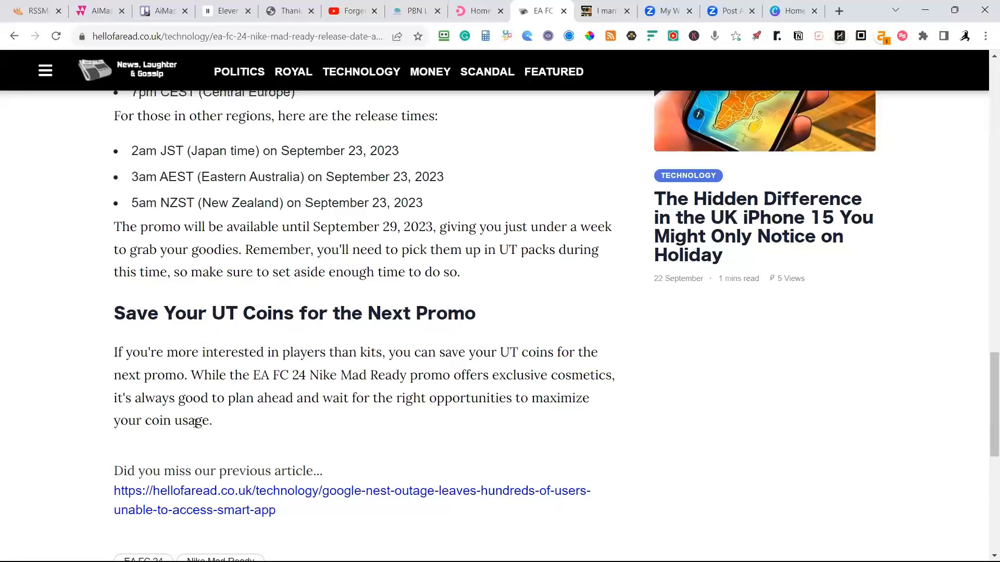
scroll(125, 335, "up", 15)
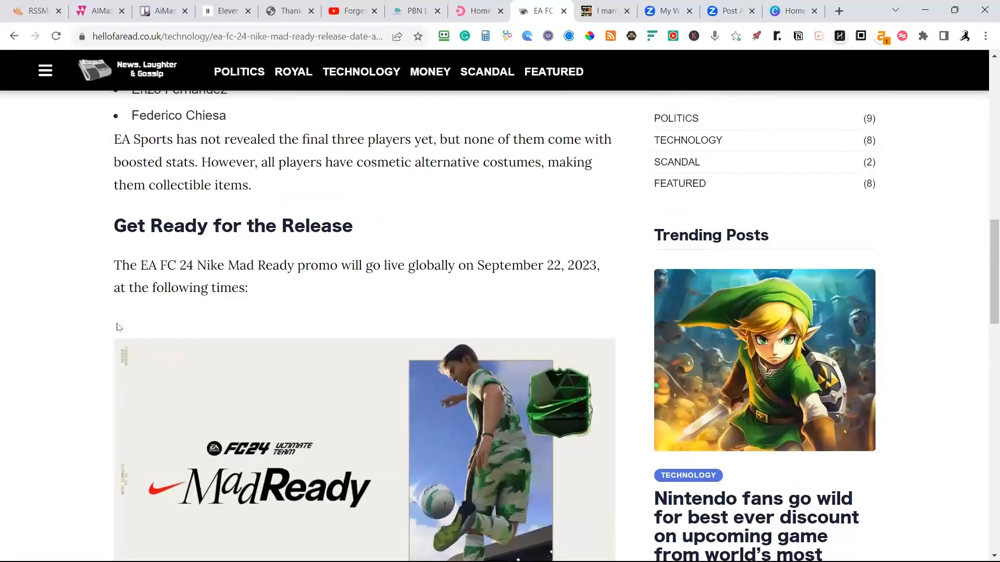
scroll(118, 328, "up", 3)
scroll(125, 339, "down", 9)
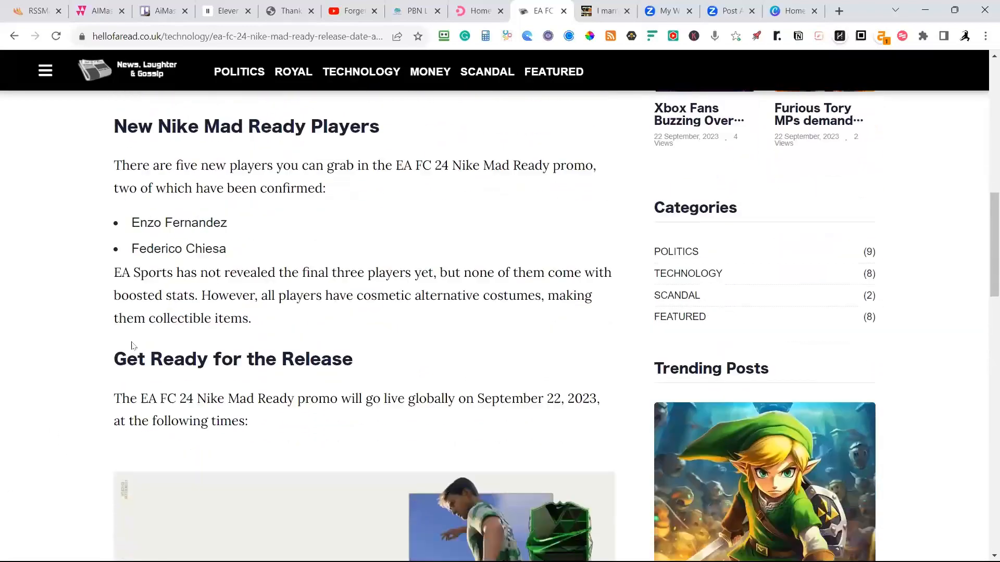
scroll(96, 324, "down", 10)
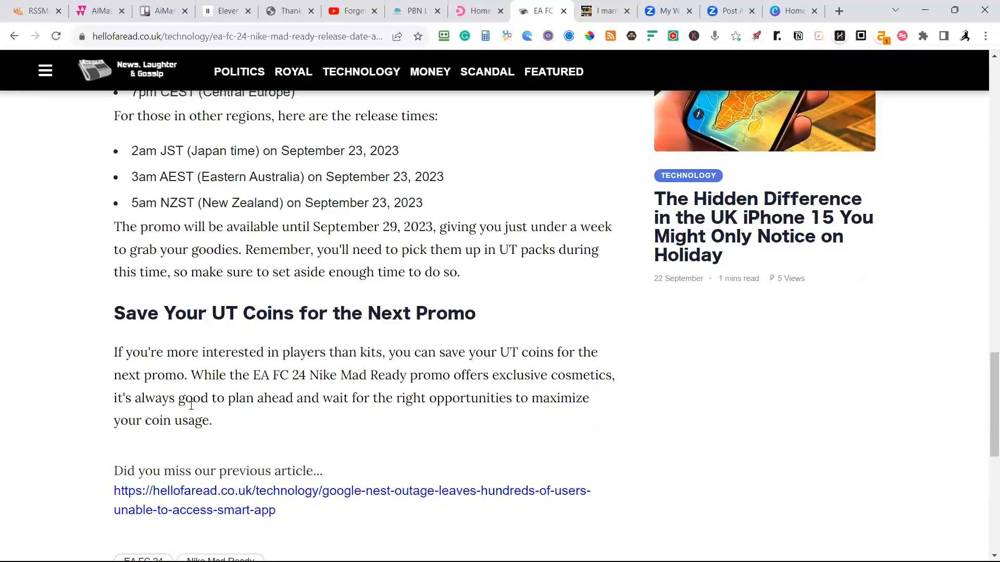
scroll(208, 410, "up", 3)
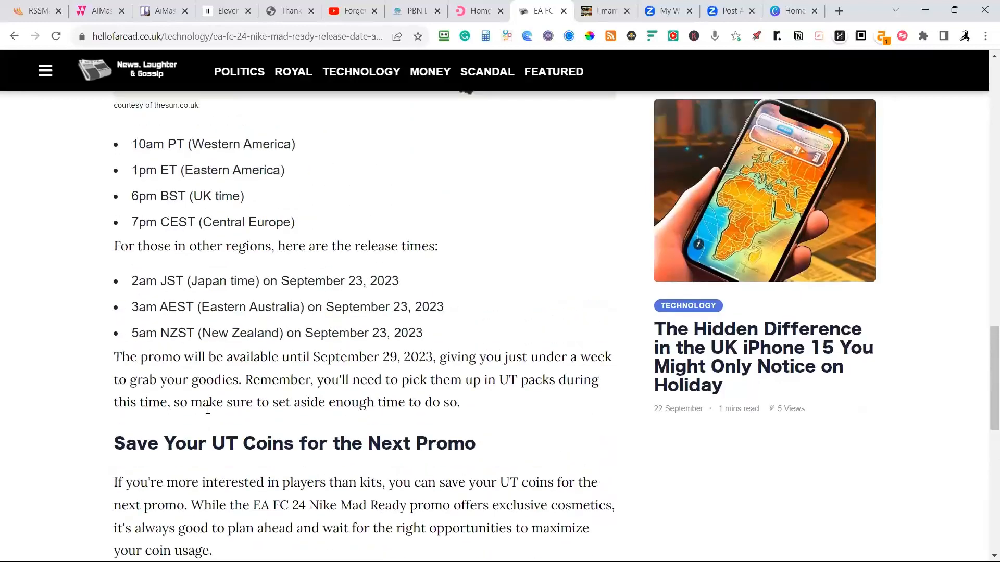
scroll(208, 409, "down", 3)
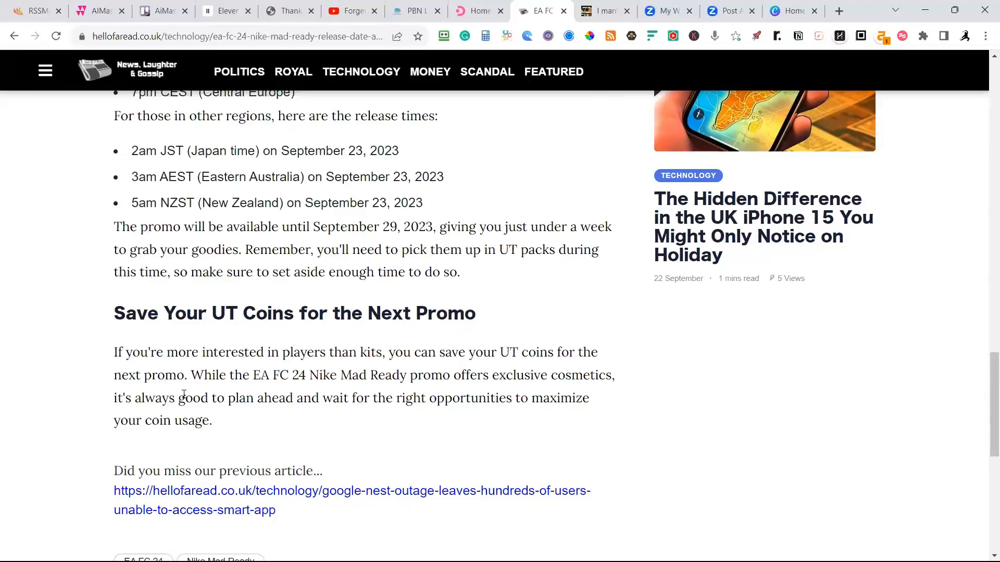
scroll(184, 394, "up", 1)
scroll(184, 398, "up", 5)
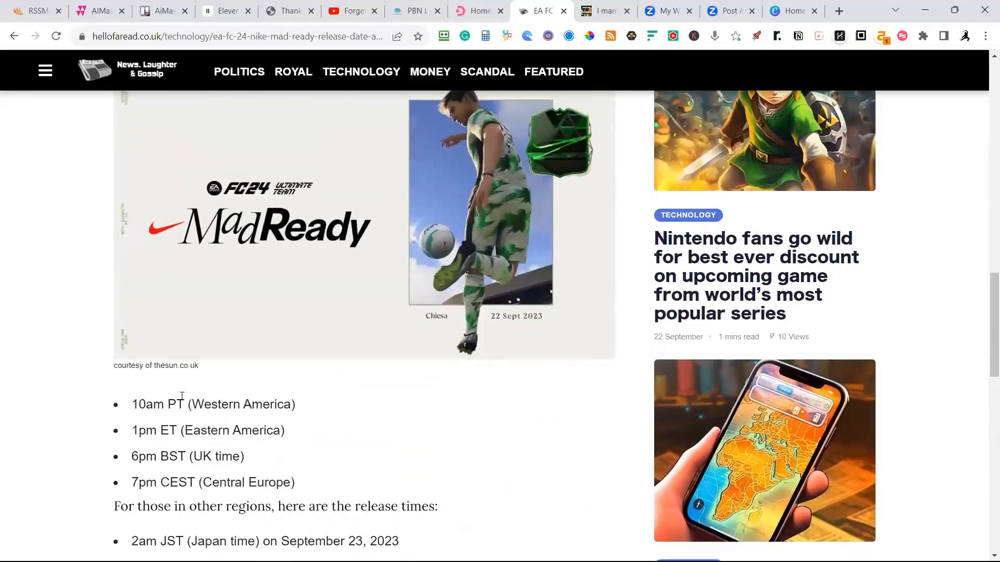
scroll(189, 411, "down", 6)
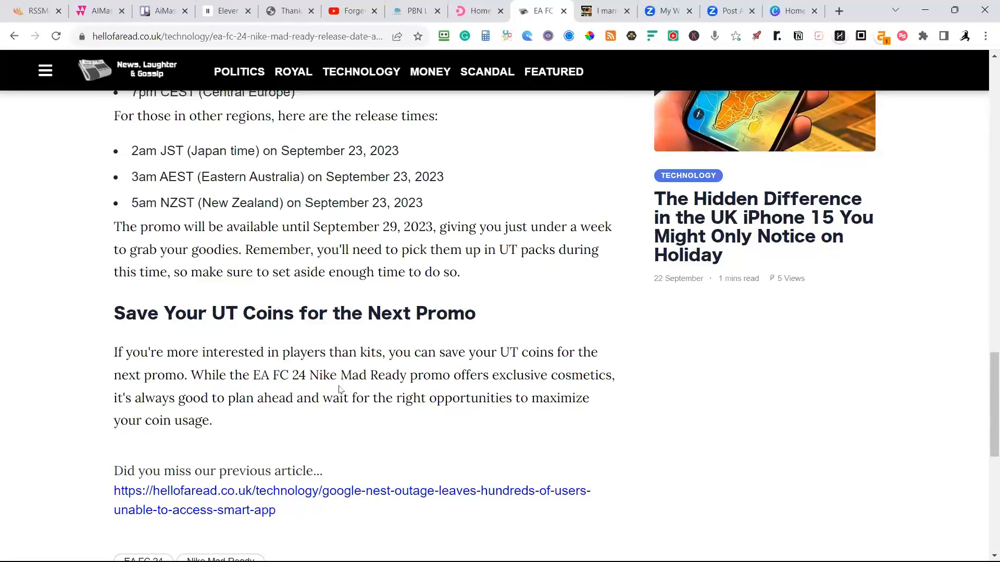
Highlight "EA FC 24" in the Save Your UT Coins paragraph and return to the article's headline.
left_click_drag(254, 375, 307, 375)
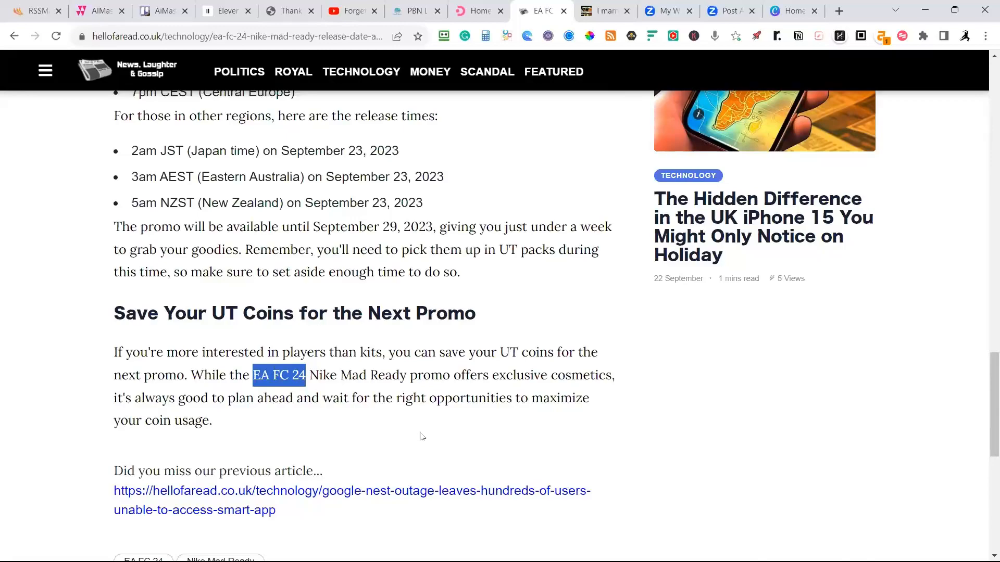
scroll(422, 436, "up", 15)
scroll(414, 432, "up", 12)
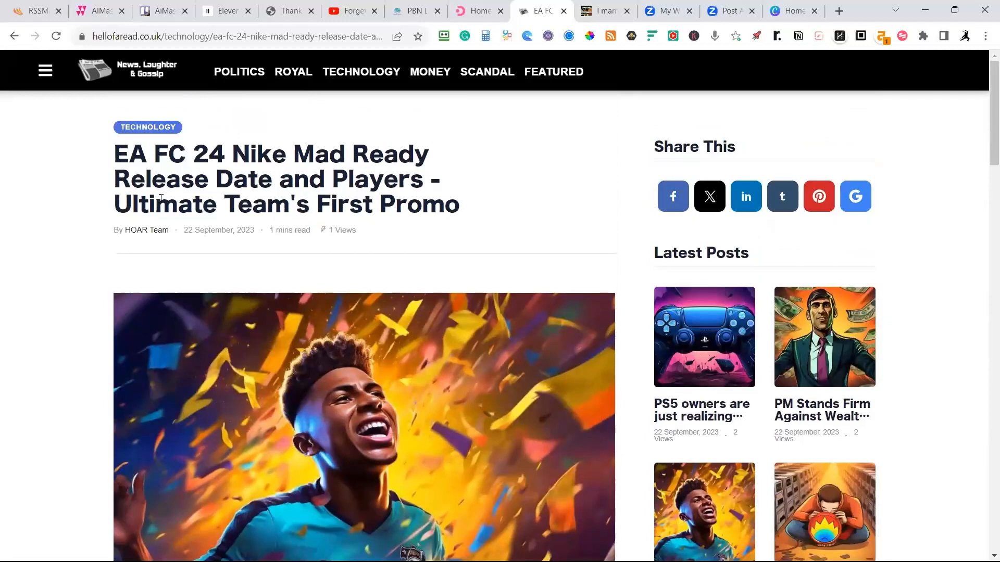
Switch to the AiMasher members site and open the Article Re-Inventor templates list.
left_click(593, 10)
left_click(547, 12)
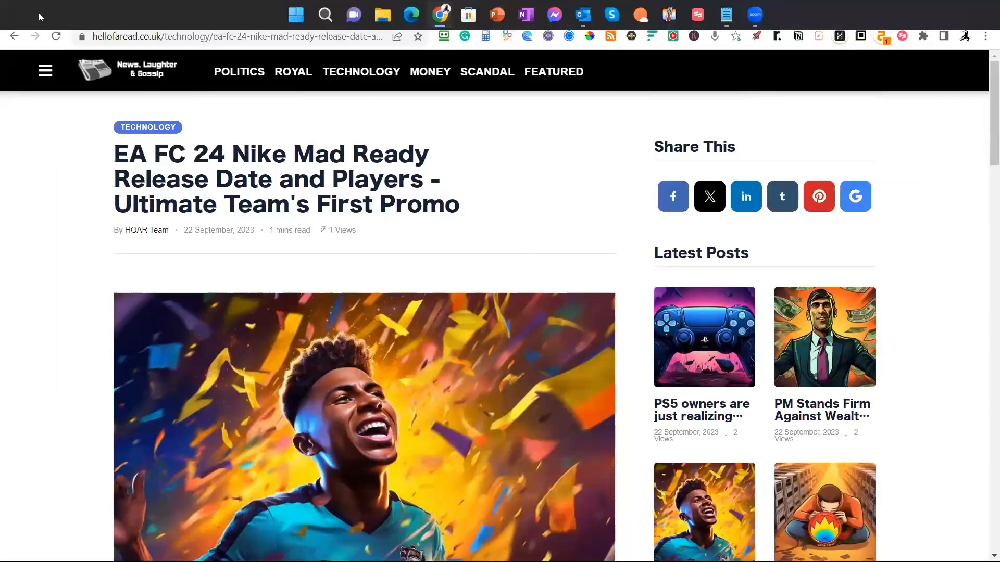
left_click(97, 11)
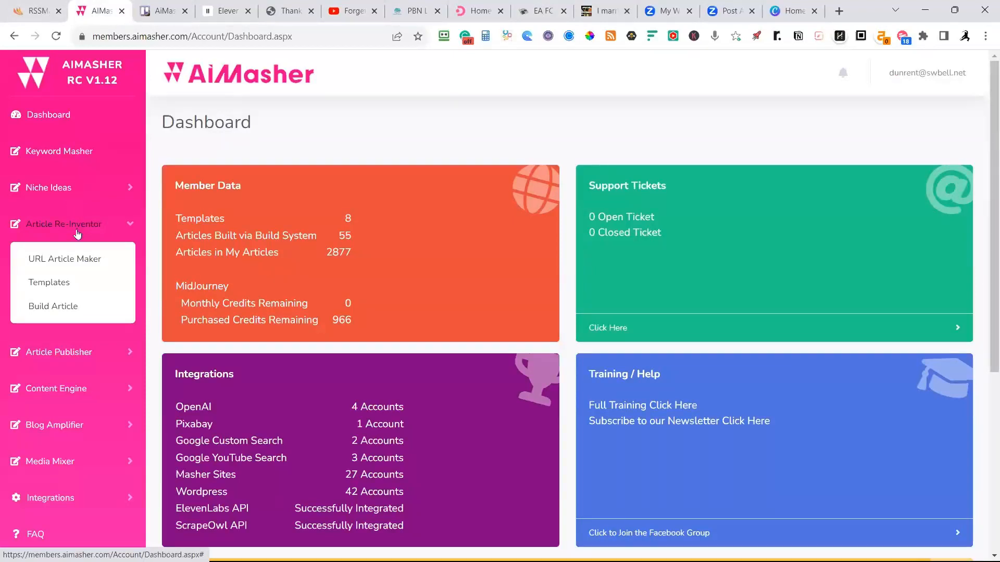
left_click(71, 265)
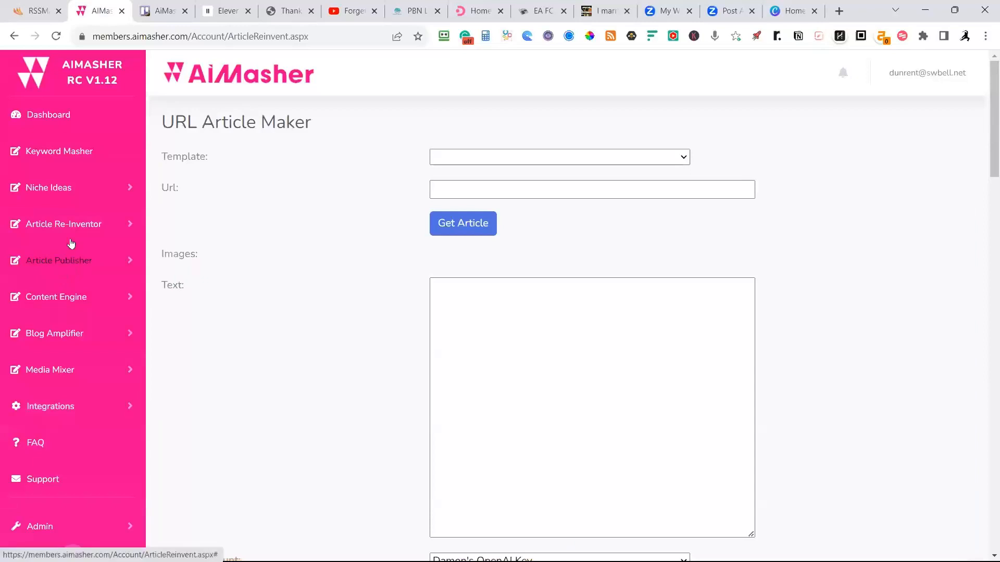
left_click(73, 226)
left_click(68, 285)
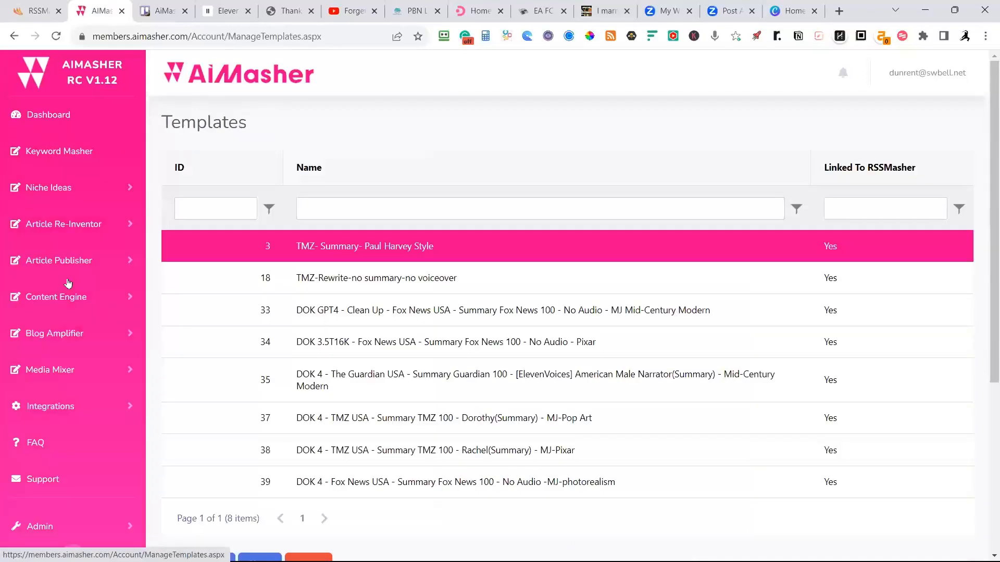
Open the template "DOK 4 - Fox News USA - Summary Fox News 100 - No Audio -MJ-photorealism" for editing.
scroll(219, 231, "down", 4)
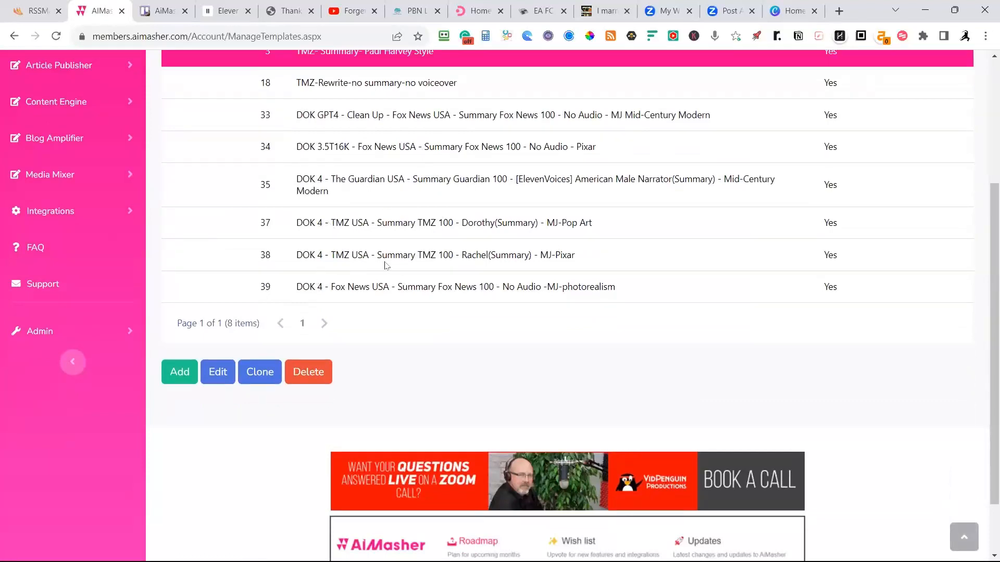
left_click(386, 294)
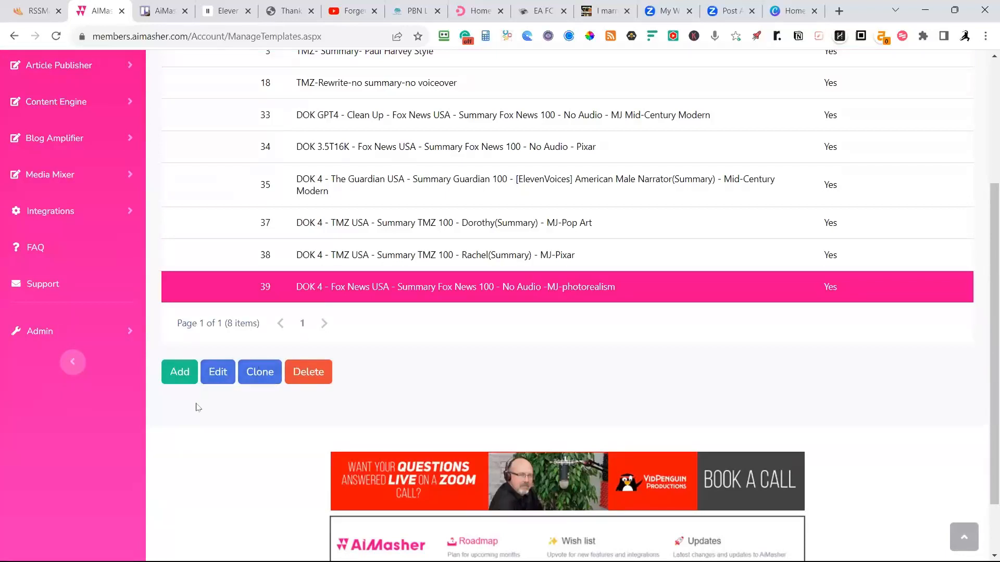
left_click(220, 379)
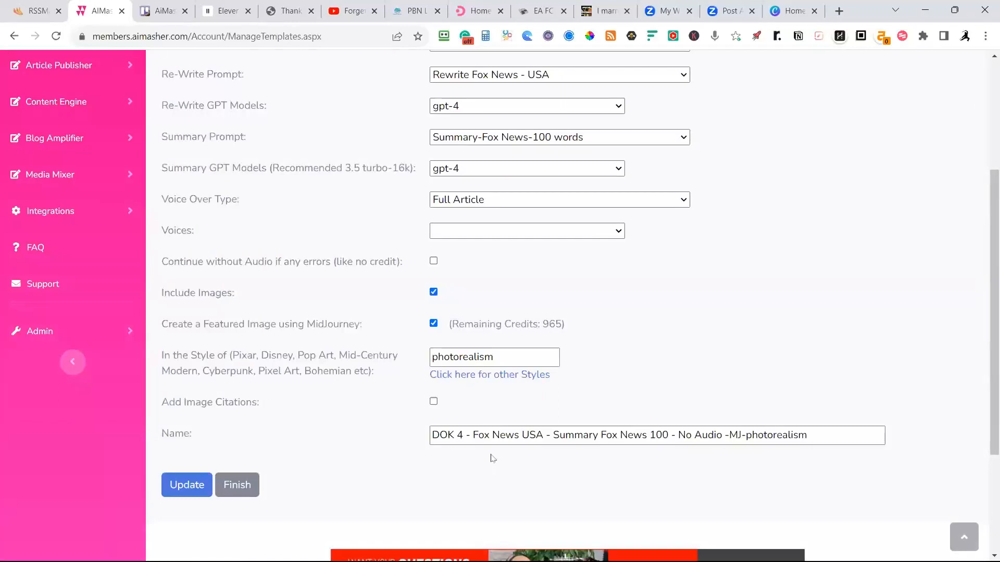
Review the Fox News template's prompt, GPT model and image settings, and highlight the "4" in its name.
left_click(458, 435)
scroll(458, 435, "up", 4)
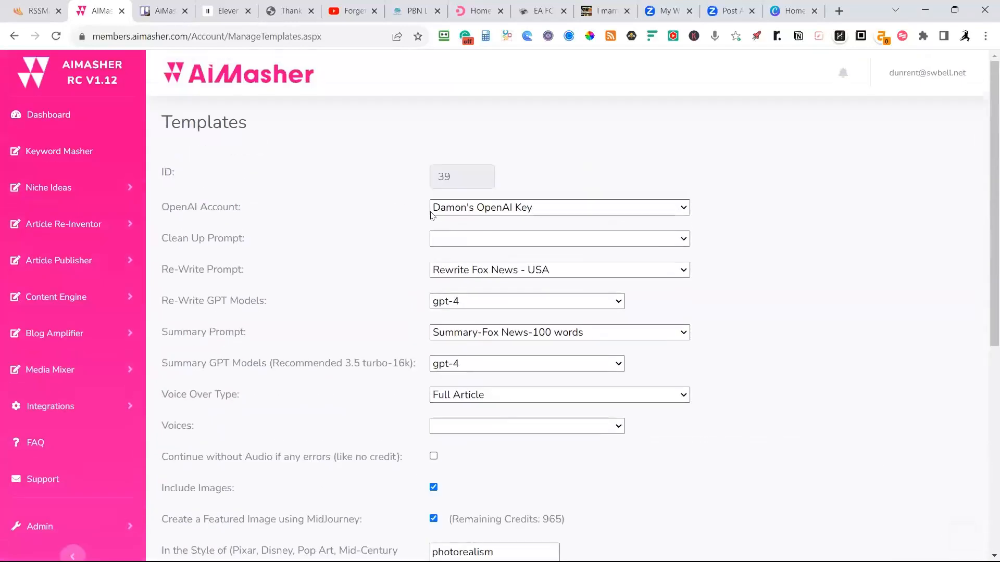
scroll(566, 329, "down", 4)
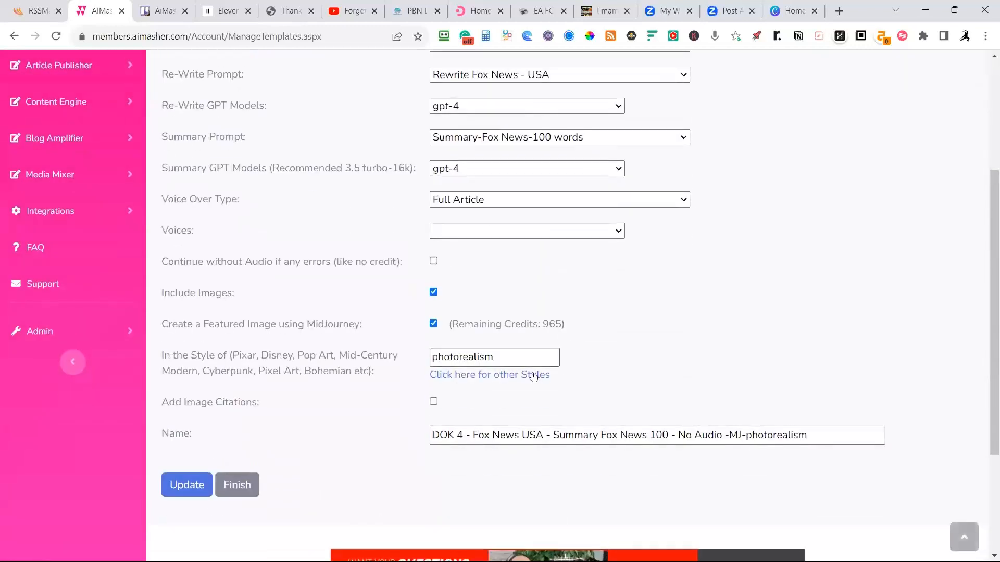
double_click(462, 436)
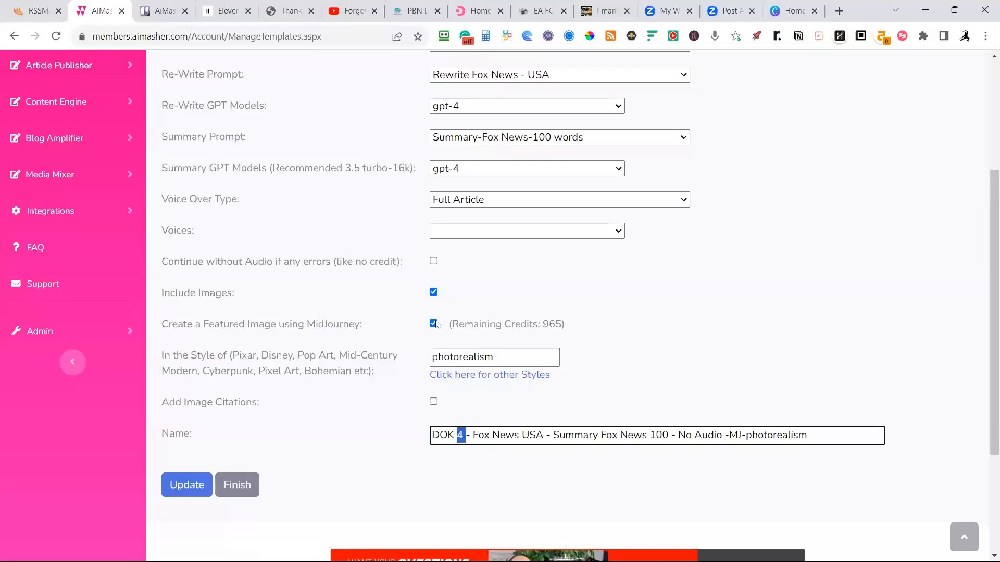
scroll(390, 229, "up", 1)
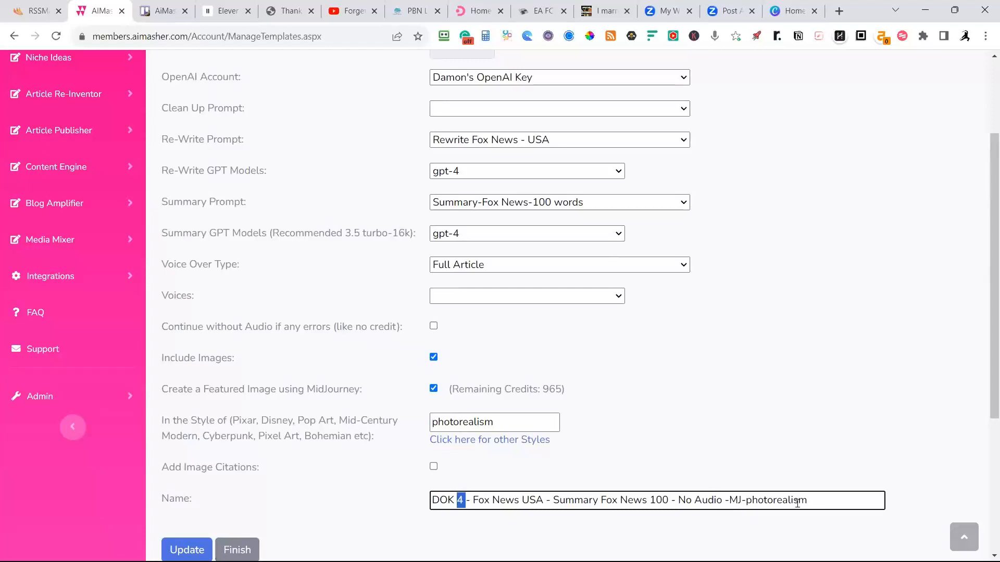
Highlight "-photorealism" in the template's name and finish editing to return to the templates list.
left_click_drag(809, 500, 740, 501)
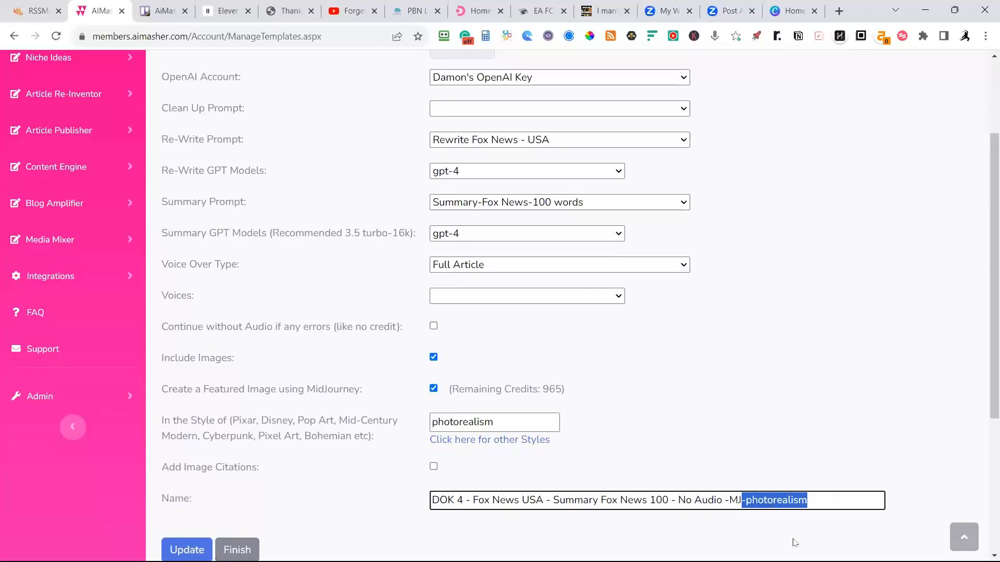
scroll(576, 404, "down", 4)
scroll(558, 400, "up", 1)
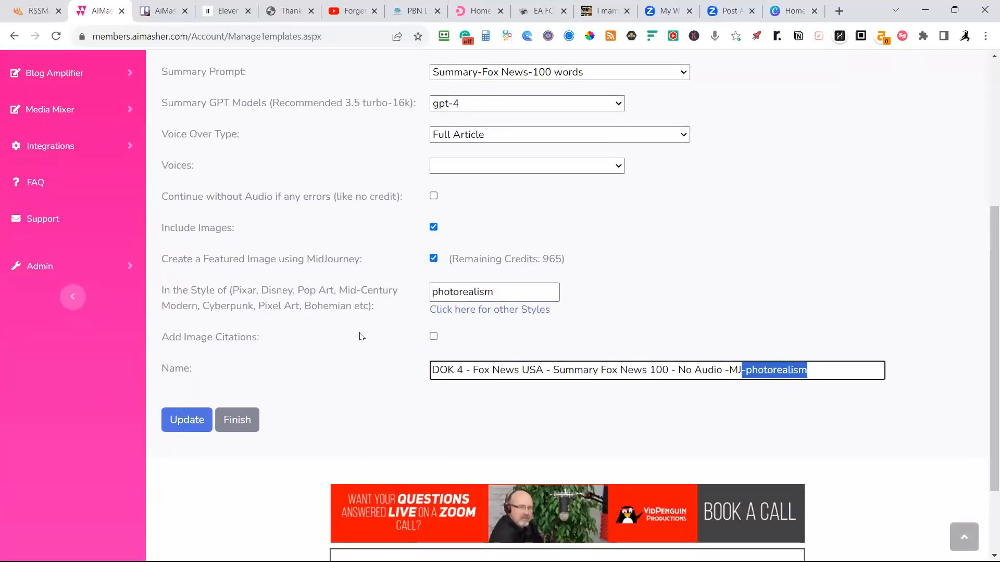
left_click(231, 427)
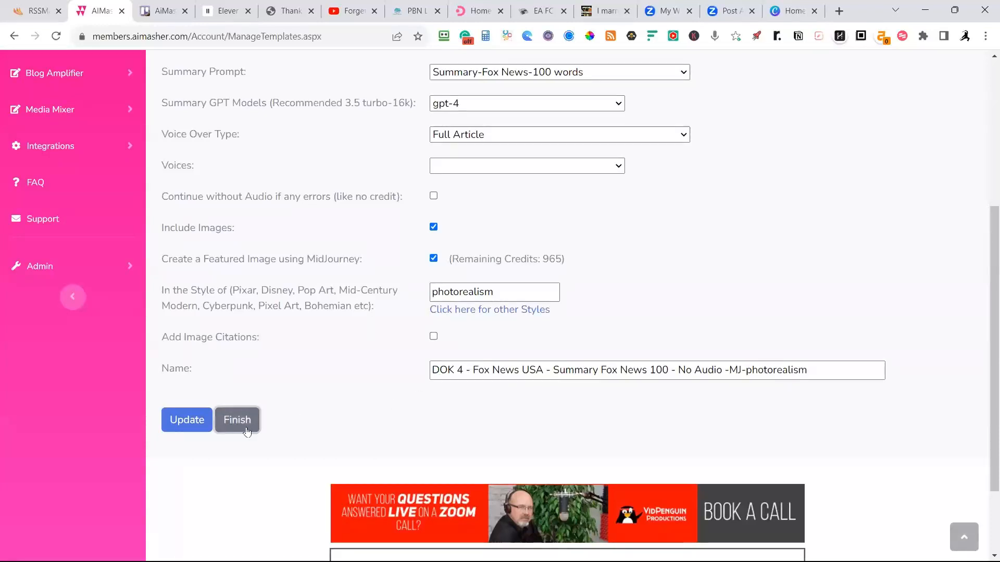
scroll(508, 421, "up", 5)
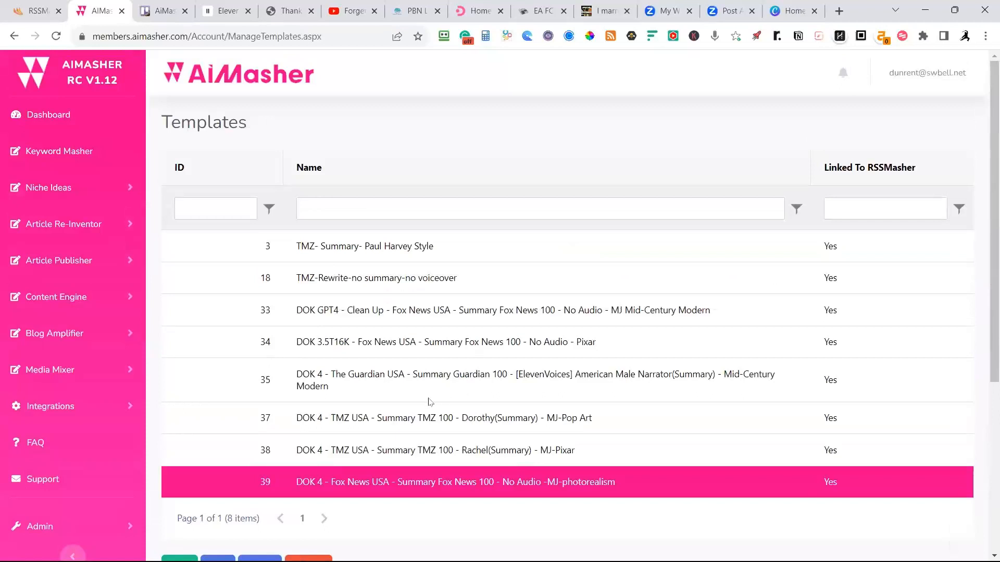
Open the template "DOK 4 - TMZ USA - Summary TMZ 100 - Dorothy(Summary) - MJ-Pop Art" for editing.
left_click(426, 427)
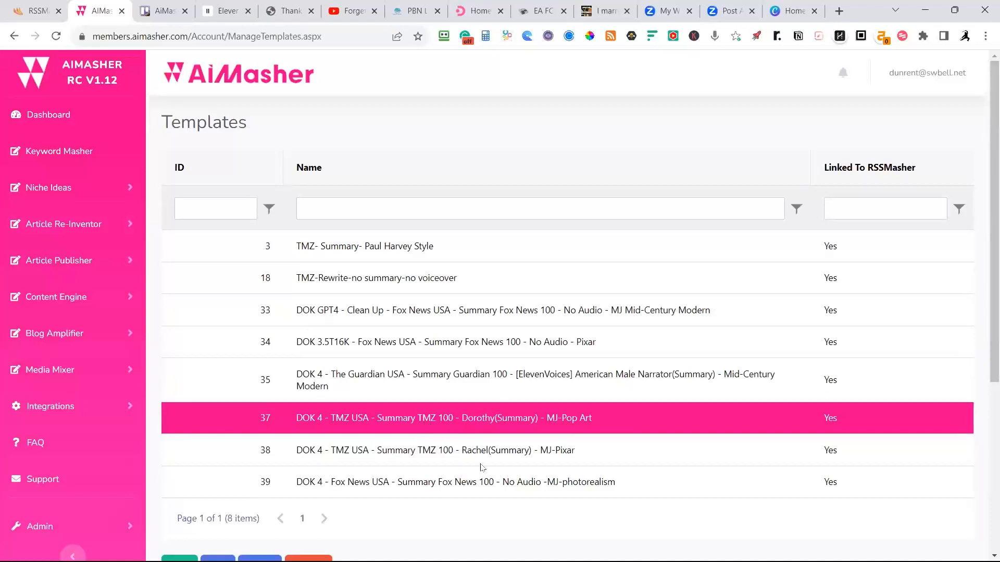
scroll(408, 457, "down", 3)
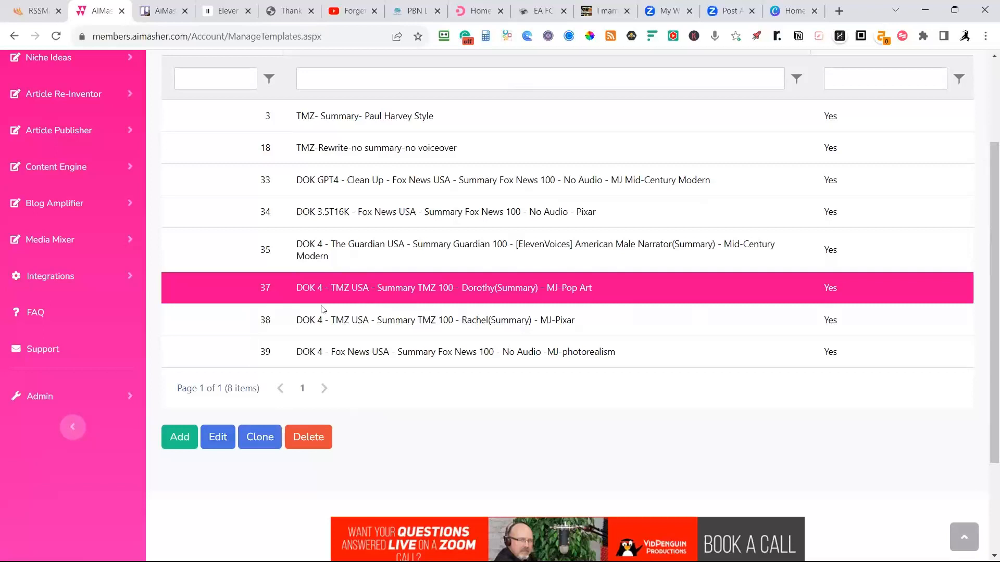
left_click(218, 438)
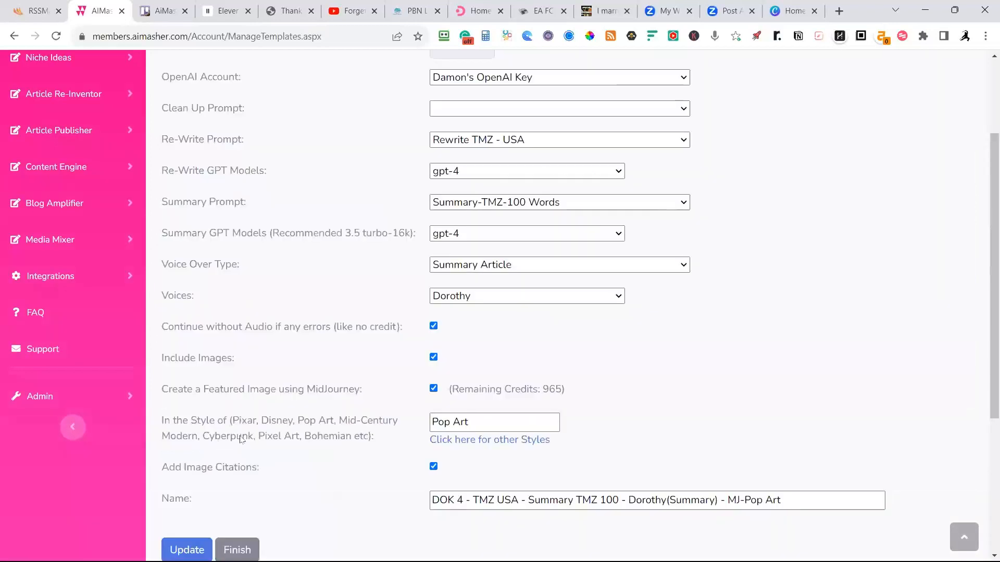
Look over the available rewrite GPT models and voices for the TMZ template, keeping gpt-4 and Dorothy selected.
scroll(377, 260, "up", 3)
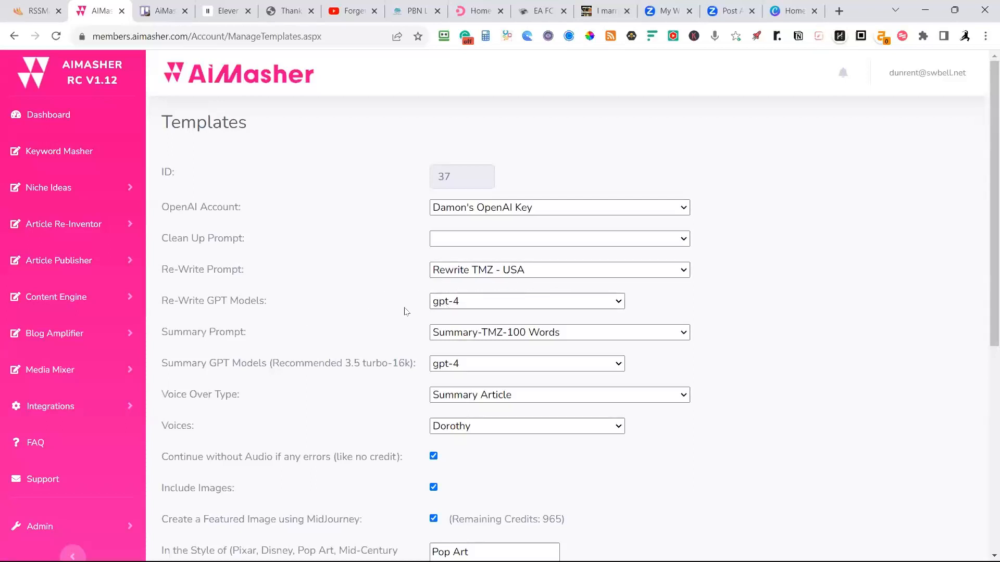
left_click(458, 301)
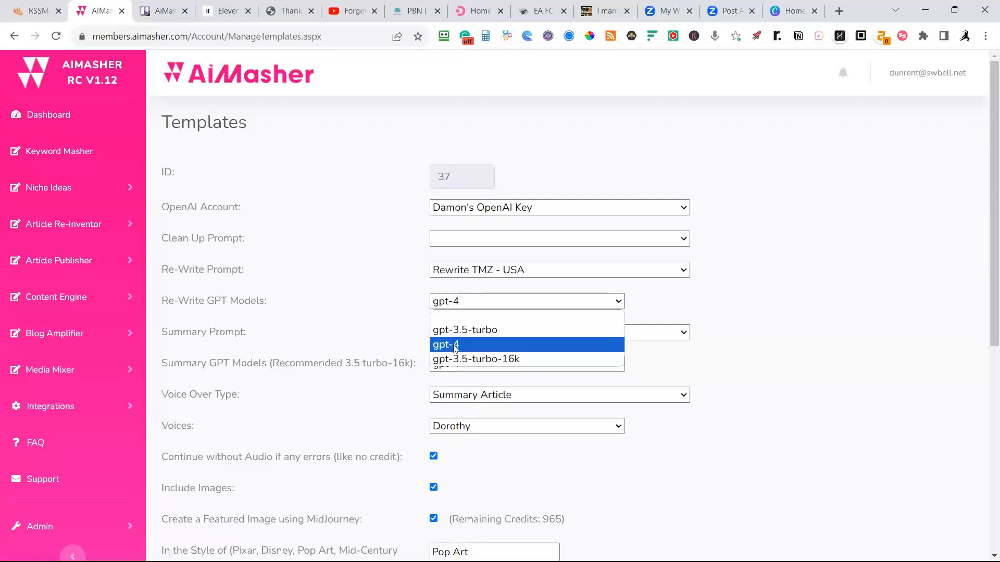
left_click(455, 345)
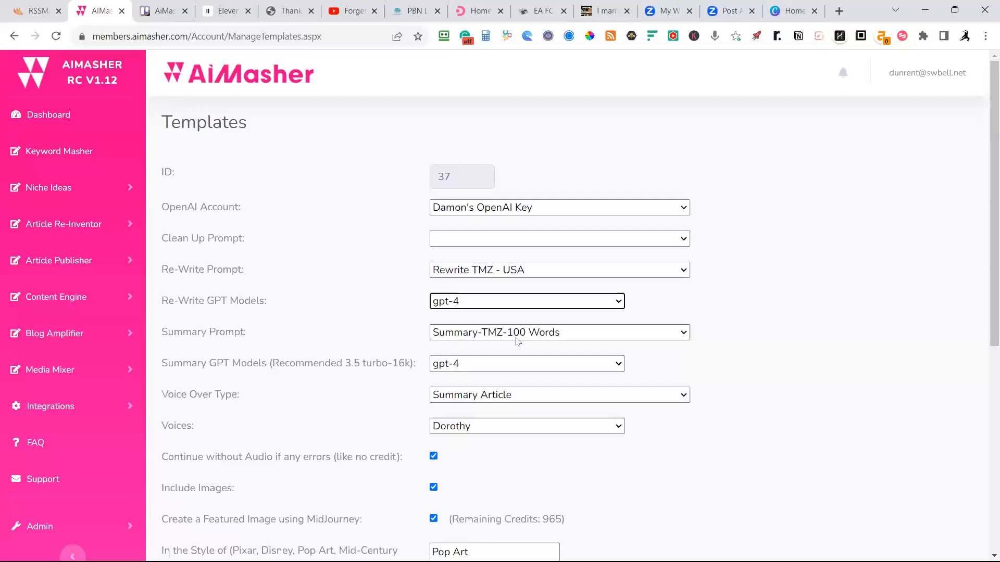
scroll(450, 368, "down", 1)
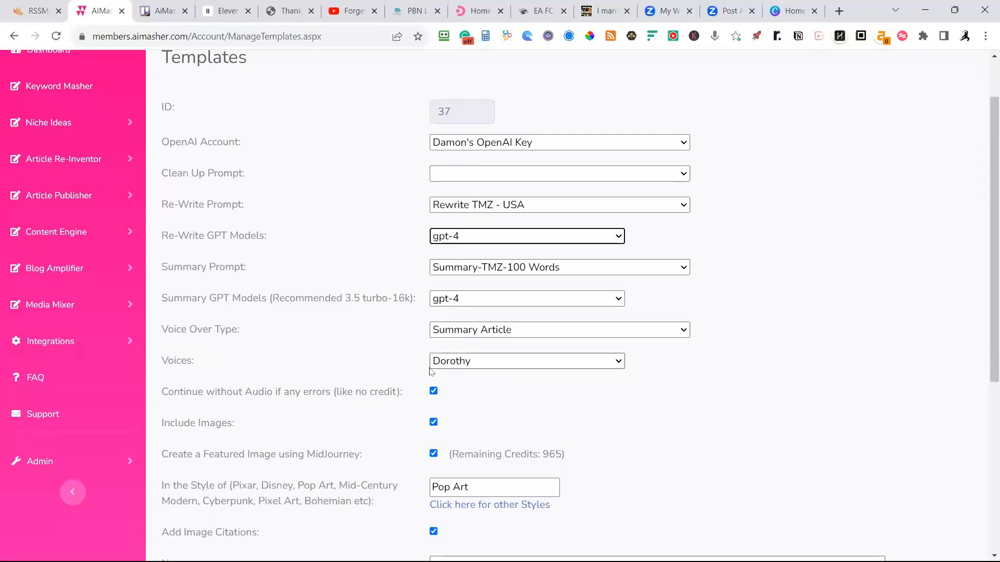
left_click(487, 361)
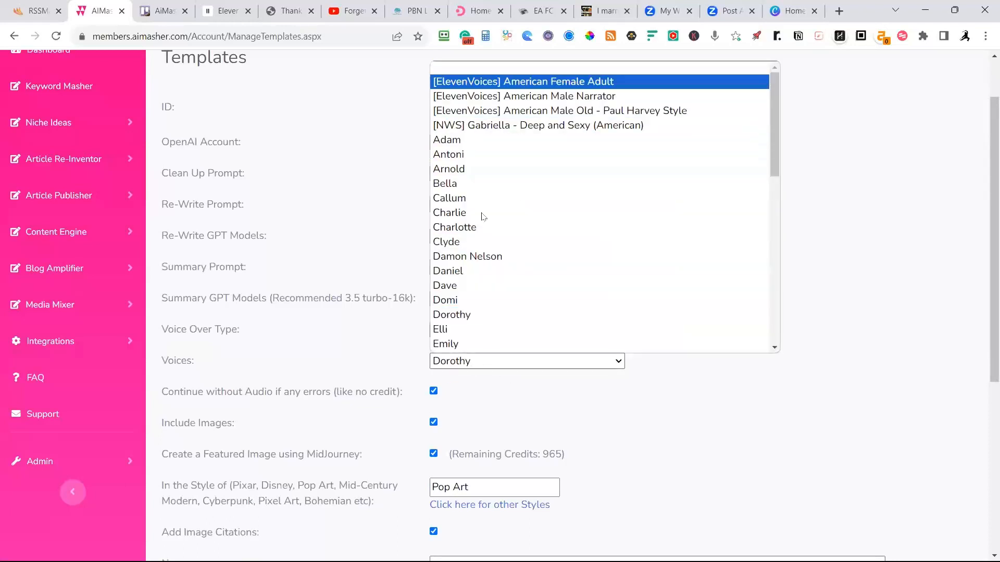
left_click(465, 318)
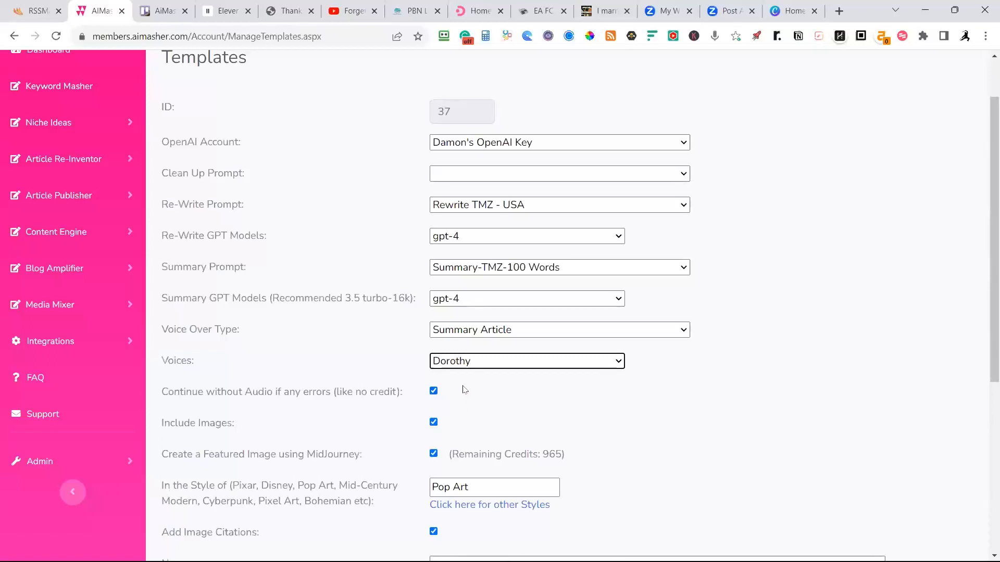
left_click(839, 11)
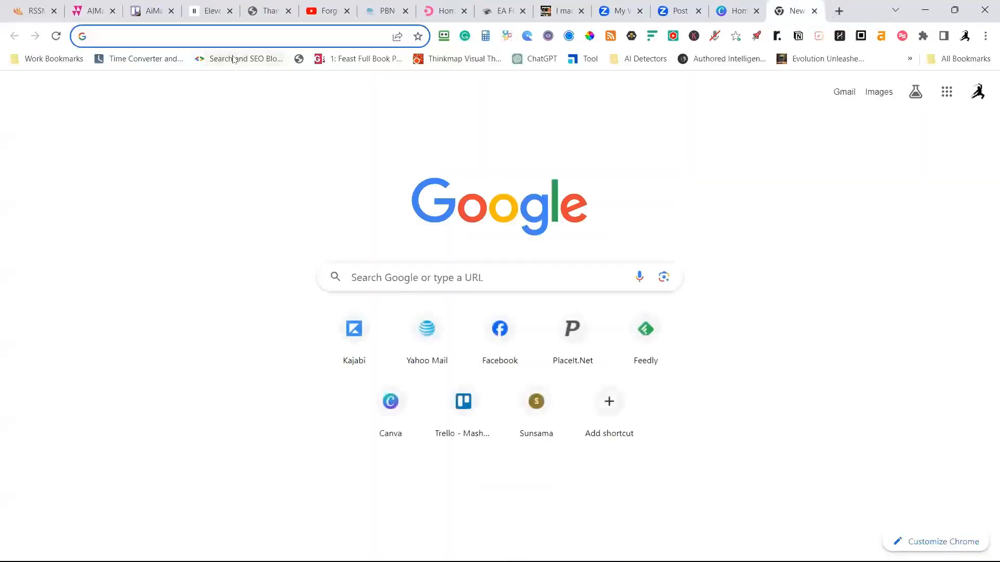
left_click(158, 35)
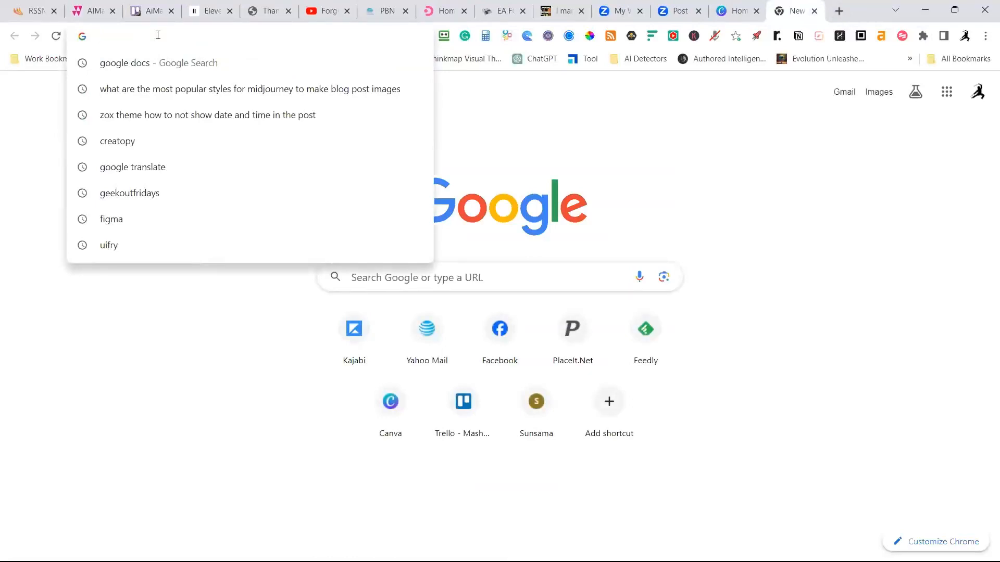
key("Escape")
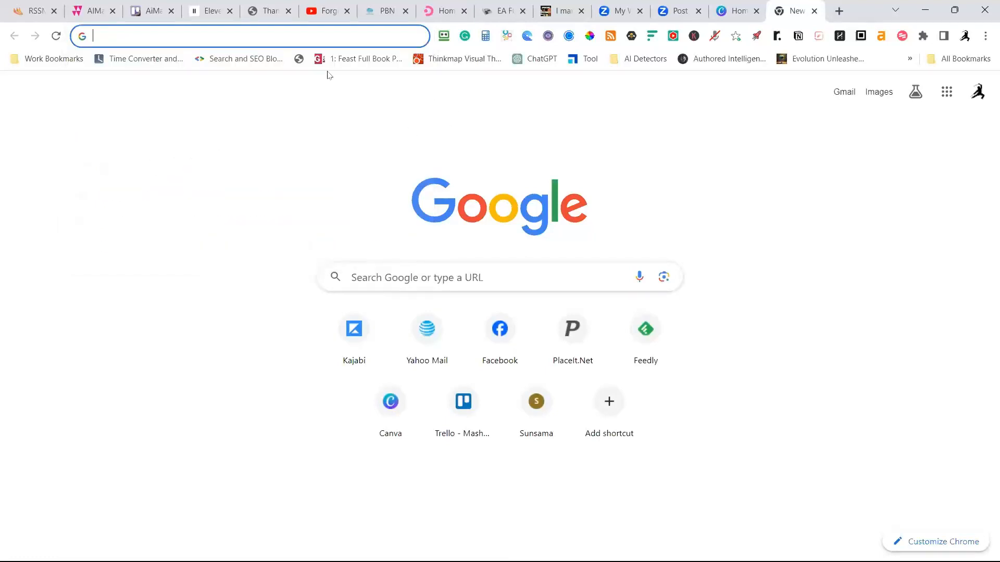
left_click(112, 18)
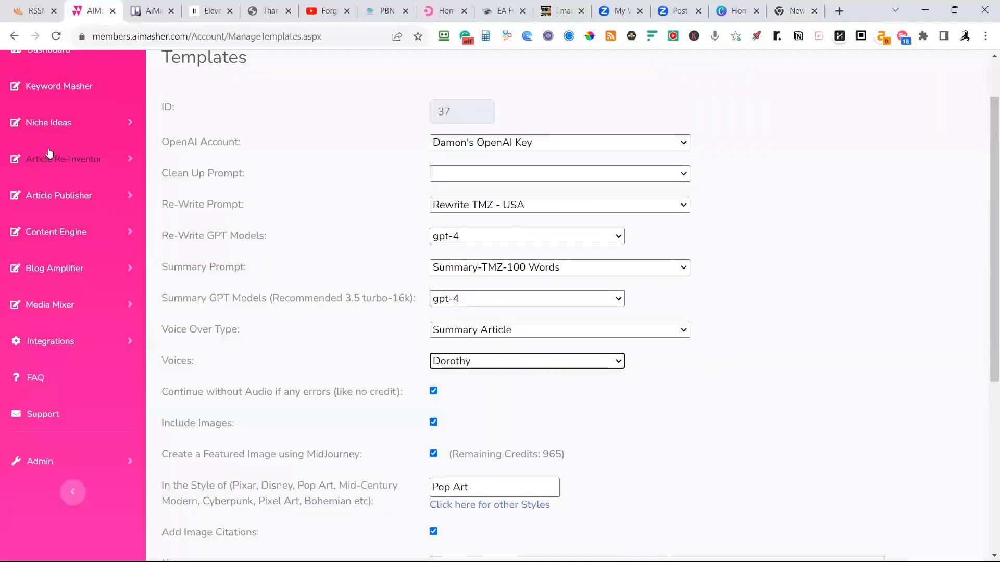
left_click(51, 341)
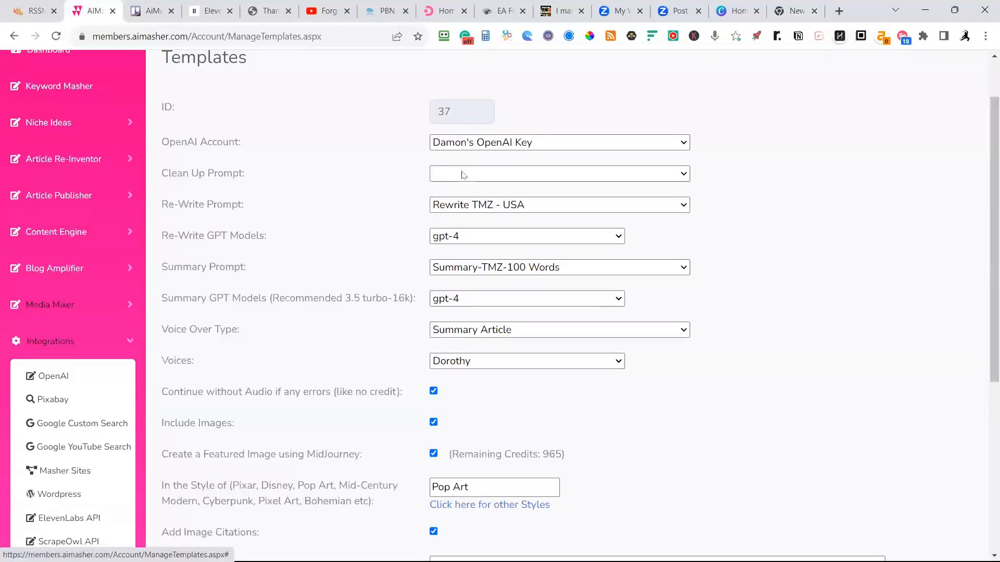
Open the website secondsaway.co.uk in a new browser tab.
left_click(839, 11)
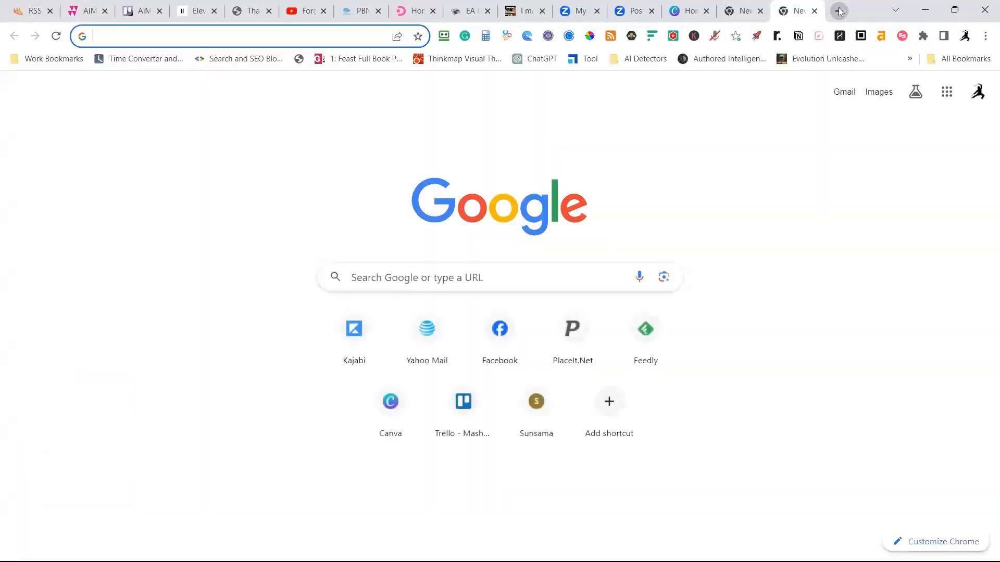
type("seconds")
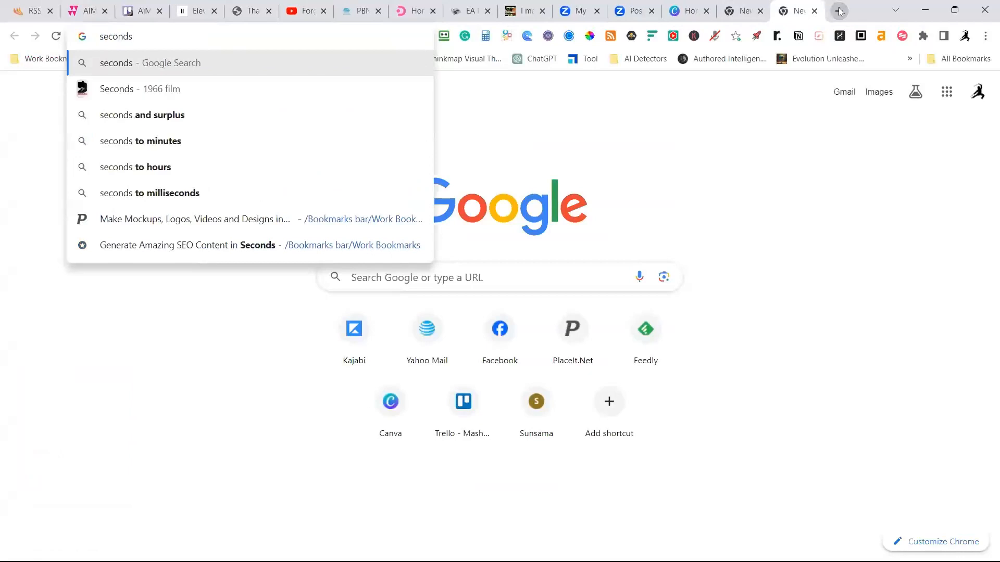
type("away")
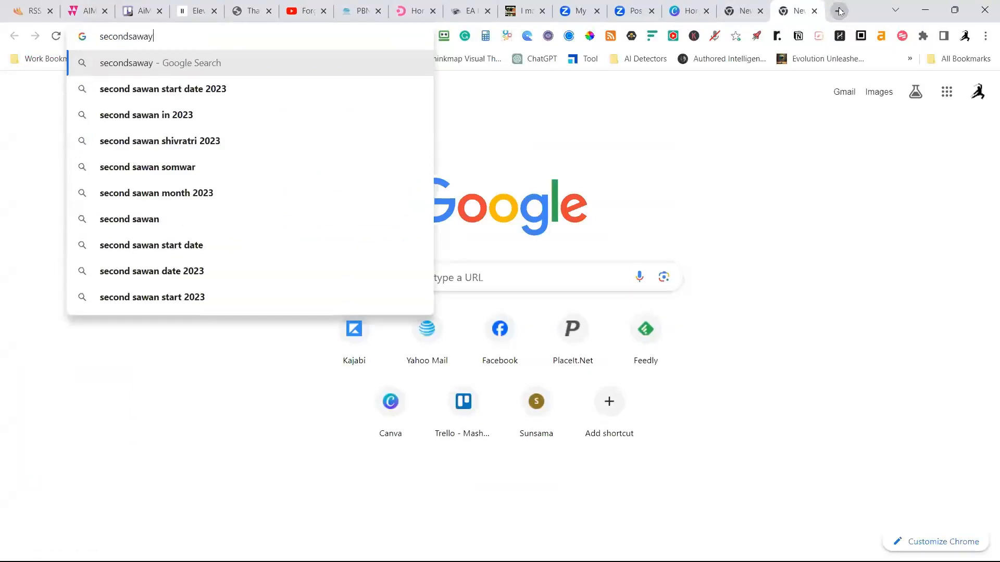
type(".co.uk")
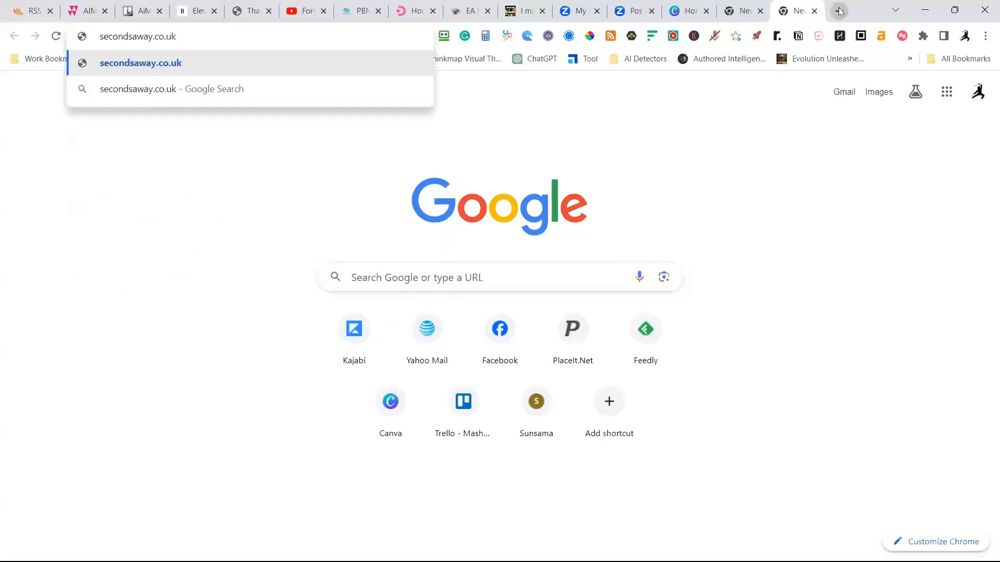
key("Return")
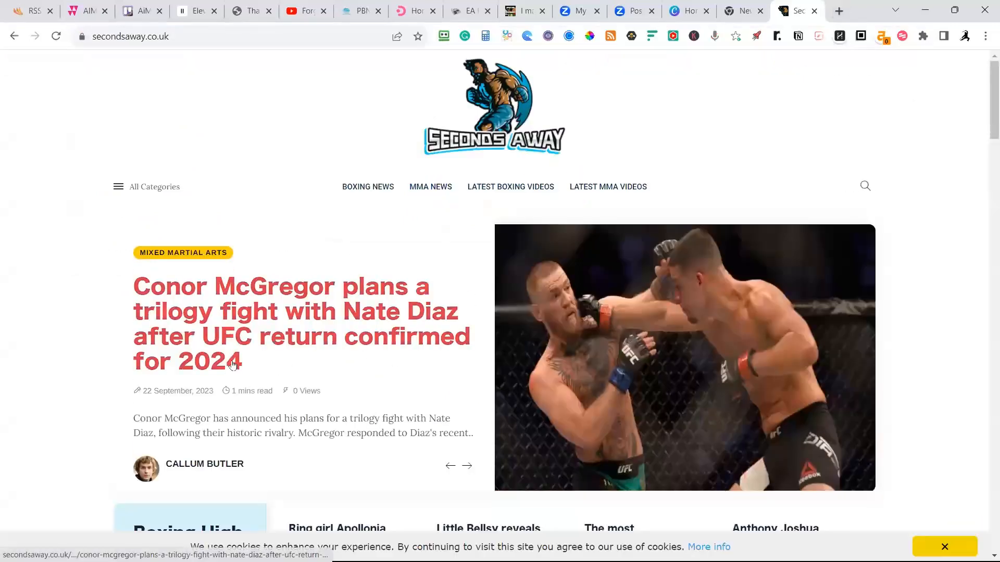
Open the article on Conor McGregor's trilogy fight with Nate Diaz and play a few seconds of its abridged audio version.
left_click(226, 345)
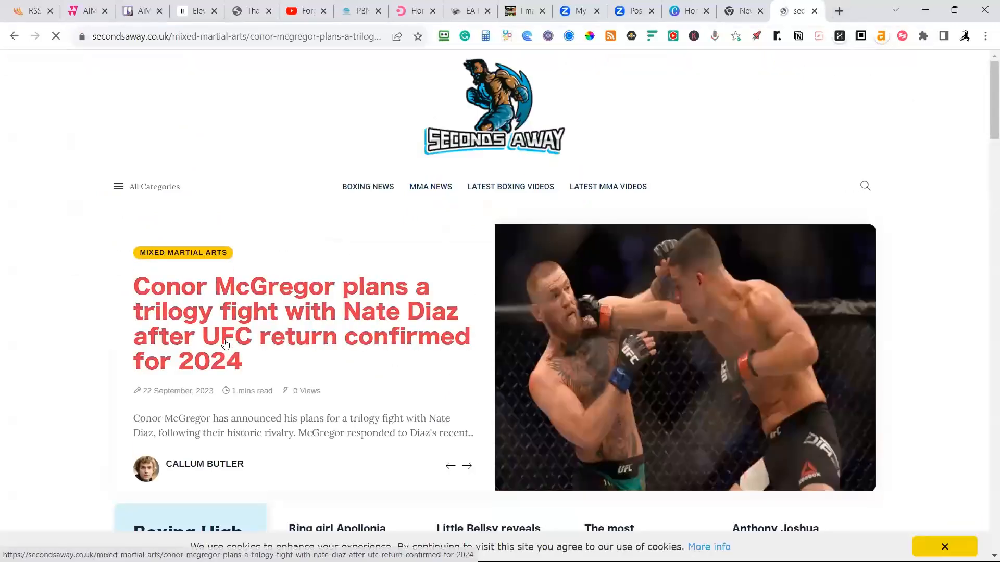
scroll(135, 393, "down", 1)
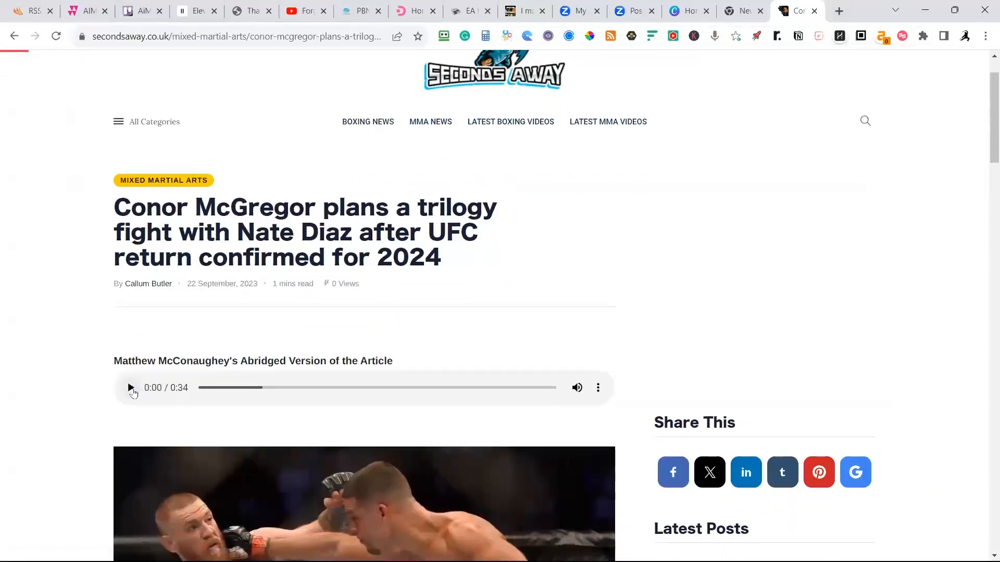
left_click(131, 390)
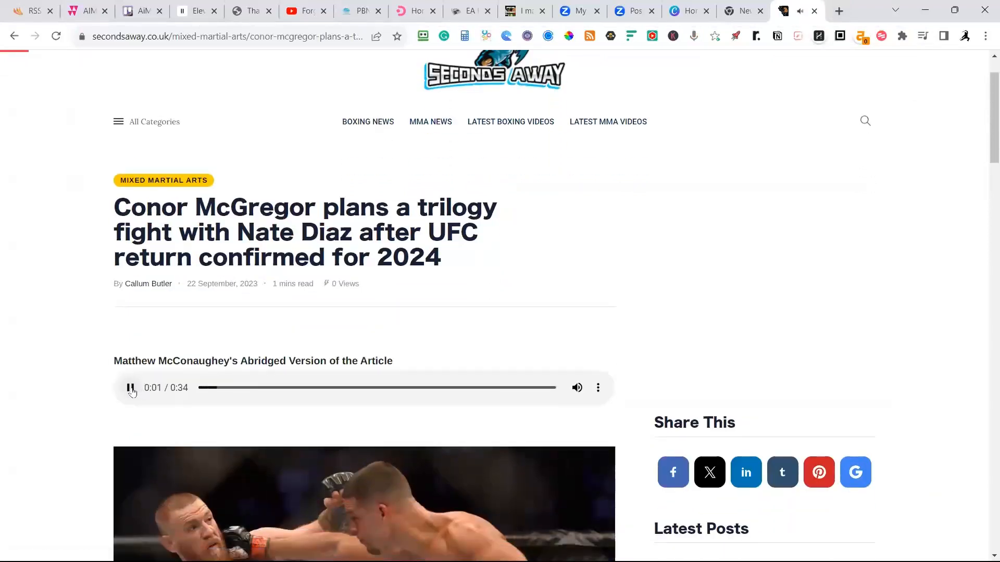
scroll(432, 289, "down", 1)
scroll(683, 264, "down", 2)
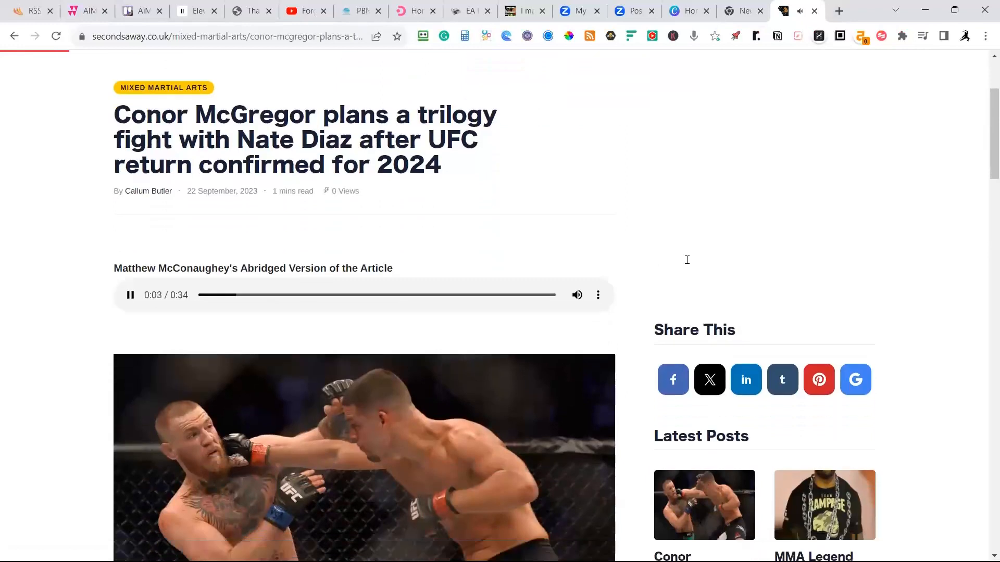
left_click(131, 214)
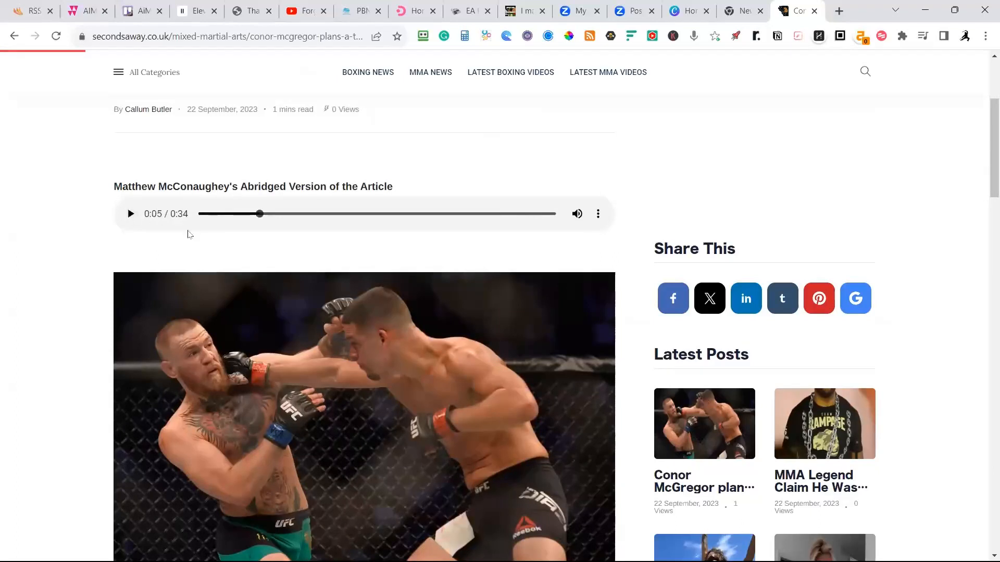
Examine the Conor McGregor trilogy article from title and audio summary through its section headings, images, citations, previous-article link and tags.
scroll(190, 232, "up", 2)
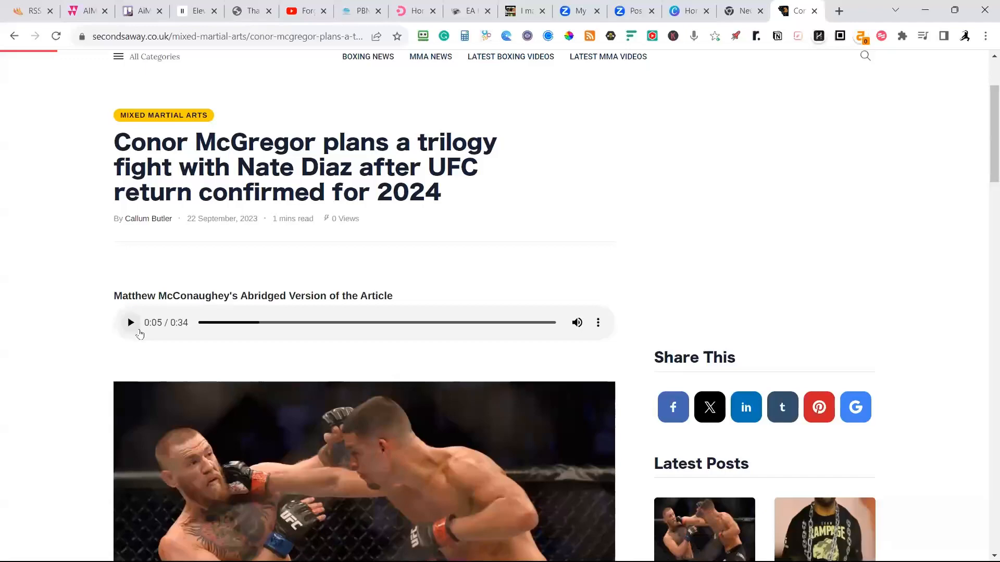
scroll(132, 342, "down", 3)
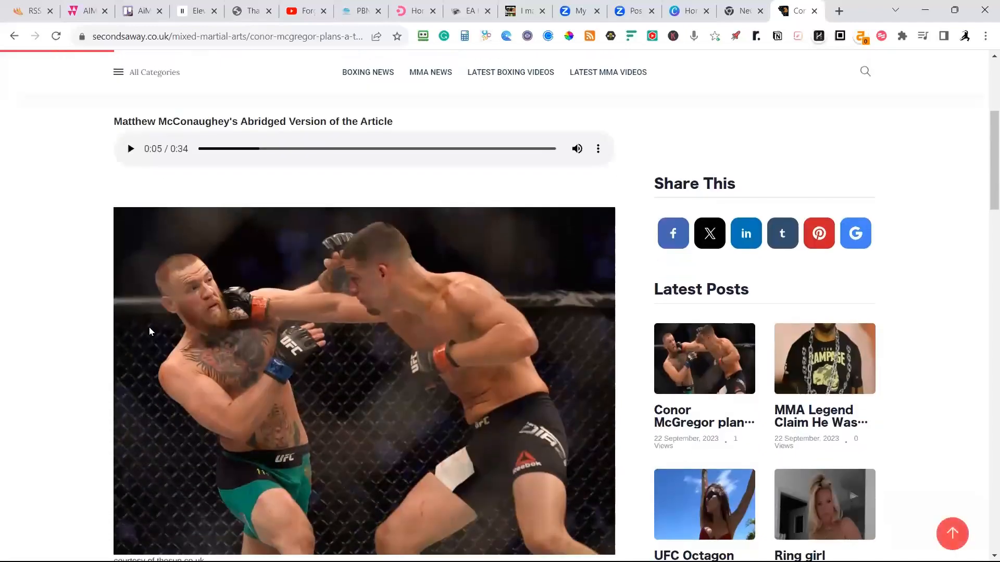
scroll(348, 344, "down", 8)
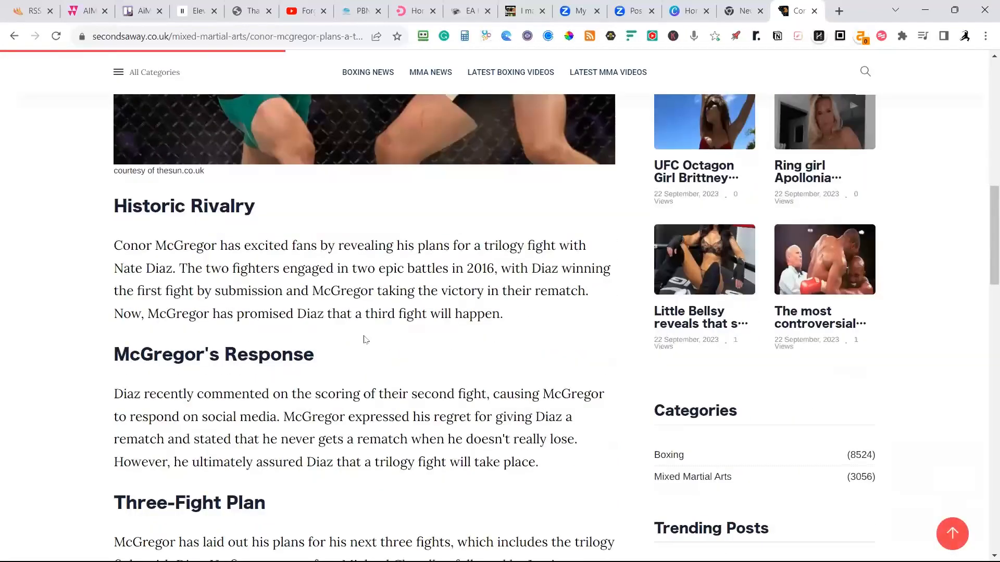
scroll(366, 342, "up", 12)
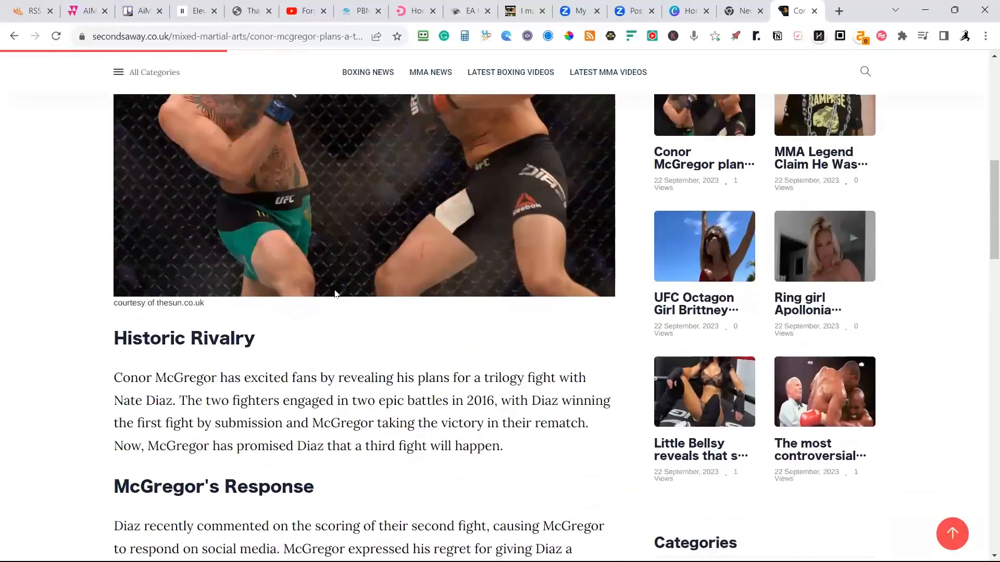
scroll(148, 165, "down", 4)
scroll(137, 235, "up", 1)
scroll(182, 262, "down", 6)
scroll(222, 281, "down", 7)
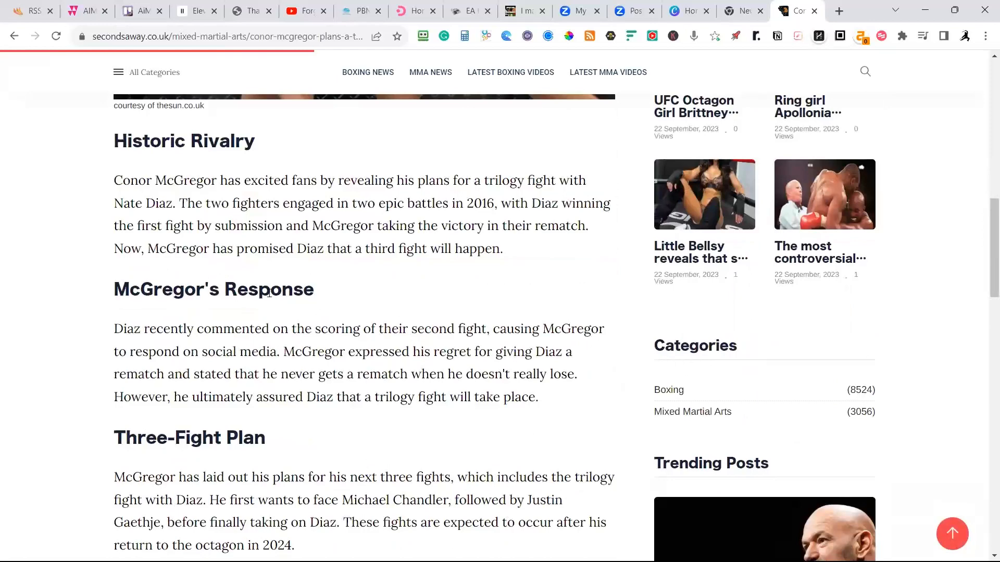
scroll(290, 311, "down", 6)
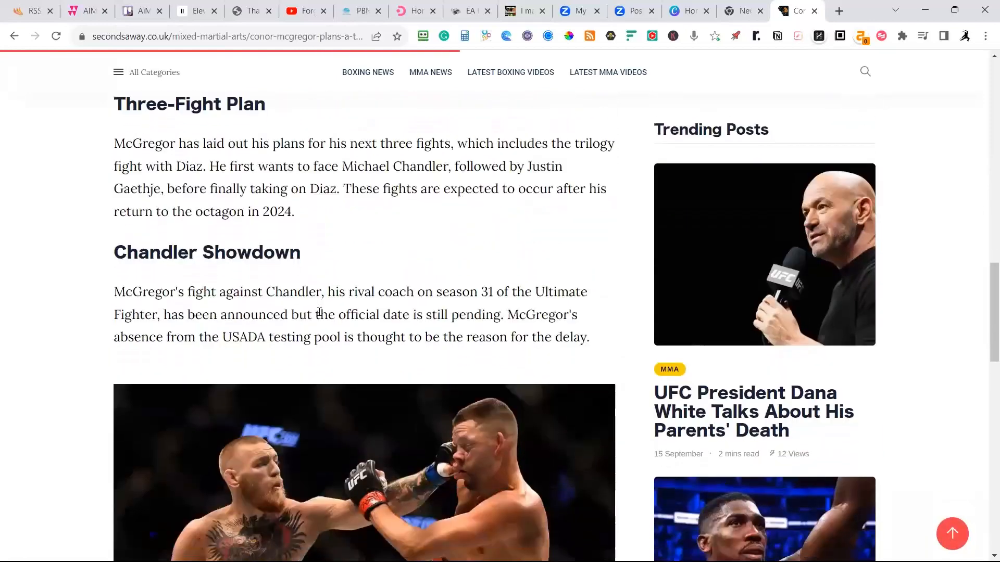
scroll(289, 320, "down", 3)
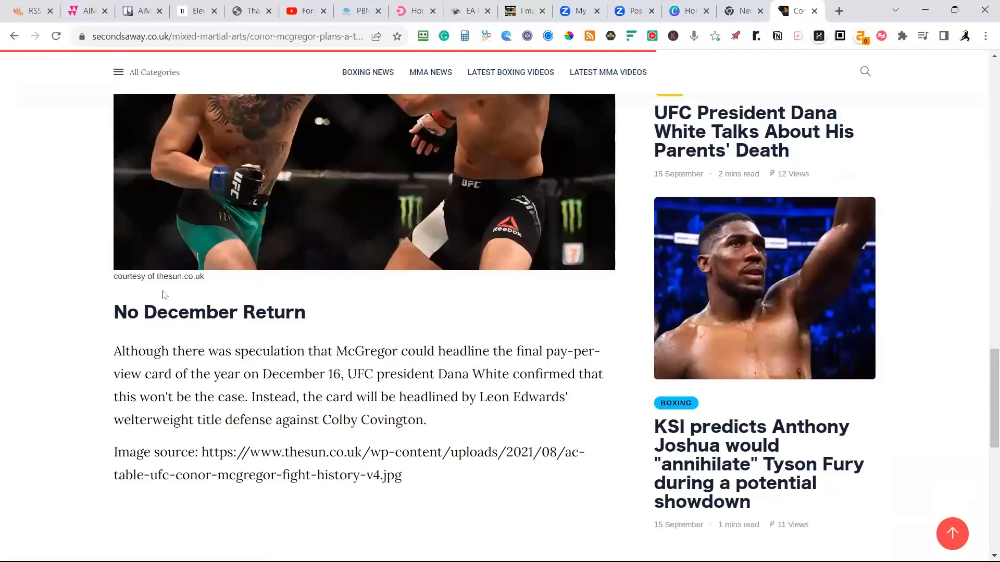
scroll(166, 292, "down", 3)
scroll(238, 295, "down", 2)
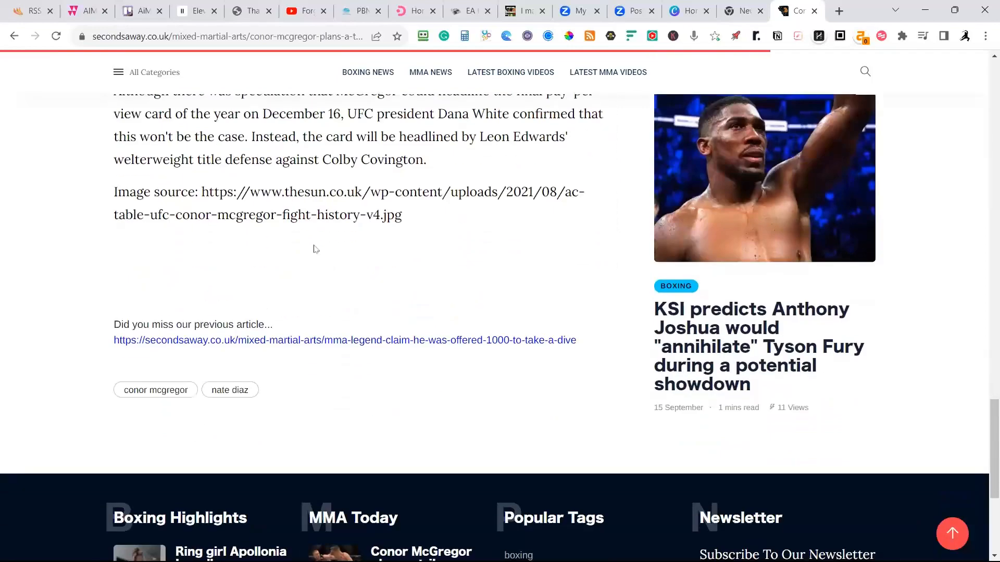
scroll(311, 244, "up", 20)
scroll(309, 237, "up", 8)
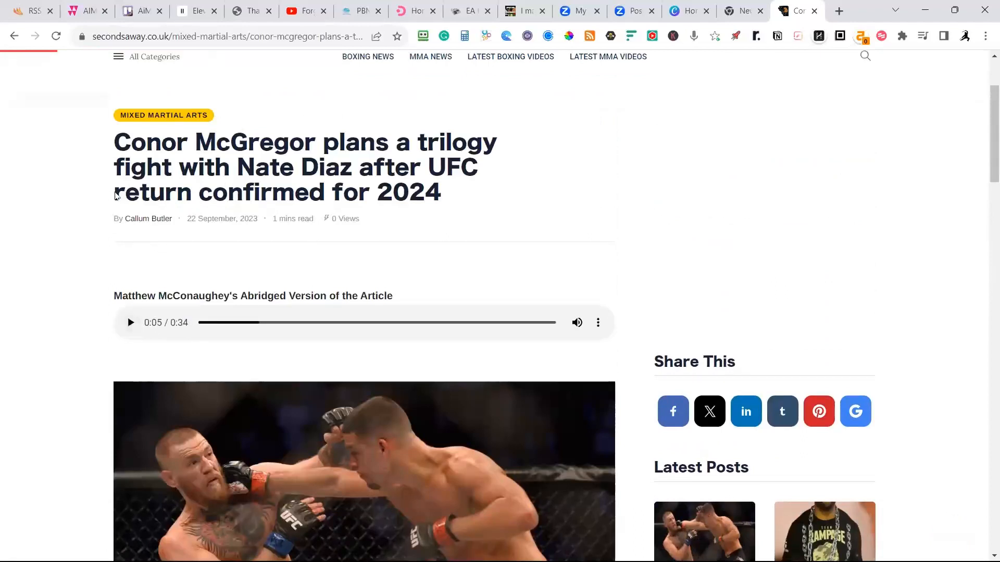
scroll(239, 213, "down", 10)
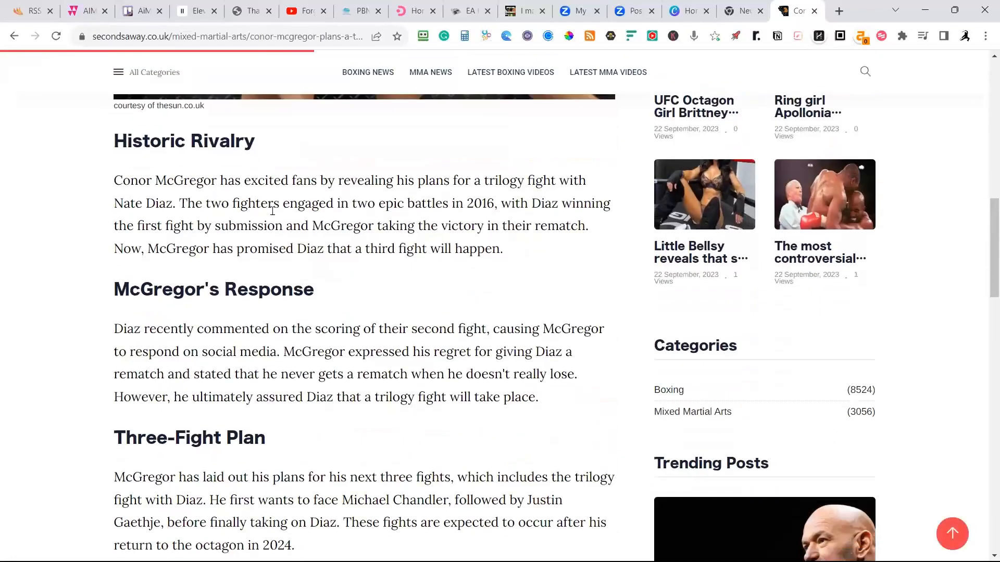
scroll(296, 222, "down", 9)
scroll(312, 233, "up", 5)
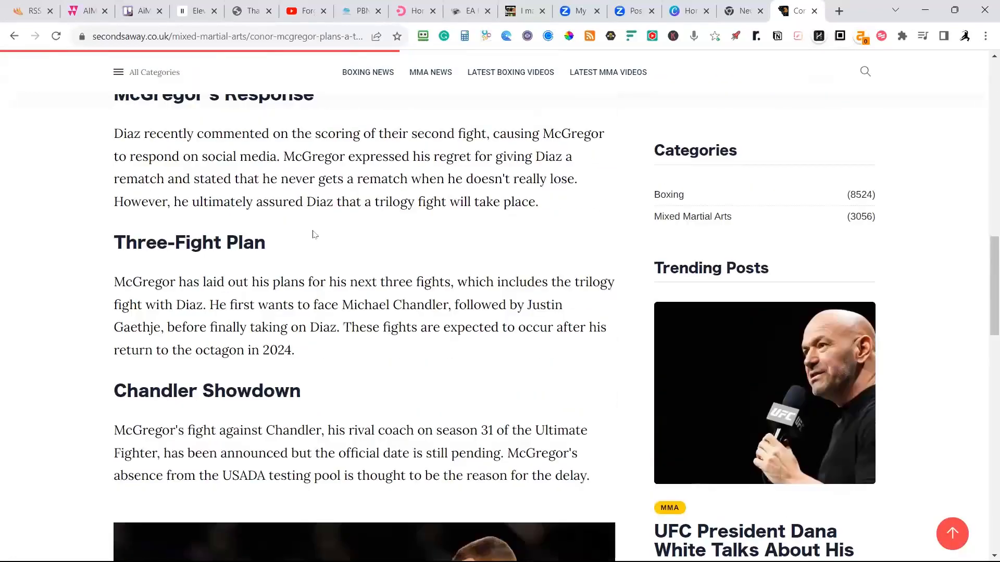
Switch back to the TMZ template in AiMasher and toggle its MidJourney featured image option off and on again.
left_click(89, 14)
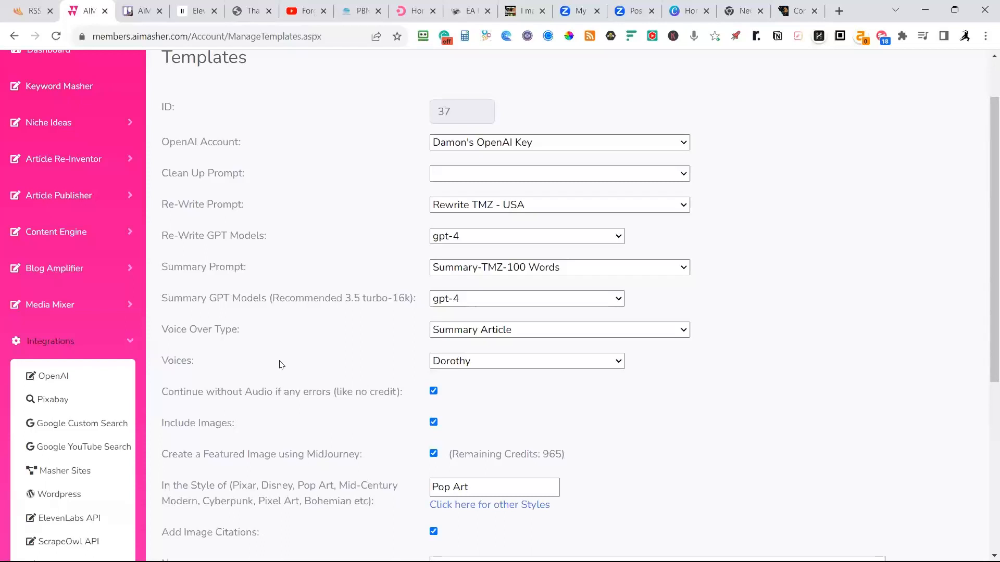
scroll(278, 396, "down", 2)
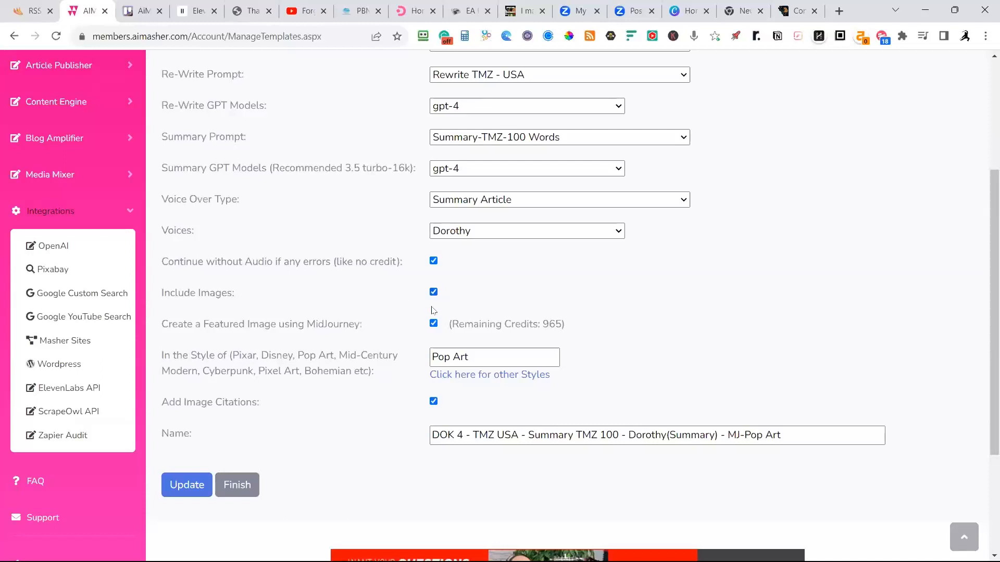
left_click(433, 324)
left_click(433, 324)
Open the page of other MidJourney styles and browse the style prompts from Steampunk down to Halftone.
left_click(441, 357)
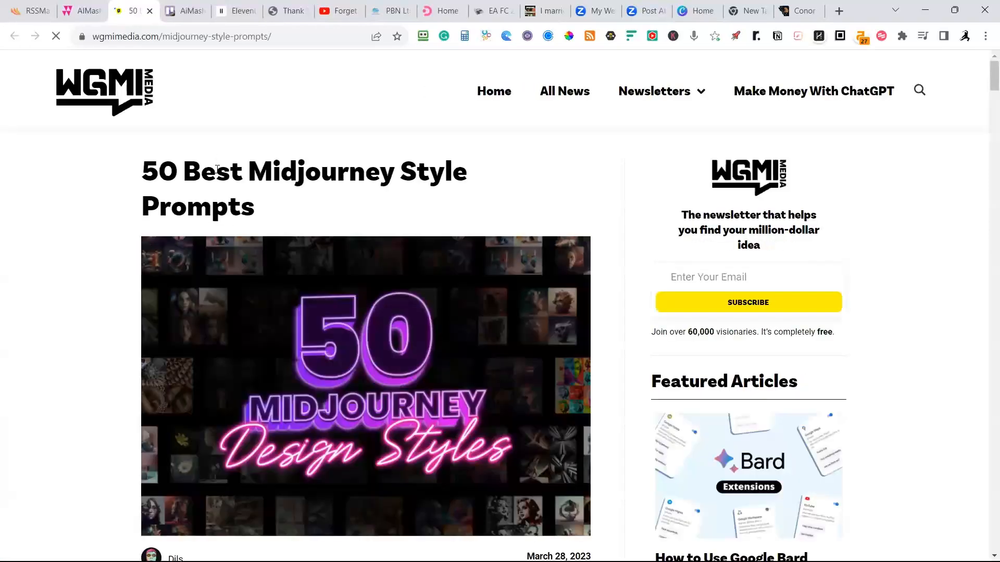
scroll(204, 165, "down", 1)
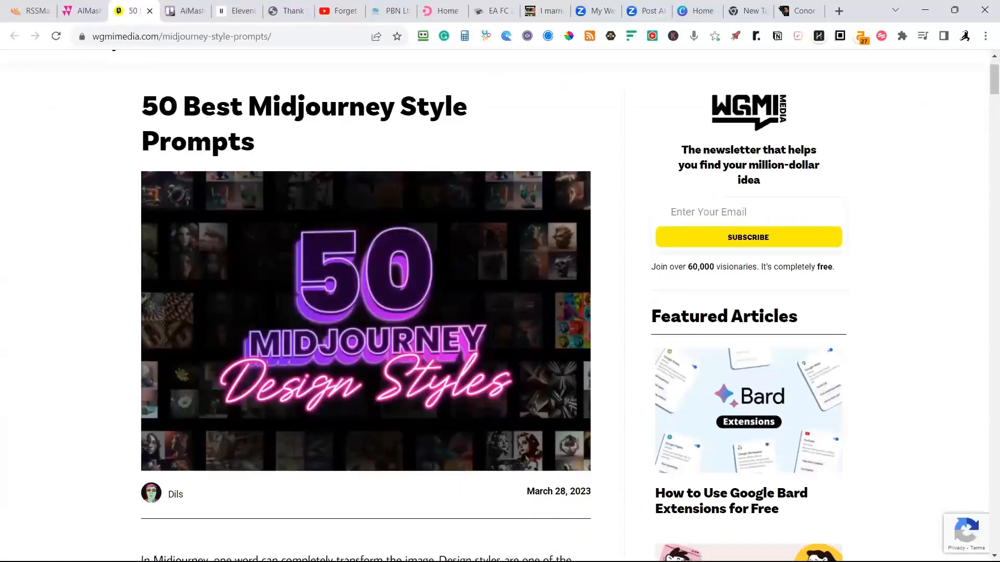
scroll(369, 101, "down", 10)
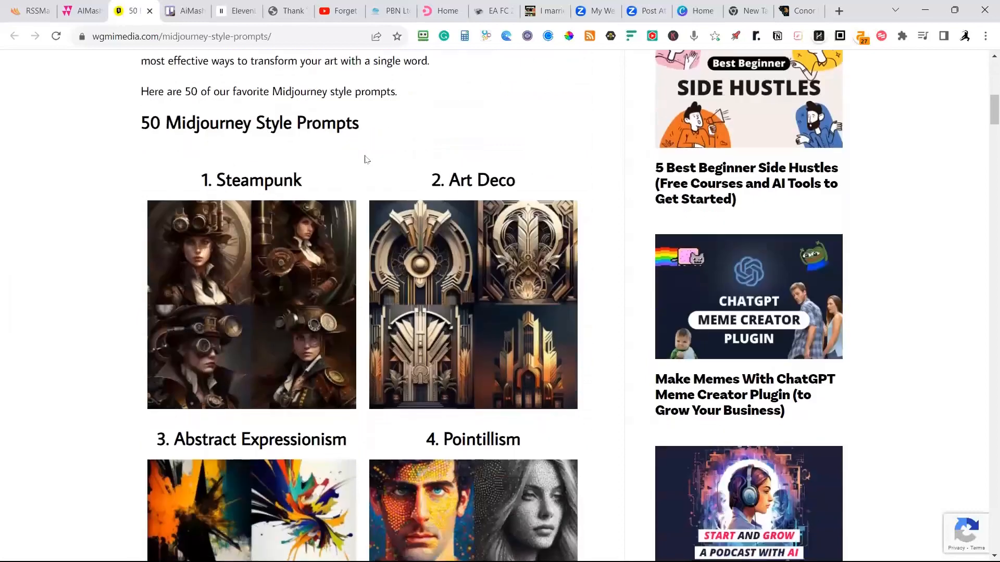
scroll(366, 160, "down", 1)
scroll(409, 187, "down", 4)
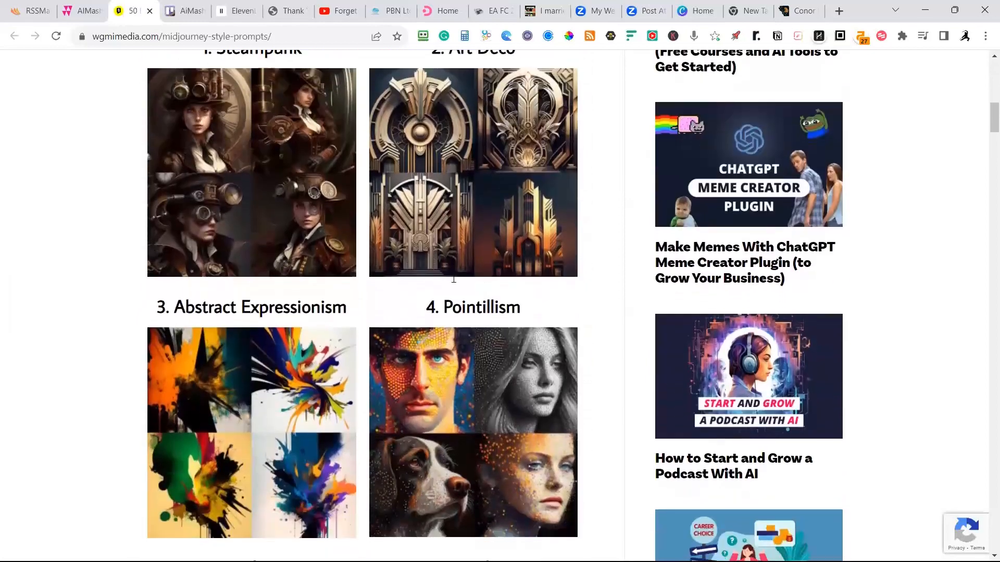
scroll(365, 210, "down", 10)
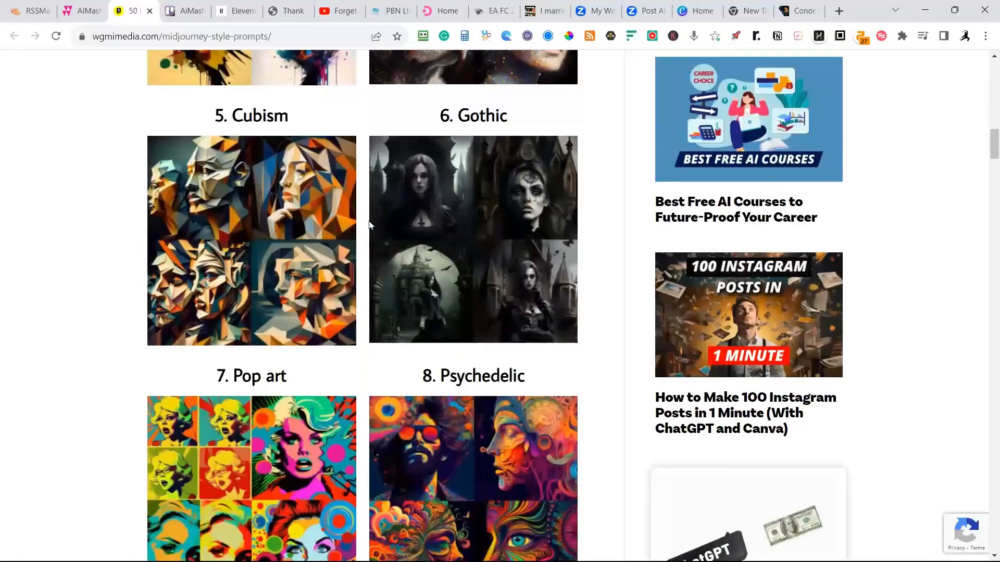
scroll(405, 230, "down", 6)
scroll(406, 235, "down", 15)
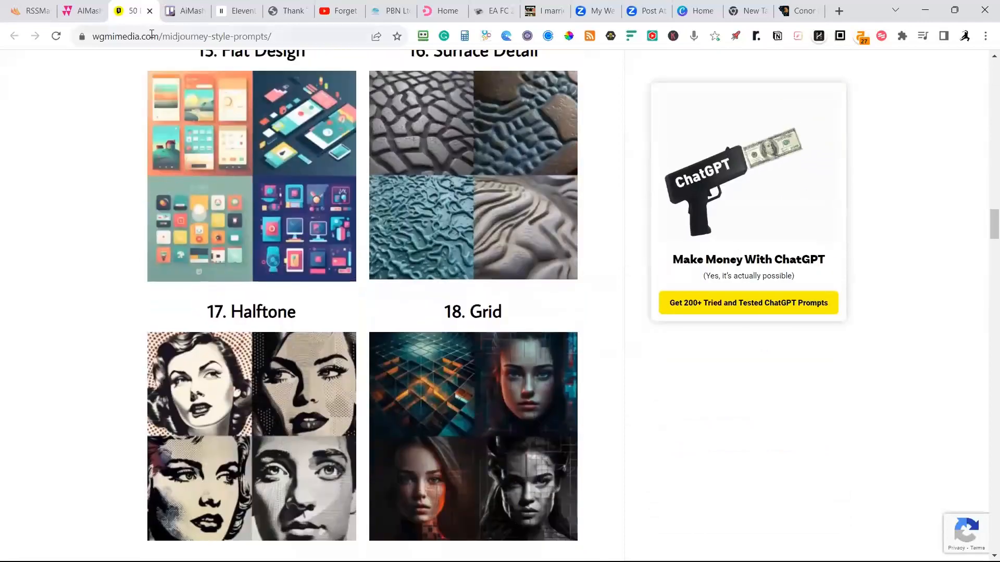
left_click_drag(231, 311, 288, 311)
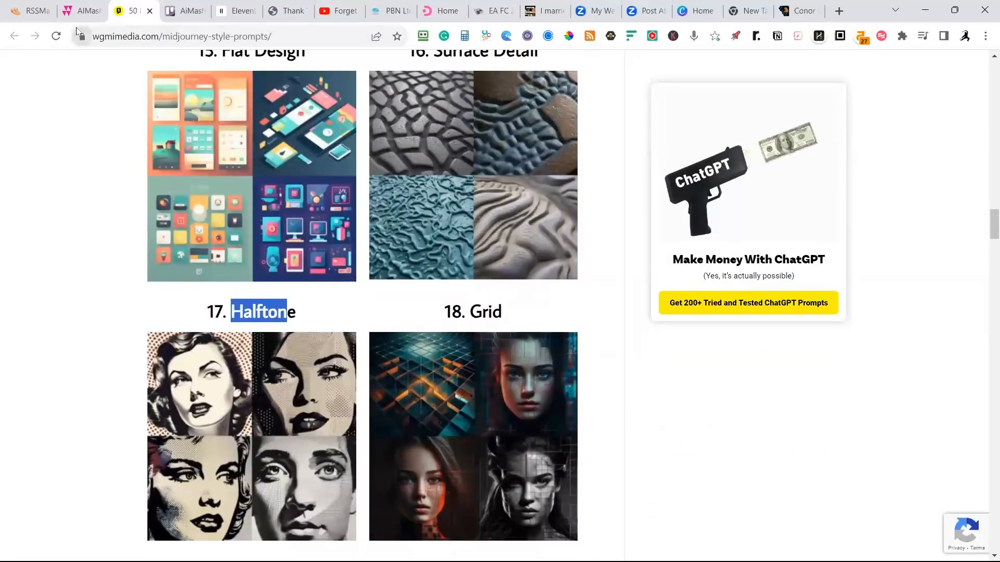
Return to the TMZ template and set its featured image style to "Mid-Century Moder", copied from the example styles.
left_click(82, 11)
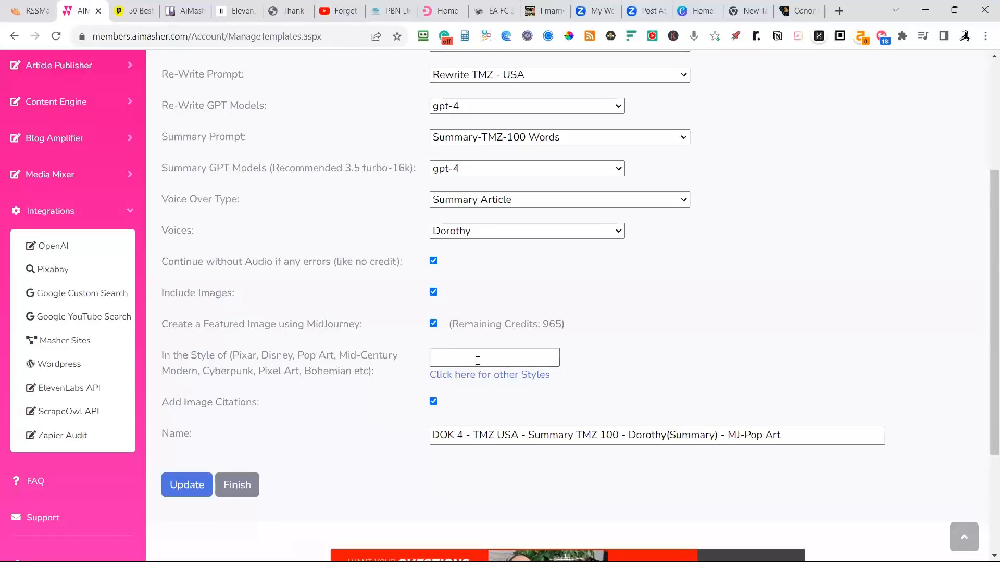
left_click_drag(341, 357, 193, 386)
key("ctrl+c")
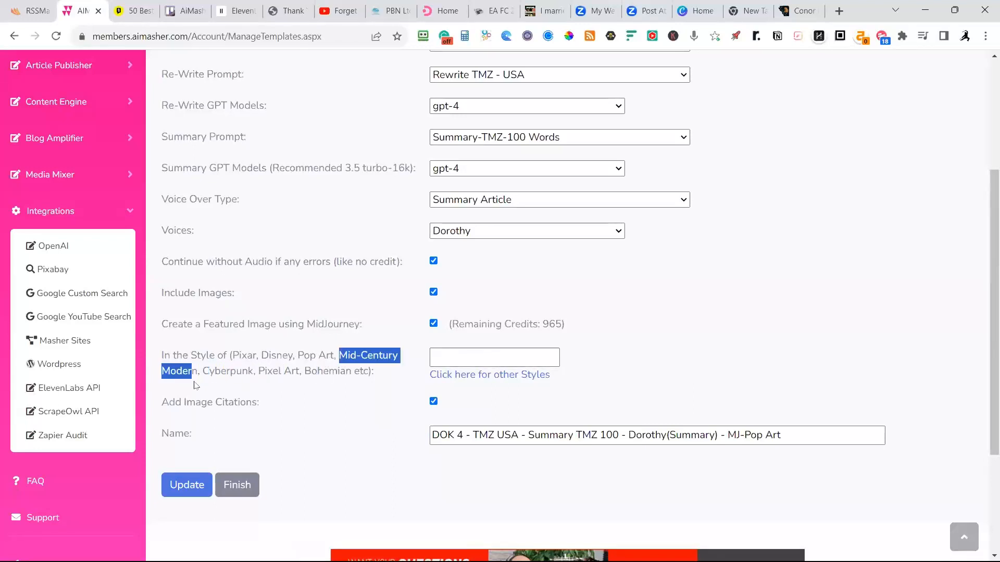
left_click(475, 355)
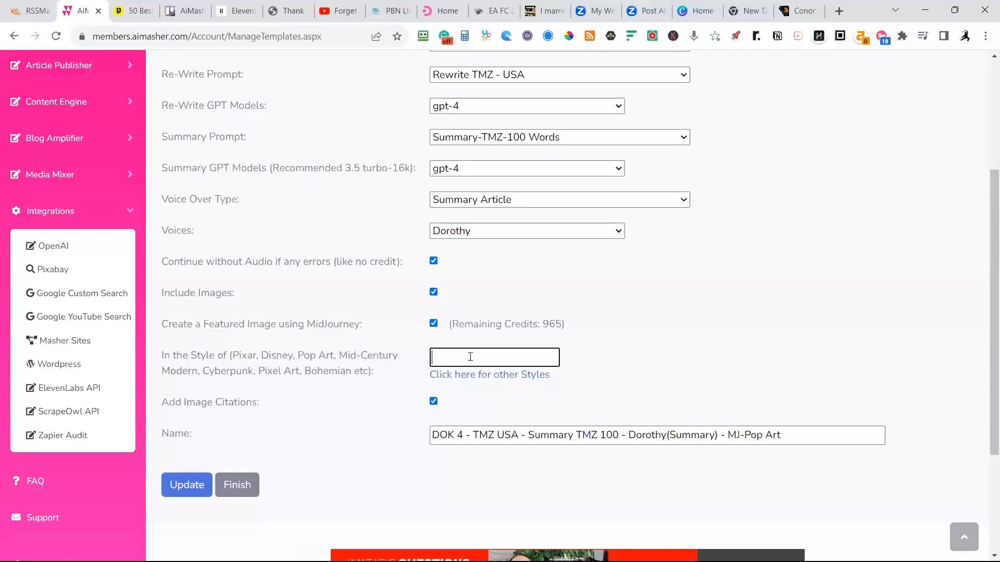
key("ctrl+v")
Replace "Pop Art" with "Mid-Century Moder" at the end of the template name and save the template.
left_click(798, 430)
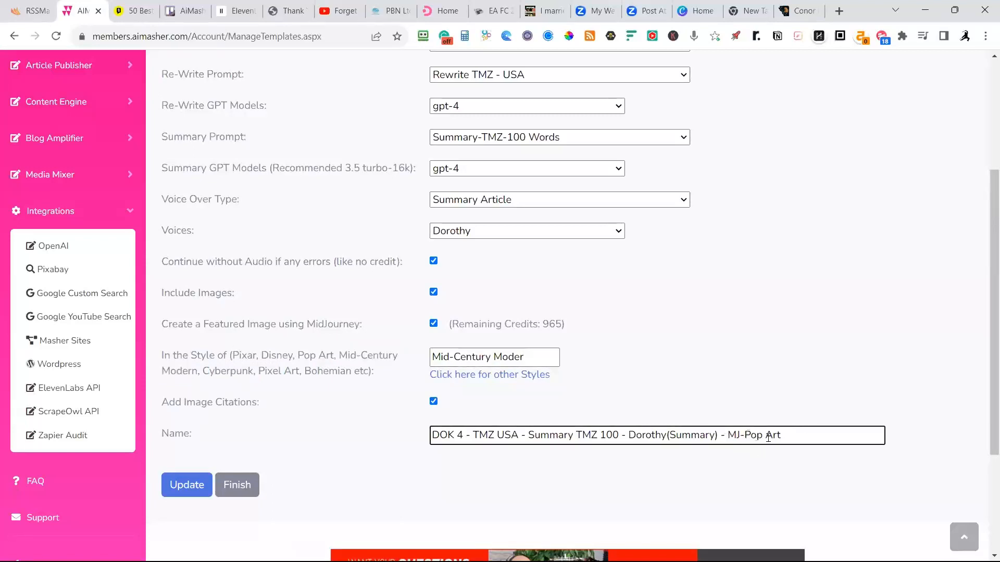
key("shift+Left")
left_click_drag(769, 438, 745, 444)
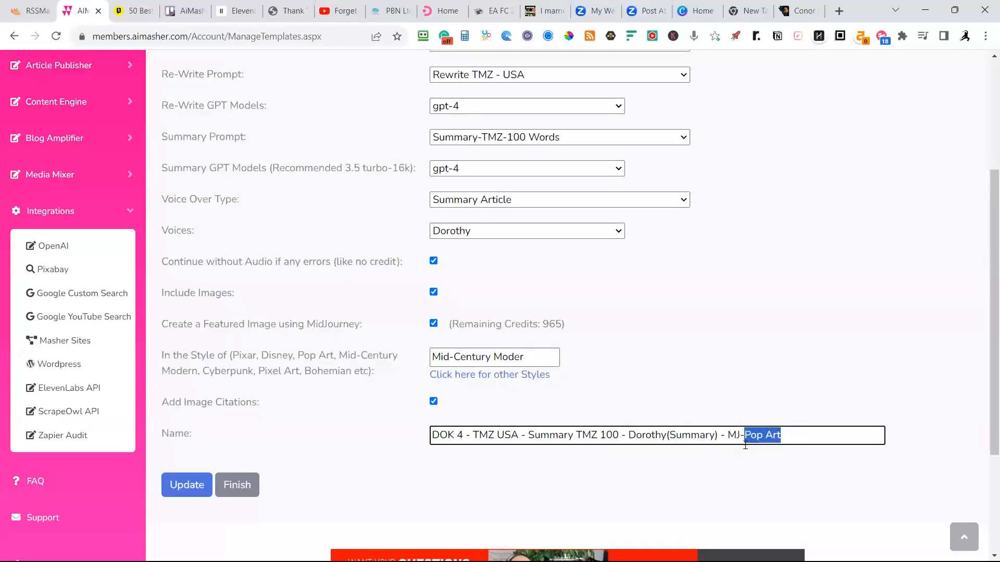
key("ctrl+v")
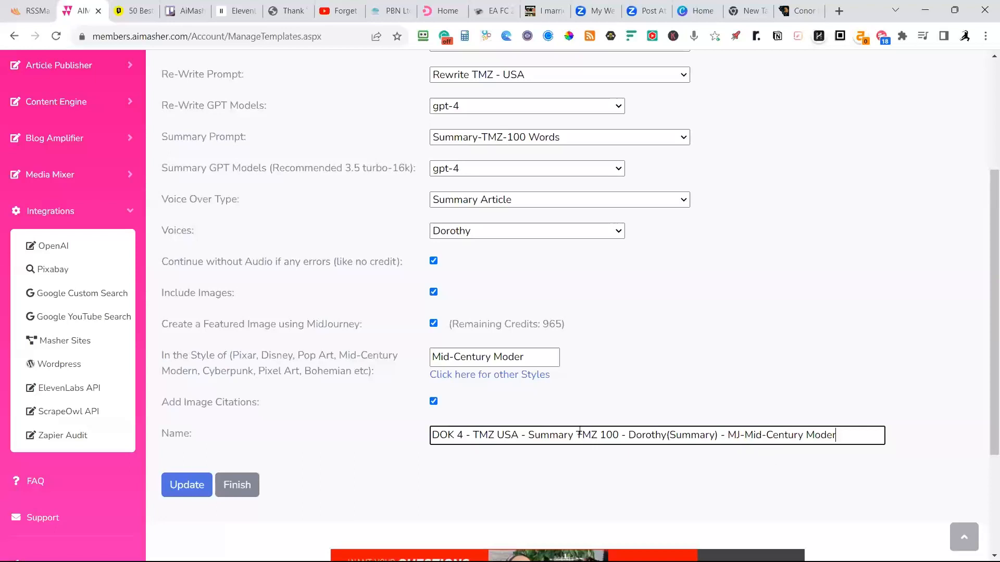
left_click(168, 495)
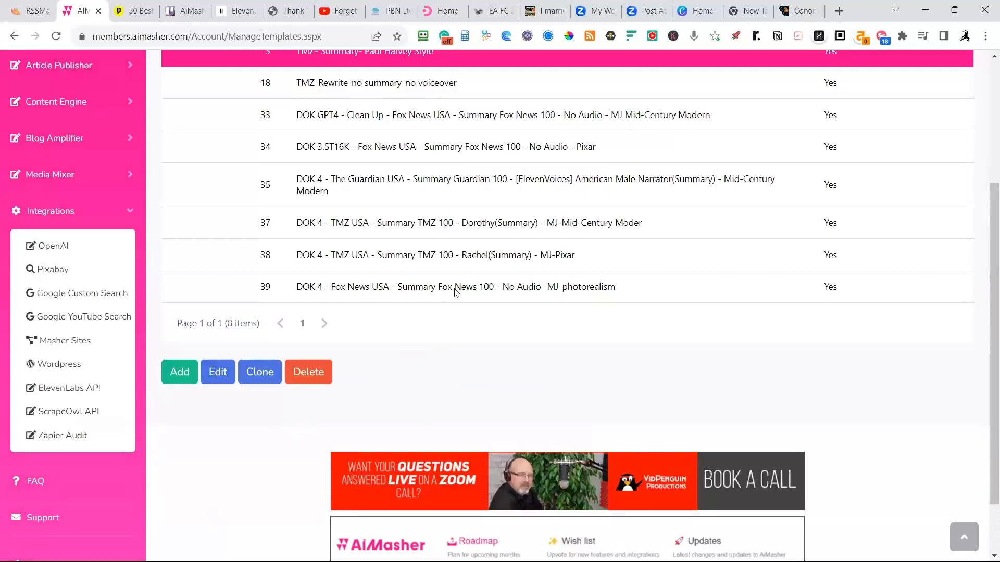
Open the Fox News template with ID 33 for editing, check its image style and name, and update it.
scroll(456, 292, "up", 2)
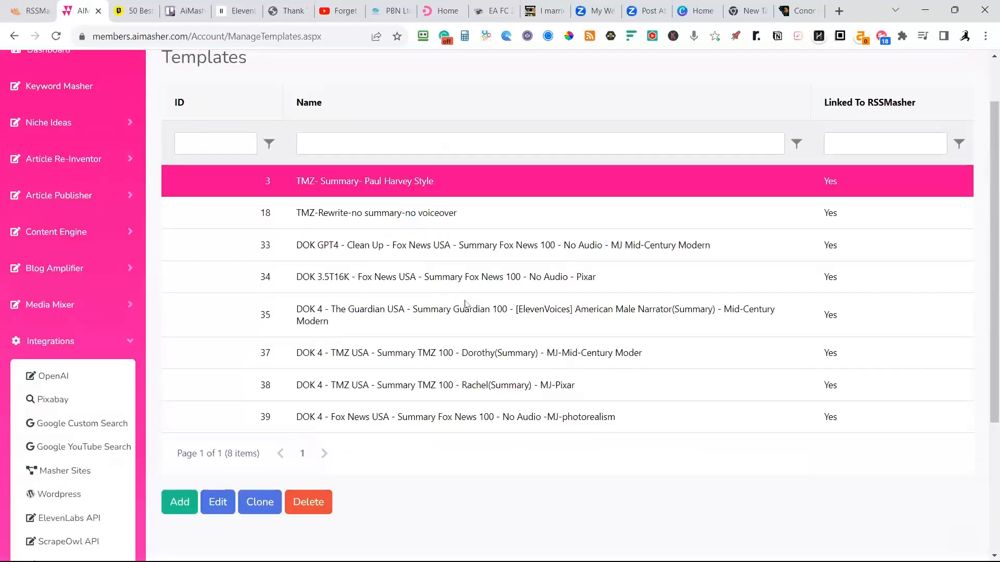
left_click(490, 248)
left_click(217, 503)
scroll(698, 446, "down", 5)
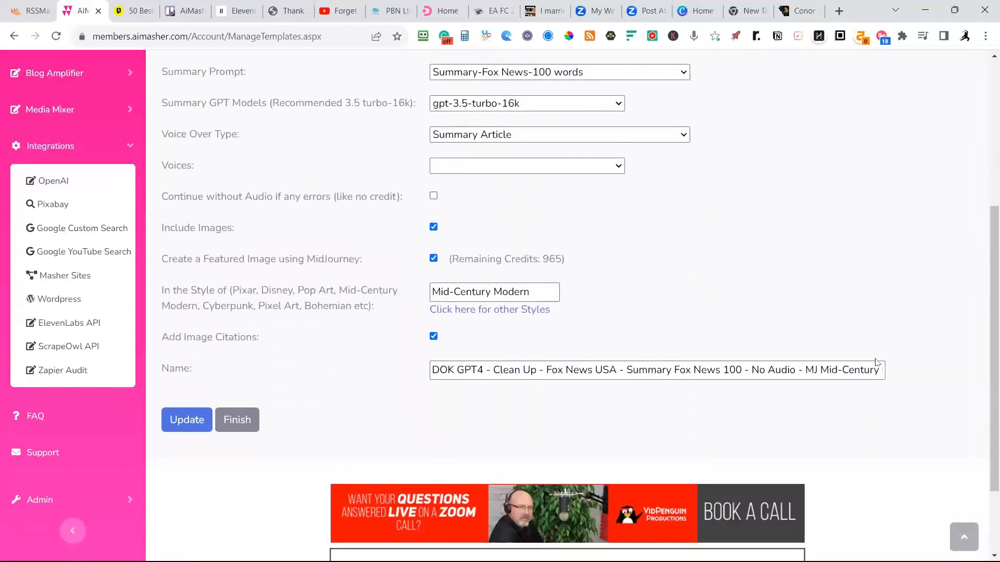
left_click(189, 423)
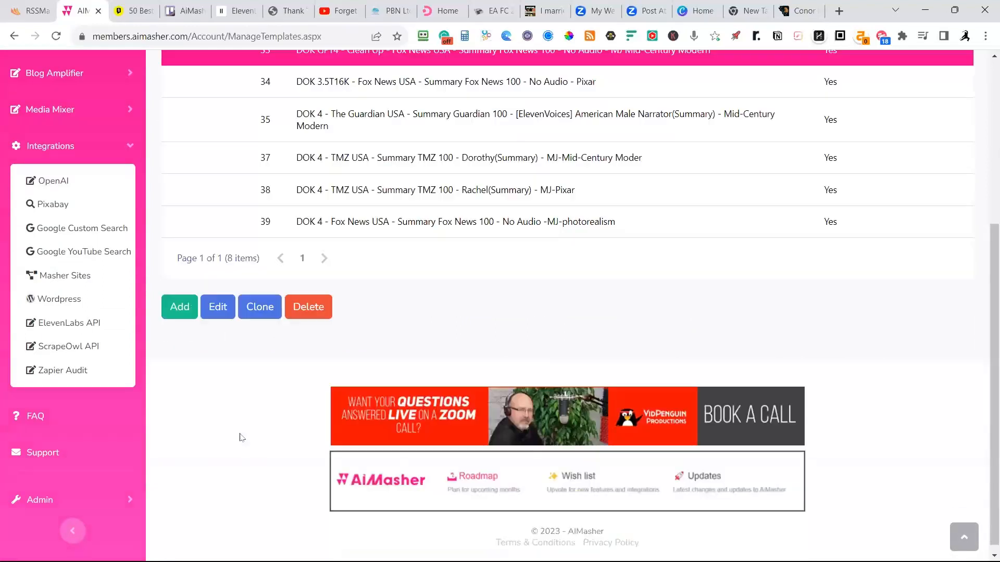
Reopen the Fox News template with ID 33, review its prompts, GPT models and image settings, and return to the template list.
scroll(282, 398, "up", 3)
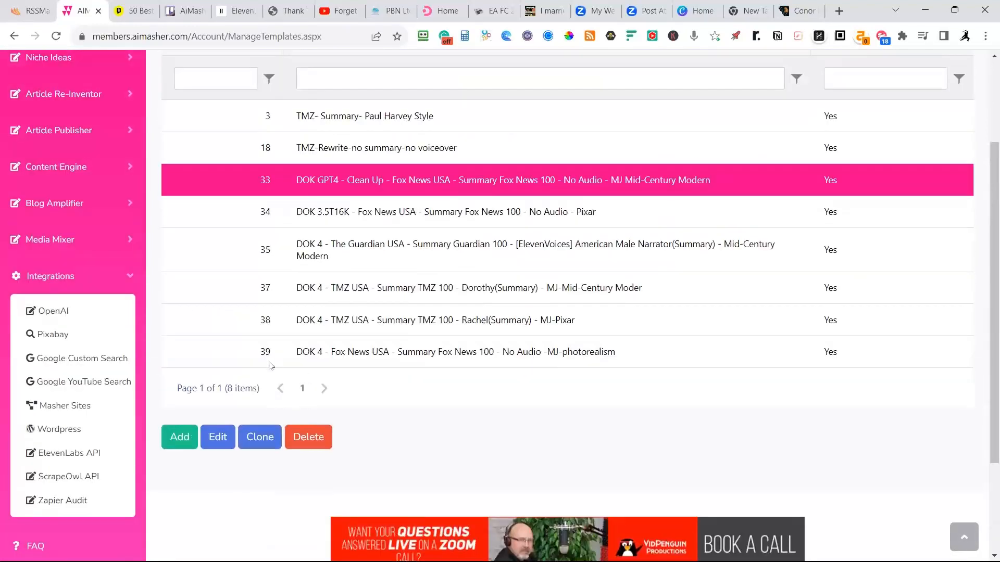
left_click(218, 439)
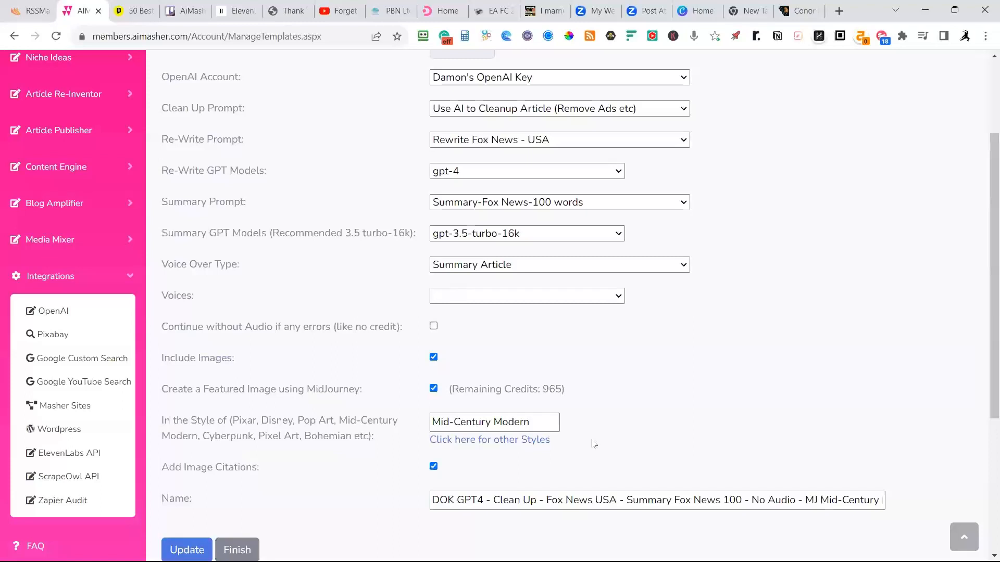
scroll(591, 443, "up", 3)
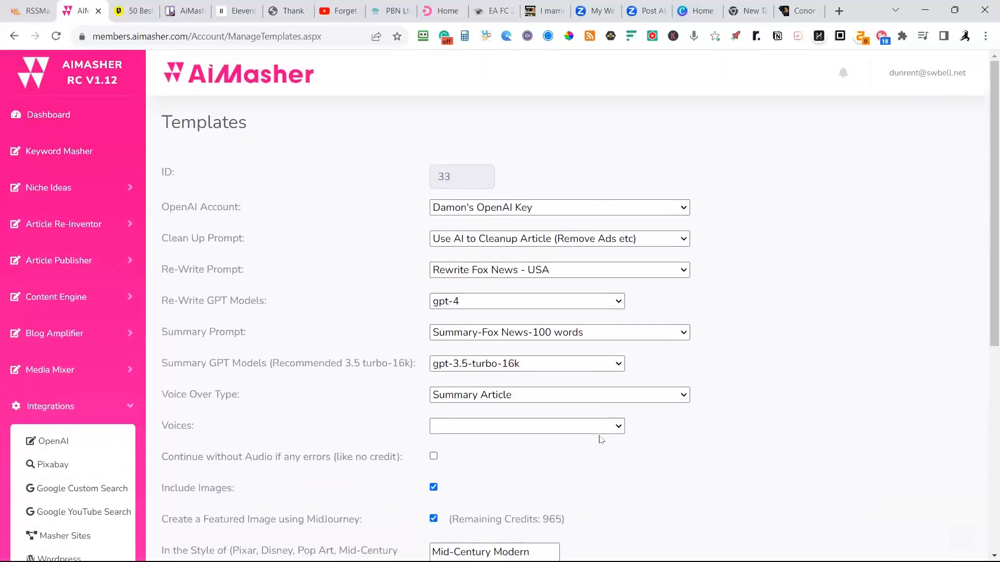
scroll(601, 439, "down", 6)
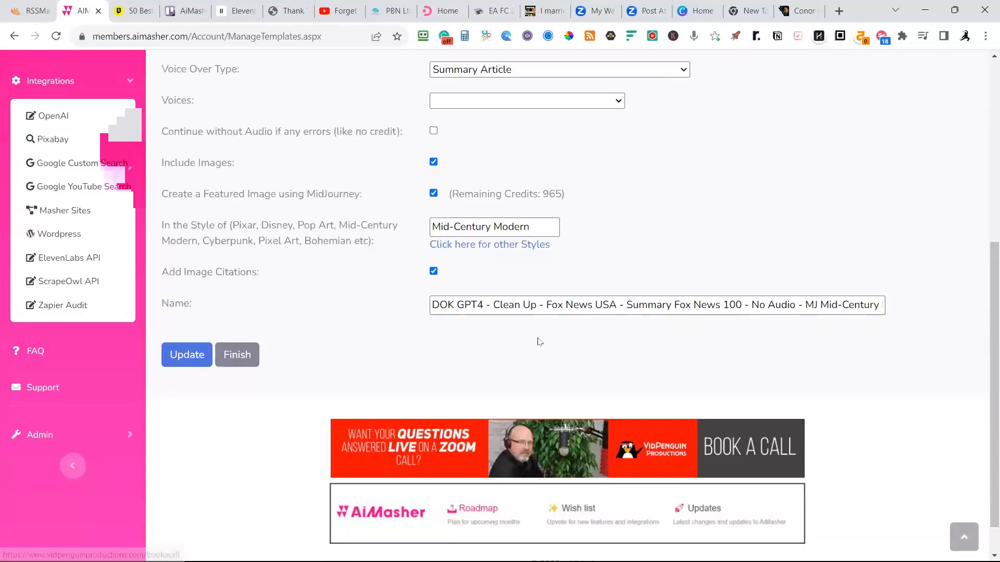
left_click(235, 367)
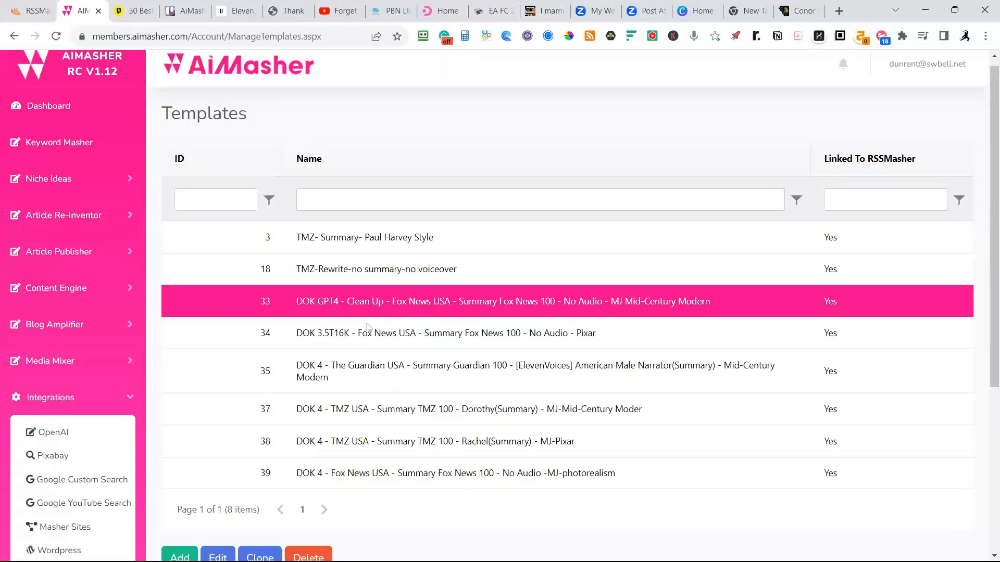
Open the TMZ template with ID 37 and correct "Moder" to "Modern" in both its name and its featured image style.
left_click(315, 414)
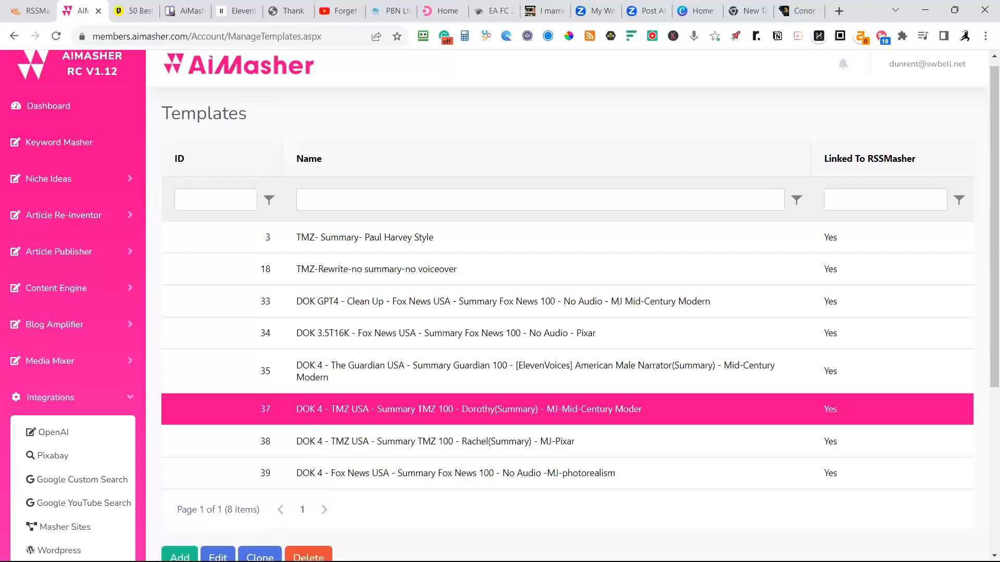
left_click(218, 555)
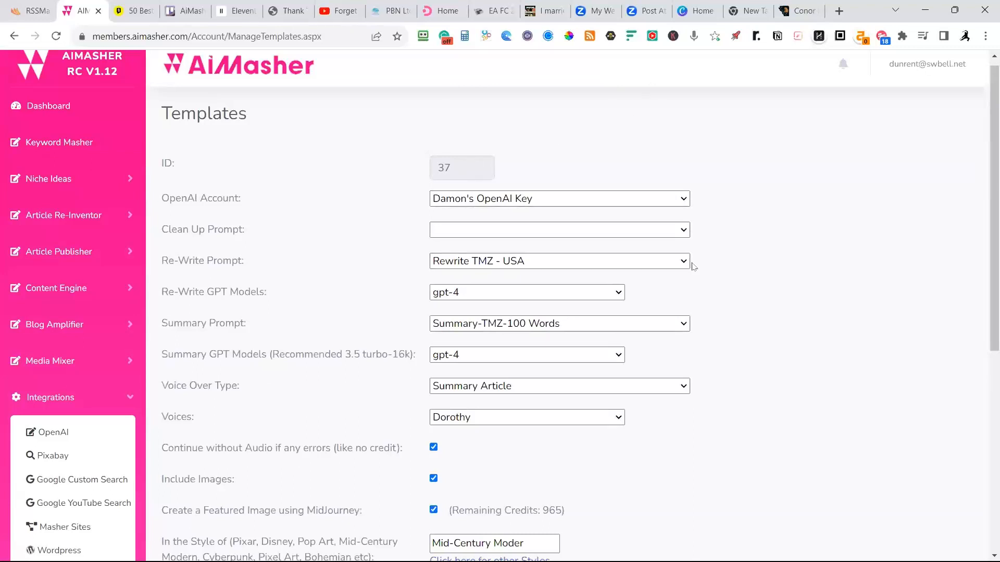
scroll(716, 258, "down", 2)
scroll(720, 260, "down", 3)
left_click(843, 370)
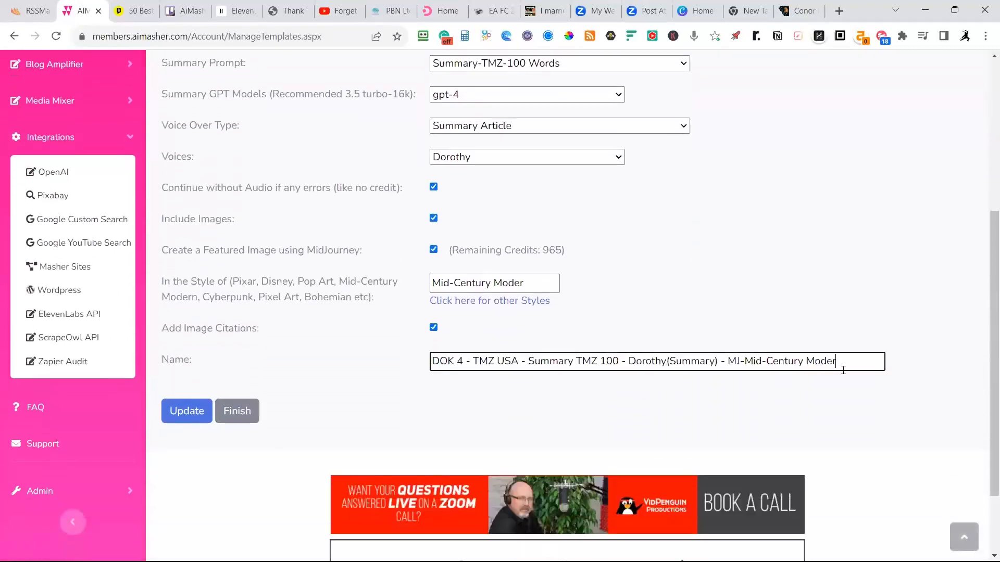
type("n")
left_click(529, 284)
type("n")
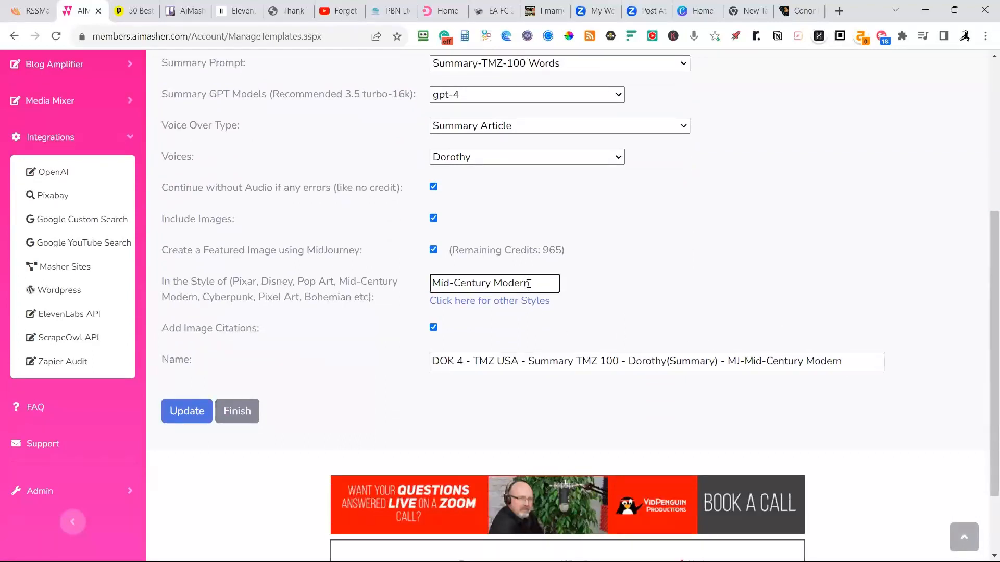
left_click(717, 252)
scroll(706, 249, "up", 3)
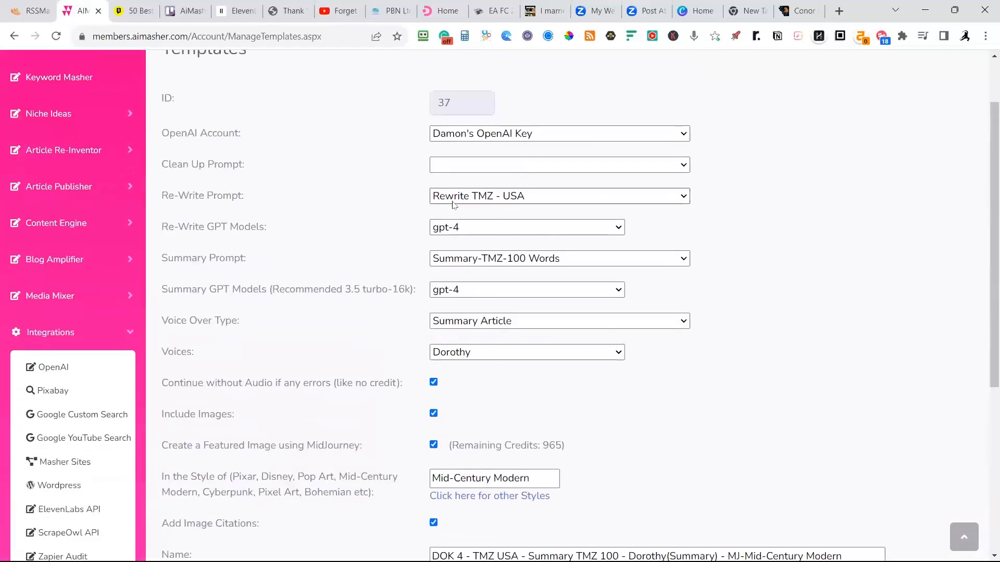
scroll(794, 233, "down", 1)
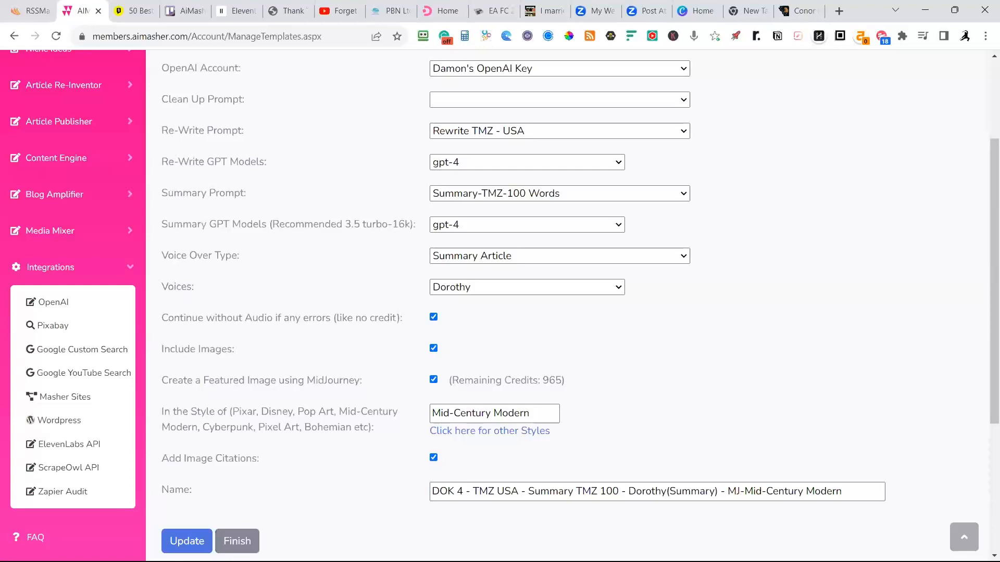
scroll(686, 368, "up", 2)
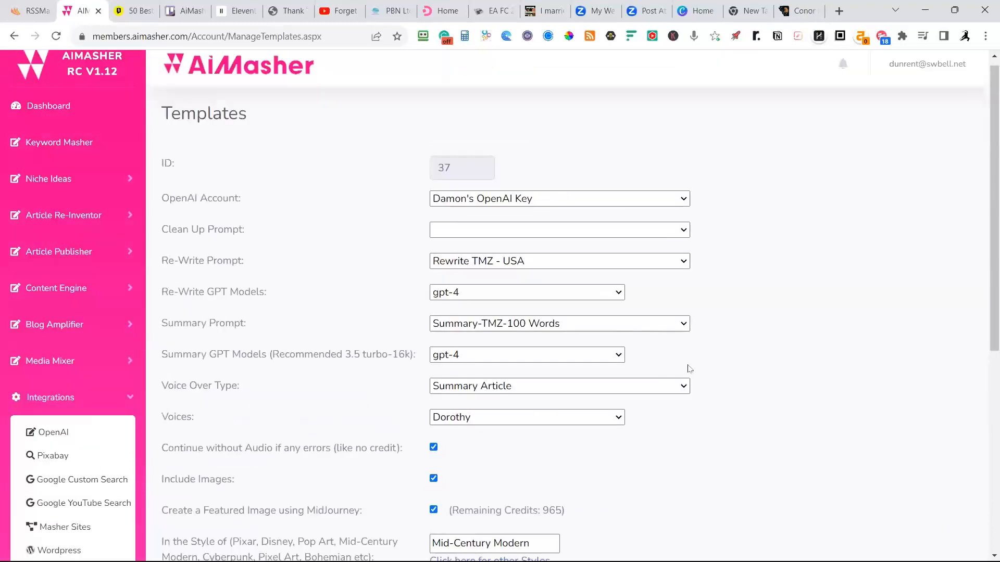
scroll(686, 357, "down", 1)
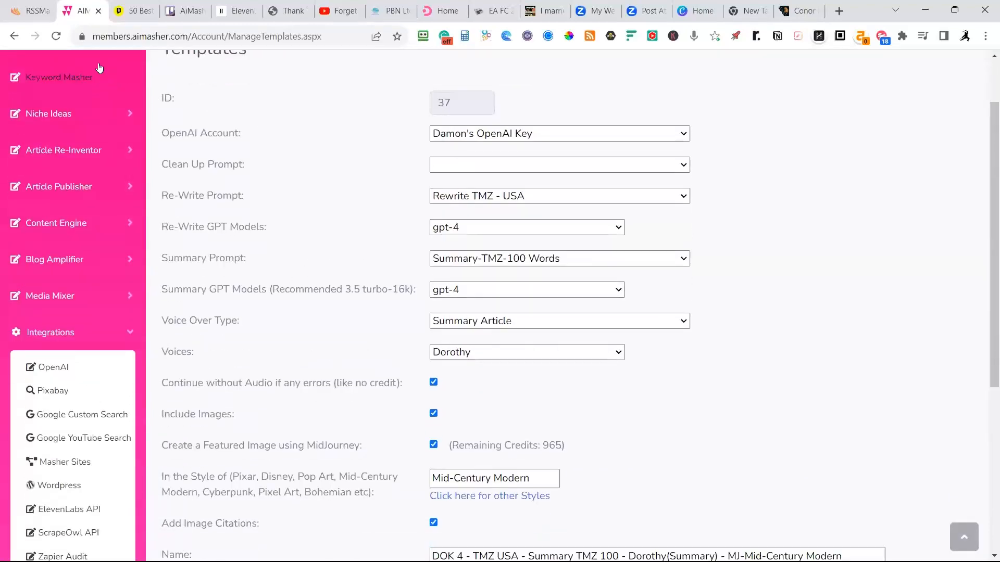
Switch to RSSMasher, open the AIMasher API integration, and fetch the current Re-Inventor templates.
left_click(32, 11)
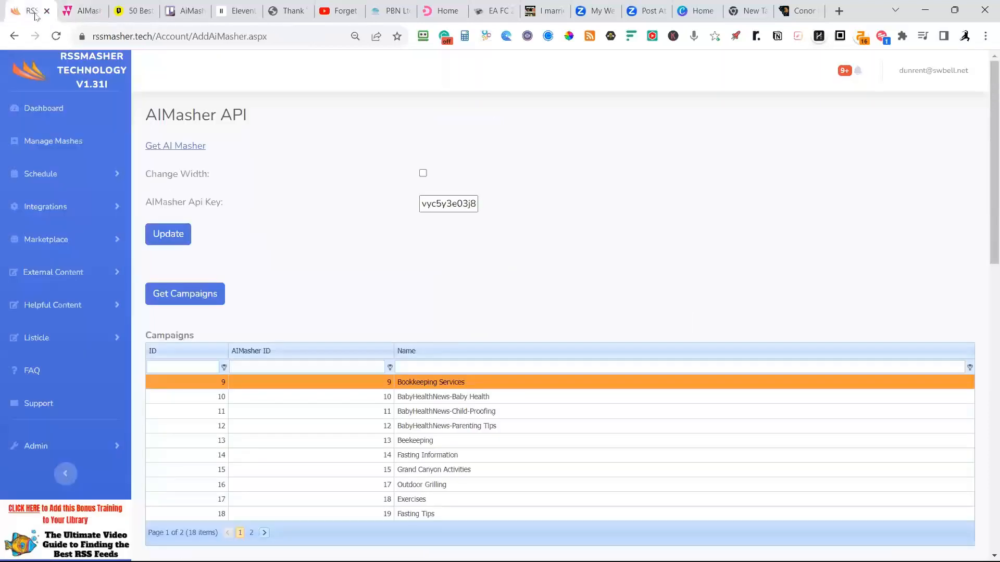
left_click(40, 108)
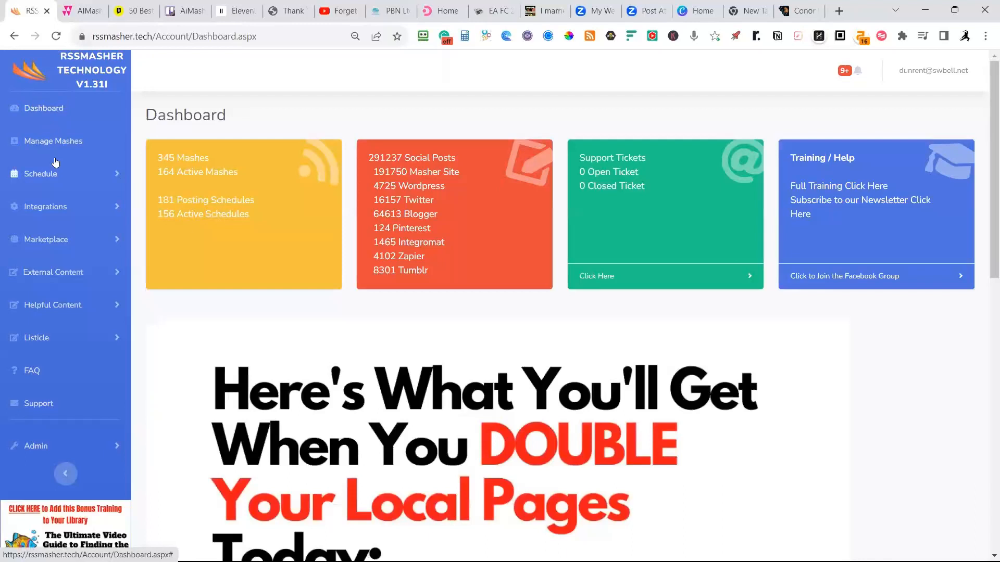
left_click(51, 213)
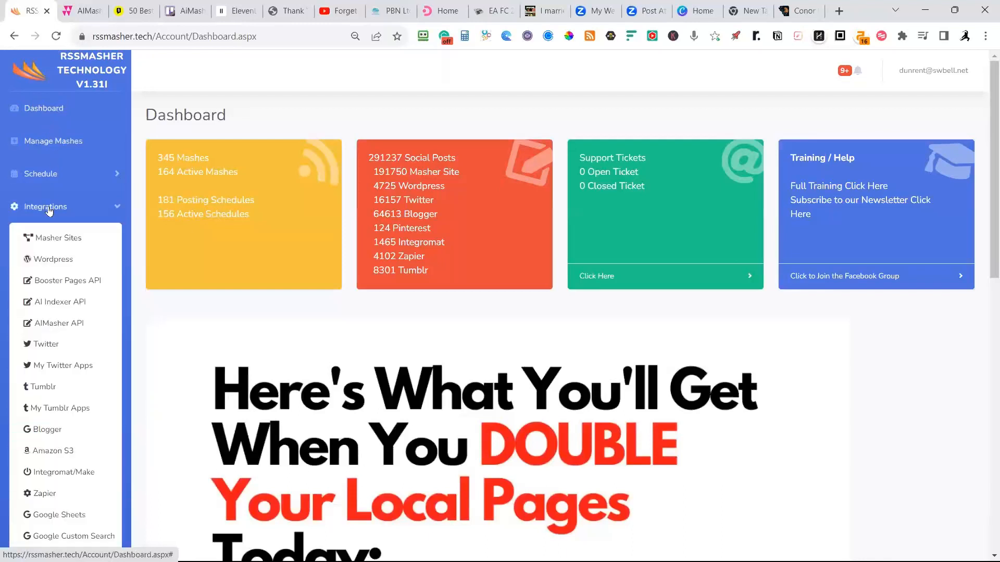
left_click(60, 324)
scroll(157, 307, "down", 9)
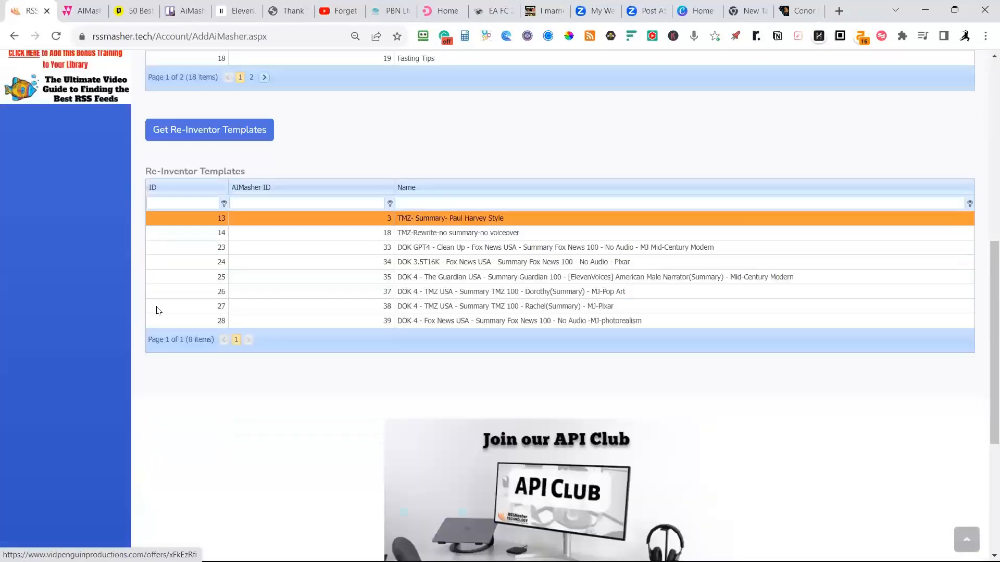
left_click(190, 134)
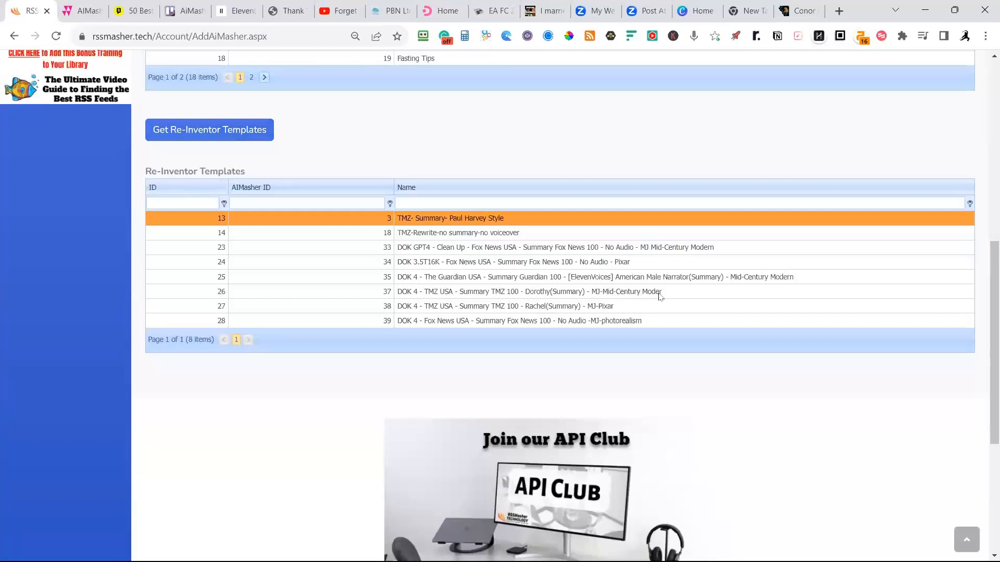
left_click(218, 134)
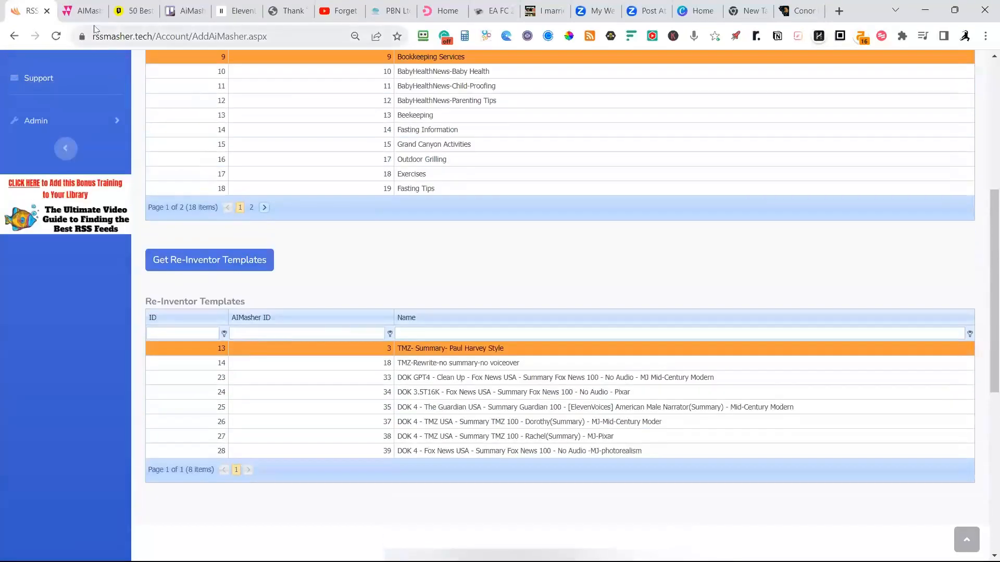
Return to AiMasher and save the edits to the TMZ template with ID 37.
left_click(83, 14)
scroll(363, 273, "down", 5)
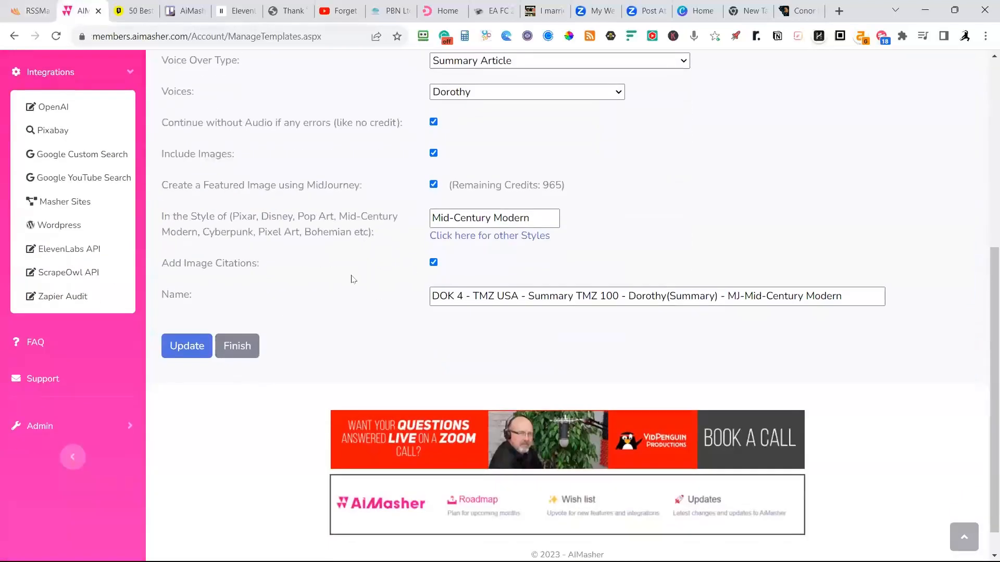
left_click(203, 352)
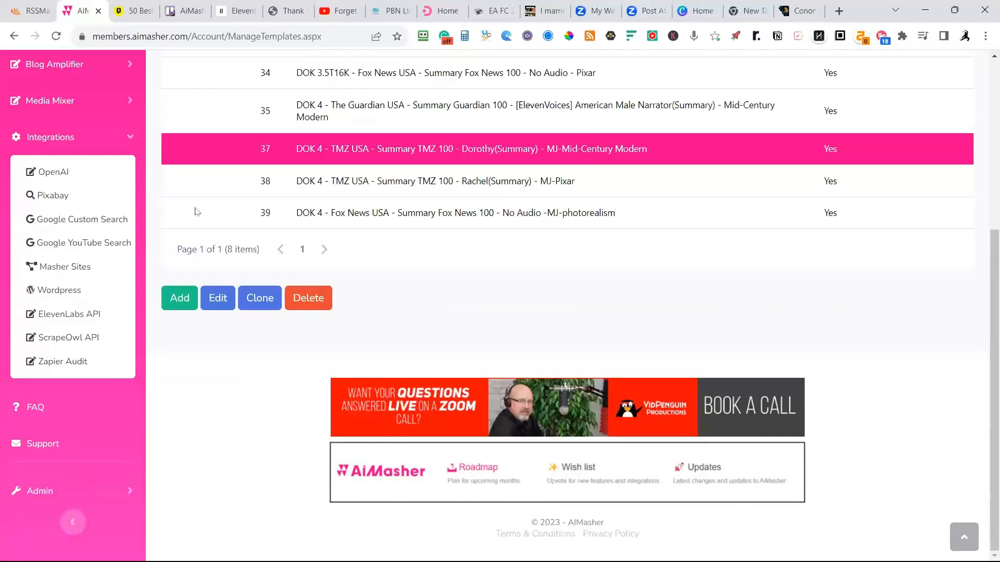
Check the saved template in the template list and open the Article Re-Inventor's URL Article Maker.
scroll(390, 266, "up", 1)
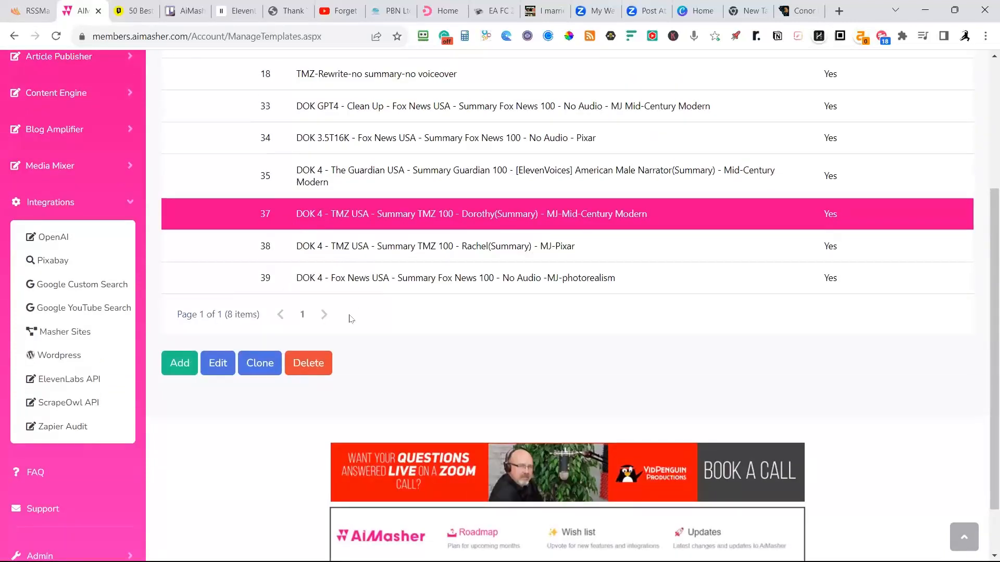
scroll(184, 326, "up", 1)
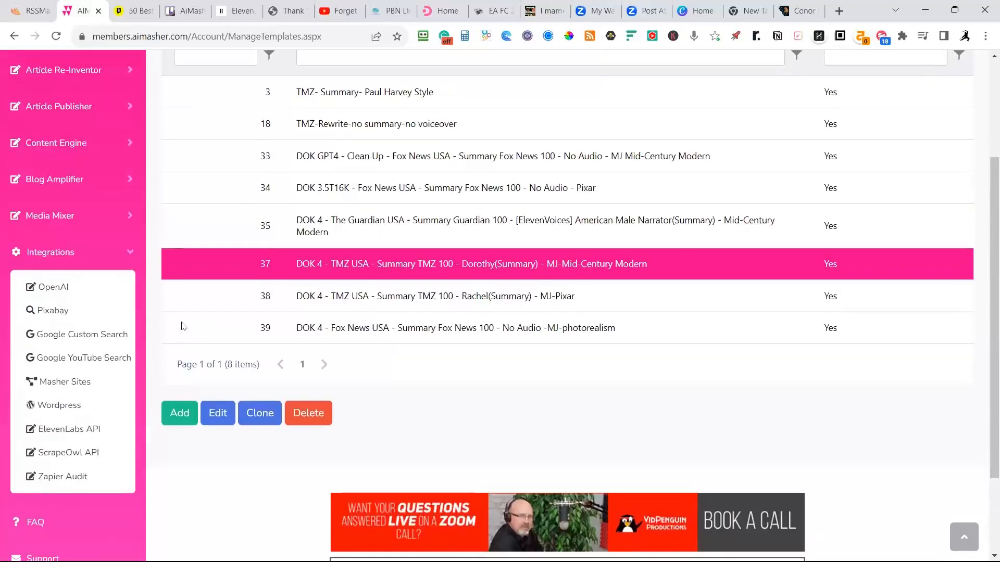
scroll(162, 316, "up", 3)
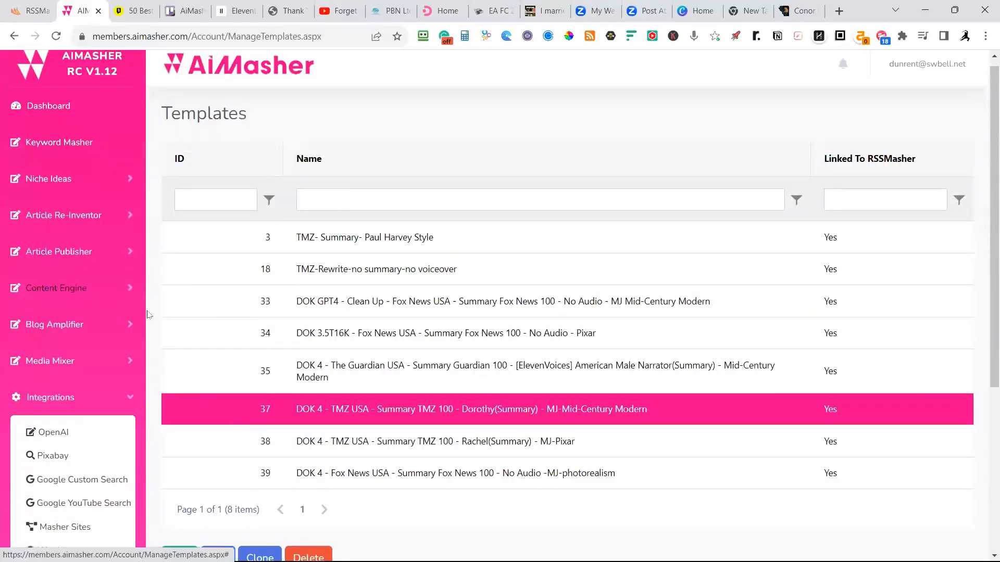
left_click(81, 215)
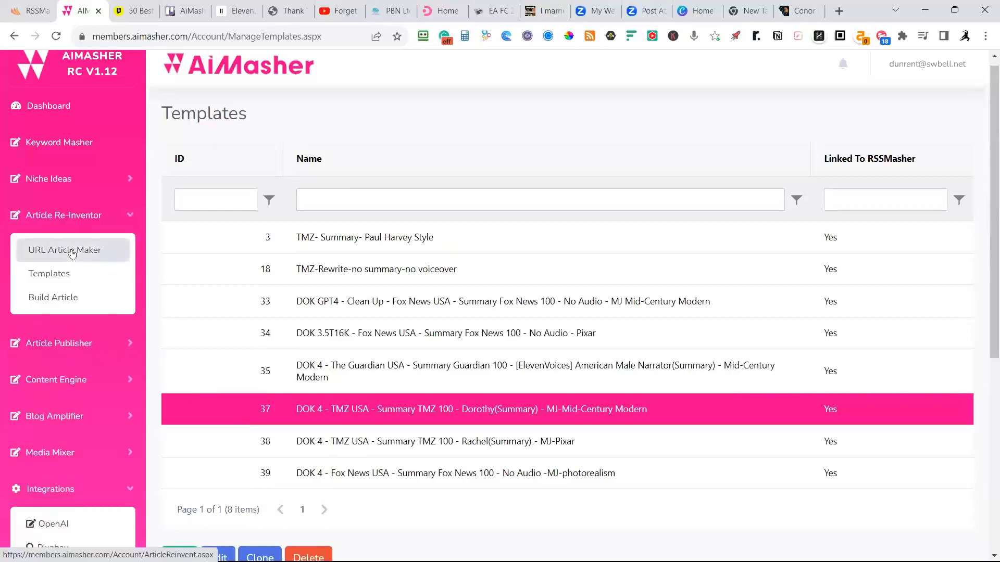
left_click(70, 251)
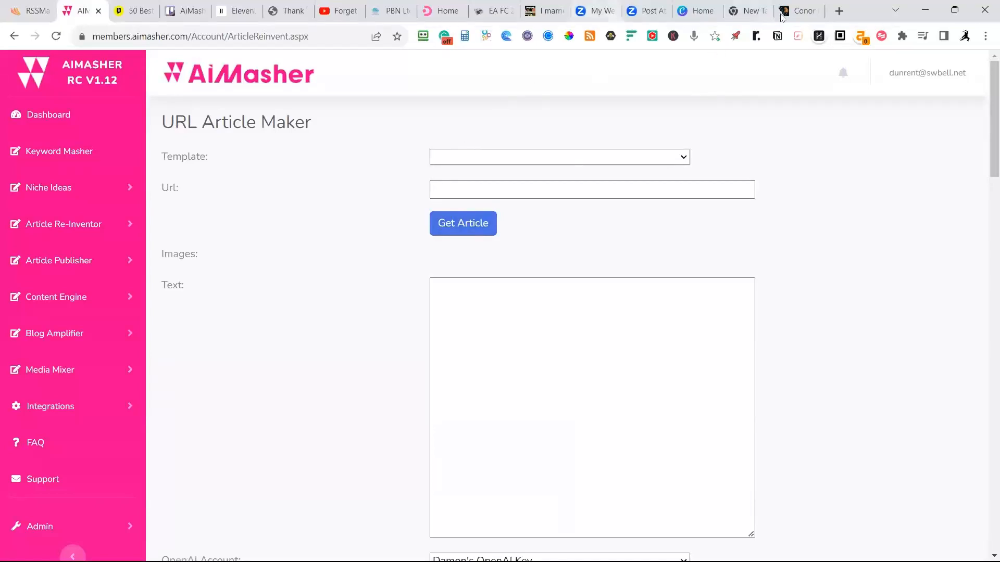
Search Google for "best golfers" in a new browser tab.
left_click(839, 11)
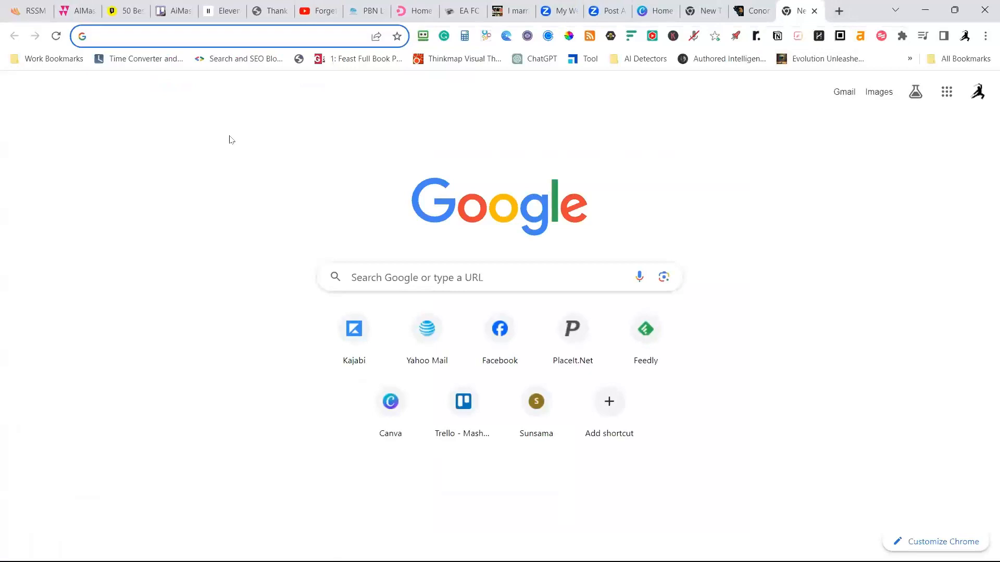
type("t")
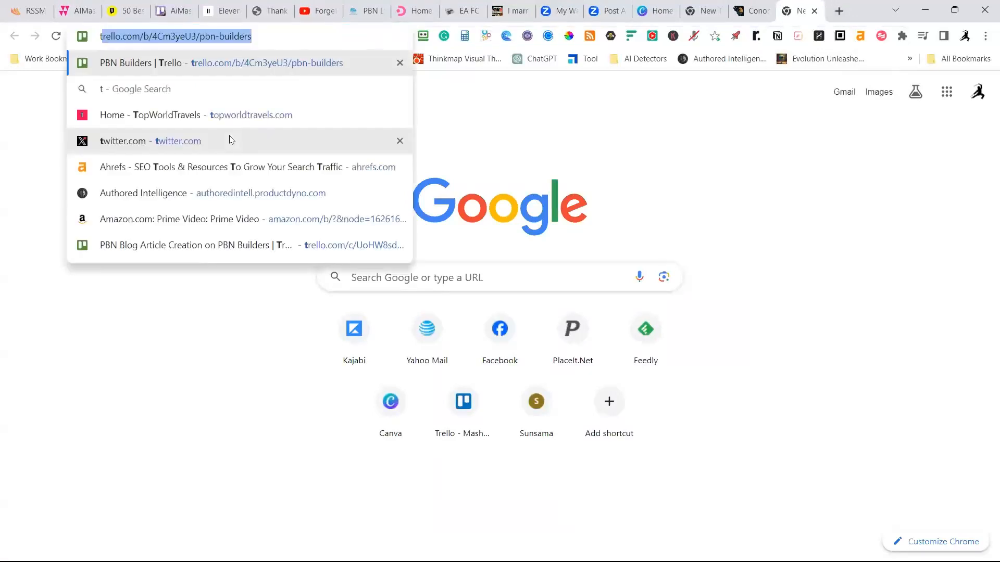
key("Return")
left_click(390, 283)
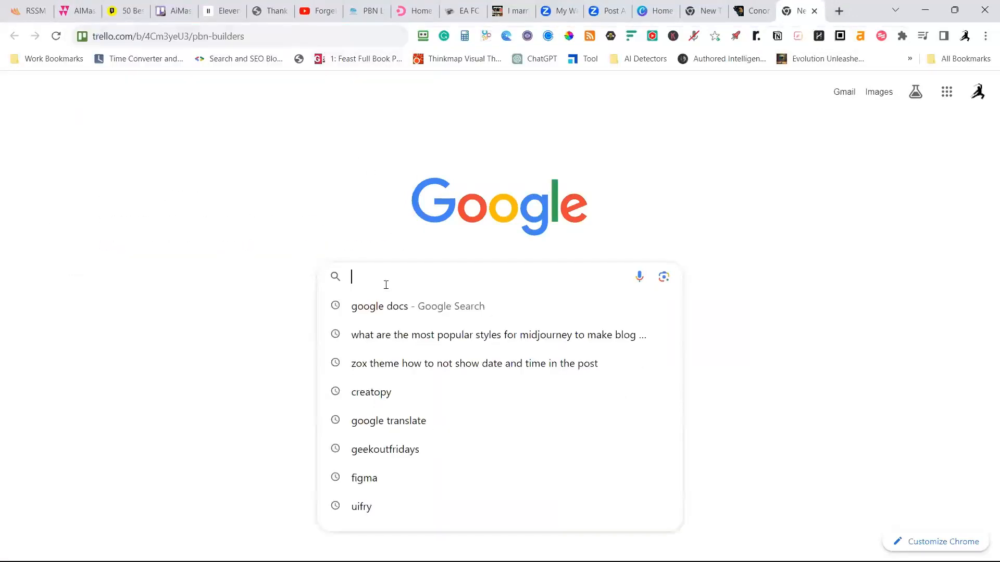
type("best golfers")
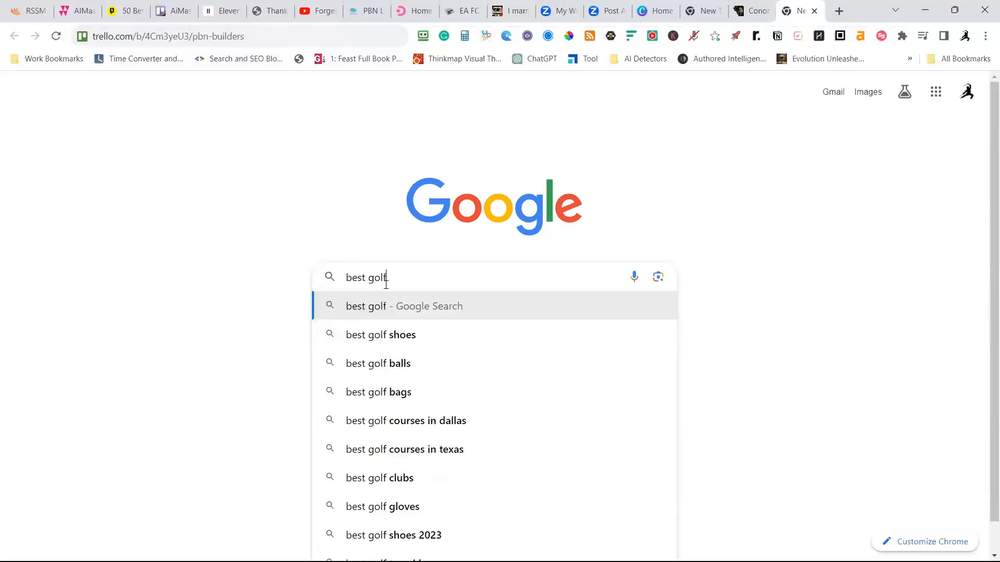
key("Return")
Find the Athlon Sports result "20 Greatest Golfers of All Time (Updated)" and open the article.
scroll(135, 209, "down", 5)
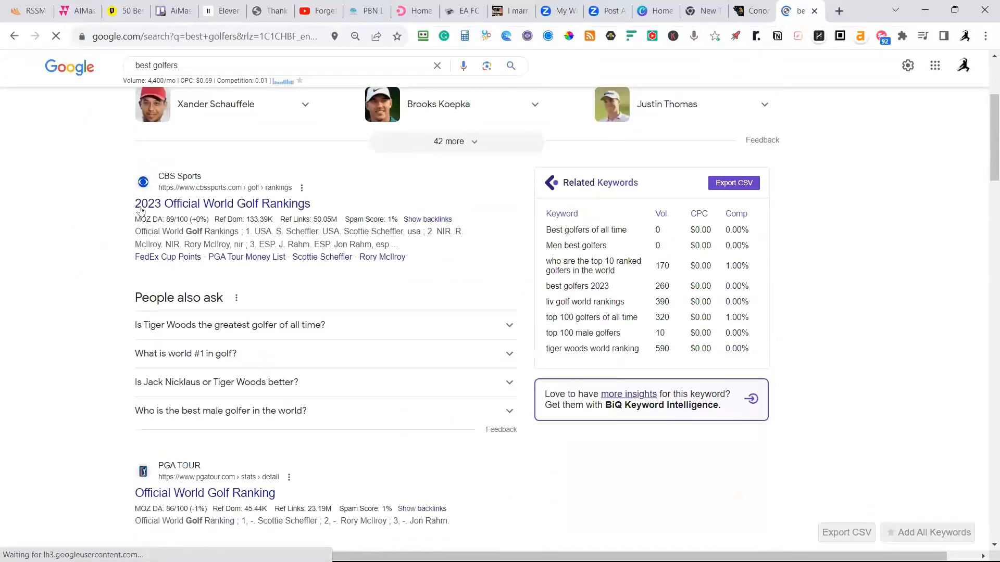
scroll(217, 230, "down", 6)
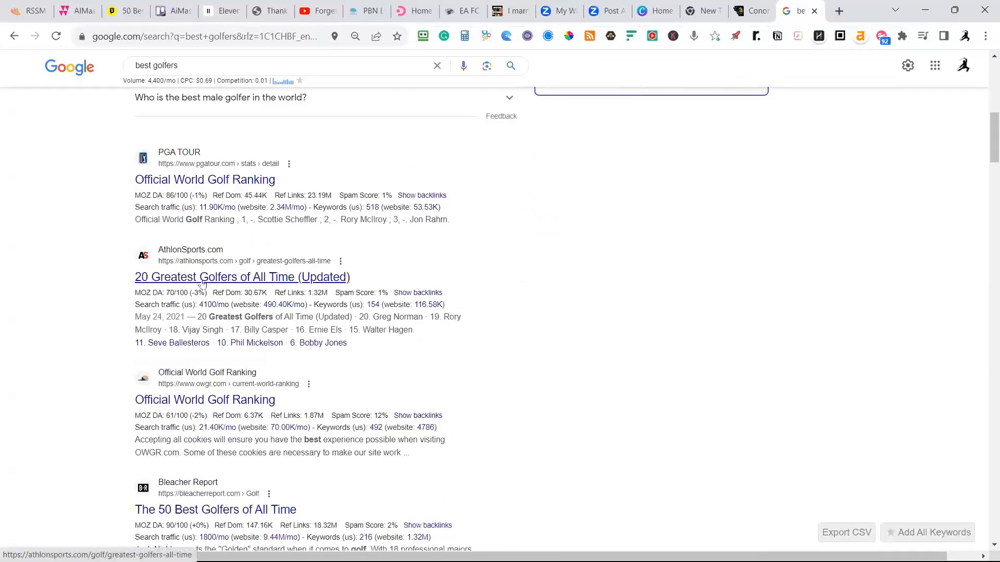
left_click(183, 279)
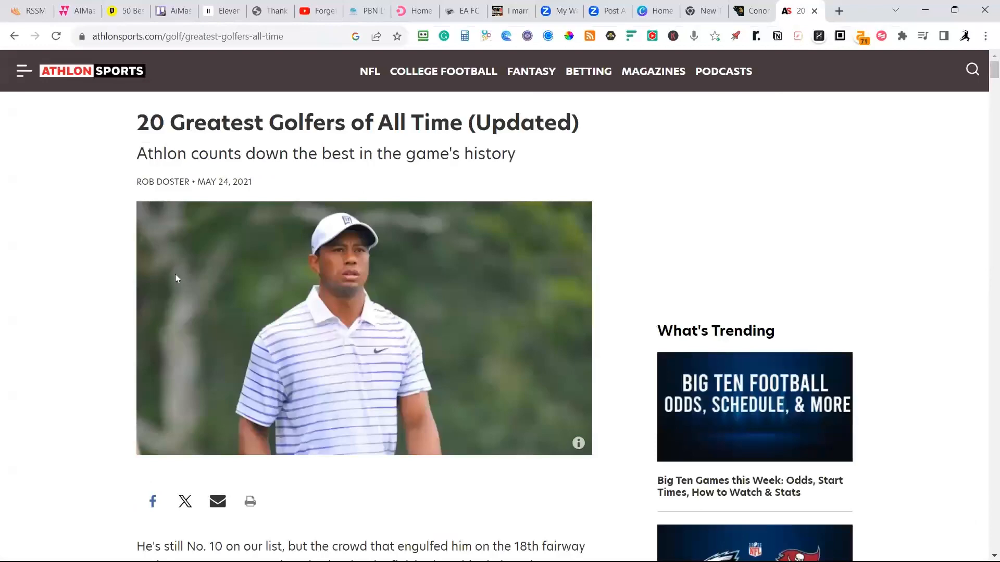
Look through the Athlon Sports article to examine its text, embedded media and golfer entries as source material.
scroll(175, 279, "down", 12)
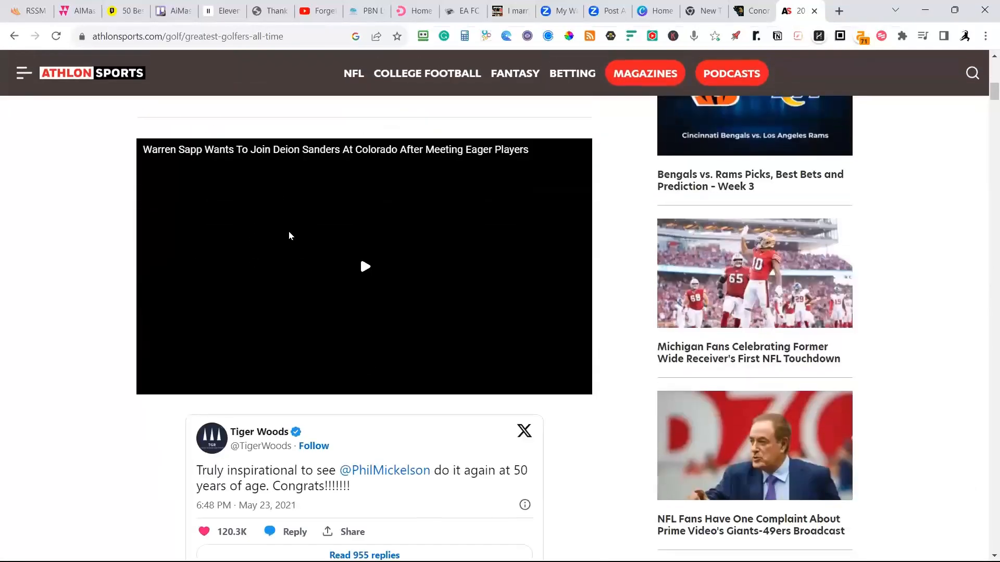
scroll(290, 235, "down", 7)
scroll(284, 270, "up", 3)
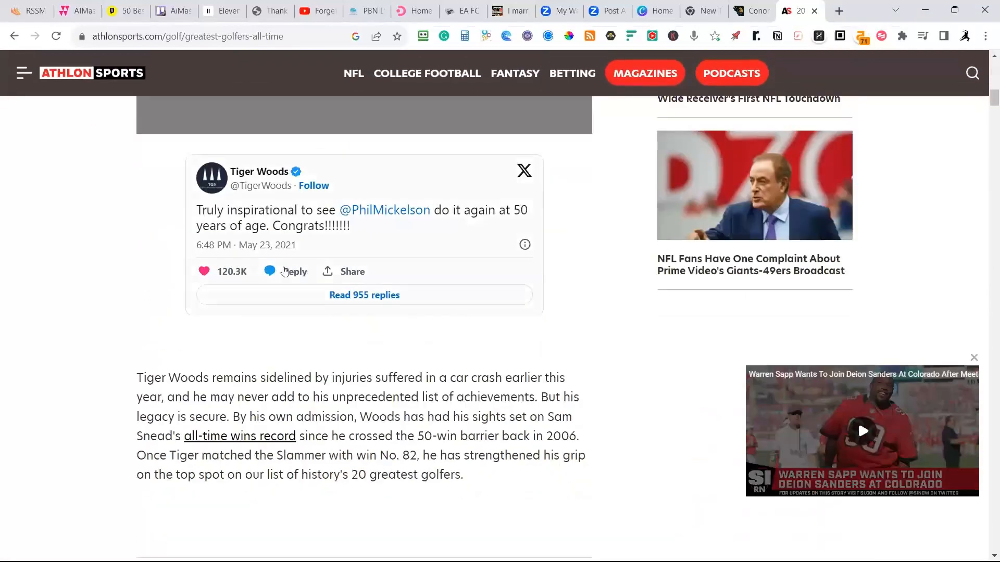
scroll(292, 245, "down", 5)
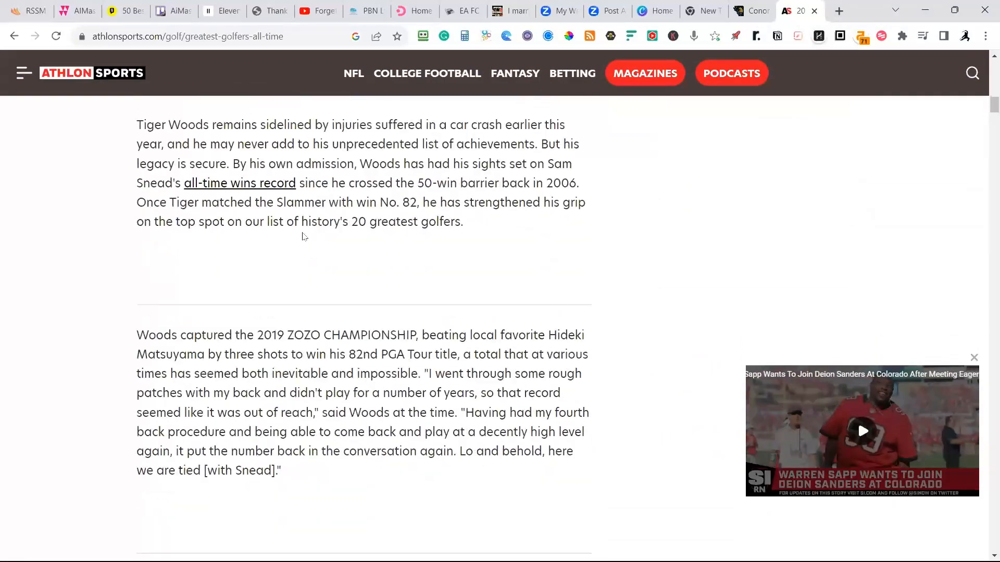
scroll(297, 234, "down", 9)
scroll(296, 236, "down", 20)
scroll(325, 274, "down", 4)
scroll(324, 268, "up", 7)
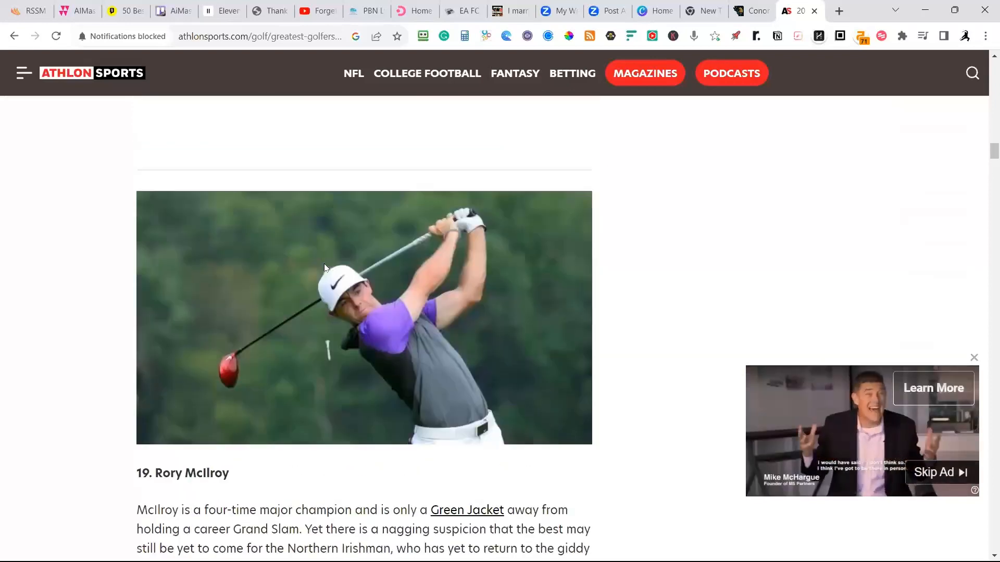
scroll(324, 267, "up", 20)
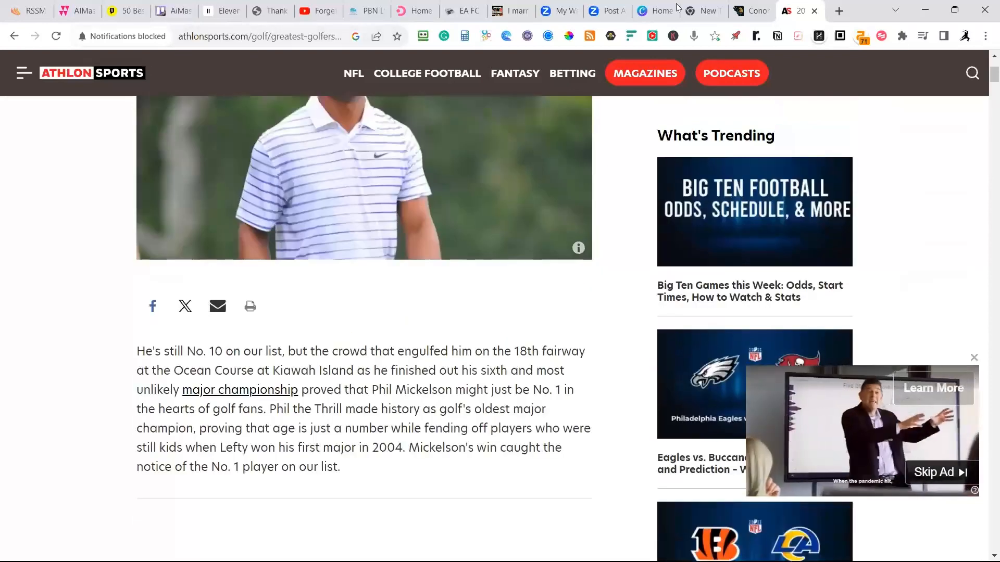
Leave the Athlon Sports article and open the Golf Ranking Stats page from the golfer search results.
left_click(14, 36)
scroll(305, 298, "down", 3)
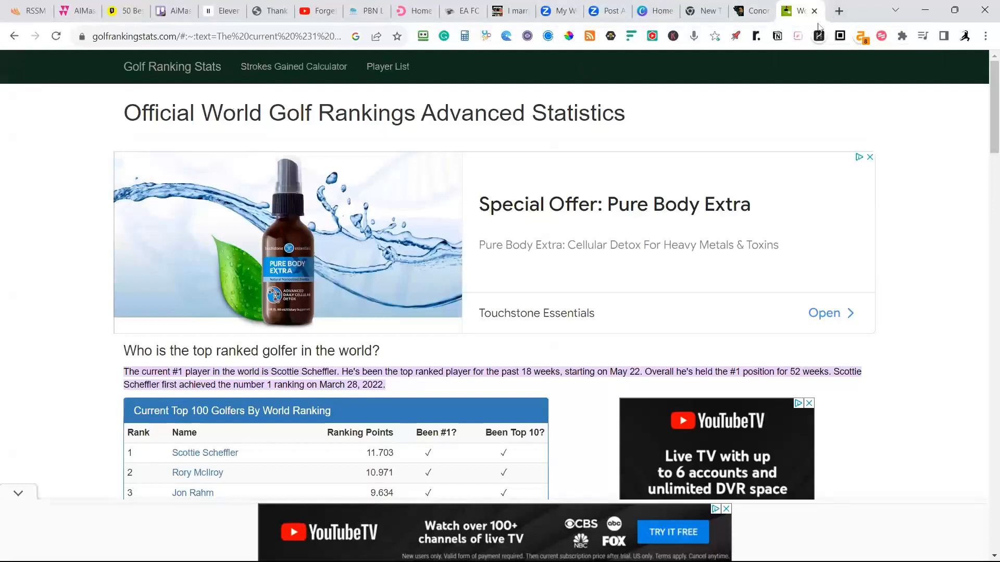
Search Google for Fox News in a new browser tab and open the foxnews.com home page.
left_click(838, 11)
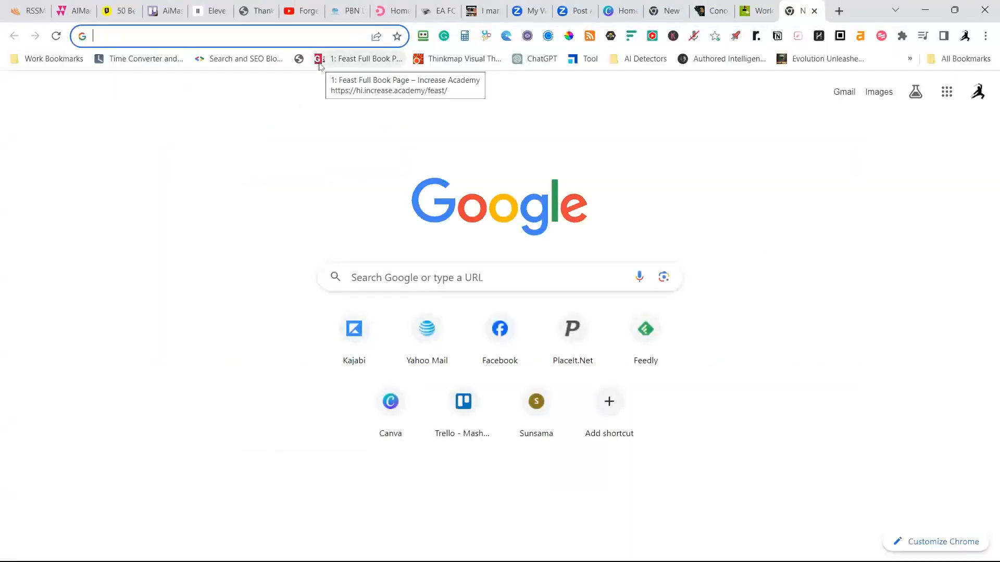
type("fox nees")
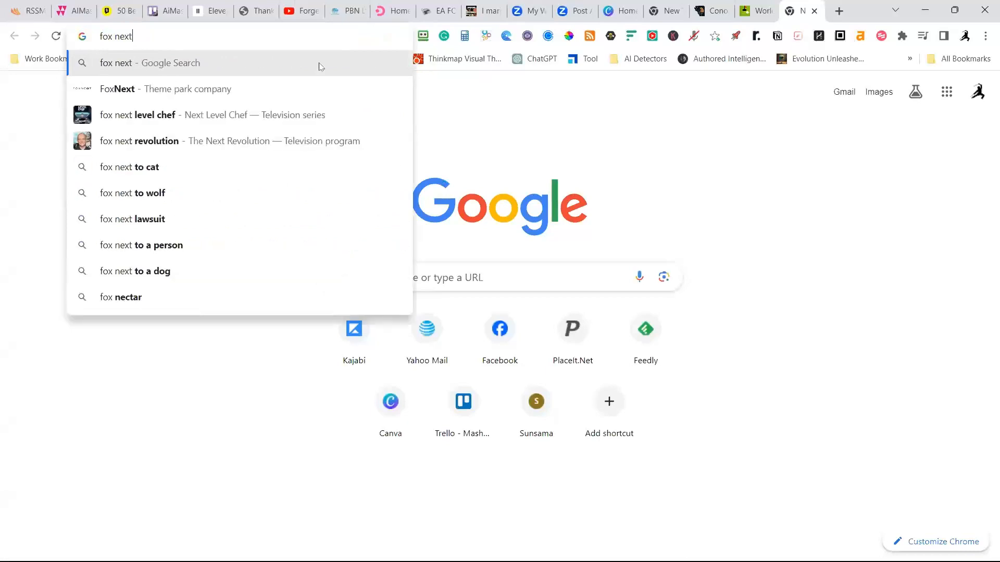
key("Return")
left_click(227, 230)
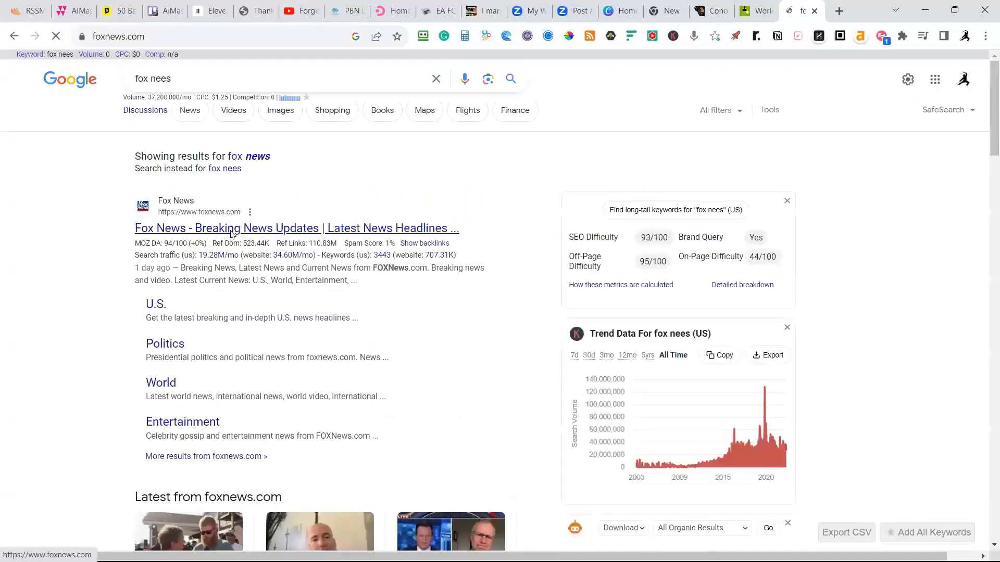
Open the Fox News story about the judge's rebuke of Biden's oil drilling restrictions, copy its URL and close that tab.
scroll(365, 240, "down", 5)
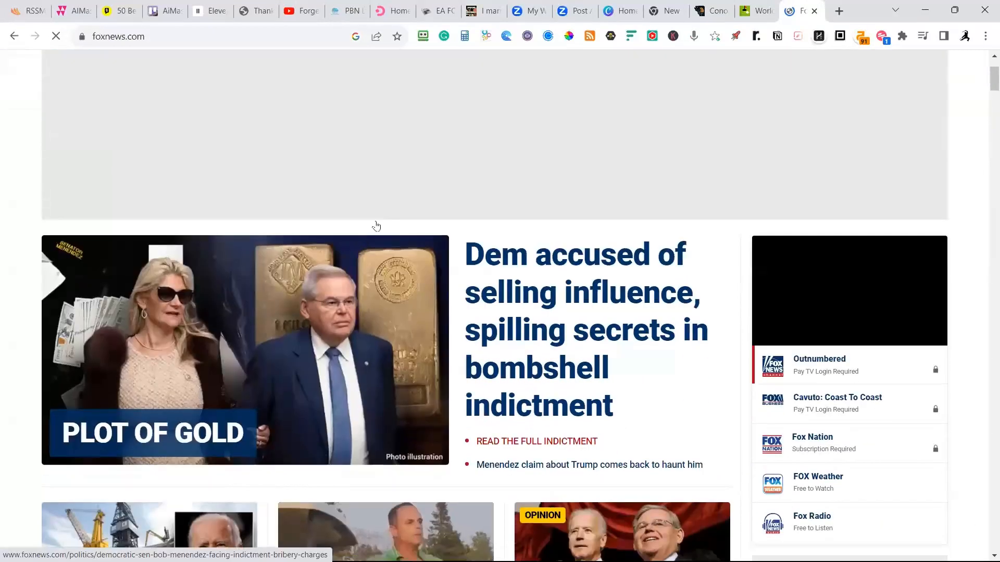
scroll(287, 313, "down", 3)
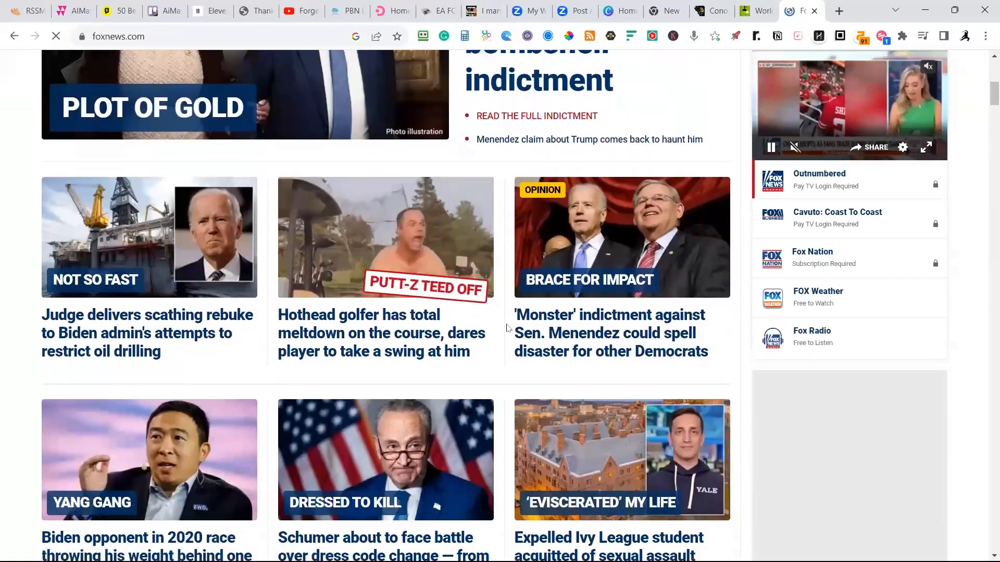
left_click(209, 334)
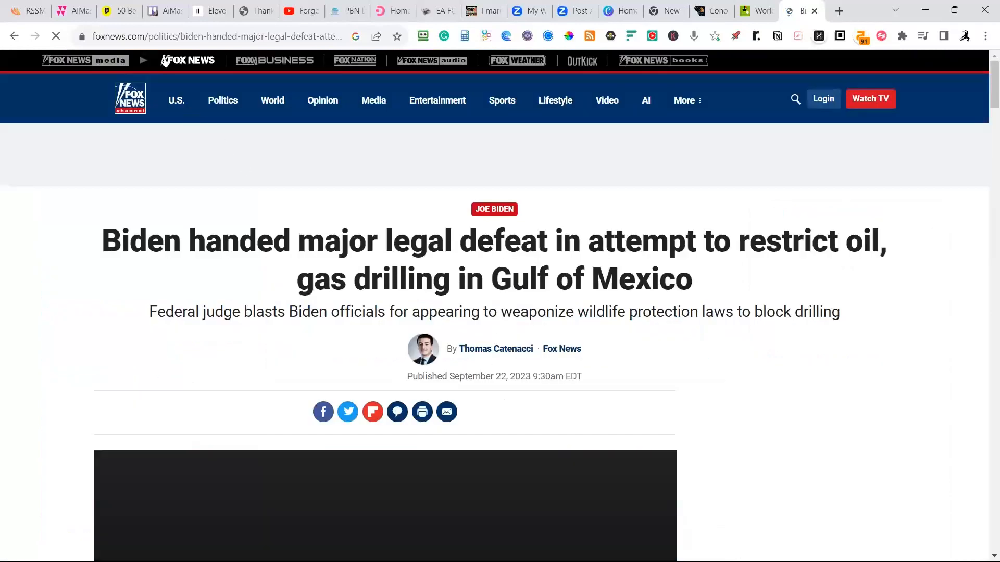
left_click(181, 35)
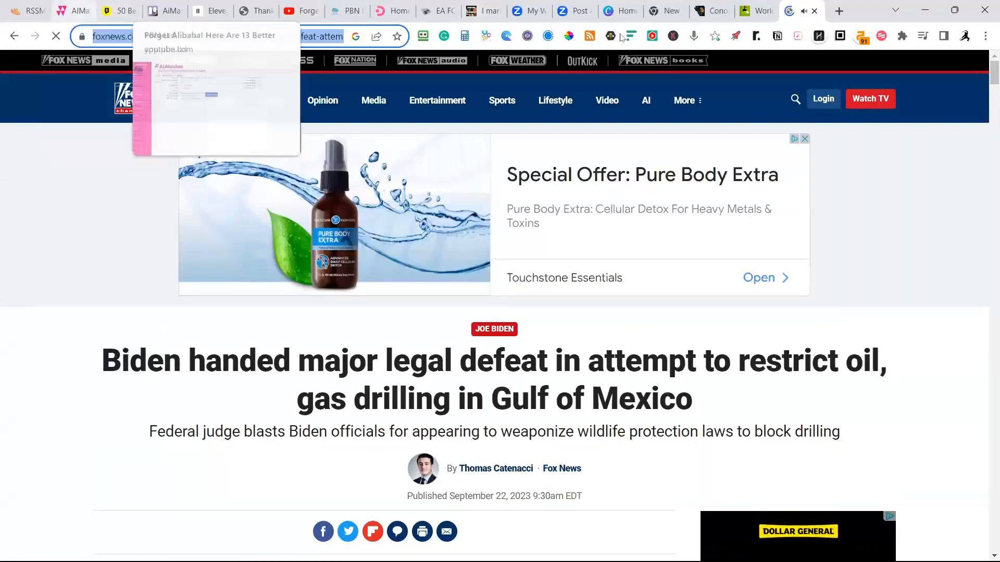
key("ctrl+w")
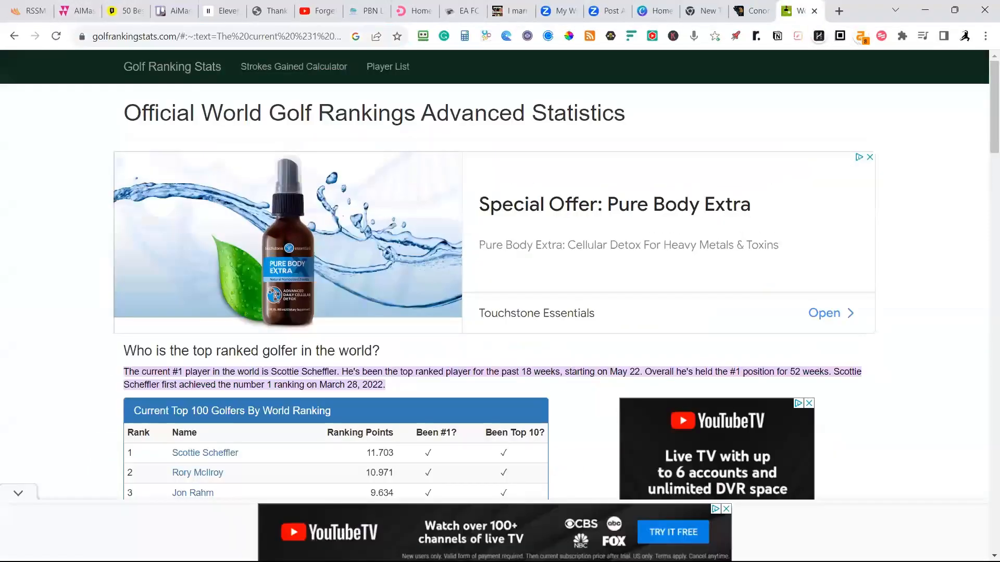
Paste the copied Fox News URL into the URL Article Maker and retrieve the article.
left_click(81, 11)
left_click(451, 189)
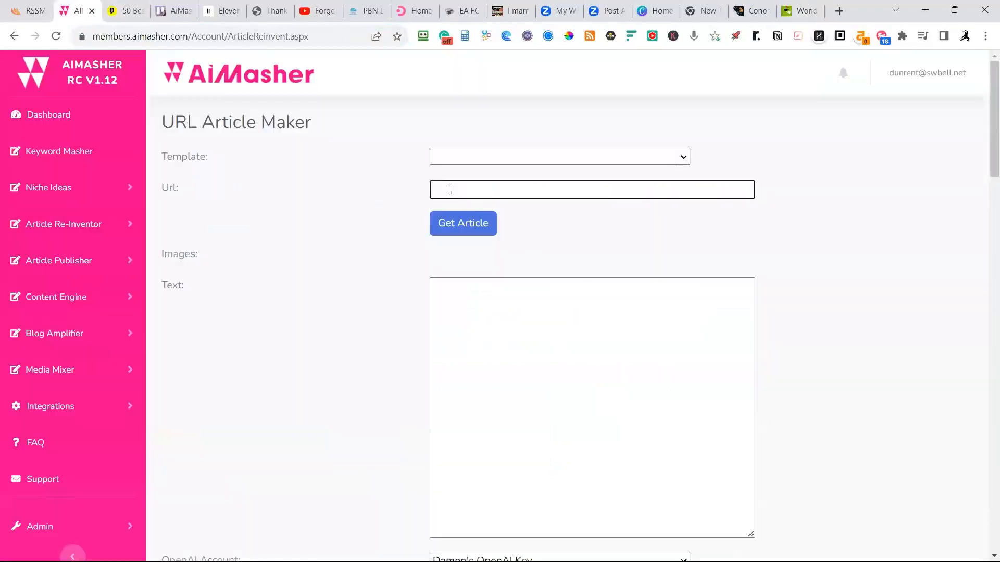
key("ctrl+v")
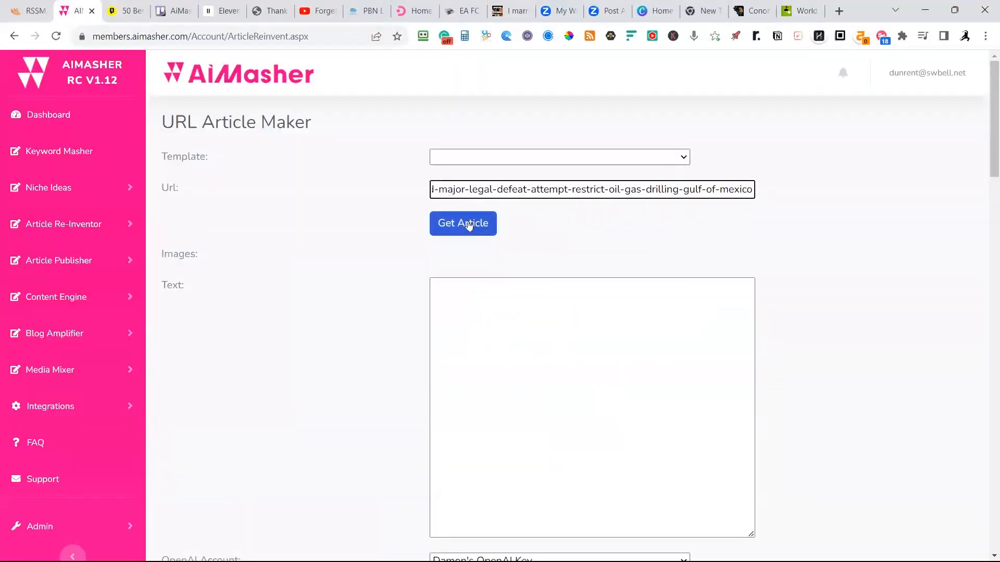
left_click(468, 224)
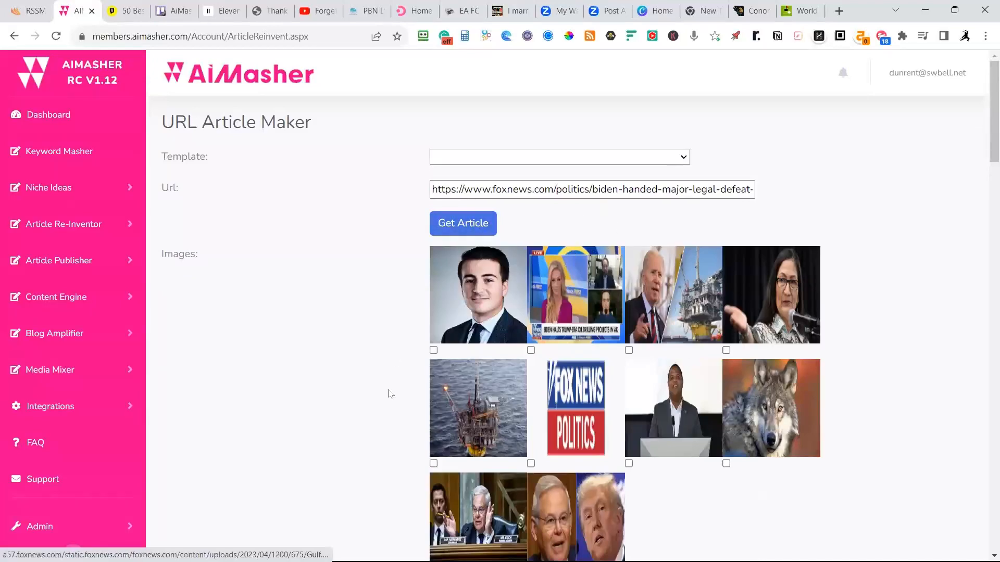
Look through the images and text retrieved from the Fox News article.
scroll(778, 448, "down", 1)
scroll(778, 448, "down", 3)
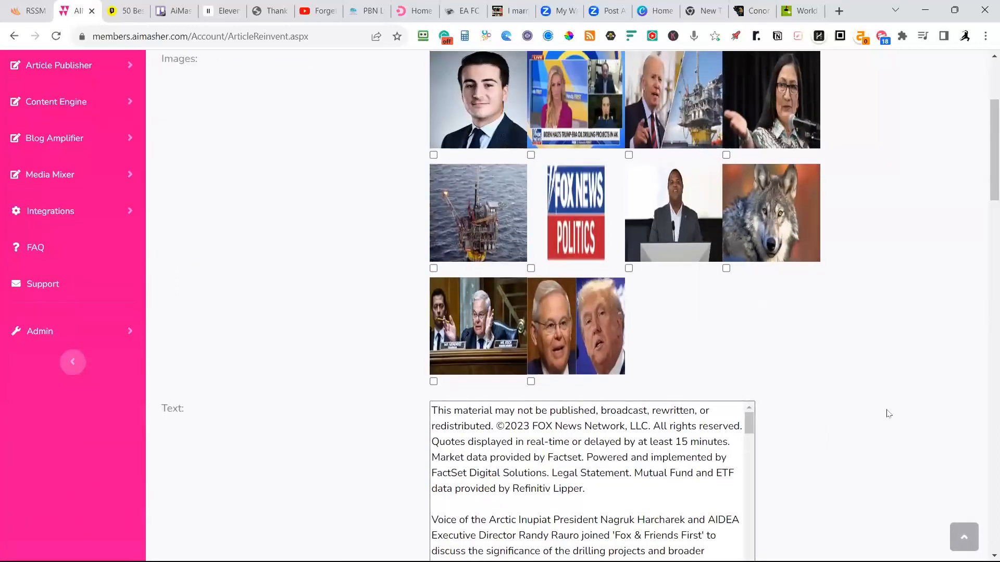
scroll(887, 412, "up", 4)
scroll(935, 415, "down", 4)
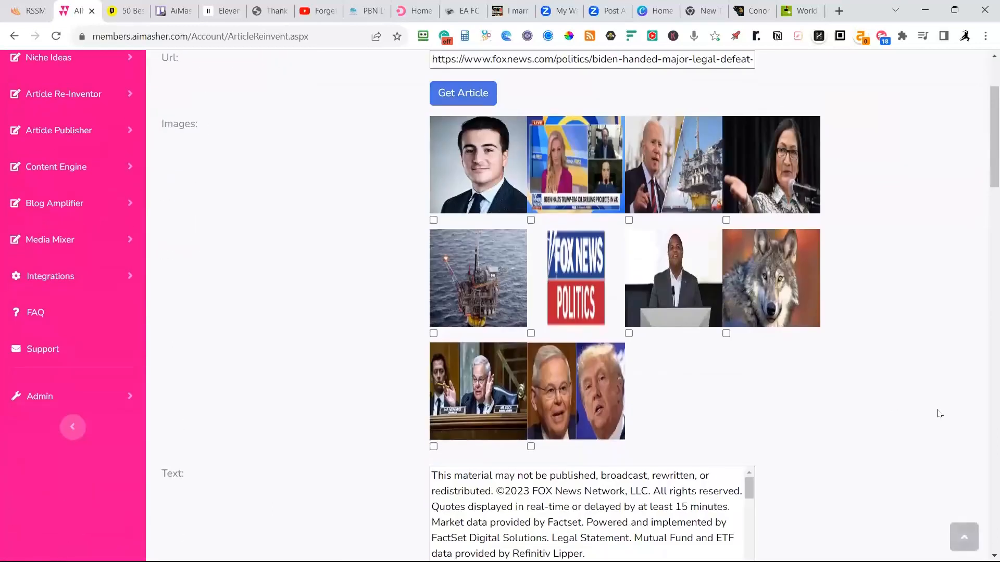
scroll(934, 423, "down", 2)
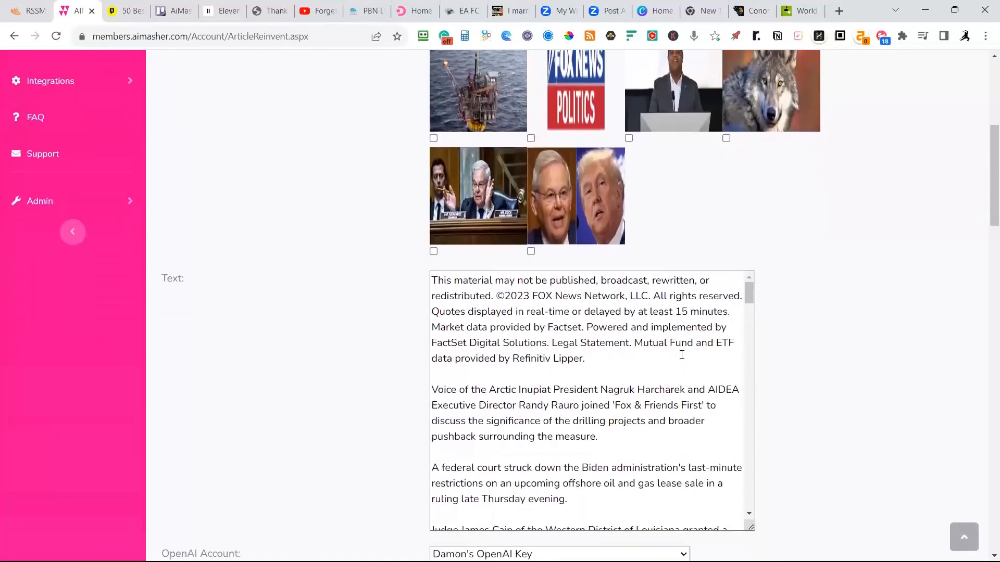
scroll(481, 301, "down", 1)
scroll(481, 301, "up", 1)
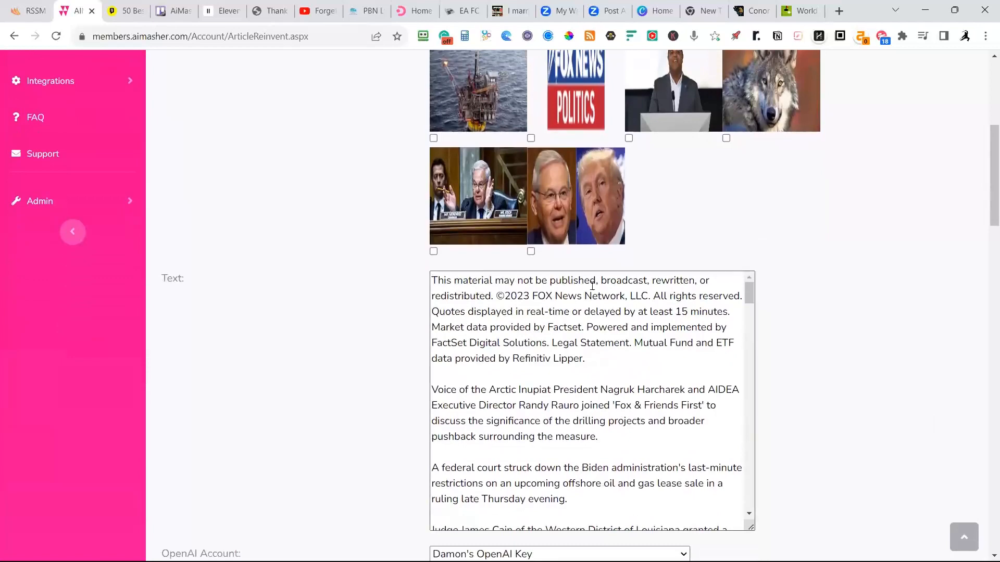
scroll(615, 368, "down", 10)
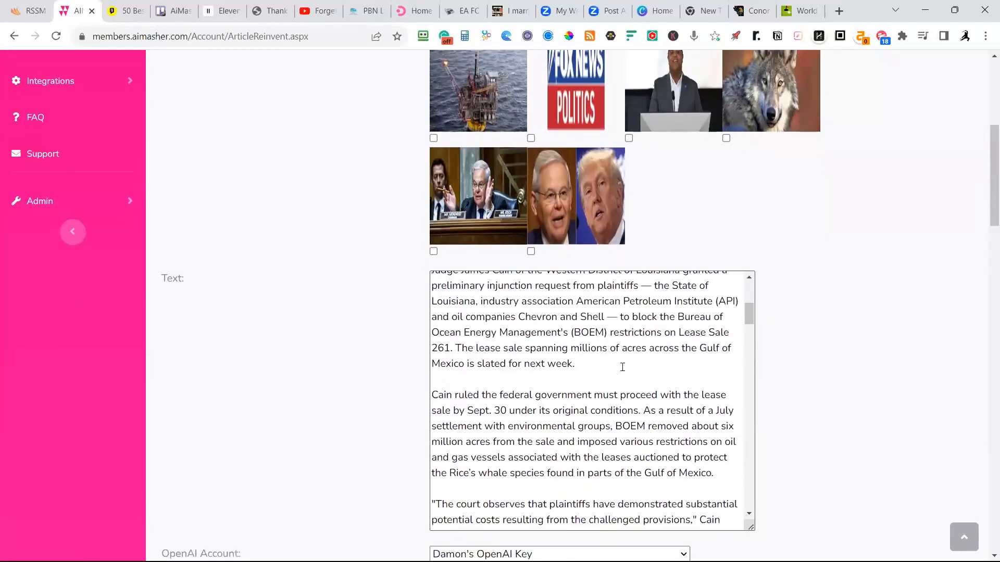
scroll(823, 371, "down", 3)
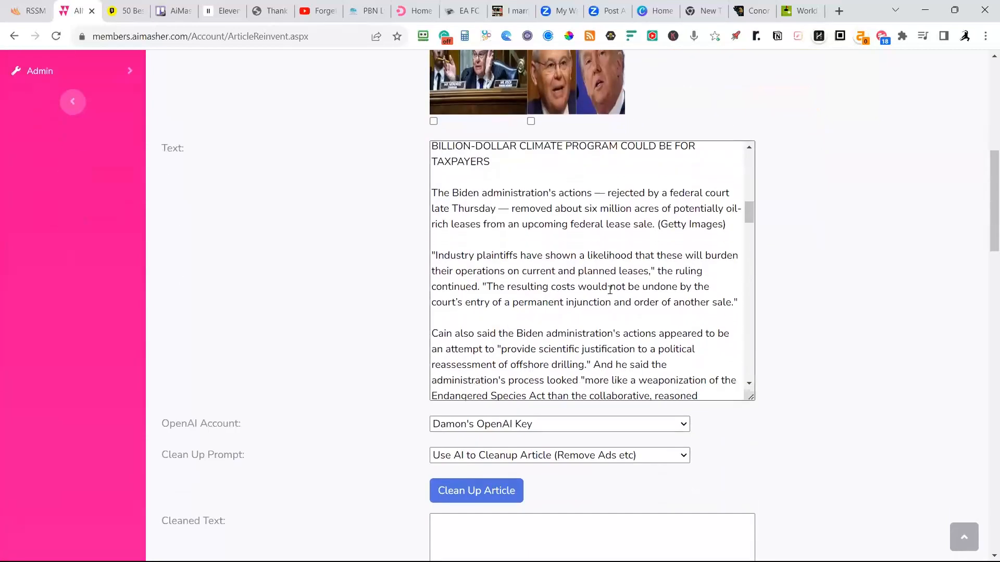
Clean up the retrieved article with the "Use AI to Cleanup Article (Remove Ads etc)" prompt.
scroll(866, 310, "down", 3)
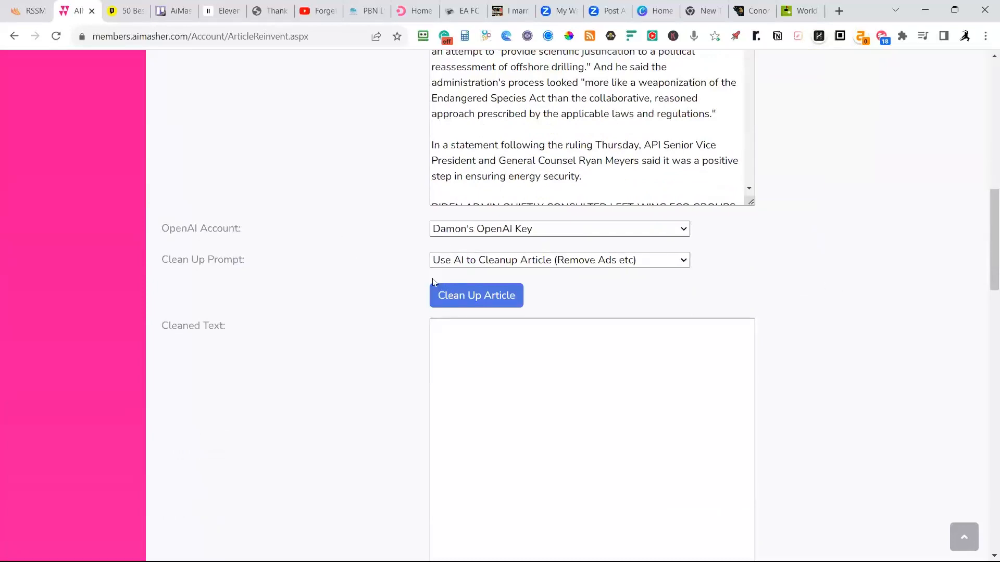
left_click(656, 264)
left_click(631, 275)
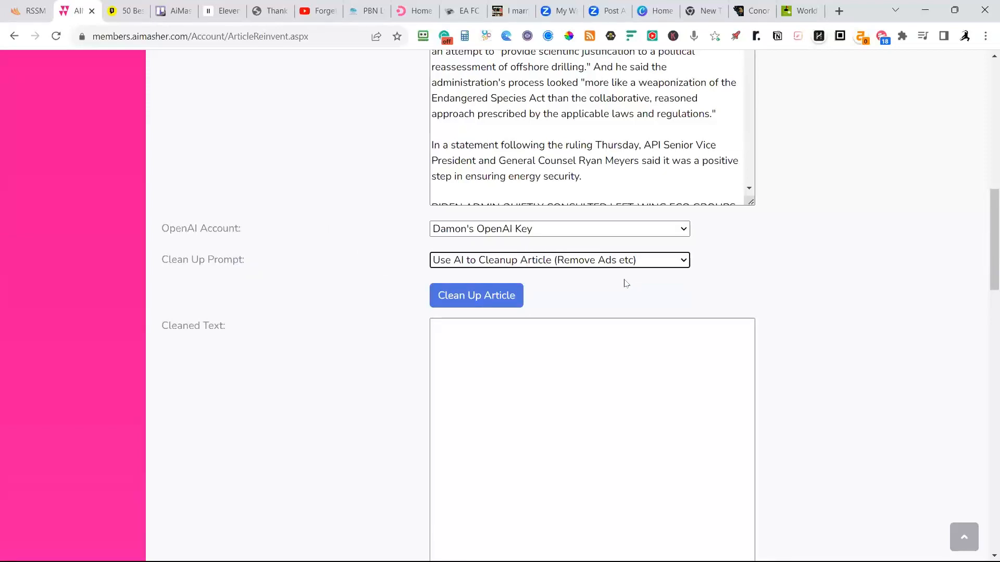
left_click(484, 298)
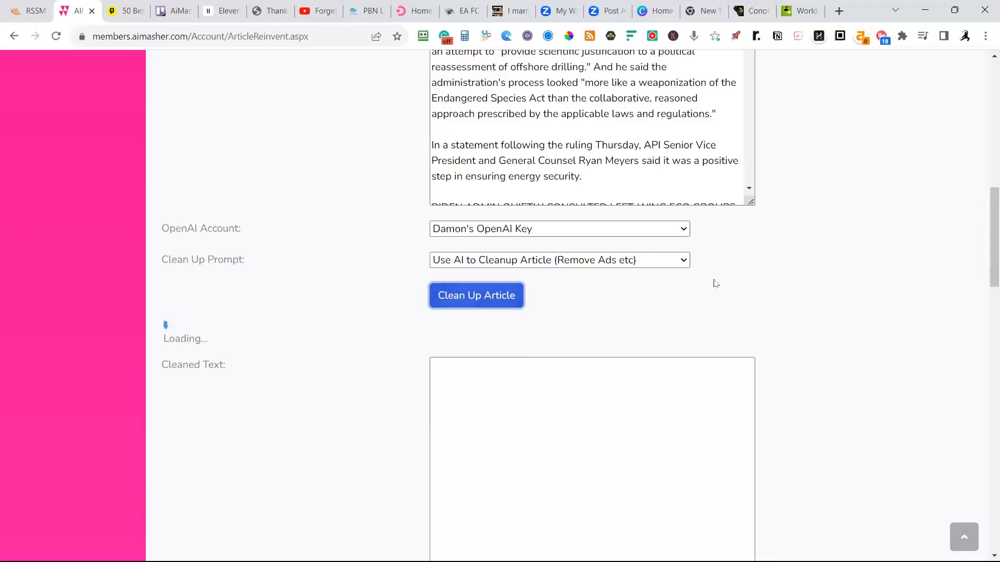
Read through the original retrieved text for embedded headlines, app promotions and newsletter lines that the cleanup should remove.
scroll(689, 153, "down", 3)
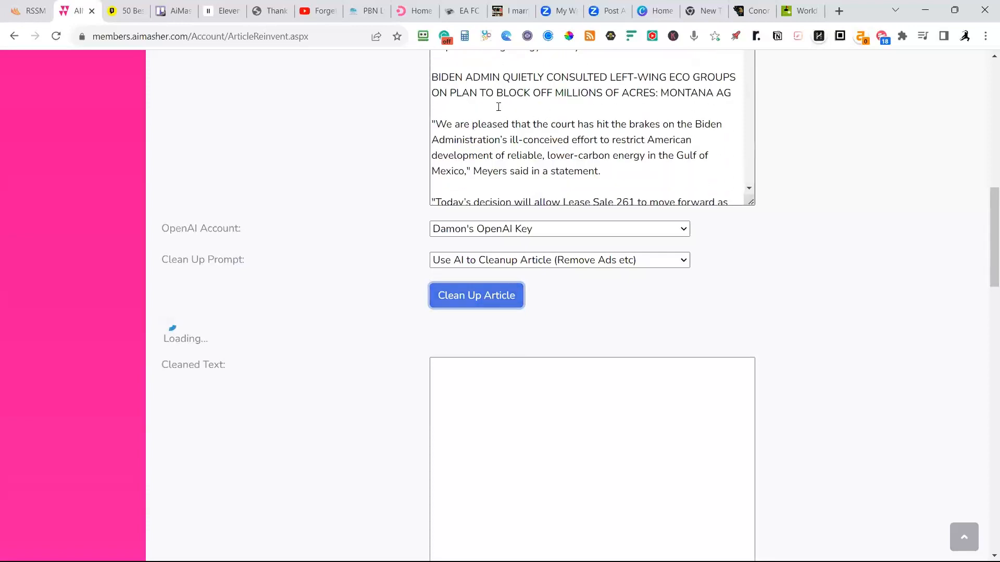
scroll(593, 96, "down", 10)
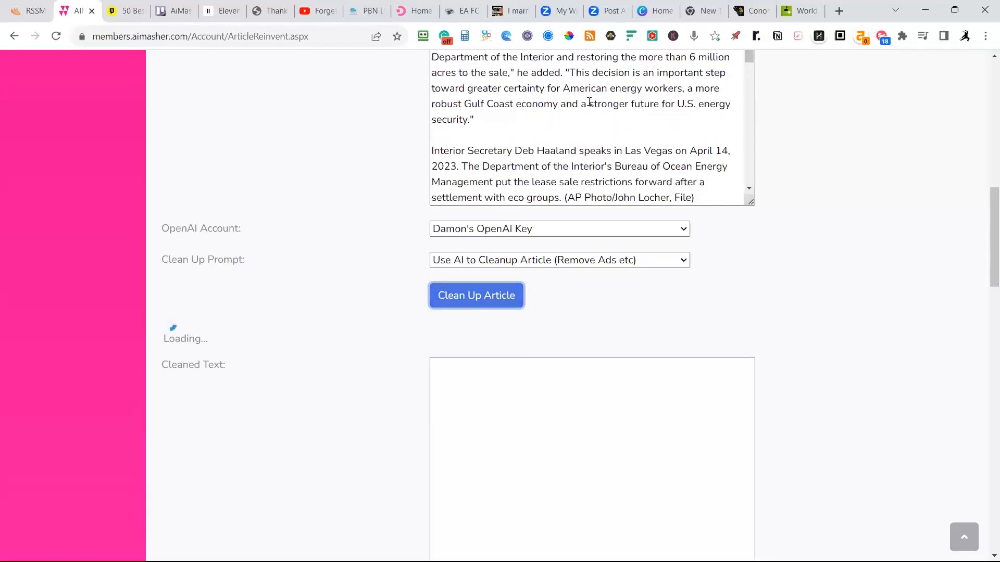
scroll(588, 99, "down", 8)
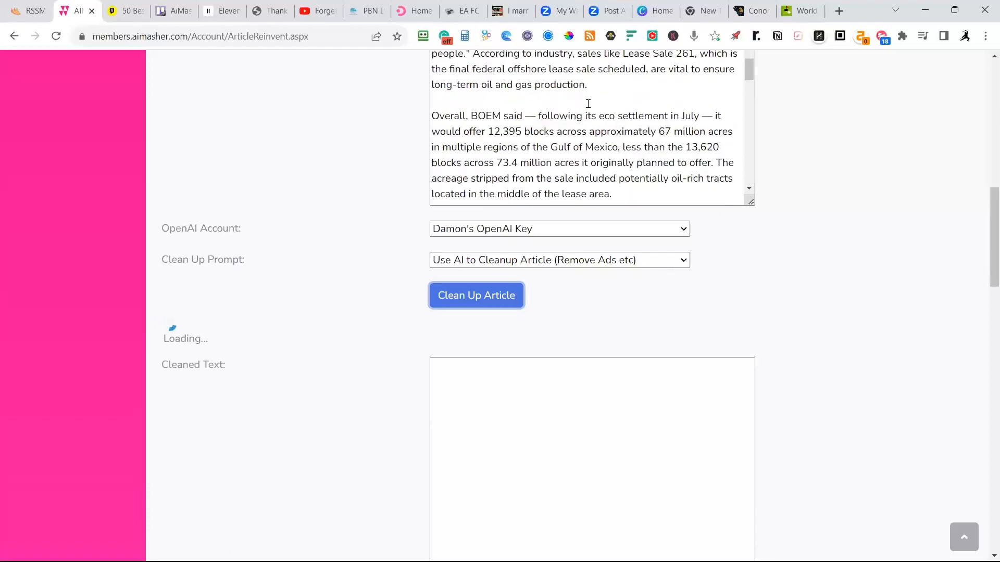
scroll(588, 104, "down", 5)
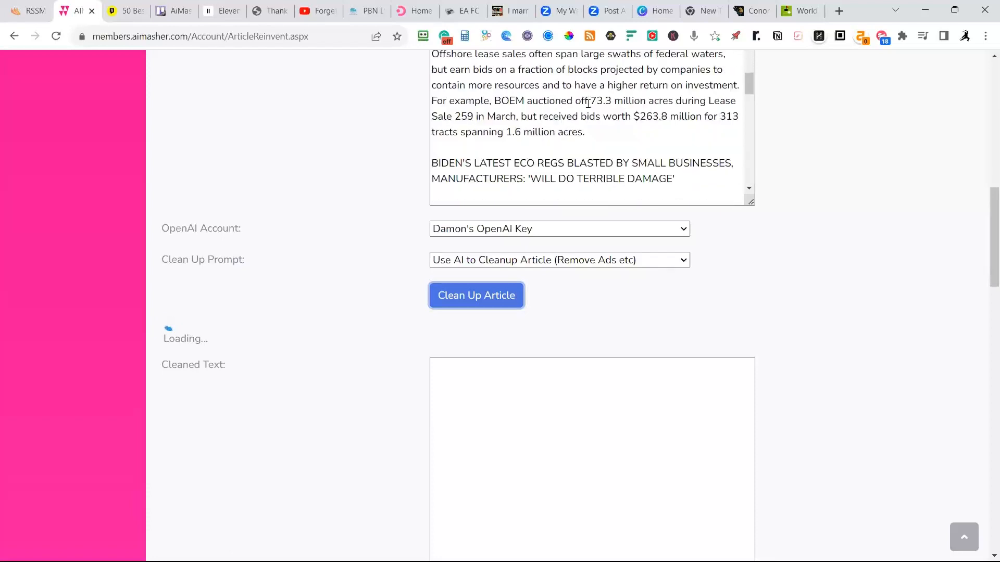
scroll(588, 104, "down", 3)
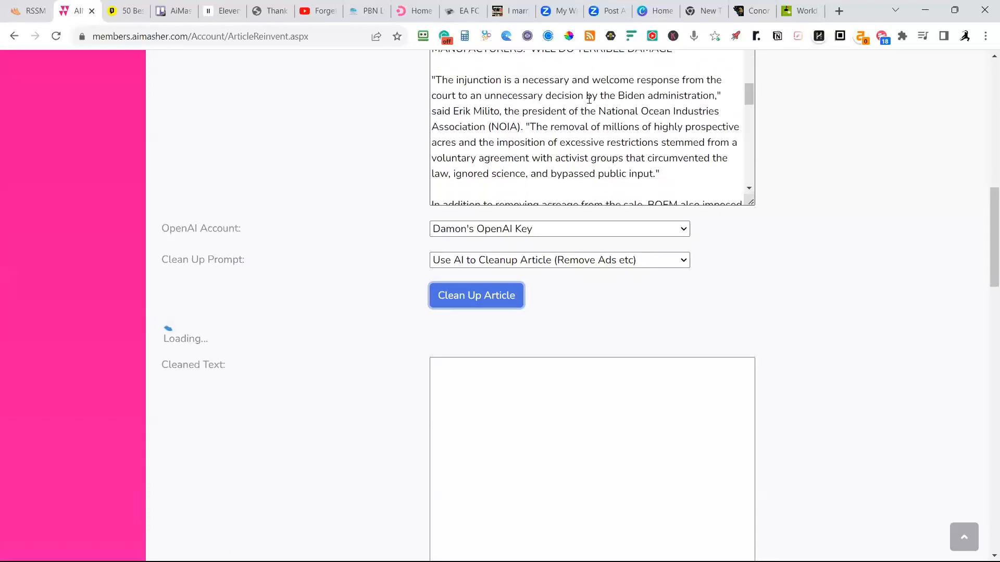
scroll(589, 99, "up", 3)
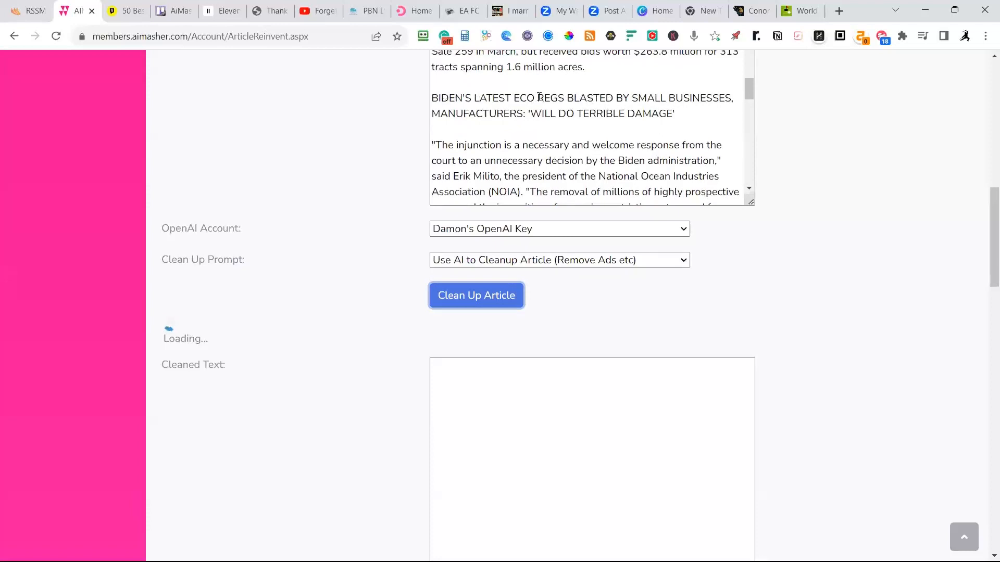
scroll(547, 104, "down", 12)
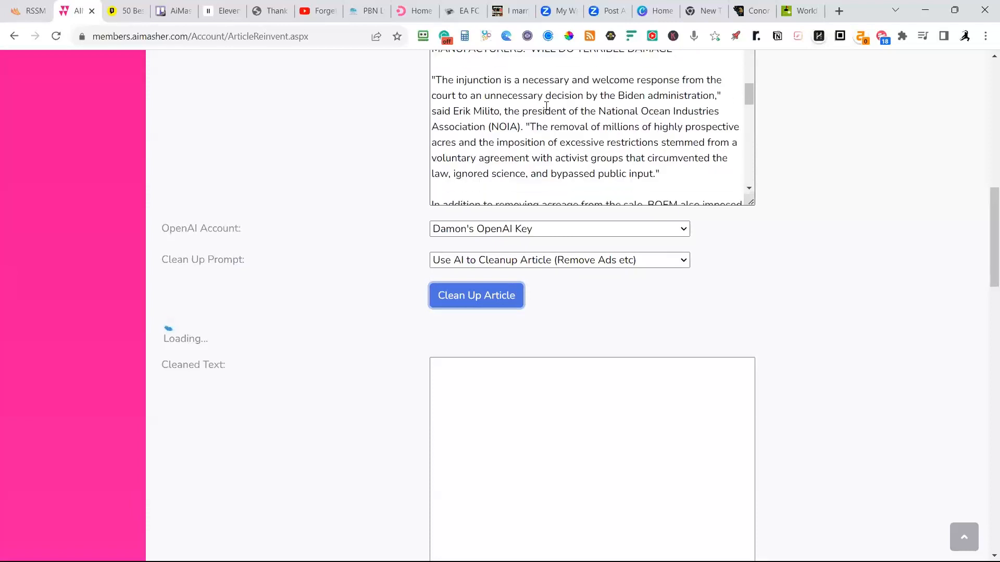
scroll(556, 108, "down", 1)
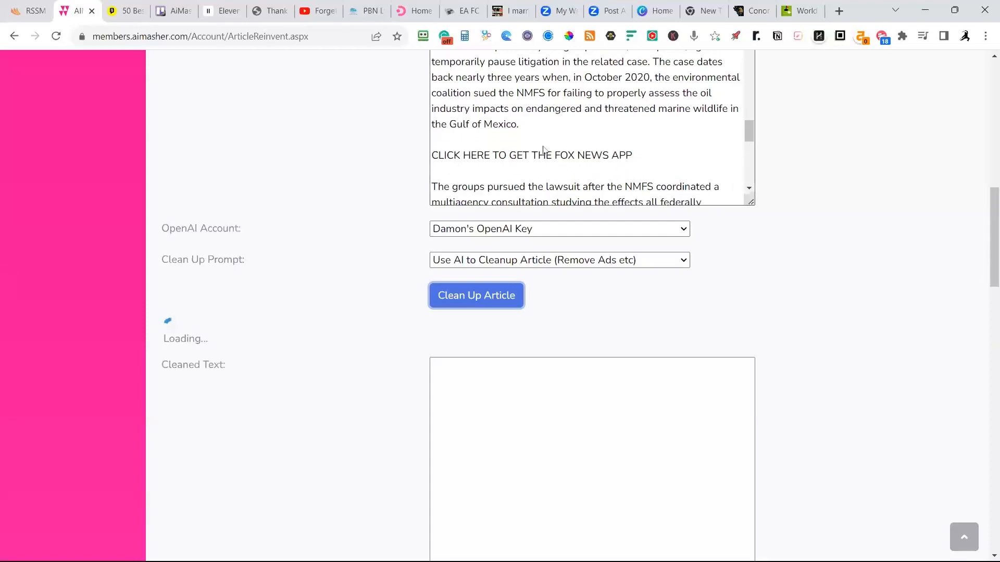
scroll(641, 123, "down", 3)
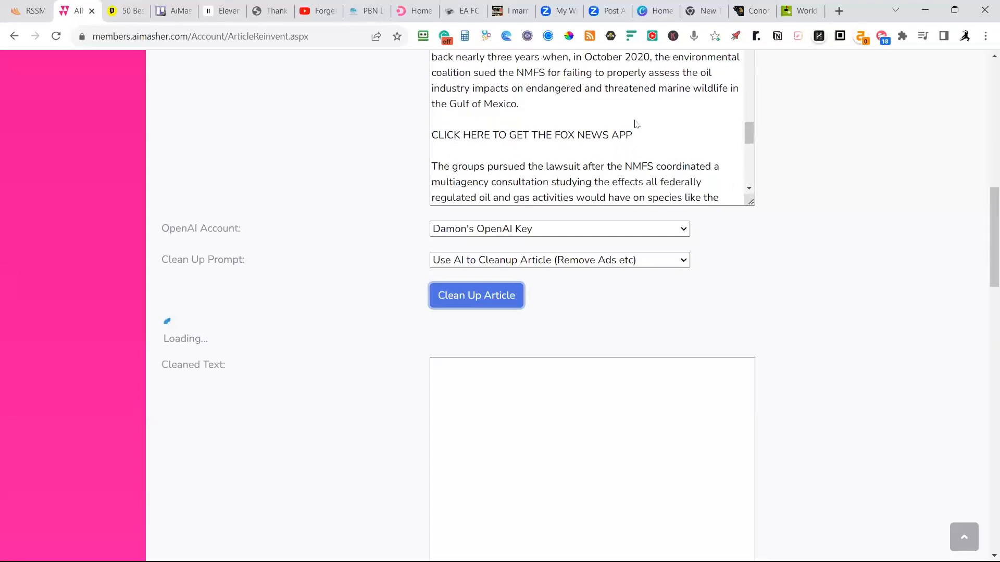
scroll(642, 122, "down", 3)
scroll(646, 117, "up", 2)
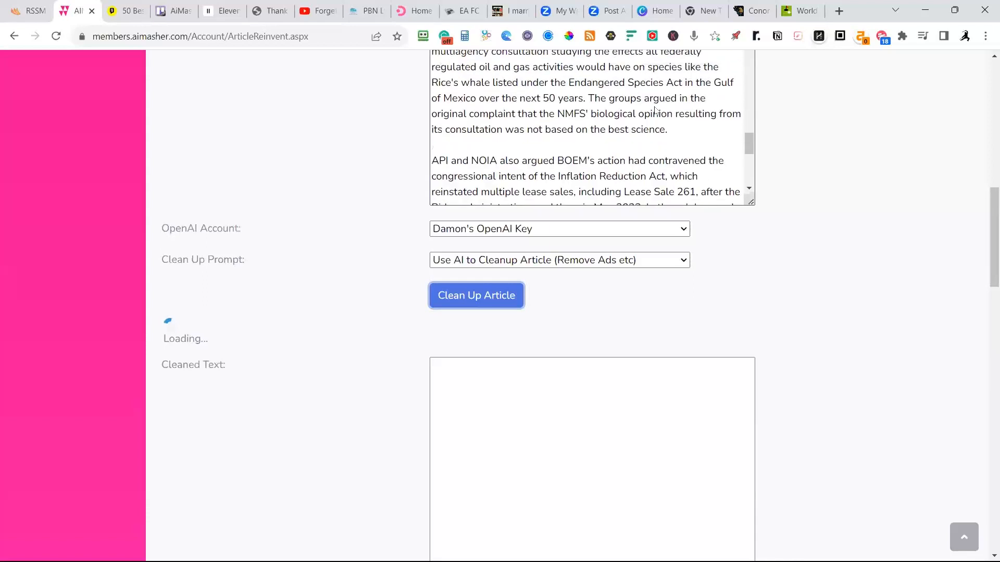
scroll(655, 108, "down", 5)
scroll(655, 108, "up", 1)
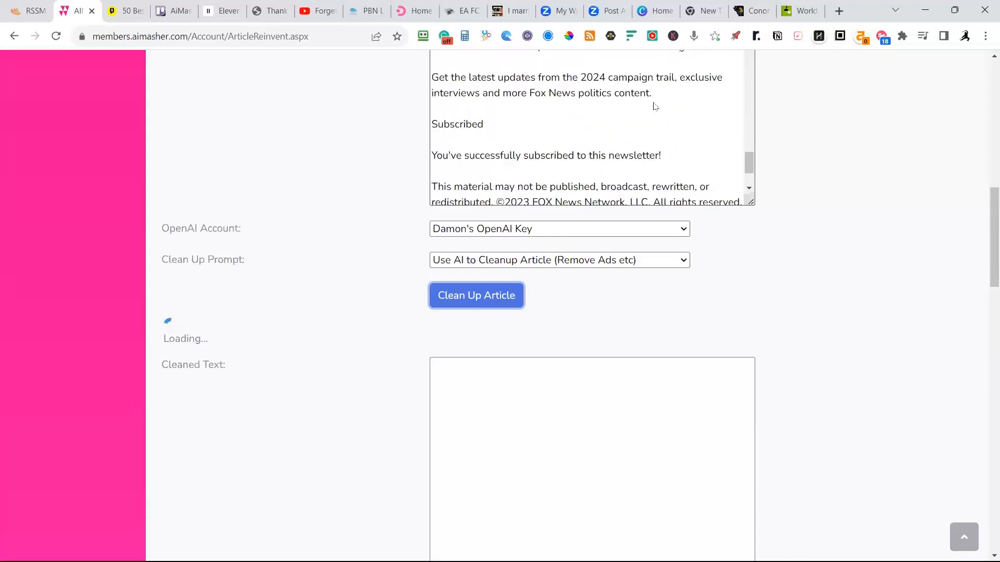
scroll(655, 107, "up", 1)
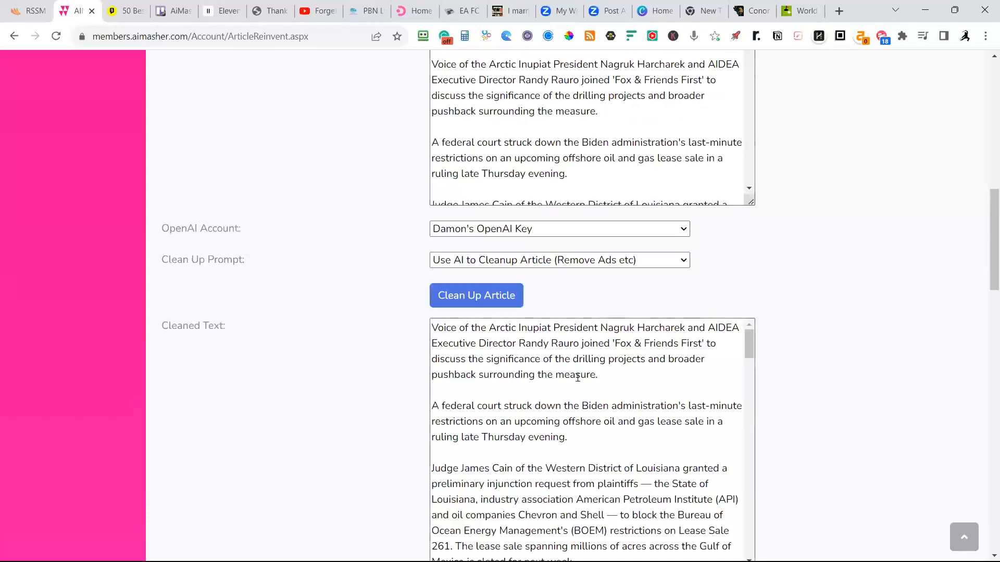
Read through the cleaned article text to its end, checking for leftover ads, promotions and other non-article lines.
scroll(576, 387, "down", 2)
scroll(797, 370, "down", 1)
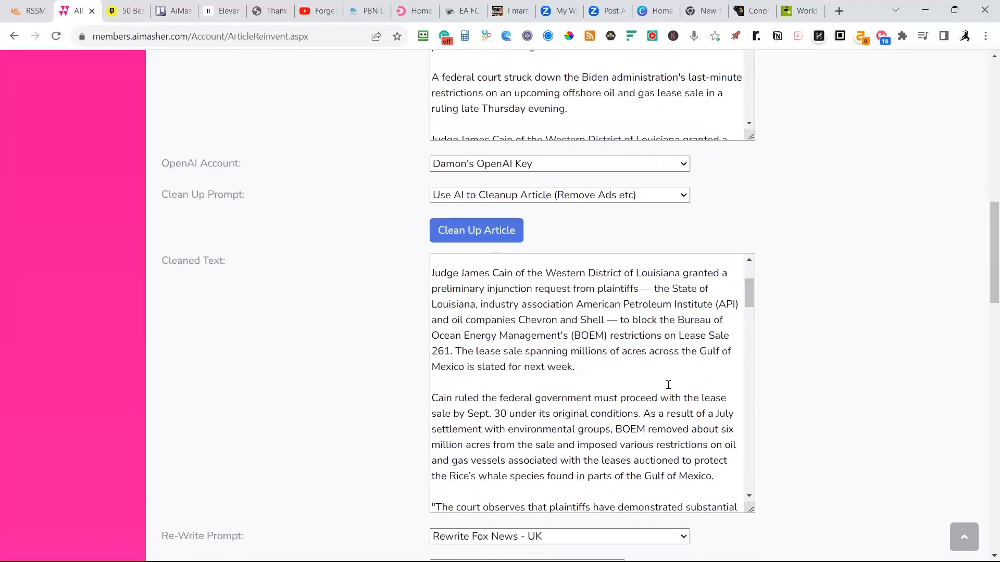
scroll(668, 384, "down", 1)
scroll(643, 372, "down", 4)
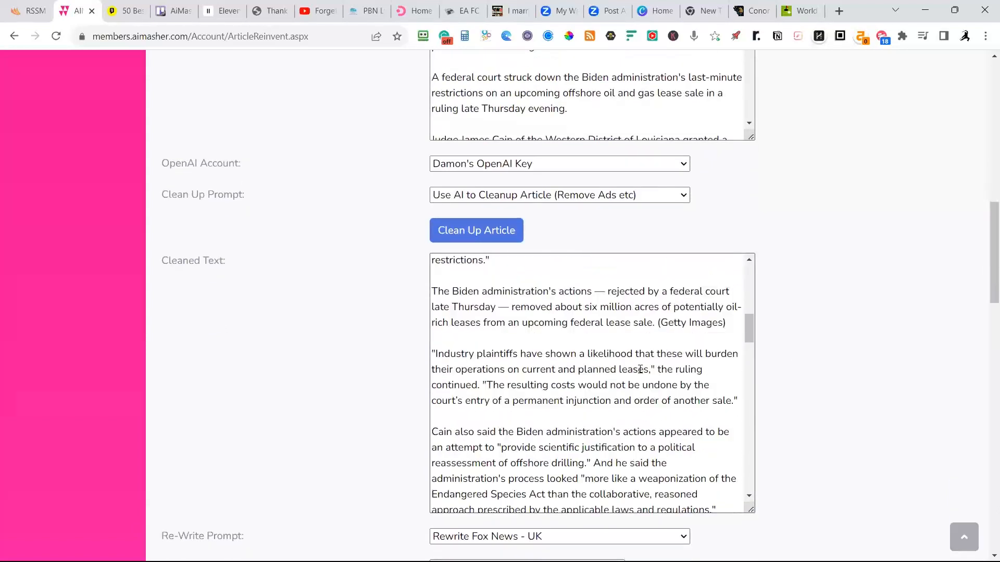
scroll(640, 368, "down", 3)
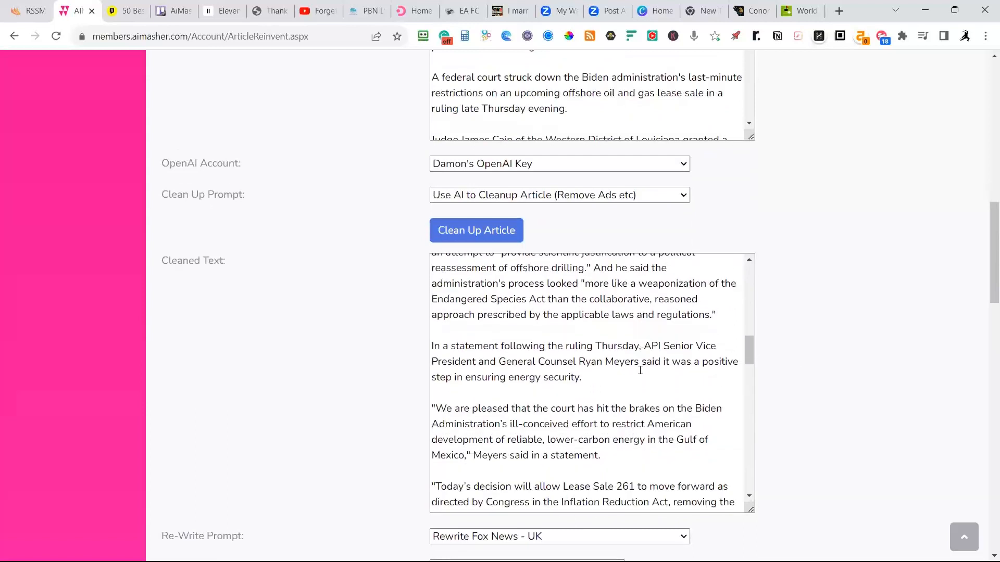
scroll(640, 371, "down", 5)
scroll(644, 371, "down", 3)
scroll(653, 368, "down", 4)
scroll(655, 368, "down", 7)
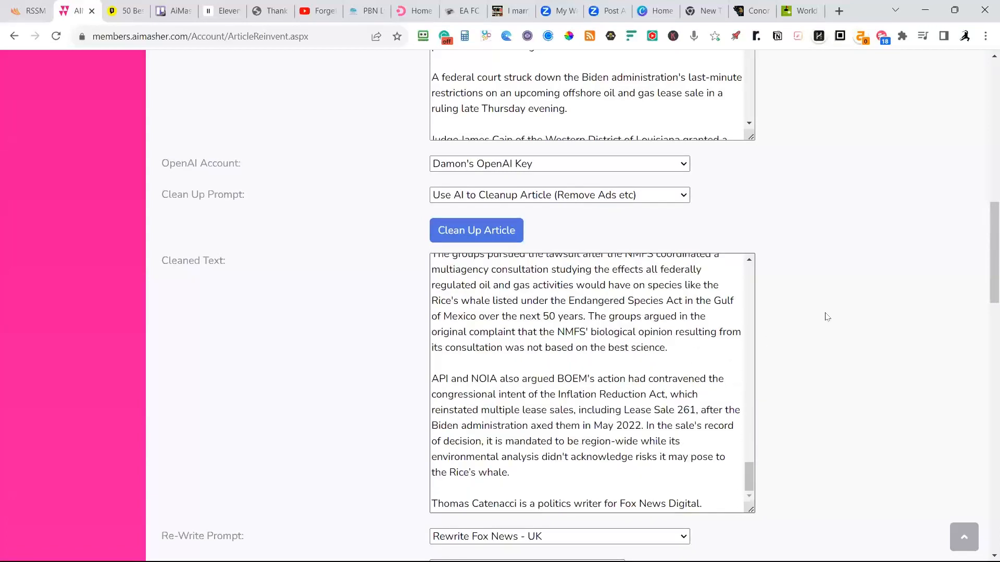
Delete the author credit line at the end of the cleaned text, along with the blank lines before it.
scroll(826, 317, "down", 3)
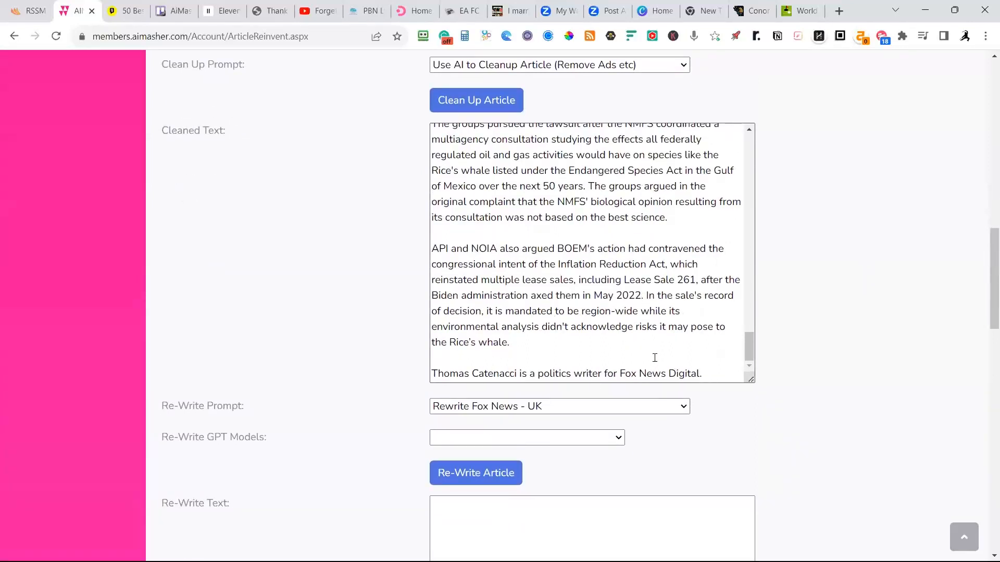
scroll(661, 422, "down", 1)
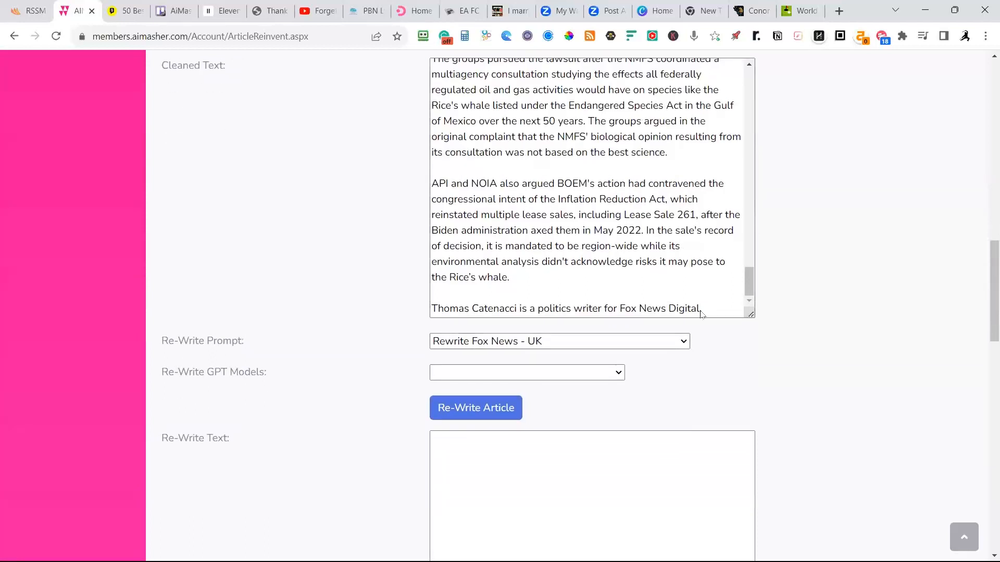
left_click_drag(714, 316, 422, 295)
key("BackSpace")
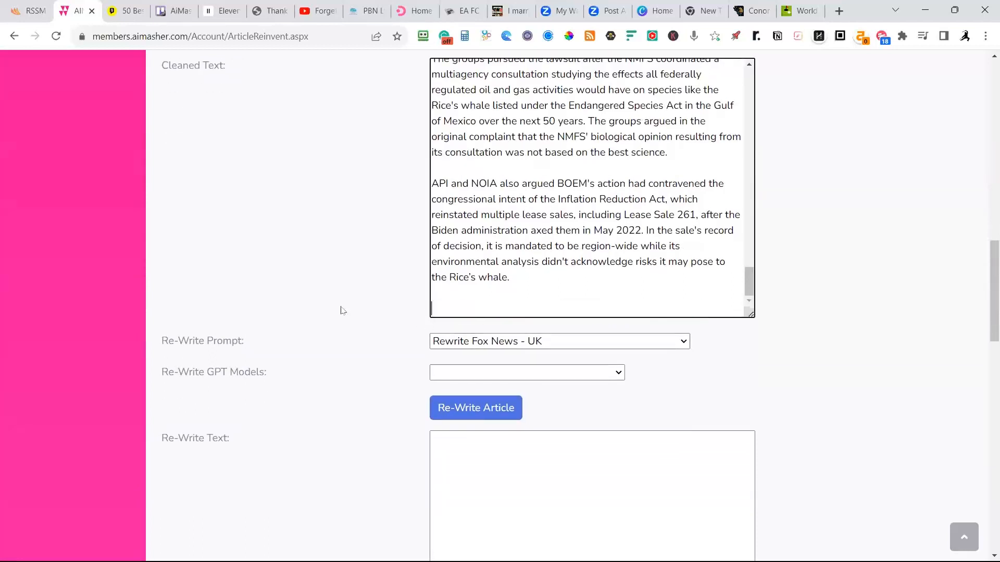
key("BackSpace")
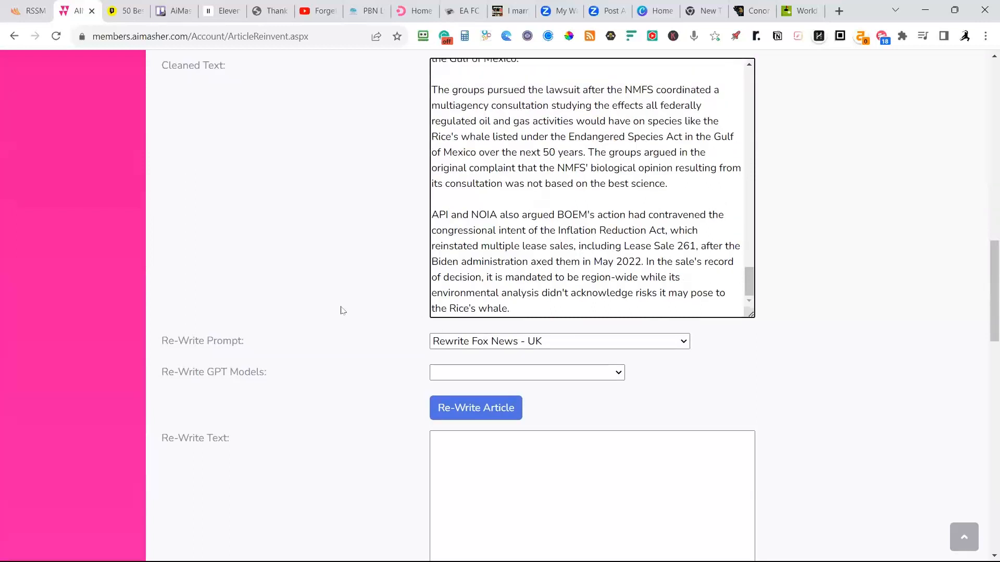
Set the re-write prompt to "Rewrite The Guardian - USA" and open the list of GPT models for the rewrite.
scroll(833, 245, "down", 1)
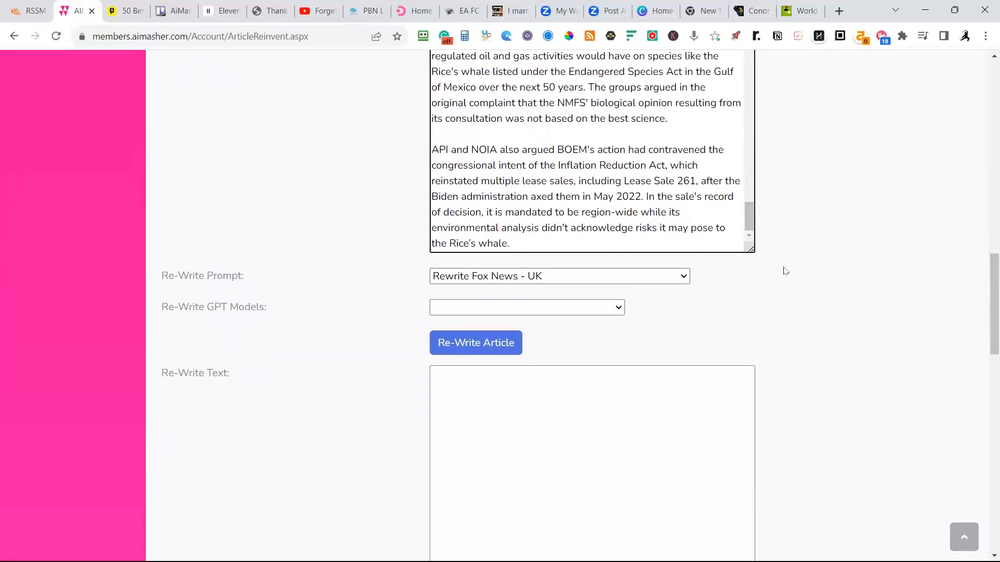
left_click(578, 278)
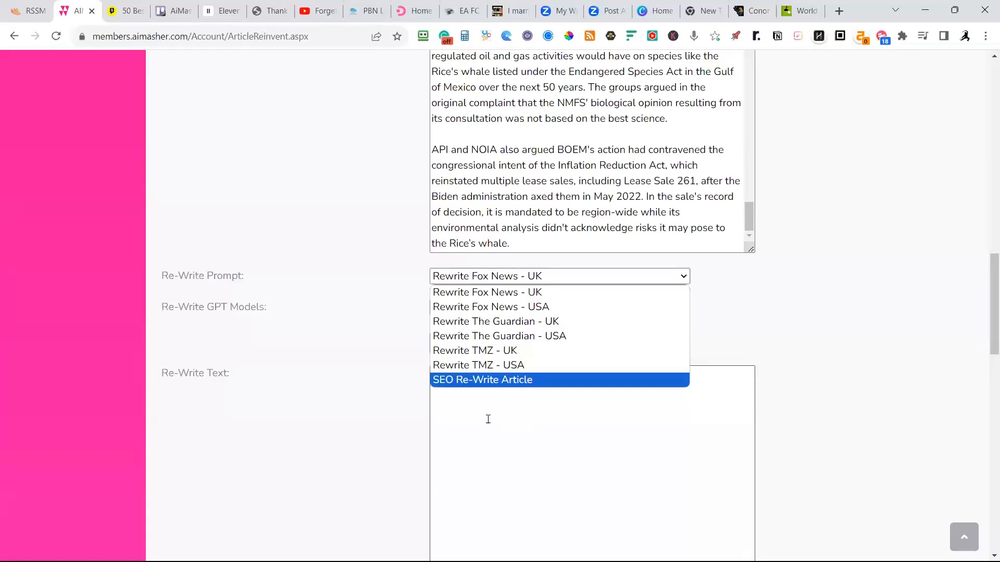
left_click(499, 337)
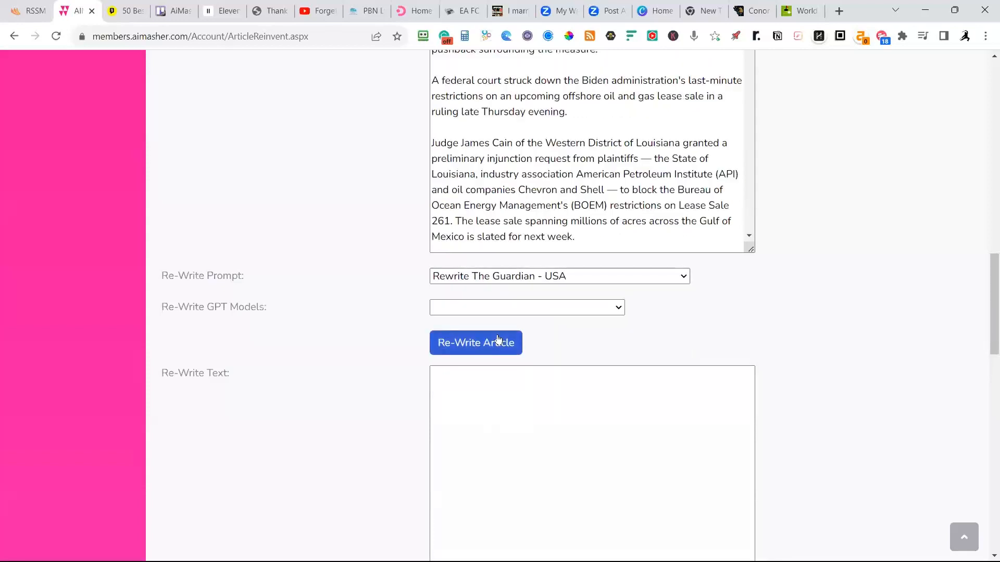
left_click(484, 308)
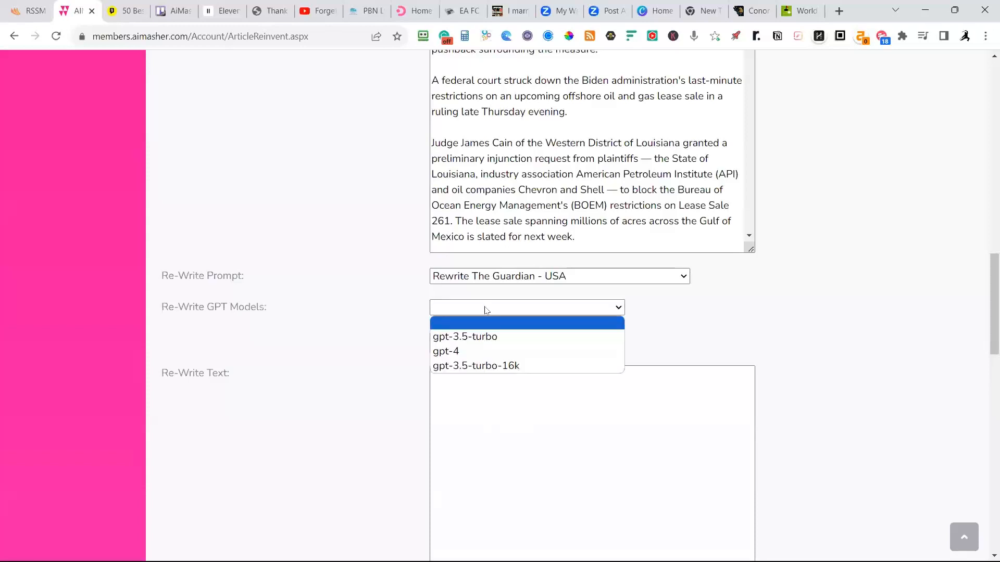
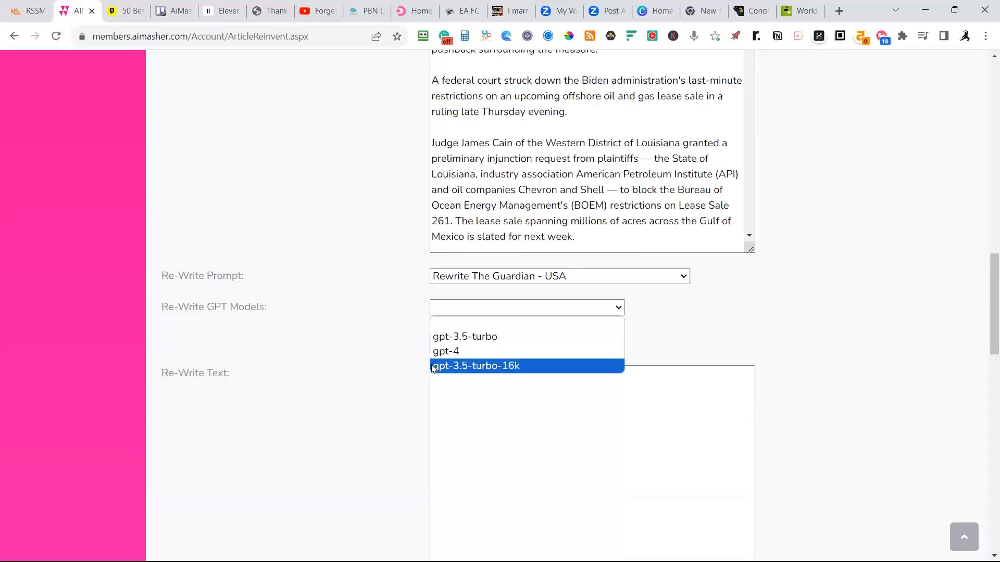
Open the Estimated Open AI Costs page and look over the logged entries by type, model and cost.
scroll(848, 266, "up", 15)
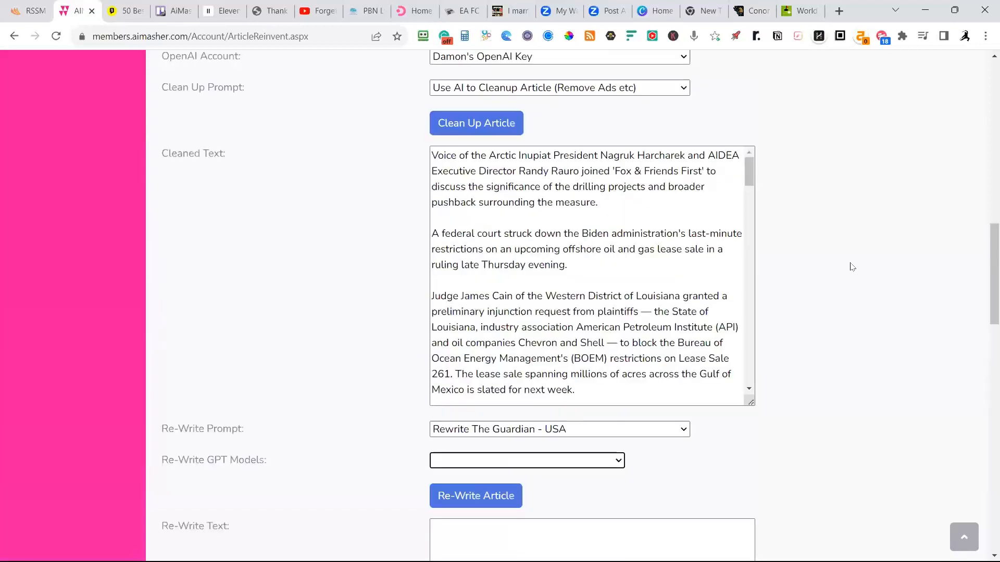
scroll(840, 230, "up", 3)
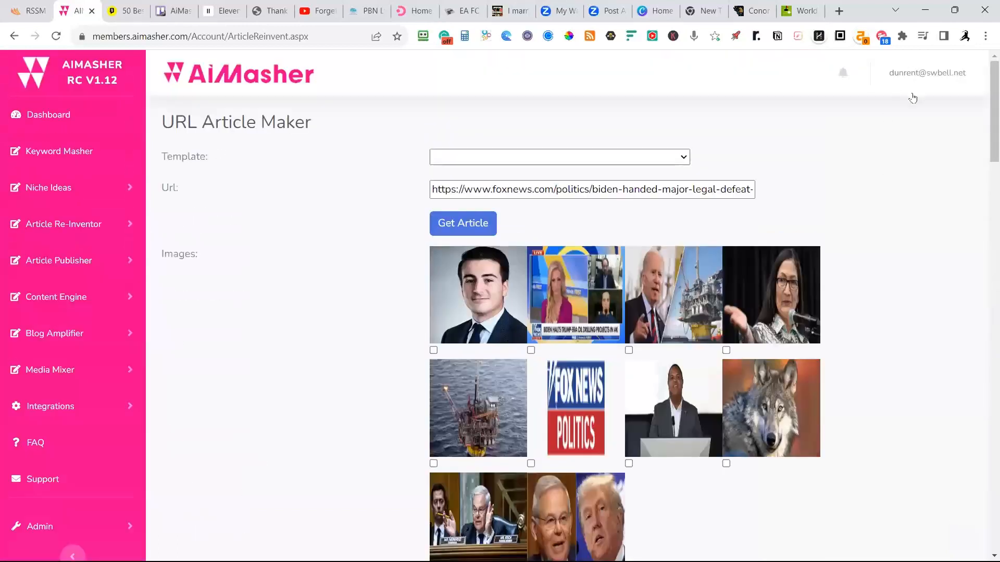
left_click(913, 78)
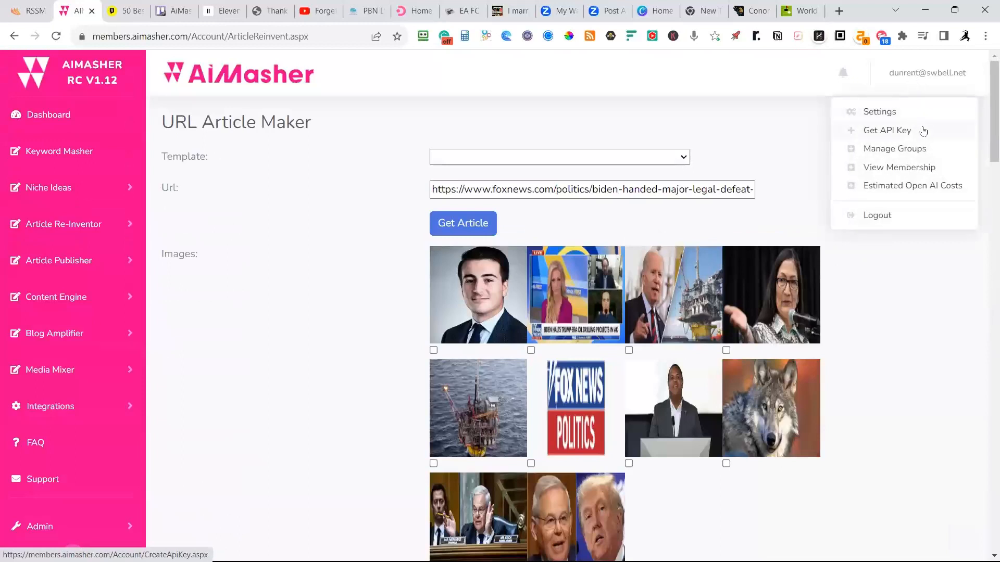
left_click(916, 194)
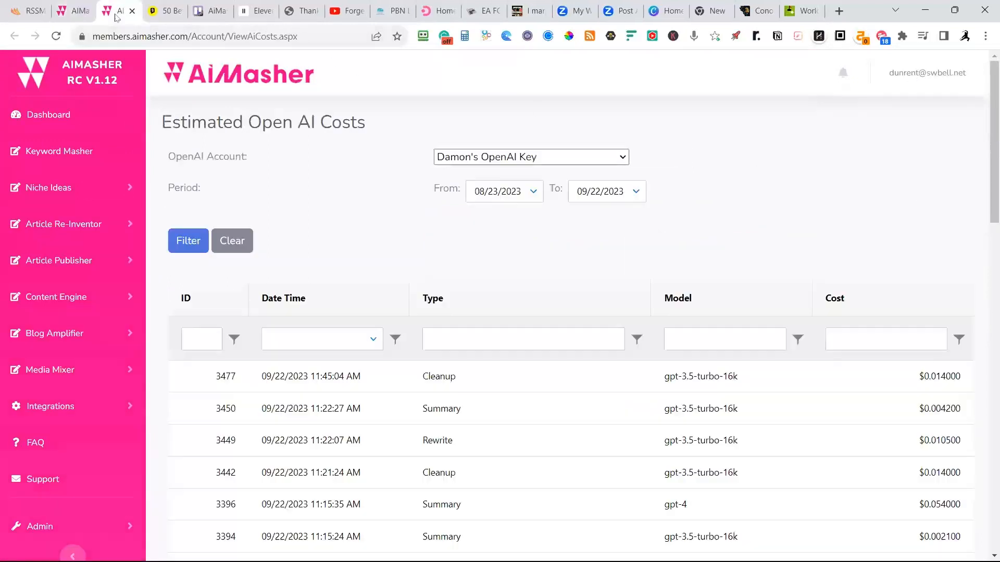
scroll(573, 174, "down", 6)
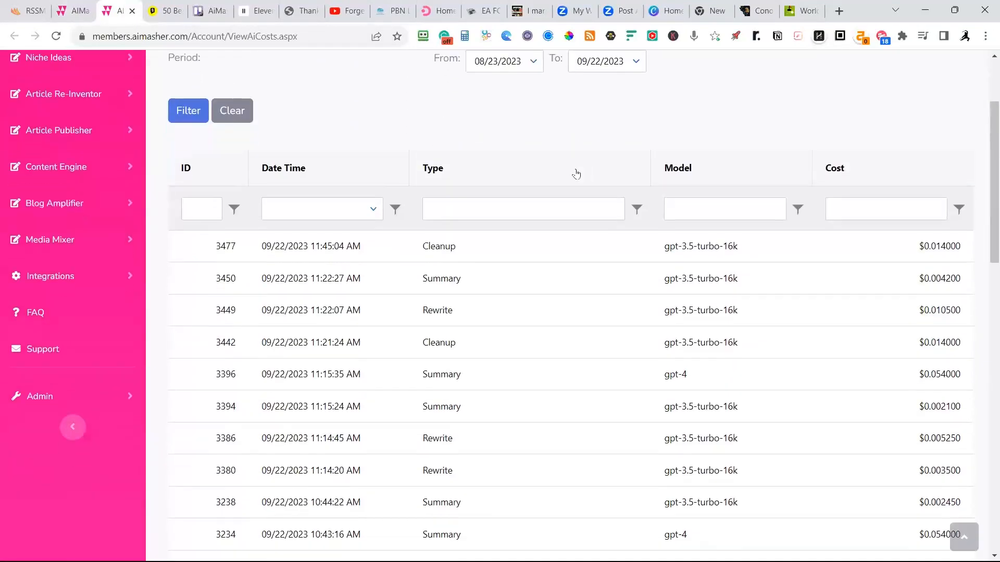
scroll(607, 182, "down", 4)
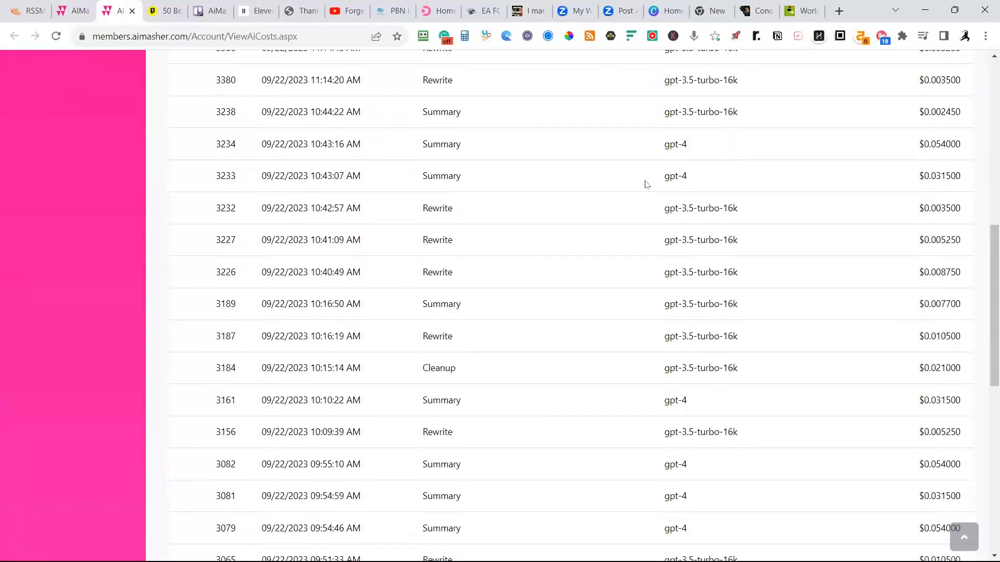
scroll(645, 181, "up", 10)
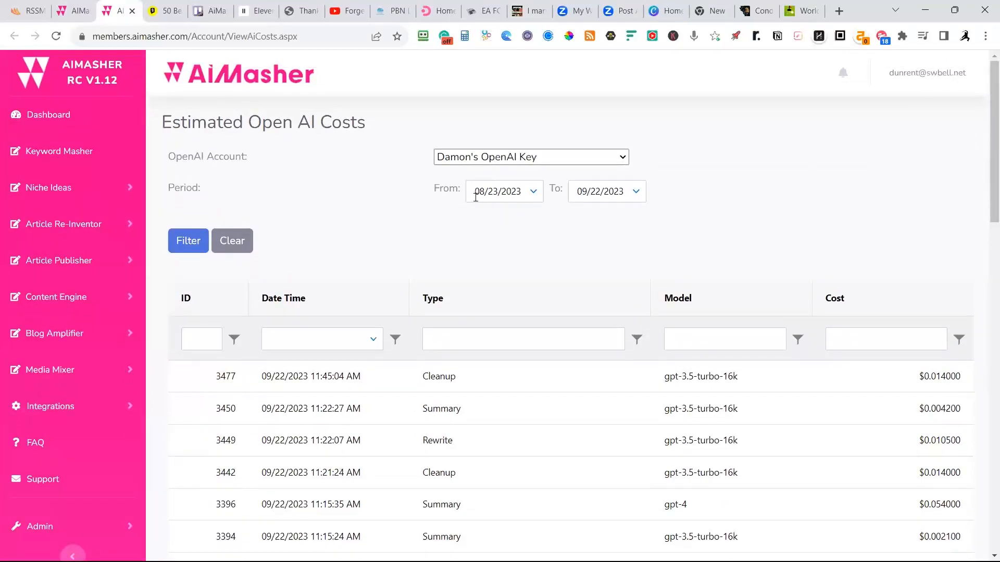
Set the start of the cost period to September 20, 2023 and filter the estimated costs.
left_click(532, 192)
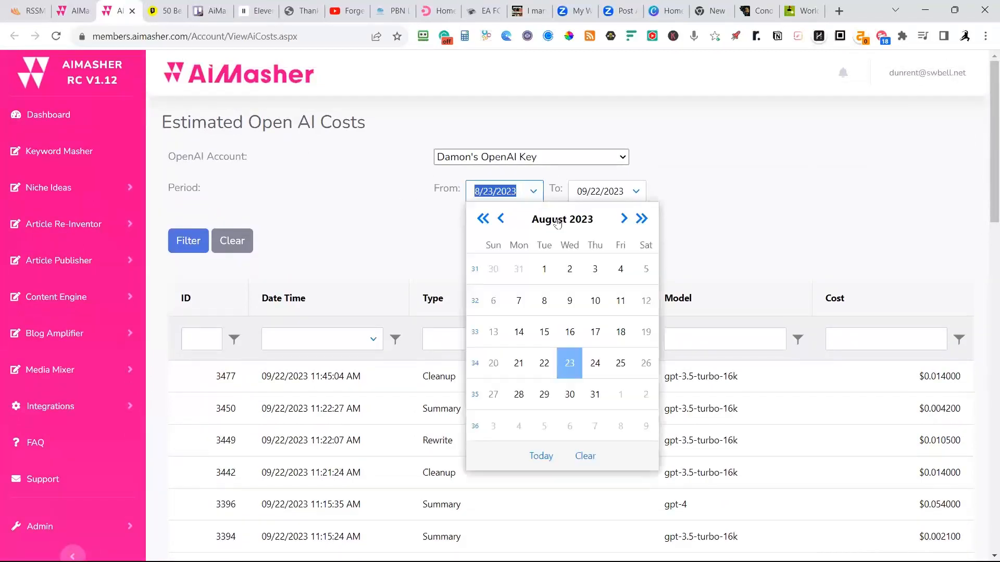
left_click(624, 219)
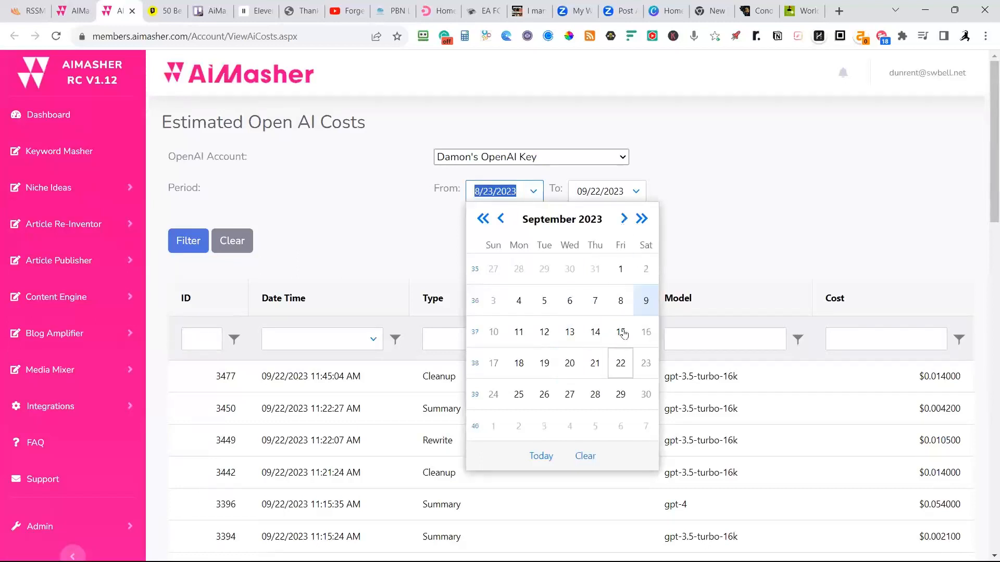
left_click(570, 369)
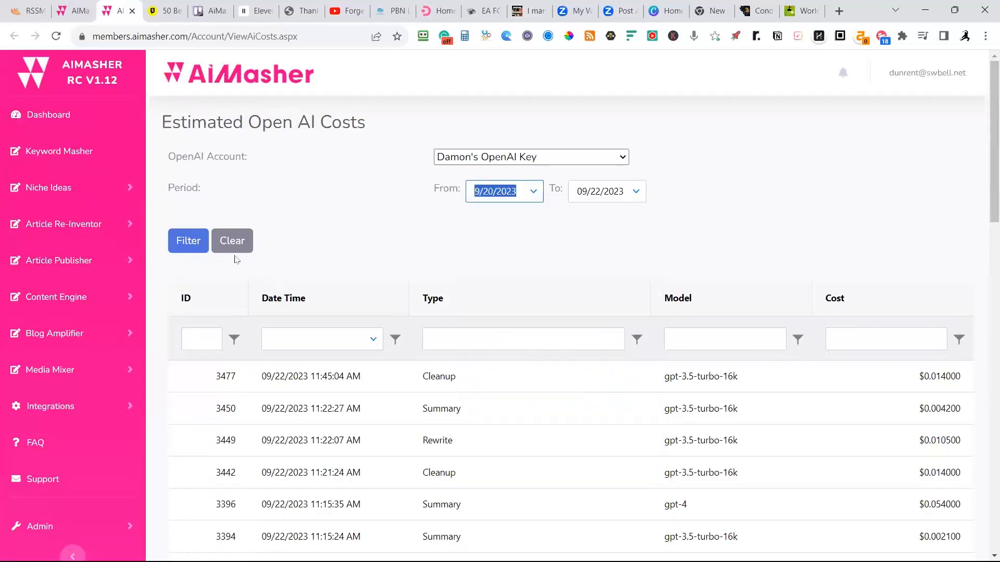
left_click(183, 246)
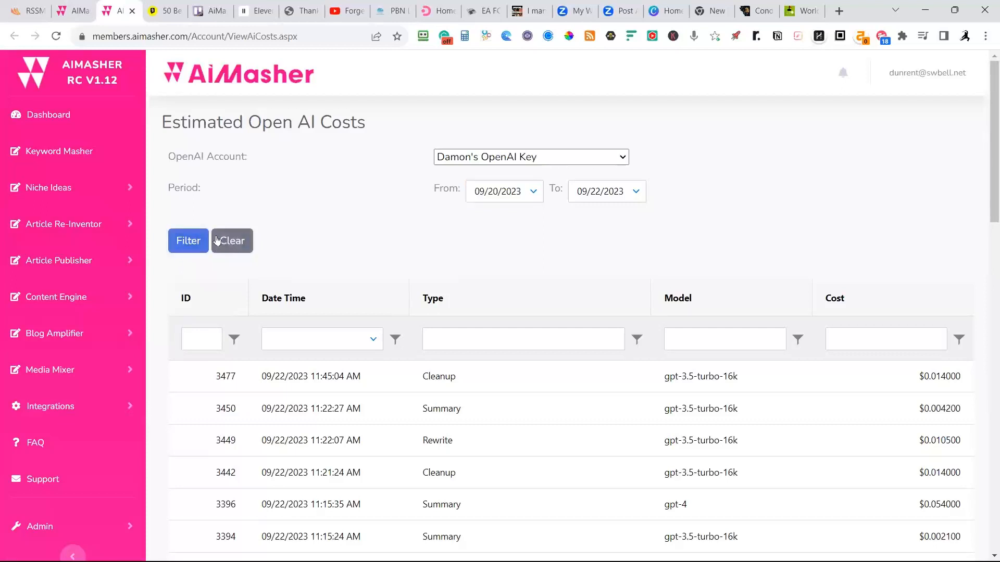
Look through the filtered cost entries down to the total at the end of the list.
scroll(268, 235, "down", 3)
scroll(296, 238, "down", 4)
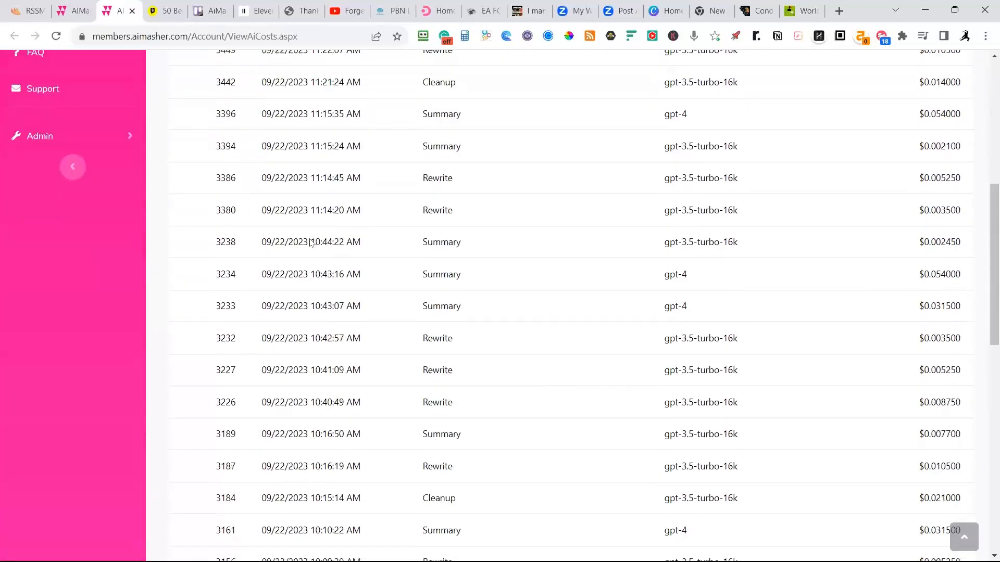
scroll(311, 243, "down", 10)
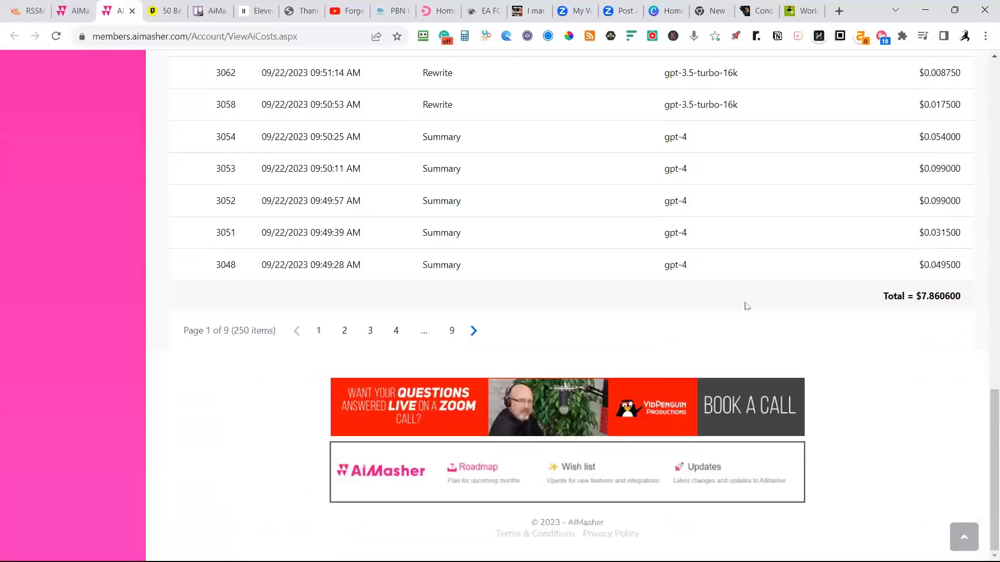
scroll(985, 327, "up", 1)
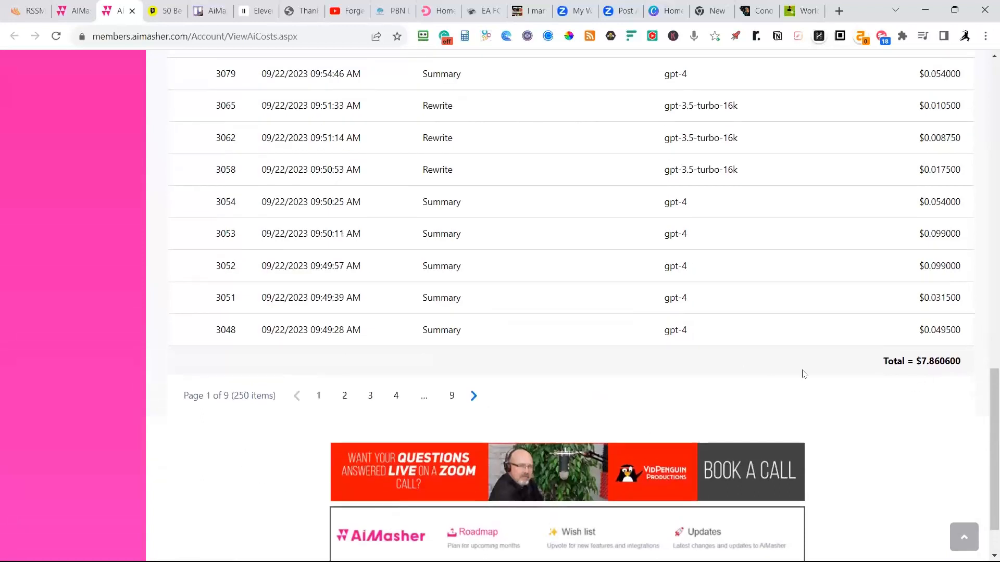
scroll(504, 399, "up", 4)
scroll(504, 400, "up", 10)
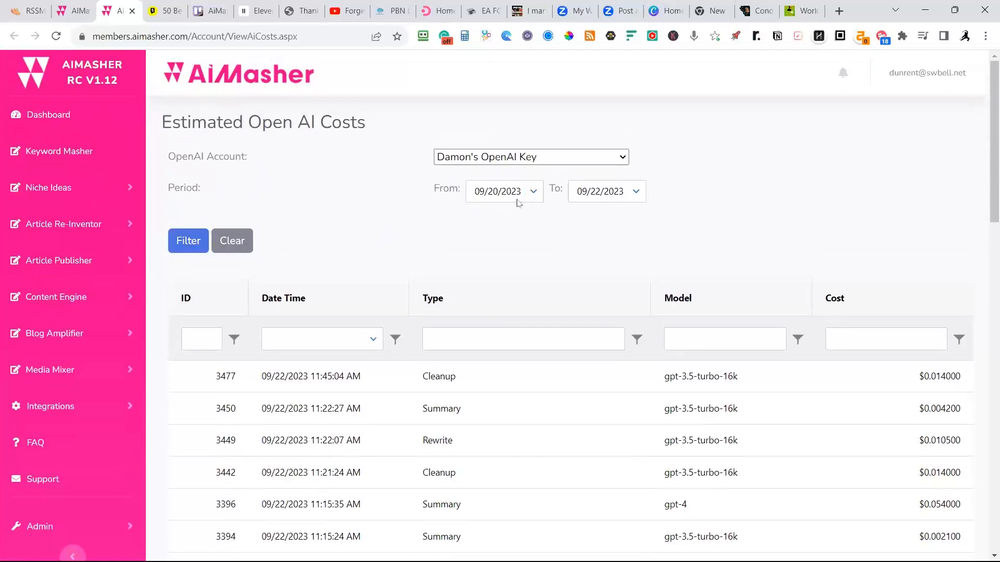
Examine the oldest entries on page 9 of the cost list, comparing gpt-3.5-turbo-16k and gpt-4 costs with the overall total.
scroll(401, 371, "down", 15)
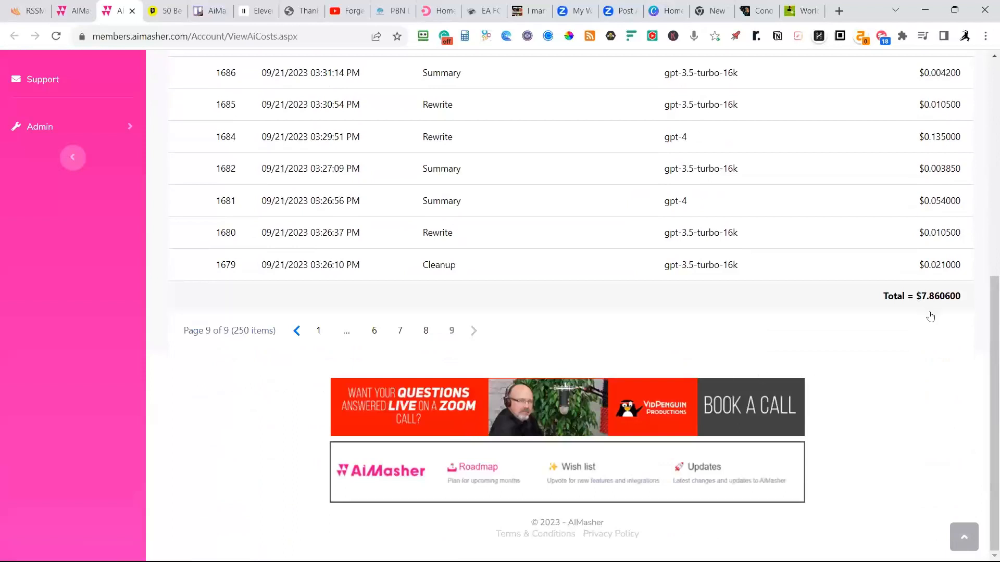
scroll(928, 315, "up", 4)
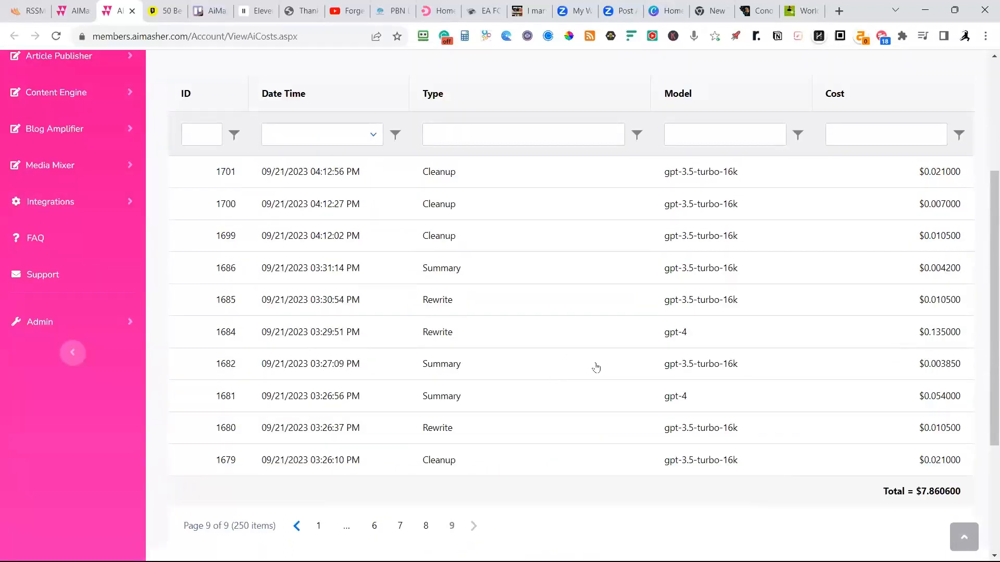
scroll(433, 411, "up", 4)
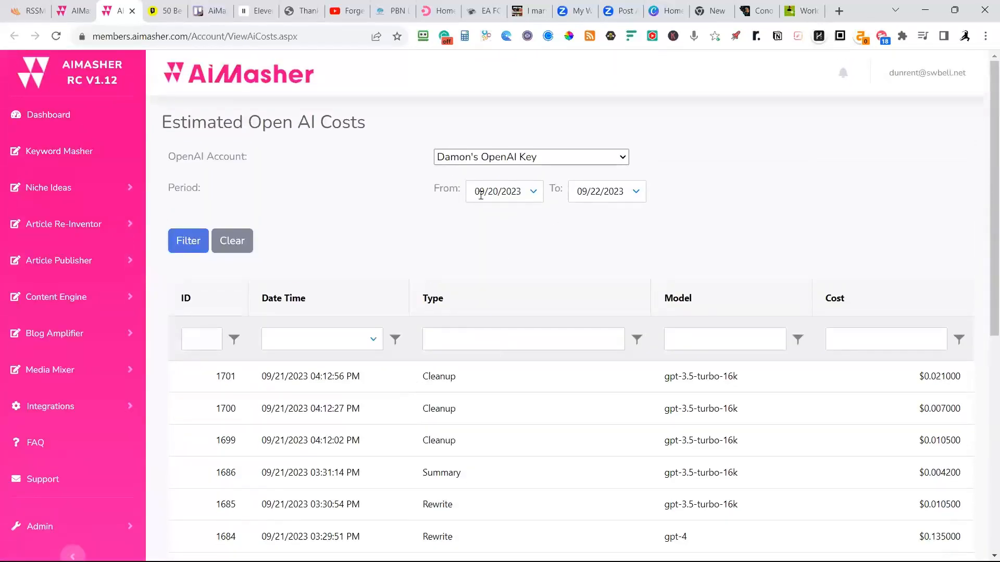
scroll(646, 234, "down", 8)
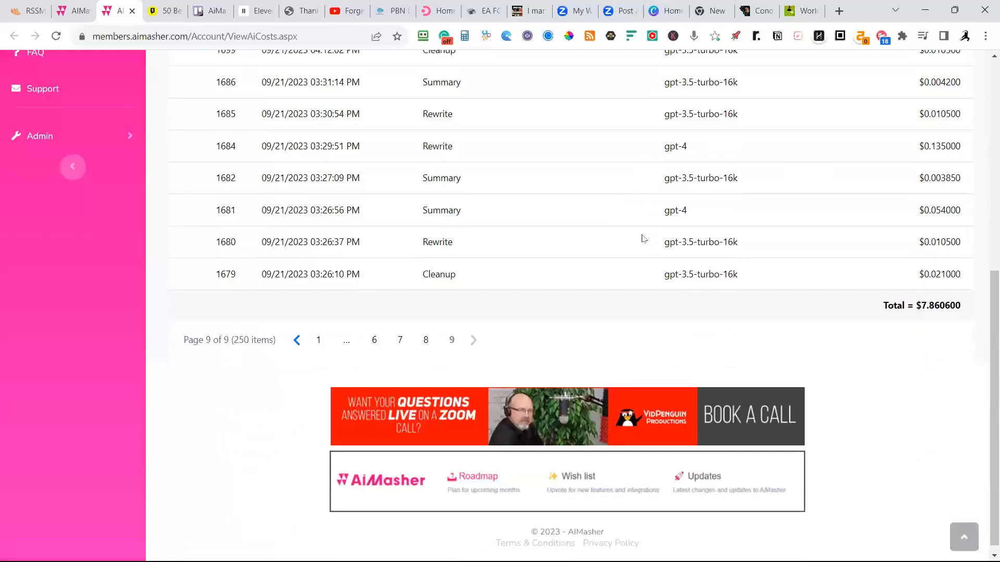
scroll(464, 333, "up", 2)
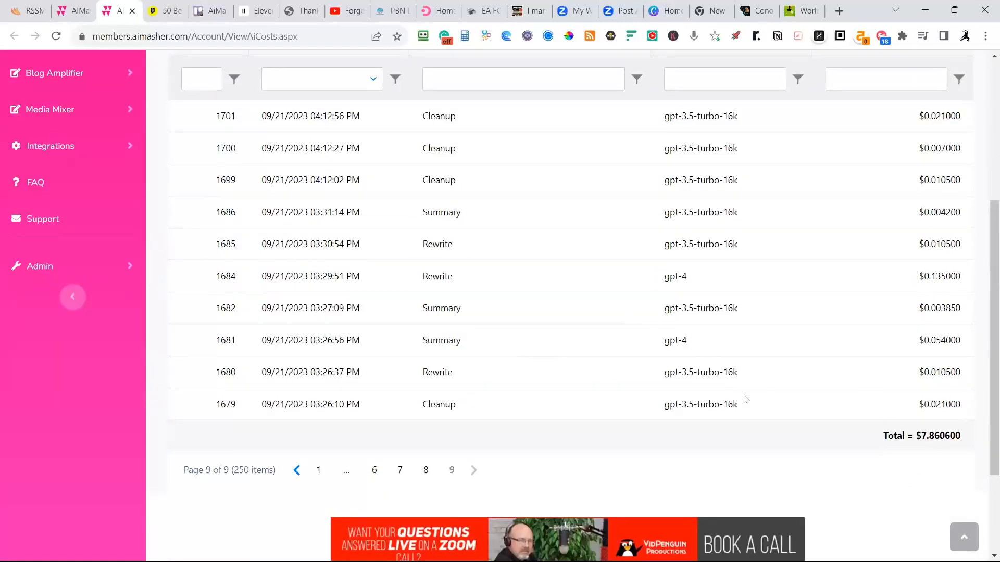
scroll(853, 406, "up", 1)
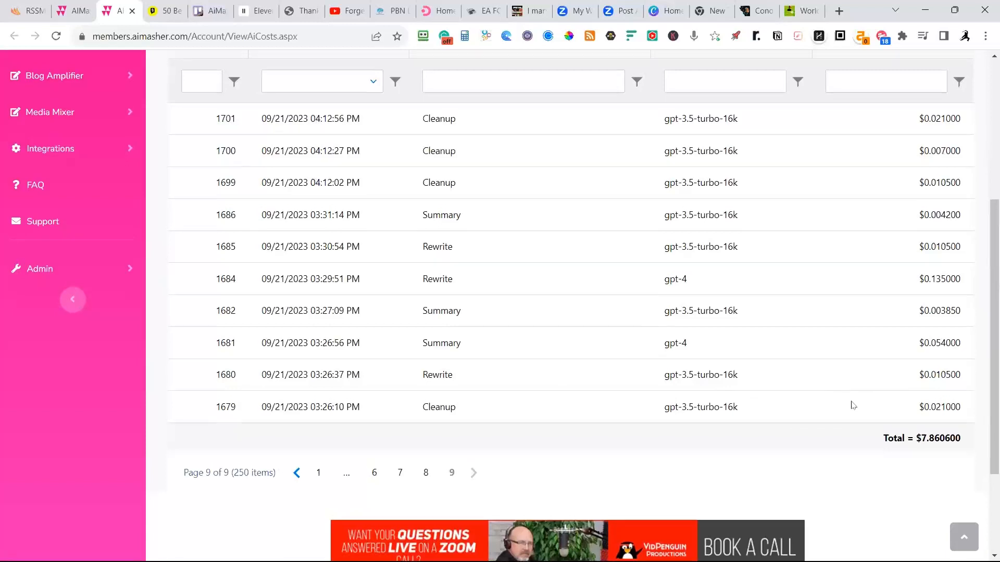
scroll(853, 406, "up", 2)
scroll(831, 376, "up", 2)
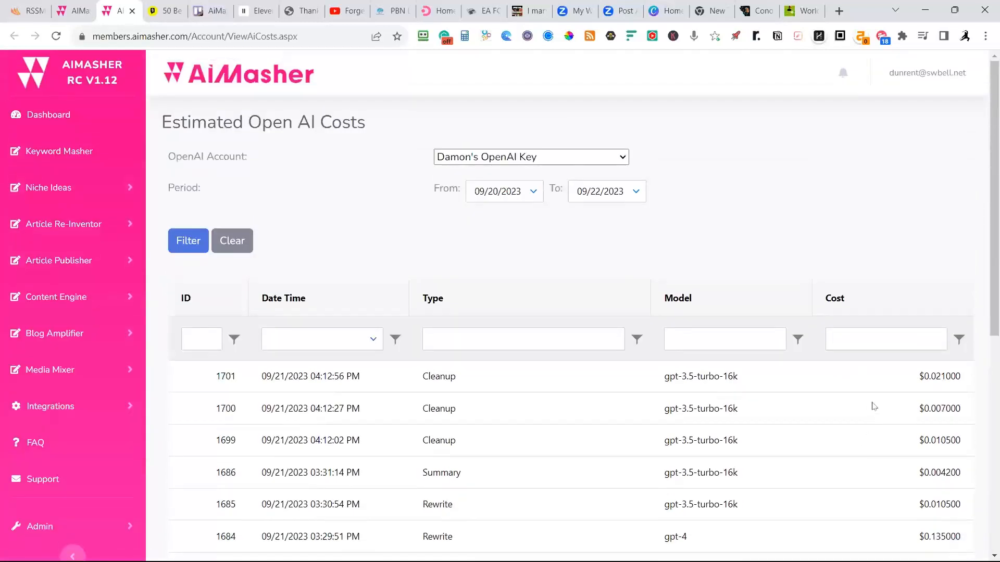
scroll(874, 407, "down", 5)
scroll(855, 357, "up", 4)
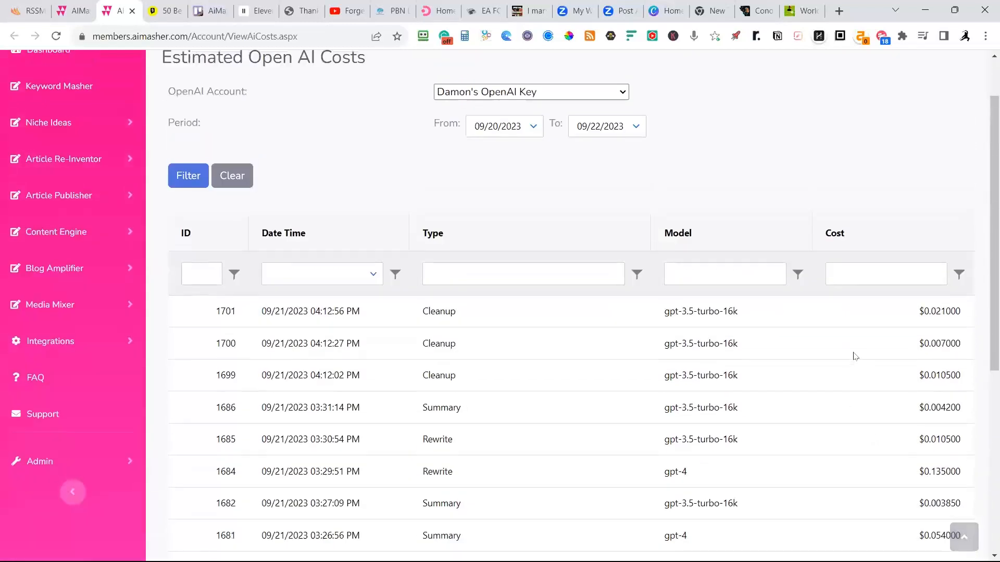
scroll(854, 356, "up", 1)
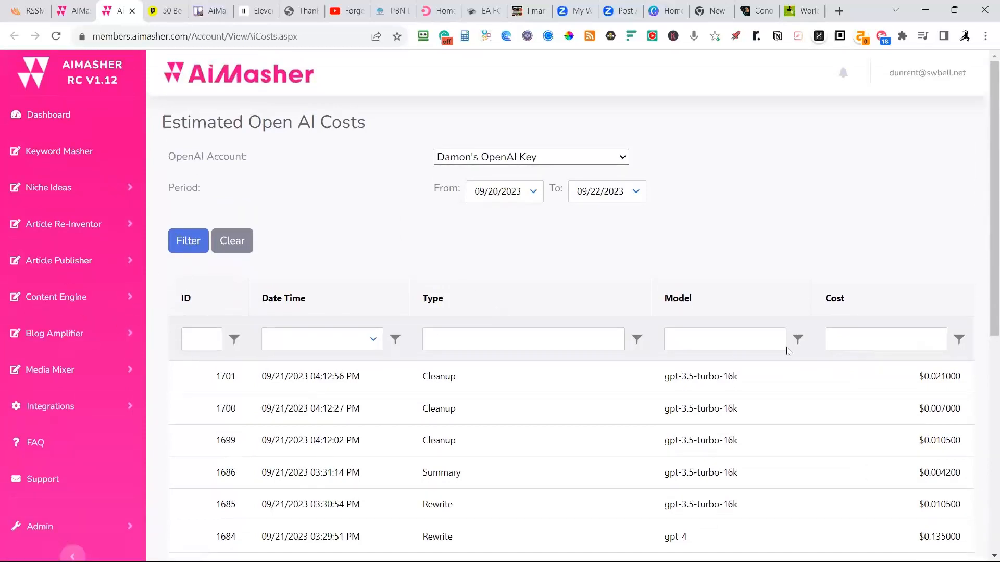
scroll(886, 359, "down", 1)
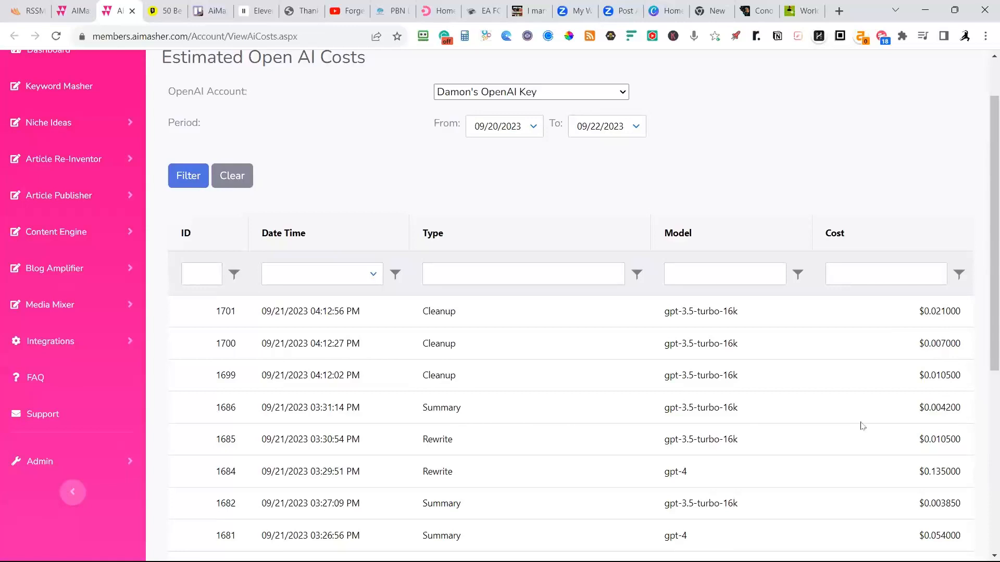
scroll(894, 478, "down", 3)
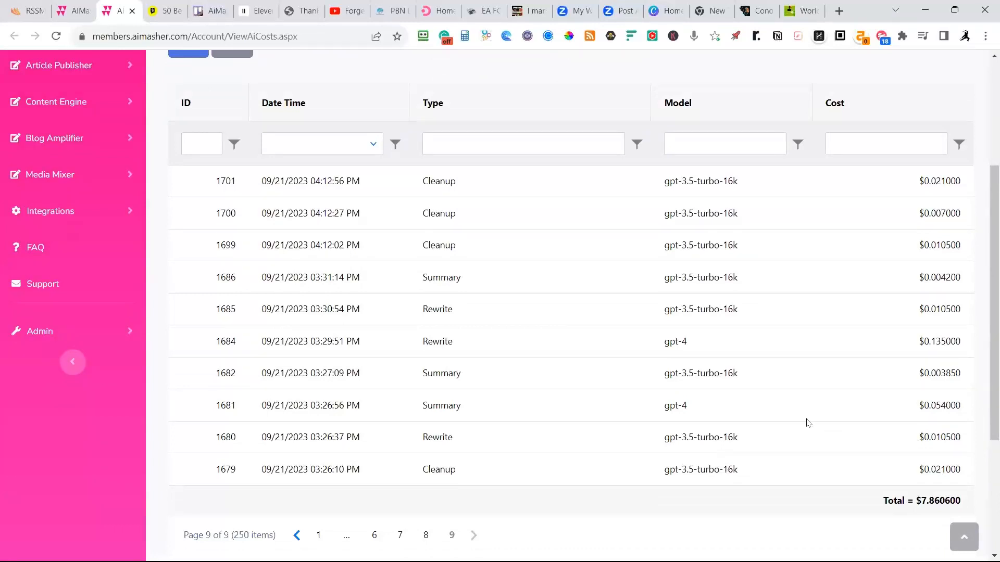
scroll(915, 274, "up", 1)
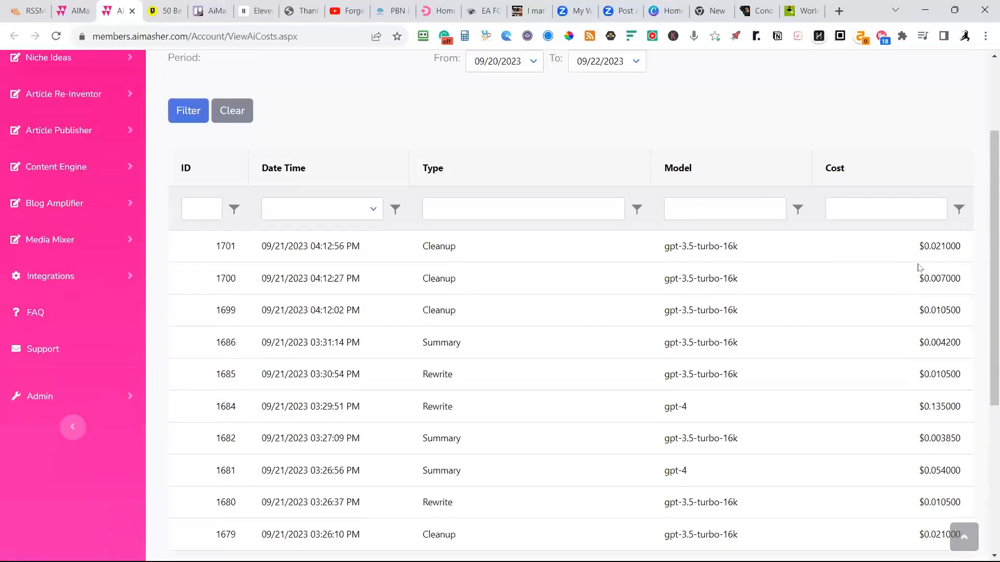
scroll(918, 272, "up", 1)
scroll(911, 258, "up", 1)
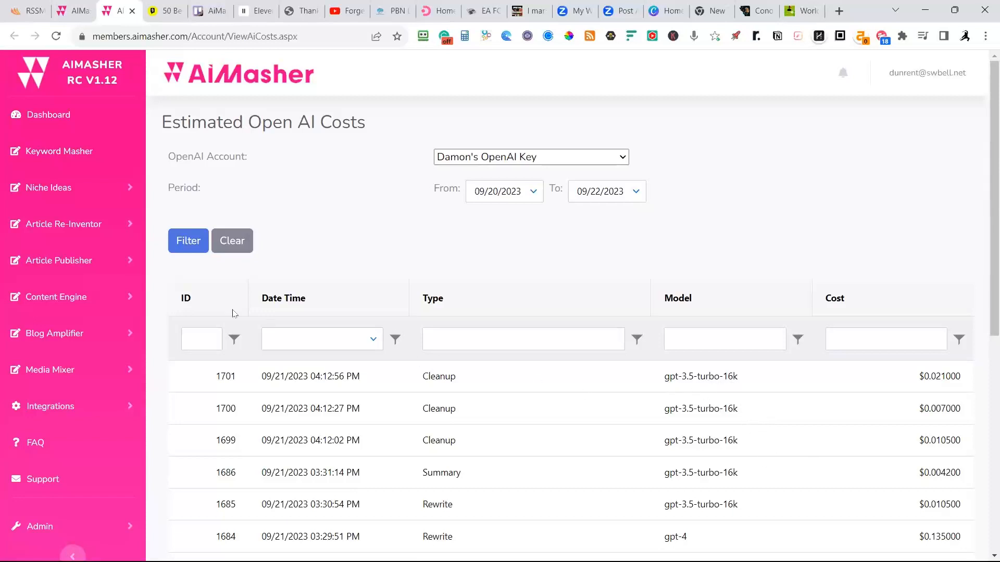
Return to the URL Article Maker page, set the rewrite model to gpt-3.5-turbo-16k and rewrite the article.
left_click(70, 11)
scroll(398, 281, "down", 1)
scroll(397, 281, "down", 15)
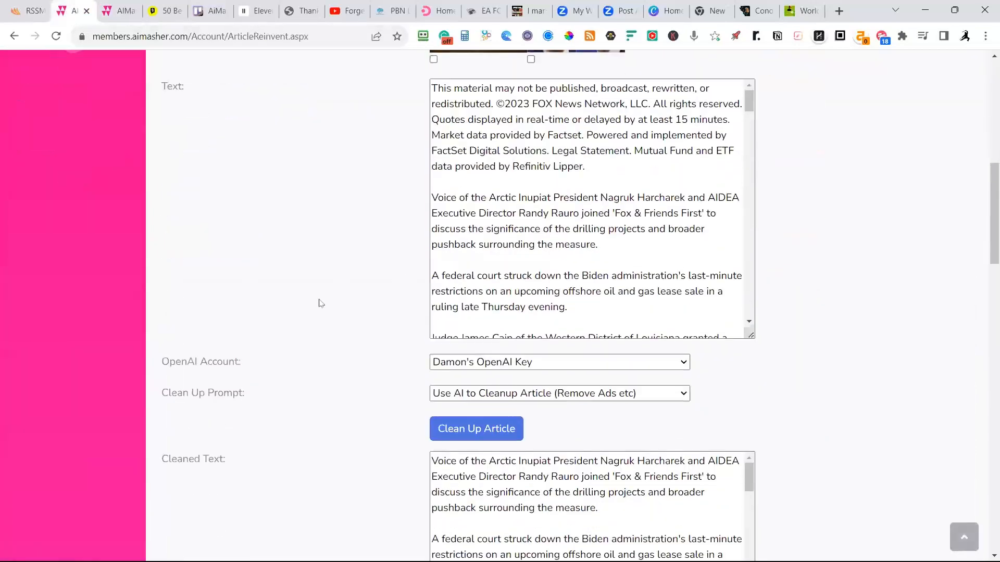
scroll(573, 365, "down", 5)
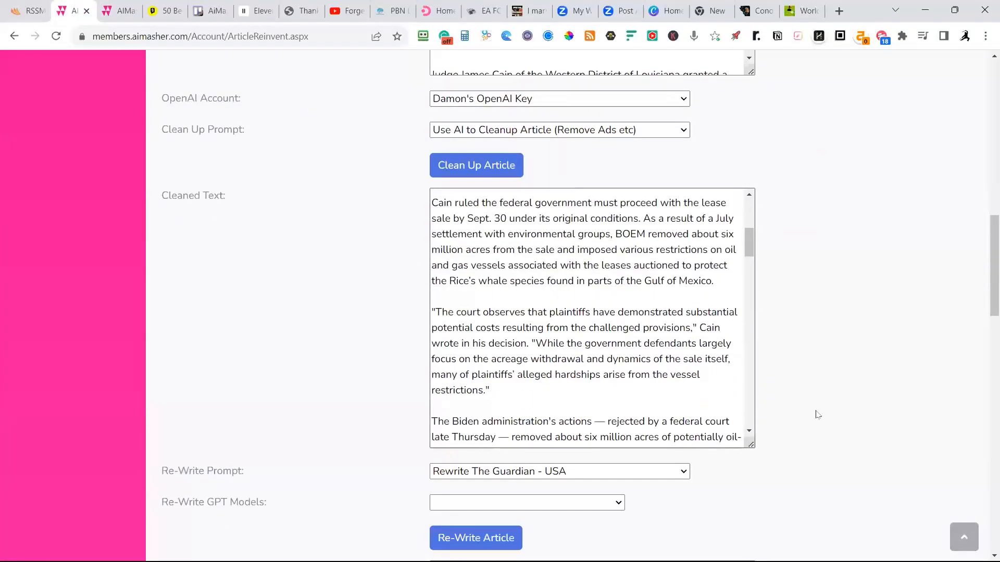
scroll(833, 364, "down", 5)
left_click(578, 242)
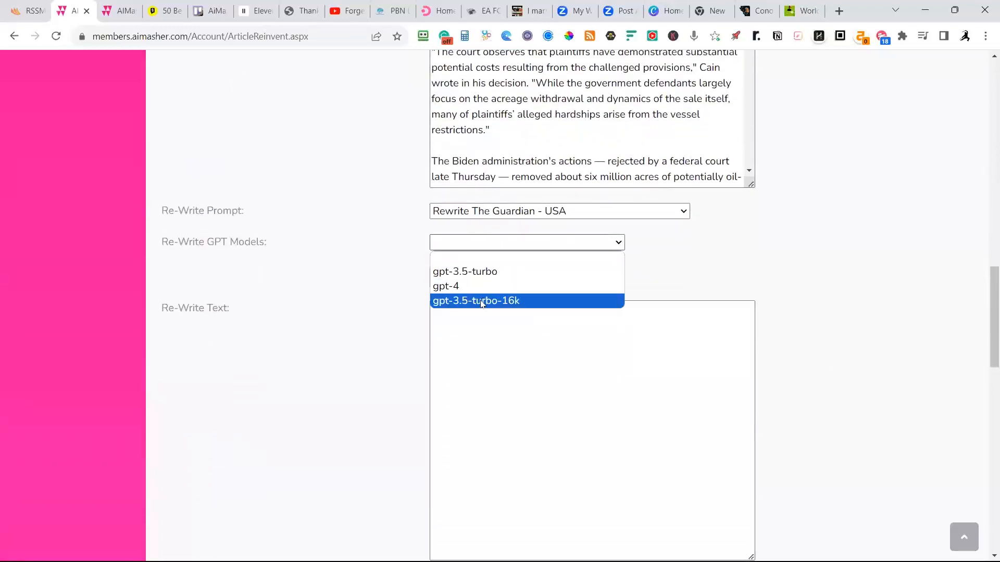
left_click(482, 302)
left_click(504, 283)
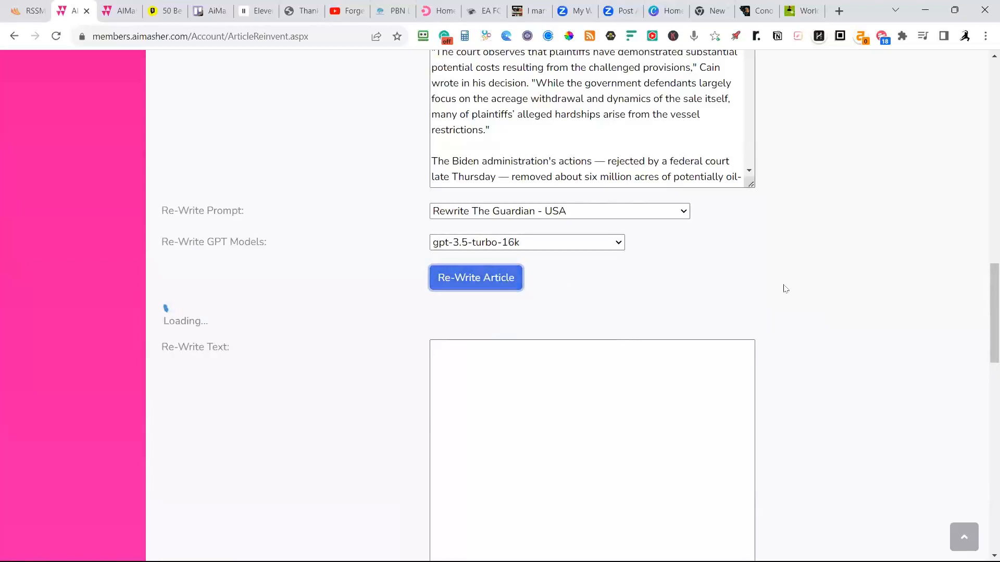
Look over the cleaned text, and read the rewritten article from its headline through the Conclusion section.
scroll(786, 288, "down", 1)
scroll(814, 274, "up", 3)
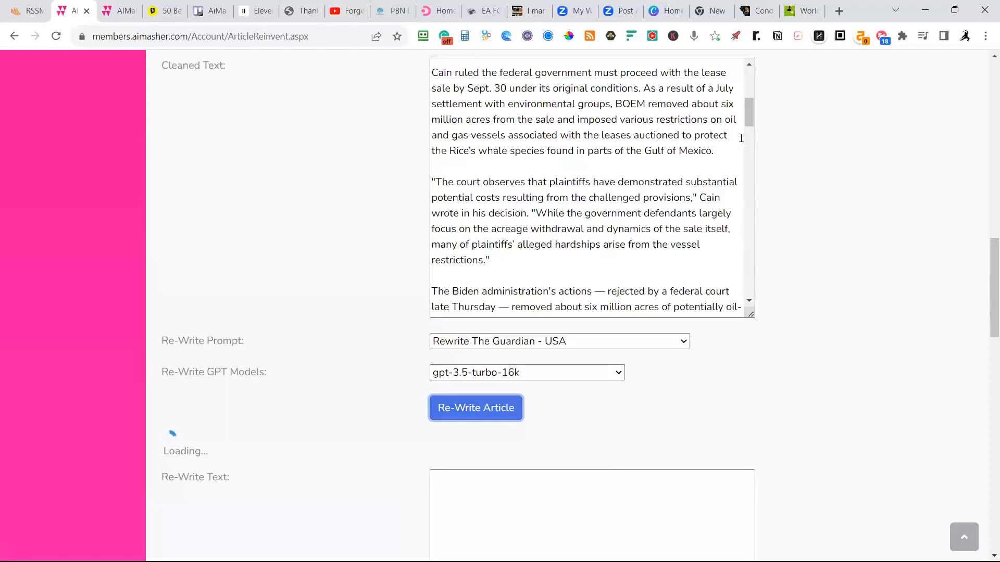
left_click_drag(749, 113, 761, 290)
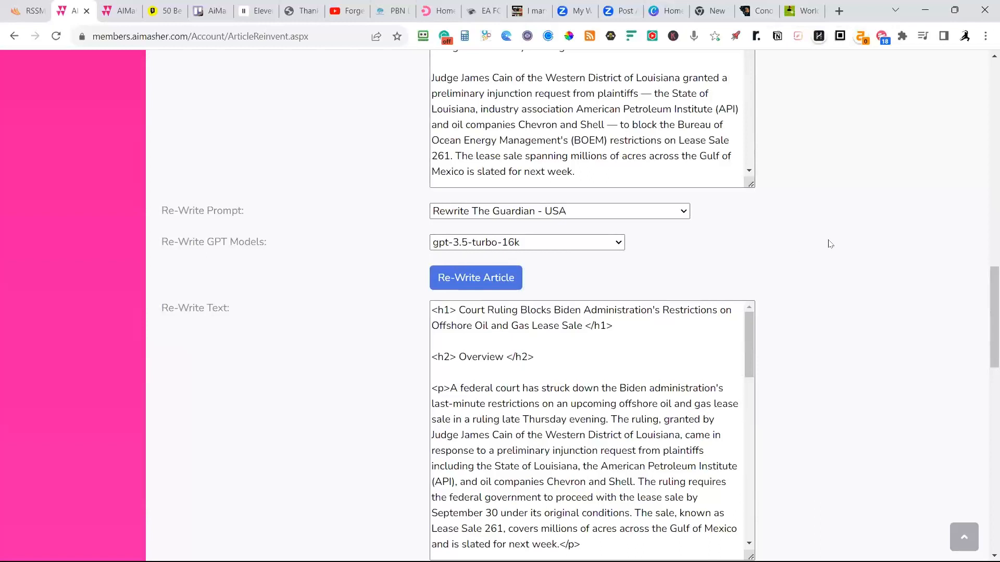
scroll(477, 346, "down", 5)
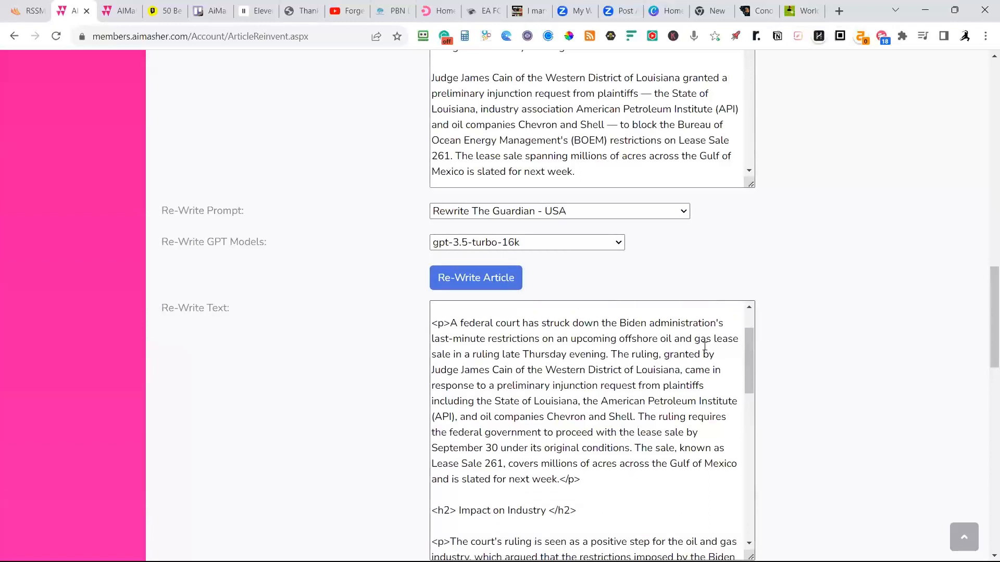
scroll(610, 279, "down", 5)
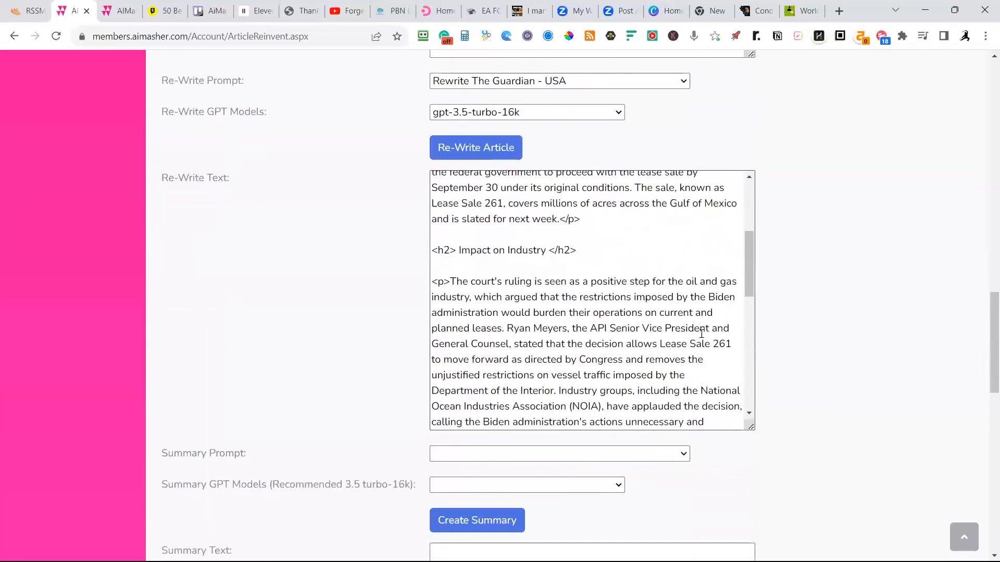
scroll(677, 313, "up", 1)
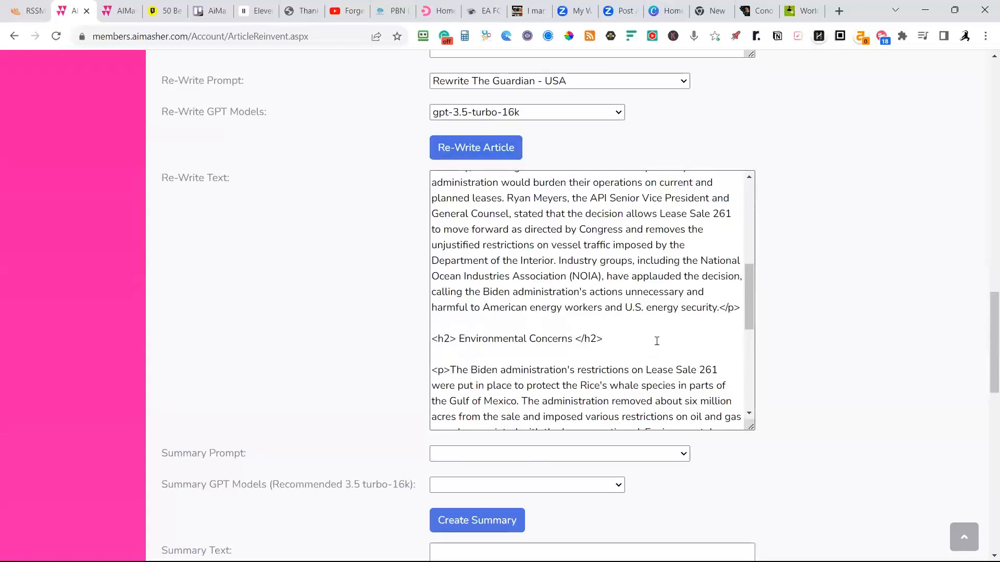
scroll(657, 341, "down", 6)
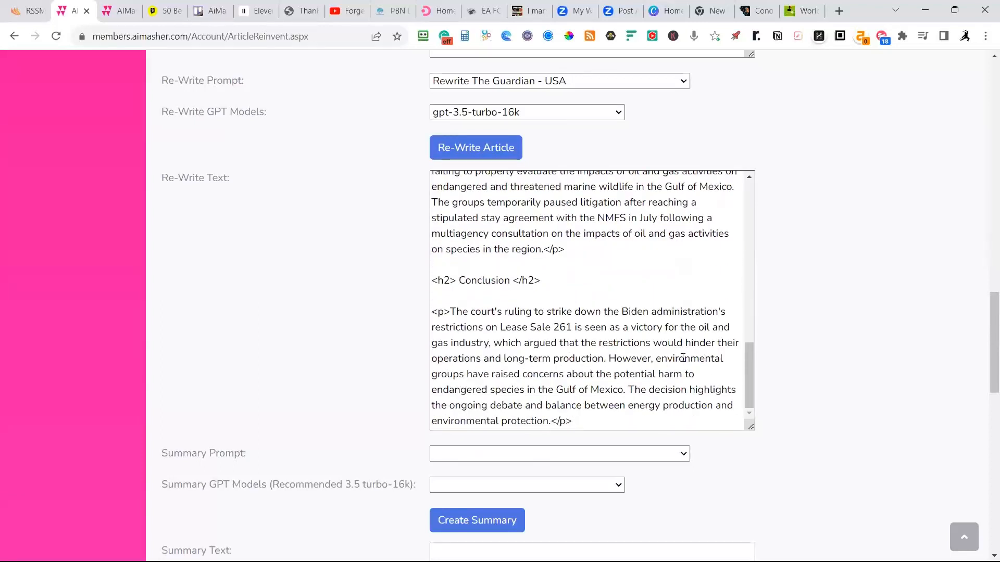
scroll(680, 355, "down", 1)
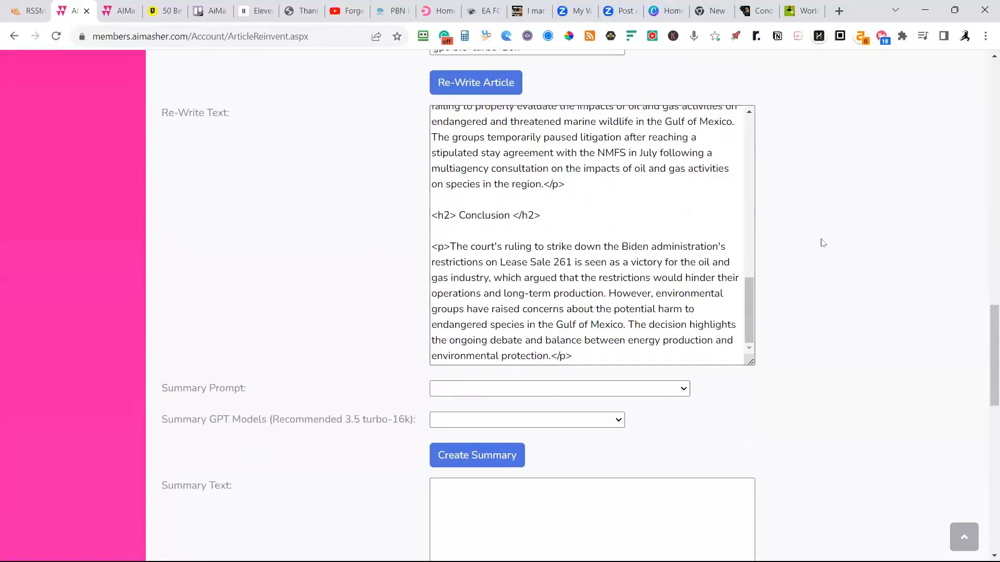
Create a summary of the rewritten article with the Summary-Guardian-100 Words prompt and the gpt-3.5-turbo-16k model.
scroll(829, 248, "down", 2)
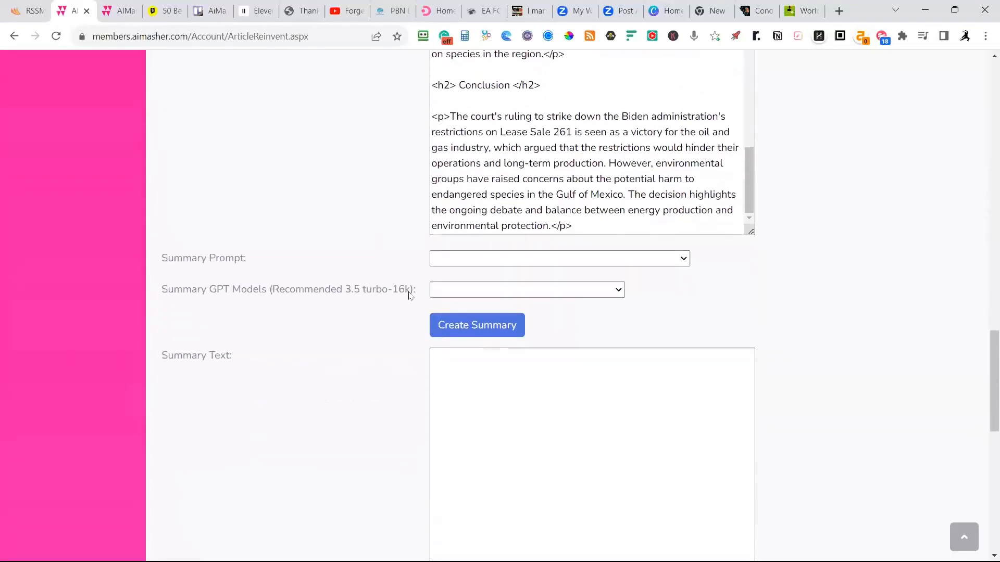
left_click(685, 260)
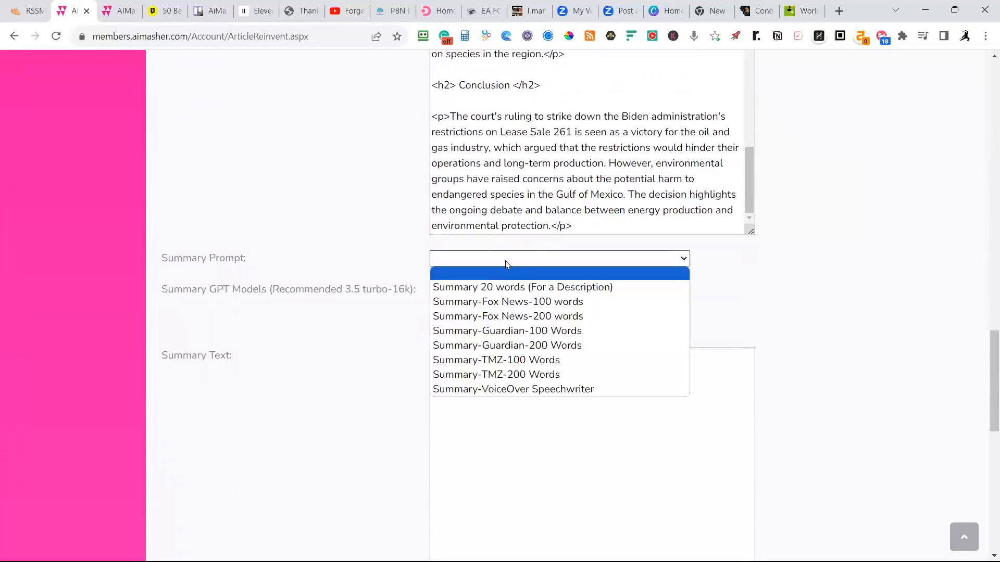
left_click(520, 332)
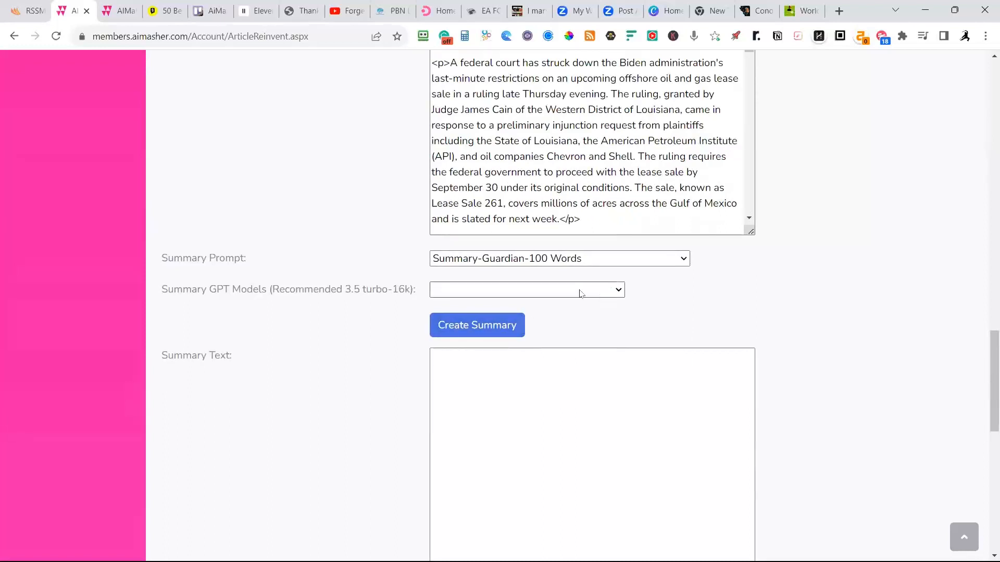
left_click(580, 293)
left_click(513, 348)
left_click(477, 329)
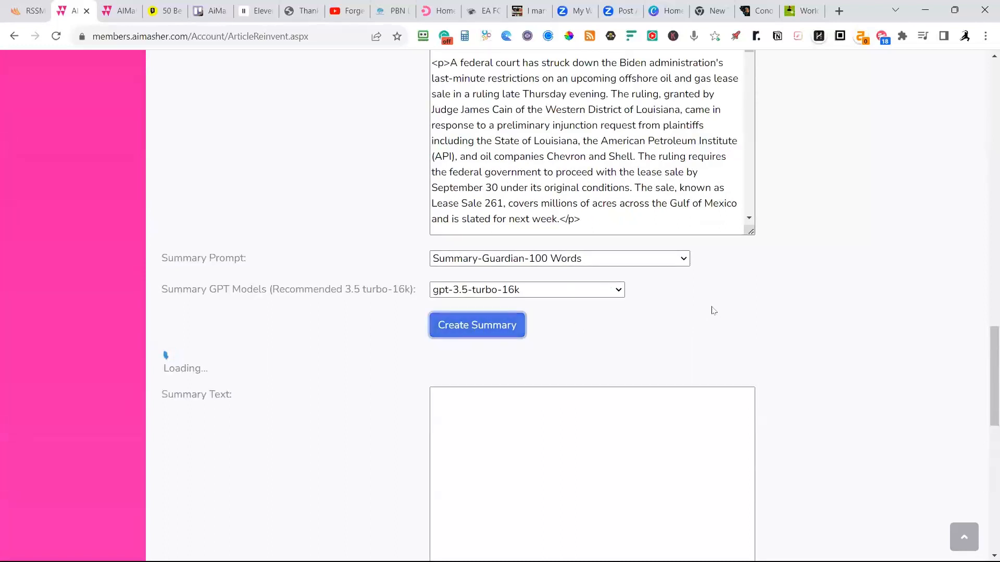
Look back at the cleaned article text and review the complete generated summary.
scroll(828, 289, "up", 2)
scroll(828, 260, "up", 12)
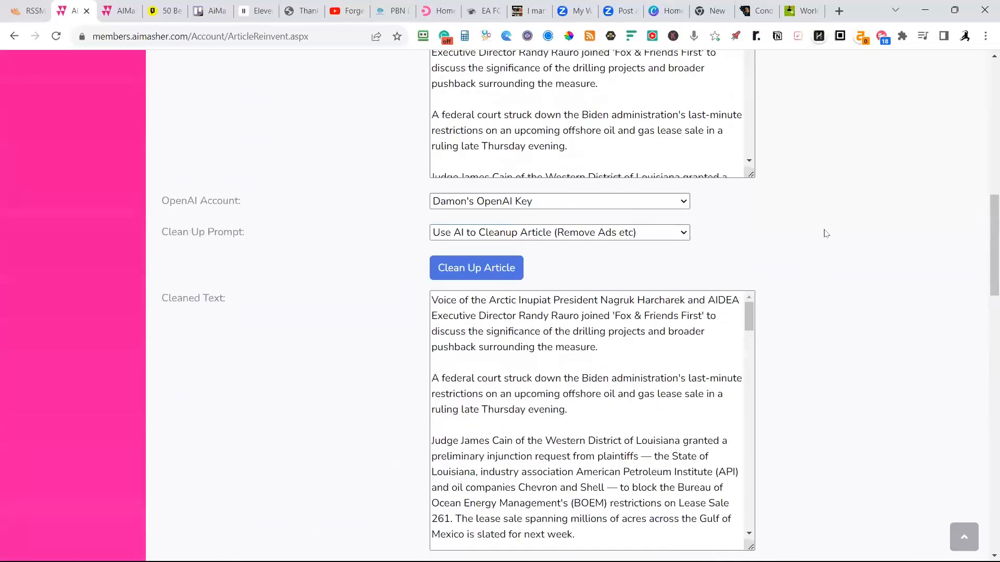
scroll(825, 233, "down", 12)
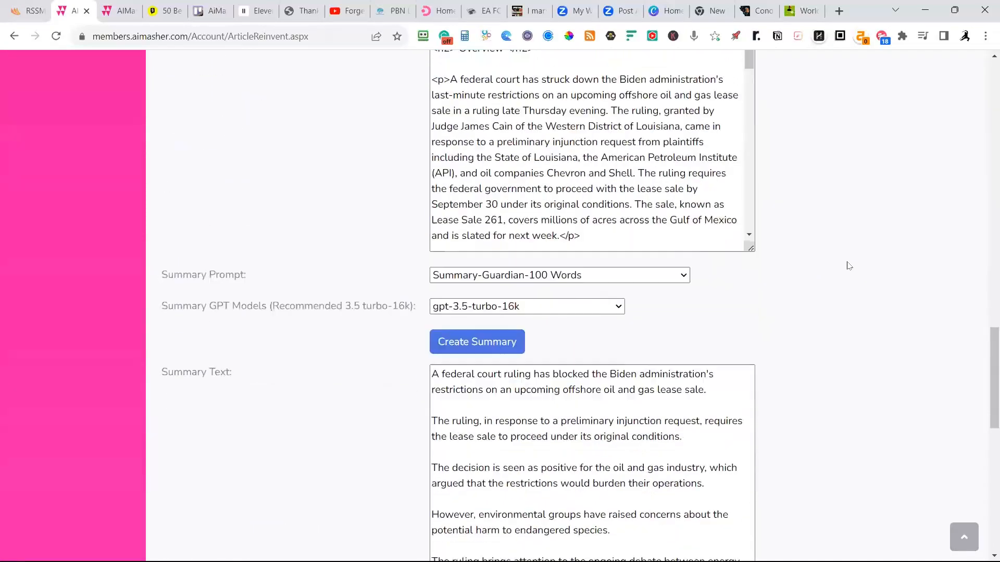
scroll(849, 266, "down", 10)
scroll(858, 269, "up", 5)
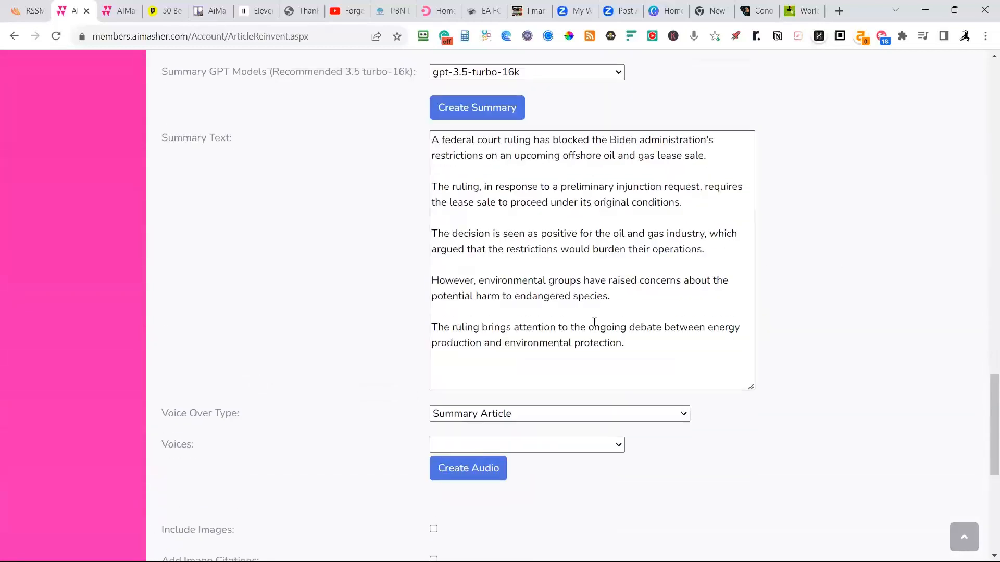
left_click_drag(652, 345, 423, 138)
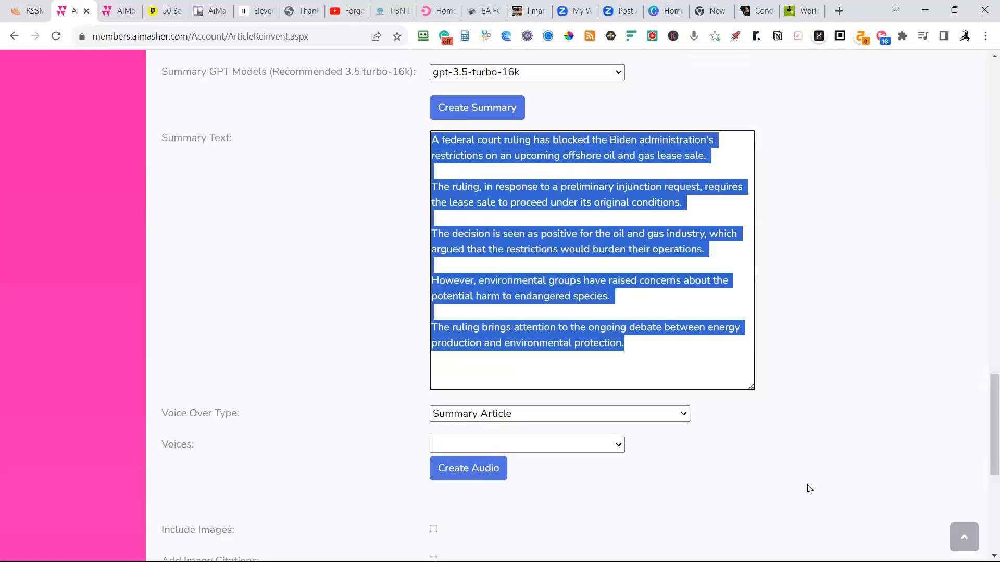
left_click(743, 426)
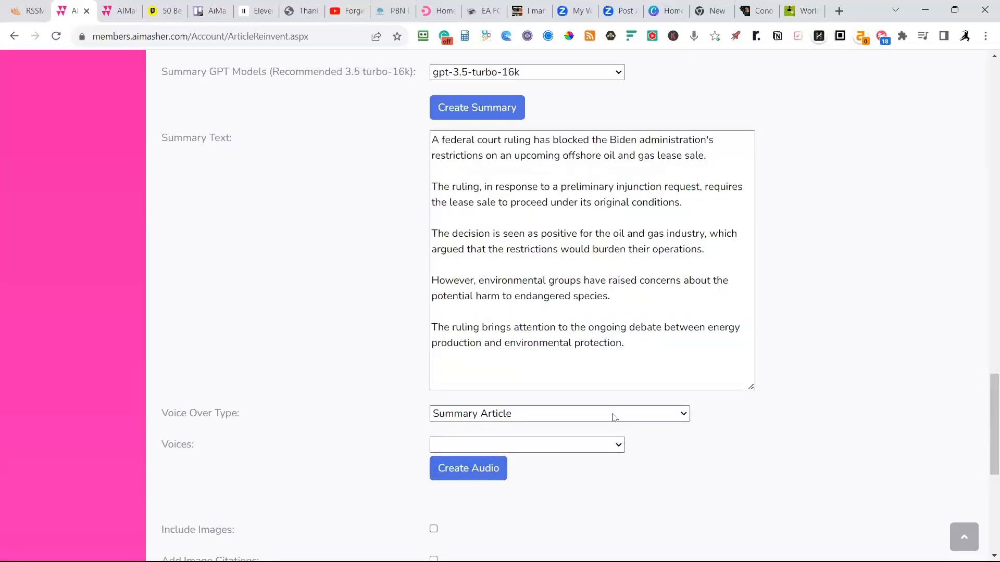
Examine the available voice-over types and summary prompts, keeping Summary Article and Summary-Guardian-100 Words selected.
left_click(558, 415)
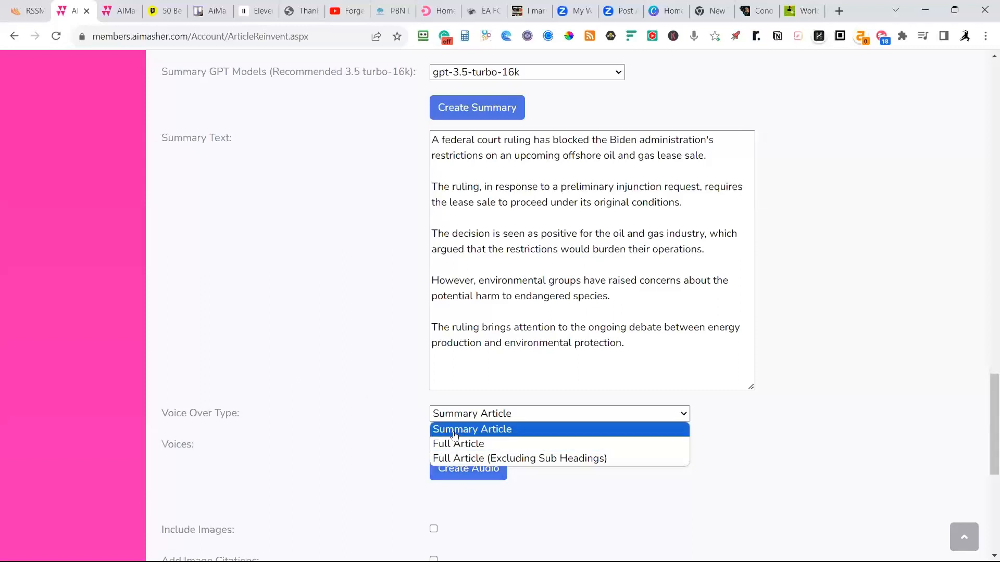
left_click(454, 435)
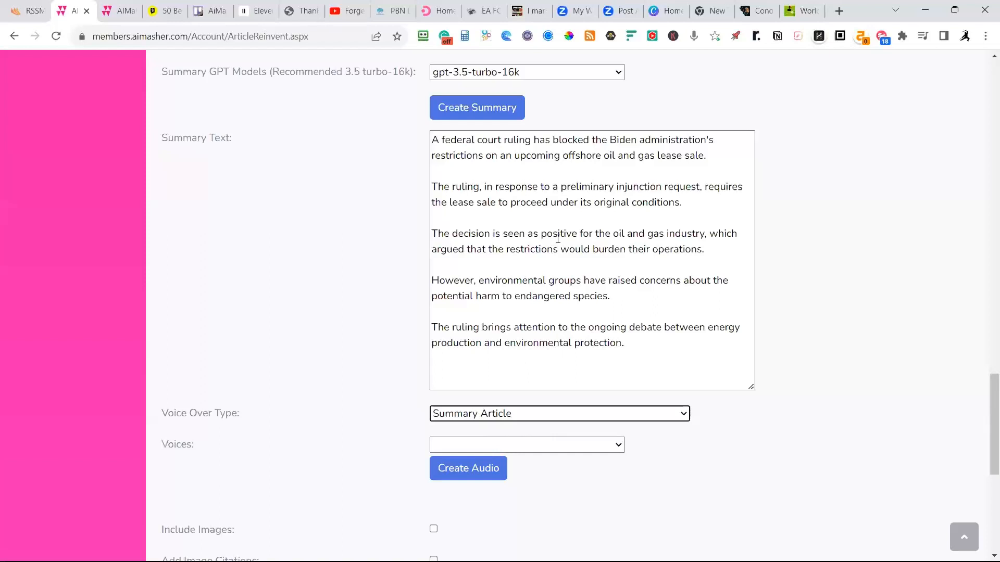
scroll(558, 239, "up", 3)
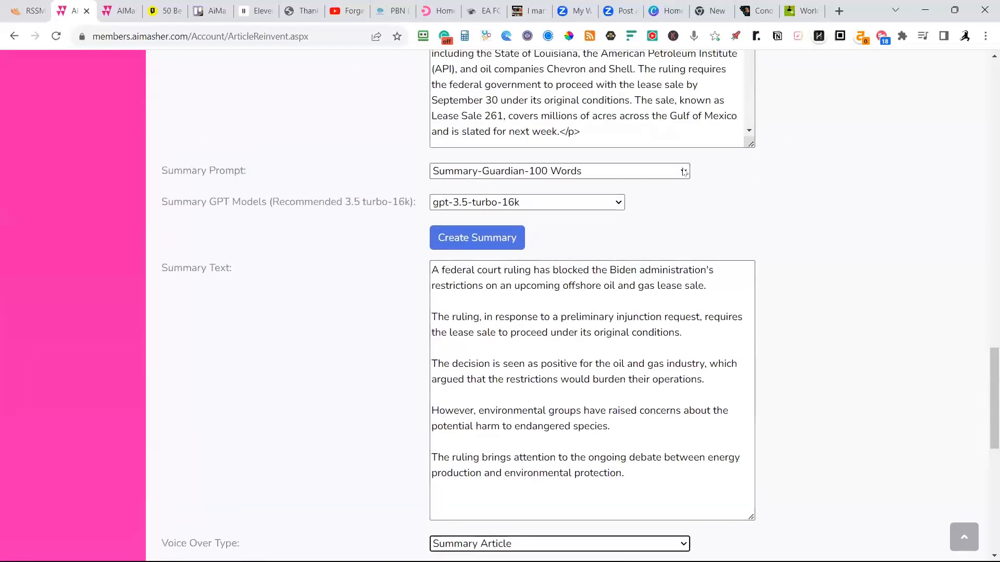
left_click(684, 173)
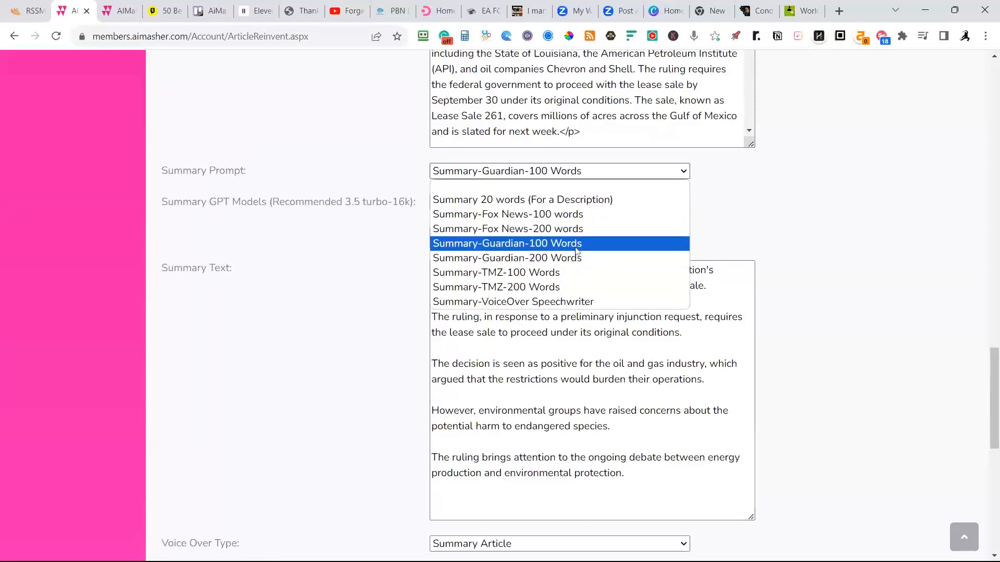
left_click(577, 243)
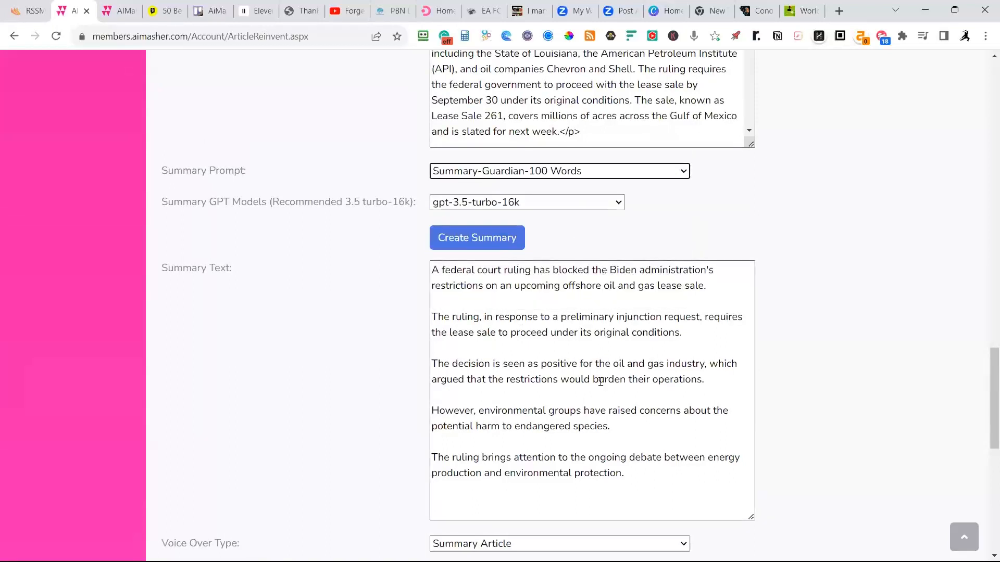
left_click(683, 172)
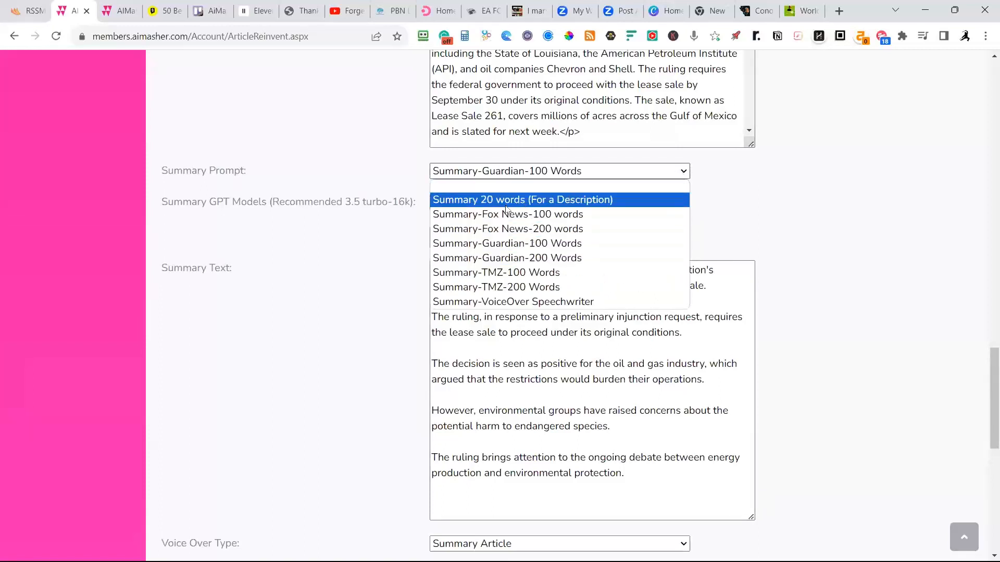
left_click(762, 197)
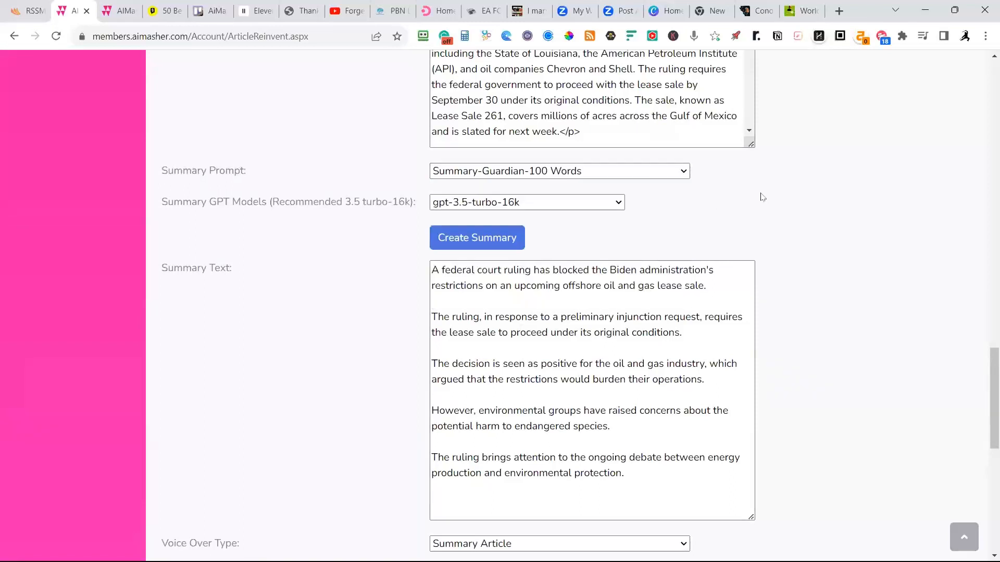
left_click(683, 172)
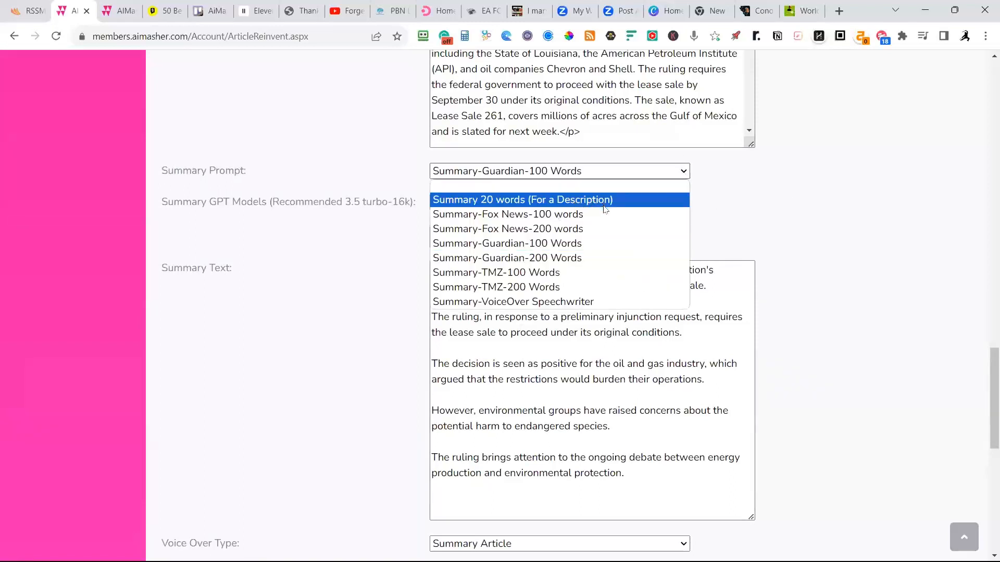
left_click(788, 199)
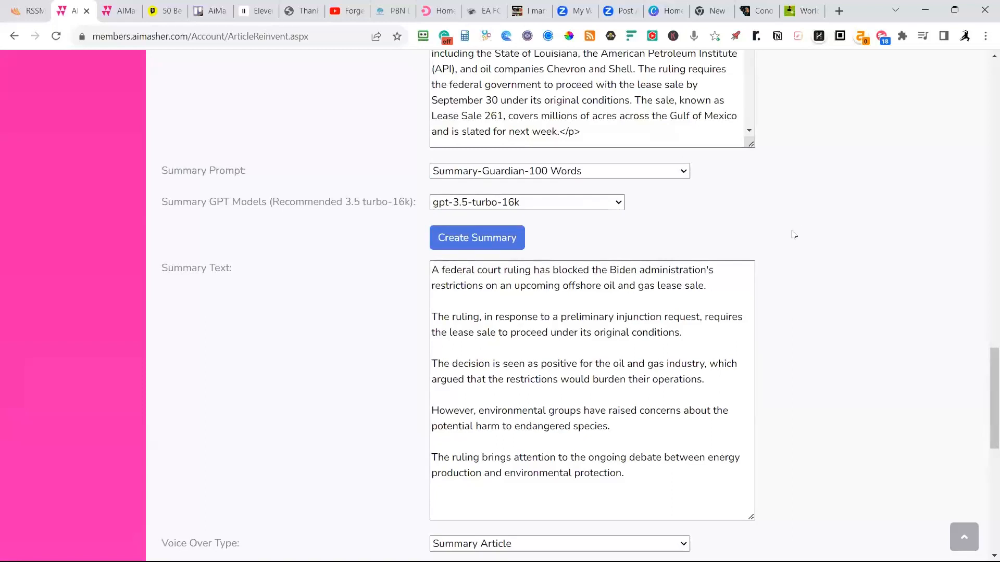
Set the summary's voice-over voice to [ElevenVoices] American Male Old - Paul Harvey Style.
scroll(777, 240, "down", 1)
scroll(769, 307, "down", 3)
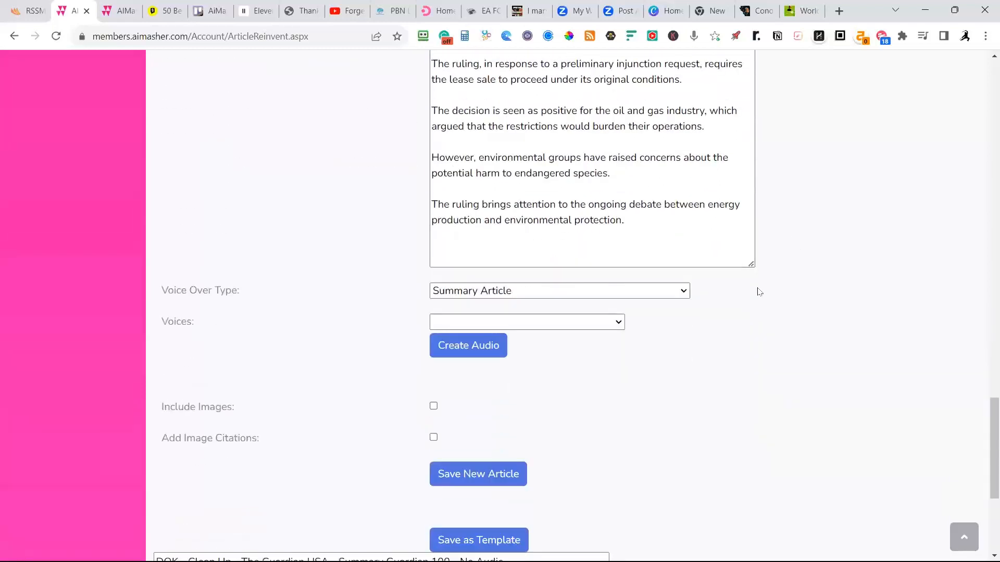
left_click(620, 318)
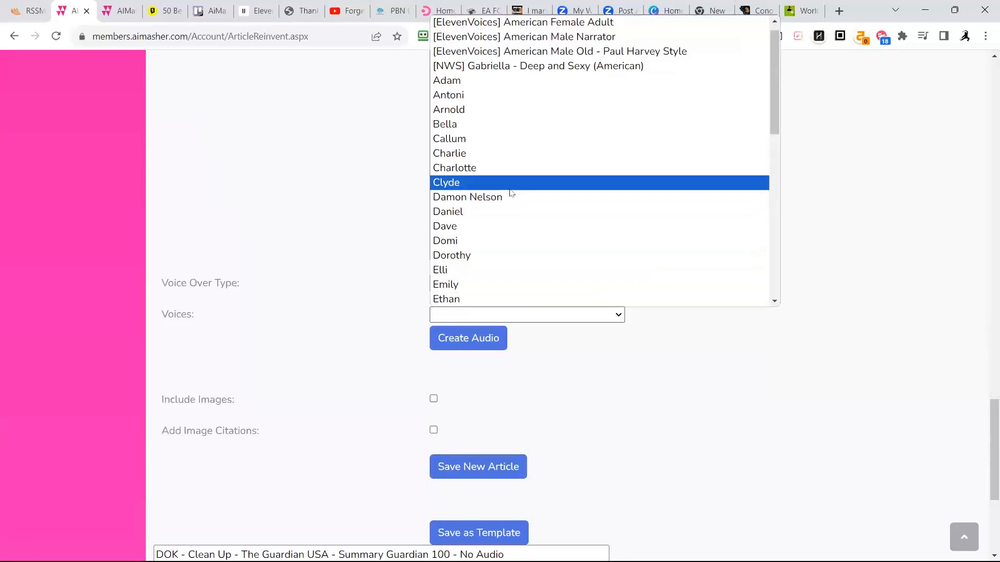
left_click(521, 64)
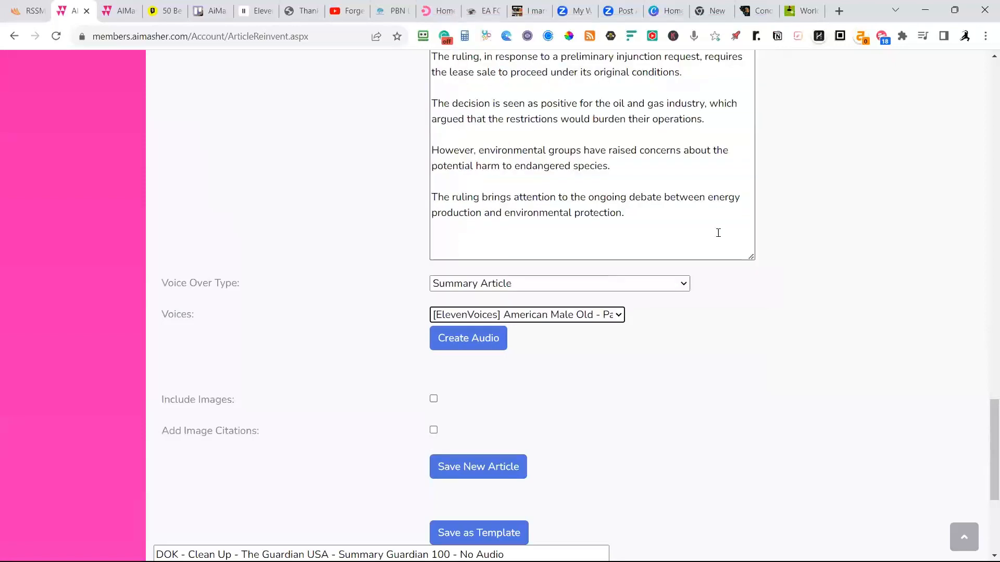
Browse the full list of available voices without changing the selection, and check the remaining image and save options.
scroll(761, 364, "down", 1)
left_click(620, 250)
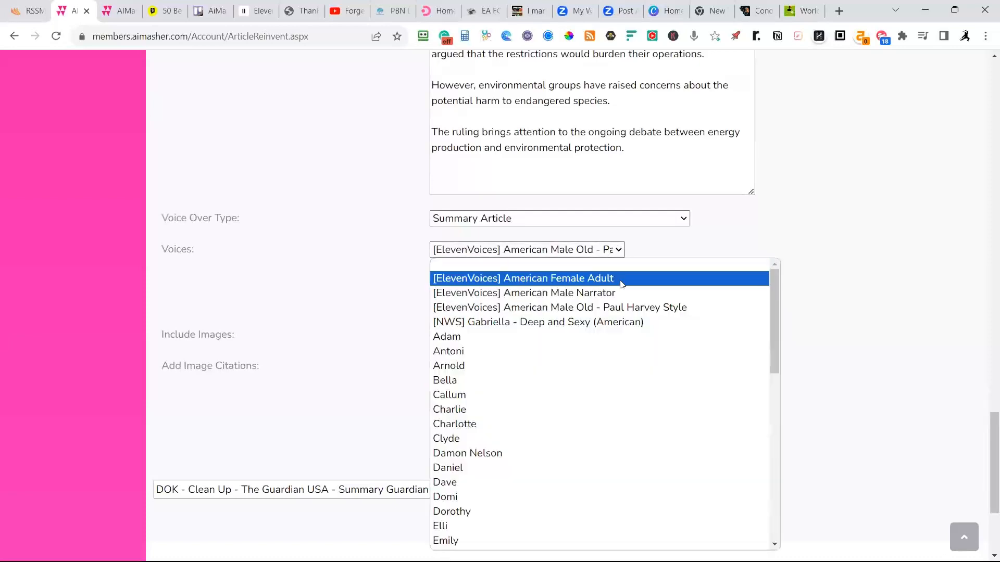
scroll(612, 303, "down", 9)
scroll(611, 316, "up", 9)
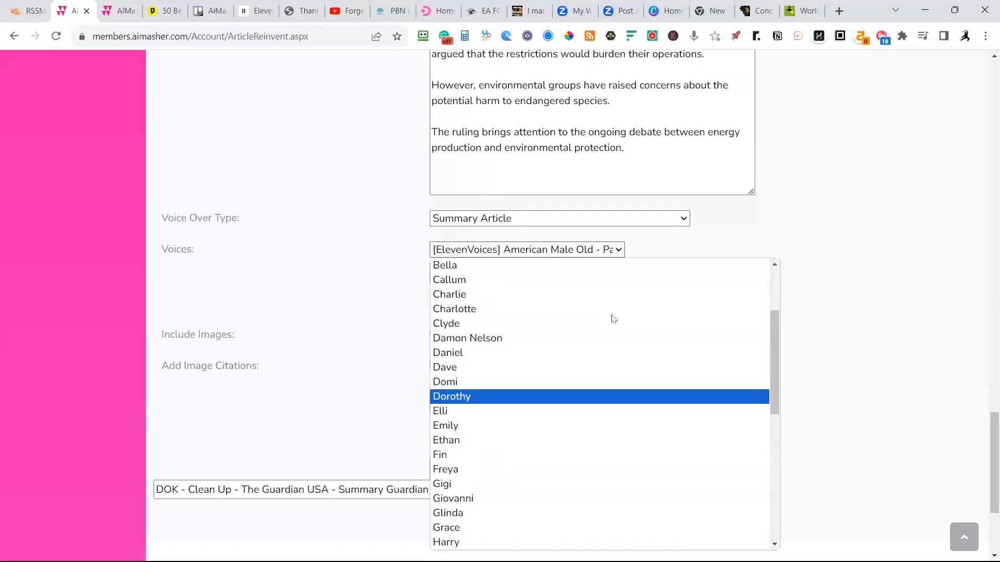
scroll(605, 338, "down", 7)
scroll(573, 334, "up", 4)
scroll(548, 327, "up", 3)
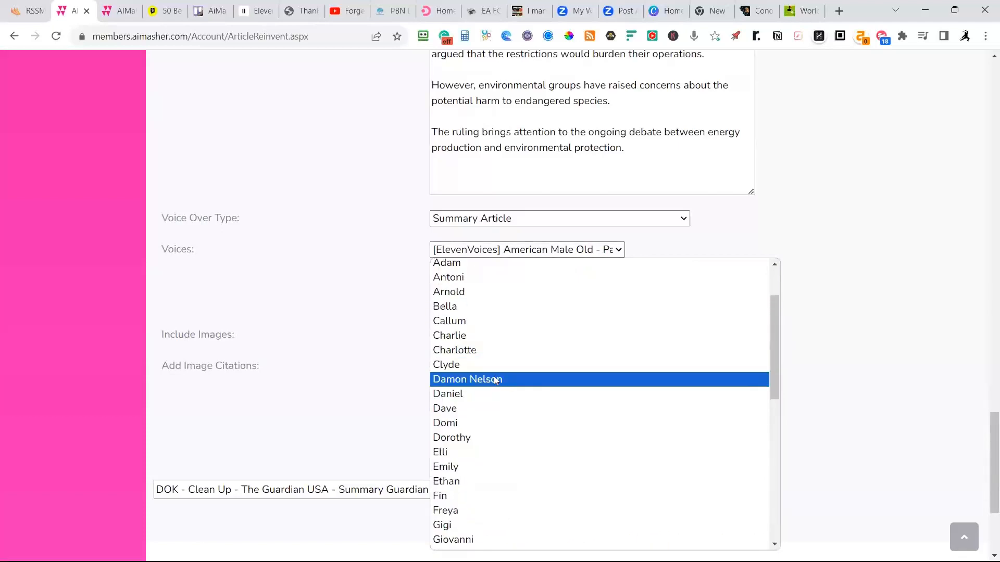
scroll(501, 361, "down", 6)
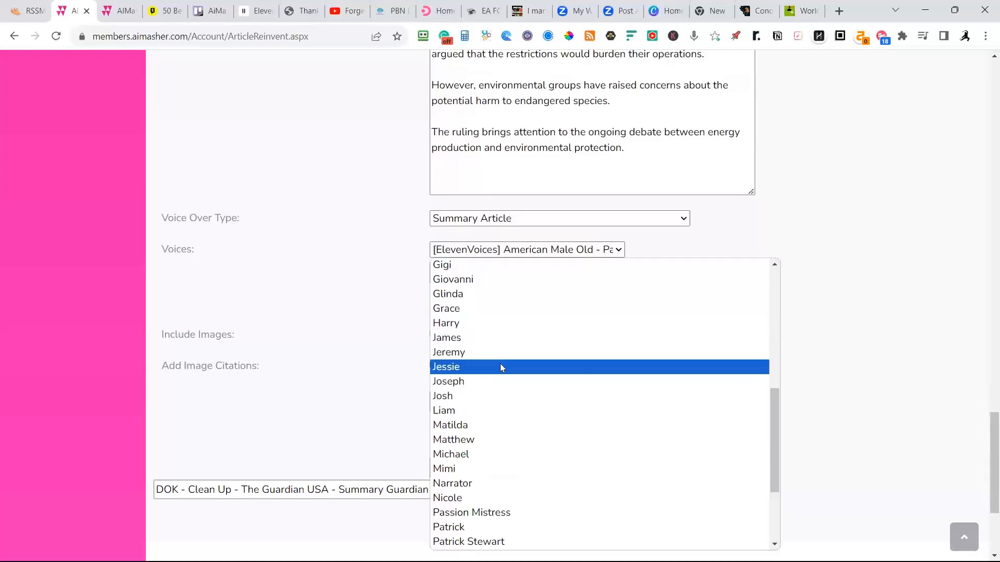
scroll(501, 367, "down", 3)
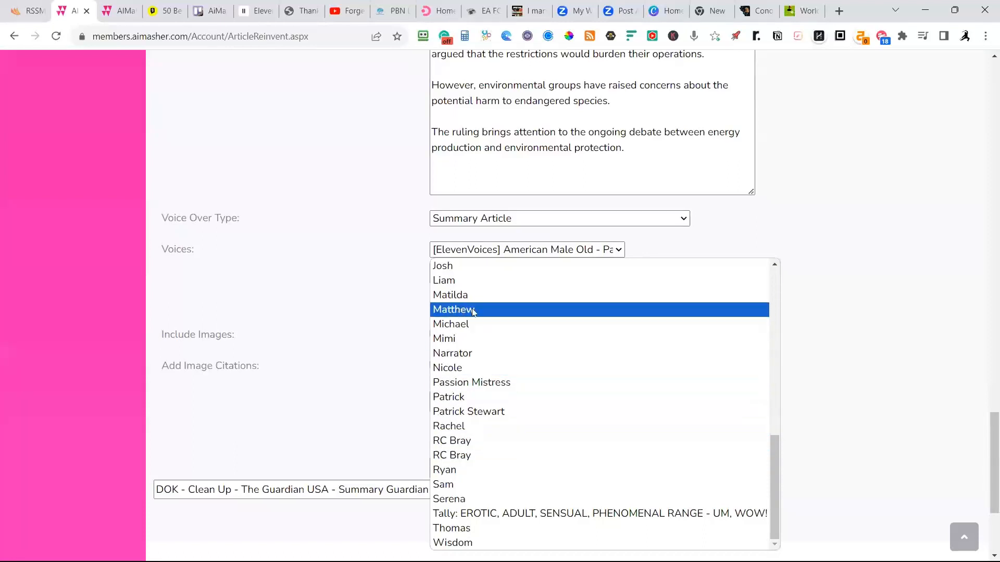
scroll(833, 435, "down", 4)
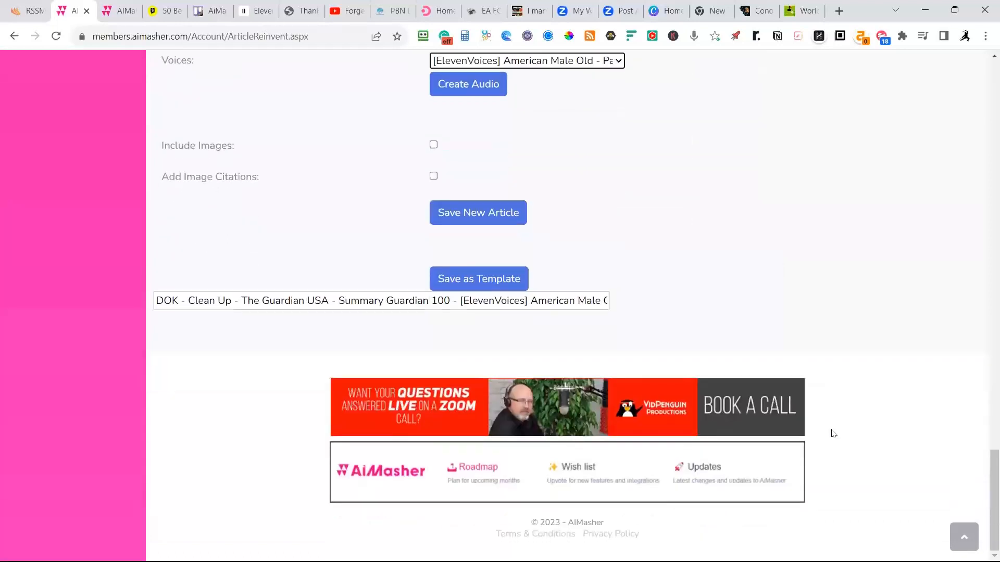
scroll(542, 213, "up", 1)
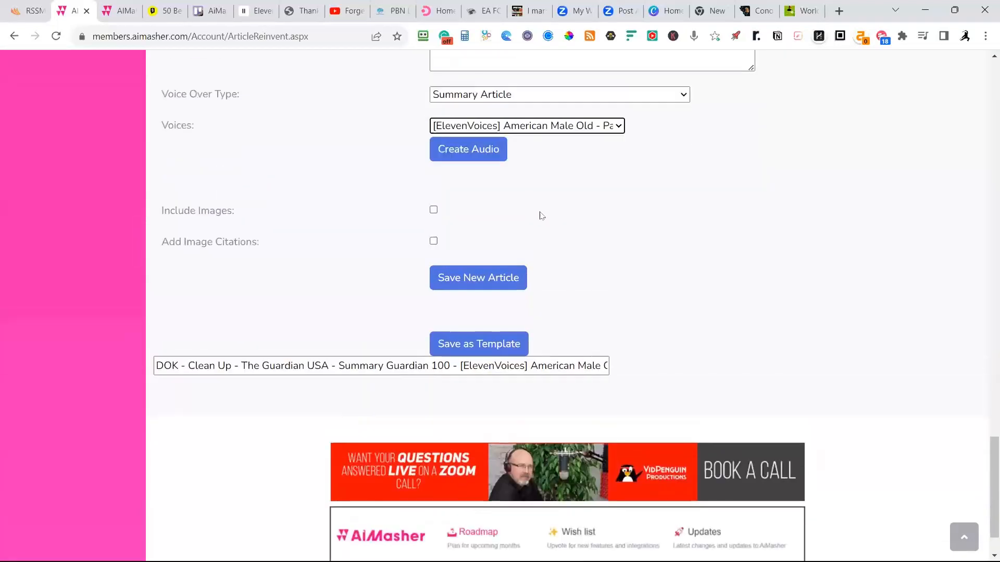
Include images in the article, selecting all four first-row images, the offshore oil rig image and the first image in the third row.
left_click(434, 210)
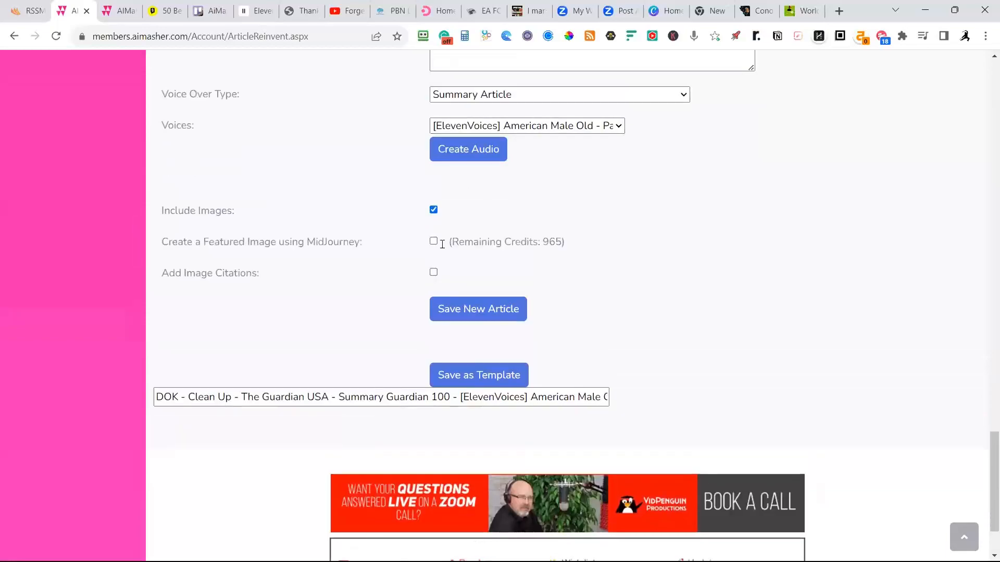
scroll(714, 282, "up", 7)
scroll(714, 276, "up", 15)
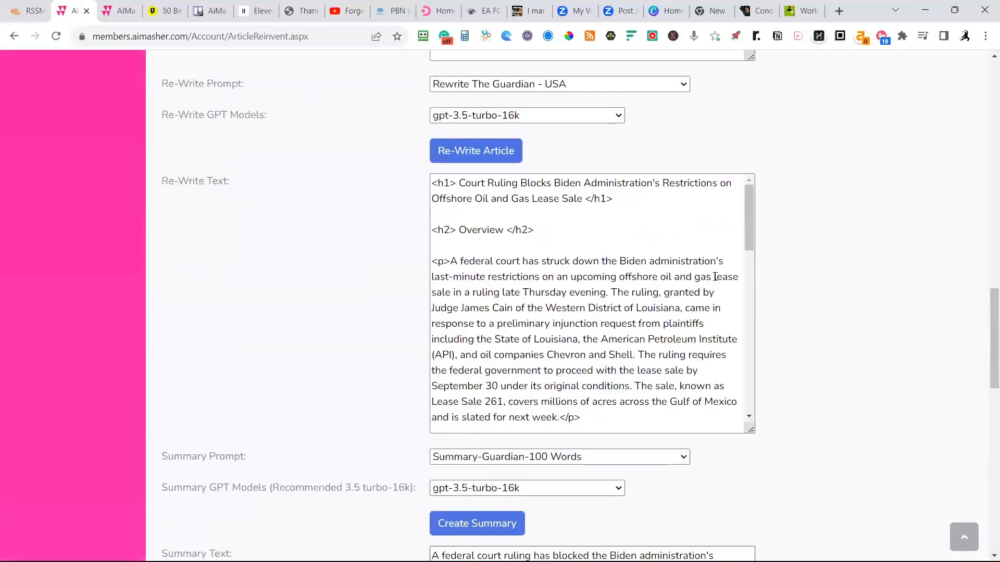
scroll(715, 277, "up", 5)
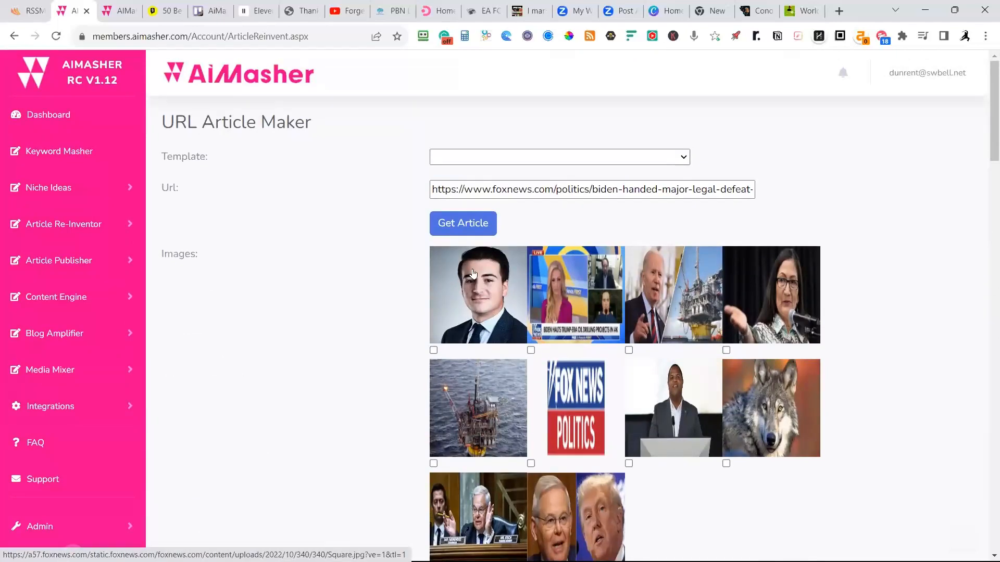
scroll(472, 274, "down", 12)
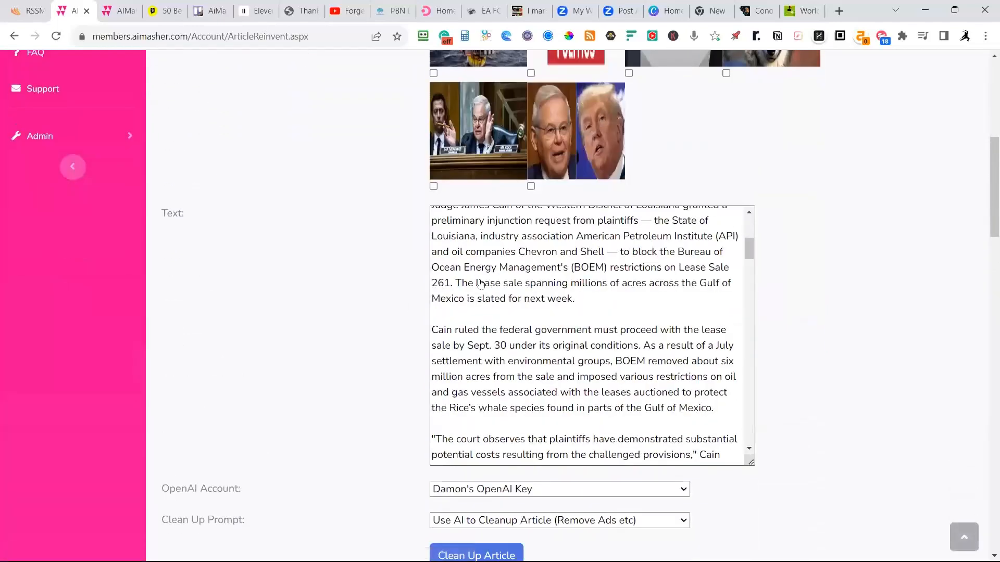
scroll(854, 331, "up", 6)
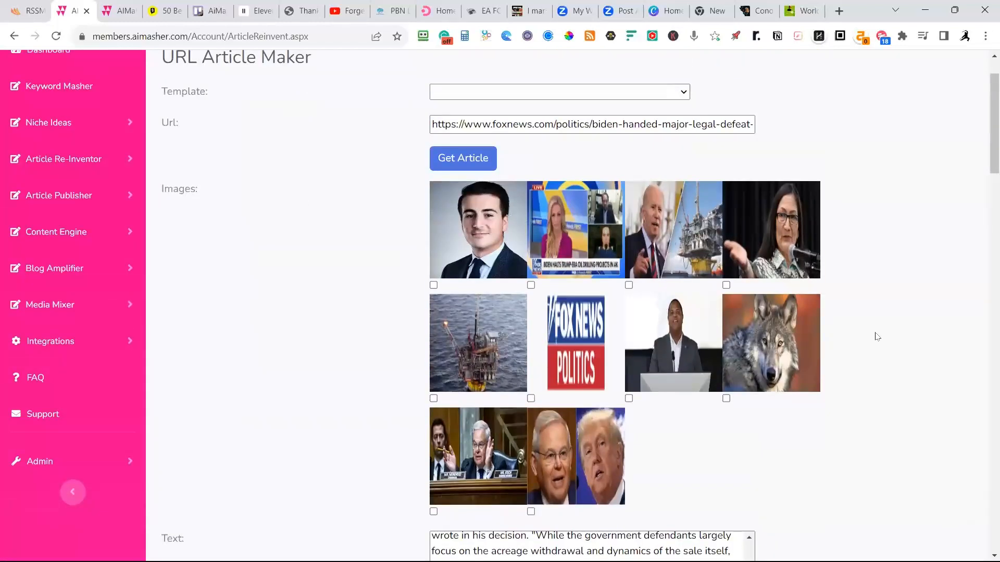
left_click(434, 286)
left_click(530, 286)
left_click(630, 287)
left_click(434, 399)
left_click(726, 285)
left_click(434, 511)
Enable creating a featured image using MidJourney and adding image citations.
scroll(907, 267, "down", 6)
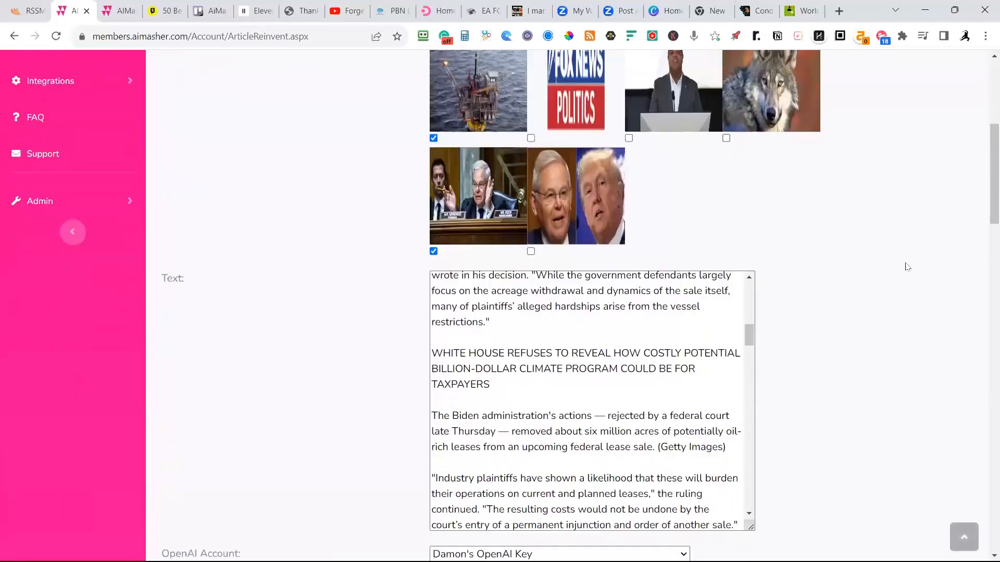
scroll(907, 267, "down", 2)
scroll(912, 267, "down", 5)
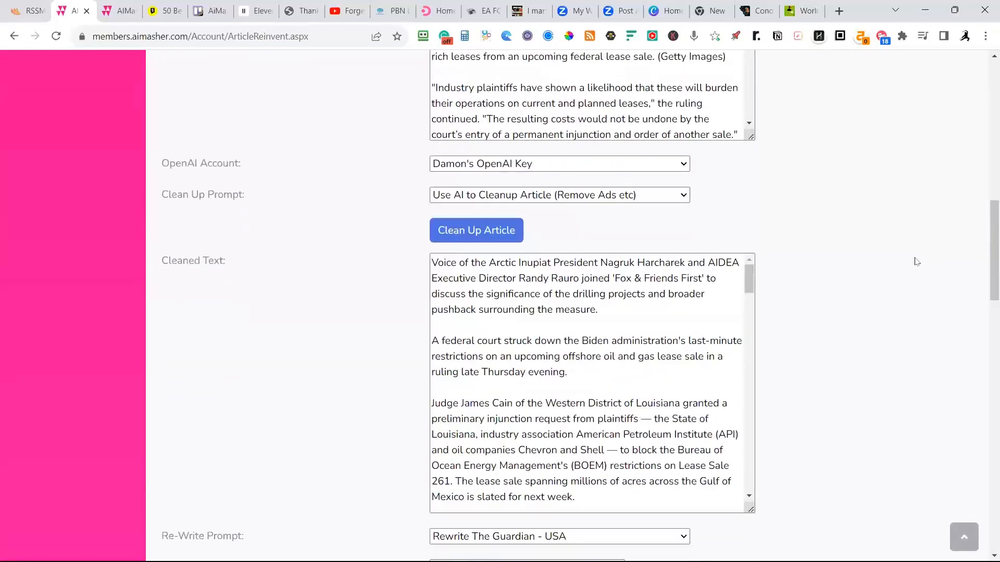
scroll(917, 261, "up", 13)
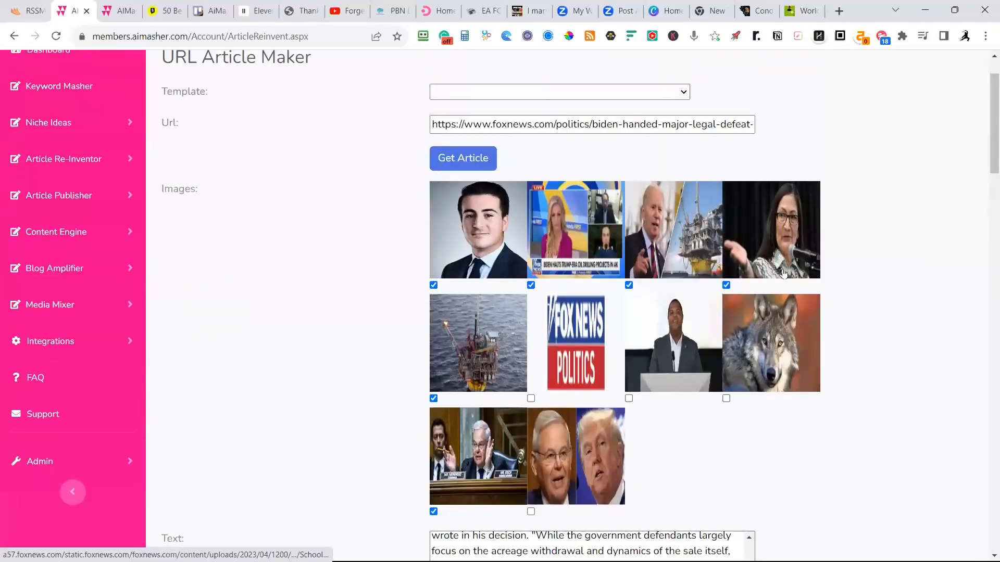
scroll(855, 301, "down", 8)
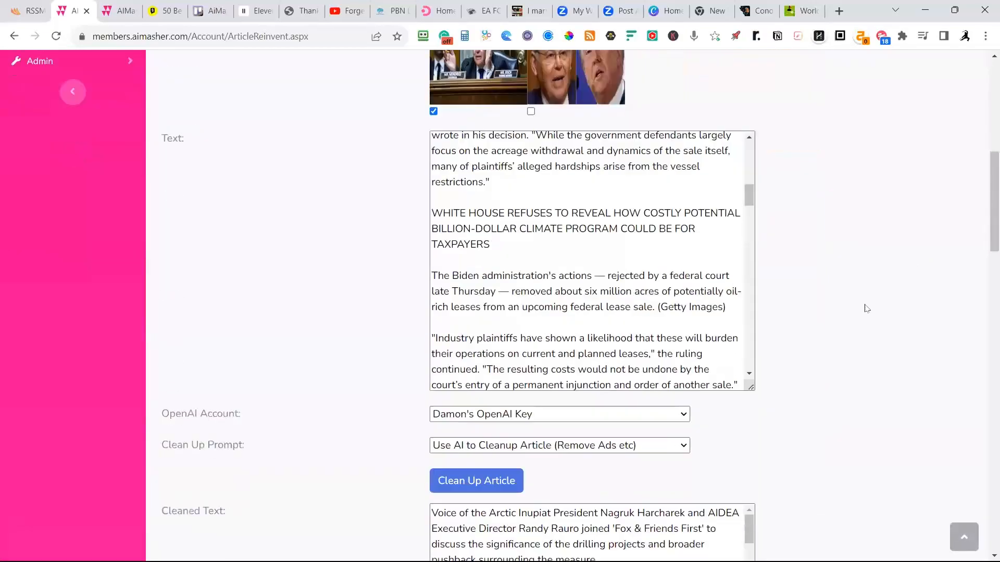
scroll(866, 309, "down", 16)
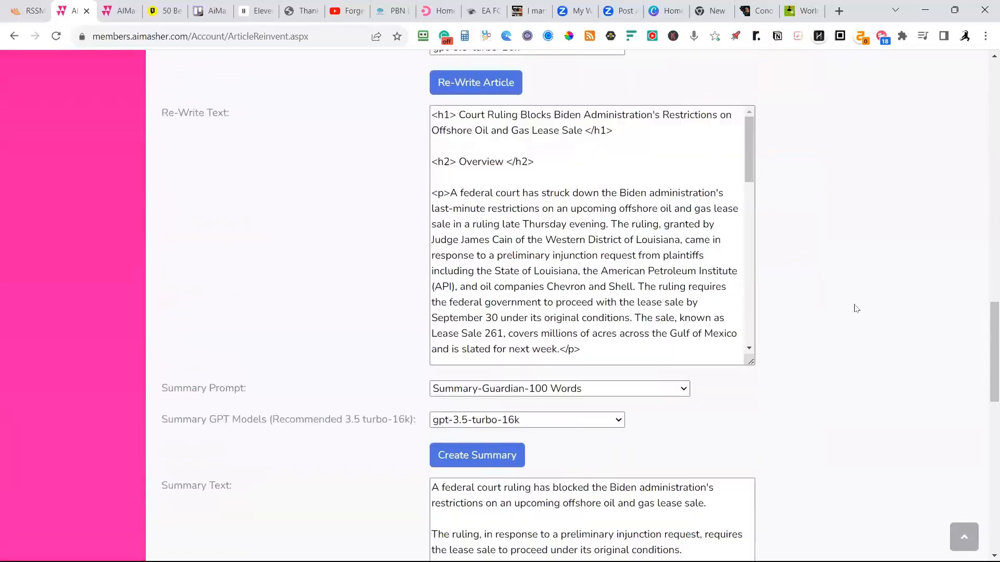
scroll(857, 310, "down", 12)
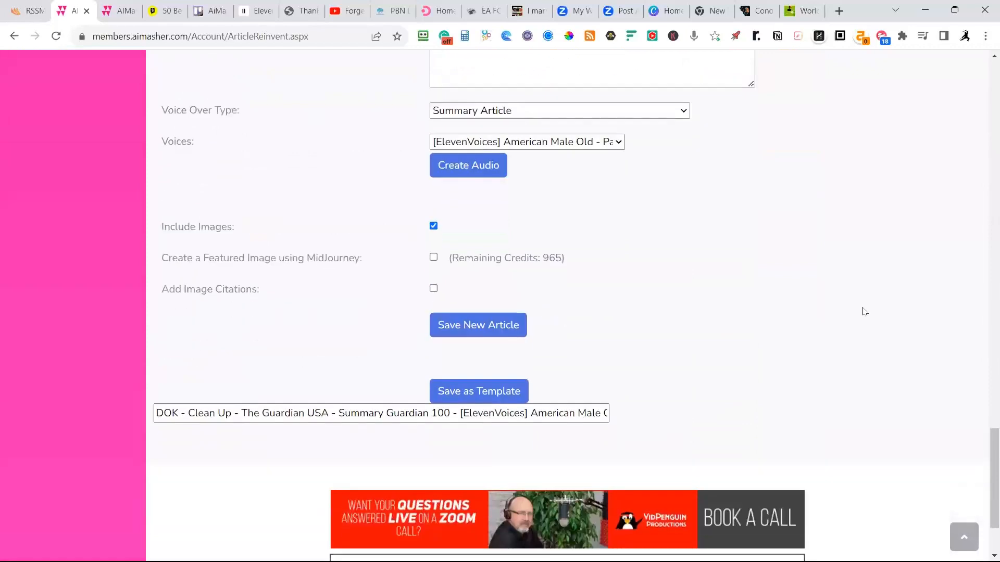
left_click(434, 258)
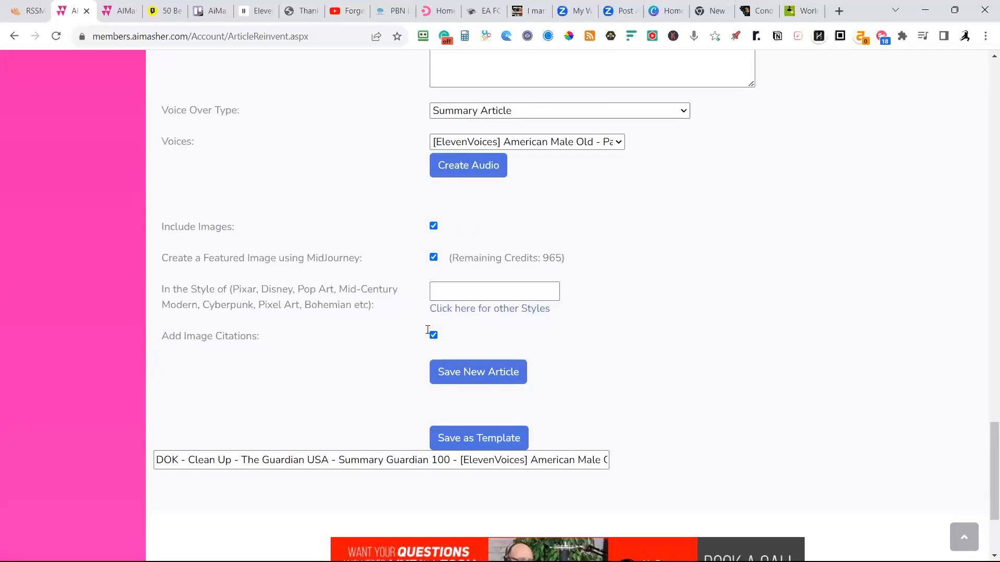
Create the summary's voice-over audio and play its opening against the summary text, pausing playback partway through.
left_click(467, 167)
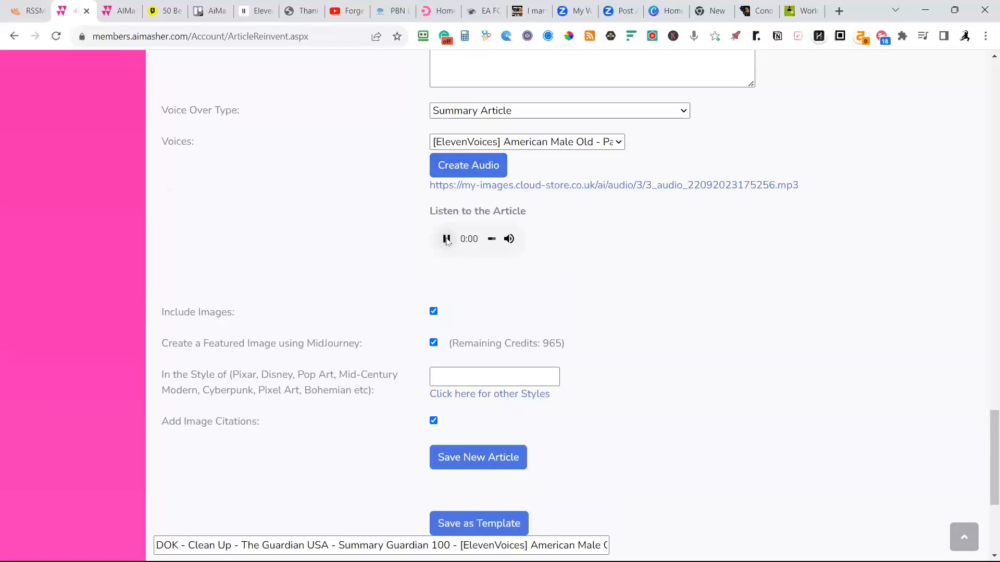
scroll(584, 205, "up", 5)
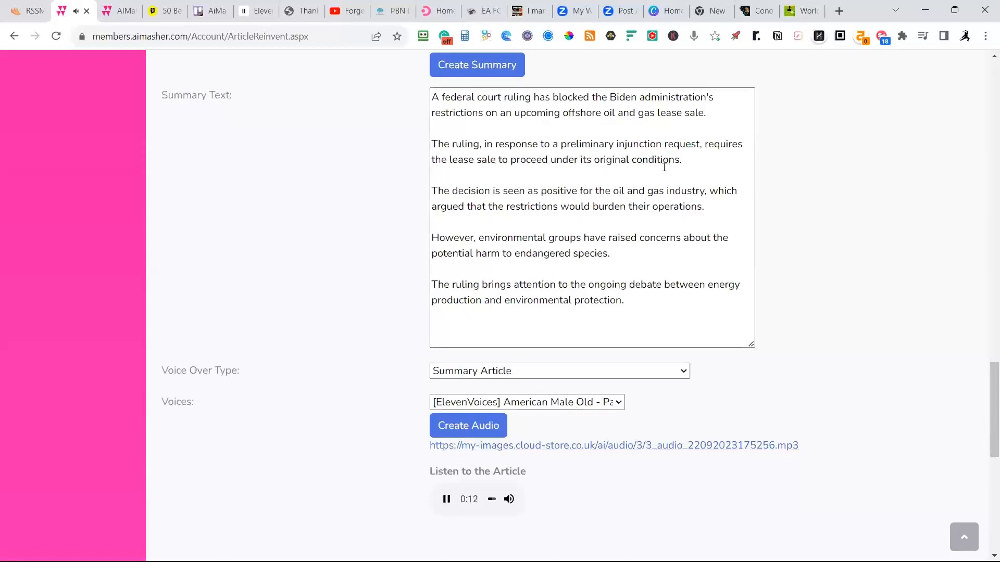
left_click(447, 500)
Insert an extra blank line before the summary's third and fourth paragraphs, and remove both lines again.
left_click(449, 180)
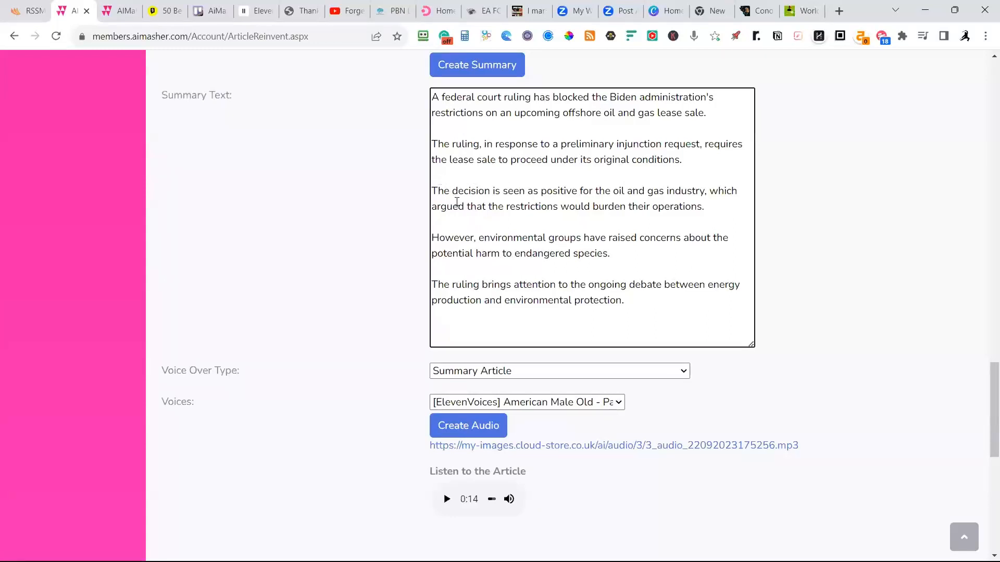
key("Return")
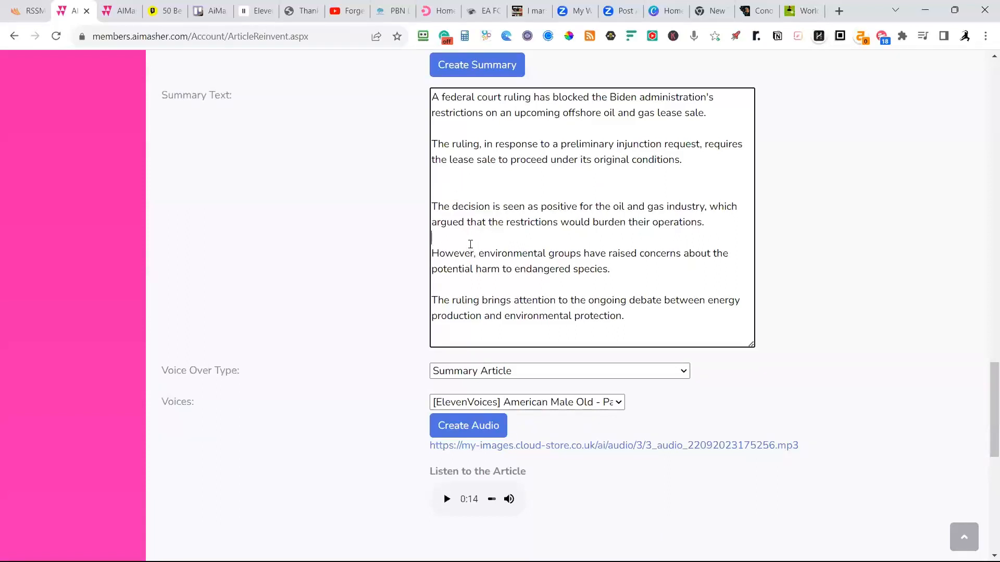
key("Return")
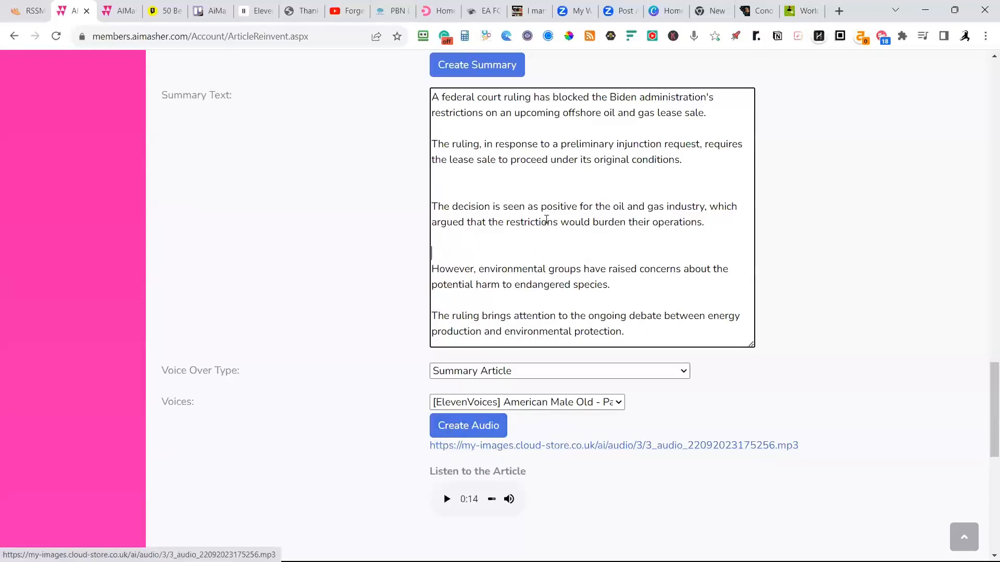
left_click(455, 178)
key("Delete")
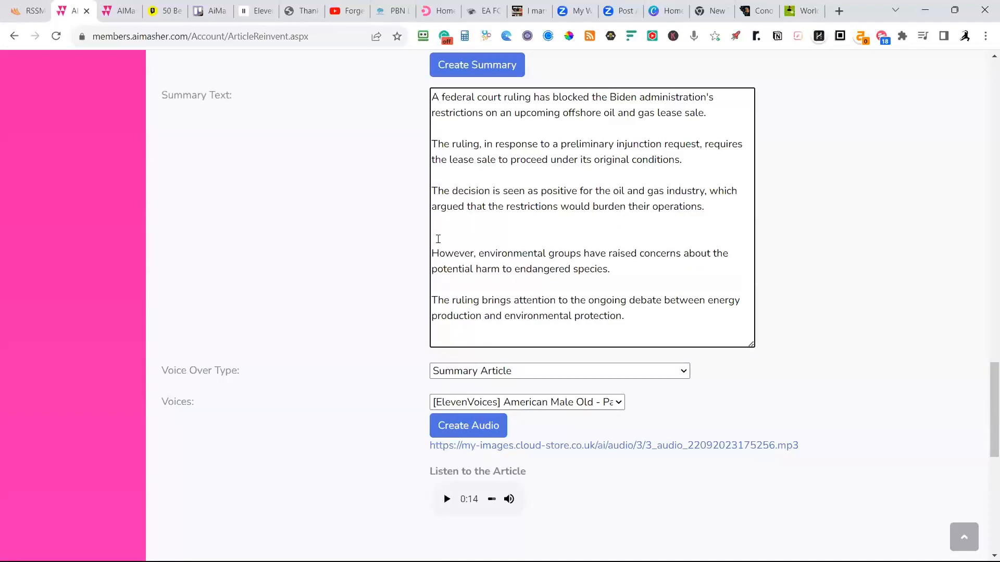
left_click(438, 239)
key("Delete")
Save the rewritten content as a new article, leaving the featured image style blank.
scroll(433, 236, "down", 8)
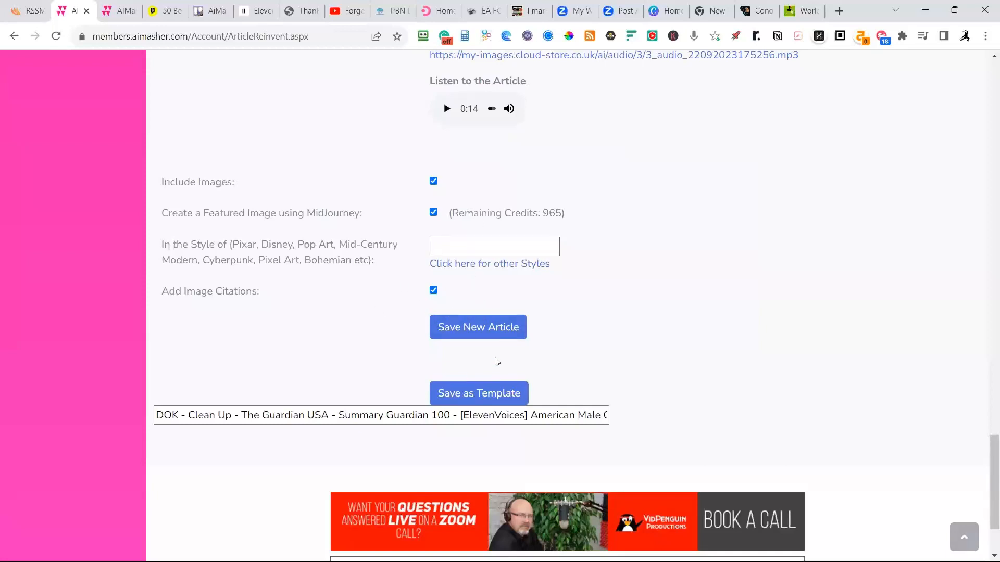
scroll(339, 388, "down", 1)
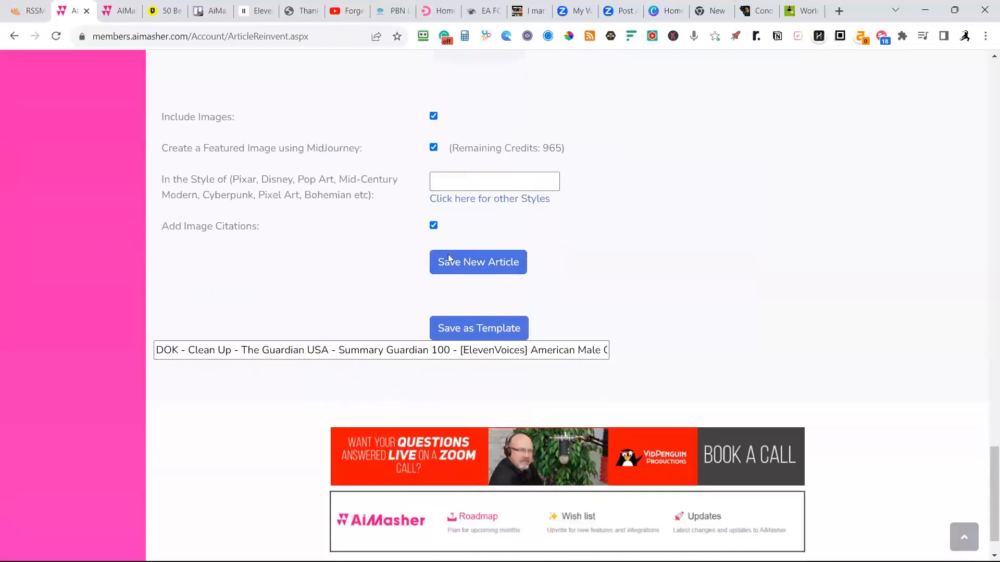
left_click(475, 264)
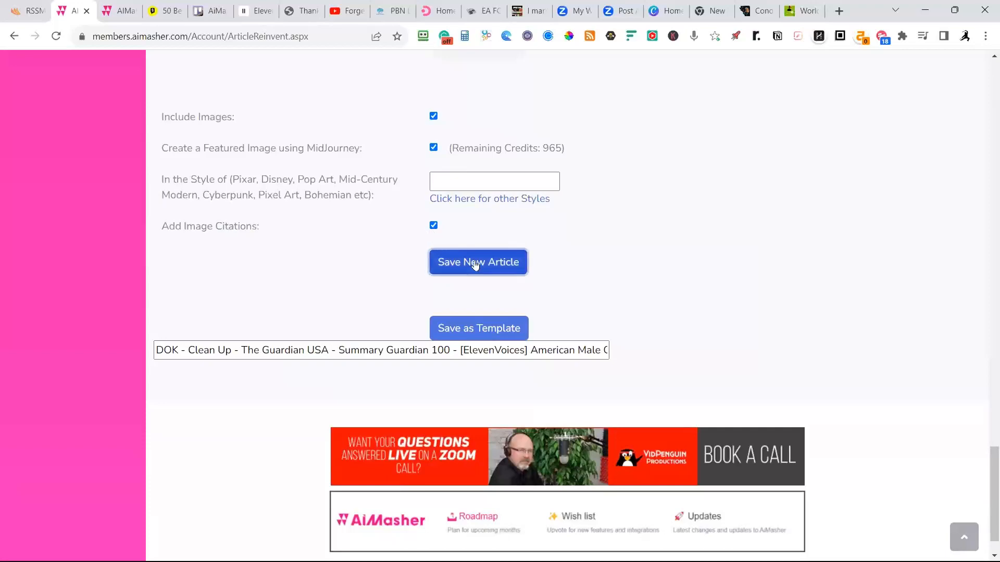
Switch to the browser tab with the estimated OpenAI costs and open the My Articles list there.
scroll(256, 245, "up", 5)
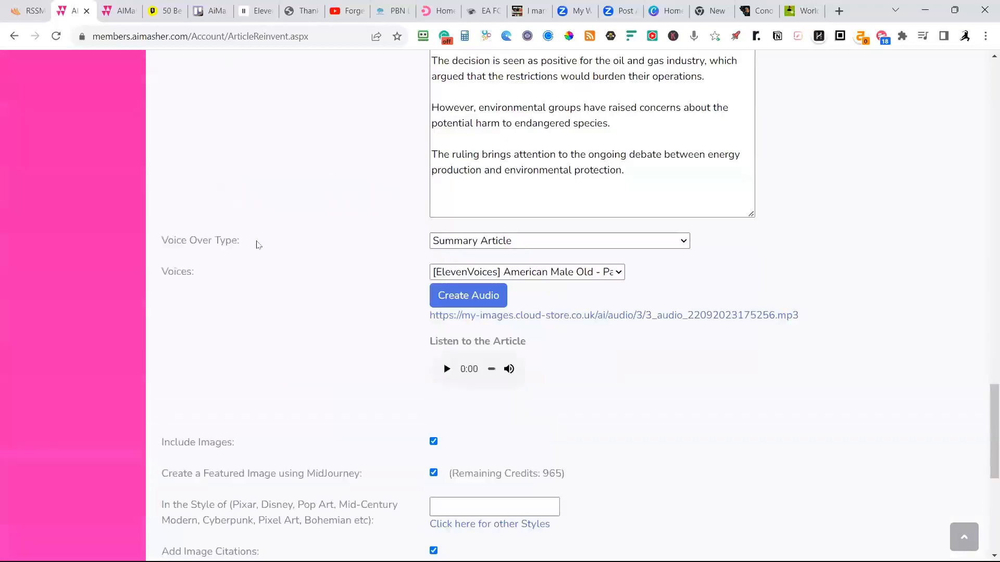
scroll(256, 245, "up", 20)
scroll(130, 164, "up", 5)
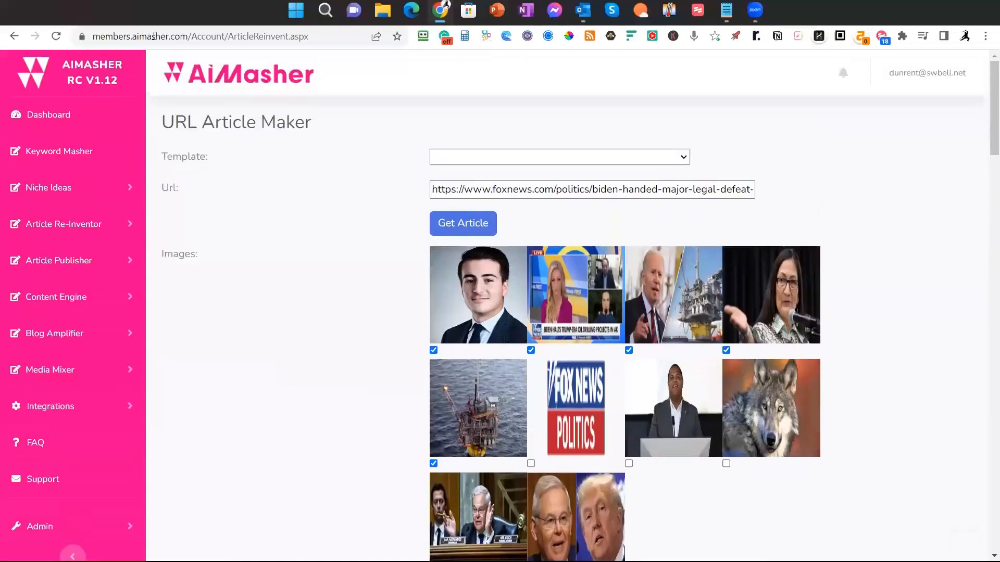
left_click(125, 10)
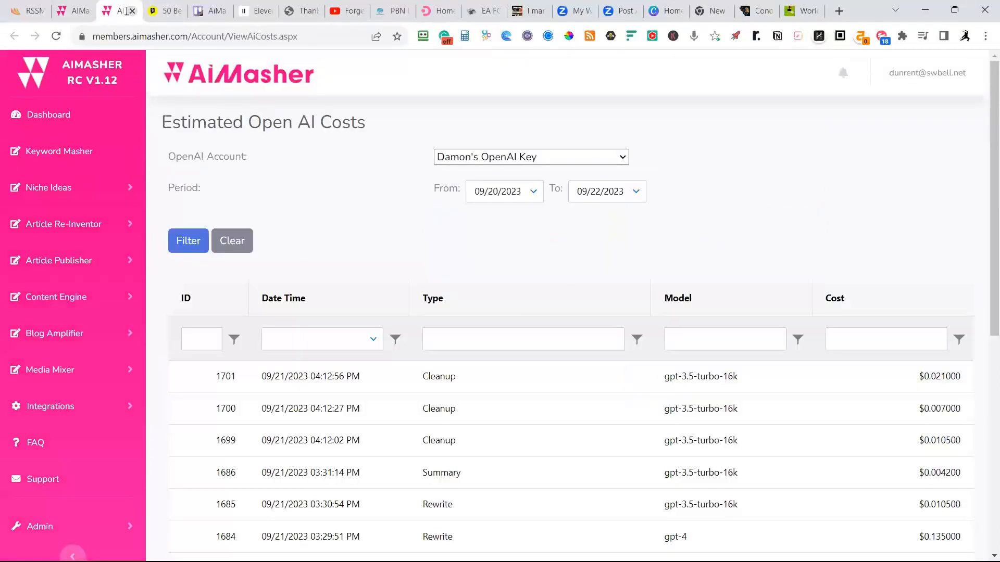
left_click(74, 266)
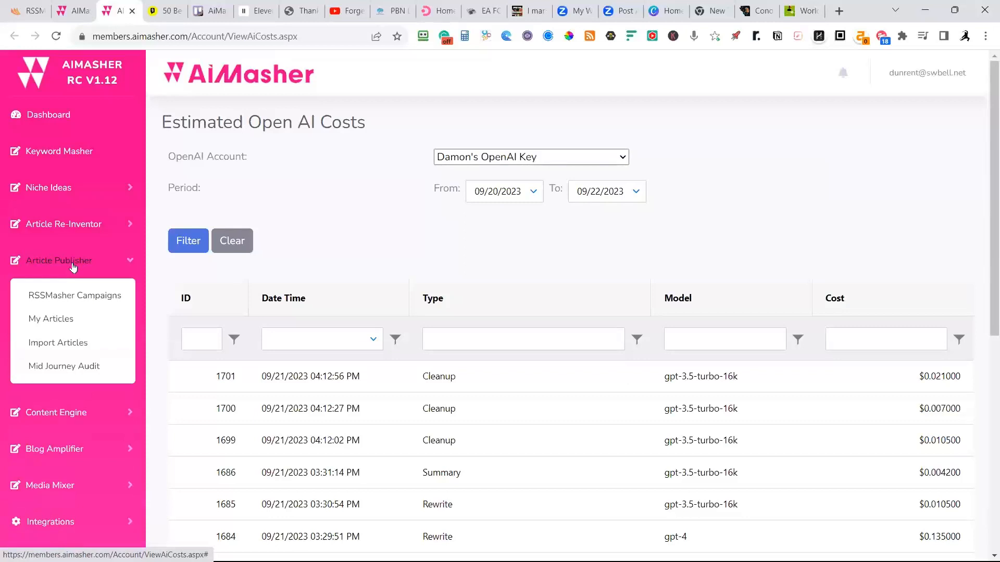
left_click(69, 320)
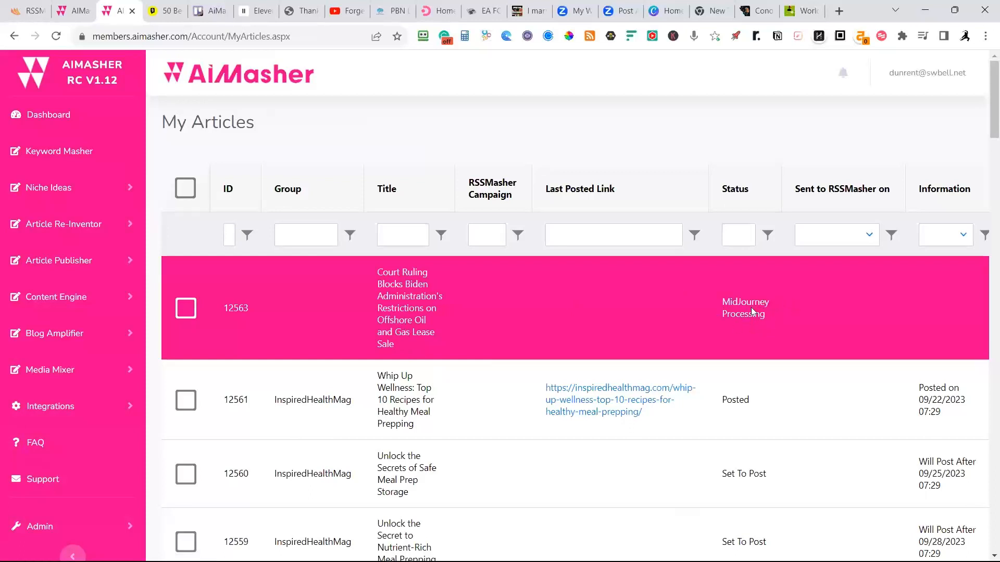
Open the newly saved article about the court ruling on the offshore oil and gas lease sale for editing.
scroll(327, 314, "down", 3)
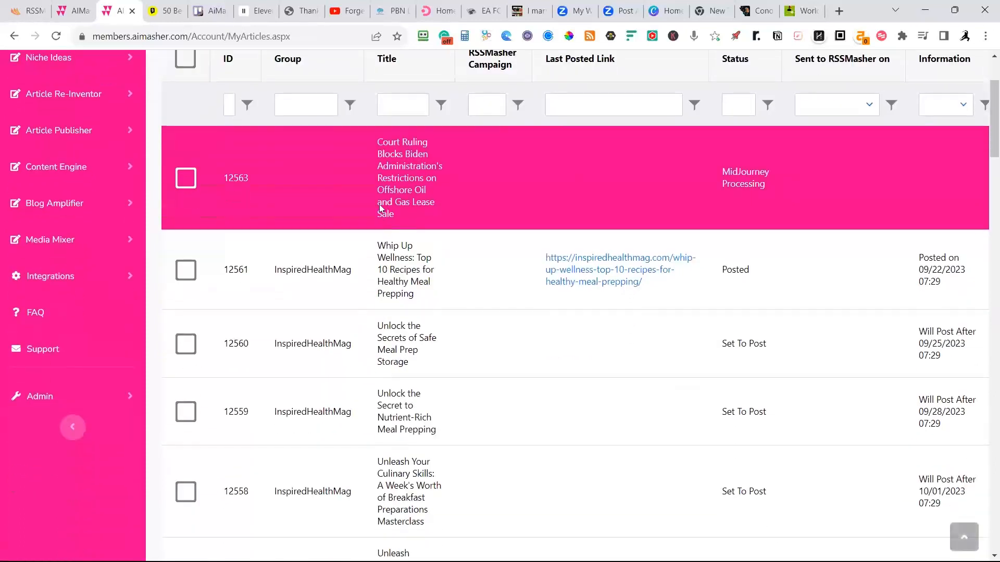
scroll(387, 215, "down", 20)
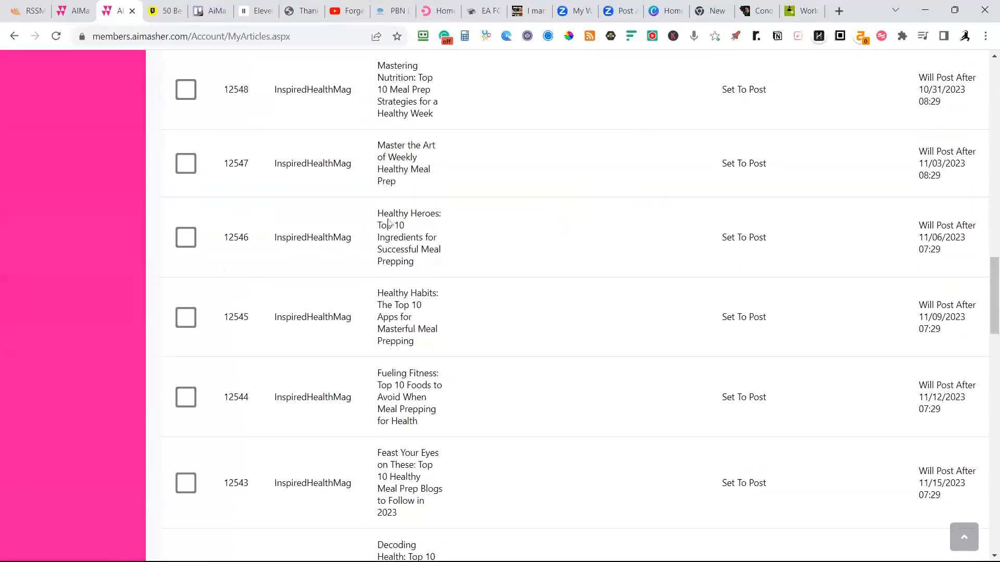
scroll(386, 241, "up", 6)
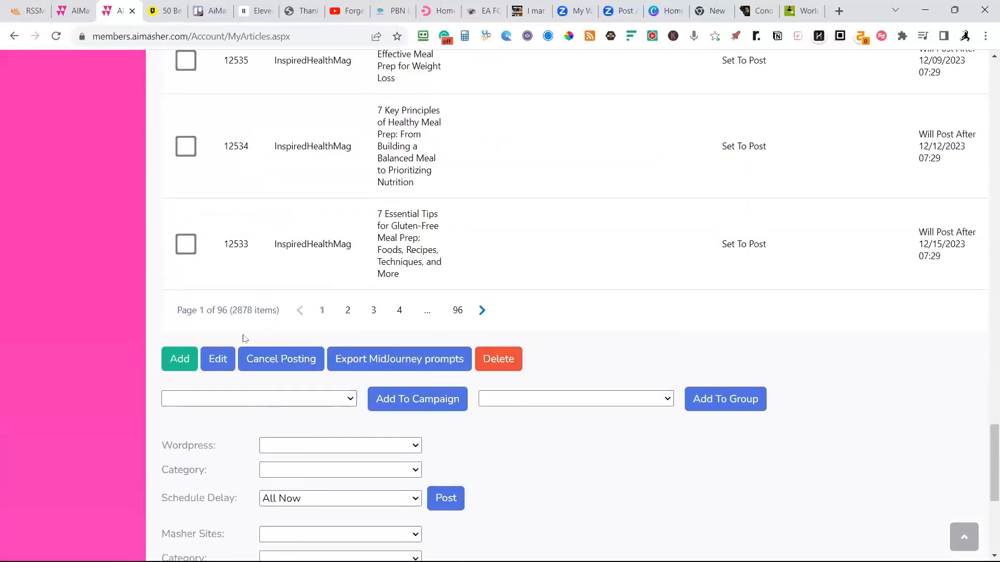
left_click(211, 360)
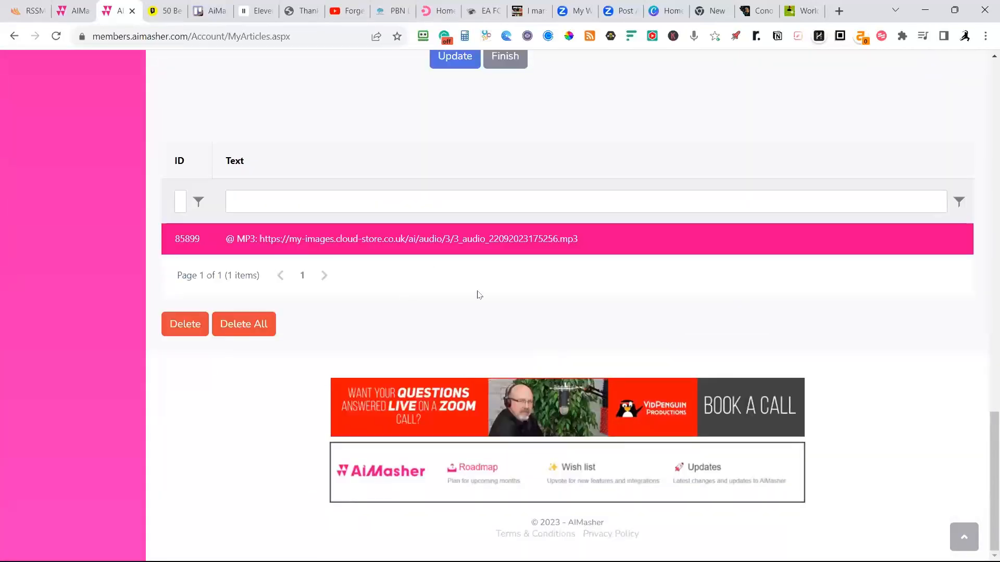
Review the saved article's audio player, MidJourney placeholder, section text, summary, and its voice-over, media pack and campaign settings.
scroll(472, 317, "up", 17)
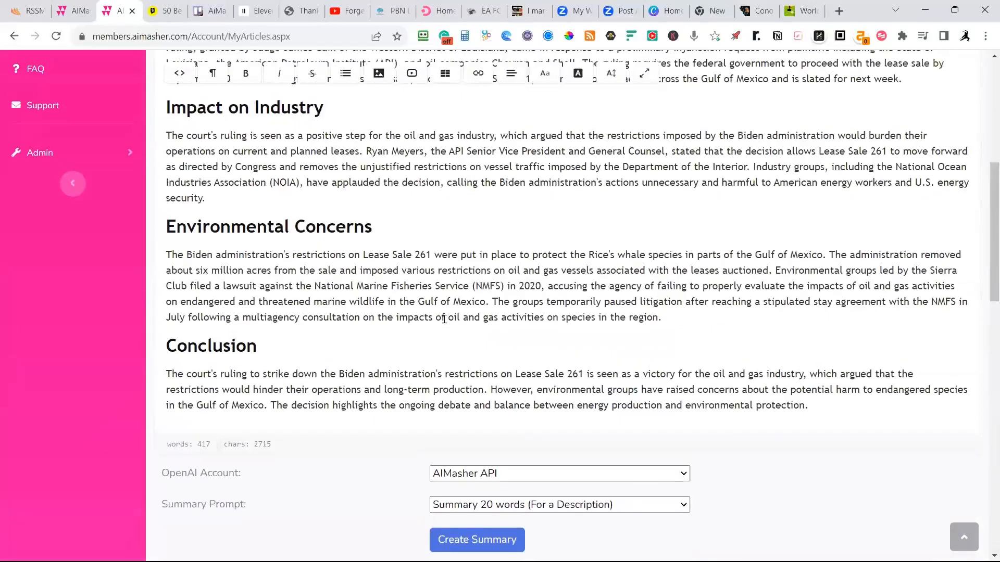
scroll(445, 319, "up", 6)
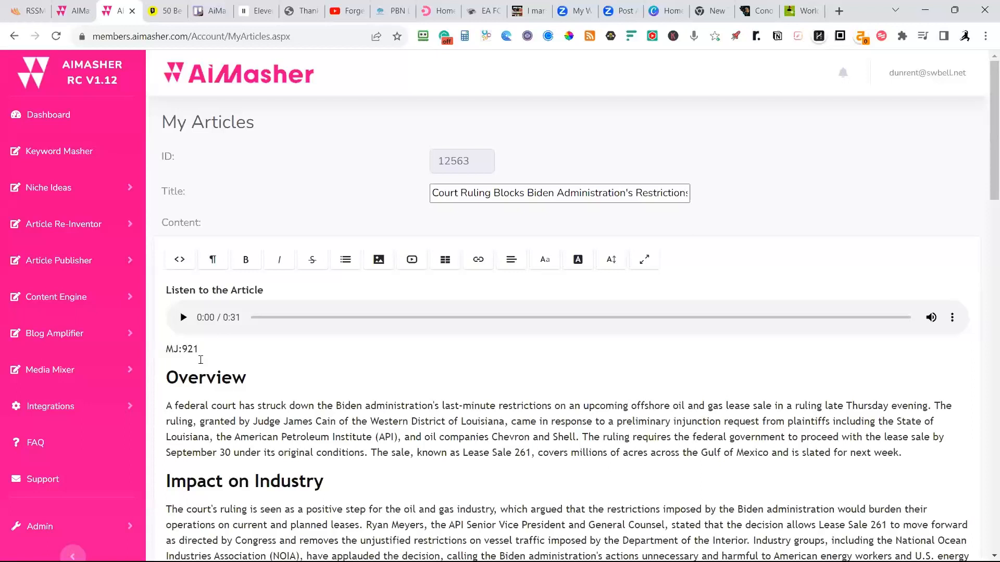
scroll(314, 345, "down", 4)
scroll(569, 291, "down", 5)
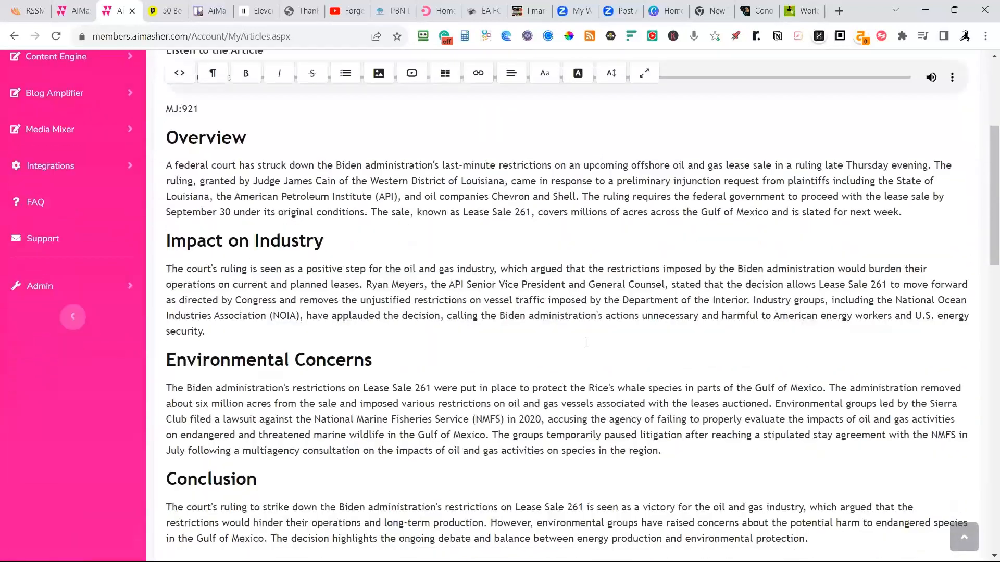
scroll(386, 261, "up", 1)
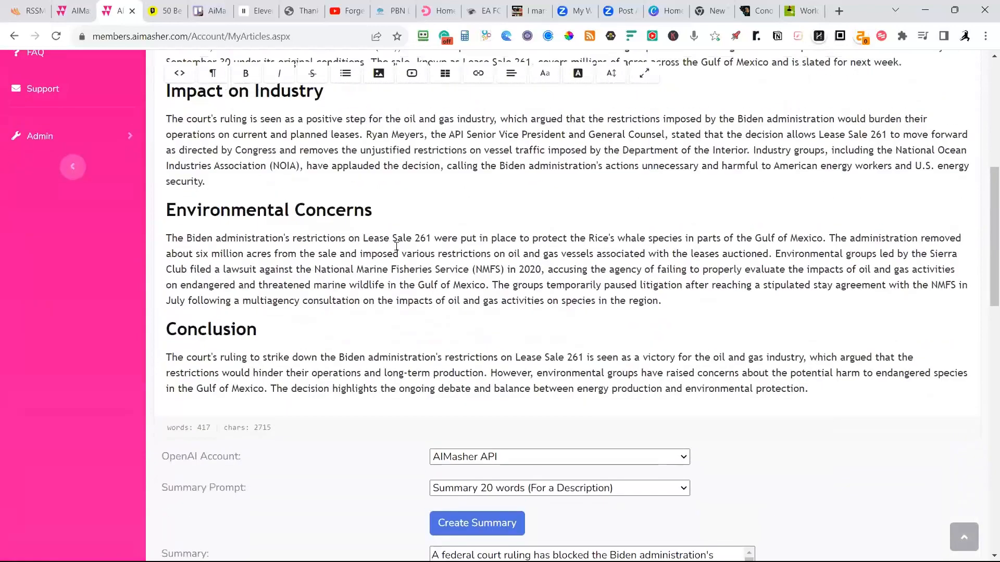
scroll(396, 271, "down", 4)
scroll(405, 282, "down", 5)
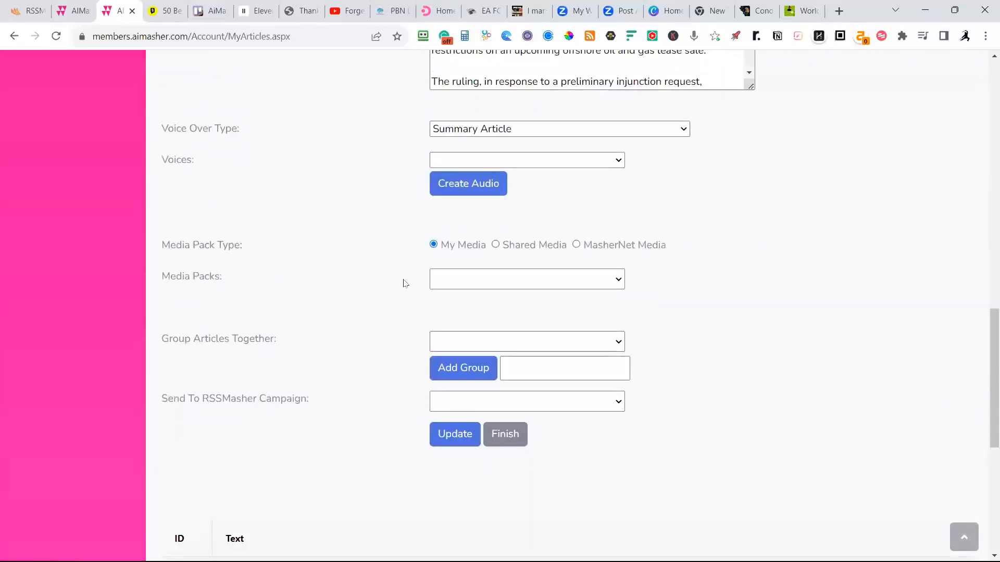
Check the saved article's media pack, grouping and campaign settings and its audio entry, and finish editing the article.
scroll(403, 280, "up", 1)
scroll(397, 281, "down", 3)
scroll(394, 274, "up", 4)
scroll(390, 268, "down", 5)
scroll(391, 273, "down", 3)
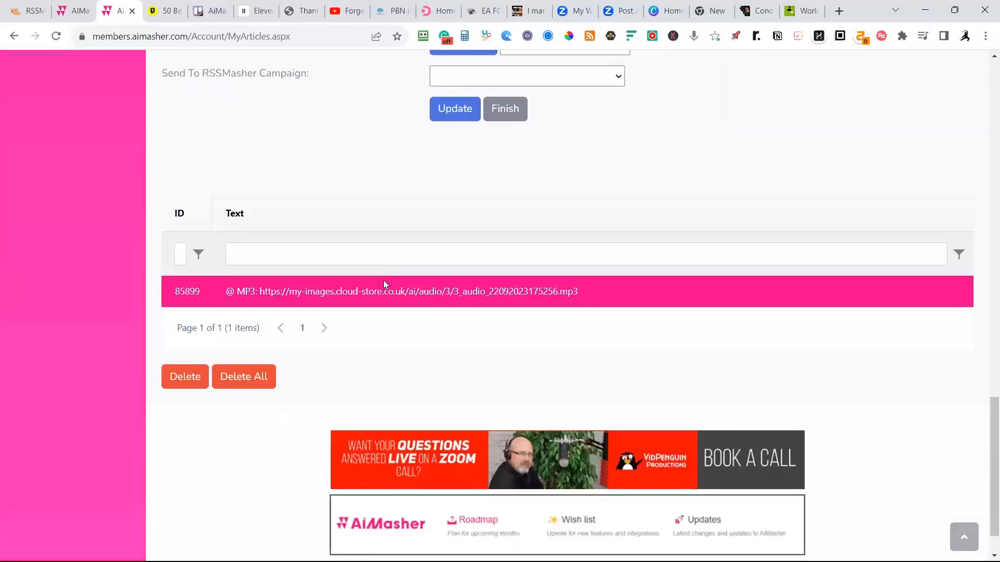
scroll(186, 410, "up", 3)
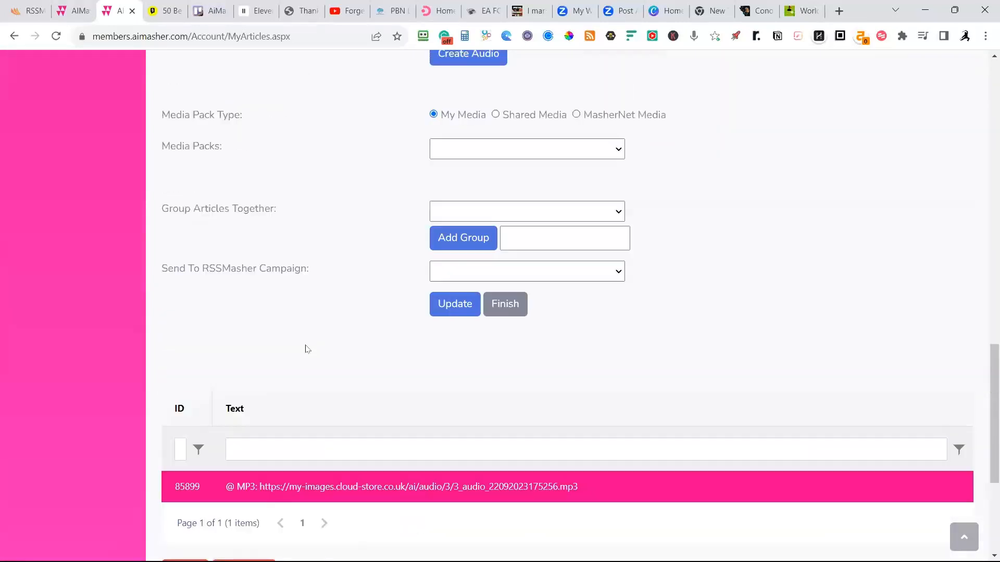
left_click(505, 306)
Return to the URL Article Maker tab and insert 3.5T16K after DOK in the template name.
key("ctrl+shift+Tab")
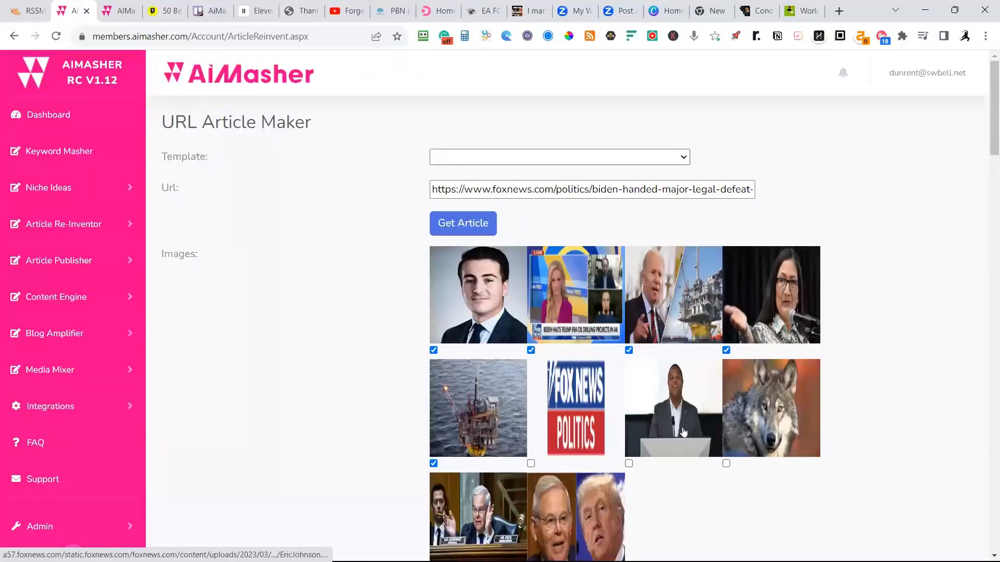
scroll(683, 423, "down", 9)
scroll(766, 391, "down", 20)
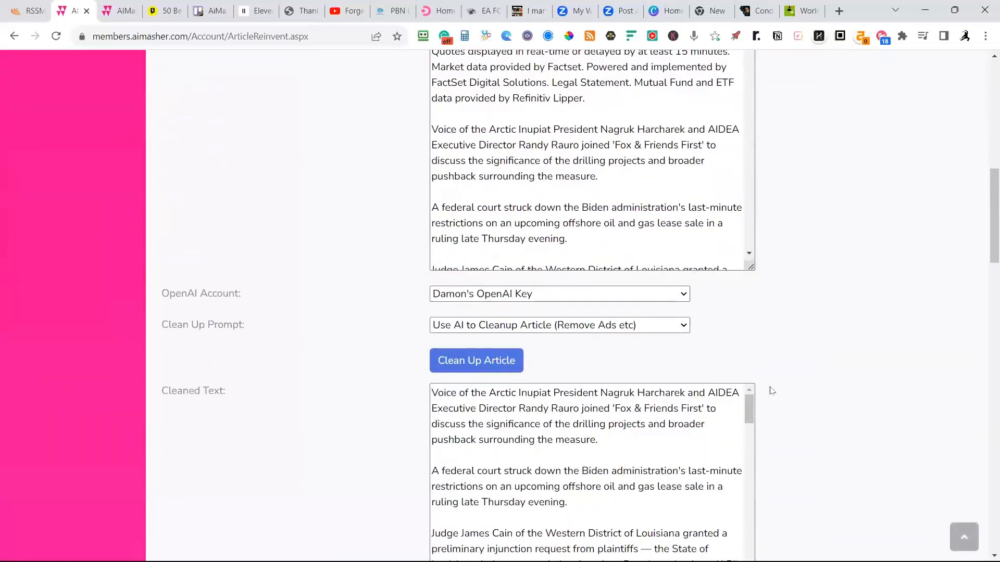
scroll(802, 402, "down", 8)
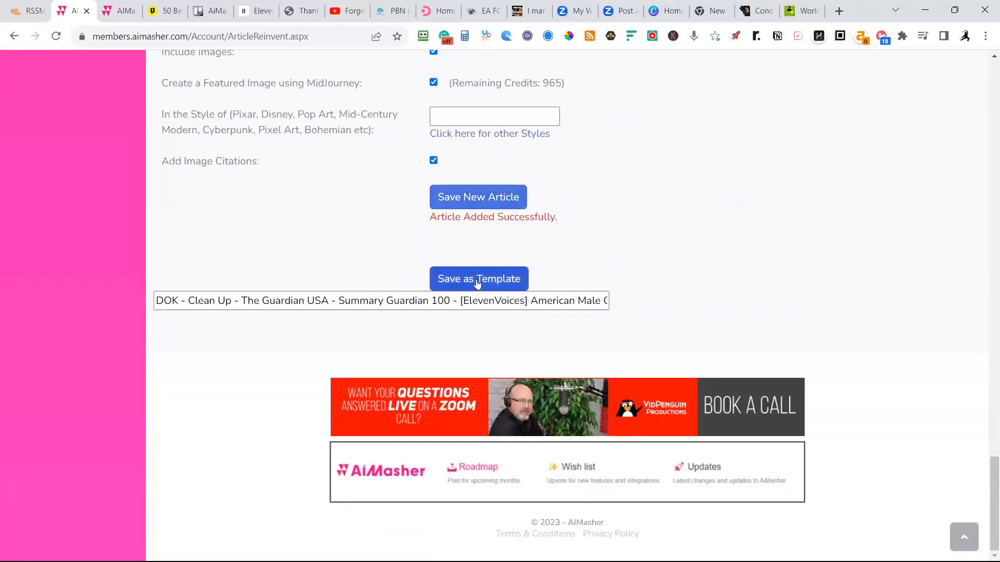
left_click(183, 301)
type("3.5")
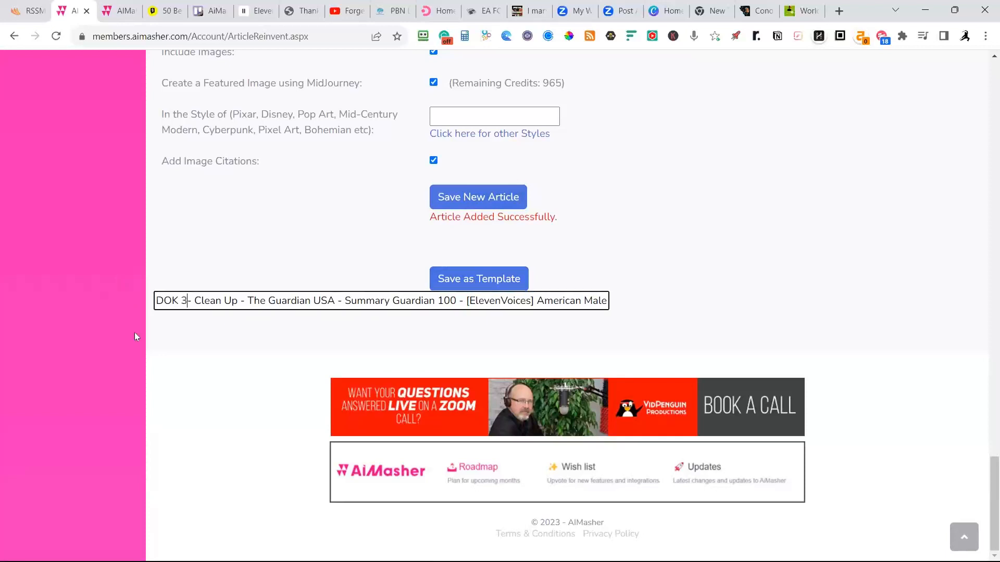
type("T")
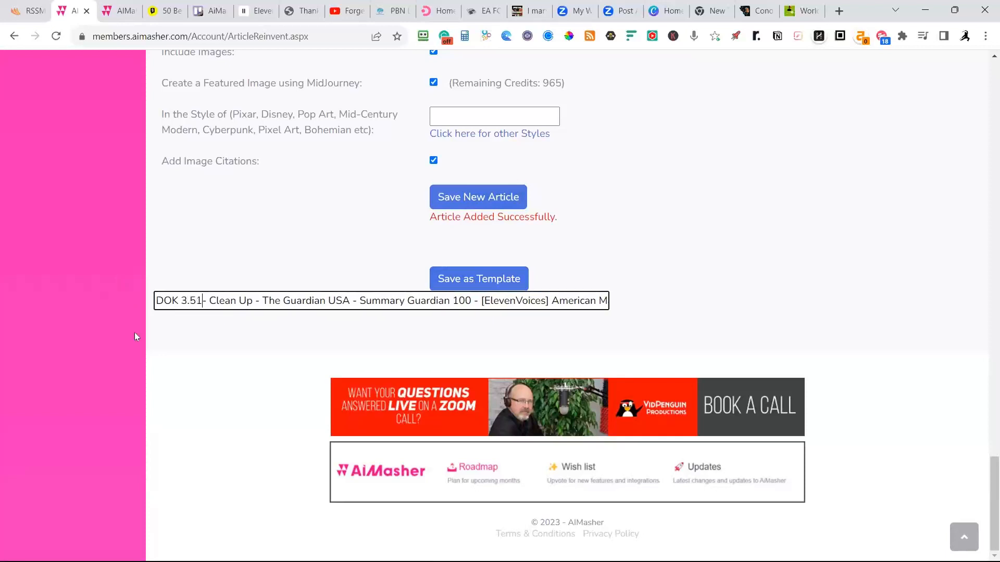
key("BackSpace")
type("T16")
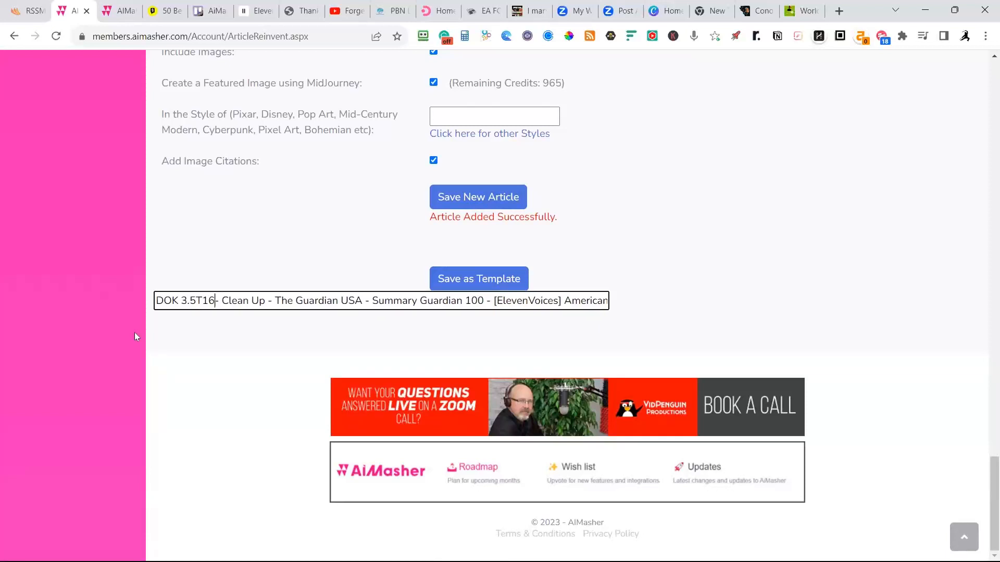
type("K")
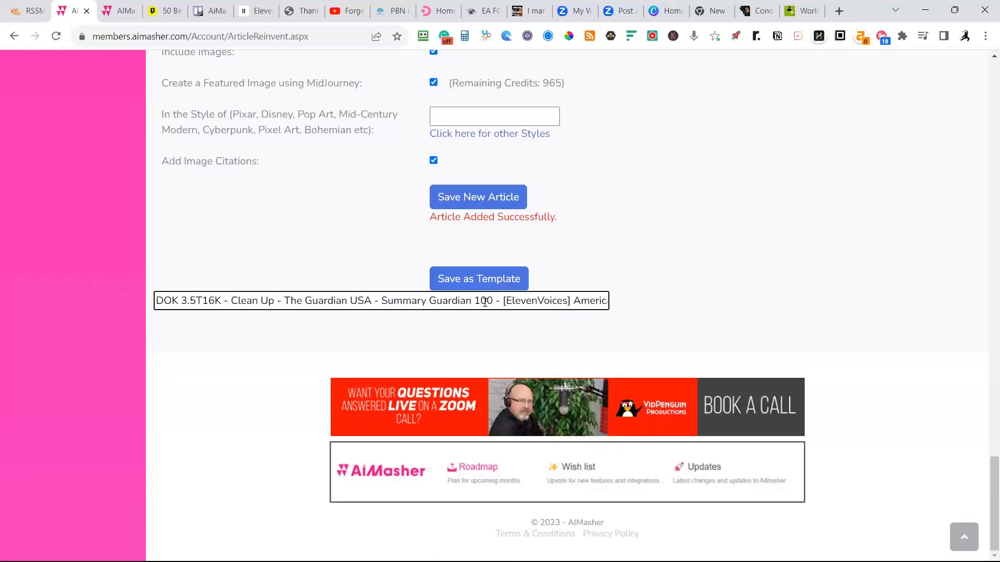
Append -MJ to the end of the template name, check the full name, and save the settings as a template.
key("End")
type("-")
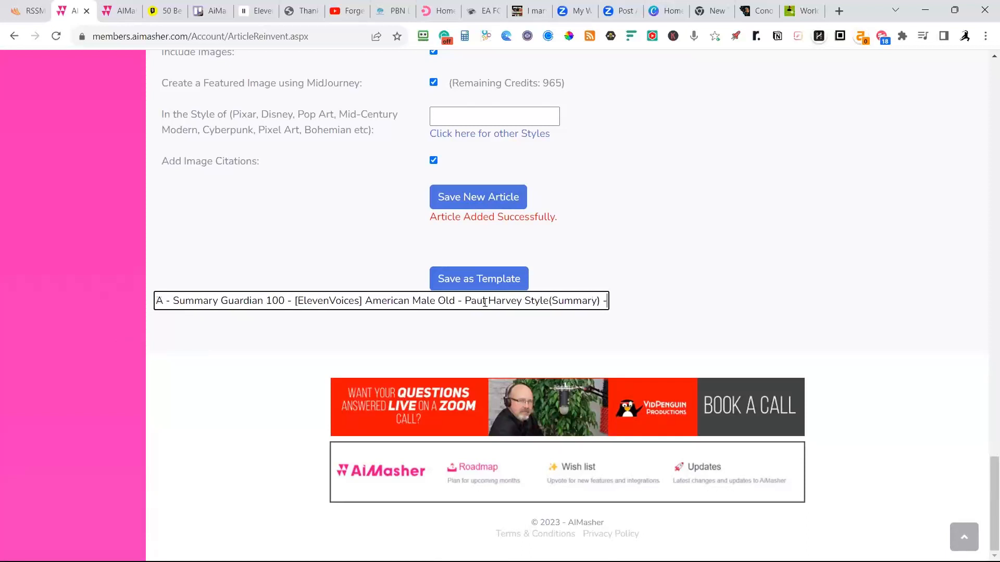
type("MJ")
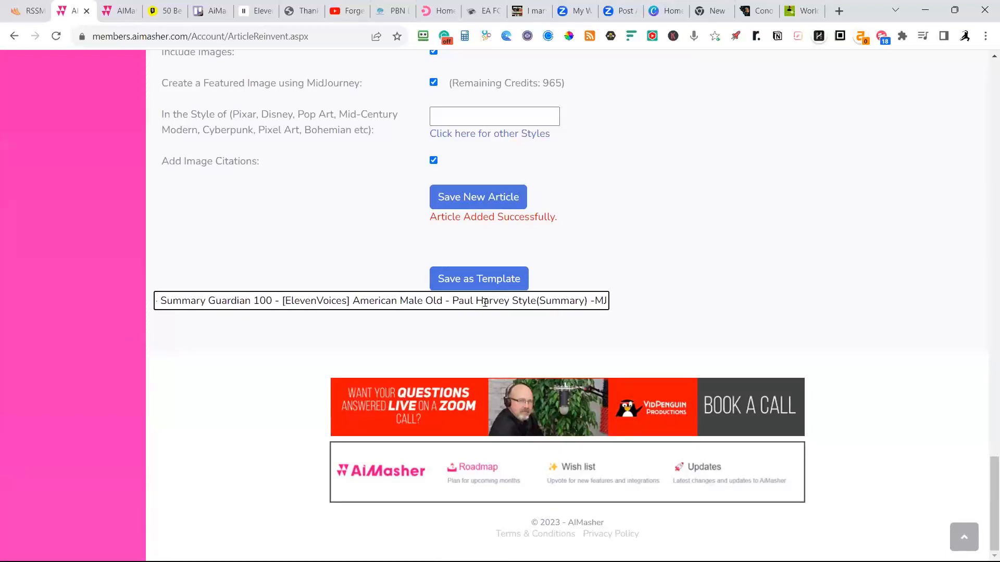
left_click(273, 302)
key("Left")
key("Left")
key("Left")
key("Left")
key("Left")
key("Left")
key("Left")
key("Left")
key("Left")
key("Left")
key("Left")
key("Left")
key("Left")
key("Left")
key("Left")
key("Left")
key("Left")
key("Left")
key("Left")
key("Left")
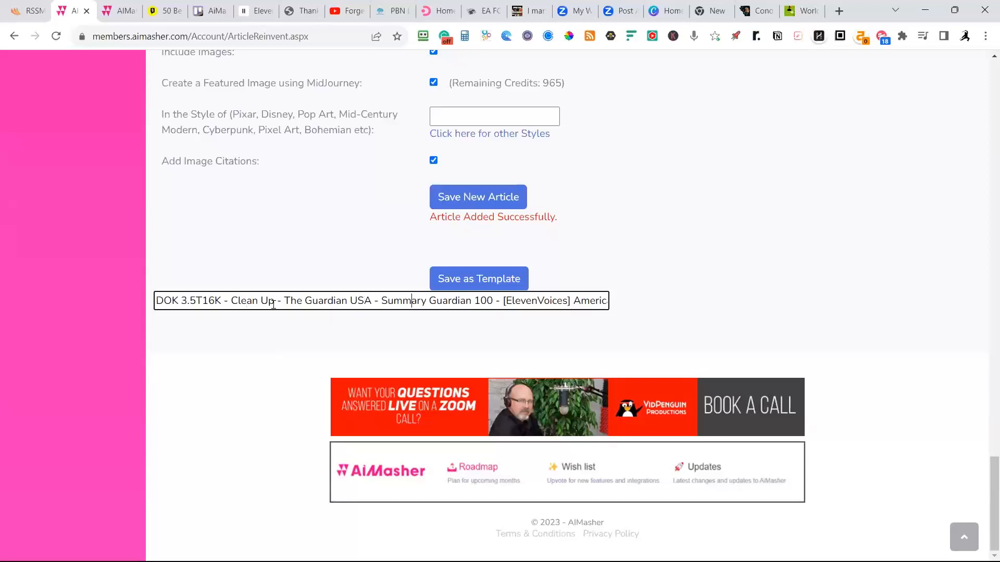
key("Right")
key("Right")
key("Right")
key("Right")
key("Right")
key("Right")
key("Right")
key("Right")
key("Right")
key("Right")
key("Right")
key("Right")
key("Right")
key("Right")
key("Right")
key("Right")
key("Right")
key("Right")
key("Right")
key("Right")
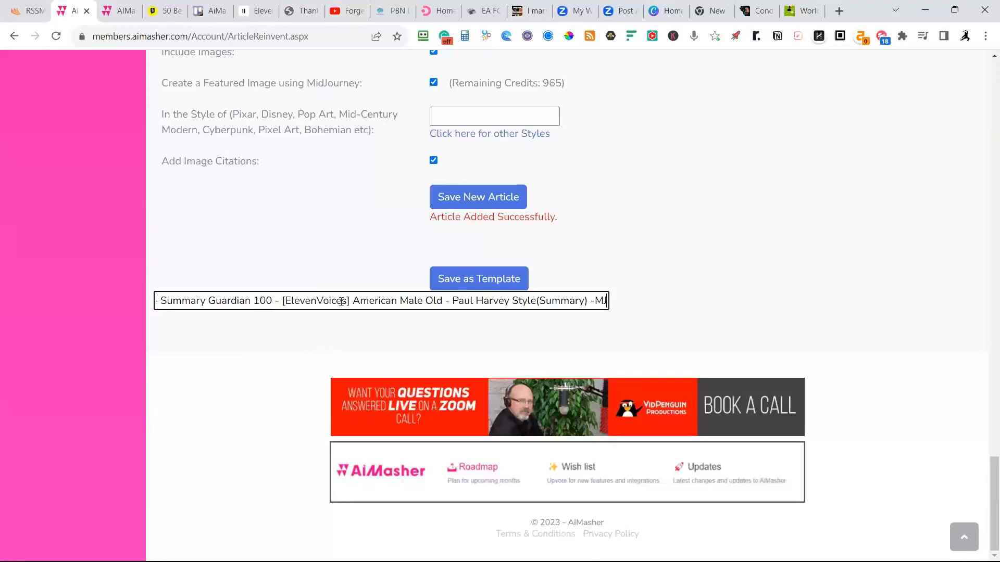
left_click(475, 284)
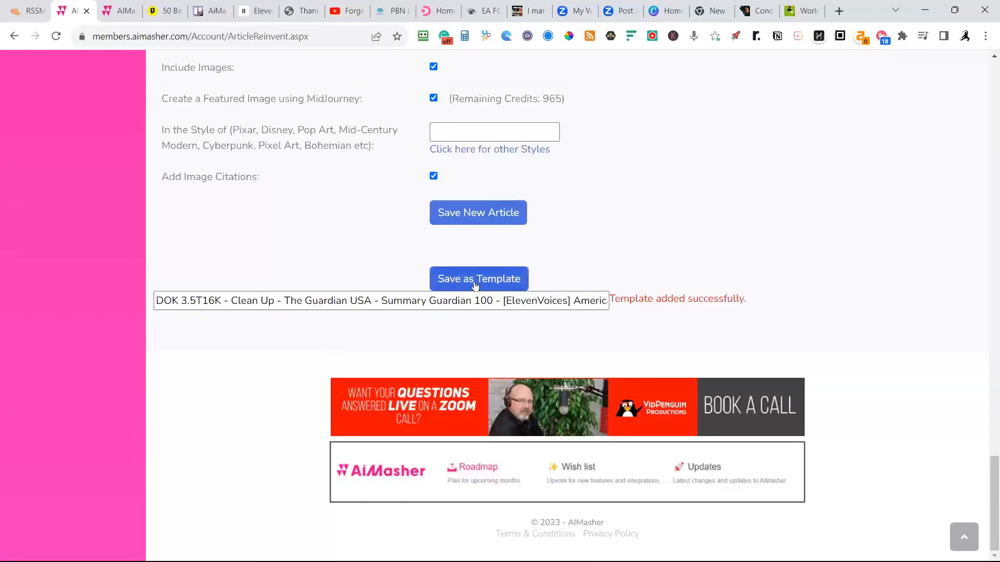
Switch to the RSSMasher tab and fetch the Re-Inventor templates from AiMasher.
scroll(349, 248, "up", 6)
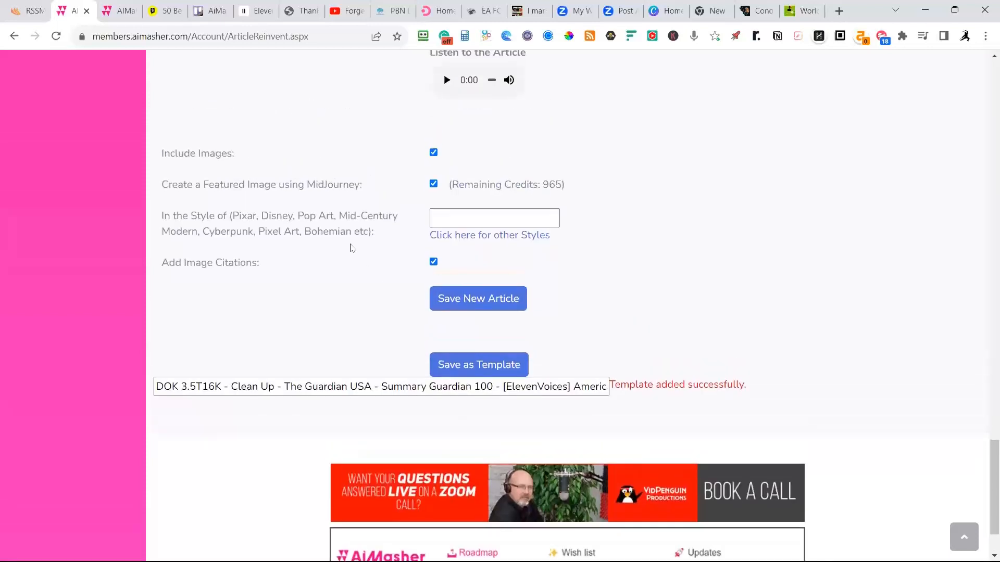
left_click(29, 12)
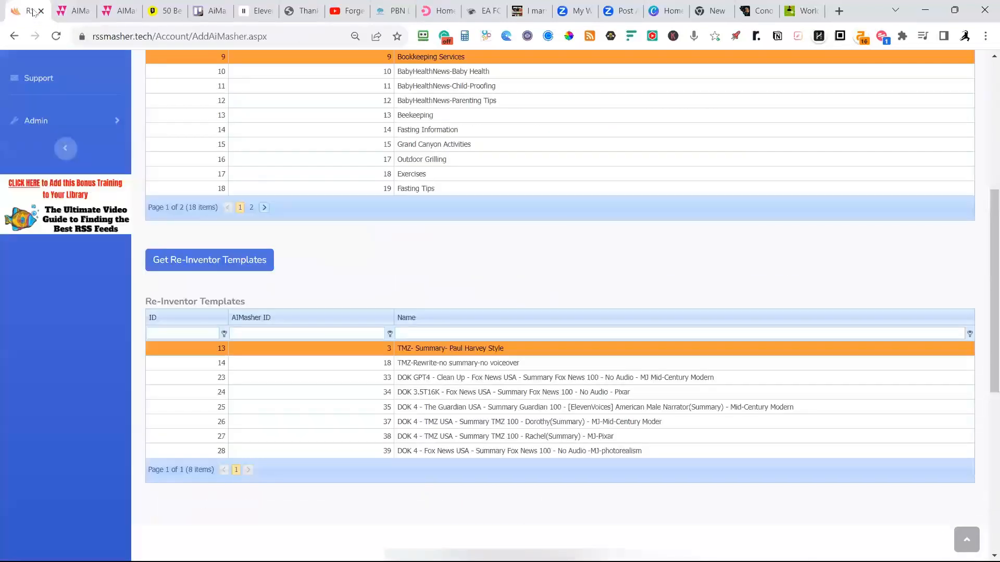
left_click(201, 274)
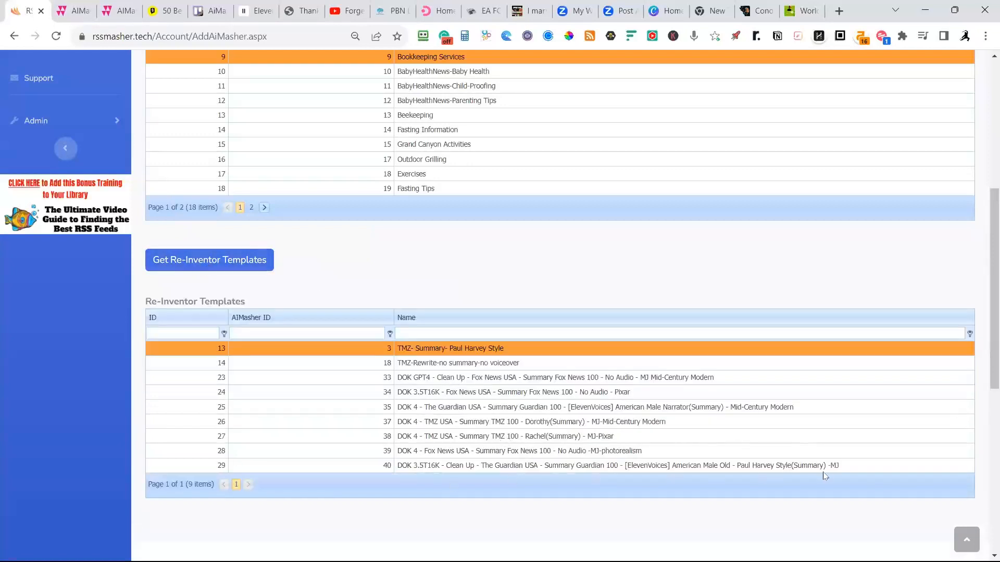
scroll(406, 399, "up", 1)
scroll(405, 398, "up", 4)
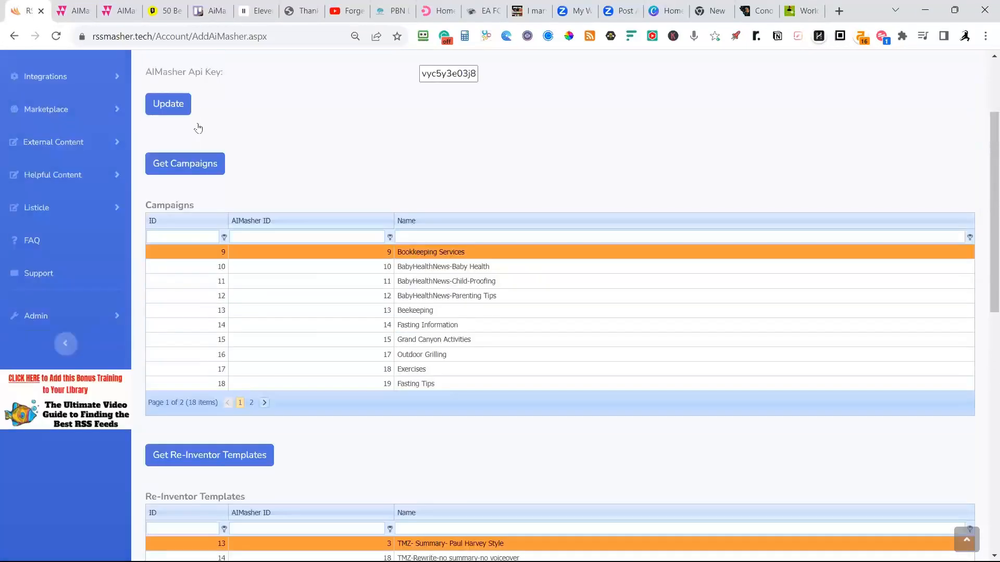
Switch back to AiMasher, open the Article Re-Inventor templates list, and review the template names and their Linked To RSSMasher status.
left_click(78, 11)
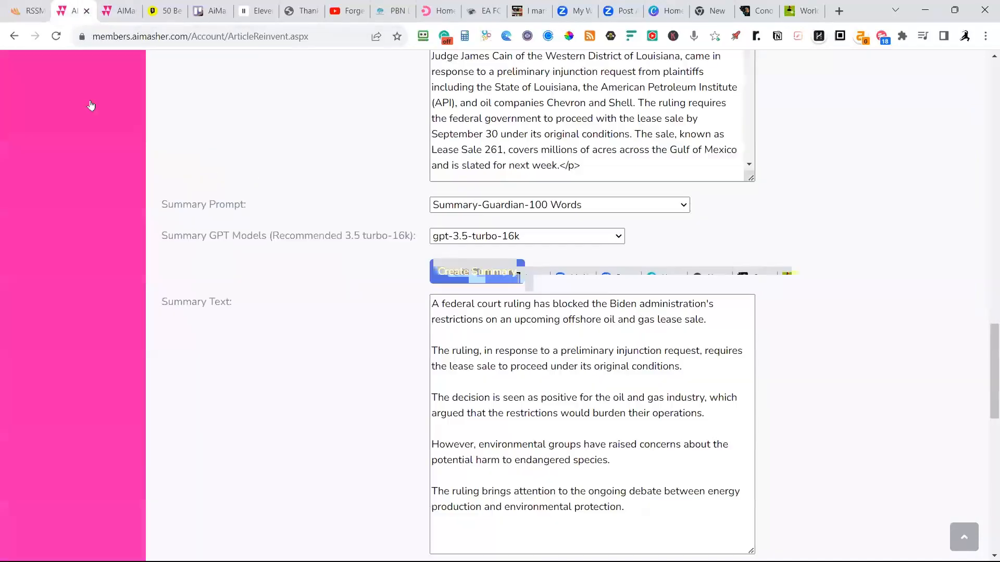
scroll(84, 125, "up", 20)
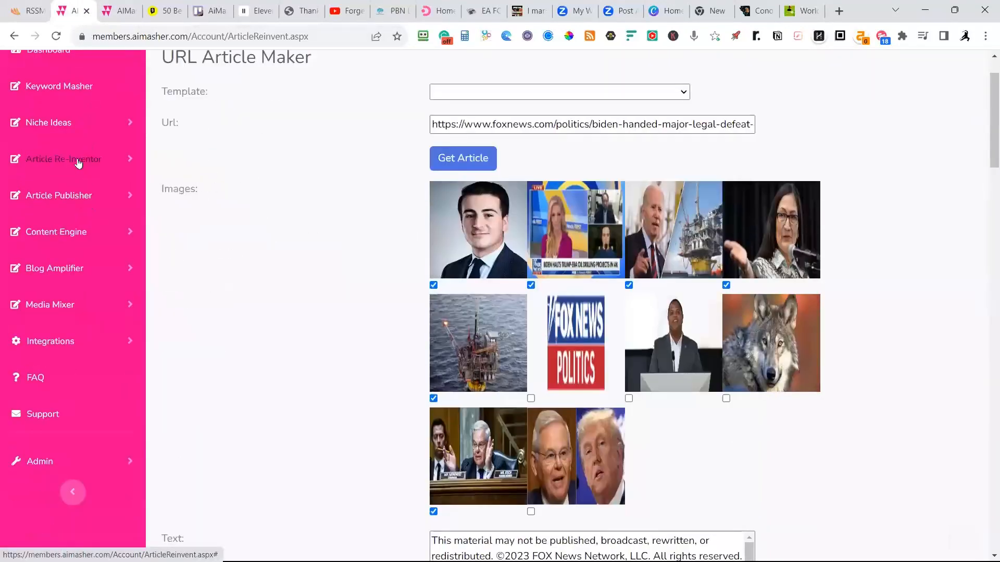
left_click(78, 163)
left_click(58, 218)
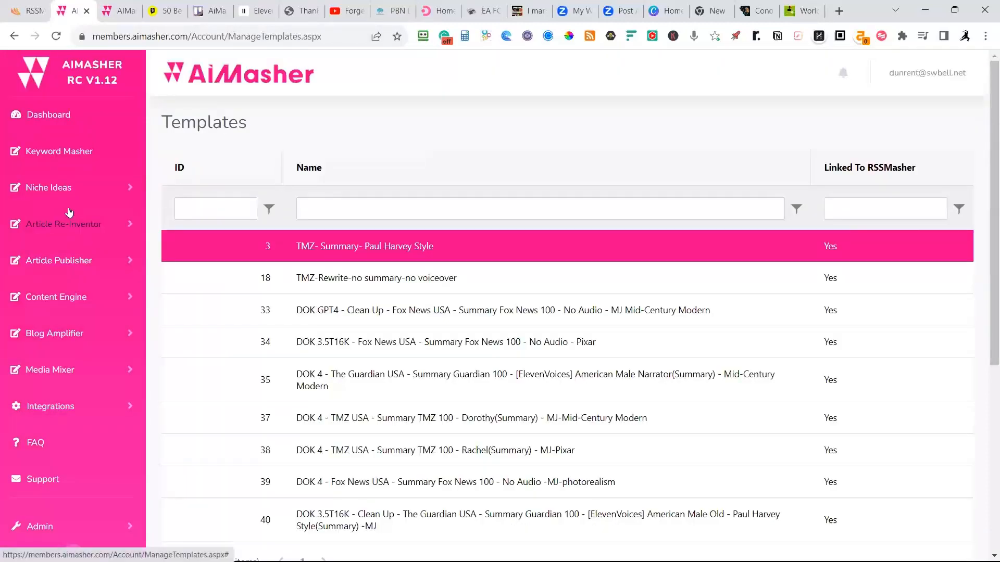
scroll(69, 213, "down", 3)
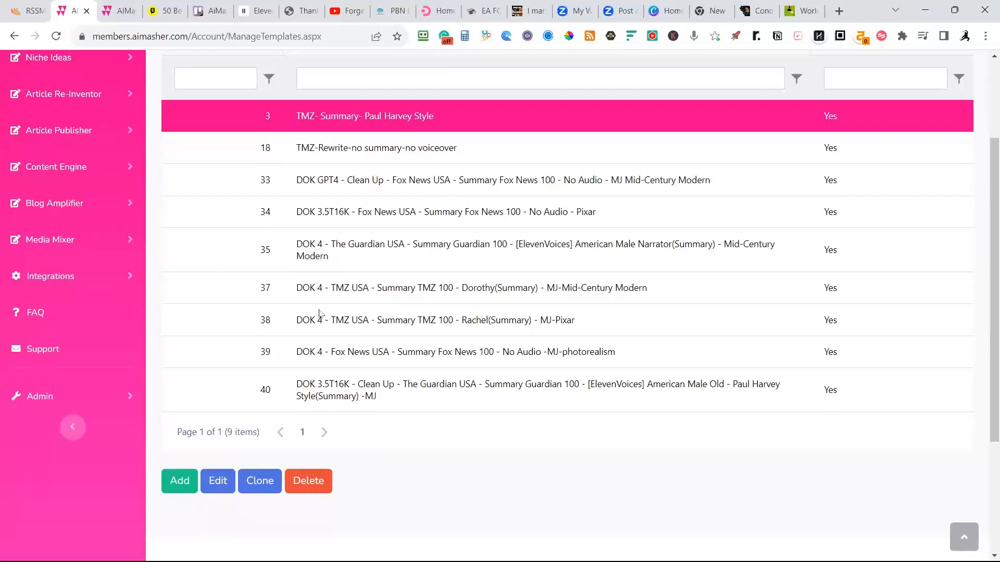
scroll(321, 302, "up", 3)
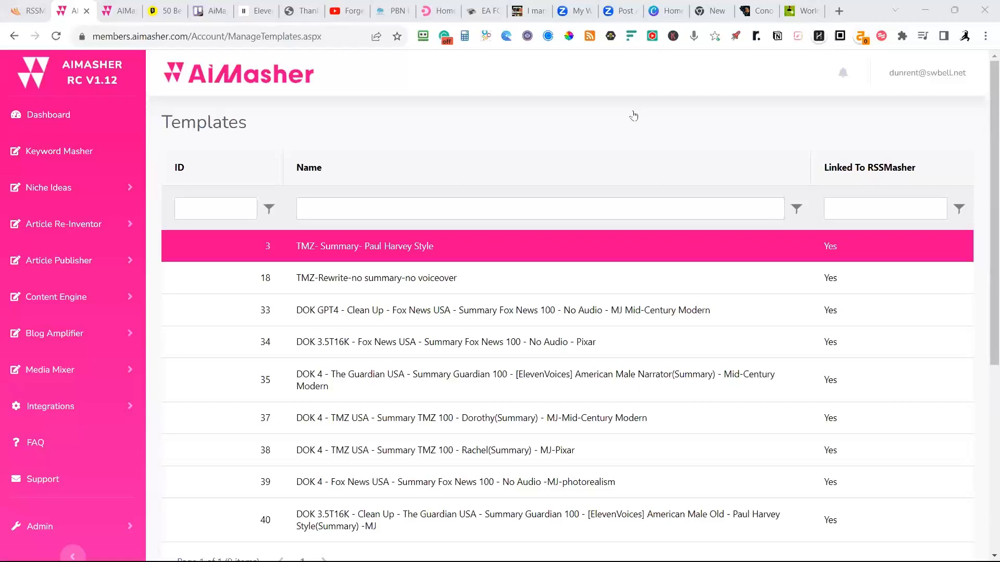
scroll(567, 163, "down", 4)
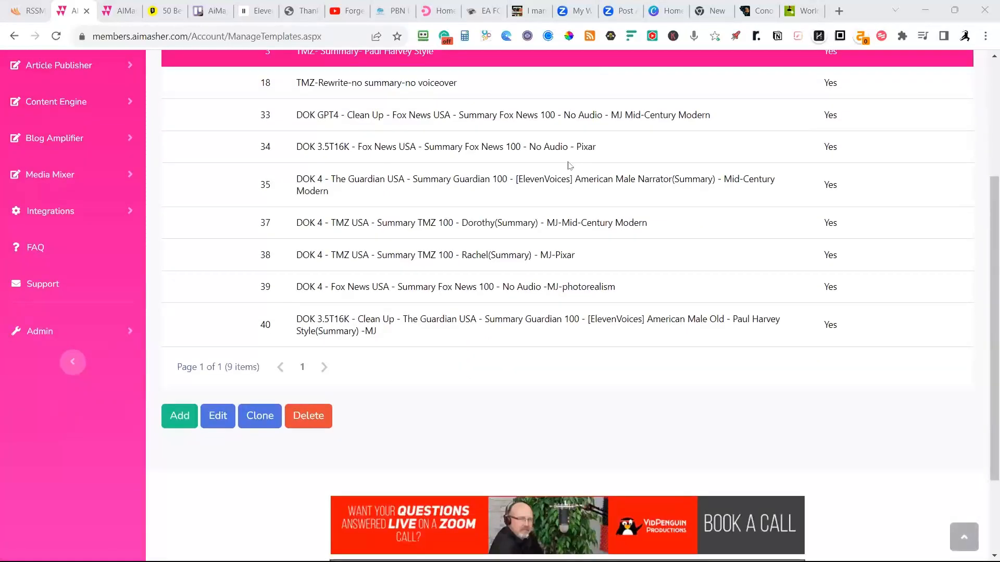
scroll(569, 166, "up", 3)
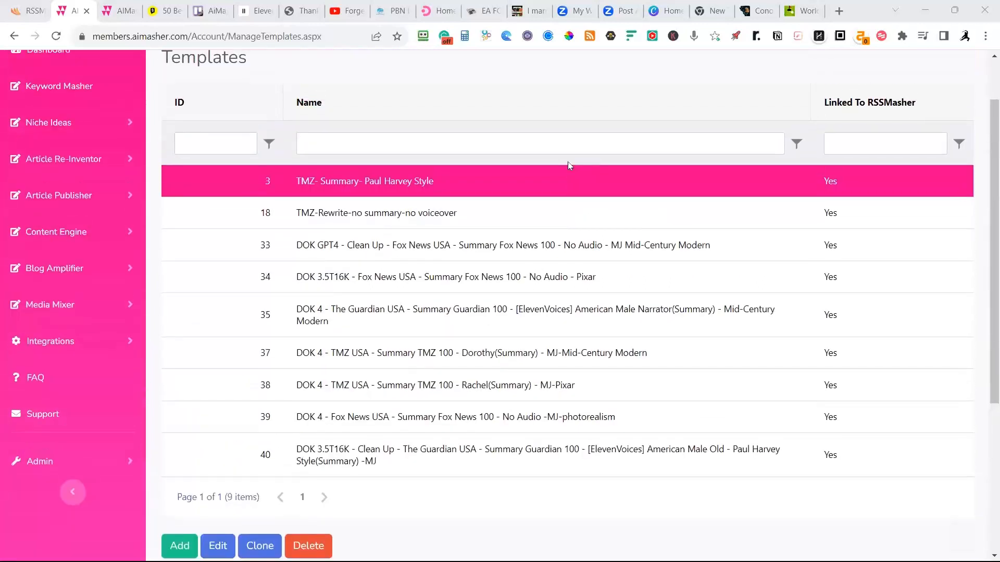
scroll(570, 166, "up", 2)
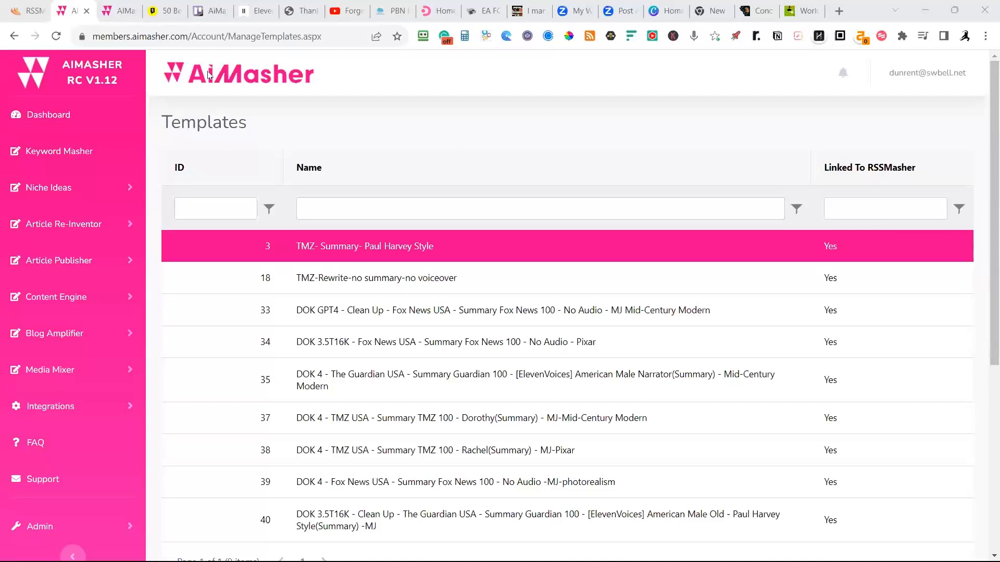
Switch to RSSMasher and open the Business mash in the DailyMetroNews group for editing from Manage Mashes.
left_click(34, 11)
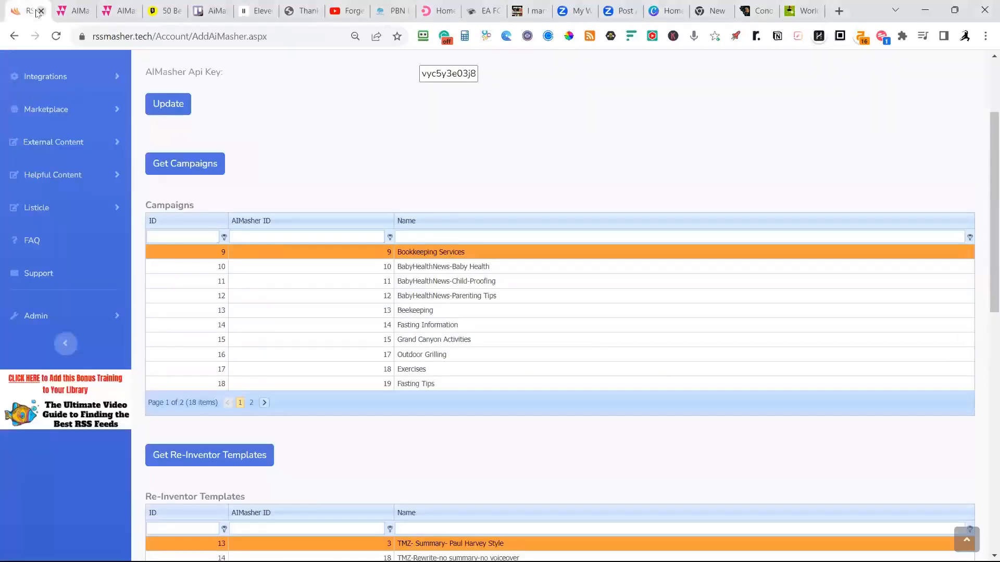
scroll(53, 83, "up", 3)
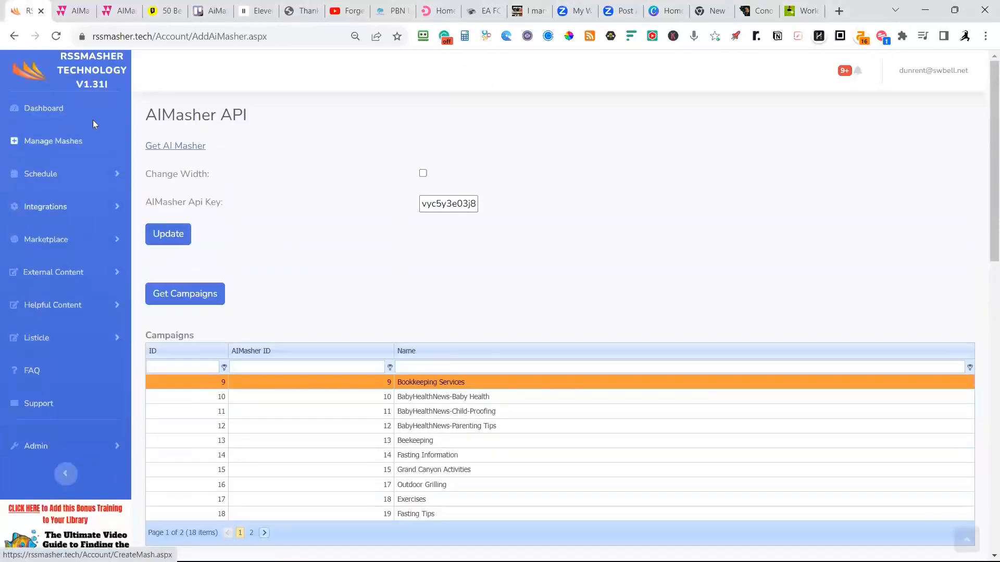
left_click(54, 135)
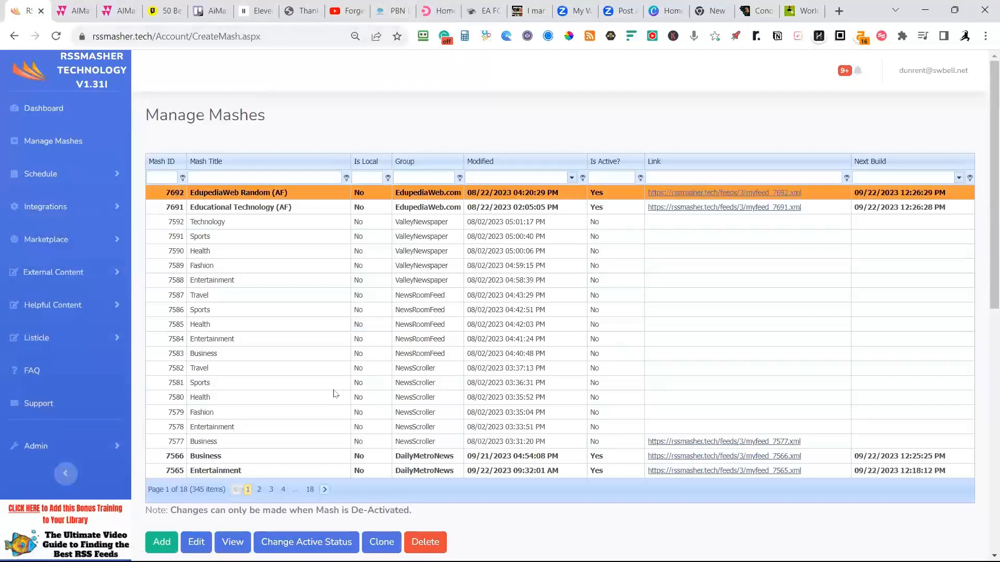
left_click(238, 458)
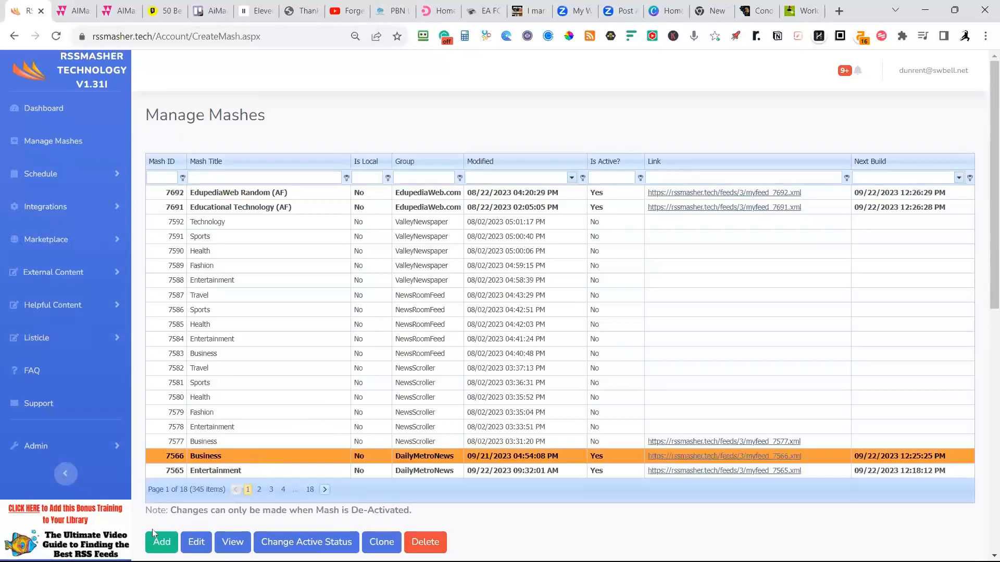
left_click(196, 545)
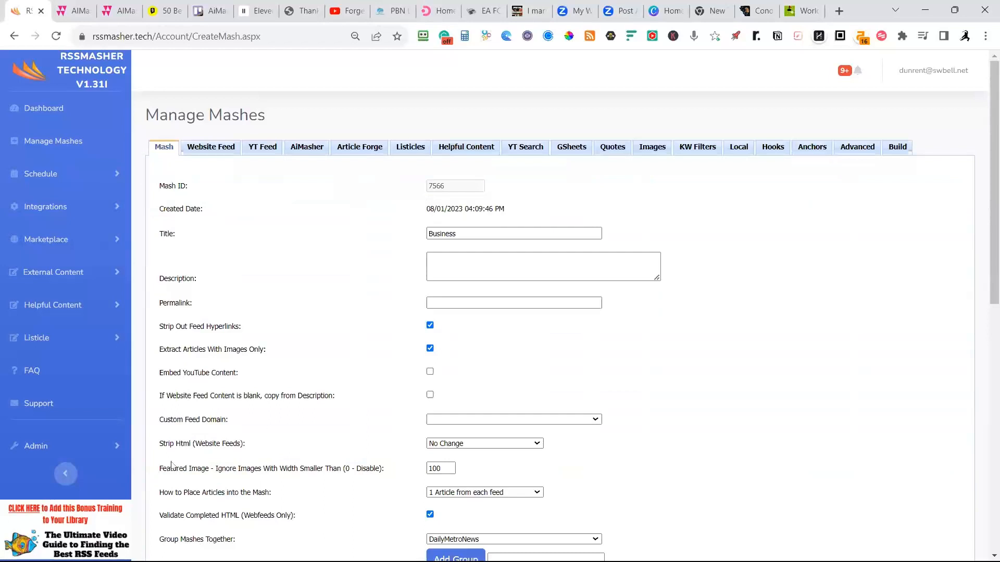
Examine the Business mash's website feeds with their article counts, Re-Inventor templates and Send To AiMasher options.
left_click(209, 147)
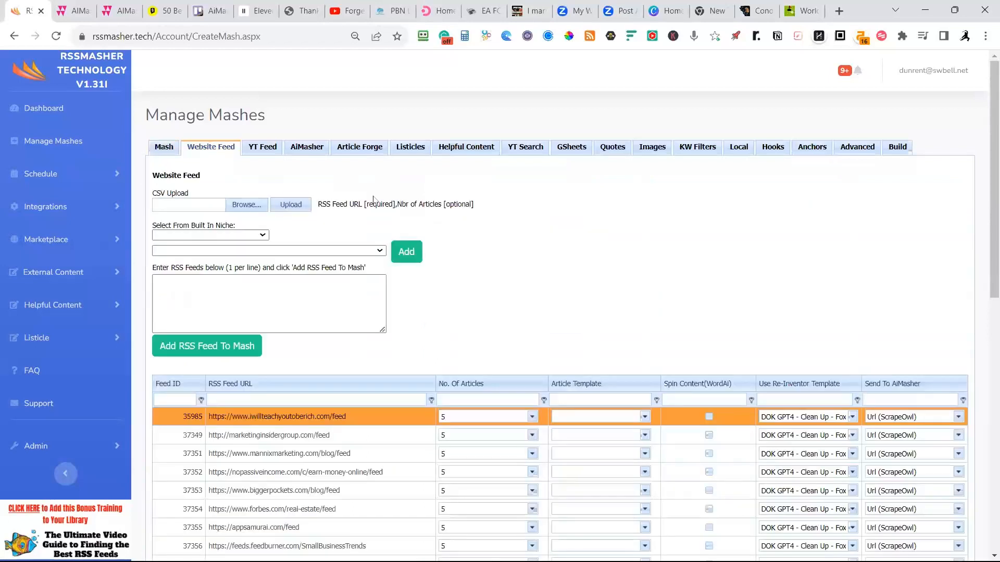
scroll(430, 201, "down", 3)
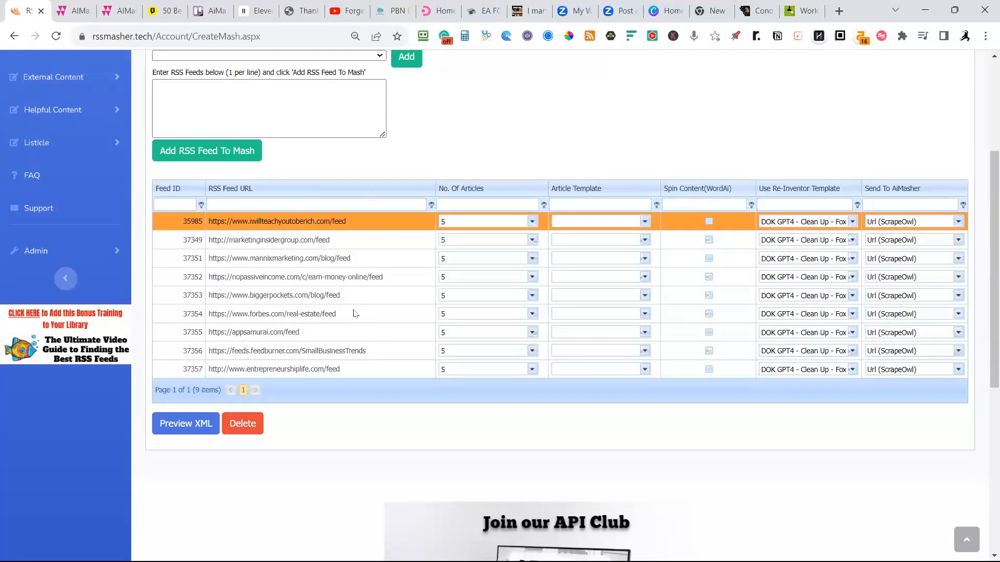
scroll(311, 260, "up", 4)
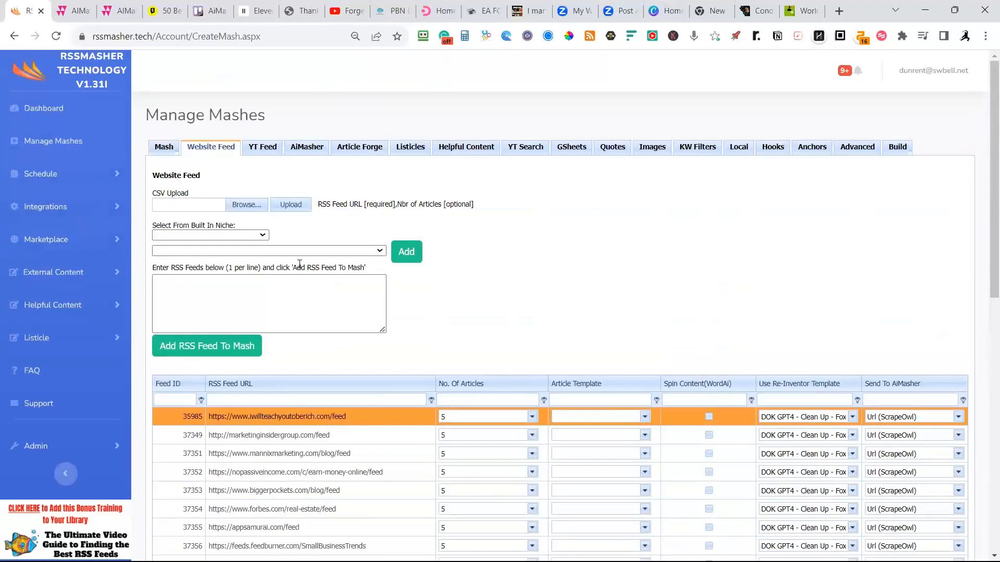
scroll(437, 313, "down", 1)
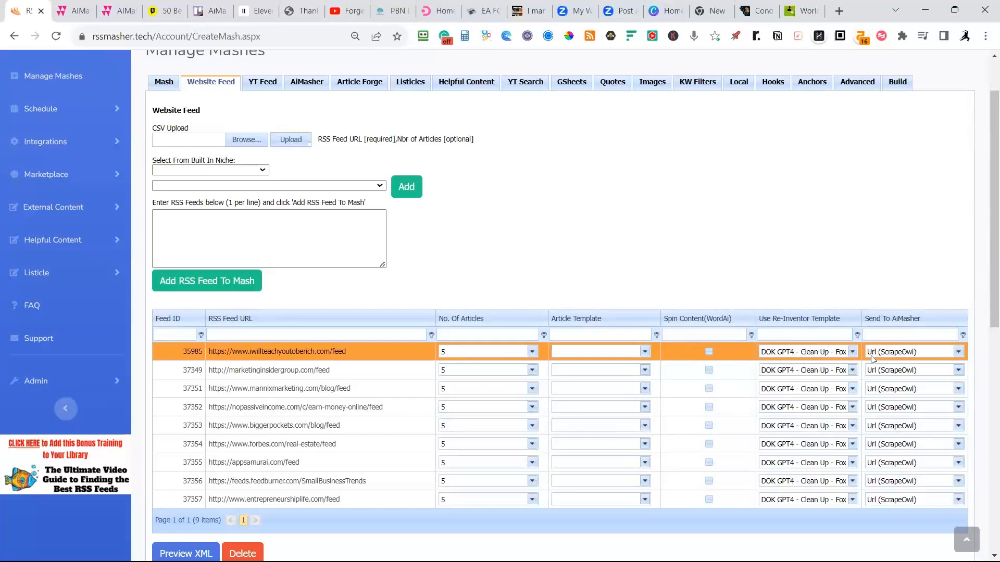
Examine the available Re-Inventor templates for the iwillteachyoutoberich.com and entrepreneurshiplife.com feeds, leaving the selections as they are.
left_click(852, 352)
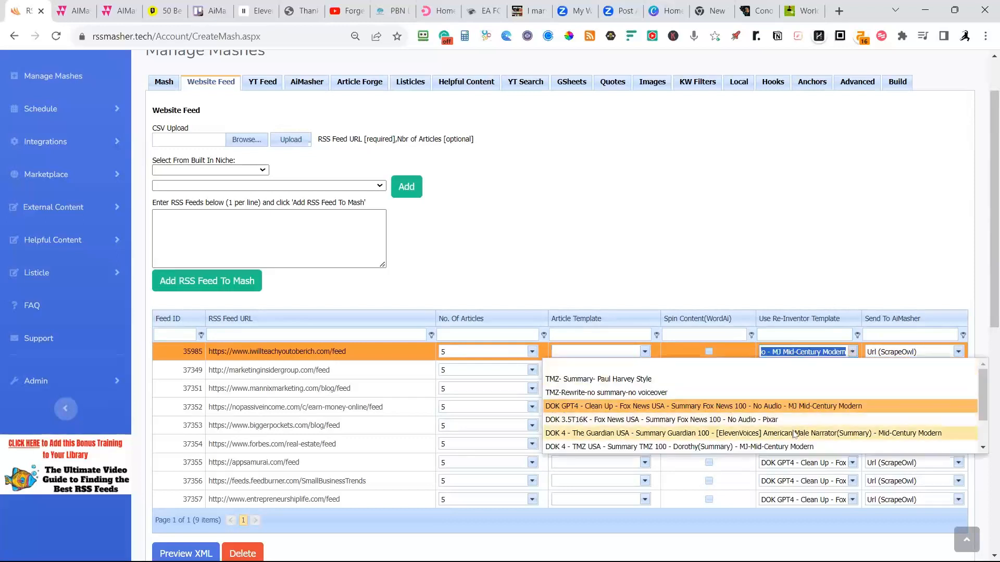
left_click(643, 410)
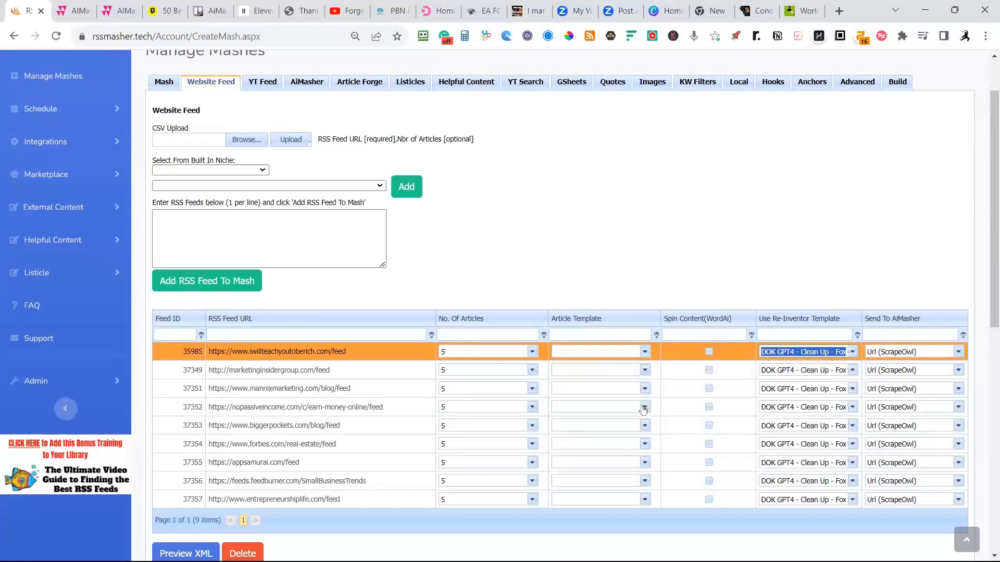
left_click(711, 289)
scroll(711, 289, "down", 1)
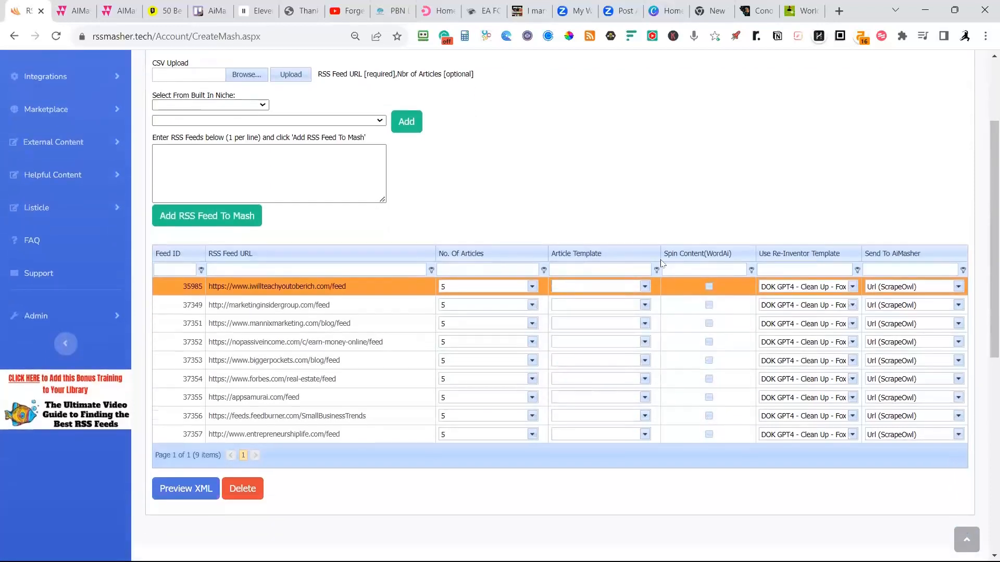
left_click(853, 437)
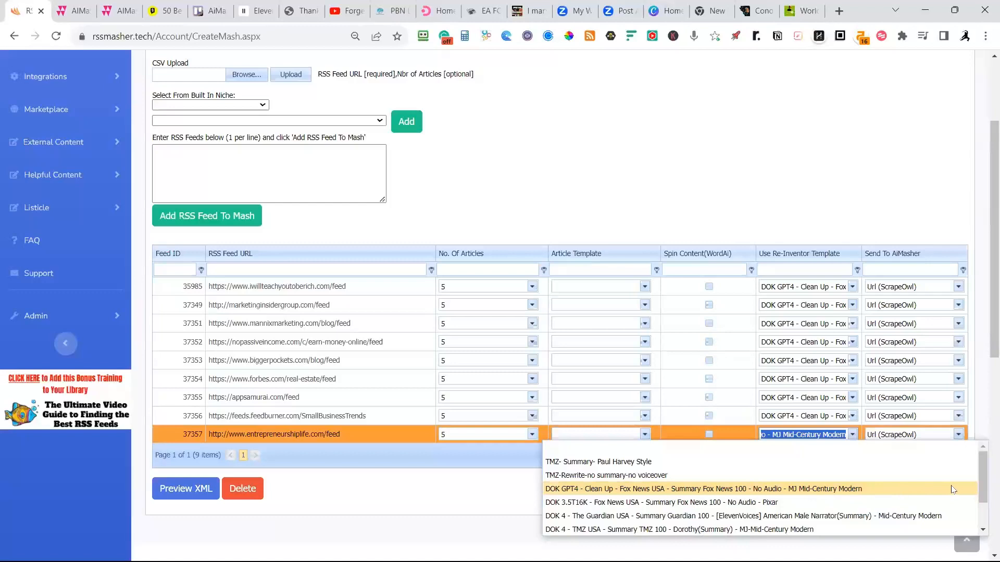
left_click_drag(981, 467, 983, 421)
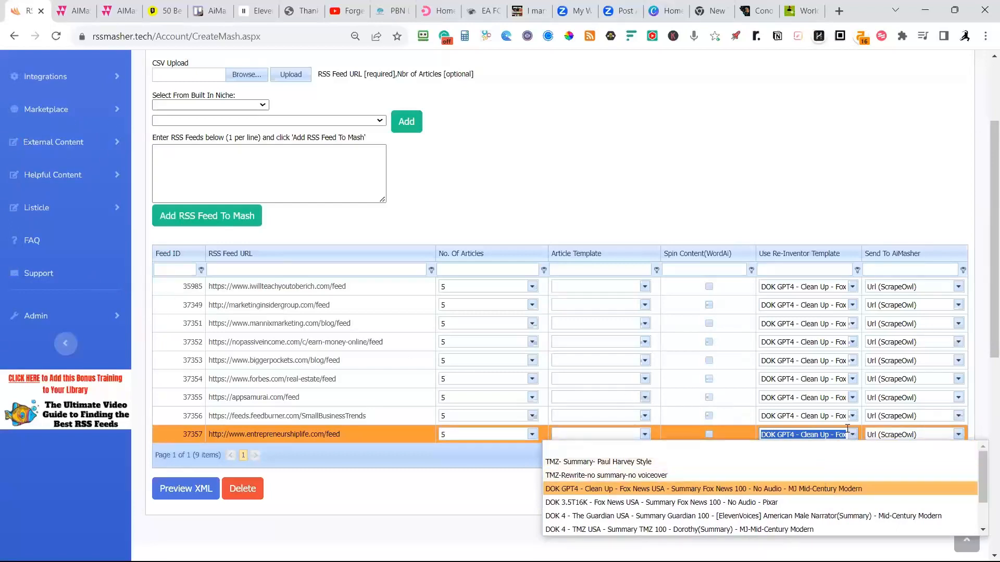
left_click(739, 137)
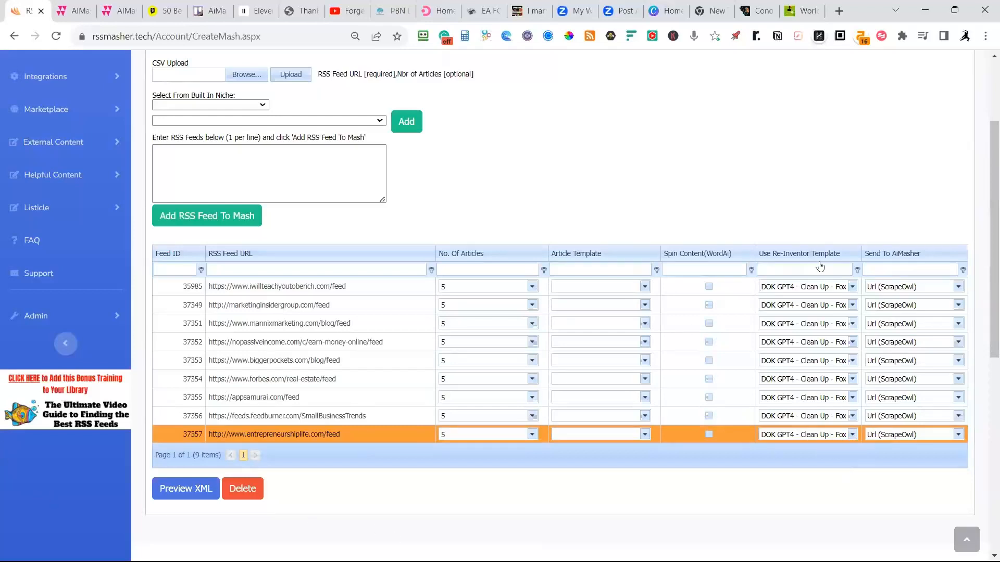
left_click(853, 435)
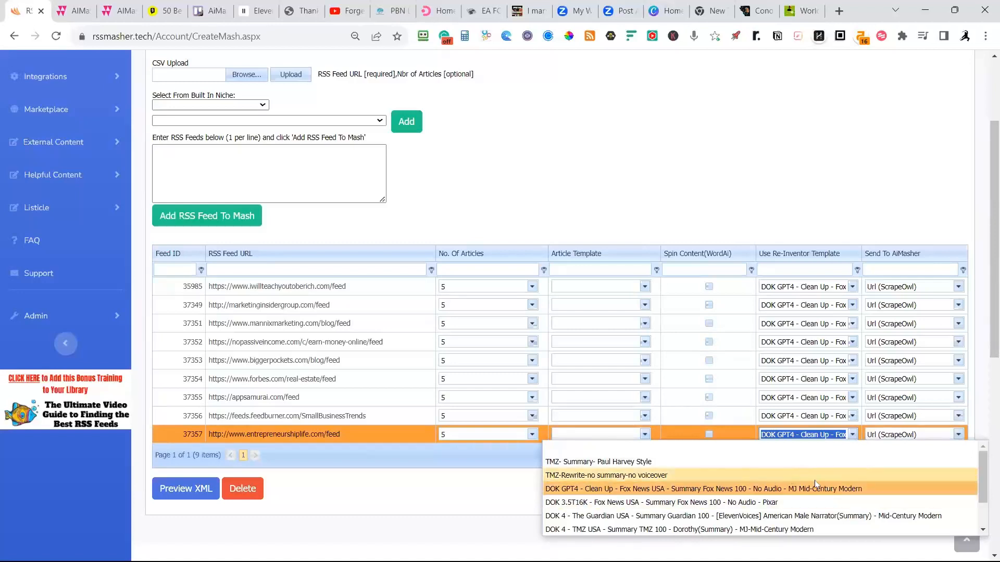
left_click(733, 151)
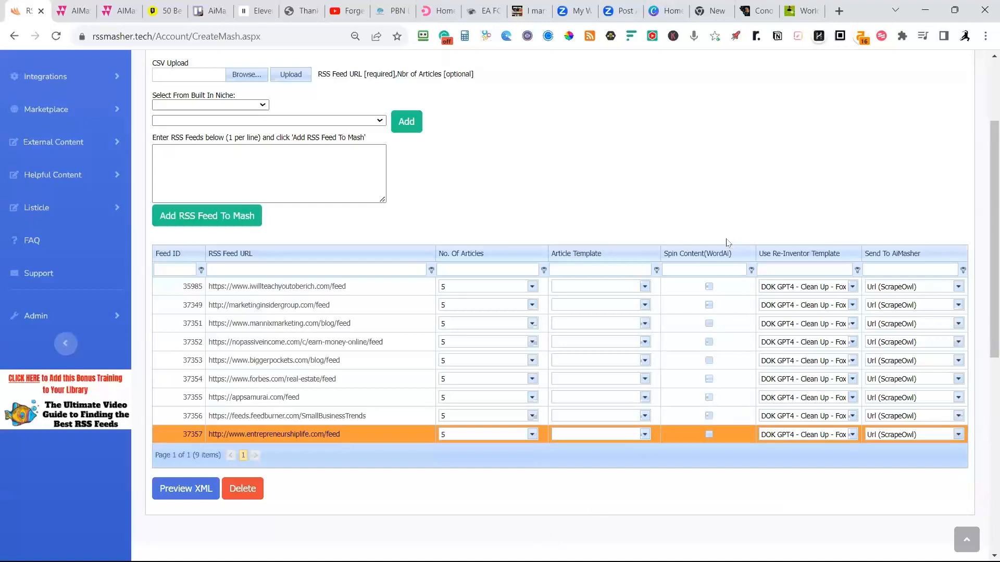
Check the Business mash's build notes, then return to the mash list and activate the DailyMetroNews Business mash.
scroll(727, 244, "up", 3)
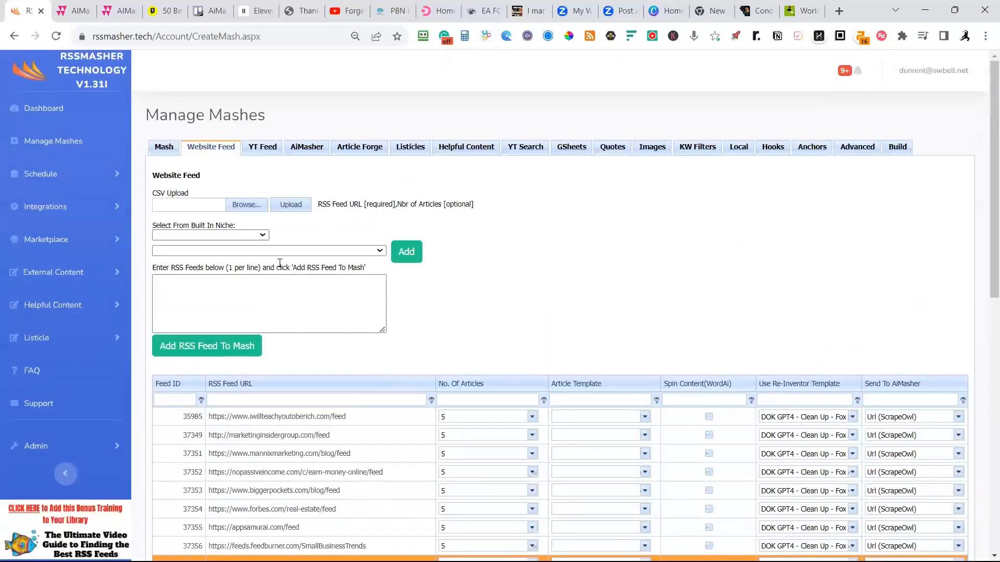
left_click(890, 149)
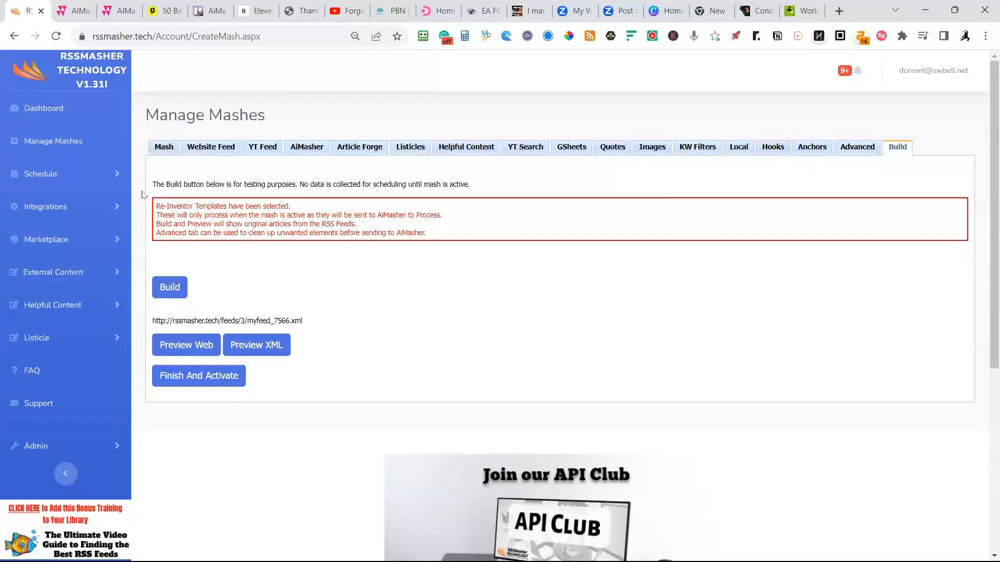
left_click(161, 148)
left_click(74, 141)
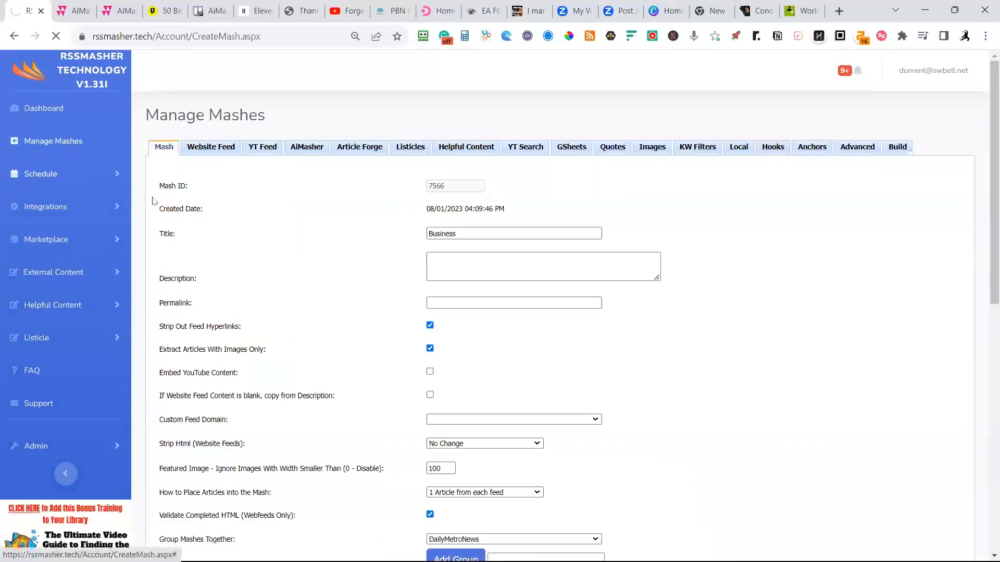
scroll(249, 298, "down", 3)
scroll(255, 298, "down", 4)
scroll(274, 338, "down", 1)
left_click(249, 392)
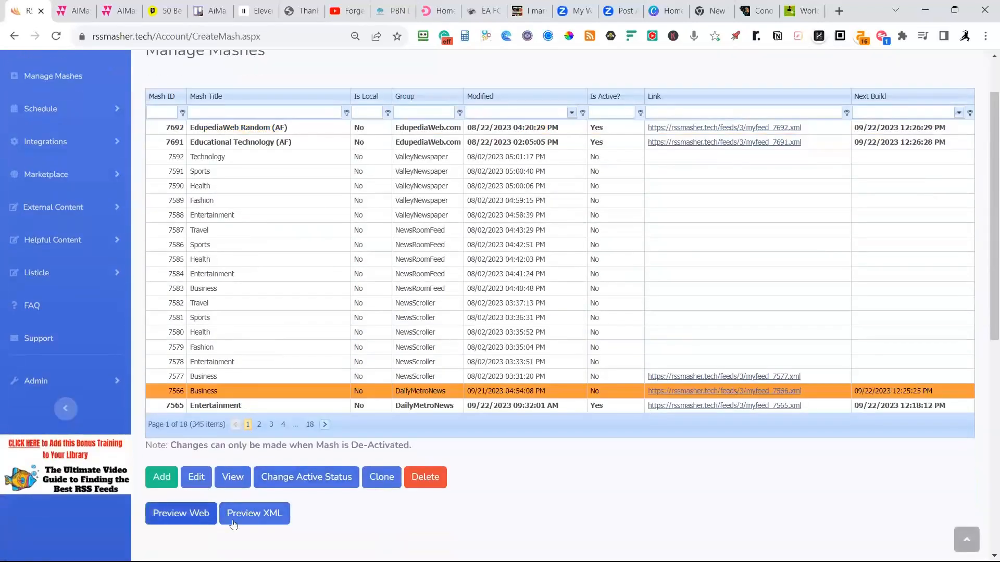
left_click(296, 484)
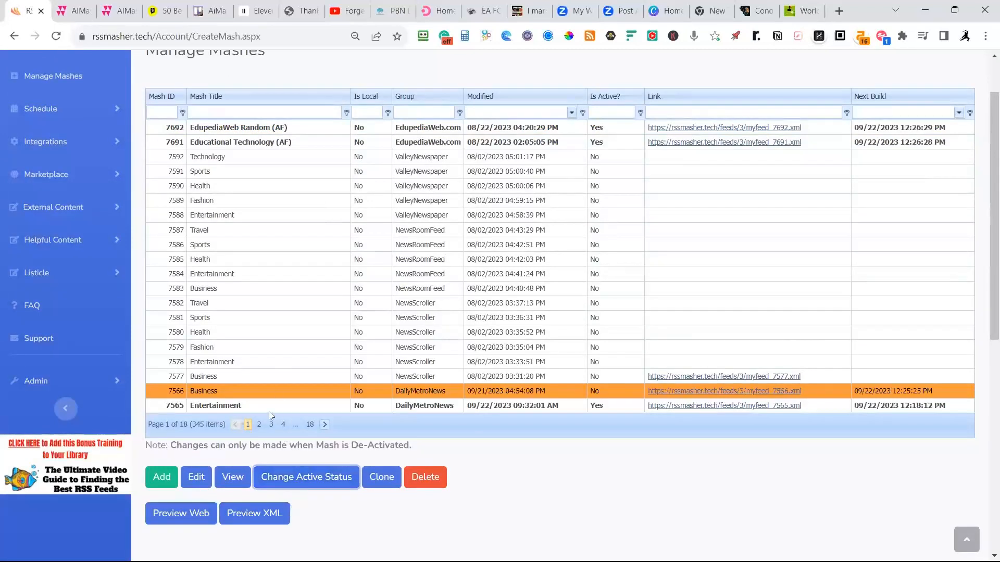
View the DailyMetroNews Entertainment mash and show its website feeds.
left_click(251, 406)
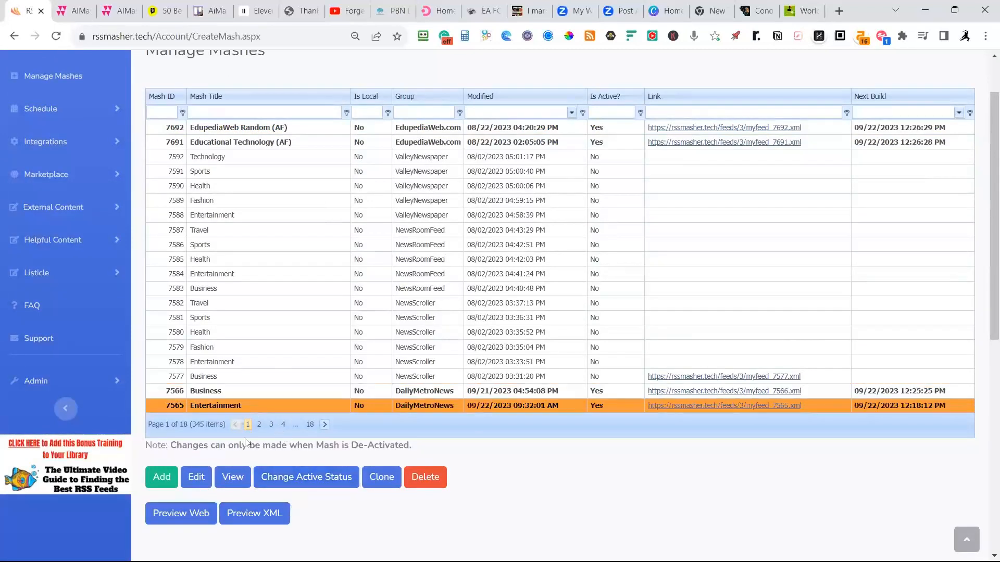
left_click(237, 478)
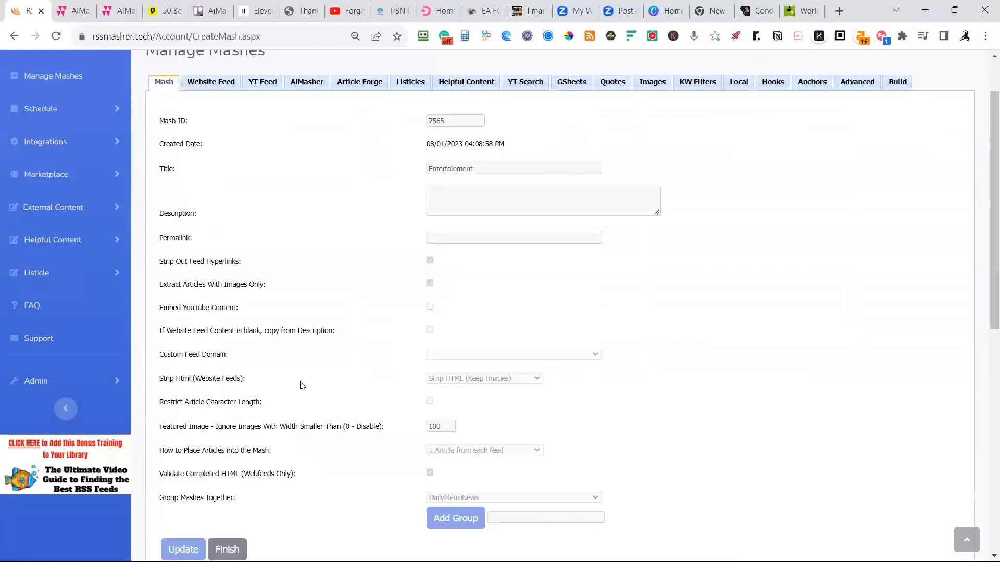
left_click(211, 82)
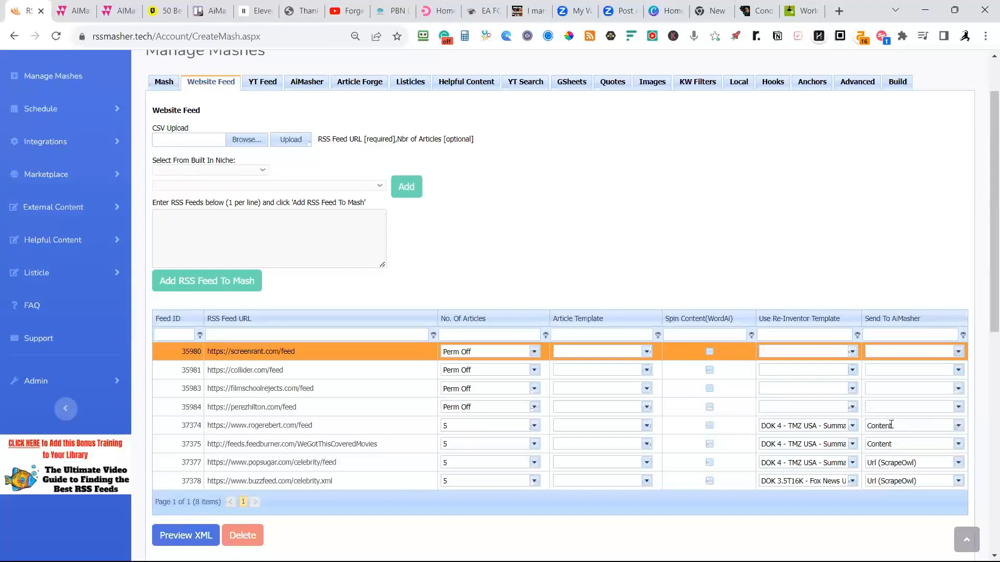
Check which Re-Inventor templates are assigned to the rogerebert.com and WeGotThisCoveredMovies feeds.
left_click(852, 426)
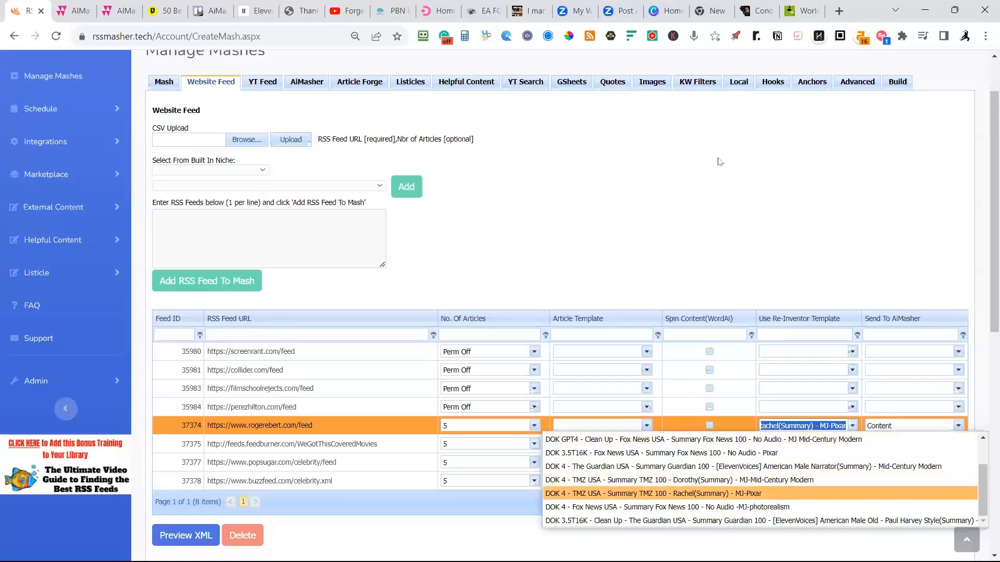
left_click(727, 182)
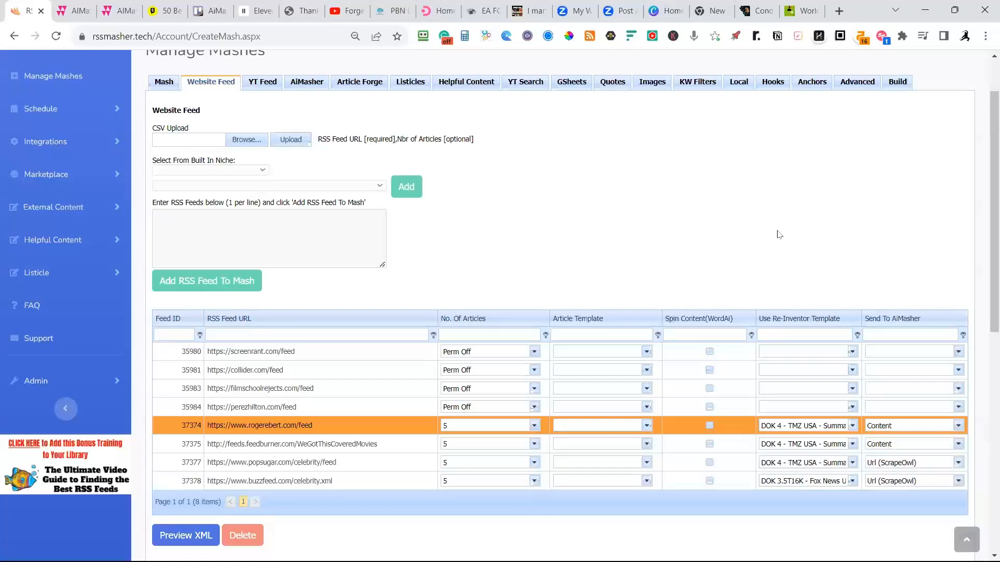
left_click(852, 444)
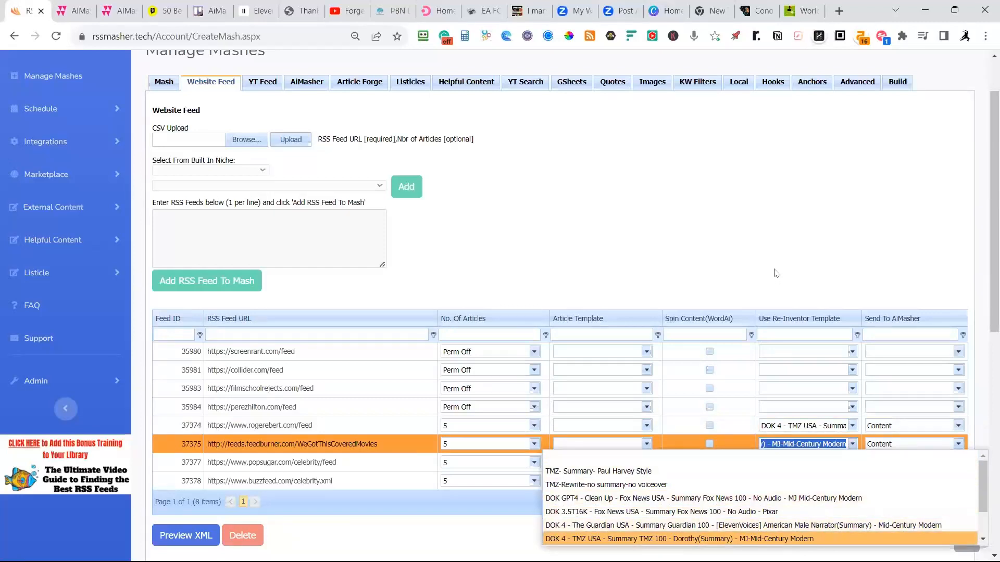
left_click(774, 251)
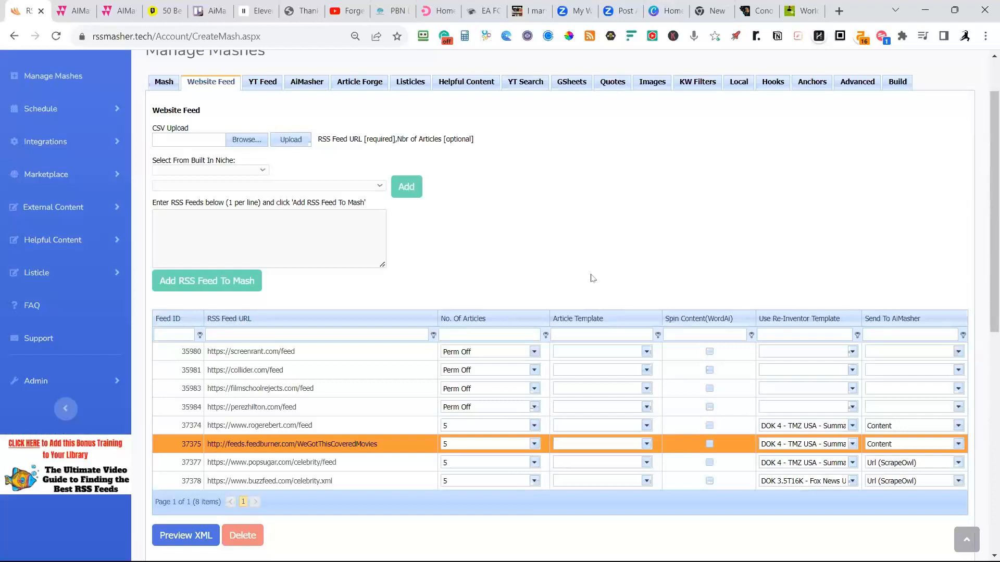
Assign the "DOK GPT4 - Clean Up - Fox News USA" Re-Inventor template to the popsugar.com and buzzfeed.com celebrity feeds.
left_click(853, 463)
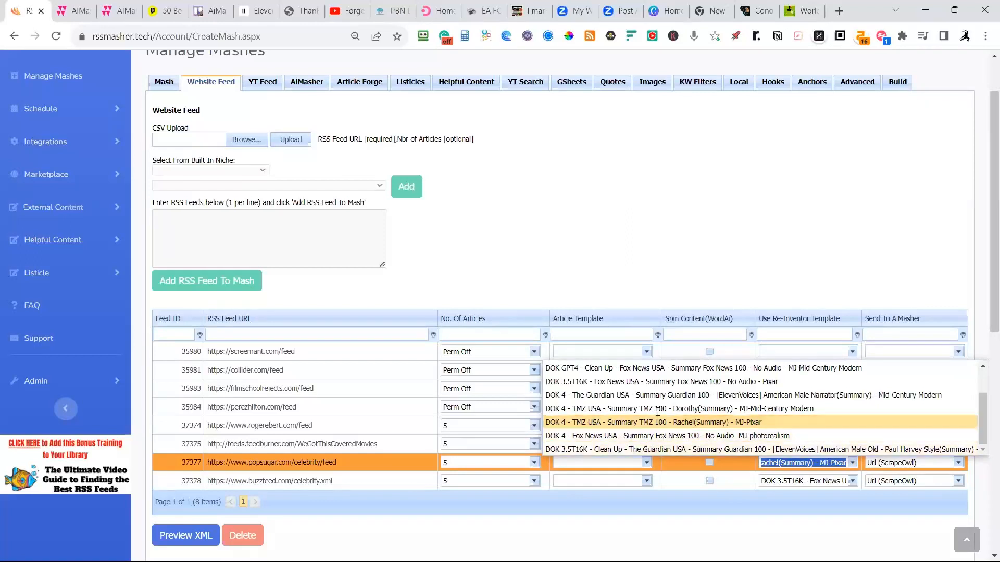
scroll(655, 418, "up", 2)
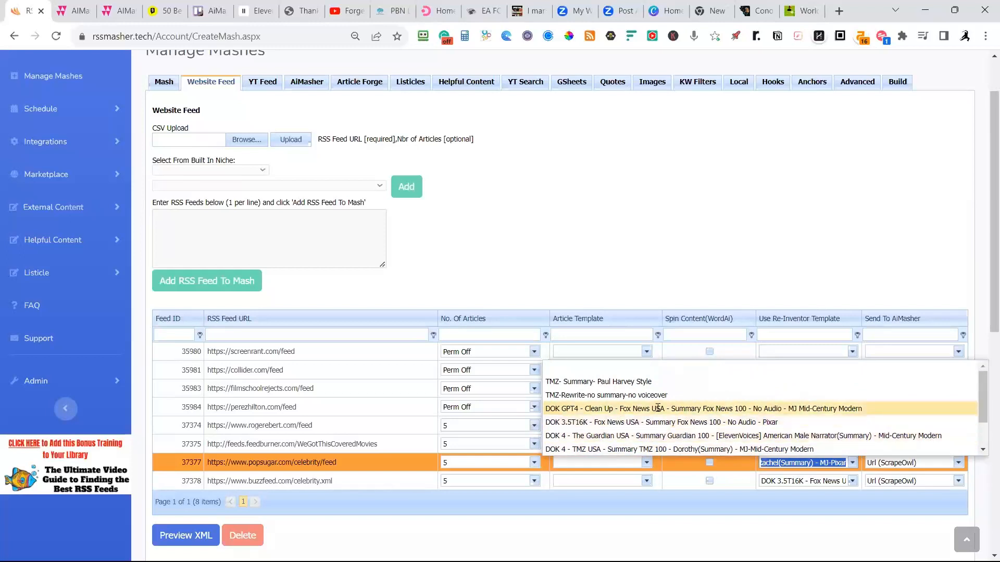
left_click(658, 408)
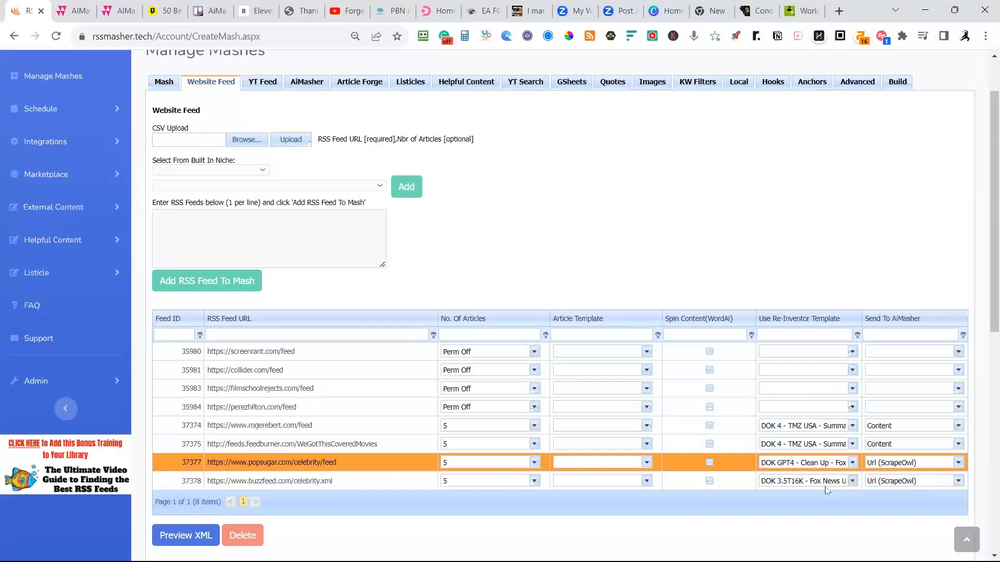
left_click(852, 481)
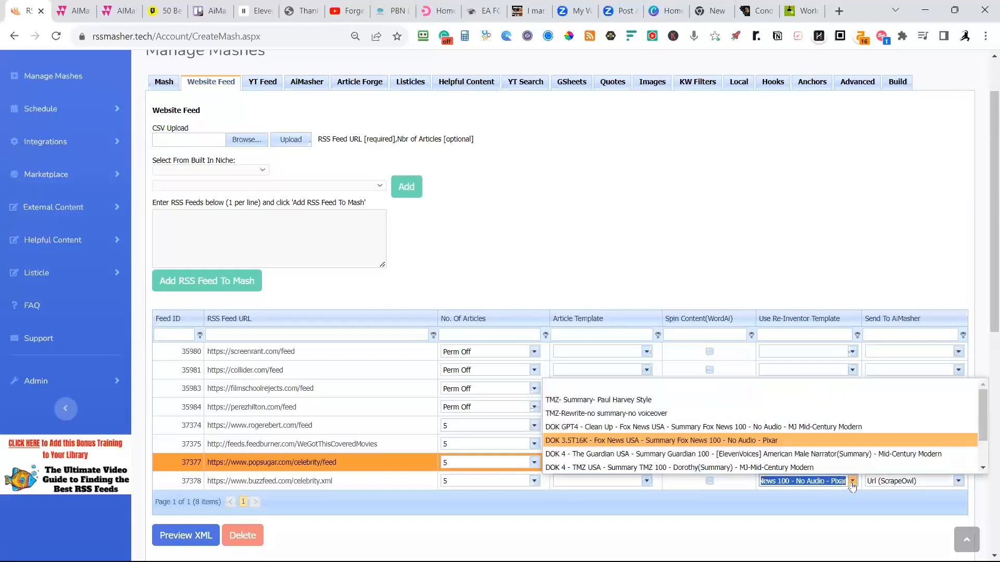
left_click(661, 432)
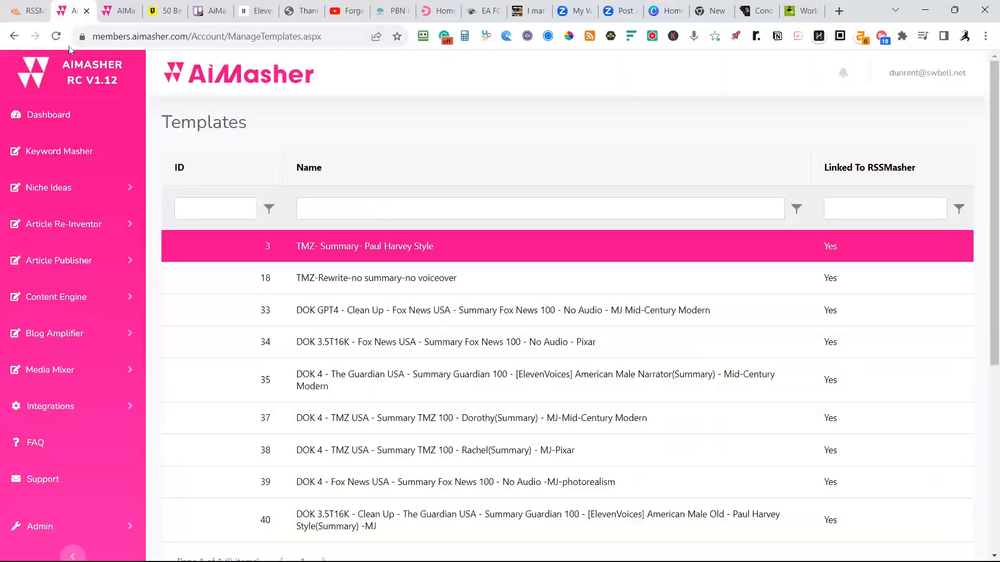
Open AiMasher's Article Re-Inventor templates list and review the saved templates and their management options.
left_click(59, 235)
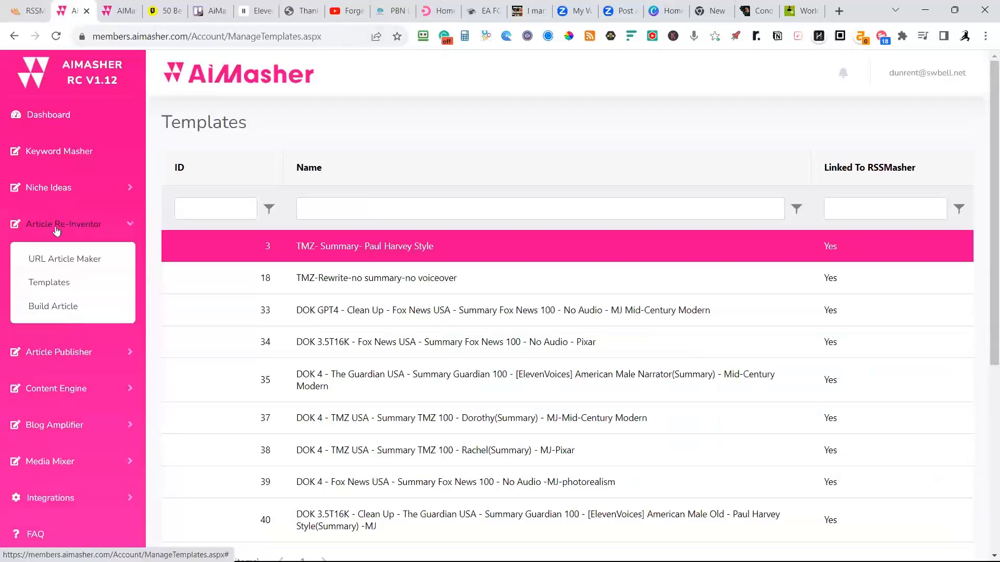
left_click(45, 285)
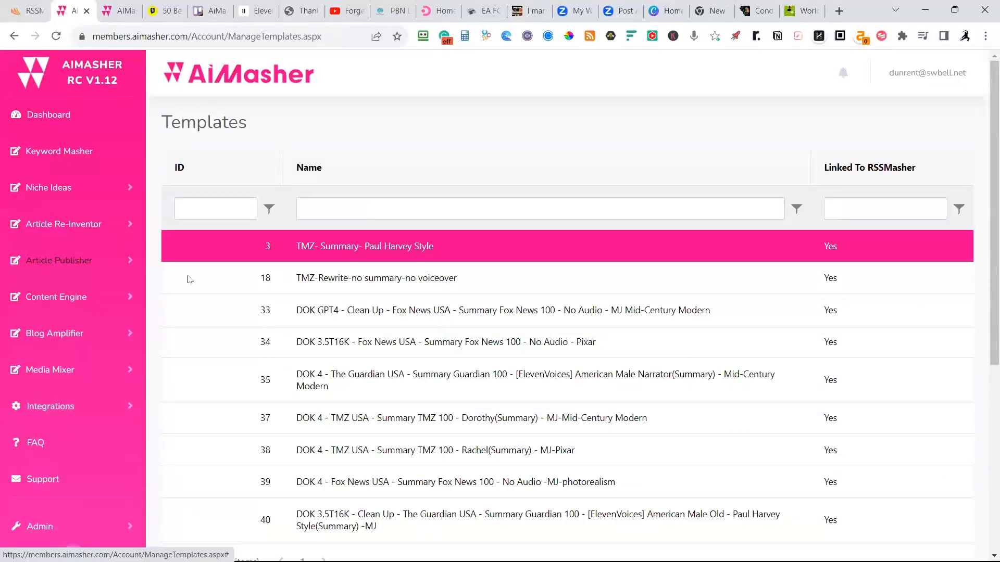
scroll(392, 291, "down", 3)
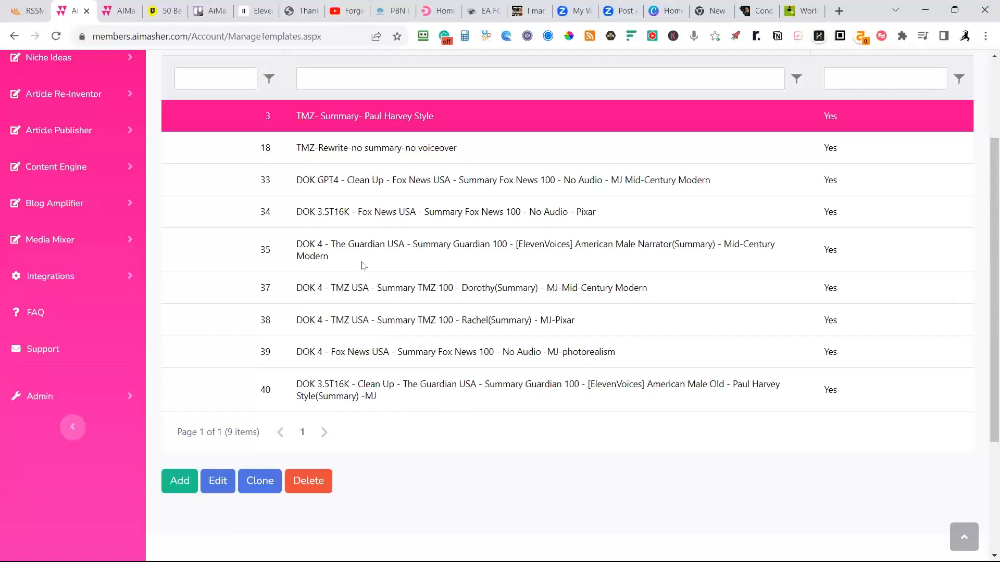
Switch back to RSSMasher, return to the mash list and start adding a new mash.
left_click(34, 11)
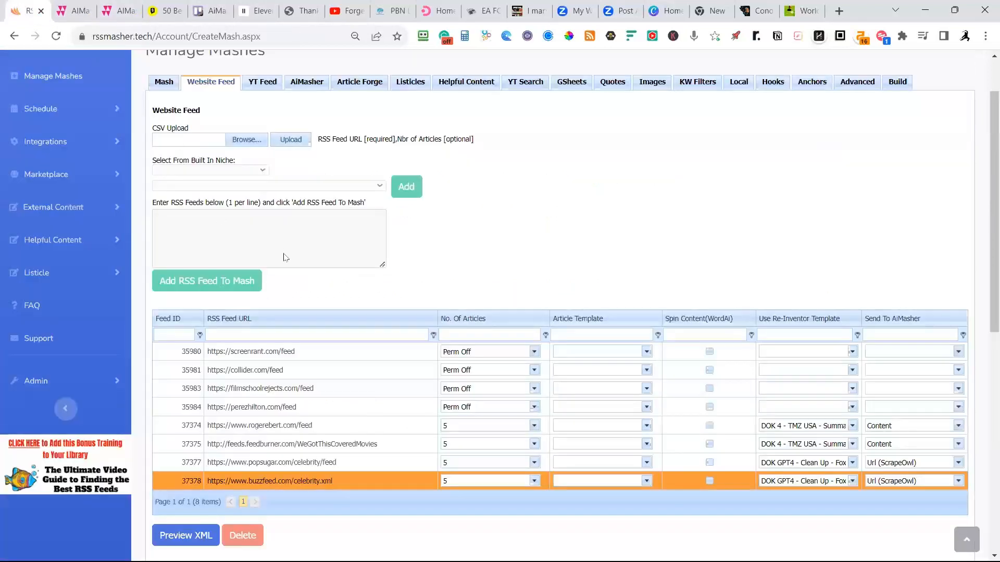
scroll(500, 280, "up", 1)
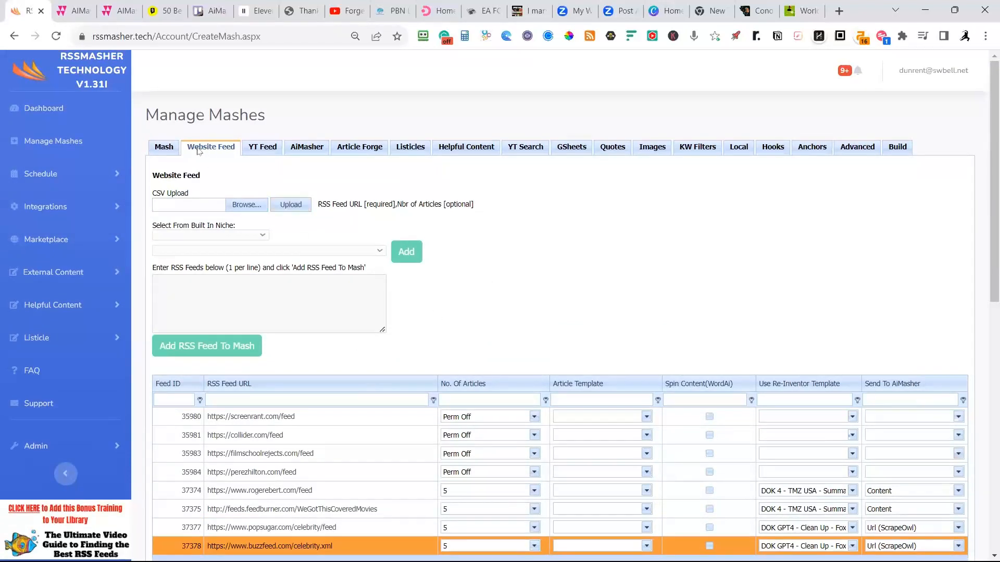
left_click(42, 148)
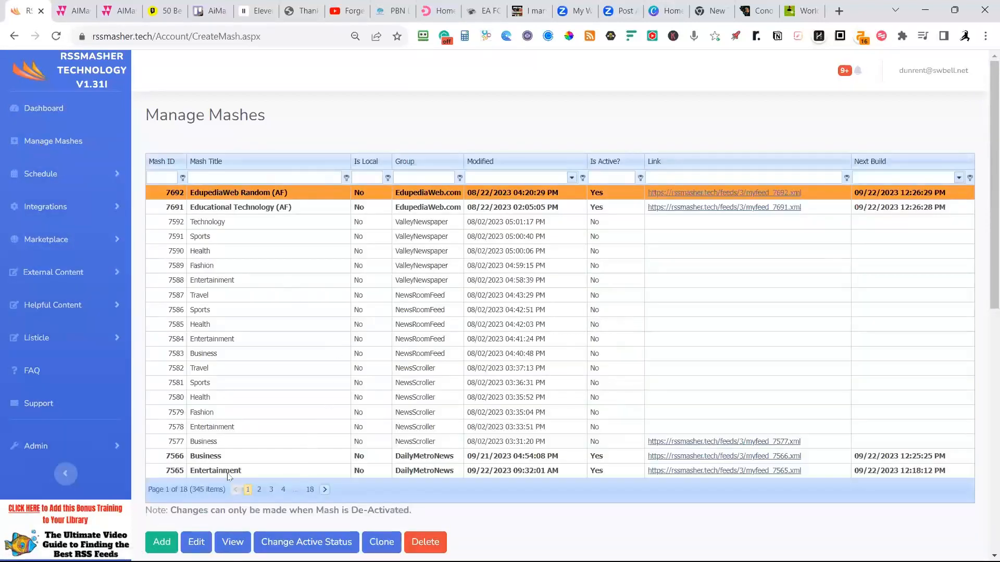
left_click(162, 542)
Title the new mash Travel, checking the category names on the DailyMetroNews website.
left_click(444, 208)
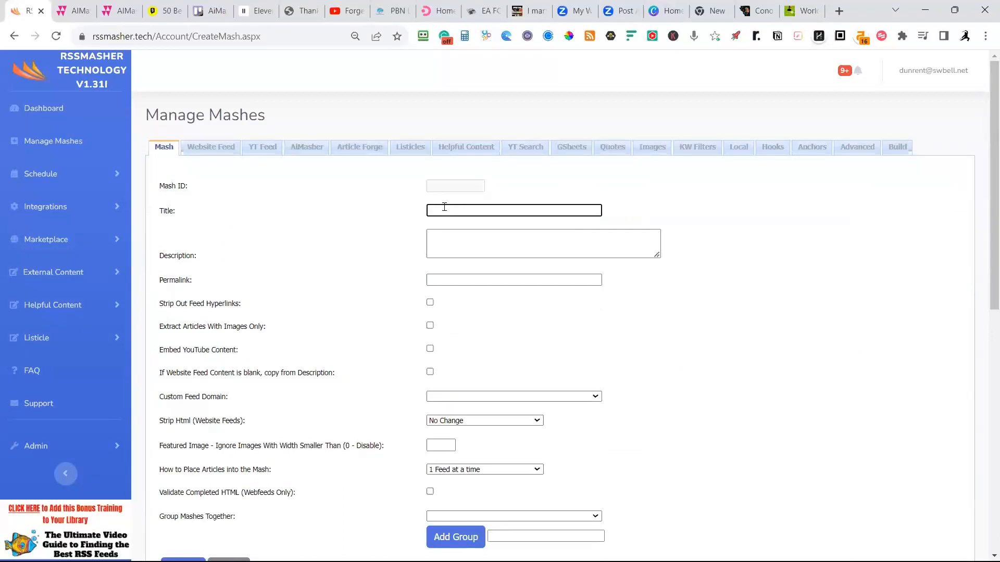
type("Fashion")
left_click(432, 16)
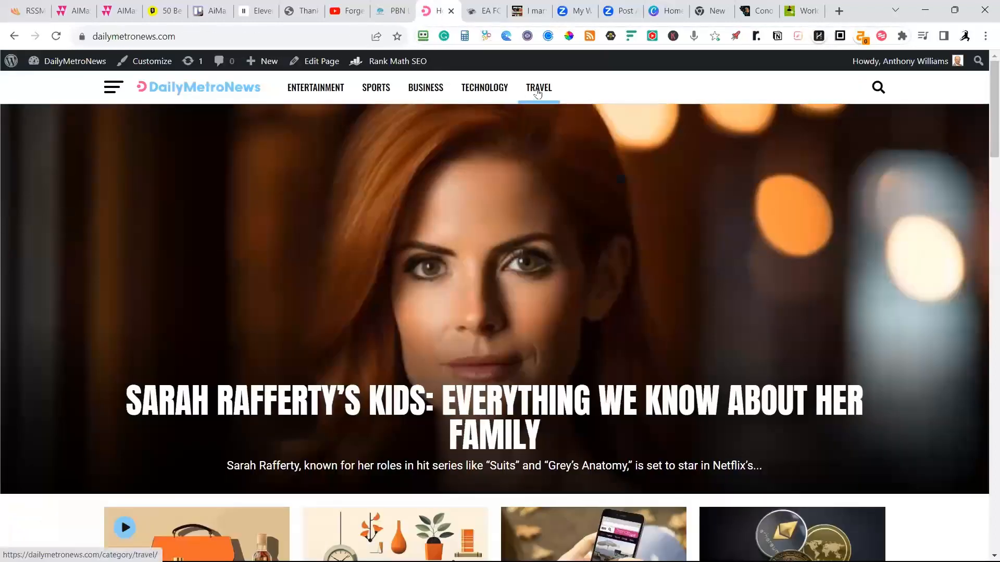
left_click(33, 14)
left_click_drag(453, 212, 408, 217)
type("Travel")
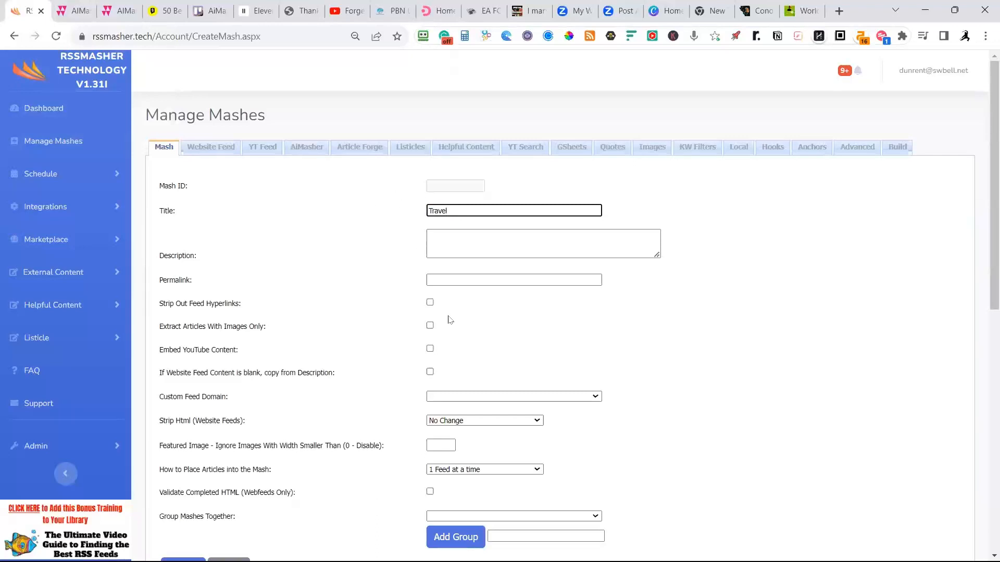
Enable stripping feed hyperlinks and extracting only articles with images, and set article placement to 1 Article from each feed.
left_click(429, 303)
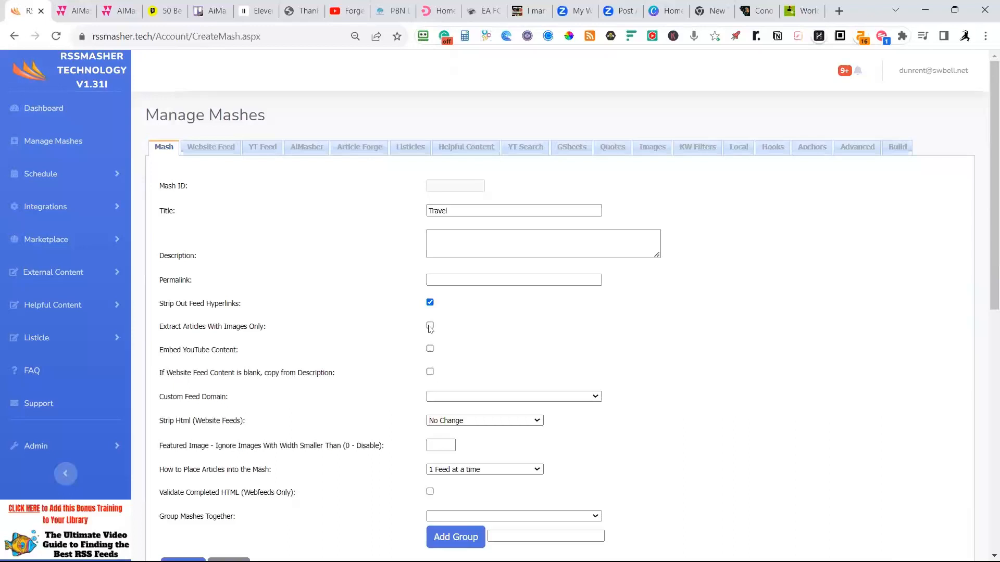
left_click(430, 327)
left_click(465, 471)
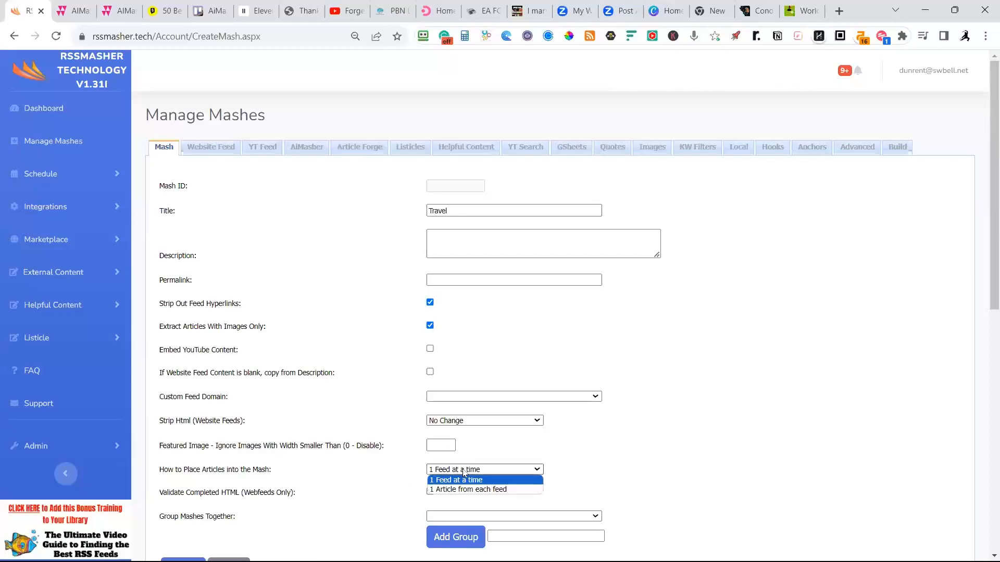
left_click(467, 488)
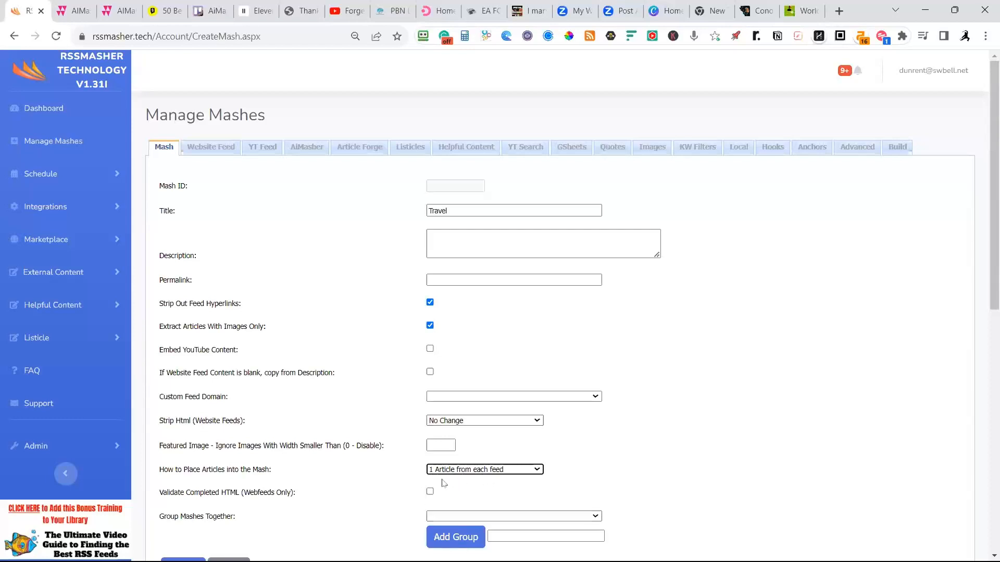
Assign the mash to the DailyMetroNews group and enable validation of completed HTML.
left_click(447, 516)
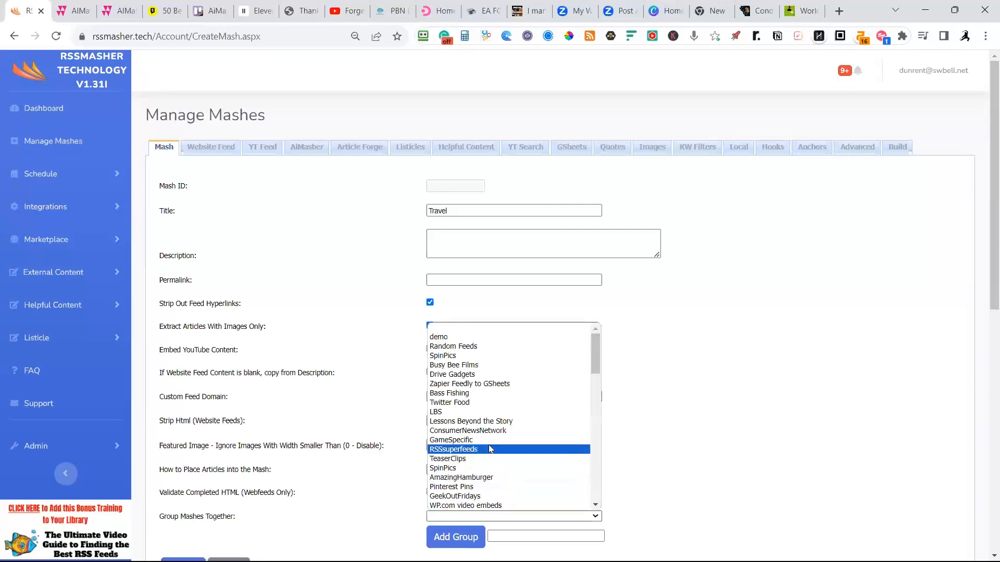
scroll(458, 459, "down", 10)
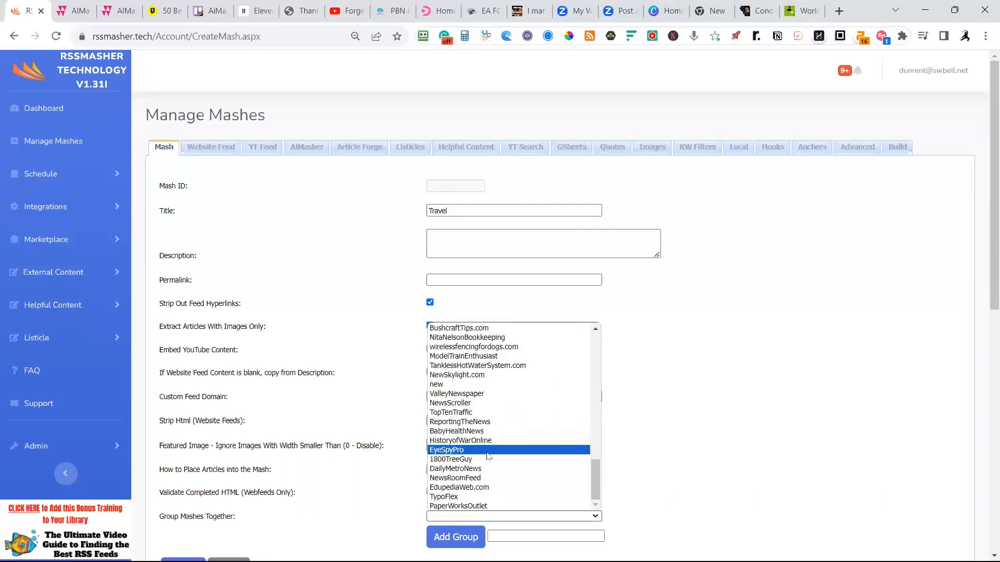
left_click(456, 469)
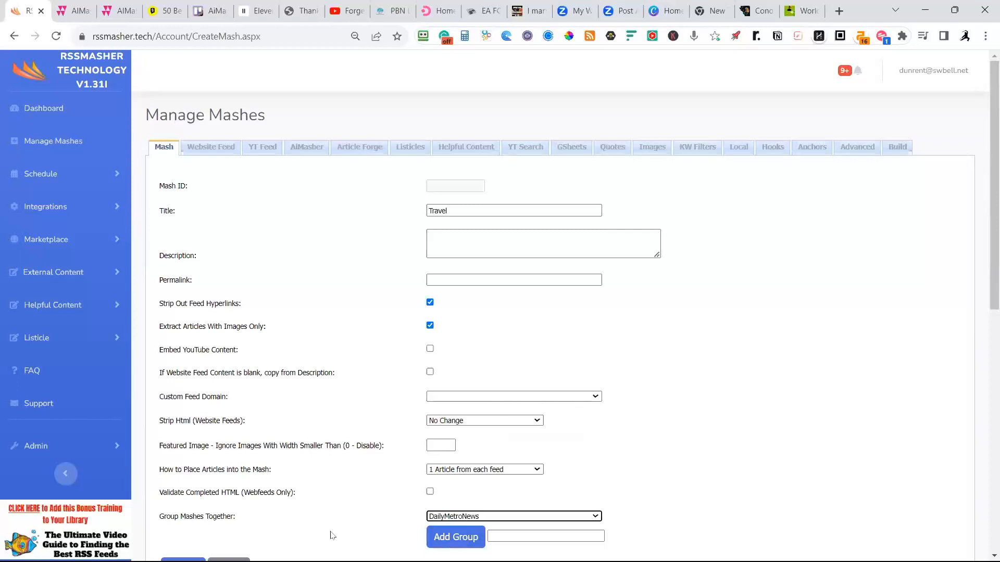
scroll(346, 531, "down", 1)
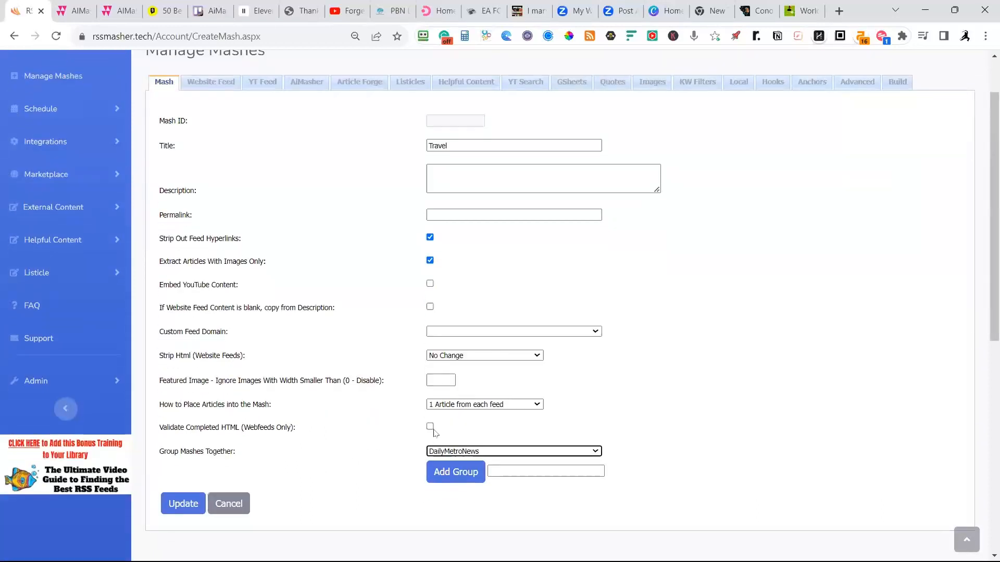
left_click(430, 427)
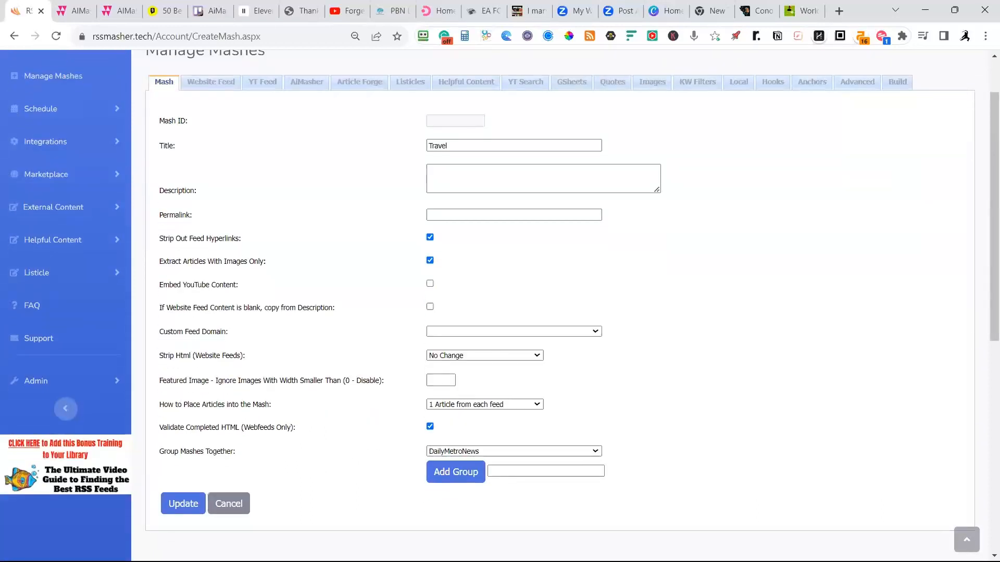
Set featured images narrower than 100 to be ignored and save the Travel mash.
left_click(186, 506)
left_click(449, 379)
type("100")
left_click(205, 508)
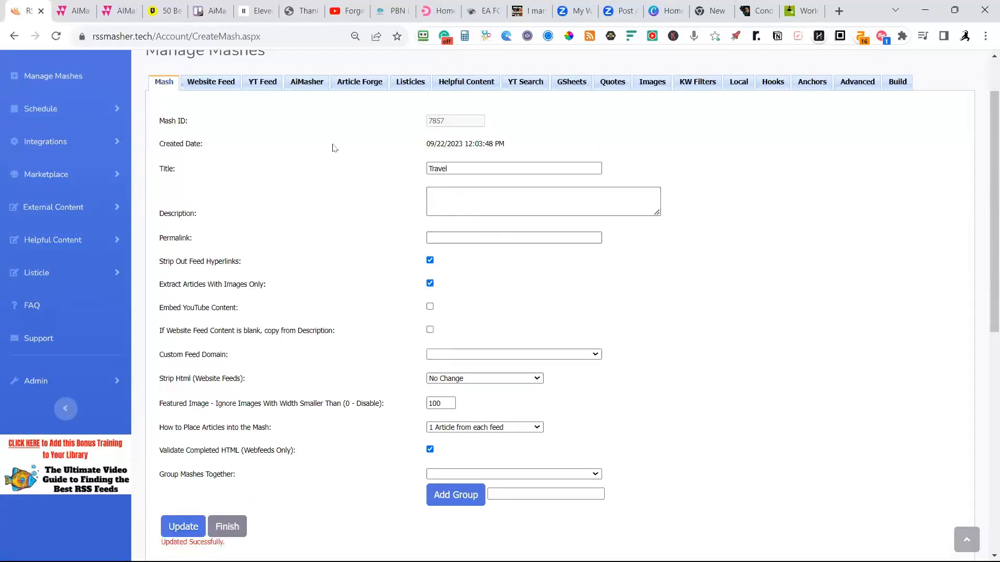
Open the Travel mash's website feed settings and select the built-in Lifestyle-Travel niche.
scroll(300, 169, "up", 2)
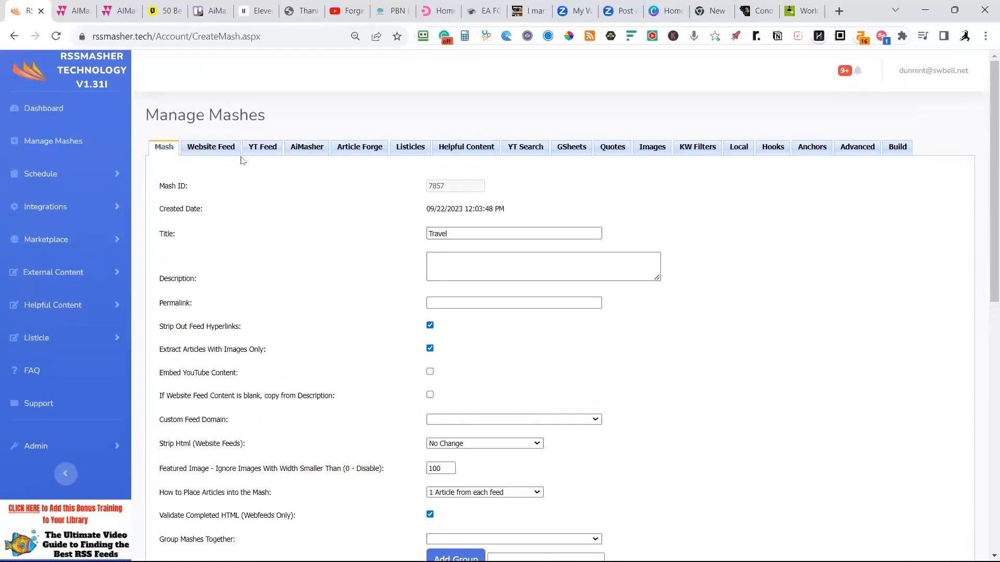
left_click(213, 149)
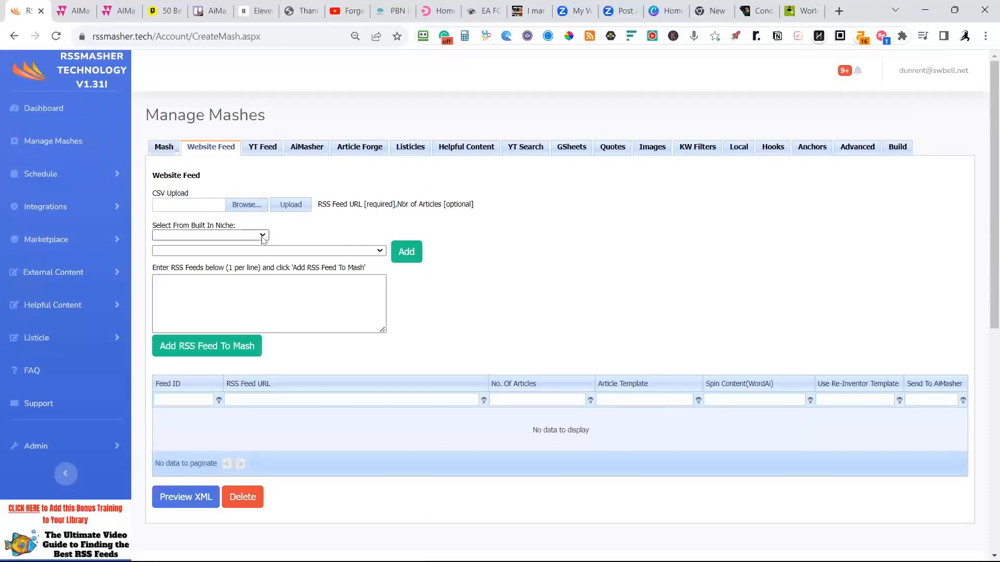
left_click(278, 302)
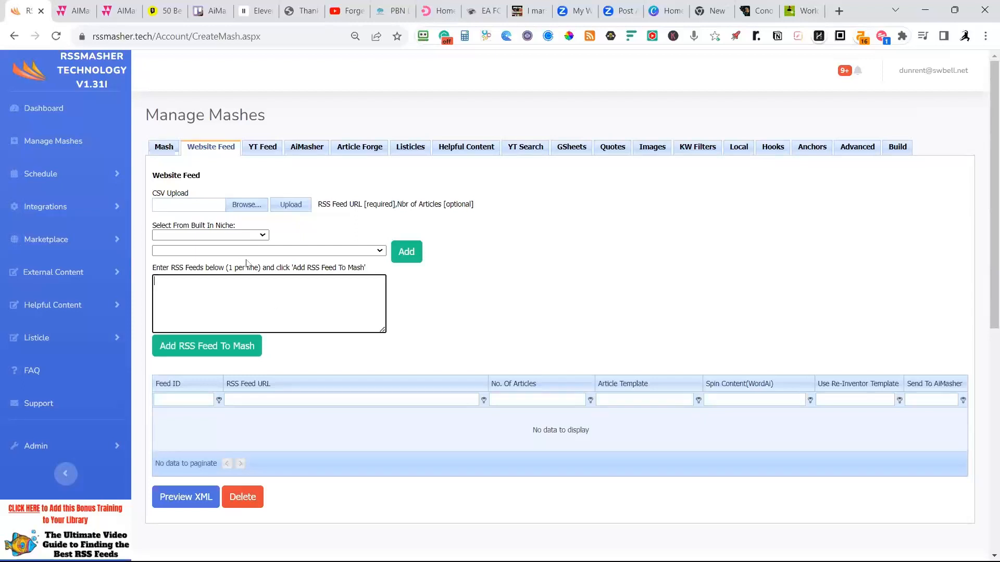
left_click(259, 237)
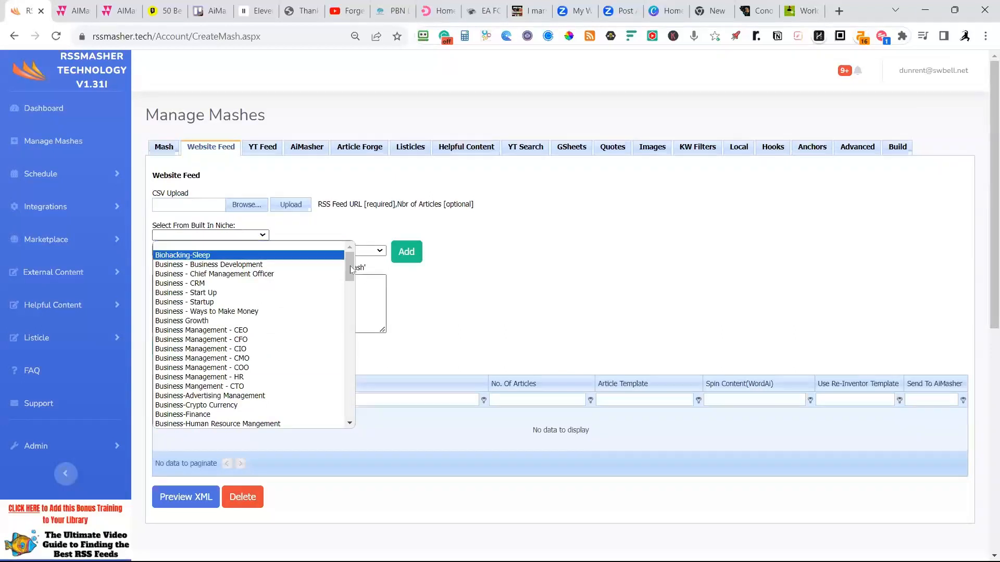
left_click_drag(349, 266, 337, 433)
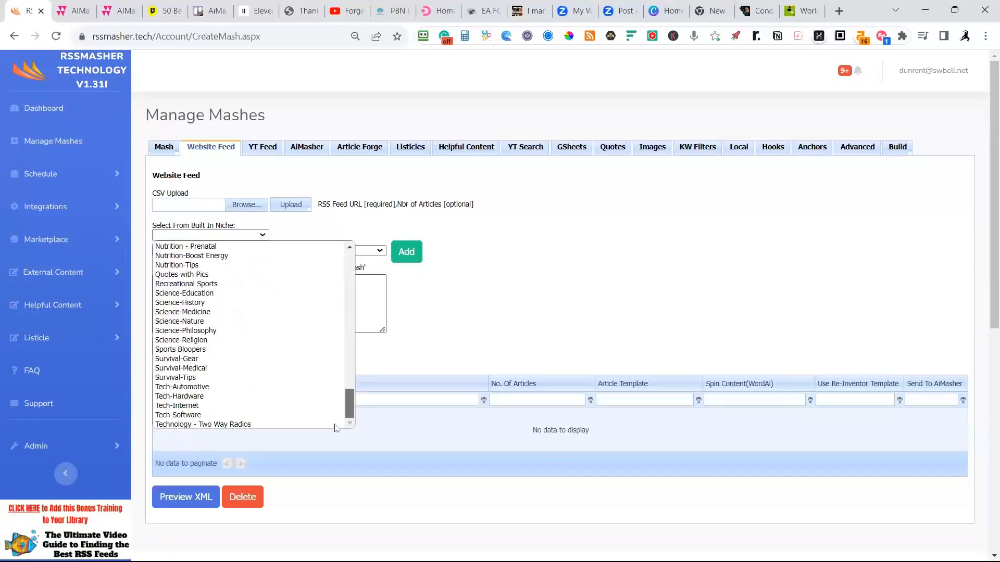
scroll(336, 407, "up", 4)
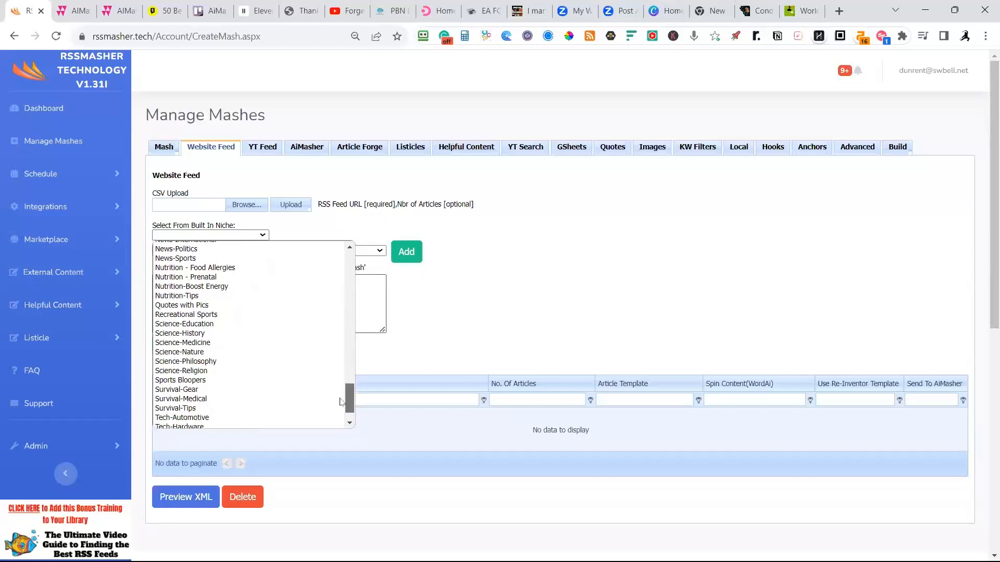
scroll(341, 398, "down", 2)
left_click_drag(341, 397, 343, 373)
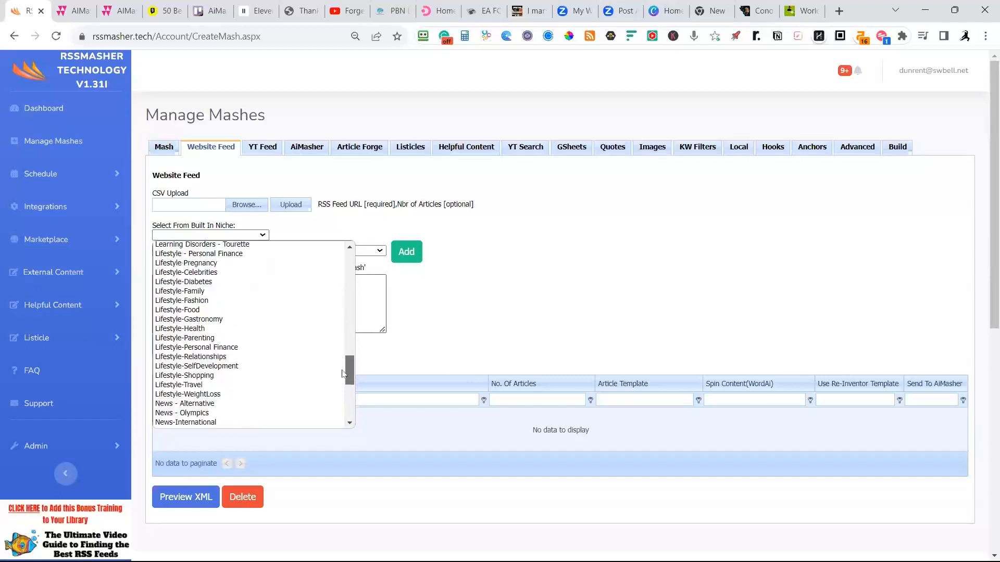
left_click(202, 386)
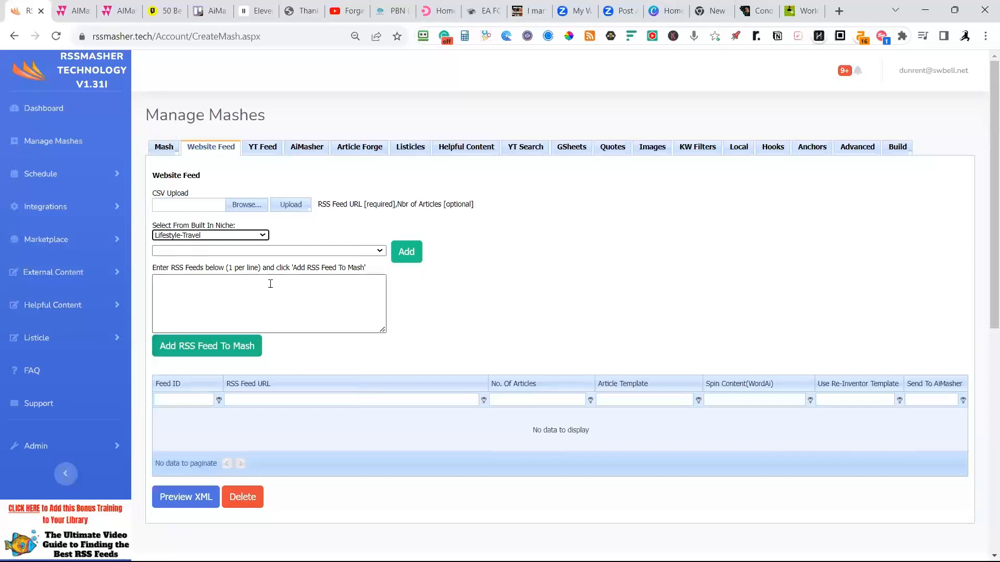
Put the gobehere.com, heleneinbetween.com and againstthecompass.com feeds from the niche into the RSS entry list.
left_click(379, 252)
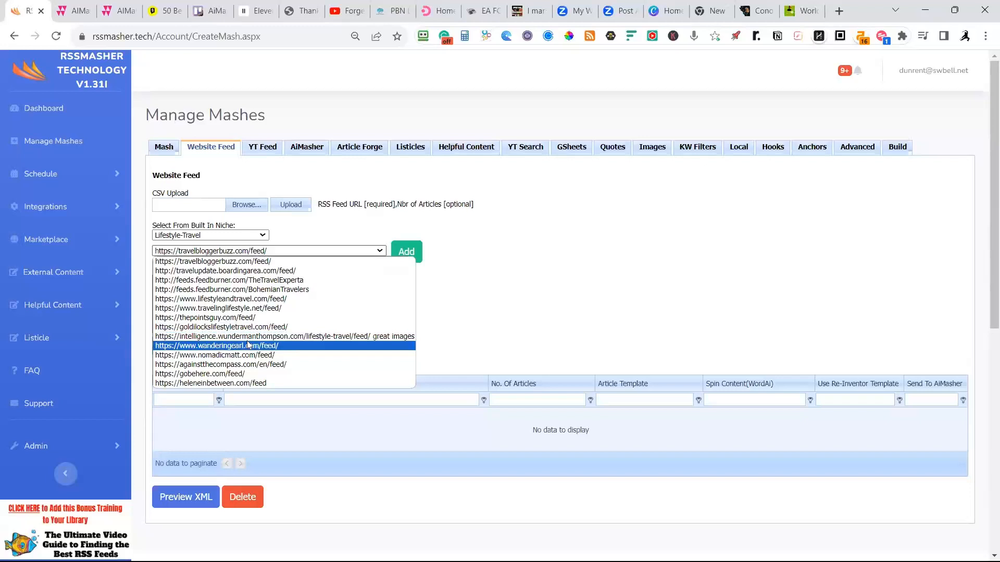
left_click(234, 373)
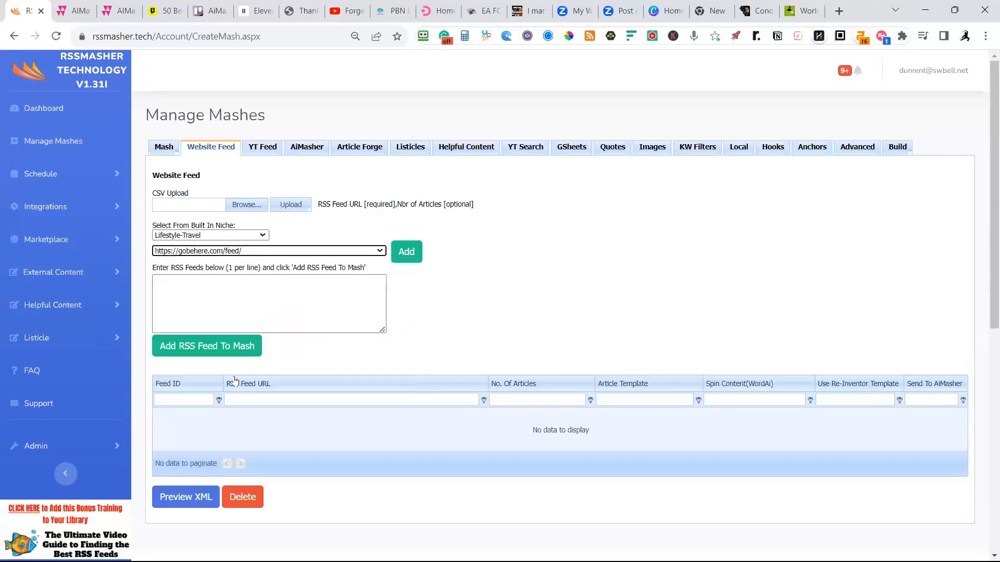
left_click(381, 253)
left_click(268, 374)
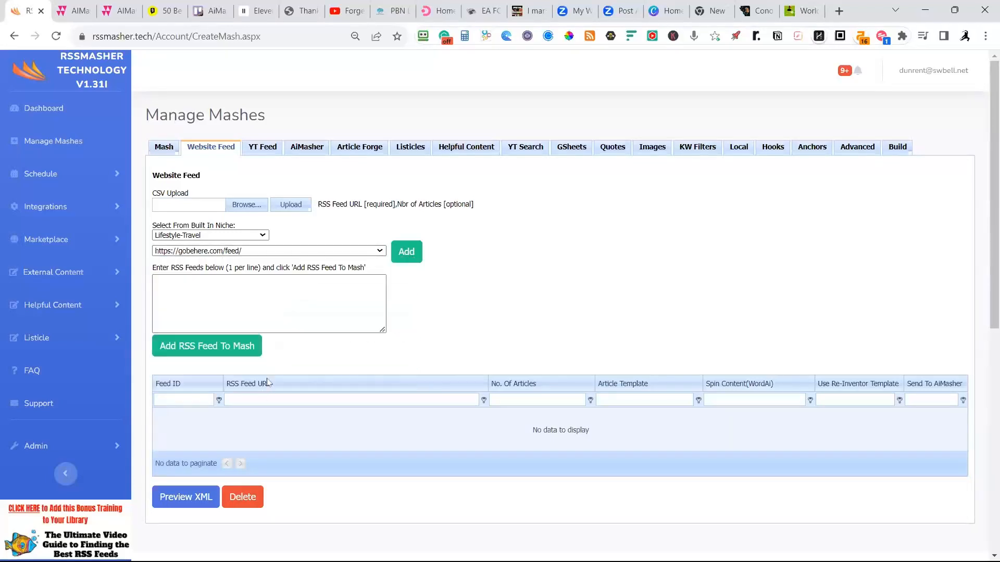
left_click(398, 254)
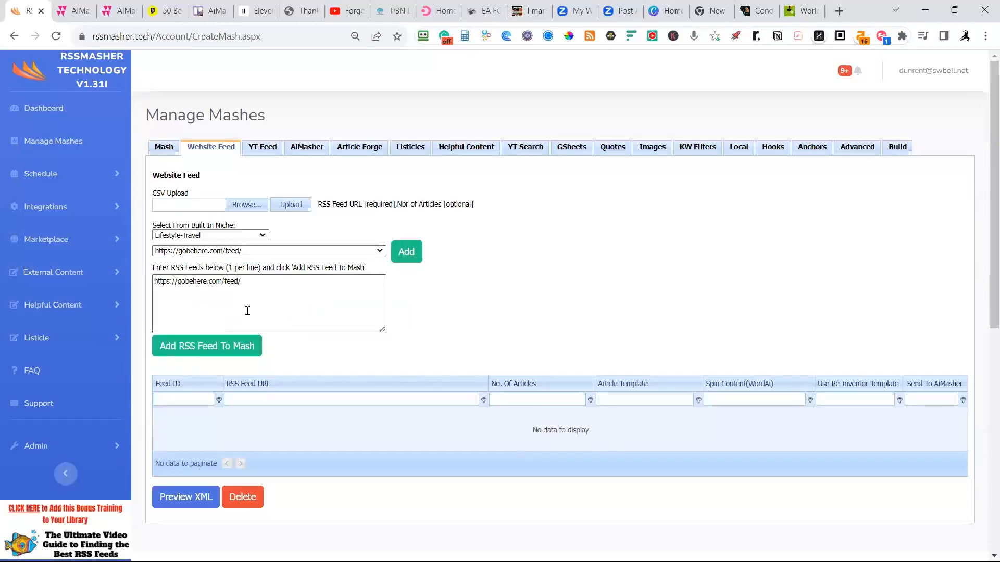
left_click(379, 250)
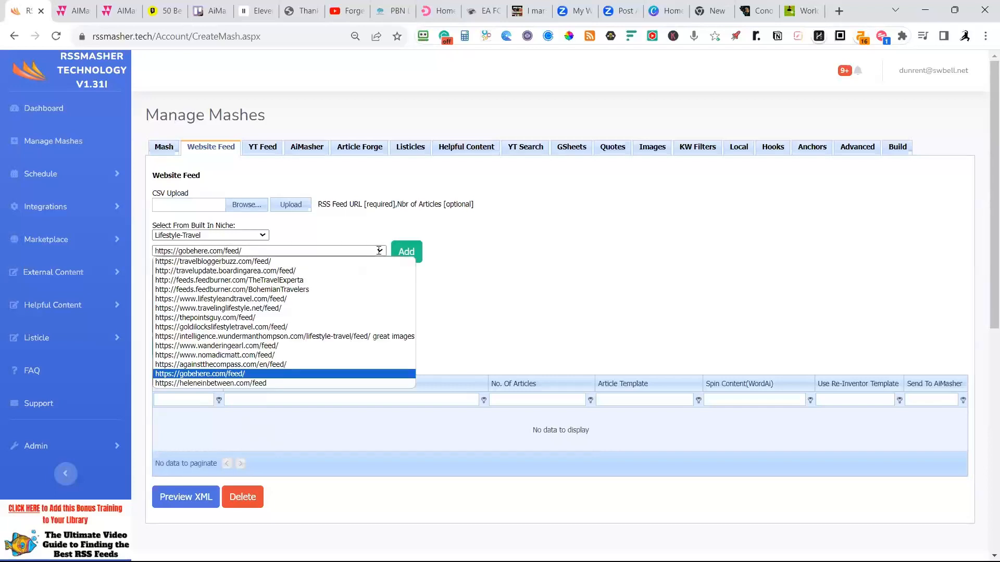
left_click(375, 365)
left_click(379, 251)
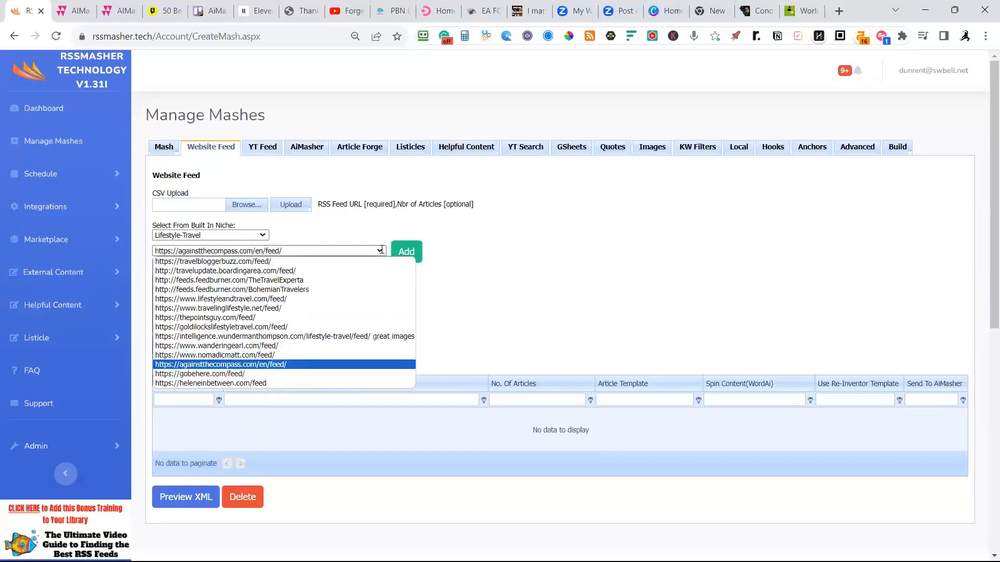
left_click(272, 364)
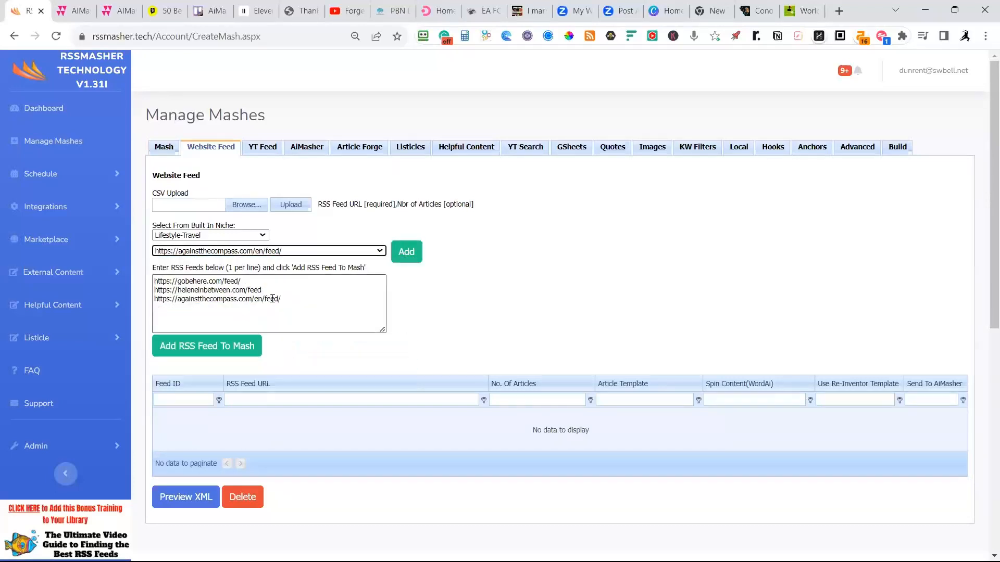
Include the nomadicmatt.com and lifestyleandtravel.com feeds in the entry list and add all listed feeds to the mash.
left_click(312, 250)
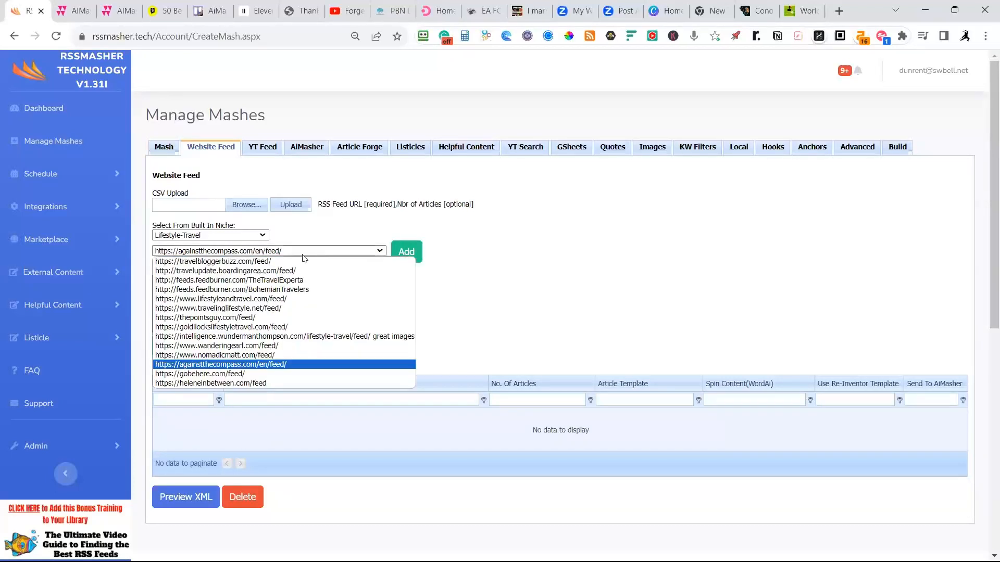
left_click(266, 356)
left_click(406, 251)
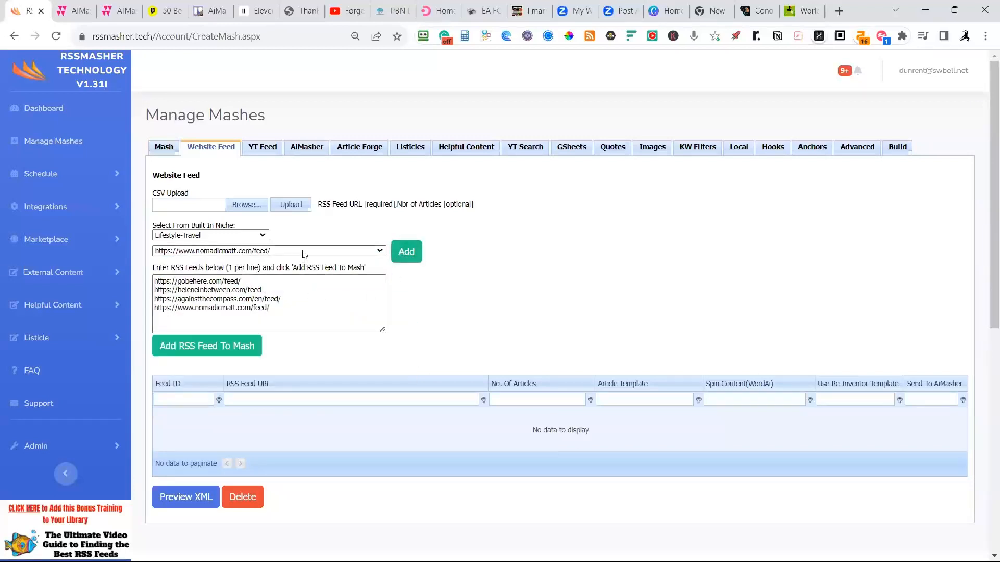
left_click(303, 252)
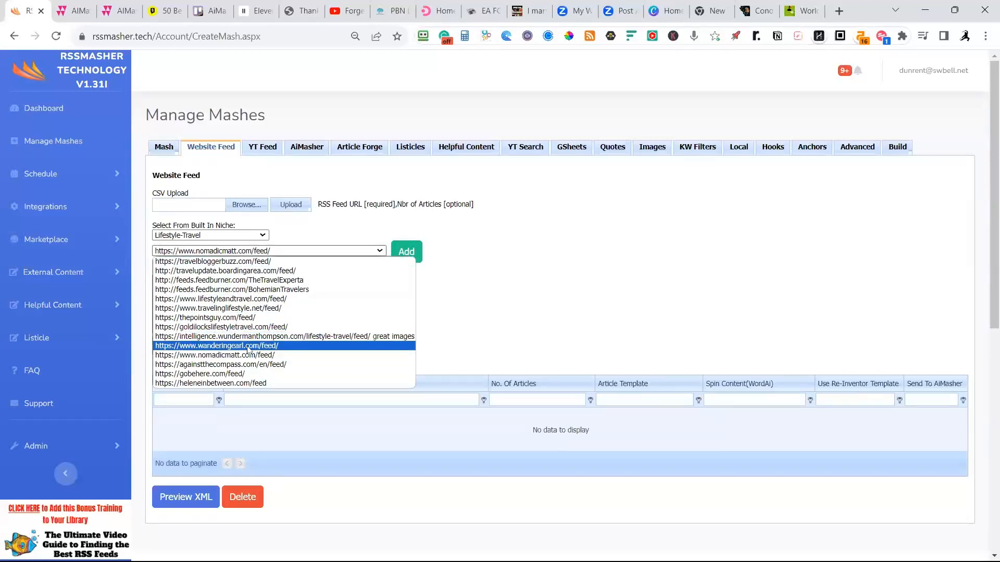
left_click(252, 299)
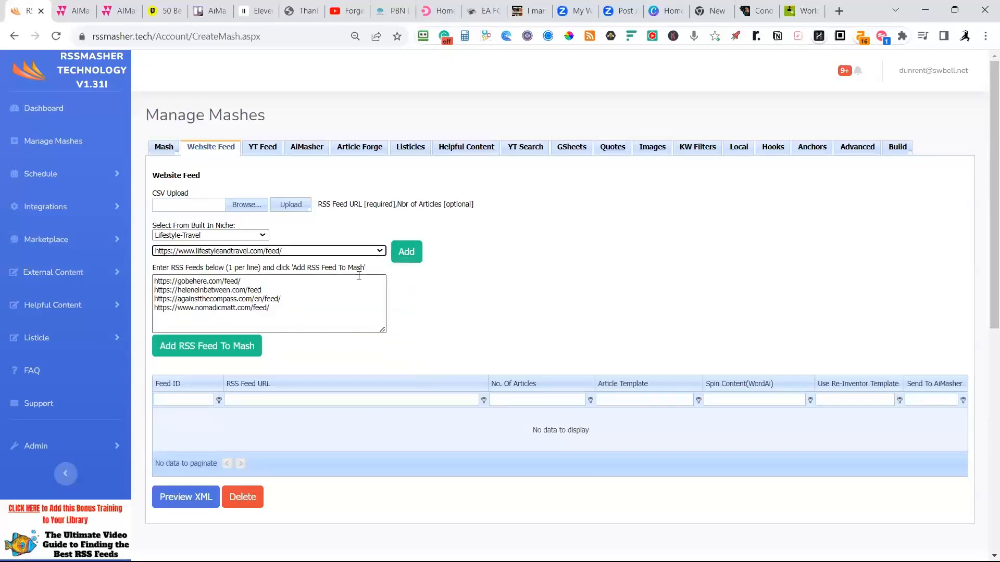
left_click(407, 252)
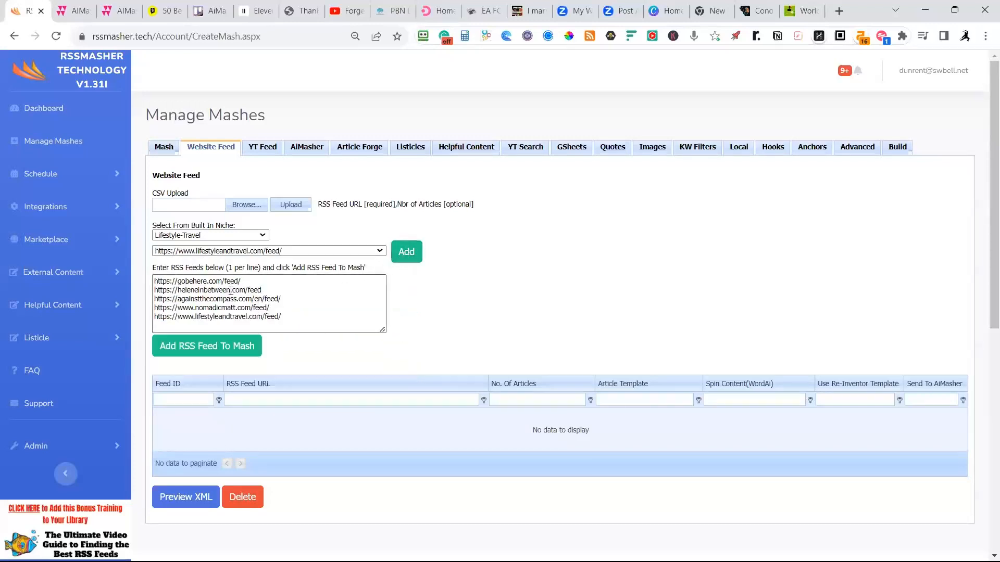
left_click(219, 355)
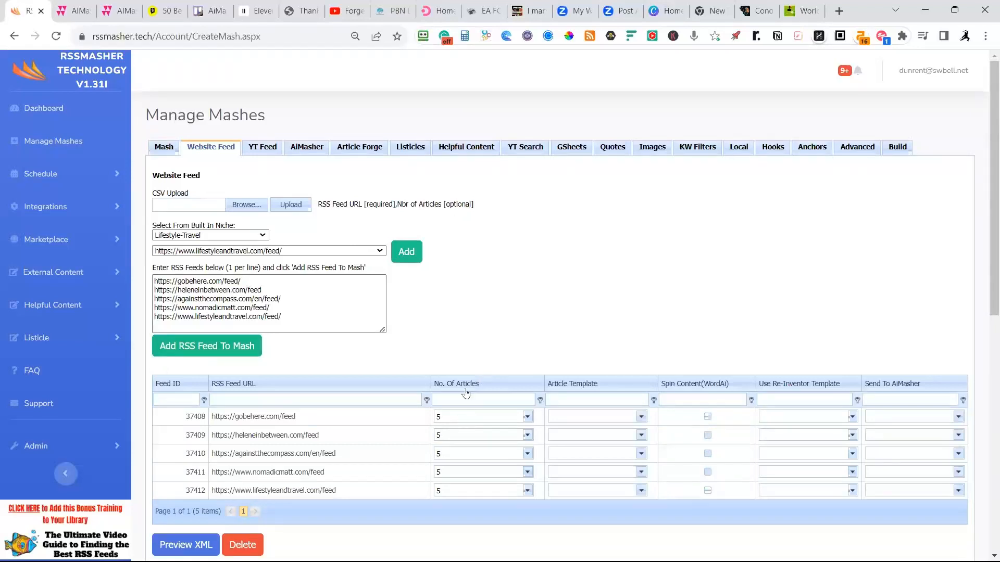
Set the number of articles to 1 for the gobehere.com and heleneinbetween.com feeds, and return gobehere.com to 5.
left_click(480, 416)
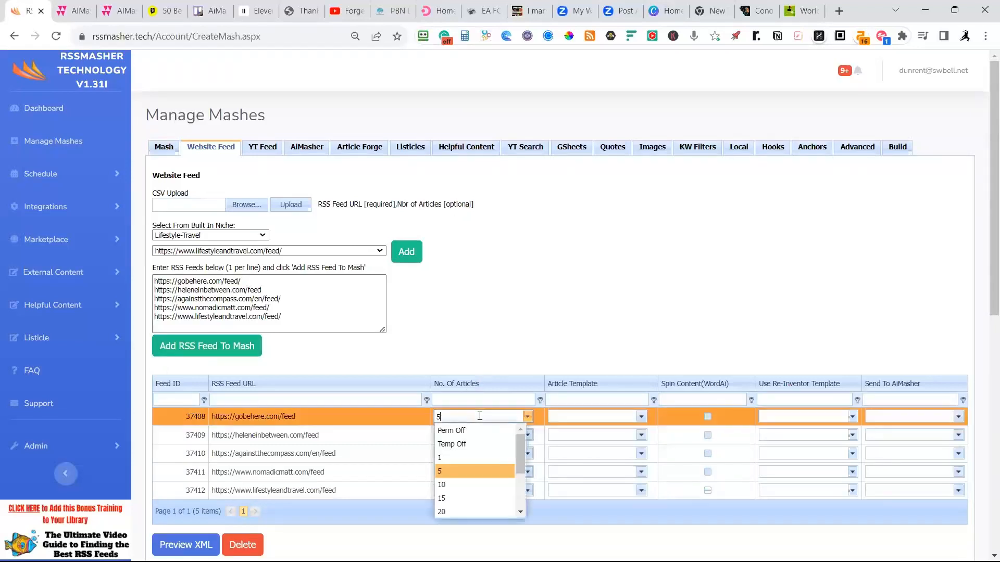
left_click(453, 459)
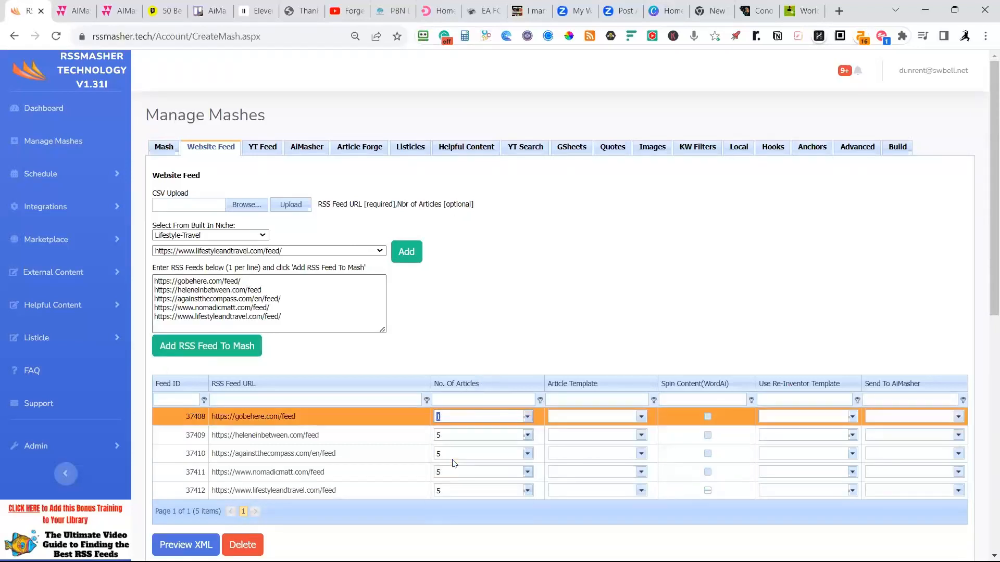
left_click(458, 455)
left_click(454, 437)
left_click(447, 475)
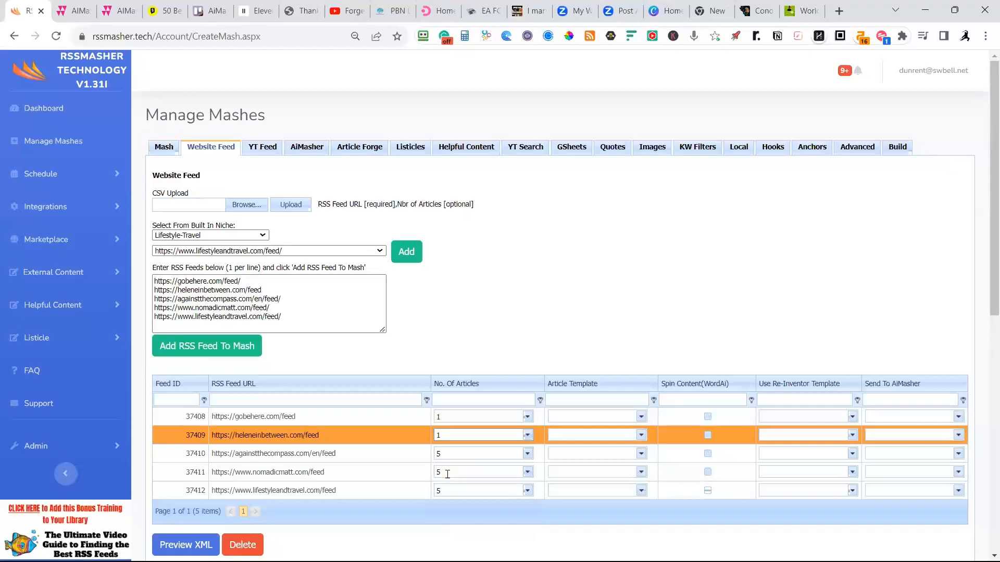
left_click(447, 417)
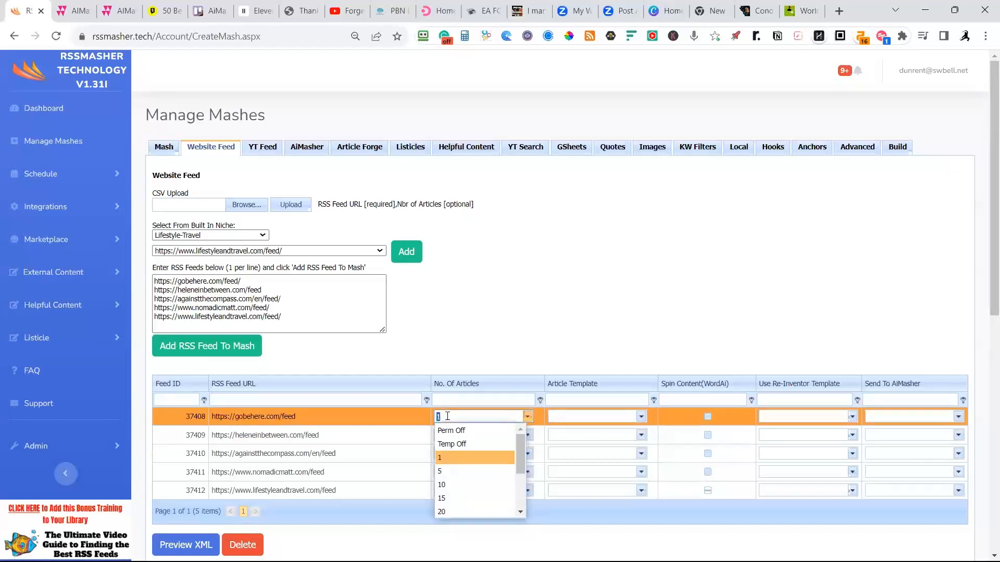
left_click(410, 432)
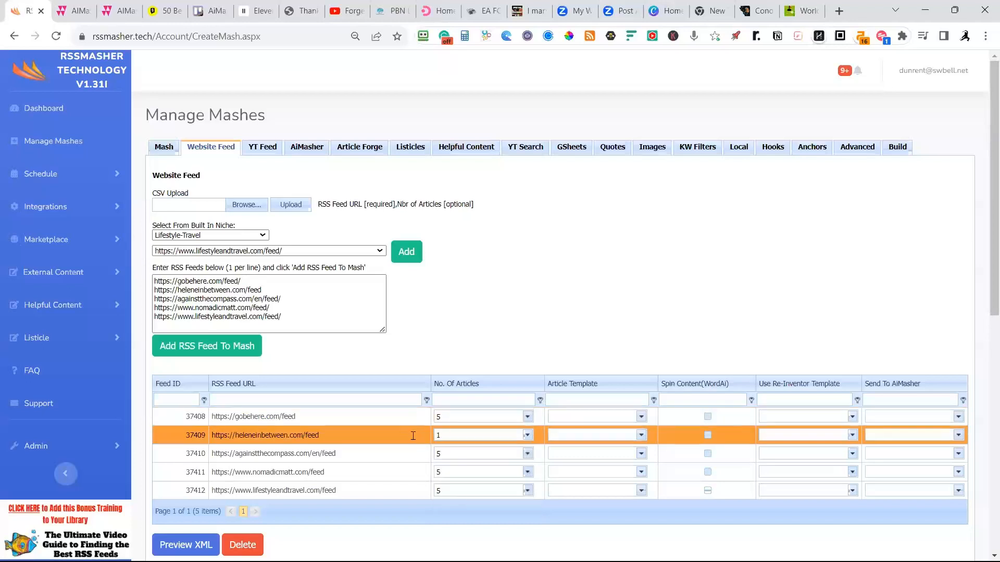
Set the number of articles for the heleneinbetween.com feed back to 5.
left_click(459, 434)
left_click(434, 351)
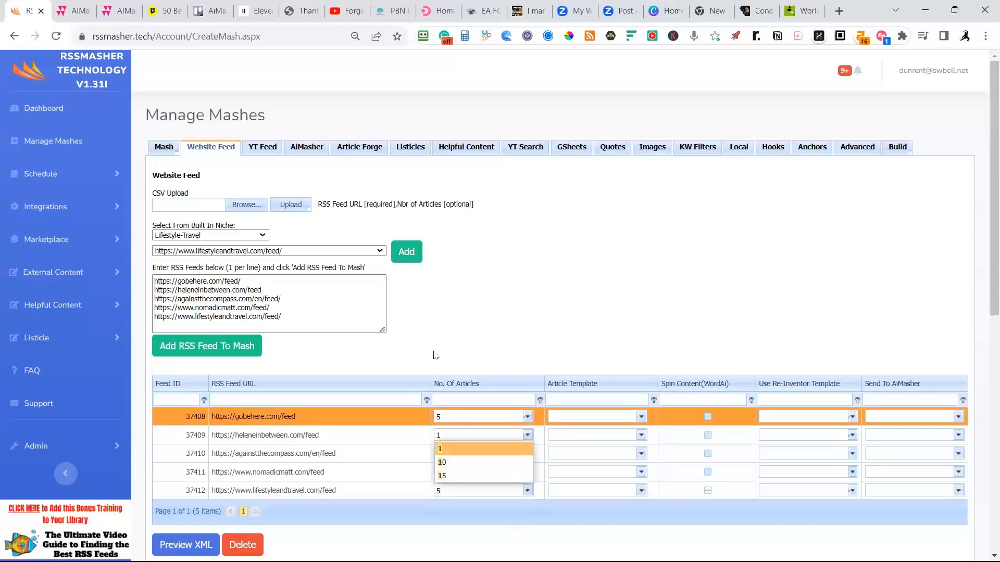
left_click(445, 433)
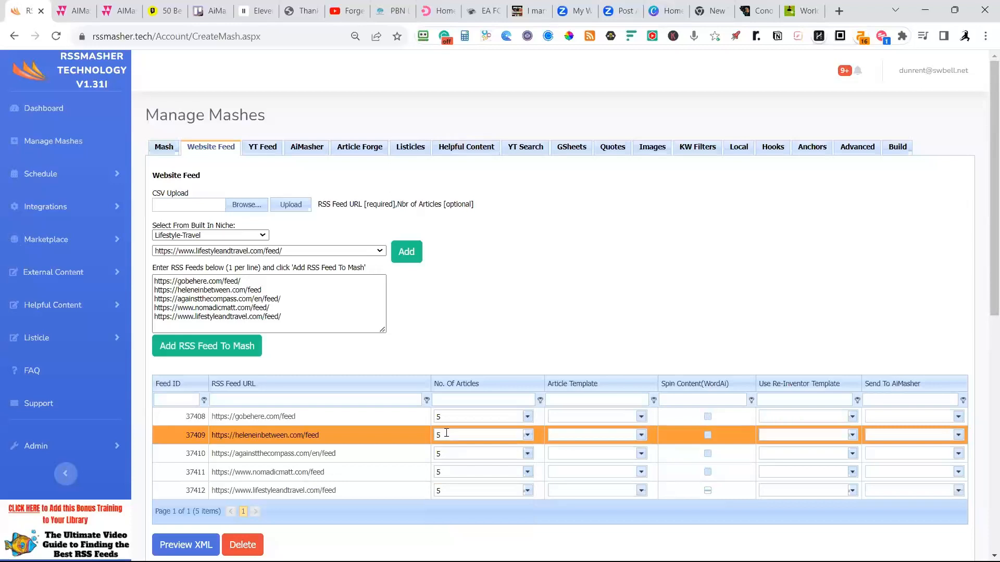
left_click(416, 460)
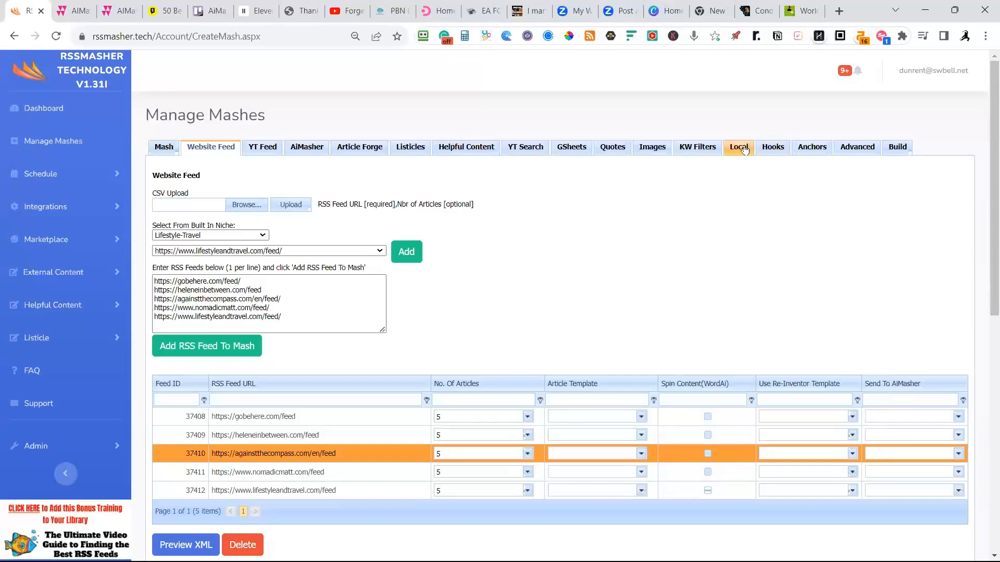
Open the Travel mash's money hook settings and enter a dashed separator line in the Money Hook After content.
left_click(776, 148)
scroll(665, 382, "down", 4)
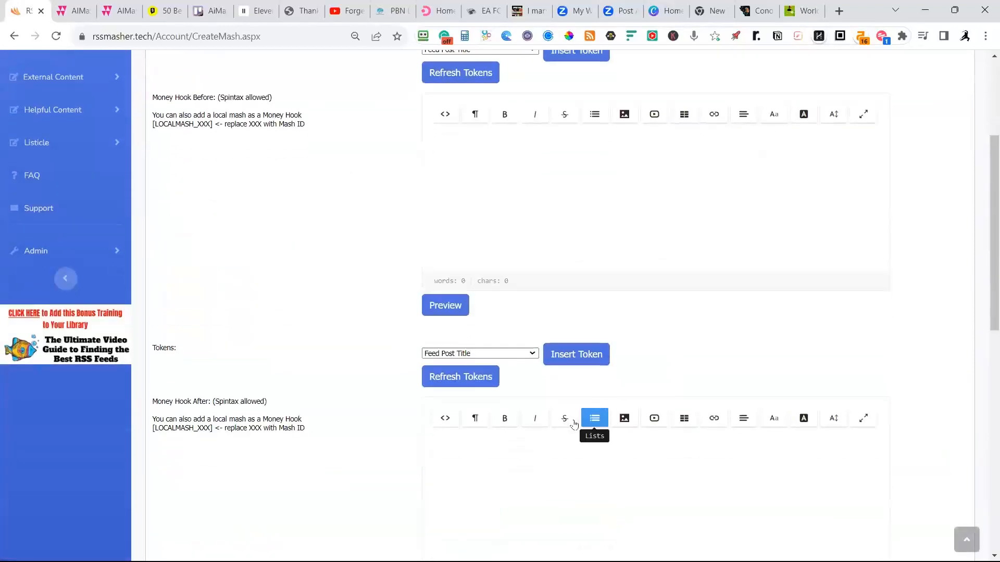
left_click(487, 439)
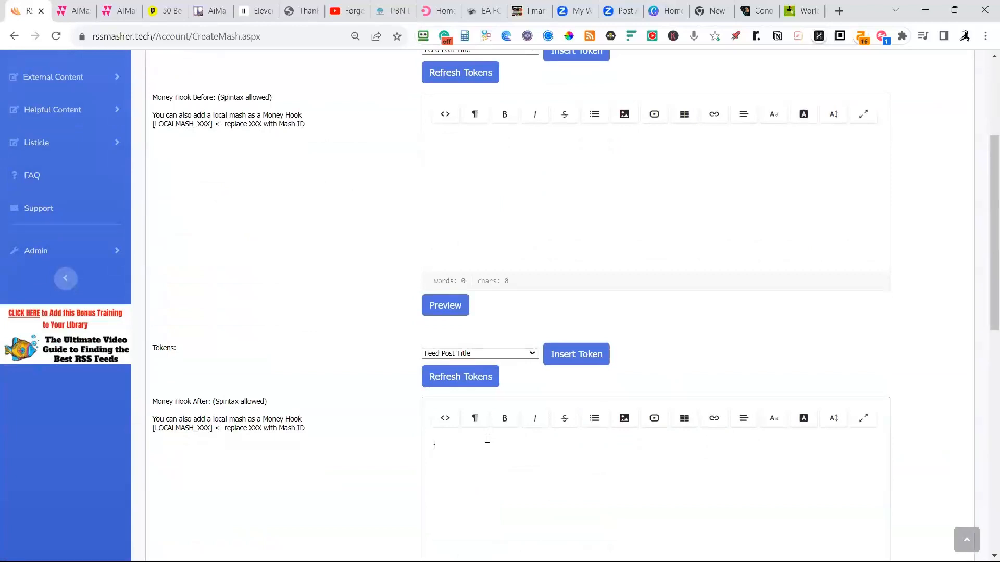
type("------------------")
key("Return")
Insert the Citation token below the dashed line in Money Hook After and save the hooks.
left_click(515, 355)
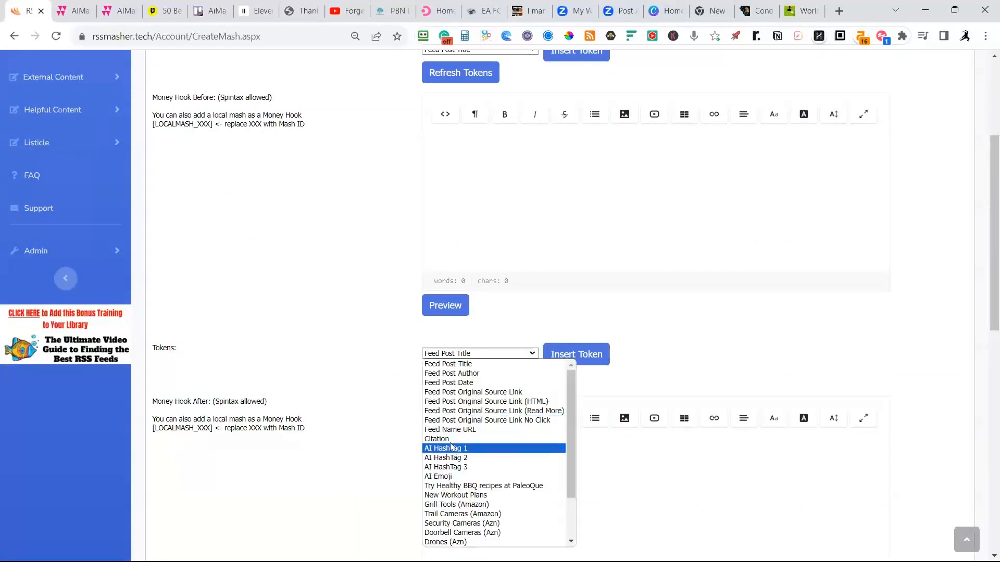
left_click(445, 440)
left_click(569, 357)
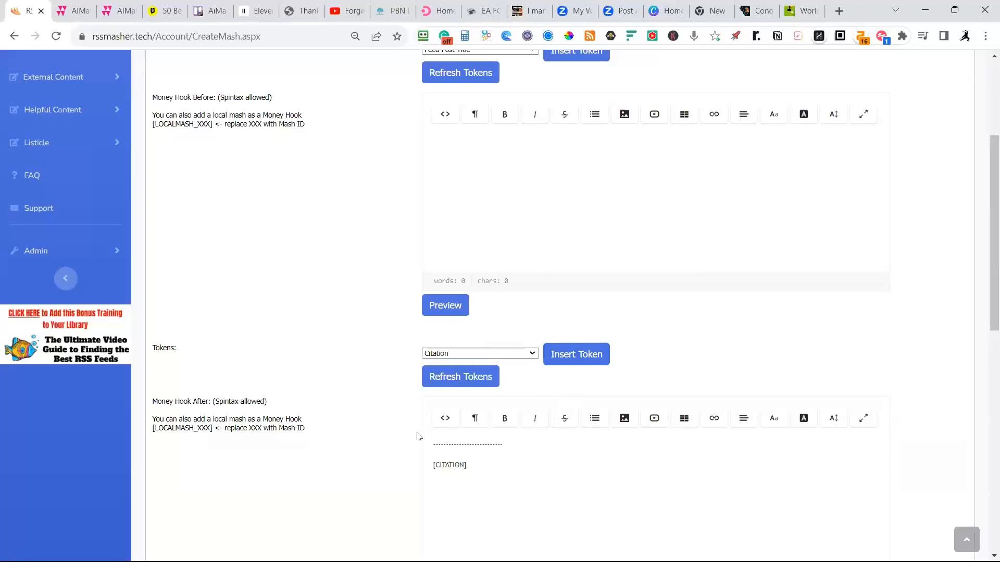
scroll(469, 478, "down", 3)
left_click(175, 512)
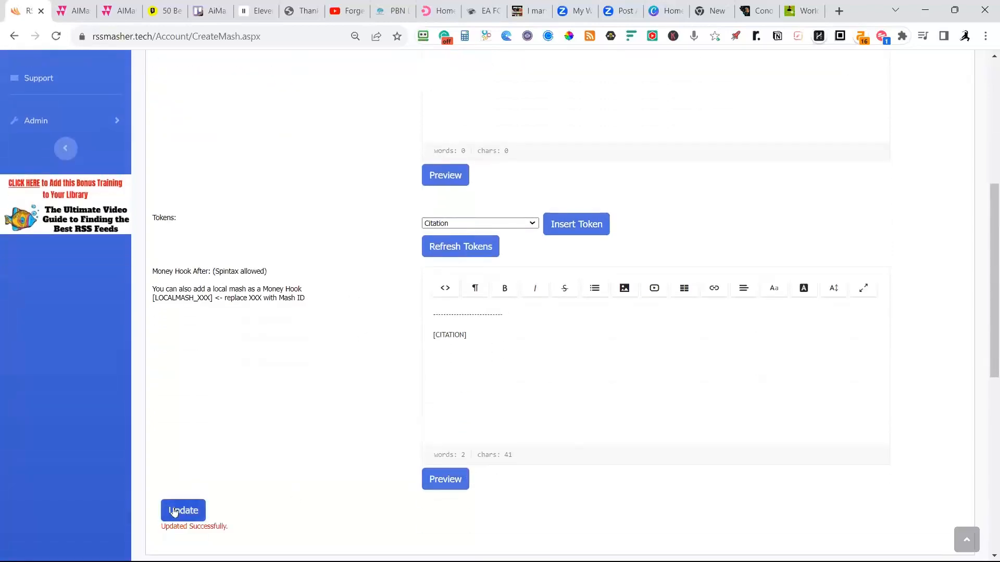
Run a test build of the Travel mash feed.
scroll(333, 414, "up", 3)
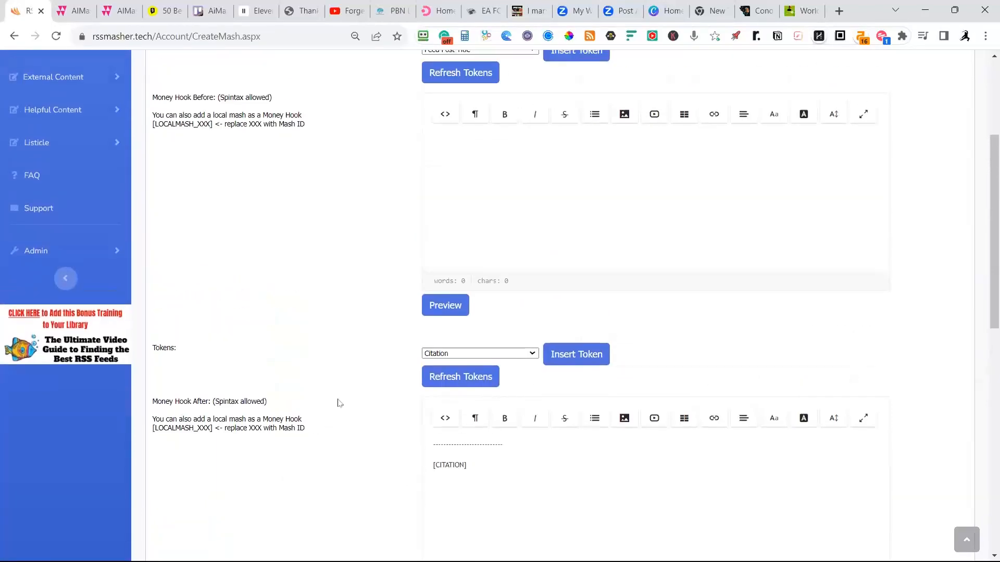
scroll(338, 404, "up", 3)
scroll(339, 385, "up", 1)
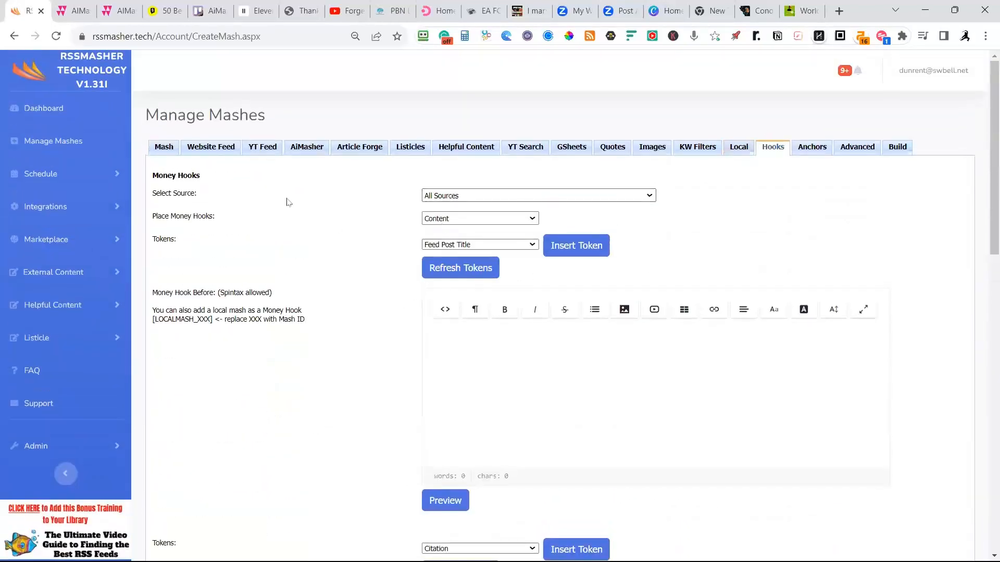
left_click(896, 150)
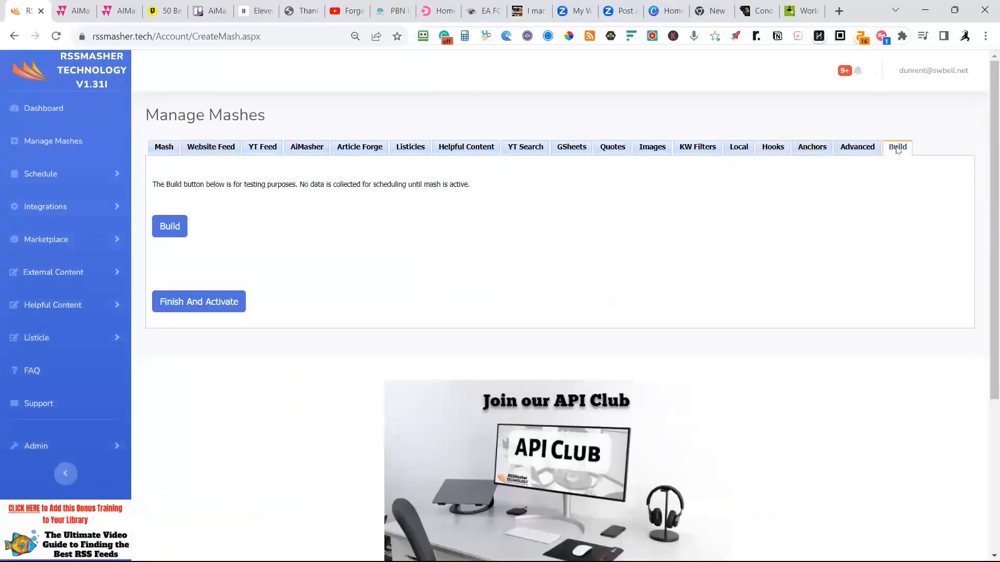
left_click(176, 232)
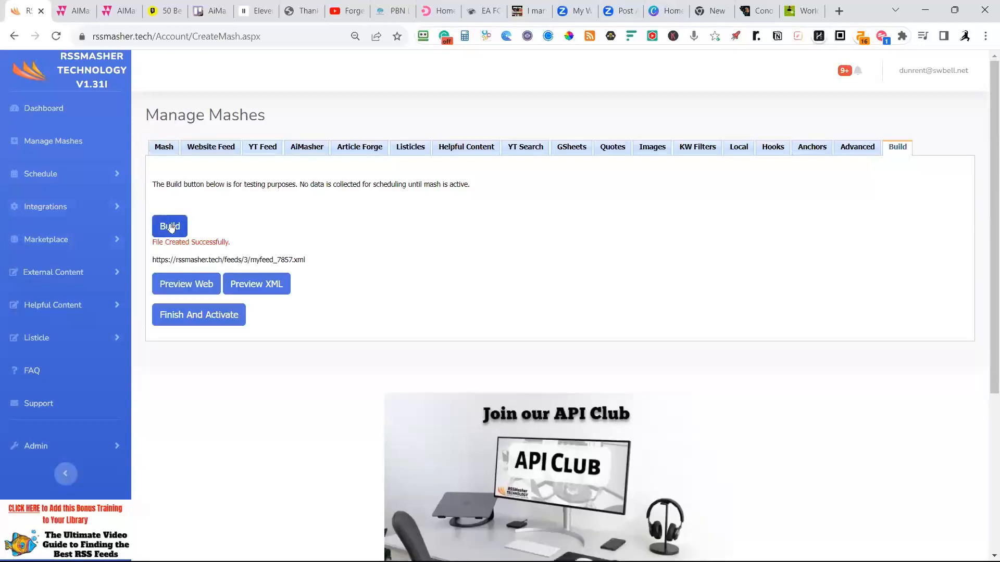
Open the web preview of the built mash and look over the beginning of its first article.
left_click(191, 290)
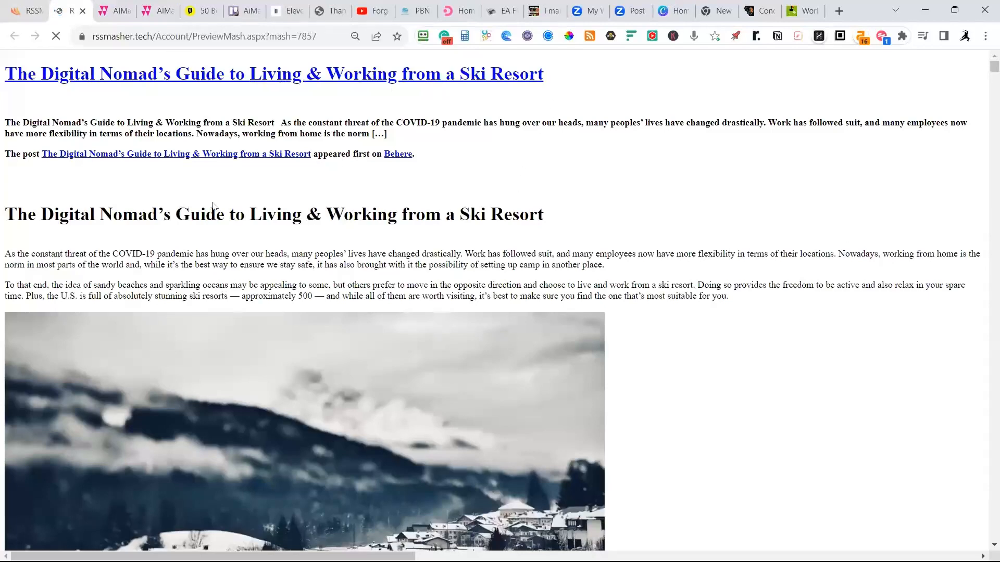
scroll(556, 240, "down", 2)
scroll(557, 236, "down", 2)
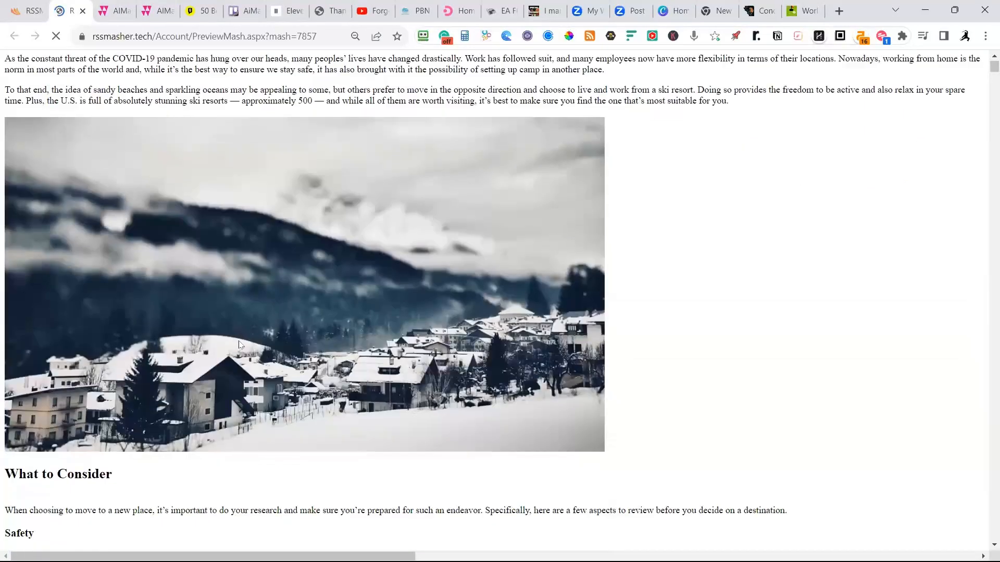
scroll(363, 338, "down", 5)
scroll(329, 313, "up", 8)
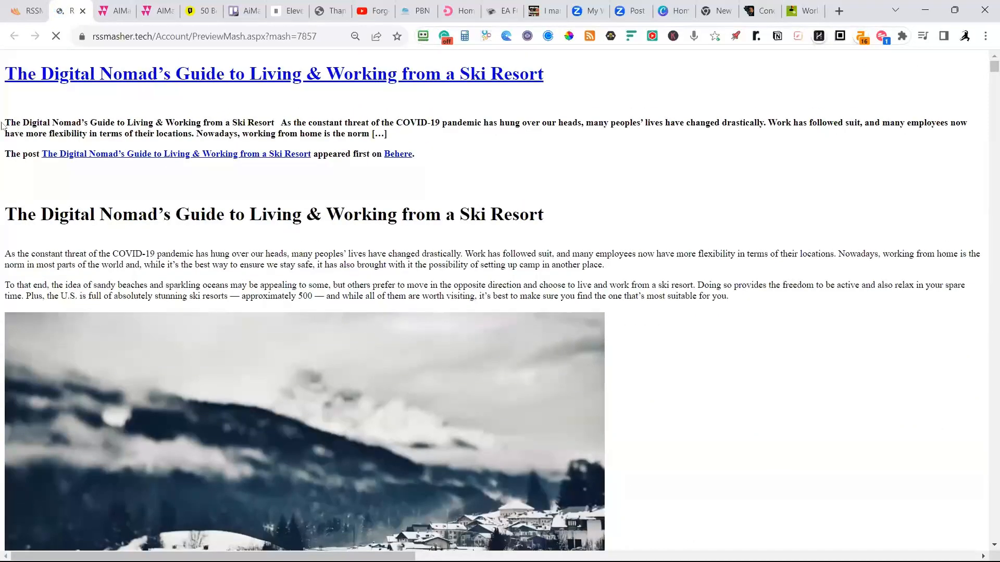
Open the original ski resort article on gobehere.com in a separate tab and look through its sections and images.
middle_click(86, 79)
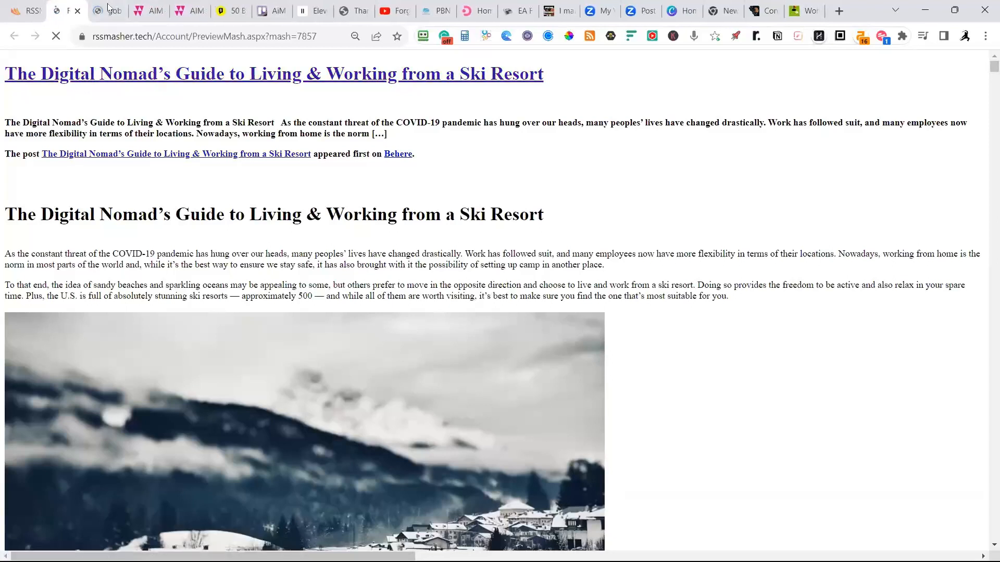
left_click(107, 9)
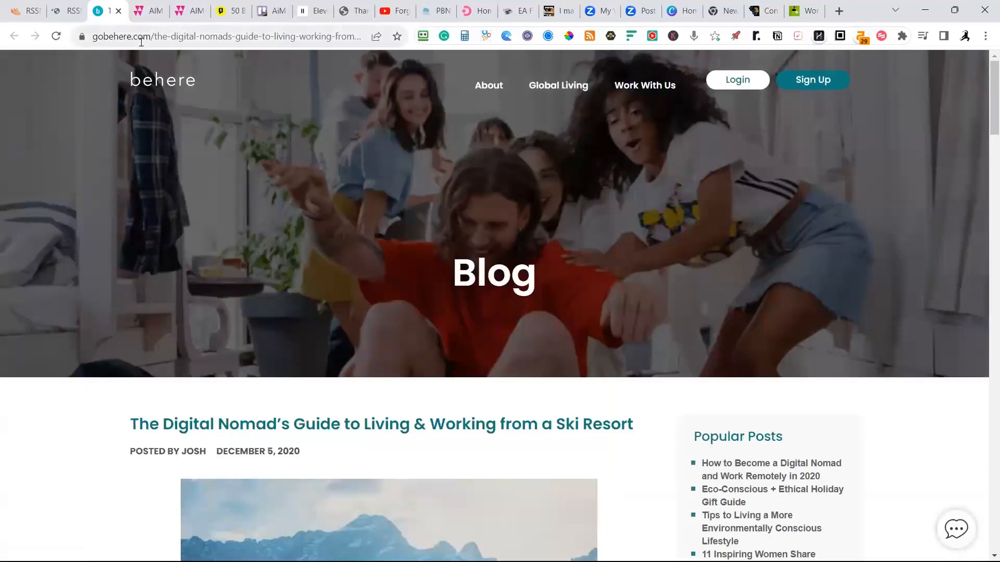
scroll(315, 253, "down", 3)
scroll(324, 256, "down", 15)
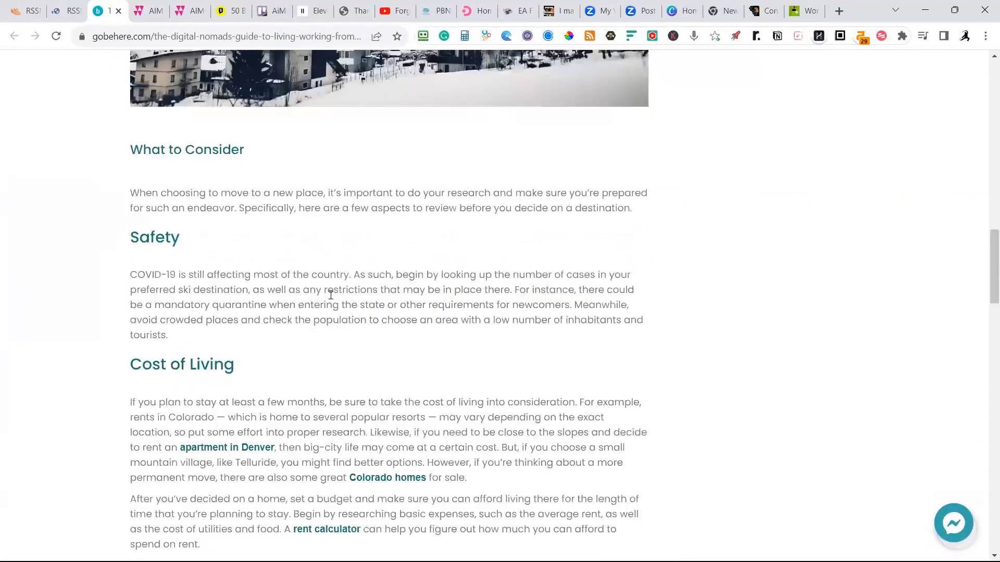
scroll(334, 480, "down", 7)
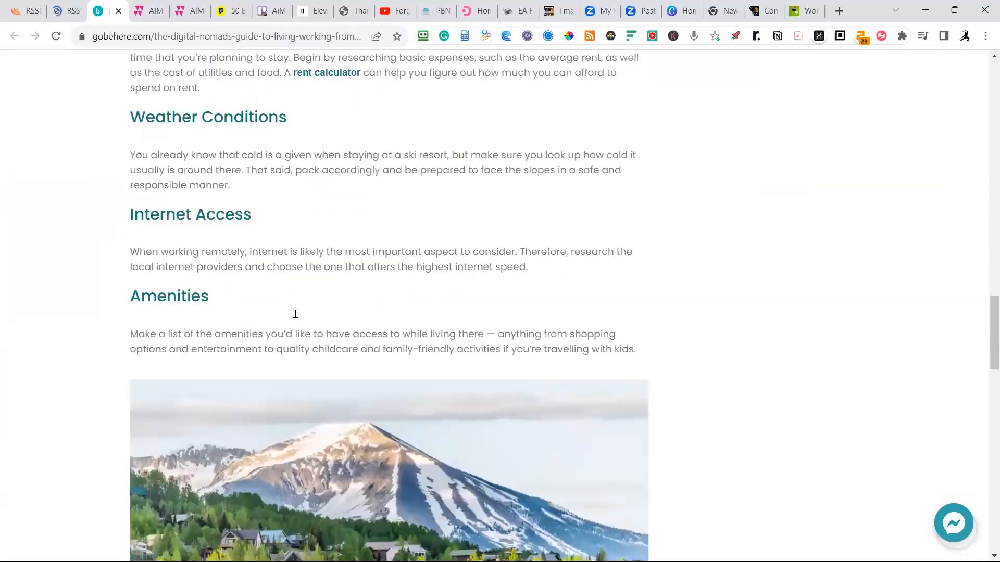
scroll(359, 357, "down", 2)
scroll(360, 334, "up", 5)
scroll(360, 328, "down", 1)
scroll(363, 334, "down", 7)
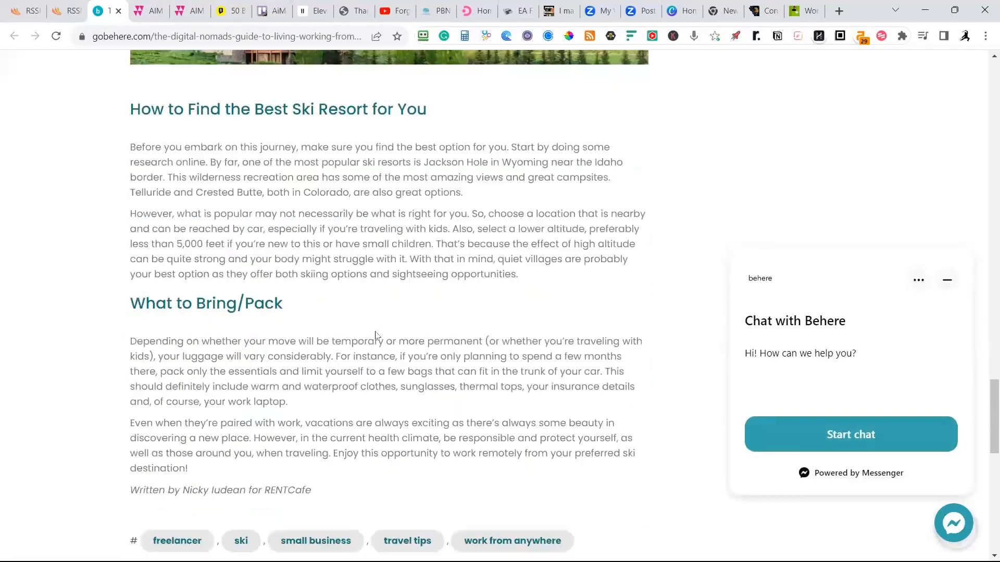
scroll(375, 335, "up", 8)
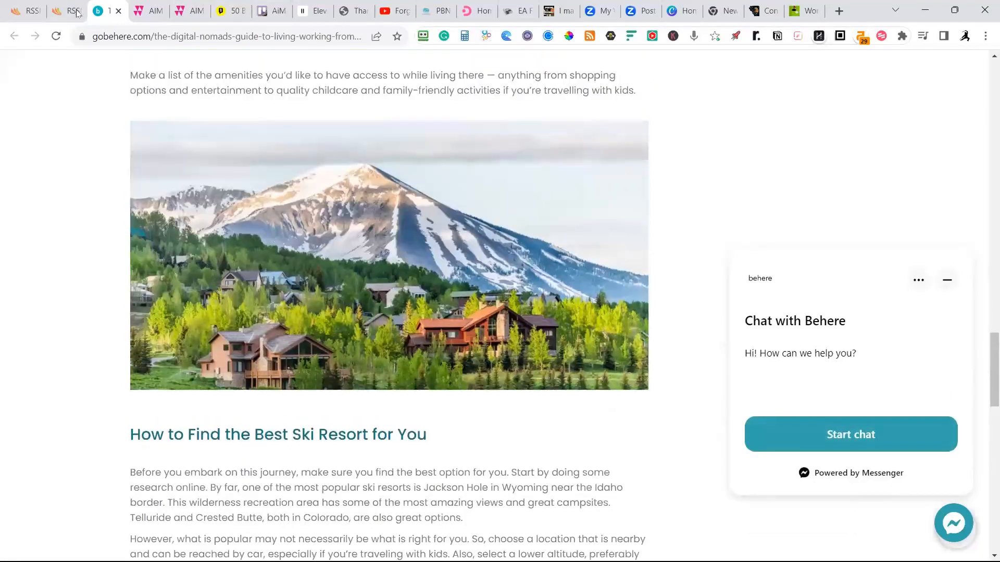
Return to the mash preview and examine the ski resort article's excerpt, full content and closing citation.
left_click(76, 12)
scroll(285, 305, "up", 2)
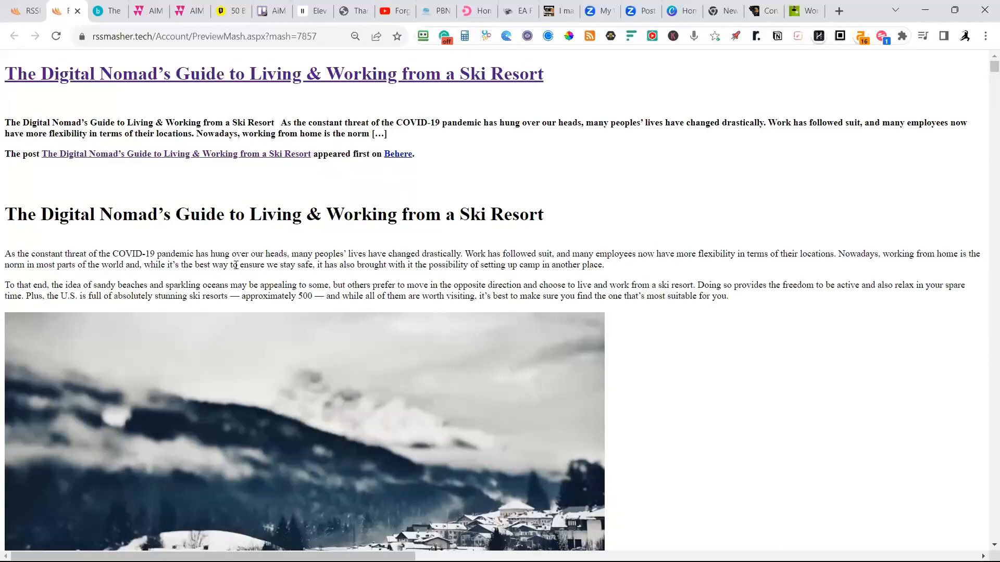
left_click_drag(288, 122, 361, 123)
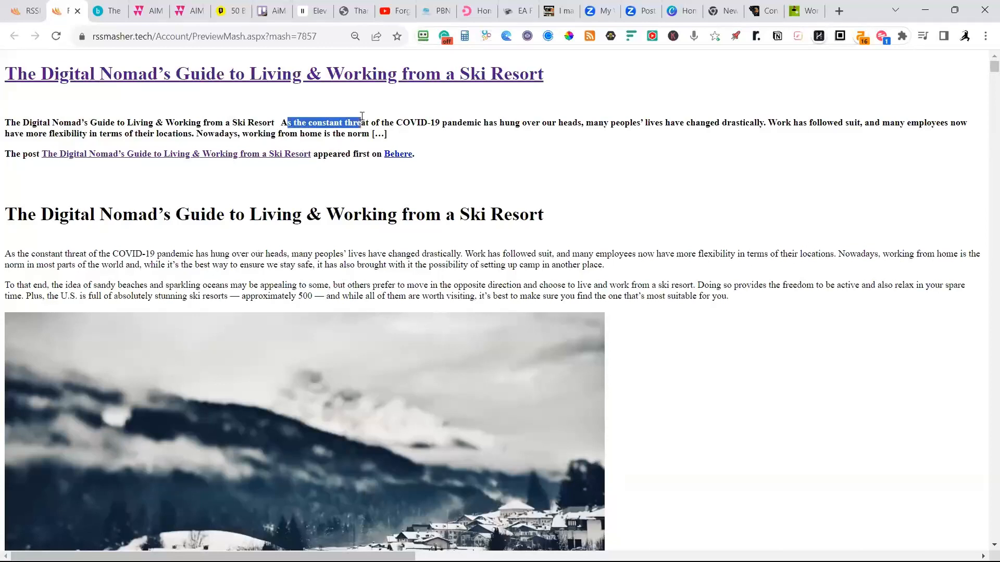
left_click_drag(299, 254, 328, 254)
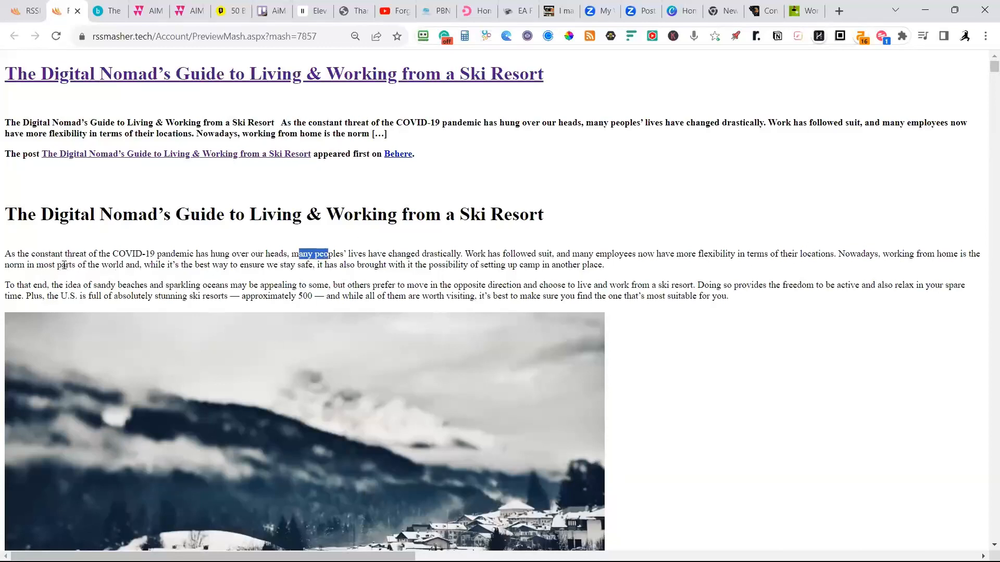
left_click(437, 273)
scroll(585, 381, "down", 1)
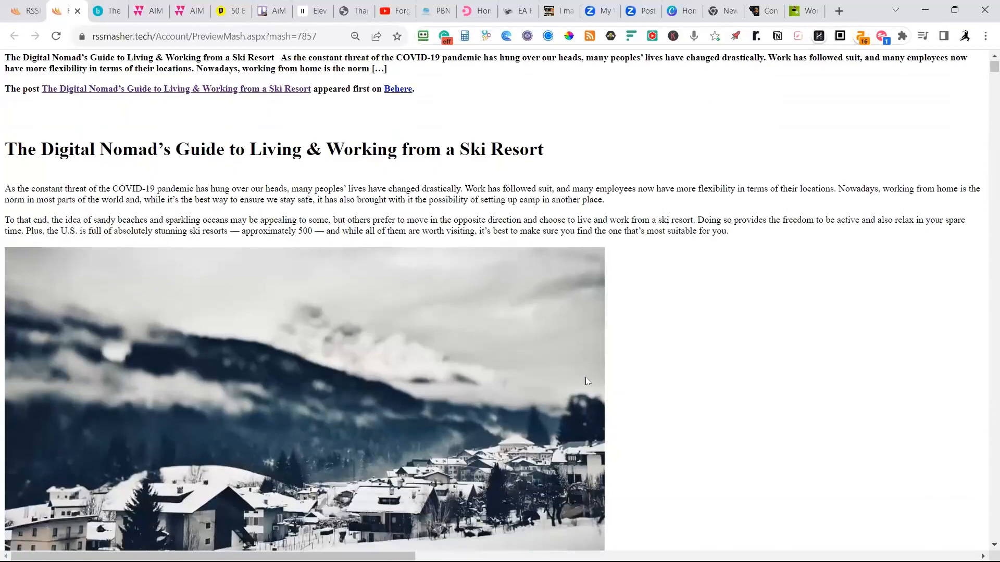
scroll(616, 250, "up", 1)
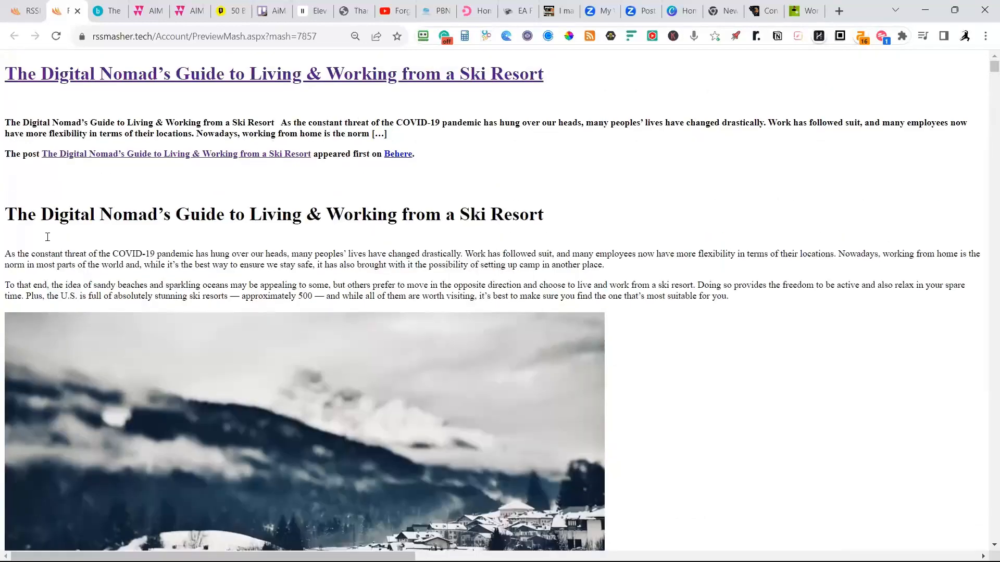
scroll(317, 320, "down", 7)
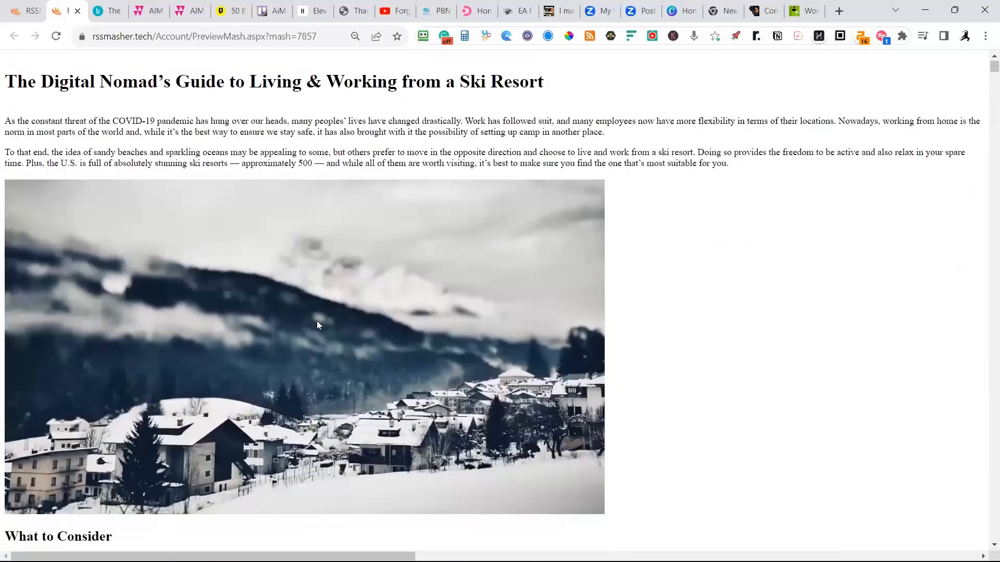
scroll(68, 372, "down", 7)
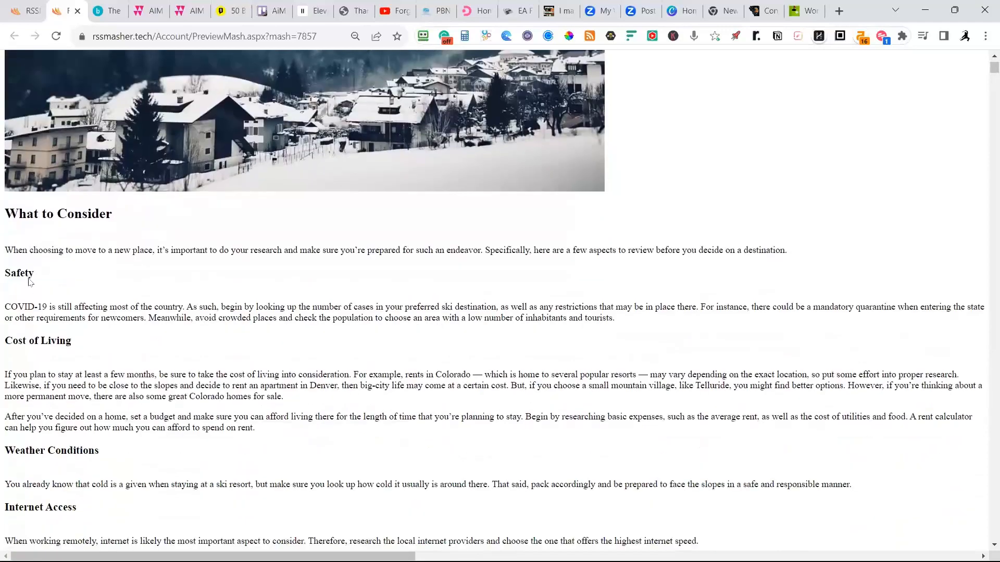
scroll(97, 304, "down", 8)
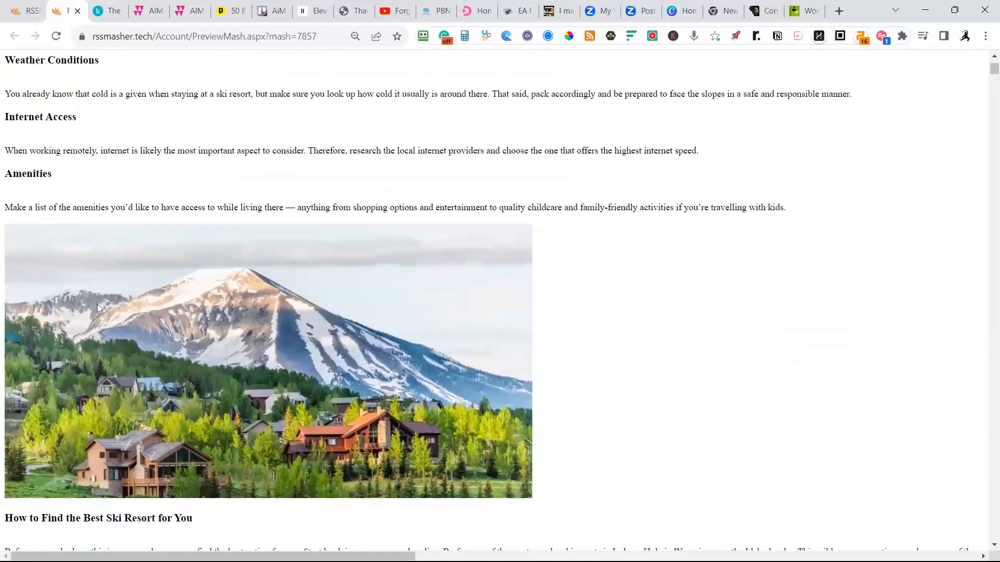
scroll(113, 309, "down", 1)
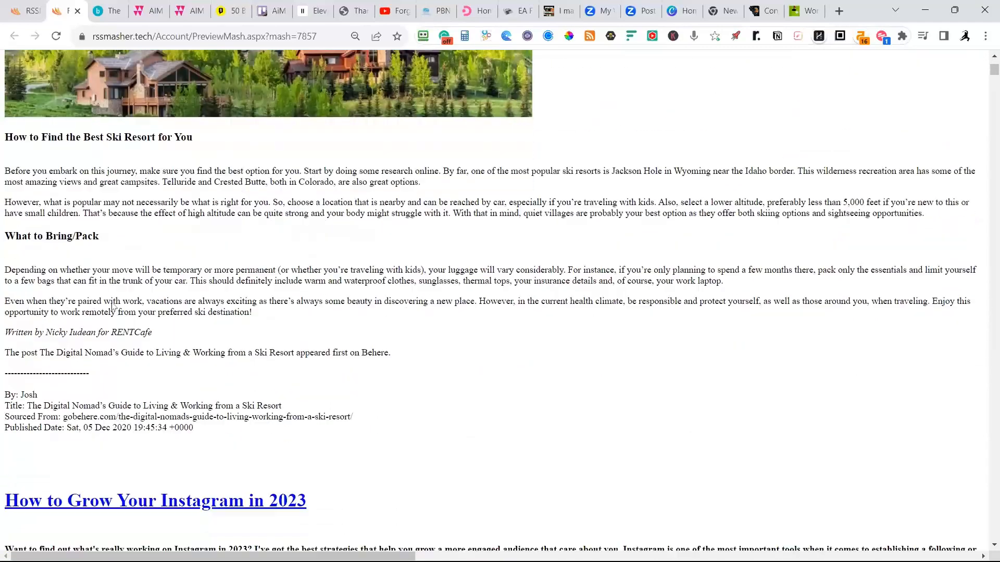
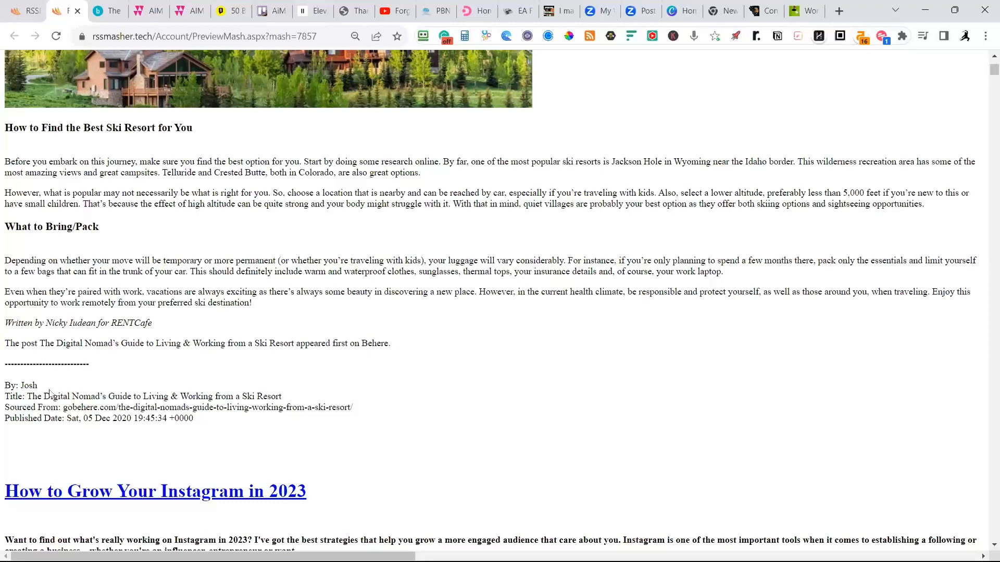
Examine the "How to Grow Your Instagram in 2023" article in the mash preview, from its excerpt down to its closing citation.
scroll(187, 369, "down", 5)
scroll(245, 326, "up", 5)
scroll(243, 326, "up", 20)
scroll(243, 305, "up", 3)
scroll(237, 312, "down", 18)
scroll(235, 319, "down", 11)
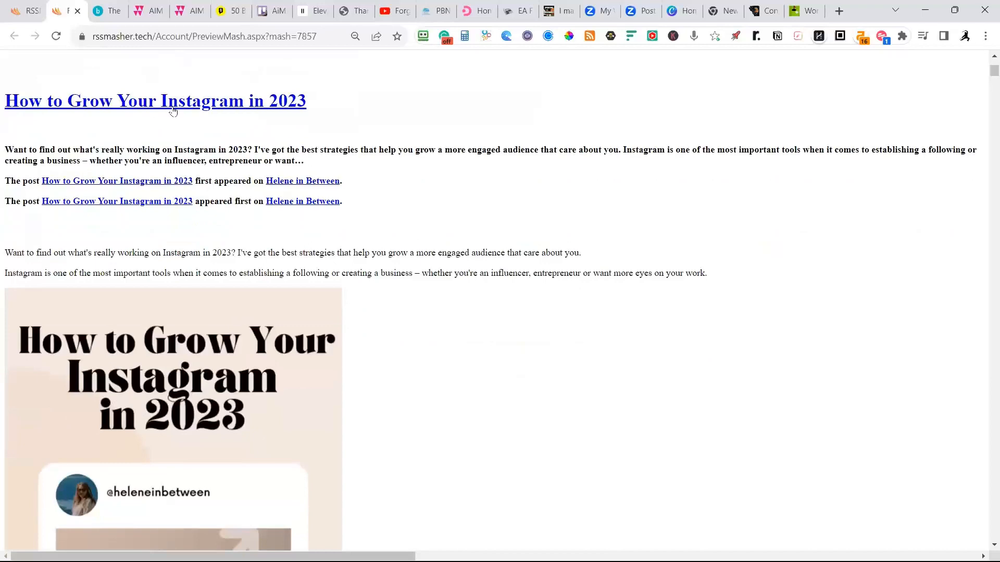
scroll(241, 222, "down", 9)
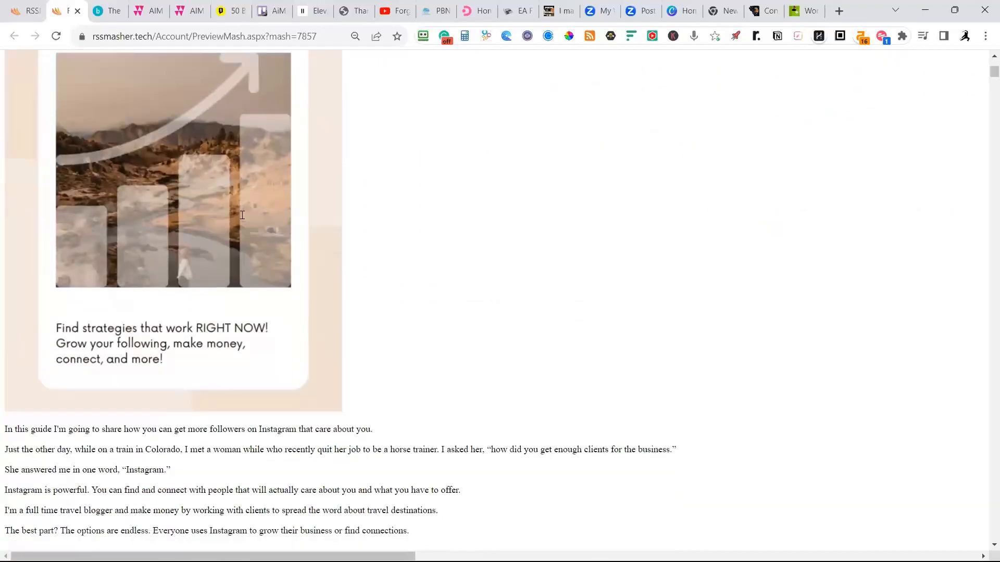
scroll(242, 215, "down", 4)
scroll(134, 205, "down", 6)
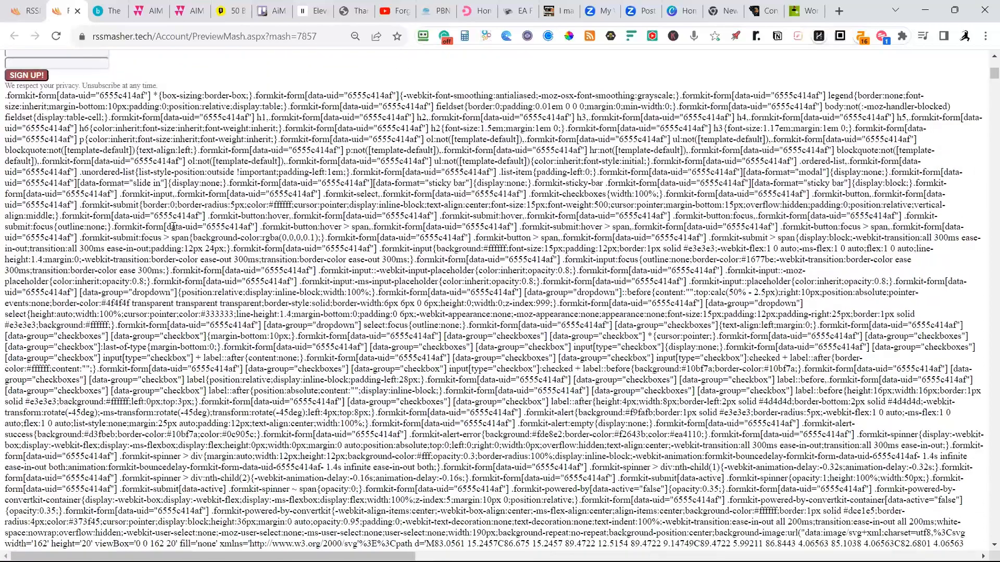
scroll(179, 213, "down", 5)
scroll(179, 214, "down", 15)
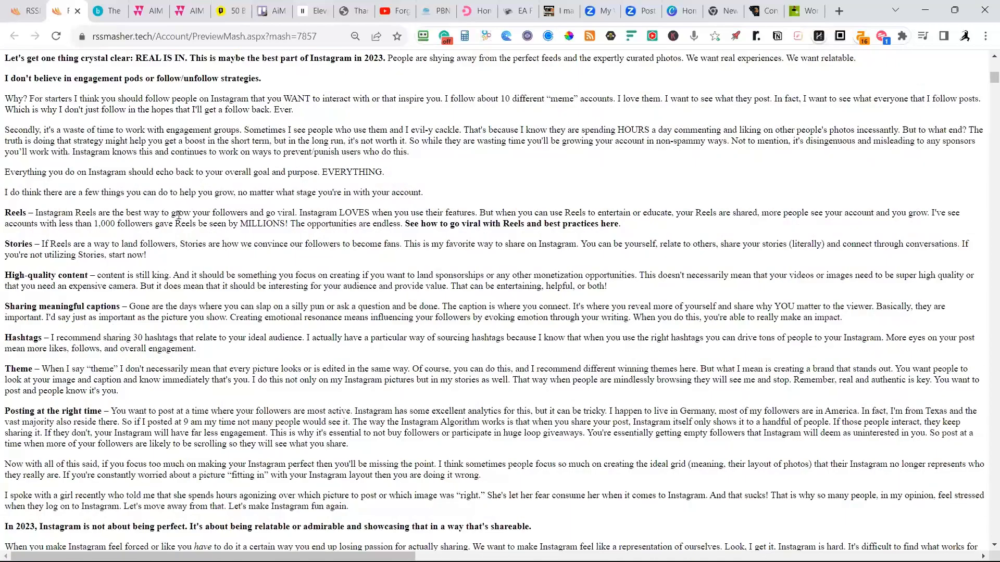
scroll(178, 214, "up", 15)
scroll(178, 216, "down", 10)
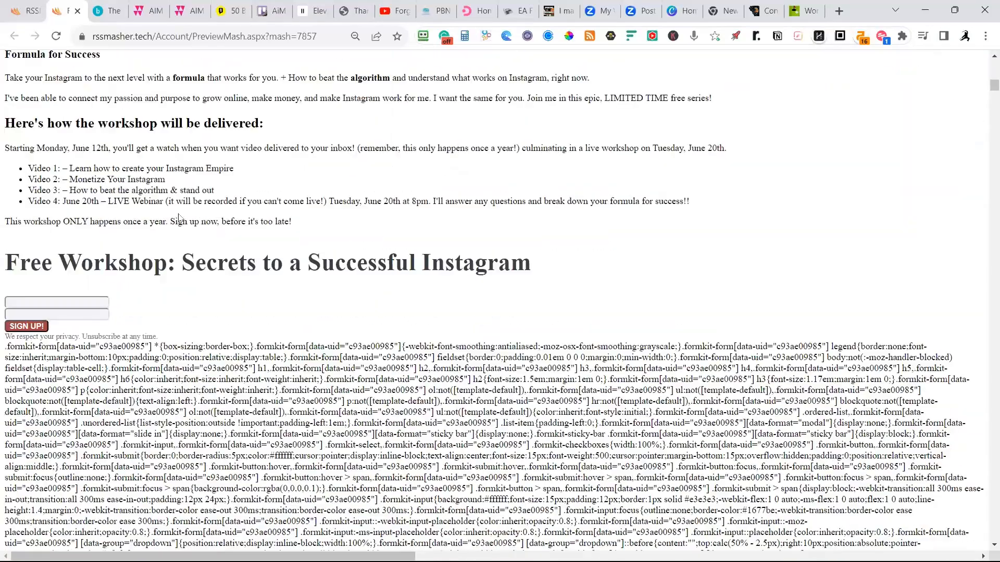
scroll(181, 214, "down", 20)
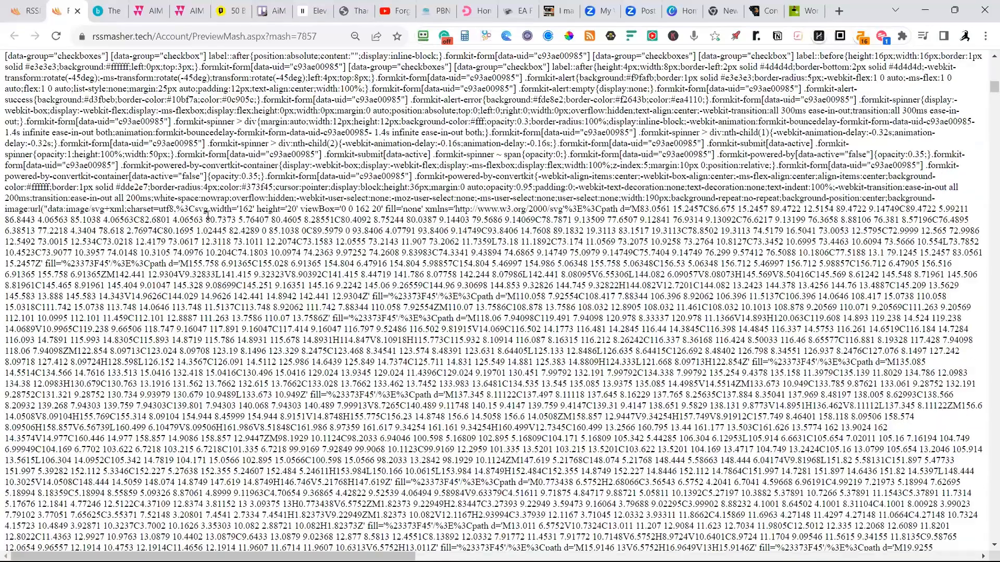
scroll(207, 215, "down", 15)
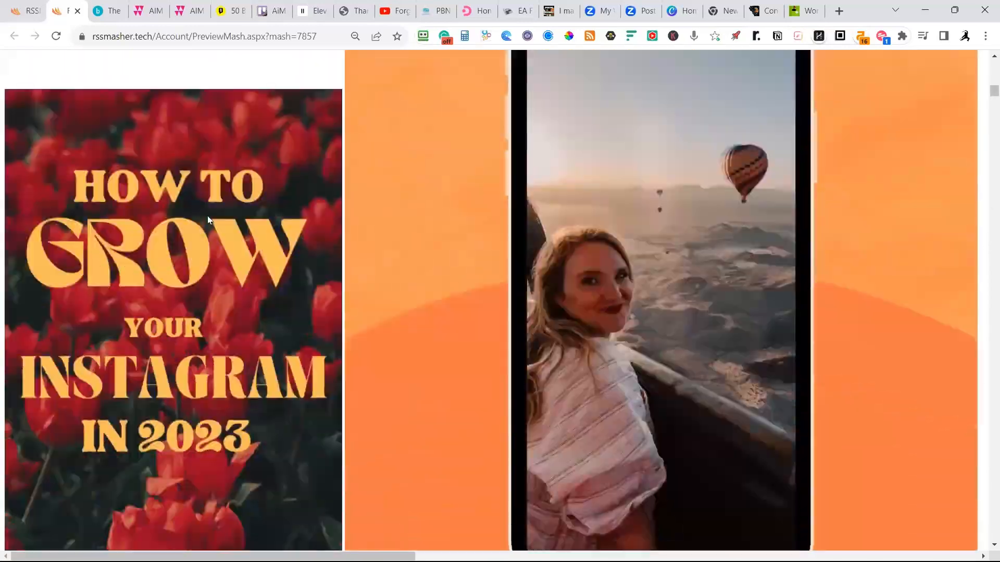
scroll(206, 215, "down", 6)
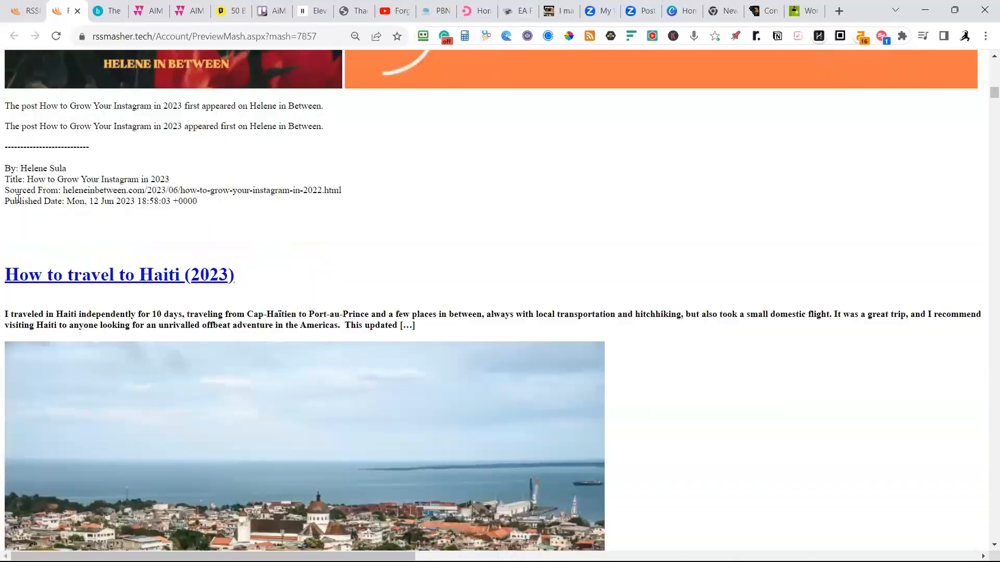
Return to the Travel mash setup and delete the heleneinbetween.com feed from its website feeds.
left_click(26, 11)
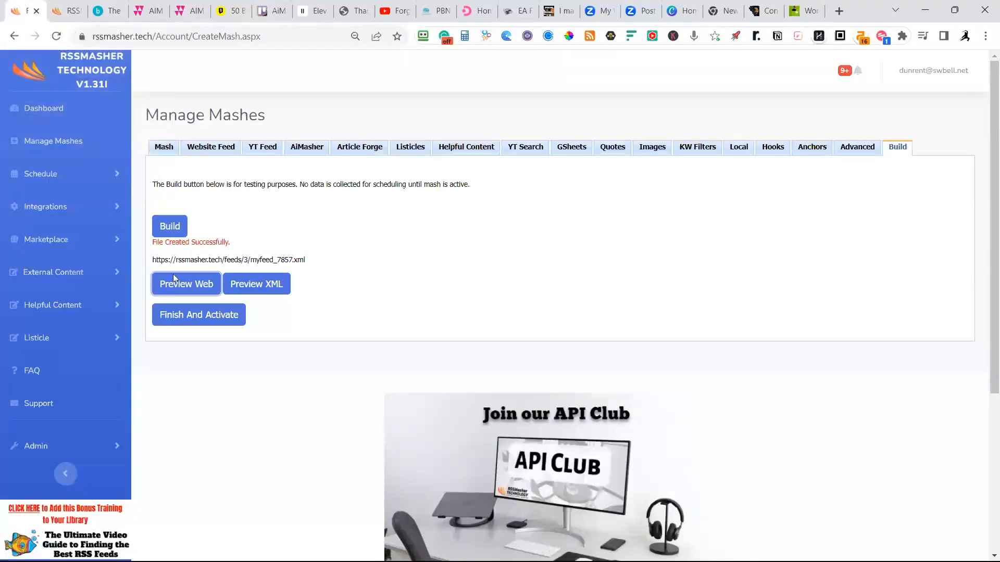
left_click(206, 147)
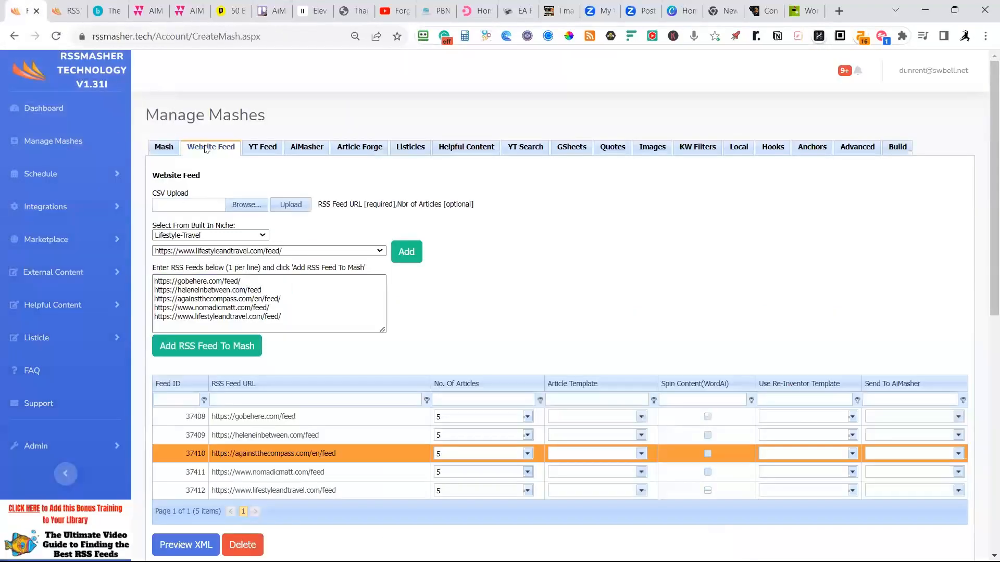
left_click(331, 439)
left_click(243, 545)
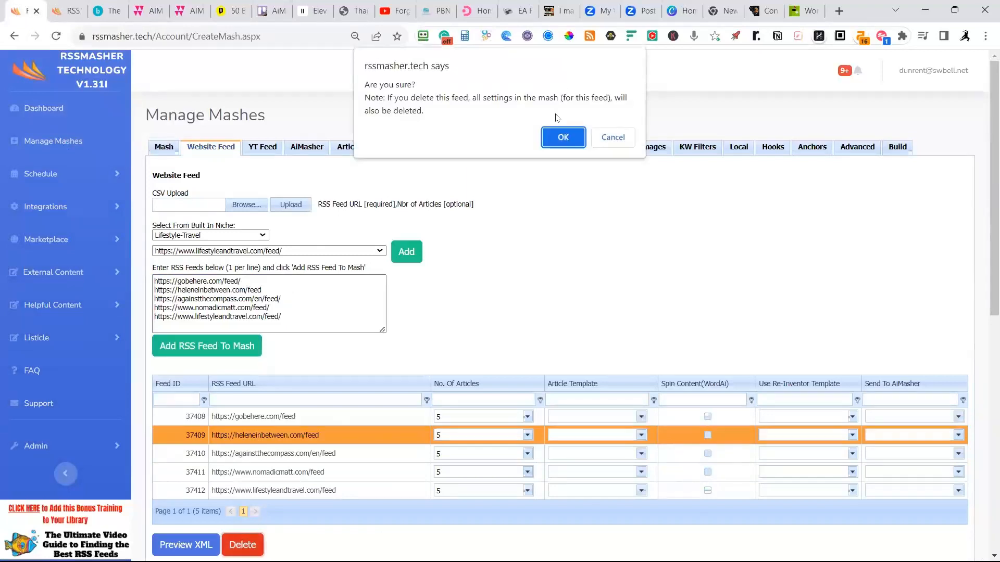
left_click(555, 144)
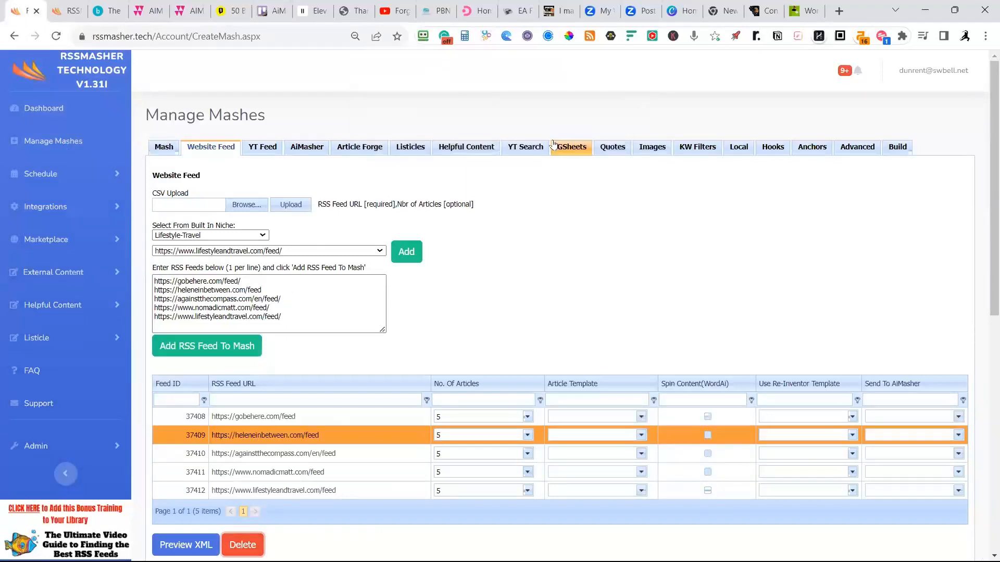
Look over the start of the "How to travel to Haiti (2023)" article in the mash preview and open its original on againstthecompass.com.
left_click(70, 12)
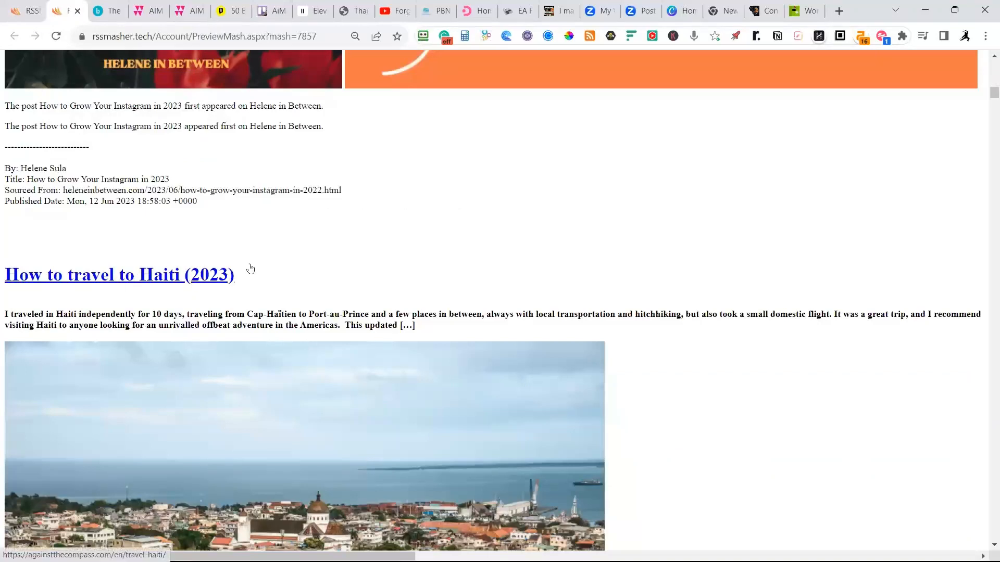
scroll(253, 266, "down", 2)
scroll(285, 241, "down", 10)
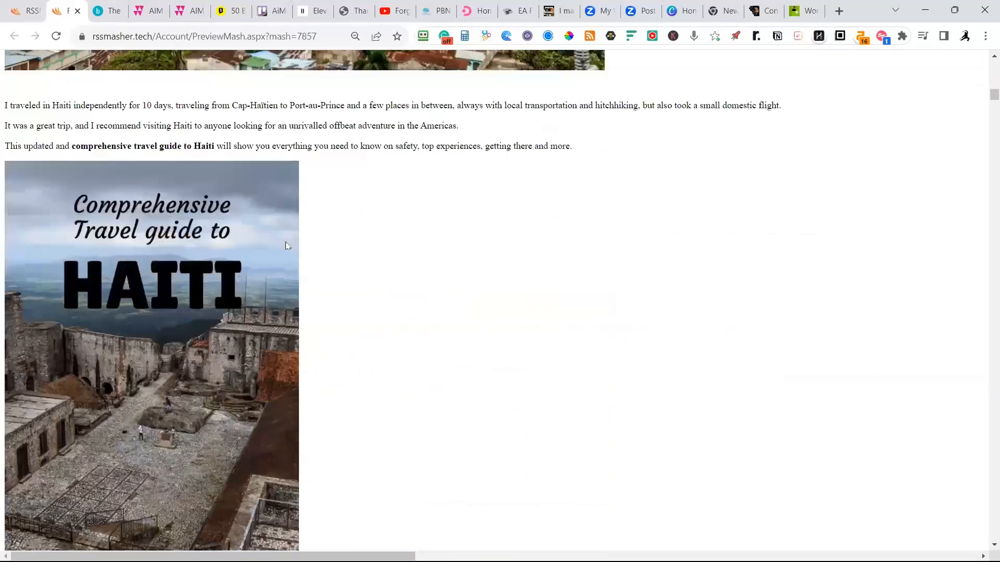
scroll(294, 231, "up", 5)
scroll(295, 228, "up", 5)
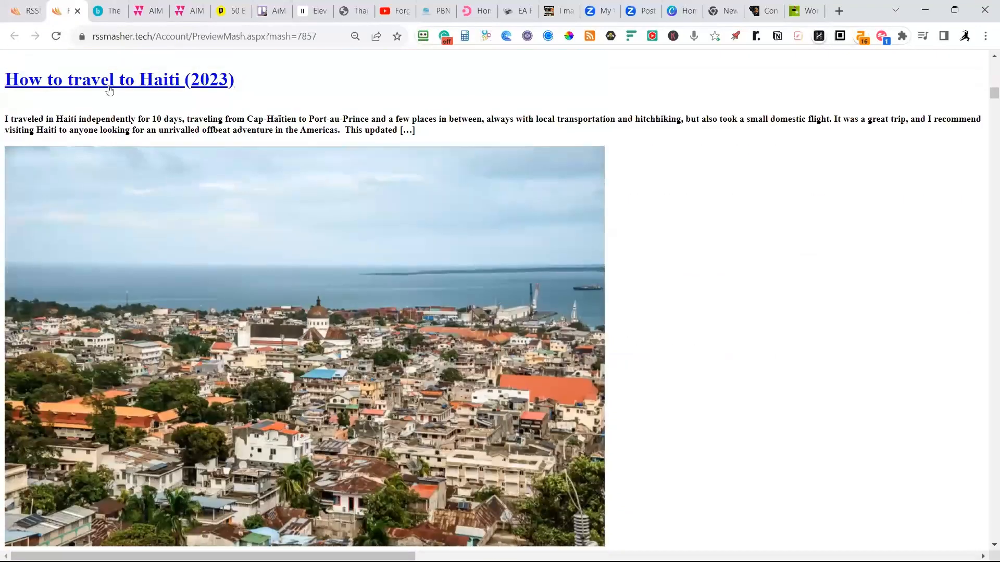
left_click(66, 83)
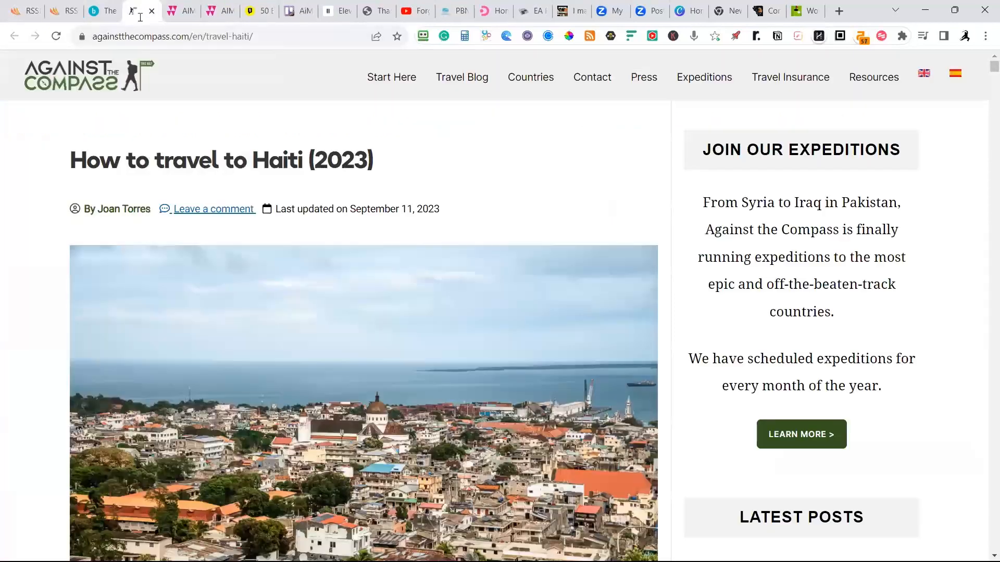
Return to the mash preview and examine the Haiti article's introduction, travel sections, images and discount offers.
left_click(61, 11)
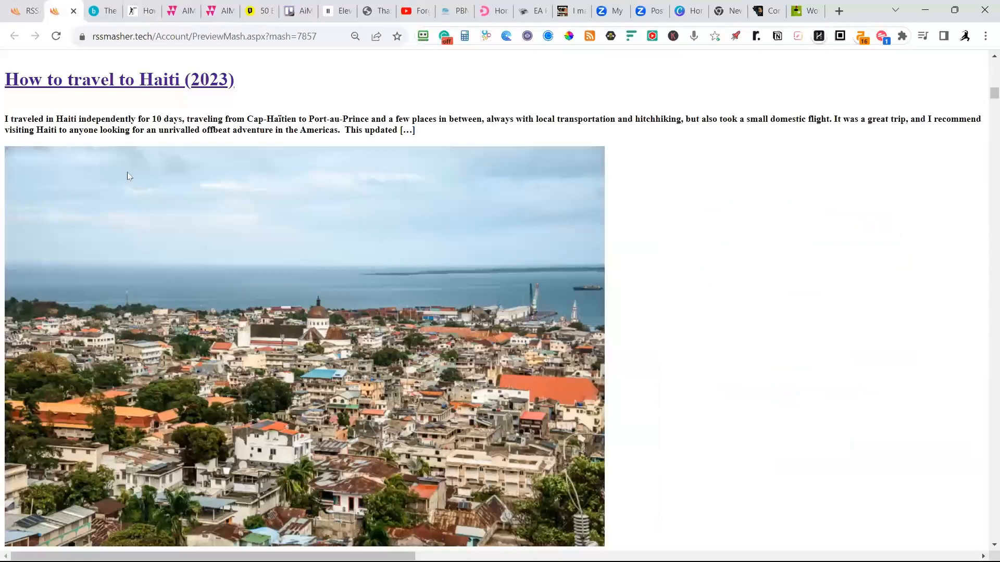
scroll(305, 321, "down", 10)
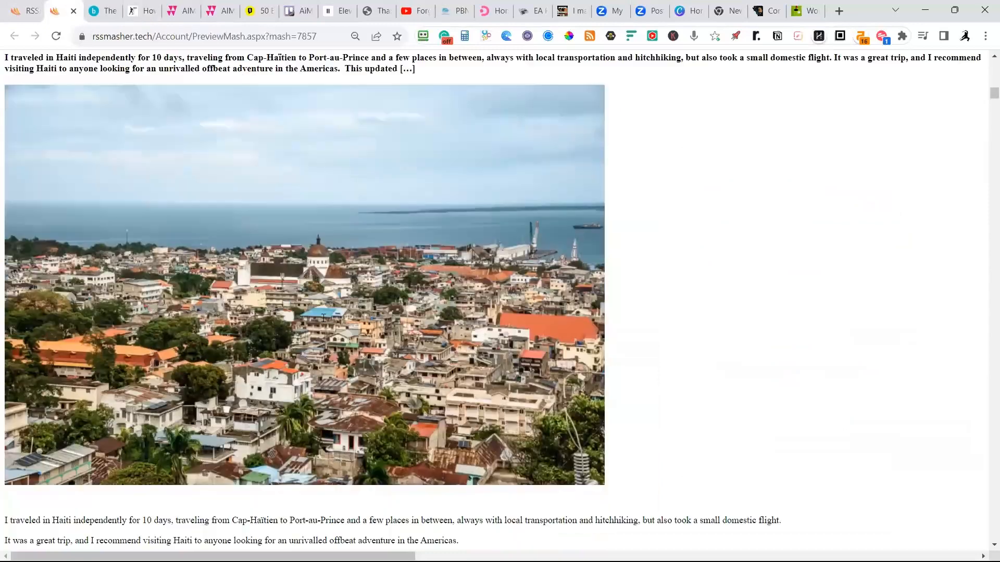
scroll(233, 203, "up", 2)
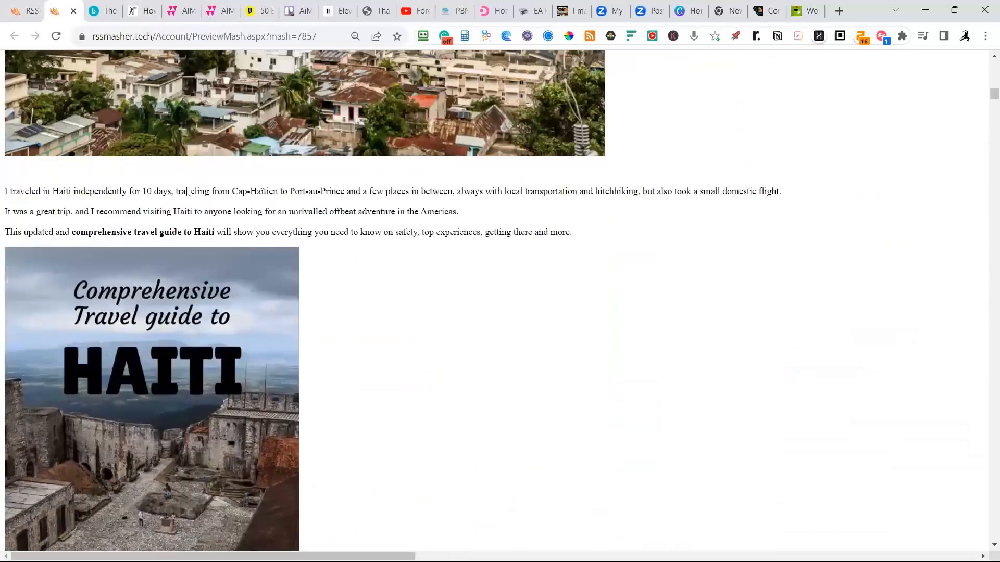
scroll(204, 204, "down", 15)
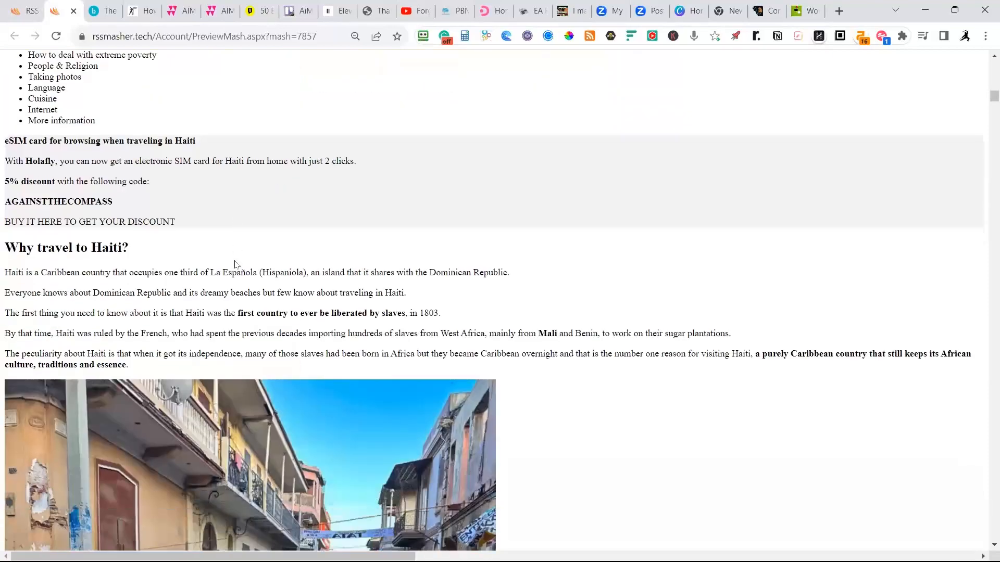
scroll(234, 263, "down", 5)
scroll(240, 256, "up", 3)
scroll(229, 229, "up", 4)
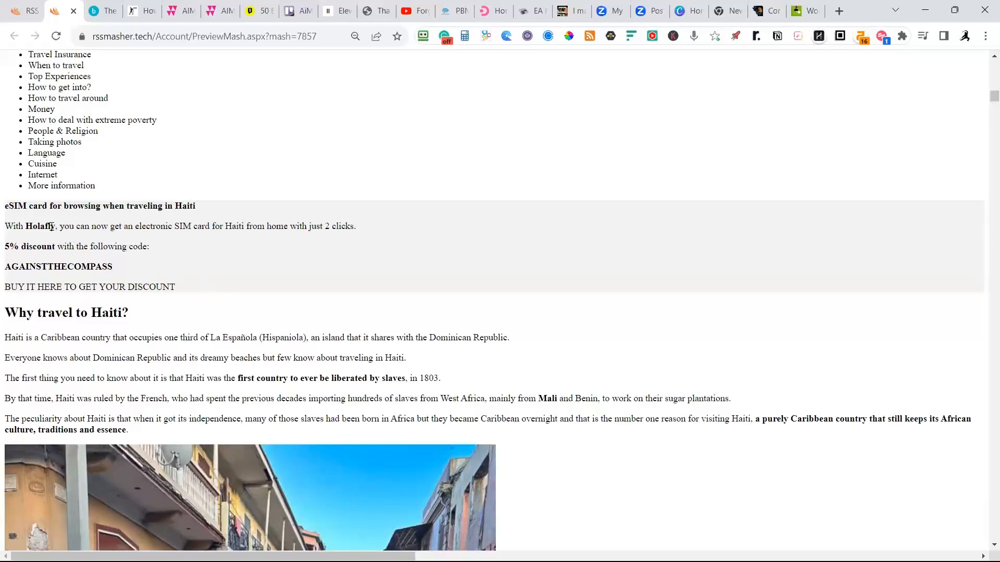
scroll(209, 261, "down", 20)
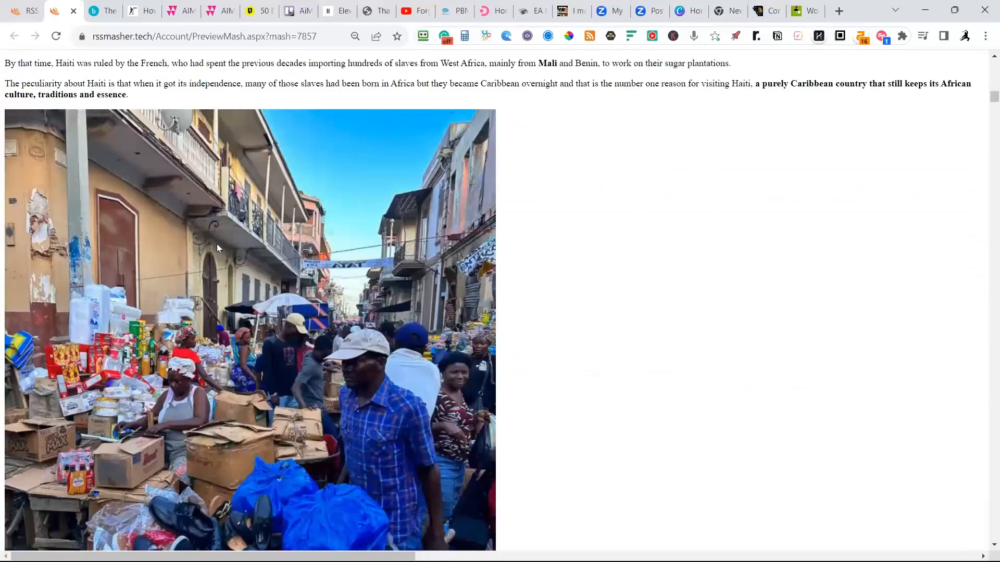
scroll(227, 270, "down", 12)
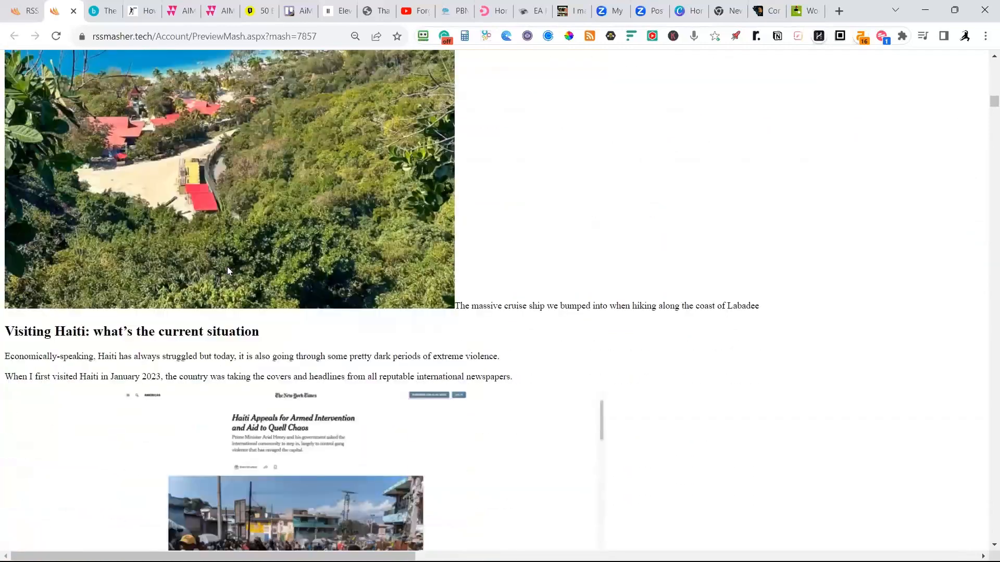
scroll(229, 270, "down", 7)
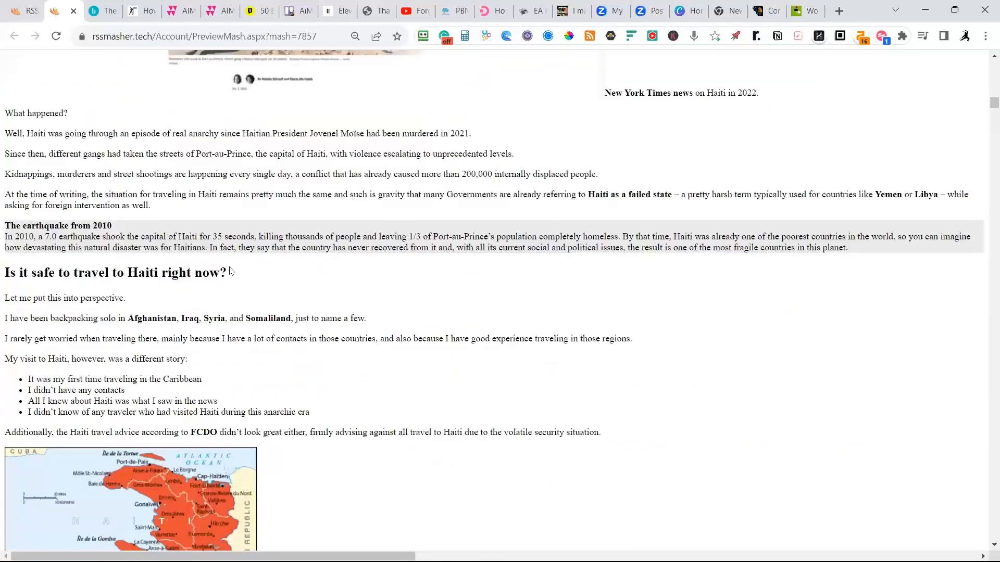
scroll(148, 229, "down", 15)
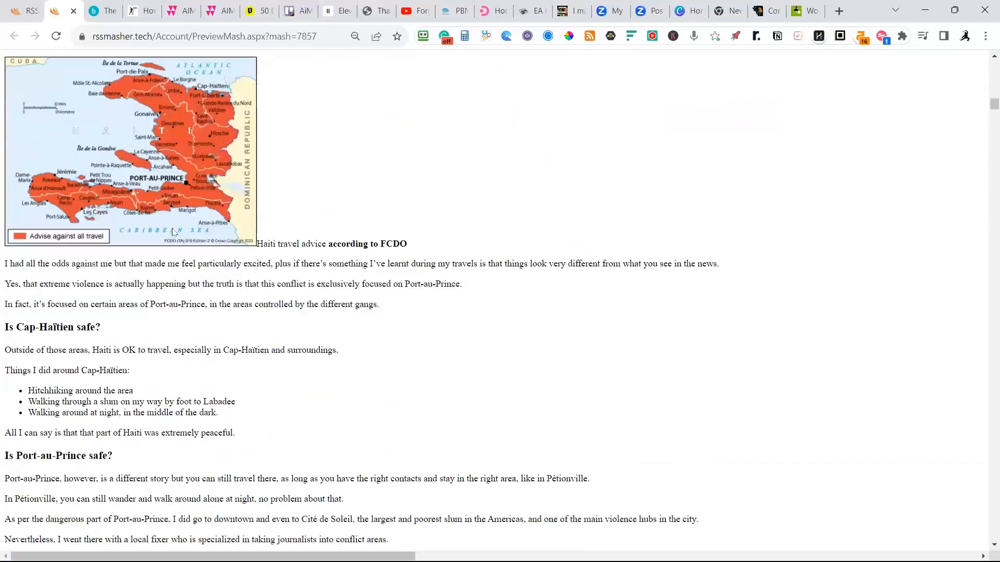
scroll(174, 231, "down", 20)
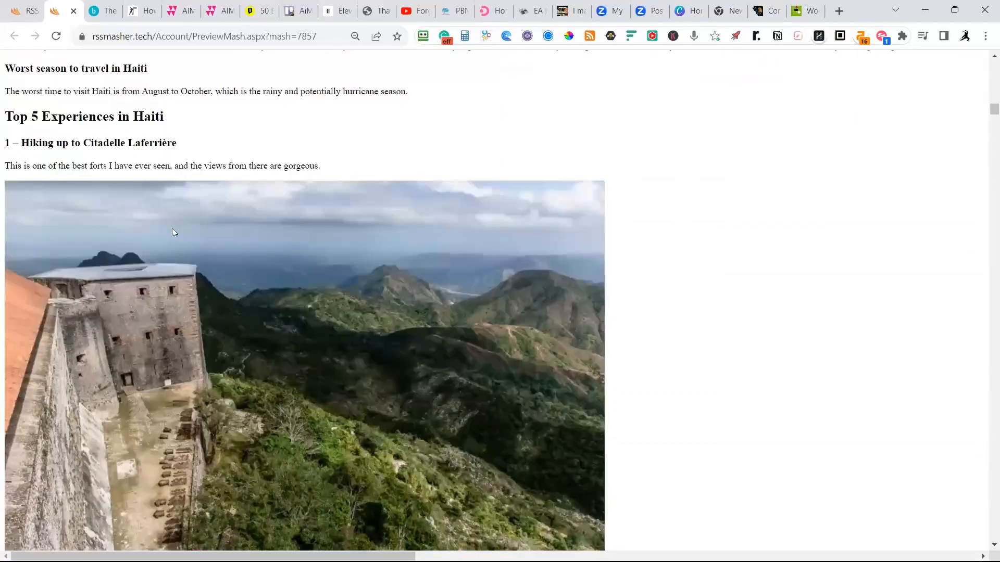
scroll(171, 232, "down", 14)
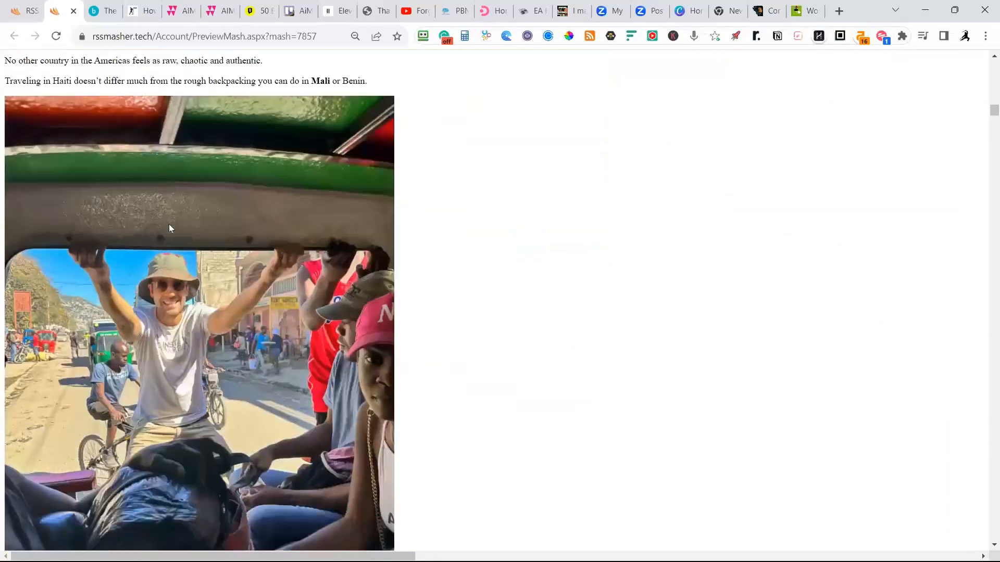
scroll(170, 222, "down", 20)
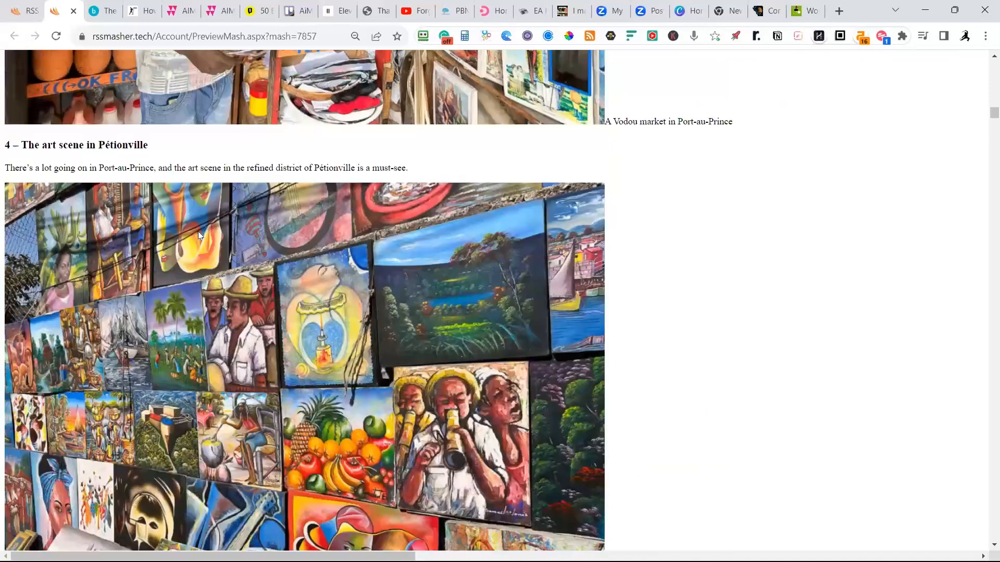
scroll(205, 236, "down", 10)
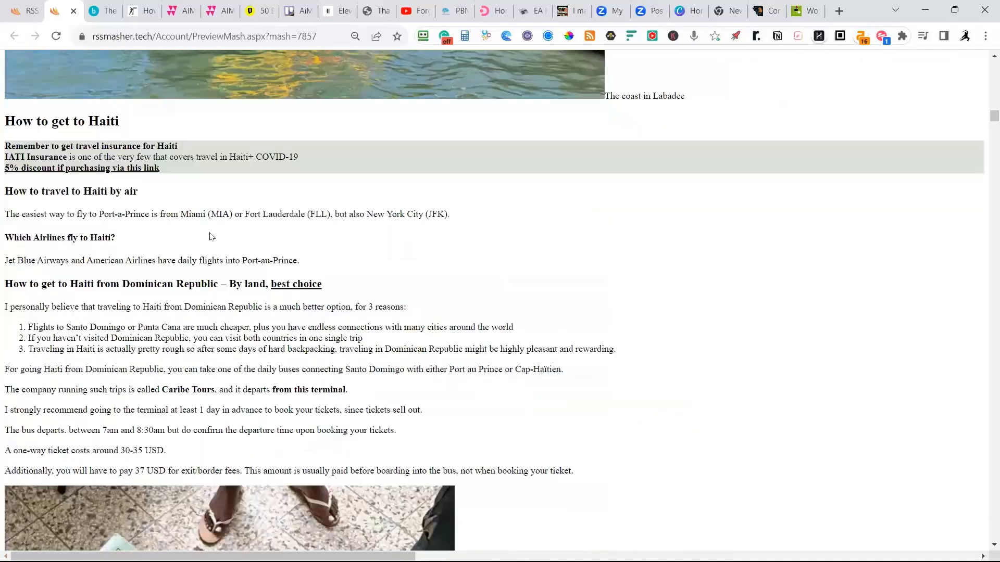
scroll(210, 237, "down", 10)
scroll(210, 241, "down", 5)
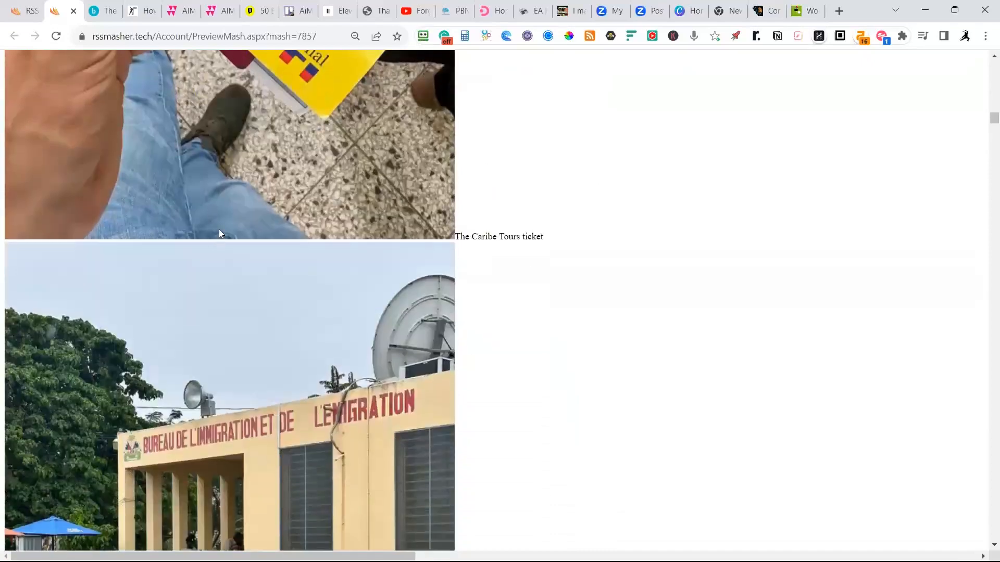
scroll(219, 233, "down", 10)
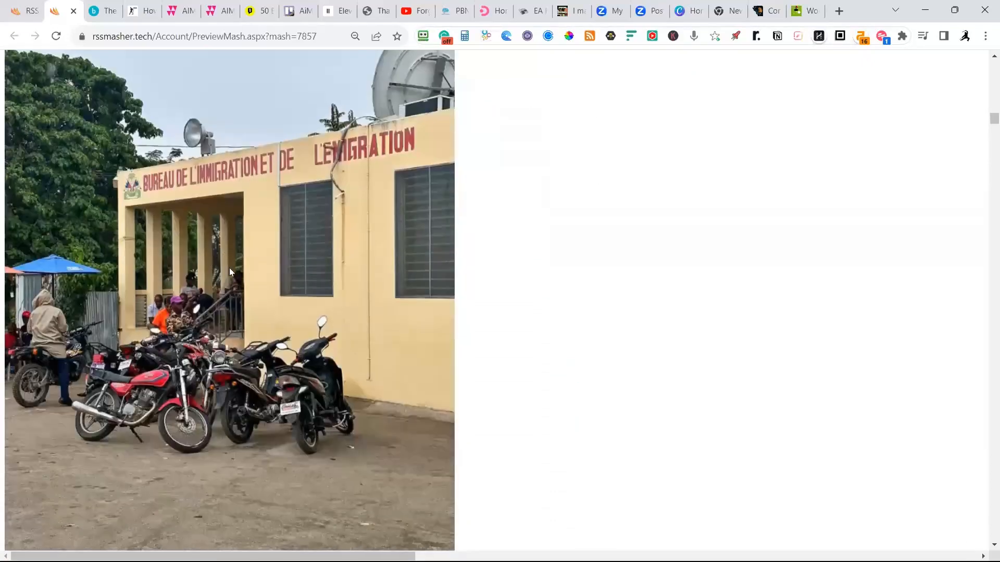
scroll(233, 270, "down", 18)
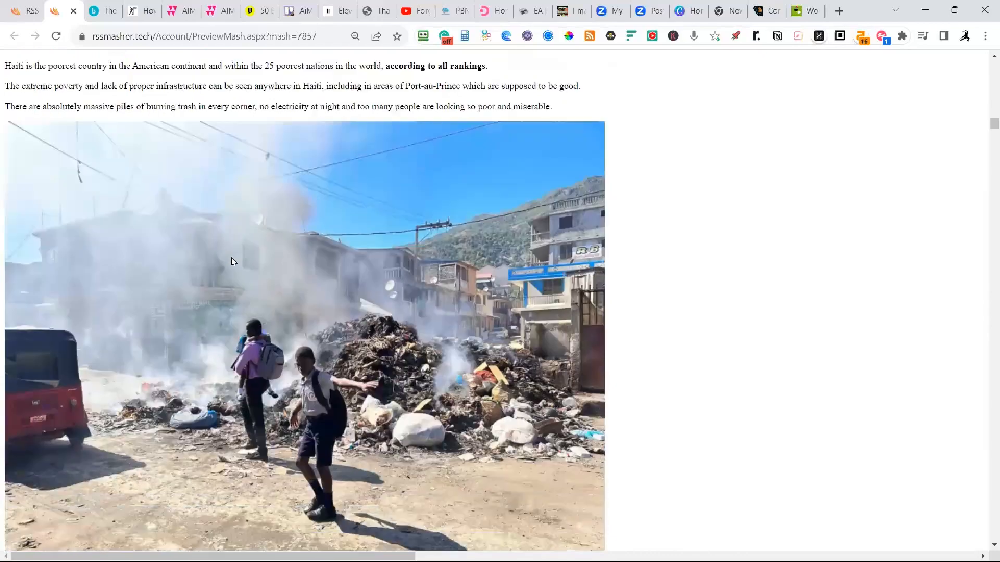
scroll(232, 255, "down", 18)
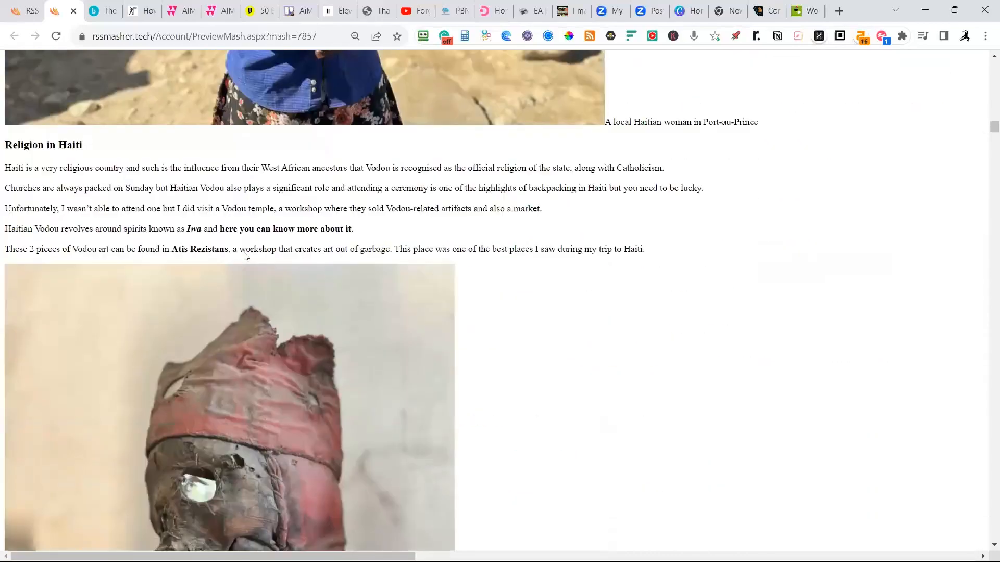
scroll(243, 253, "down", 8)
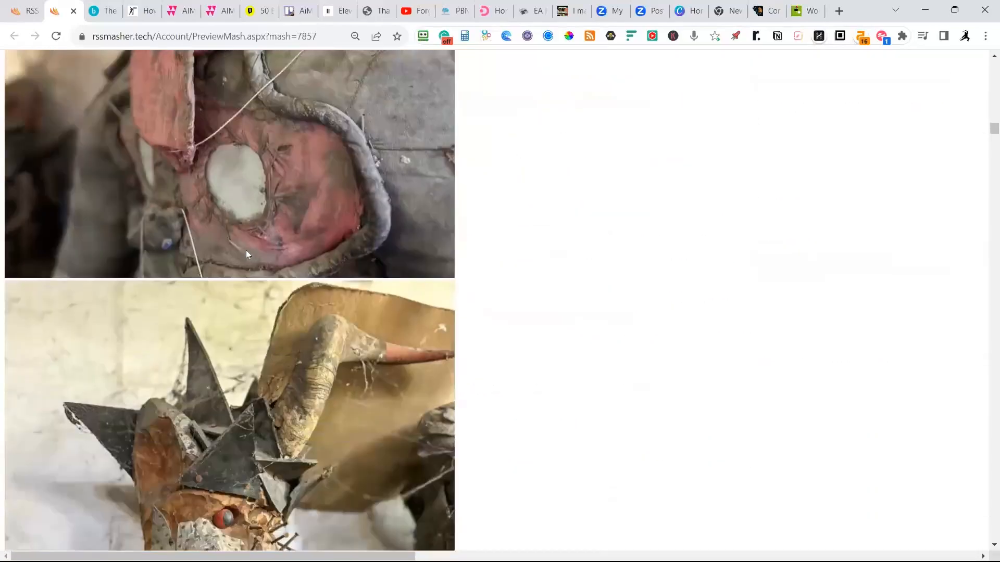
scroll(246, 250, "down", 15)
scroll(252, 240, "down", 20)
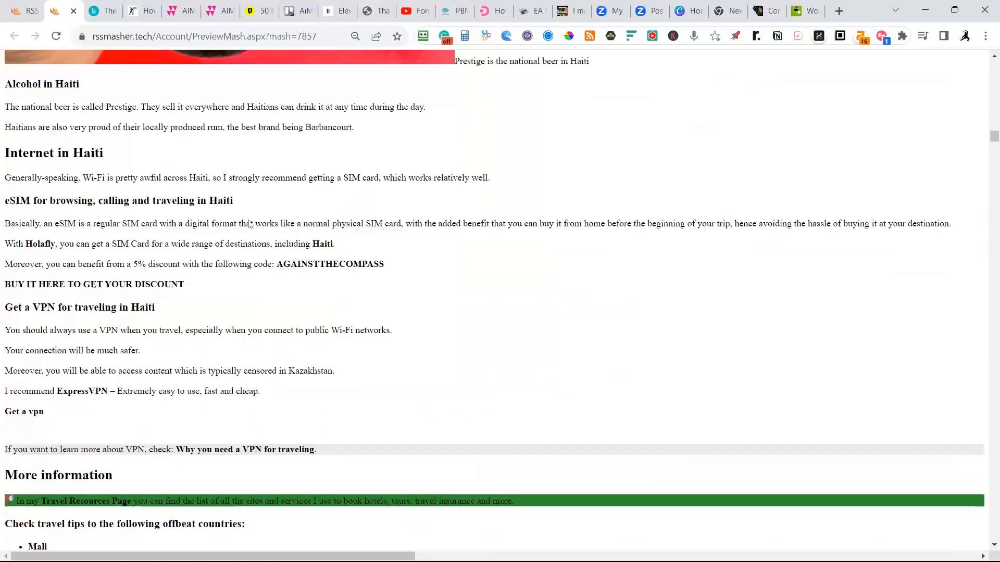
Finish looking over the Haiti article, return to the Travel mash setup and delete the againstthecompass.com feed from its website feeds.
scroll(292, 190, "down", 9)
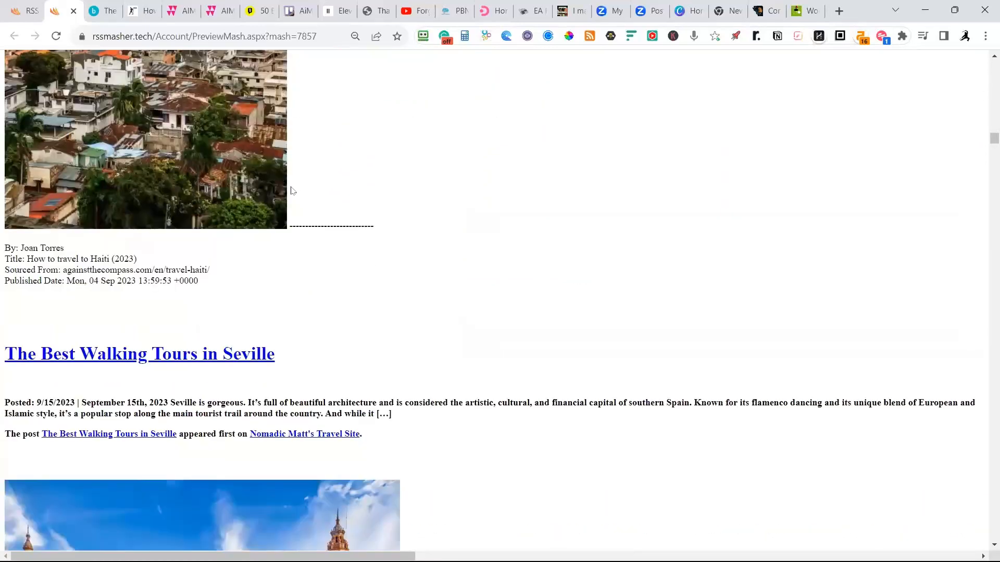
left_click(26, 10)
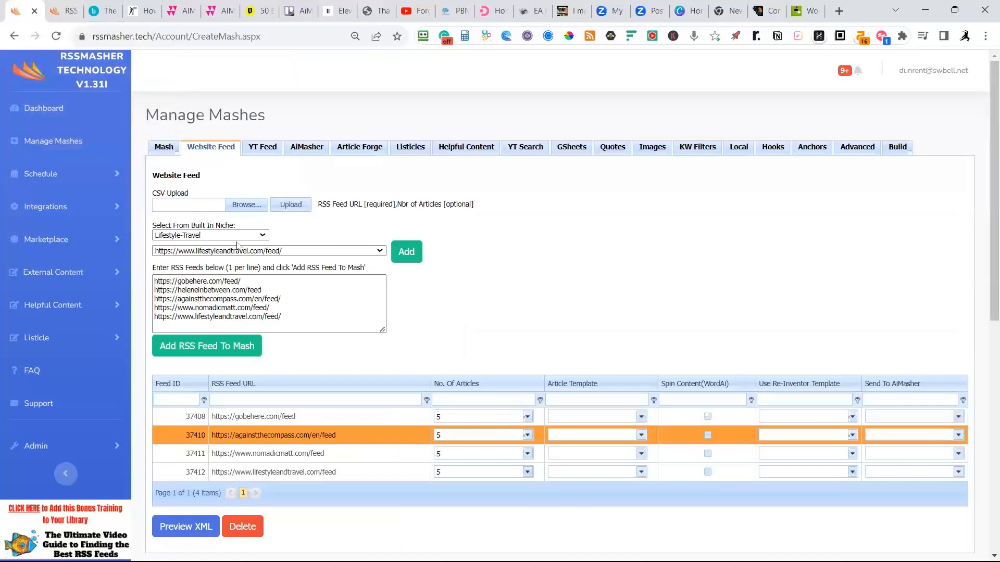
left_click(242, 527)
left_click(561, 137)
Return to the mash preview and look through "The Best Walking Tours in Seville" from its excerpt down to its closing citation.
left_click(85, 16)
scroll(300, 255, "down", 3)
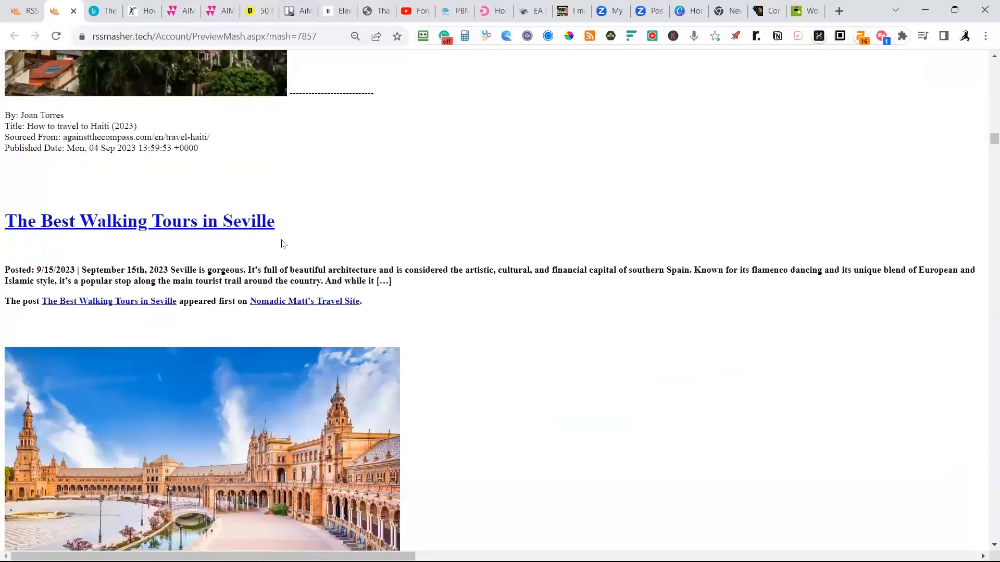
scroll(282, 243, "down", 9)
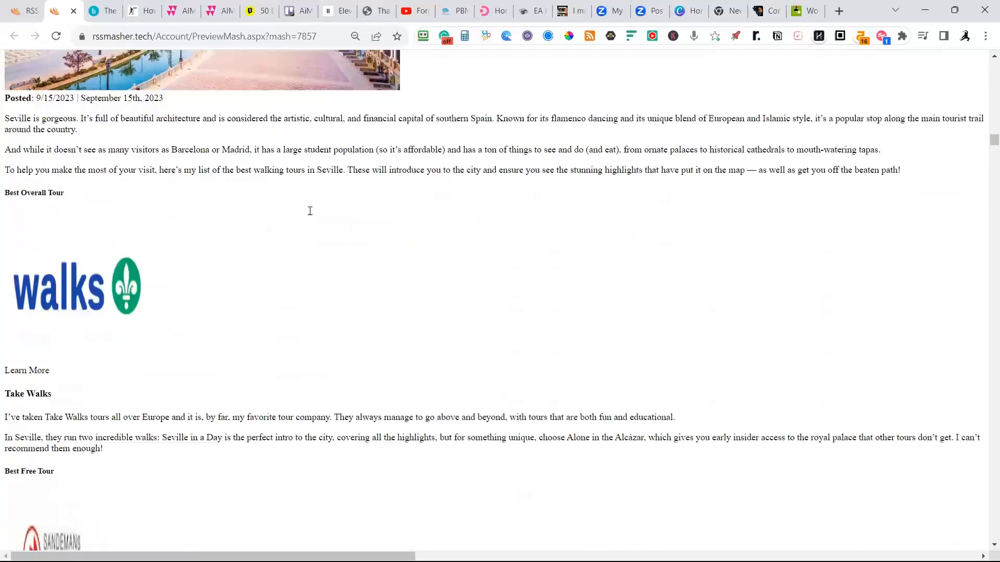
scroll(310, 211, "down", 9)
scroll(174, 280, "down", 10)
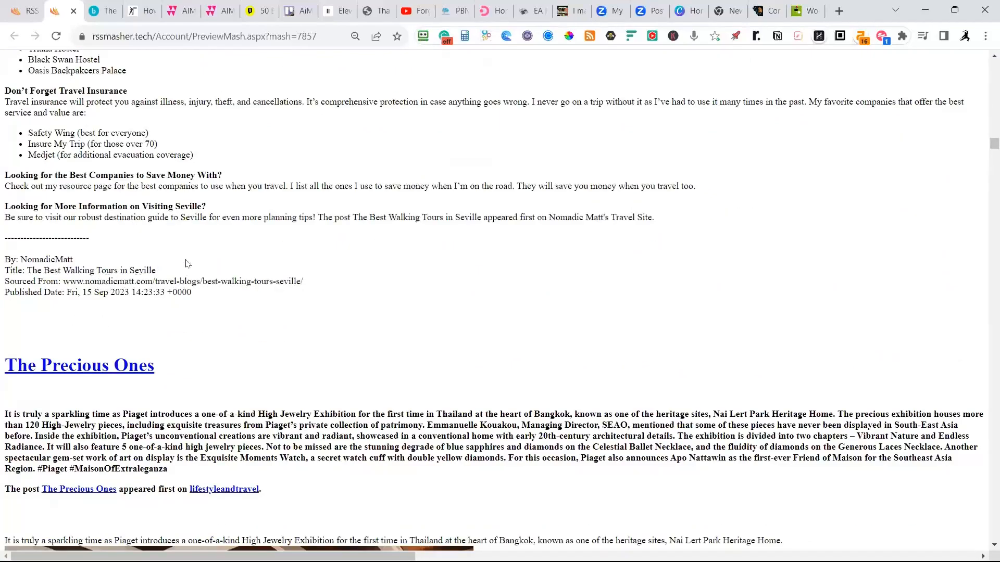
Examine the Seville article's numbered tour entries, highlighting the "Book here!" text under Not Just a Tourist and White Umbrella Tours.
scroll(186, 263, "up", 2)
scroll(187, 248, "down", 2)
scroll(230, 284, "up", 1)
scroll(229, 284, "up", 8)
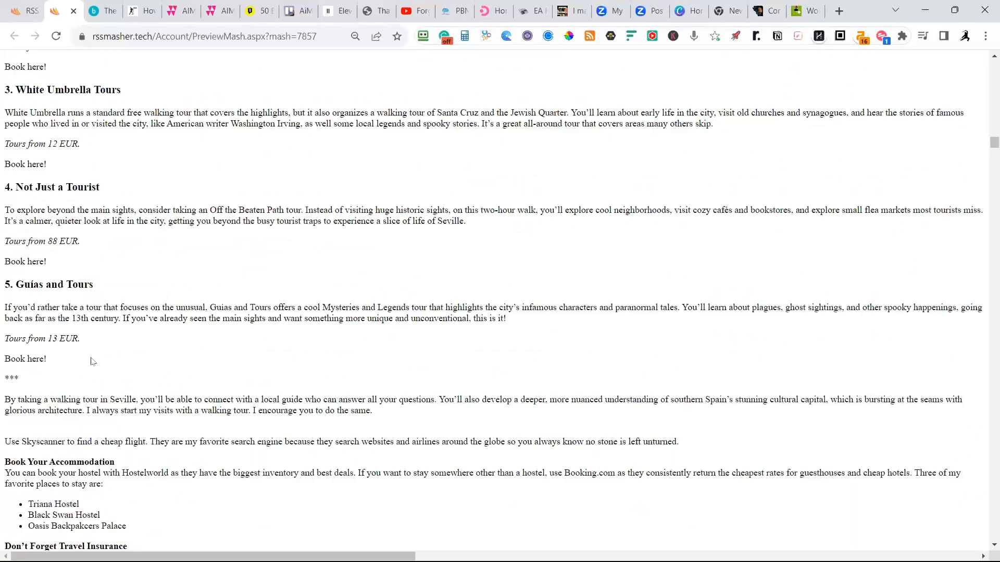
scroll(92, 361, "up", 3)
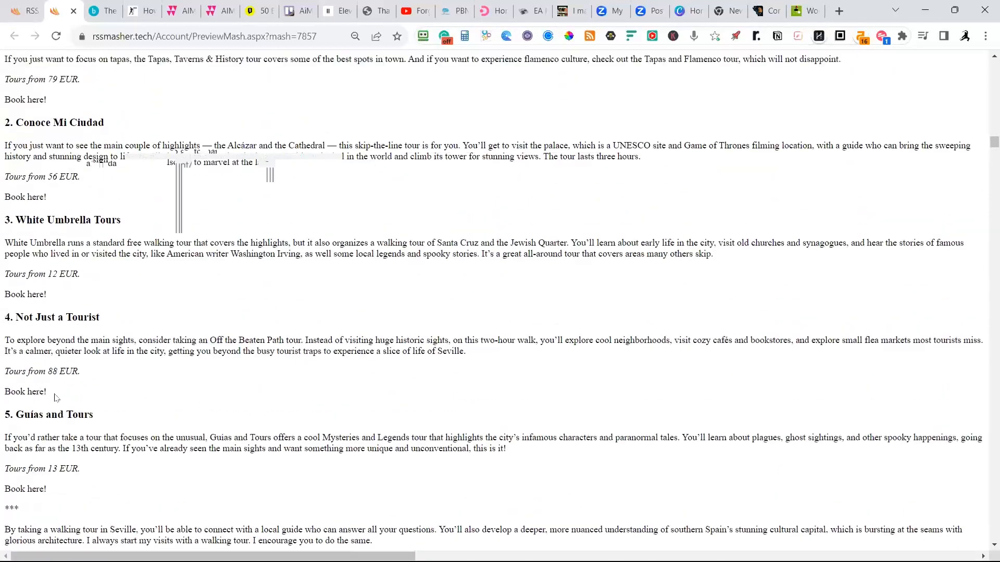
left_click_drag(54, 395, 2, 394)
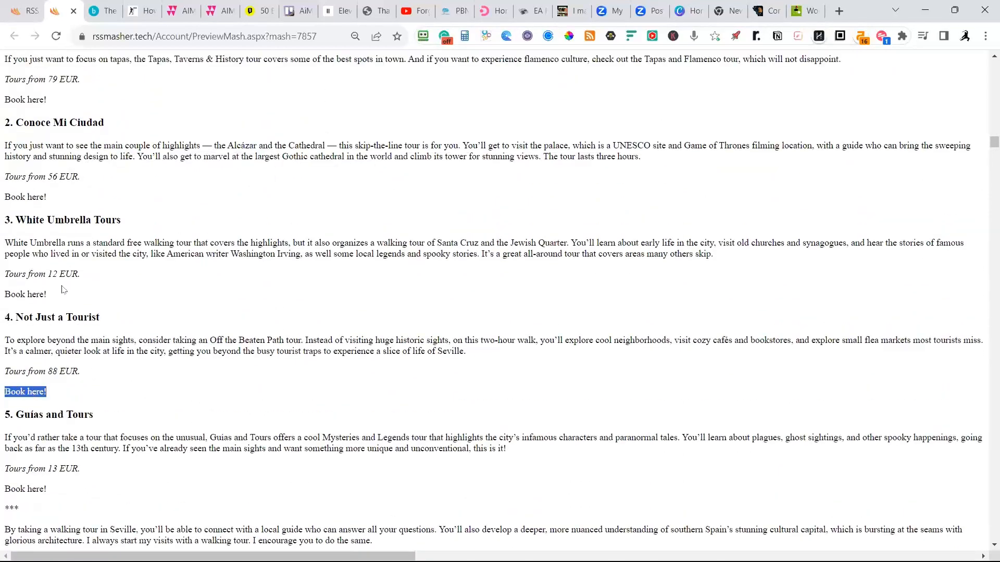
left_click_drag(57, 301, 1, 298)
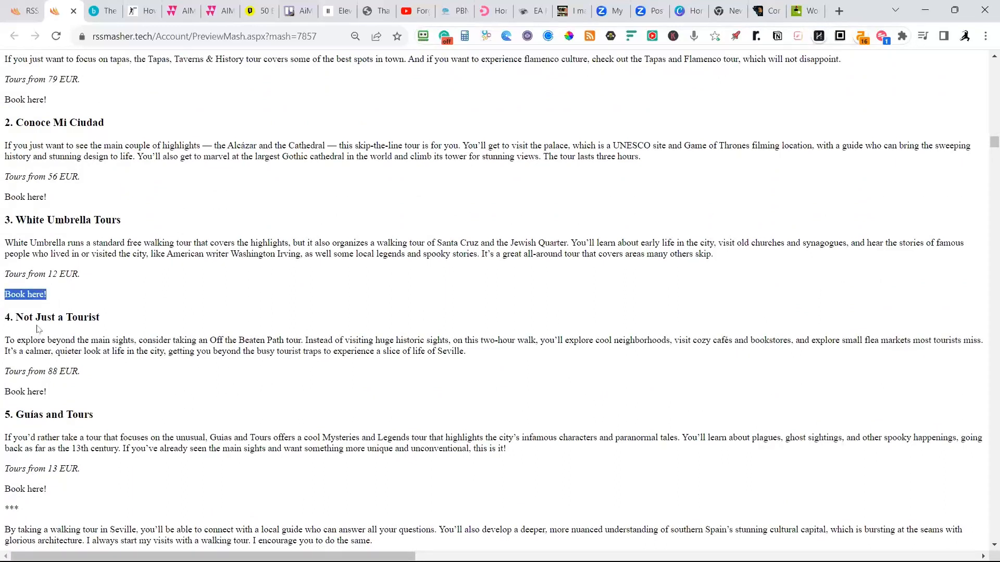
scroll(46, 295, "up", 1)
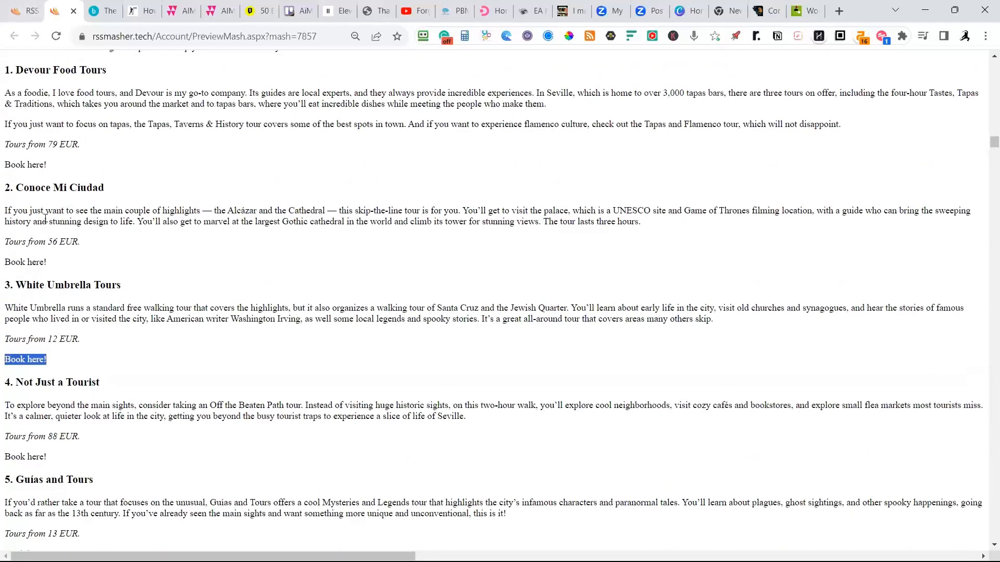
Check the Travel mash's general settings, including Strip Out Feed Hyperlinks, and go back to the mash preview.
left_click(33, 12)
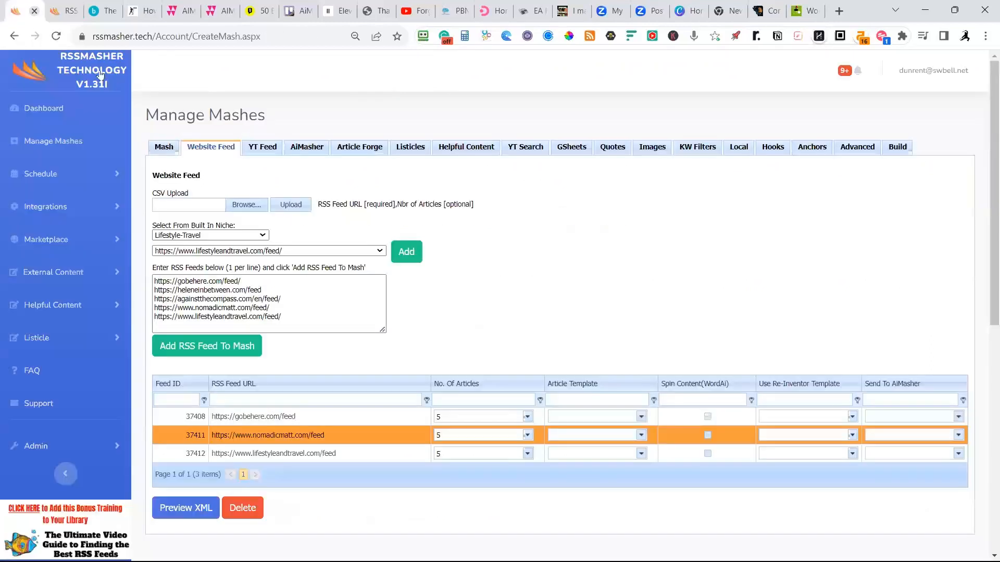
left_click(162, 148)
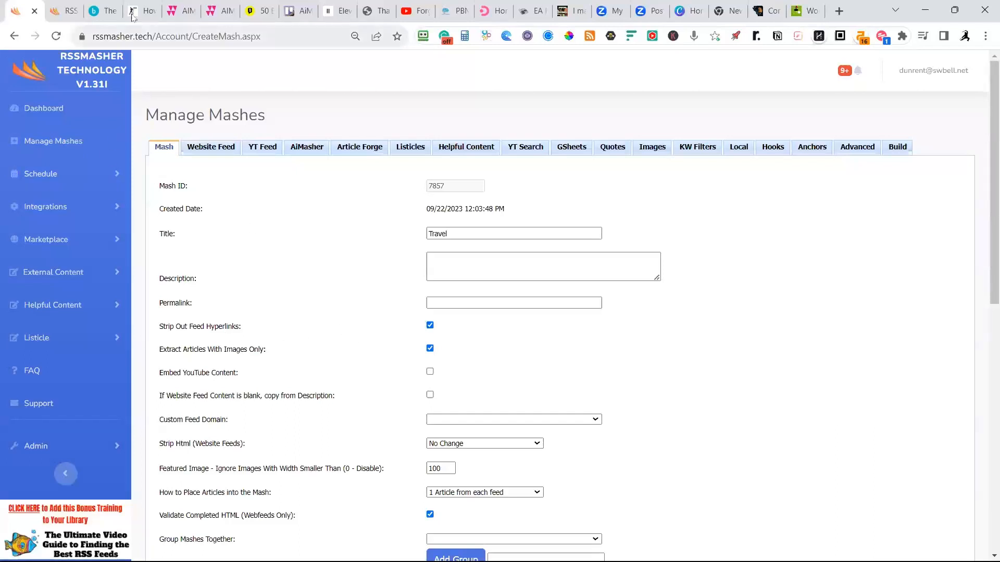
left_click(68, 13)
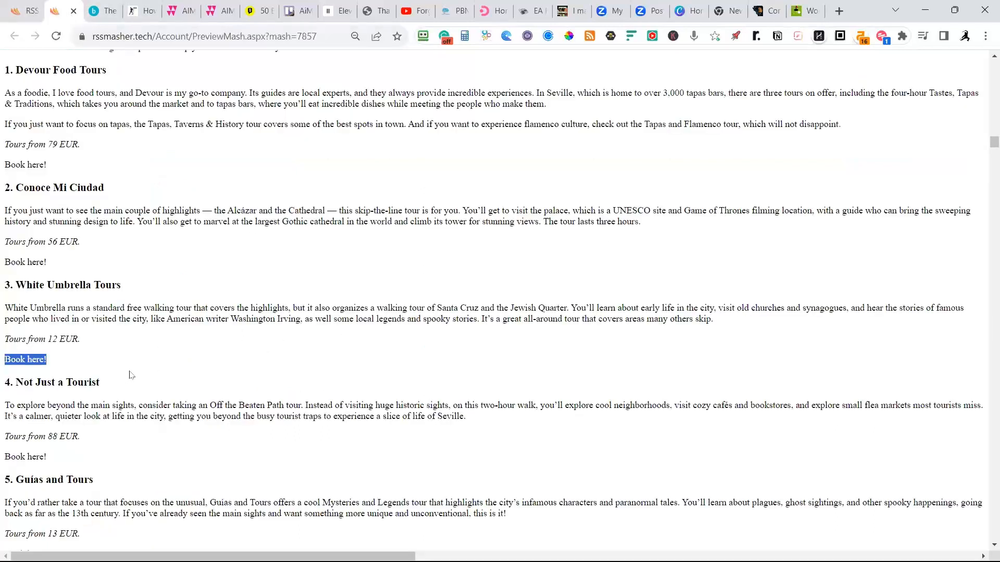
Examine the rest of the Seville article and "The Precious Ones" article, including its text, images and closing citation.
scroll(127, 375, "down", 3)
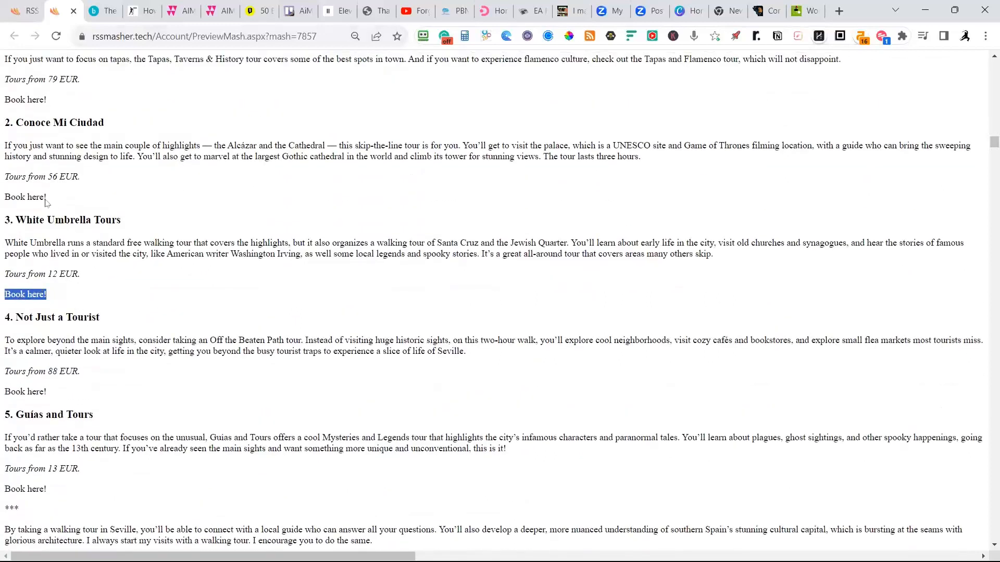
scroll(130, 315, "down", 10)
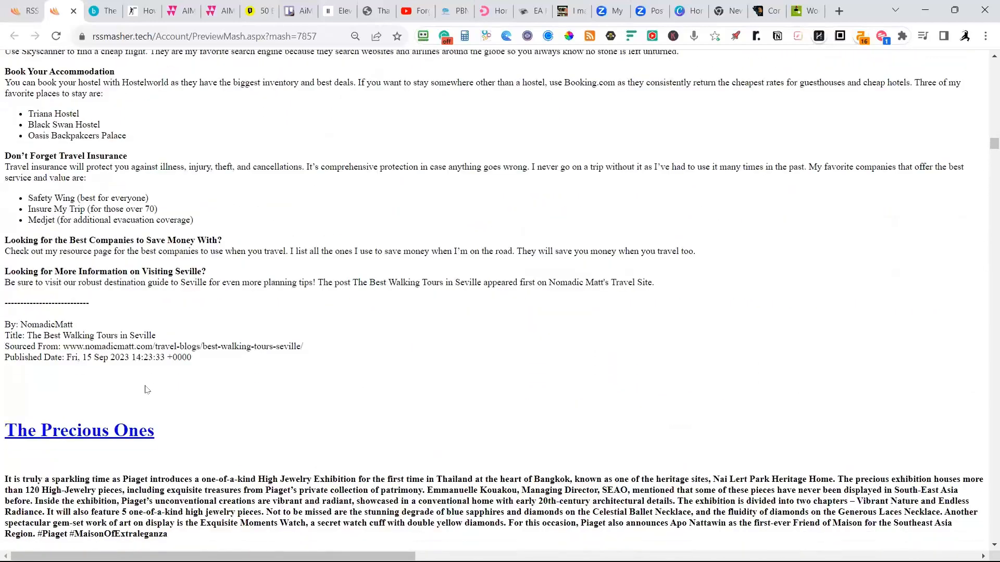
scroll(146, 390, "down", 4)
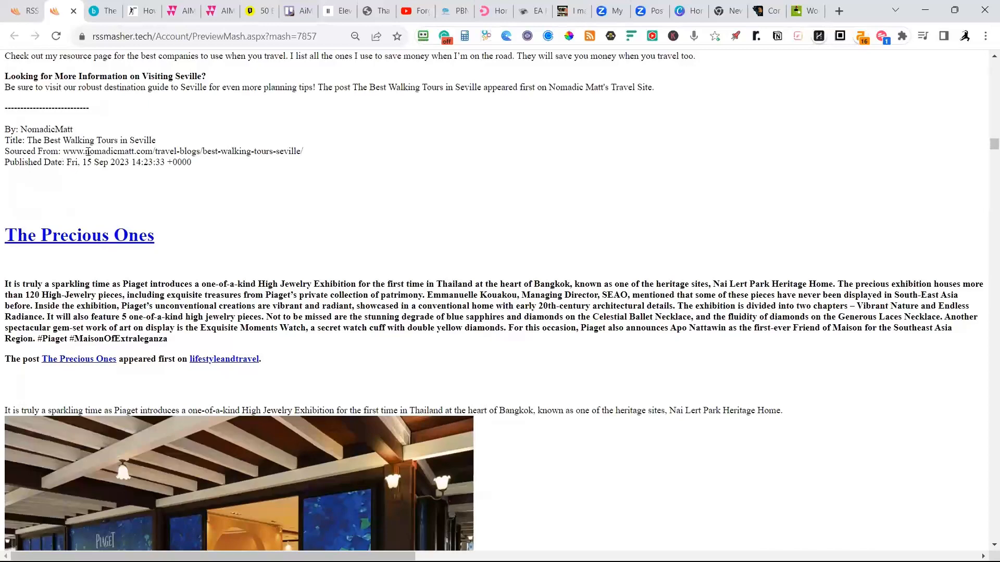
scroll(192, 220, "down", 11)
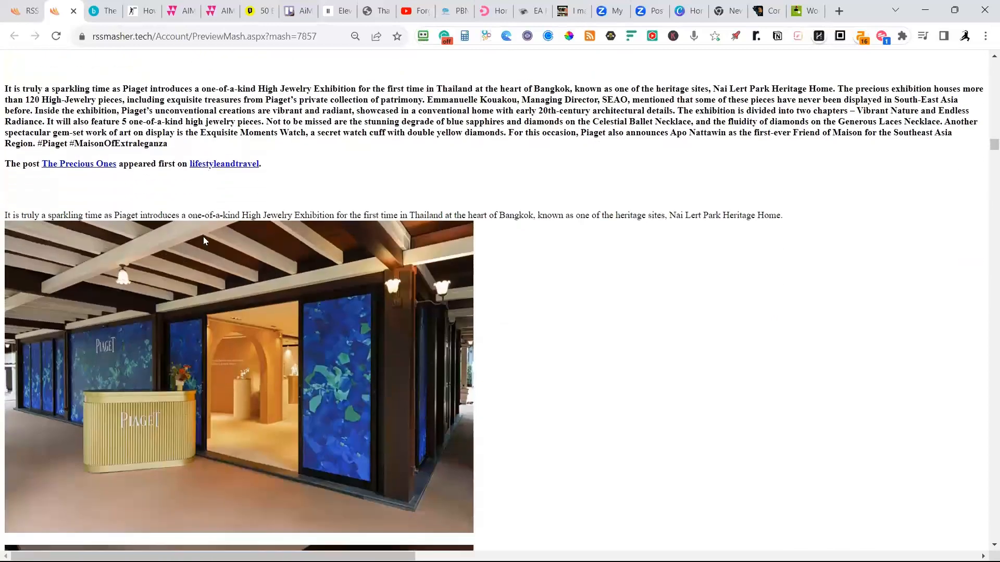
scroll(244, 274, "down", 20)
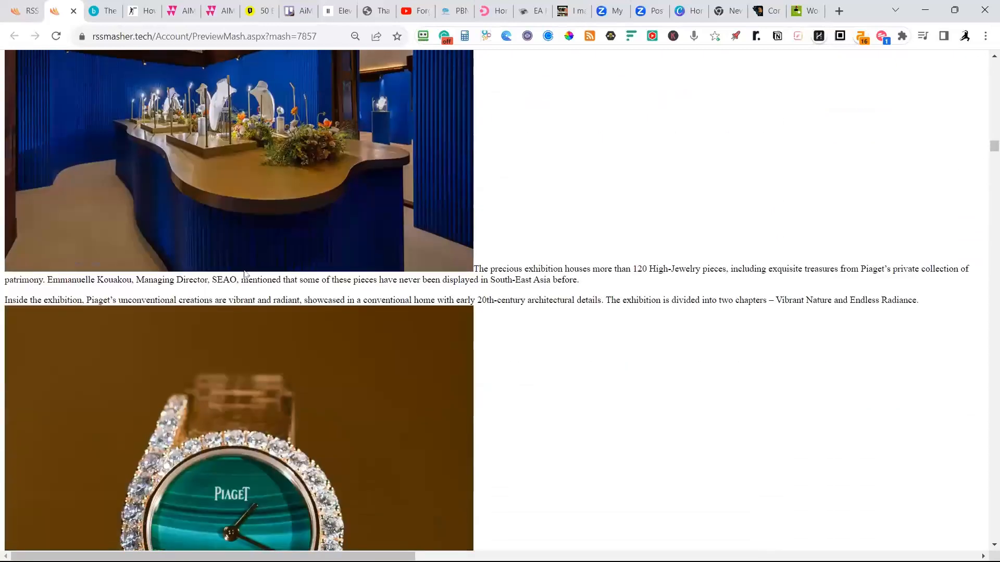
scroll(262, 268, "down", 20)
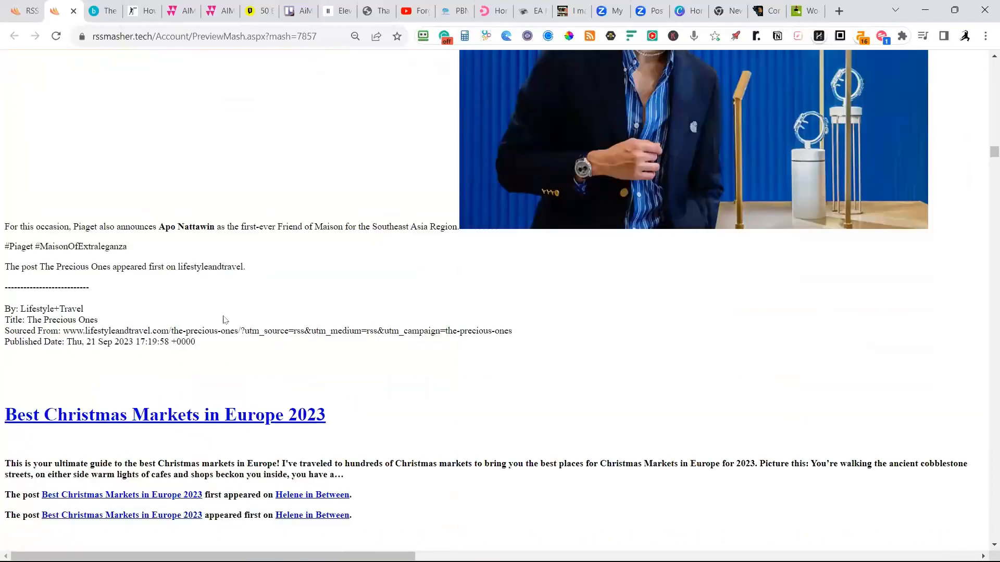
Return to the Travel mash's website feeds and delete the lifestyleandtravel.com feed.
left_click(24, 11)
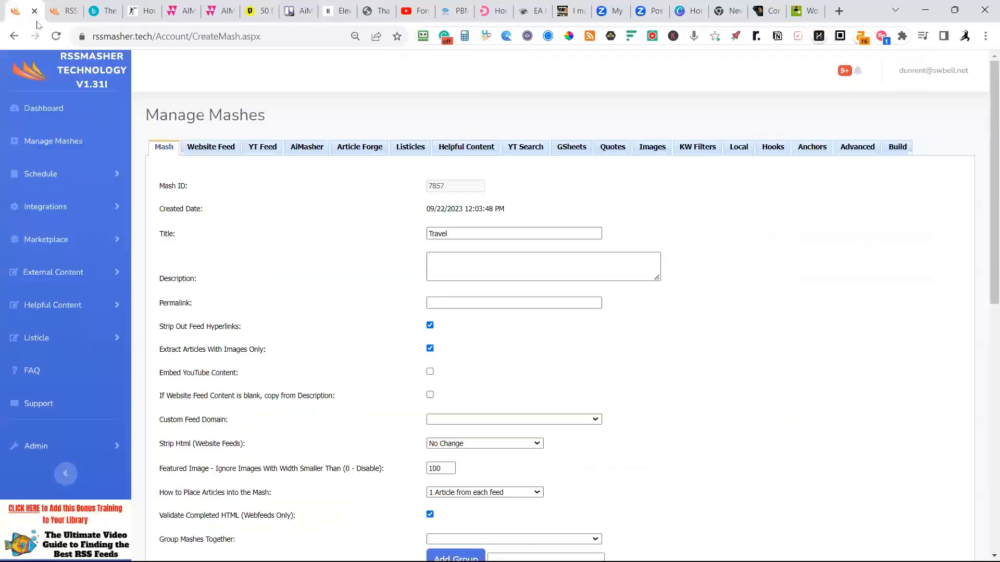
left_click(211, 147)
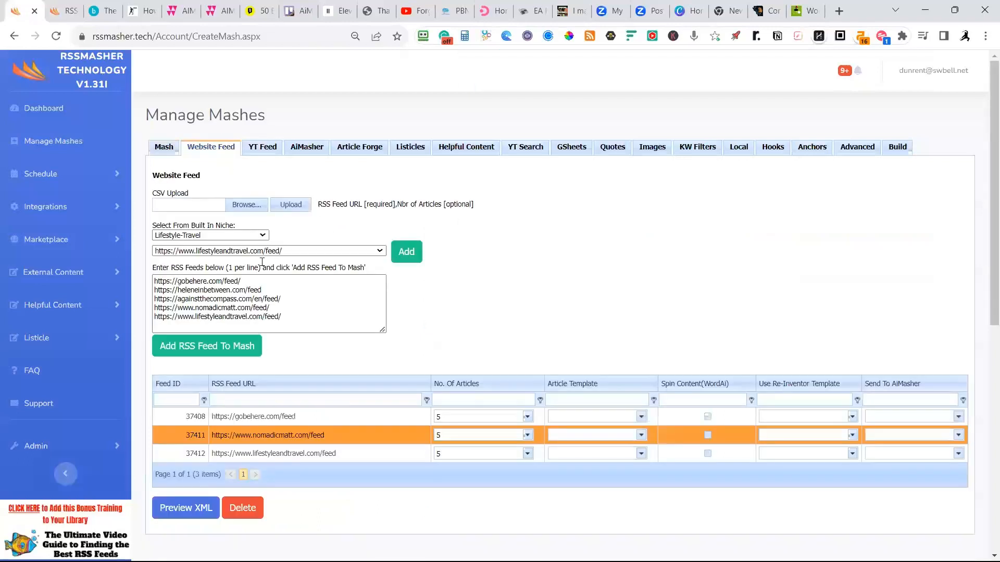
left_click(337, 458)
left_click(238, 518)
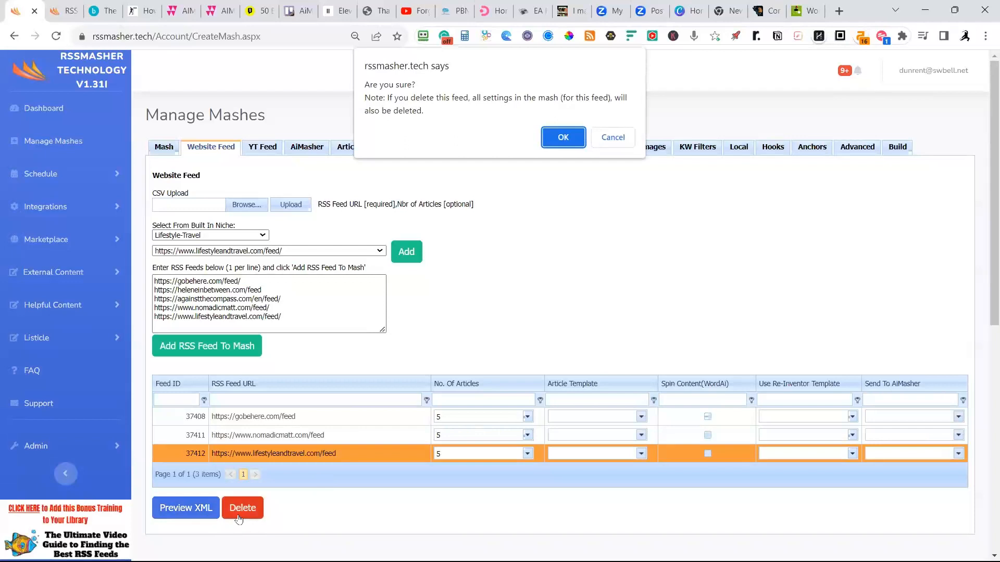
left_click(556, 137)
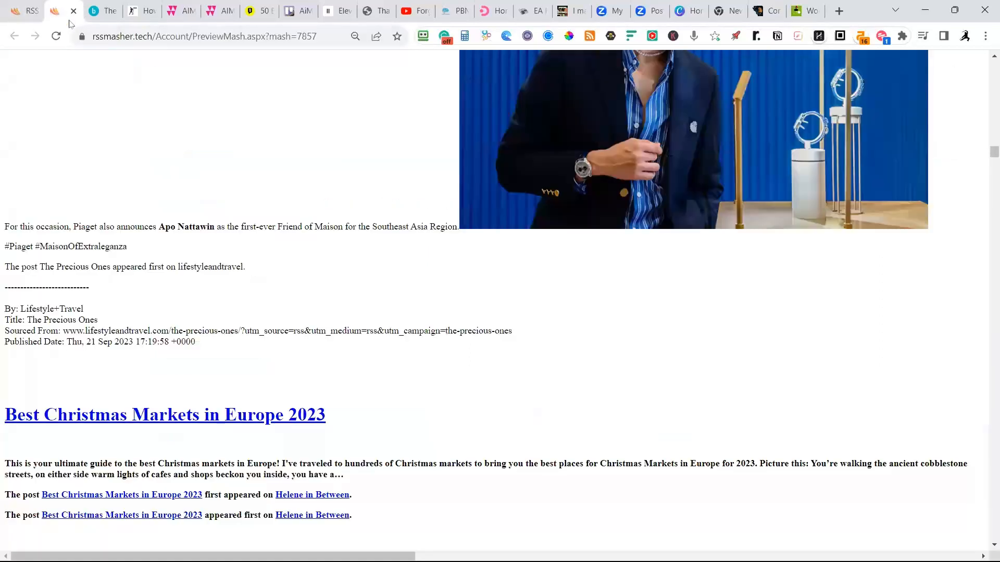
Return to the mash preview and look through the text and images of the "Best Christmas Markets in Europe 2023" article.
left_click(62, 13)
scroll(196, 470, "down", 12)
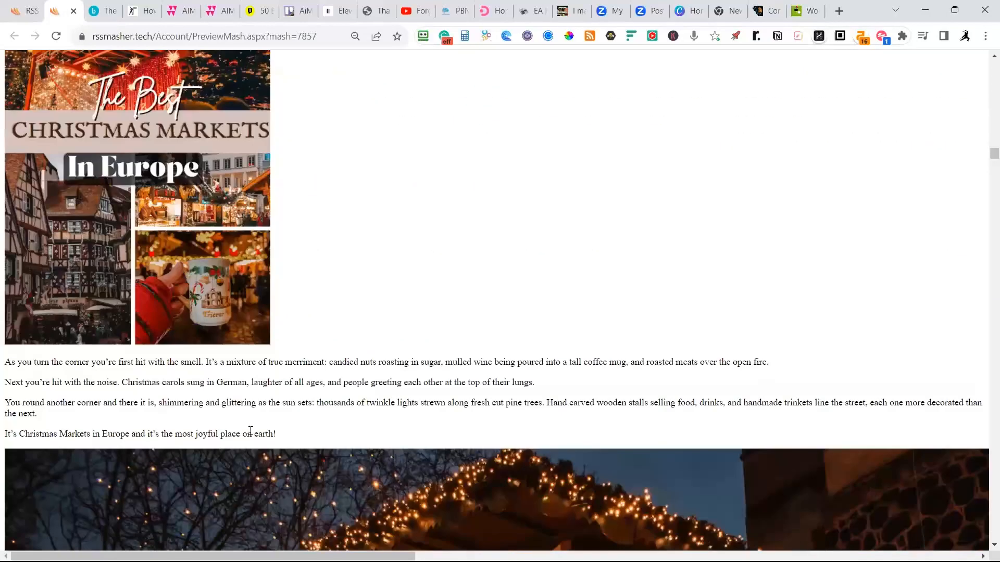
scroll(250, 432, "down", 15)
scroll(282, 429, "down", 18)
scroll(292, 423, "down", 15)
scroll(293, 421, "down", 3)
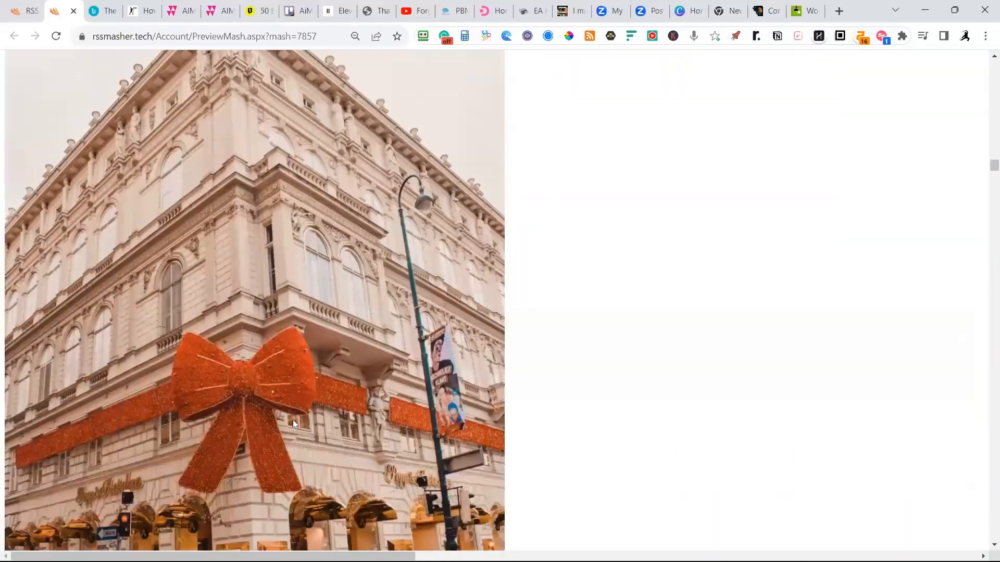
scroll(292, 420, "down", 15)
scroll(300, 420, "down", 15)
scroll(333, 385, "down", 15)
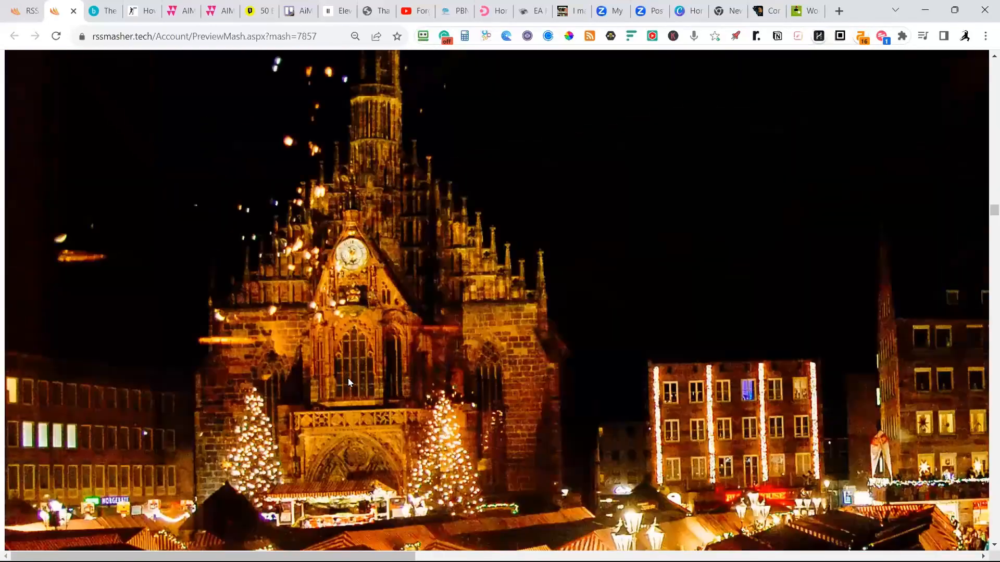
scroll(348, 378, "down", 15)
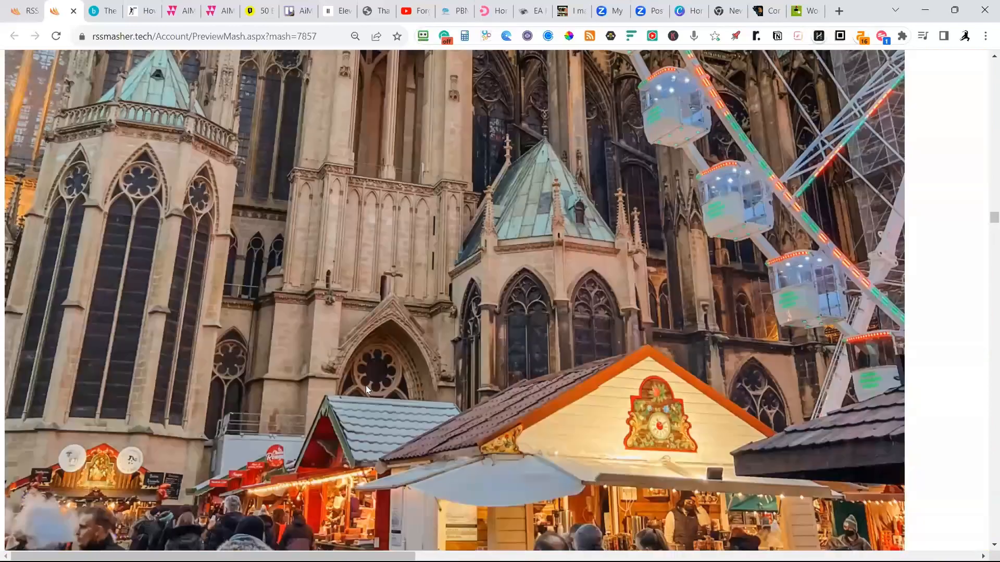
Look over the Libya travel article in the mash preview, including its visa, personal experience and safety sections.
scroll(366, 386, "down", 15)
scroll(378, 388, "down", 15)
scroll(379, 390, "up", 12)
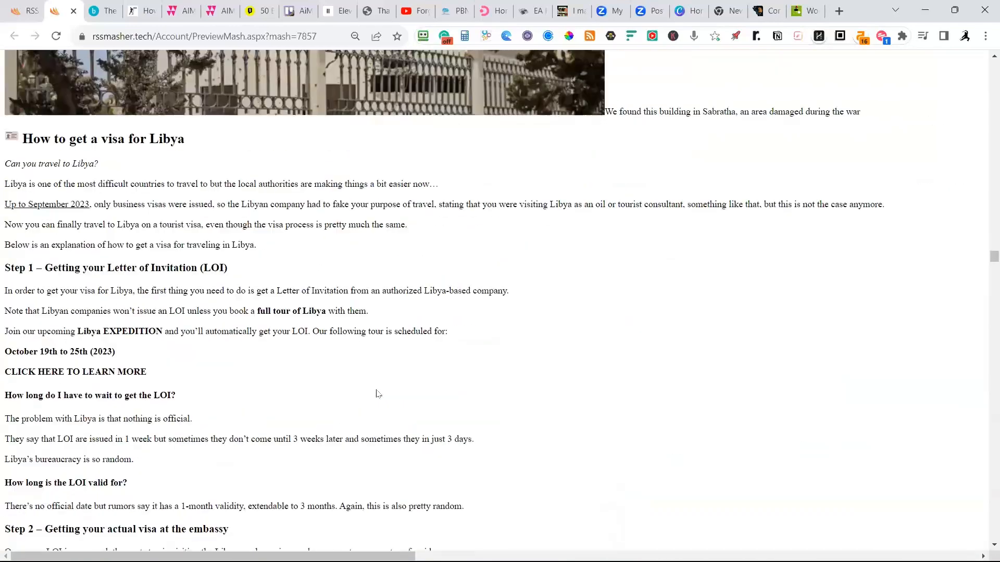
scroll(377, 393, "up", 10)
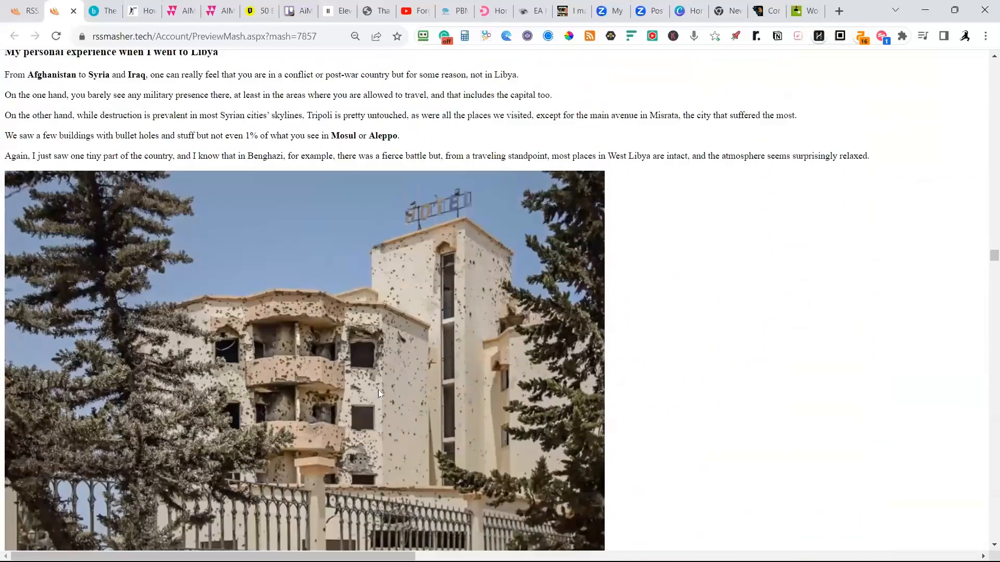
scroll(377, 390, "up", 10)
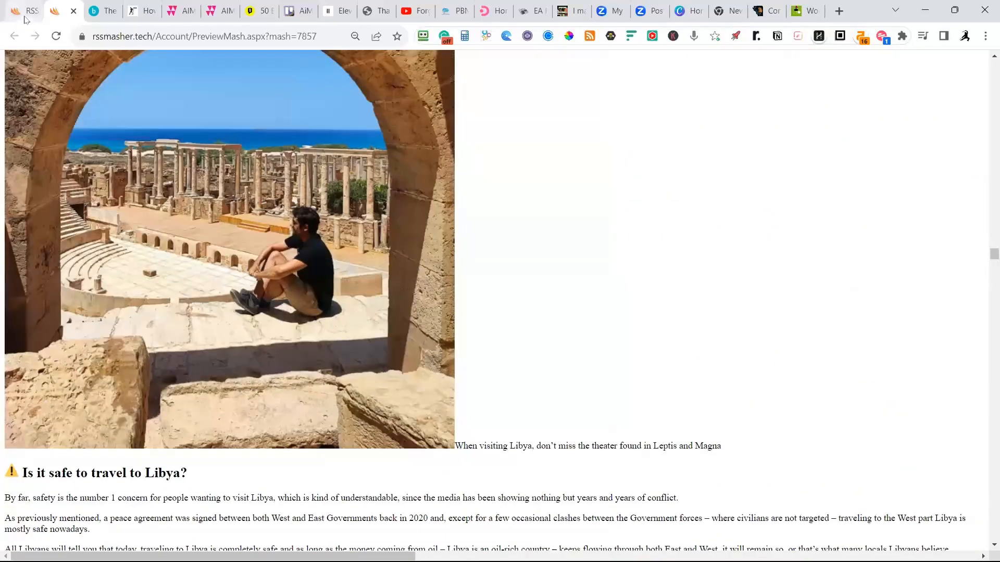
Return to the Travel mash's website feeds and set Send To AiMasher to Url (ScrapeOwl) for the gobehere.com and nomadicmatt.com feeds.
left_click(21, 13)
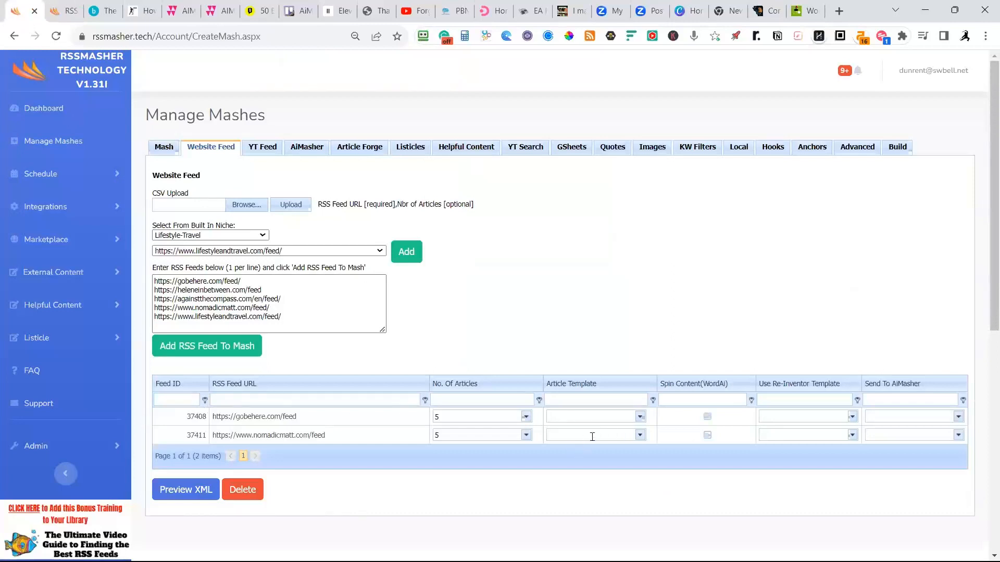
left_click(958, 417)
left_click(945, 432)
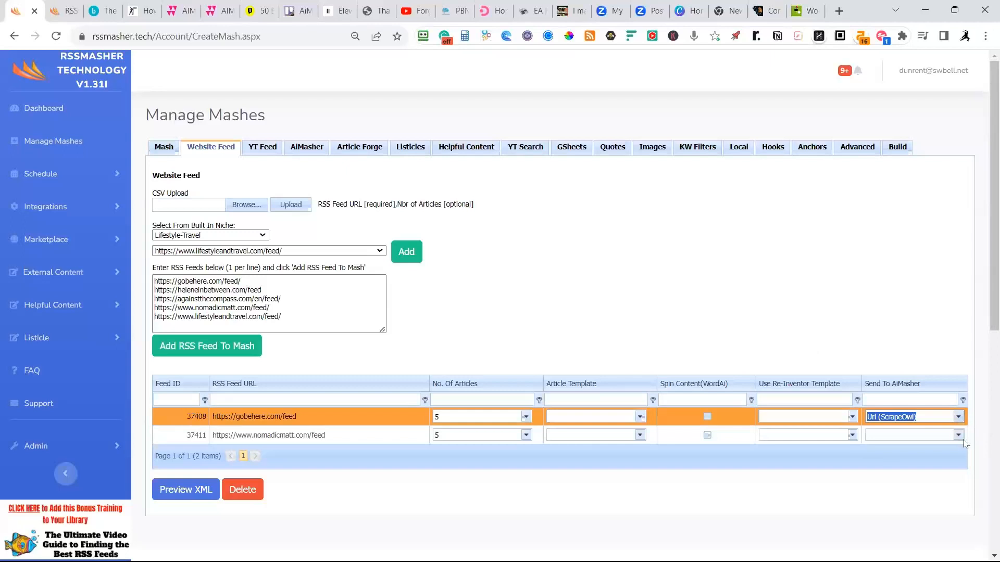
left_click(945, 435)
left_click(917, 451)
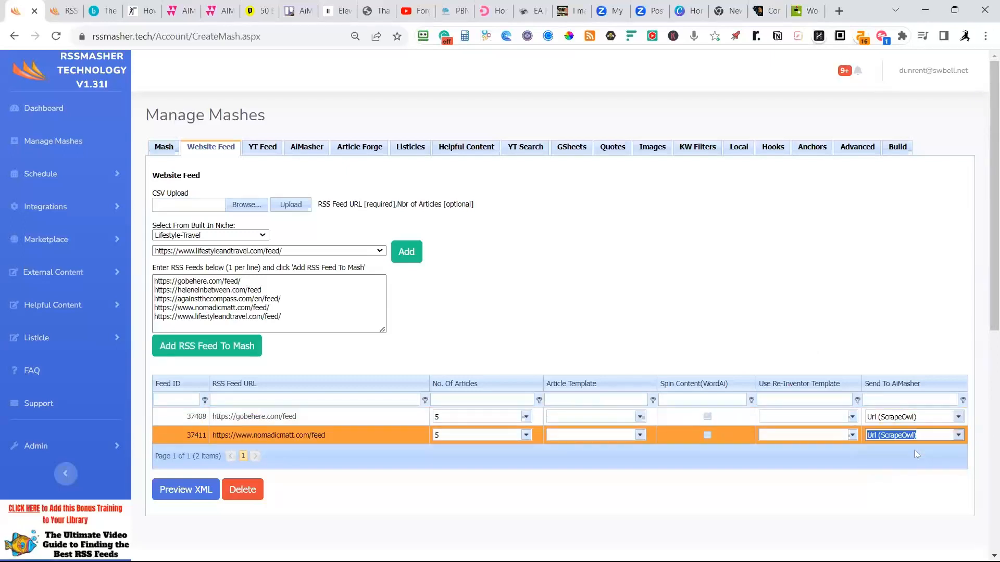
Set the gobehere.com feed's Re-Inventor template to DOK GPT4 - Clean Up - Fox News USA - Summary Fox News 100 - No Audio - MJ Mid-Century Modern.
left_click(786, 417)
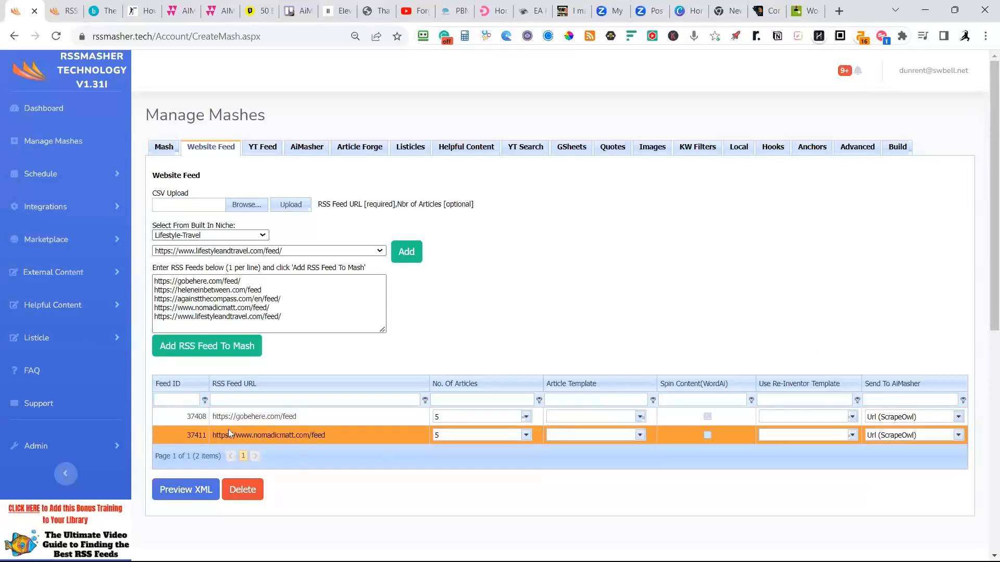
left_click(852, 417)
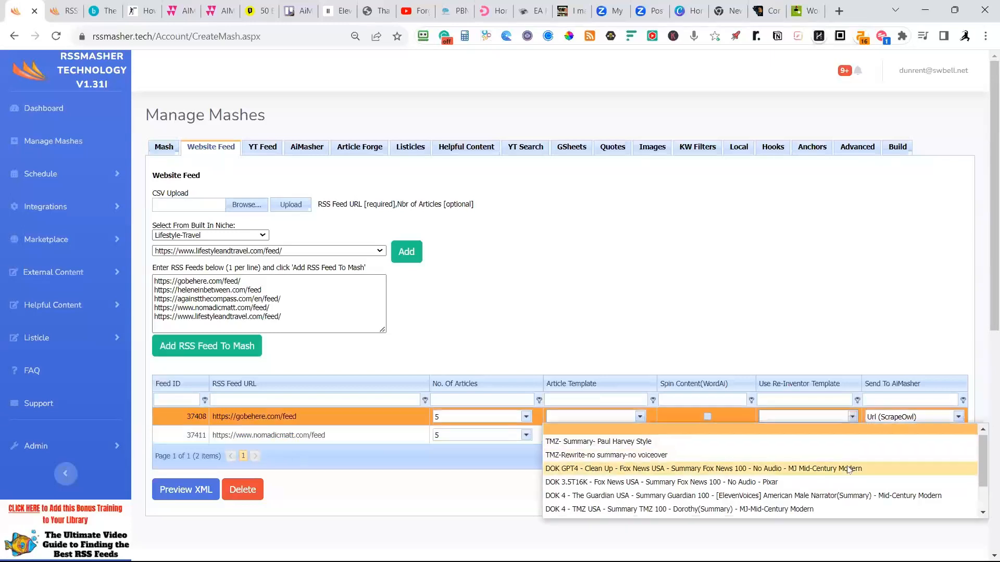
scroll(855, 471, "down", 1)
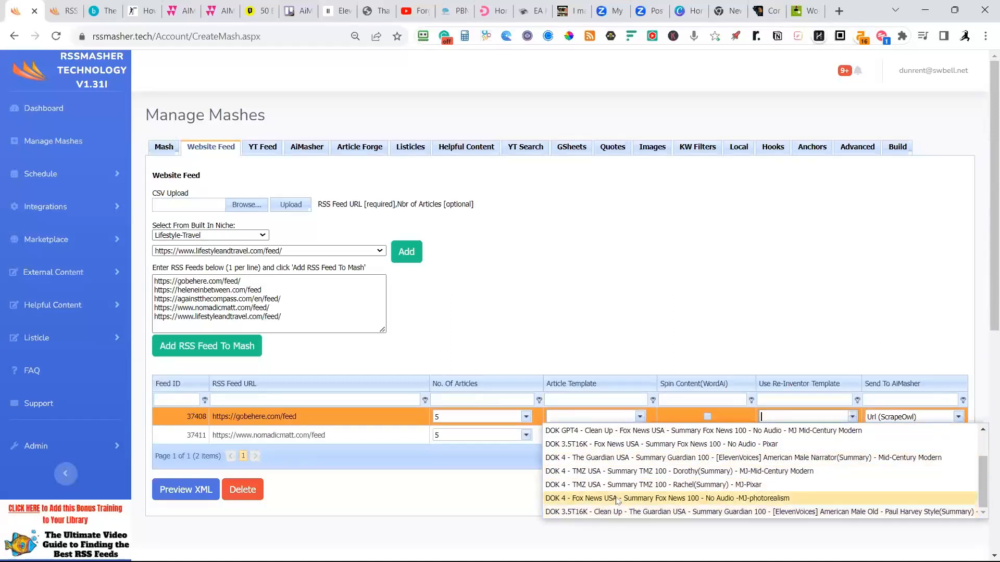
scroll(616, 508, "up", 1)
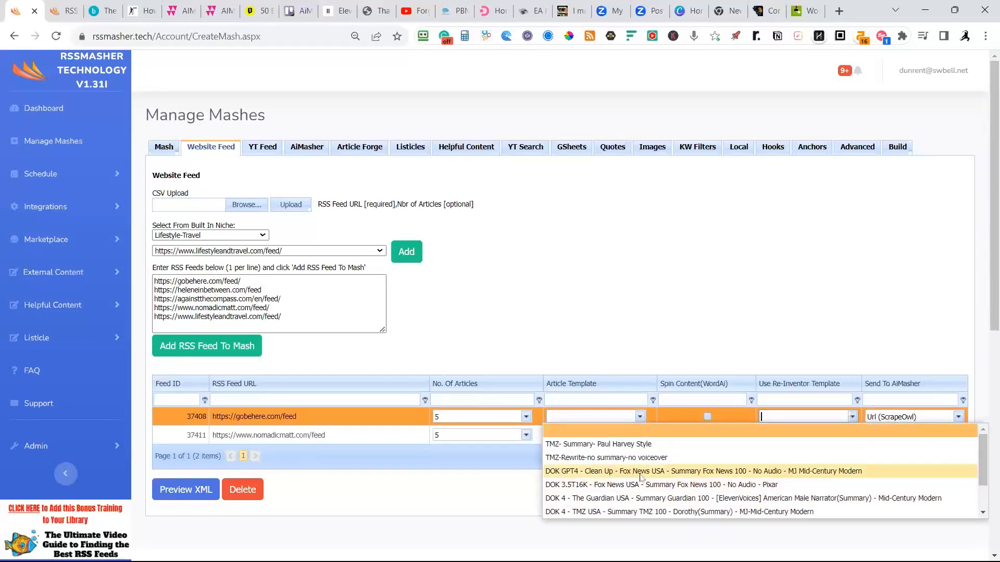
scroll(645, 477, "down", 1)
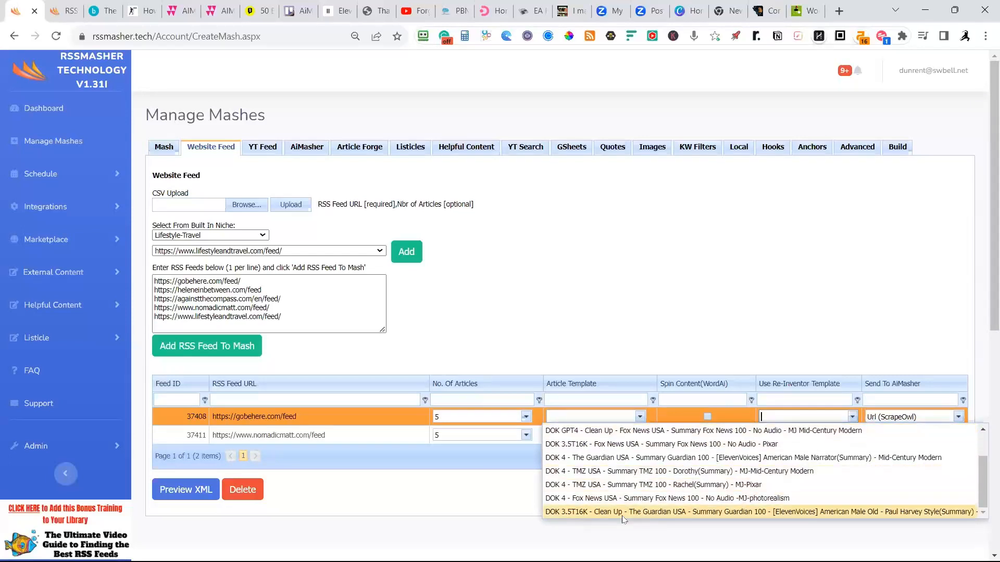
scroll(624, 515, "up", 1)
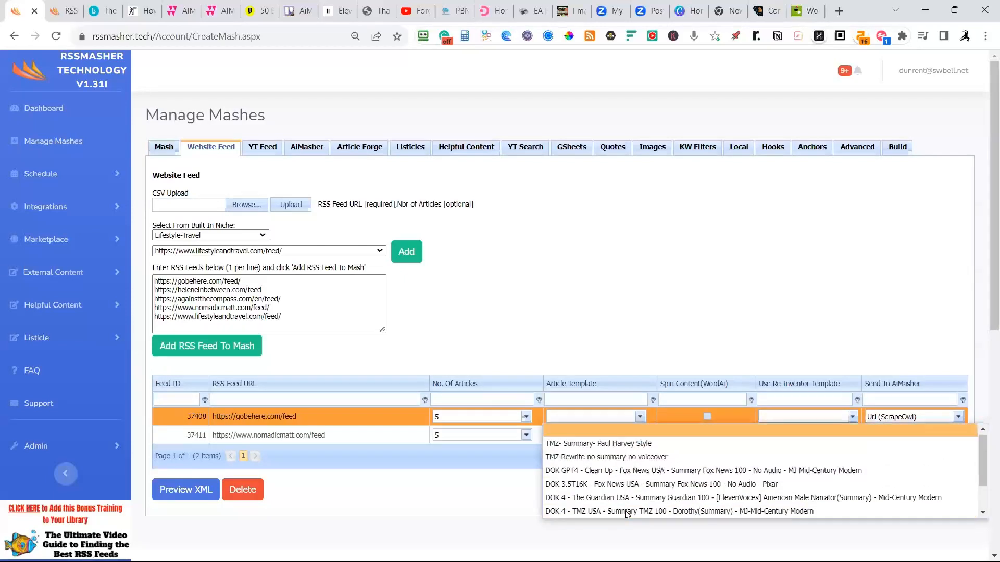
left_click(608, 471)
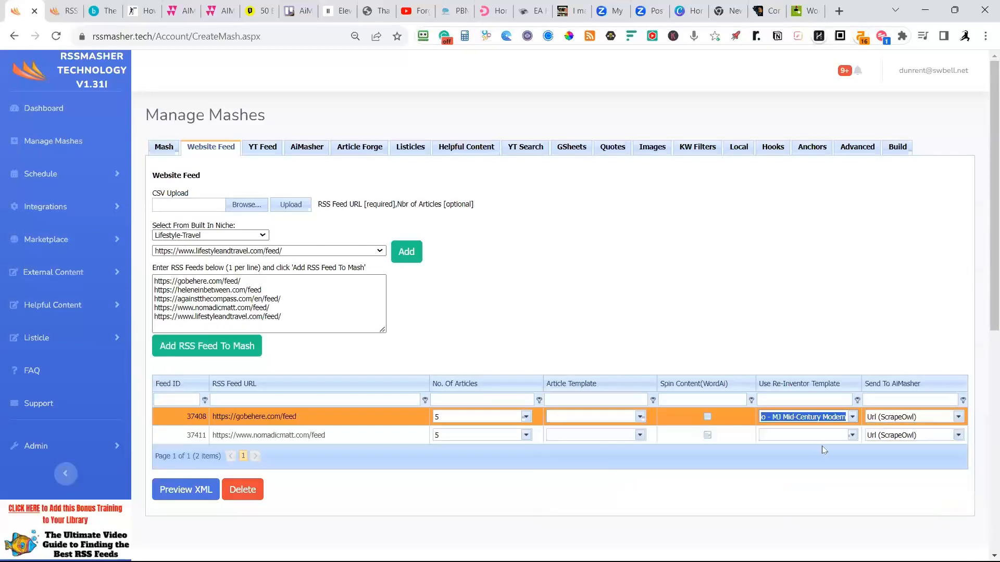
Set the nomadicmatt.com feed's Re-Inventor template to DOK 3.5T16K - Clean Up - The Guardian USA - Summary Guardian 100 - [ElevenVoices] American Male Old - Paul Harvey Style(Summary).
left_click(853, 435)
scroll(727, 487, "down", 1)
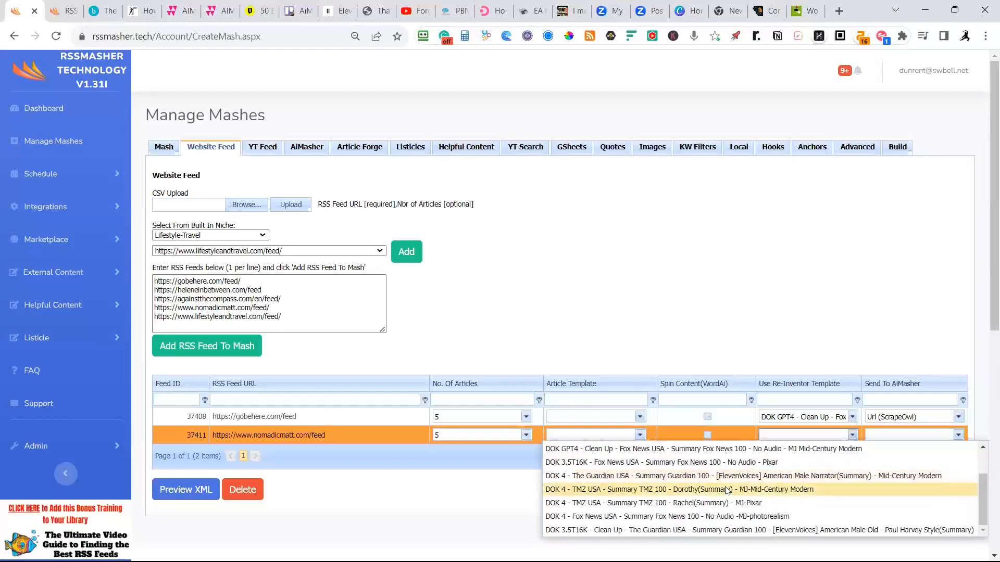
left_click(668, 530)
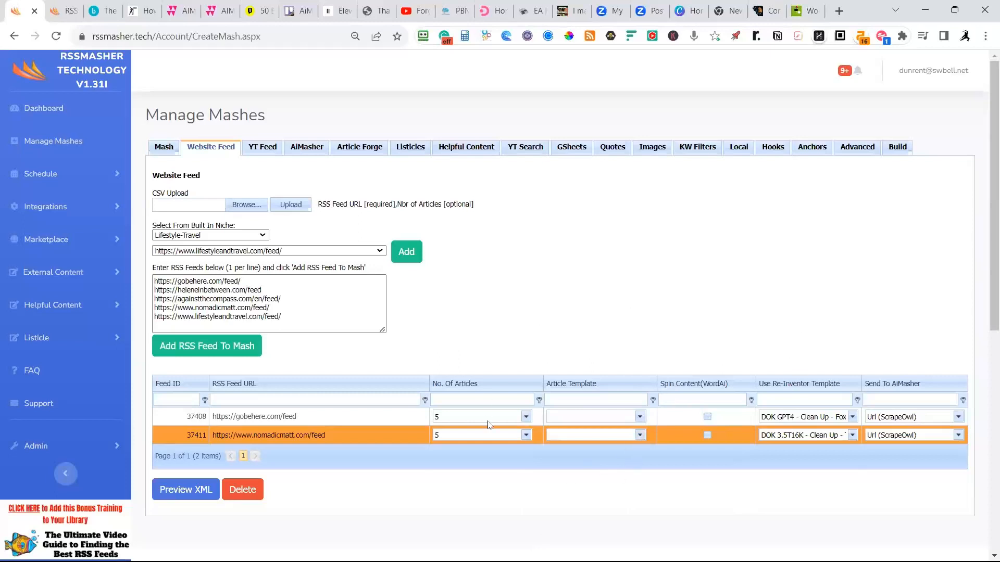
Set the number of articles to 1 for both the gobehere.com and nomadicmatt.com feeds.
left_click(525, 417)
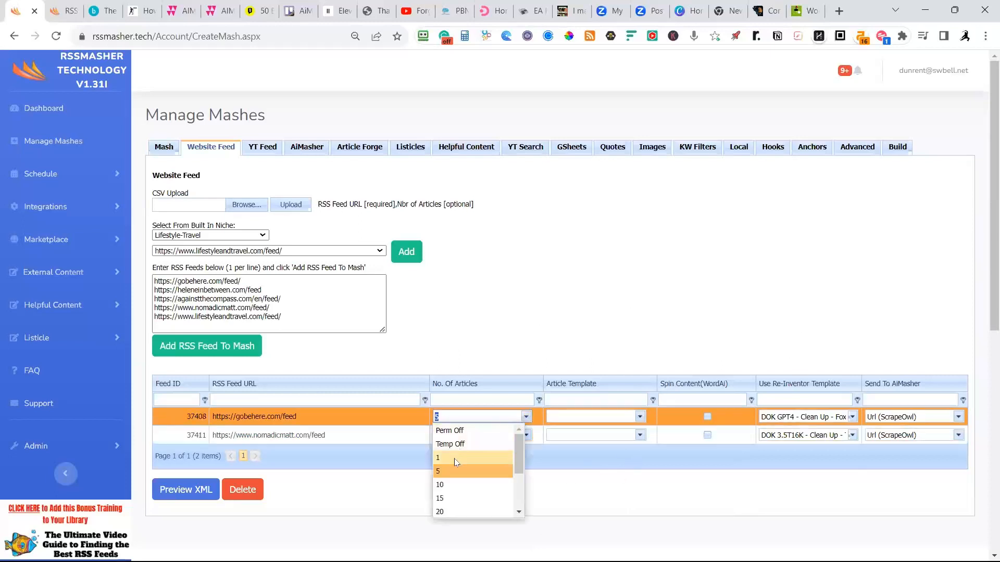
left_click(509, 449)
left_click(526, 435)
left_click(445, 476)
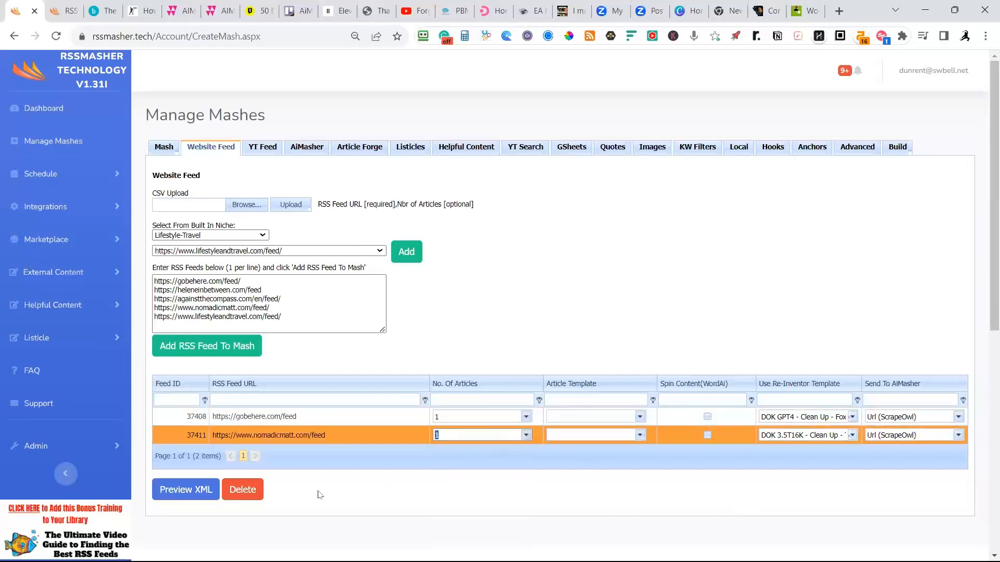
left_click(291, 483)
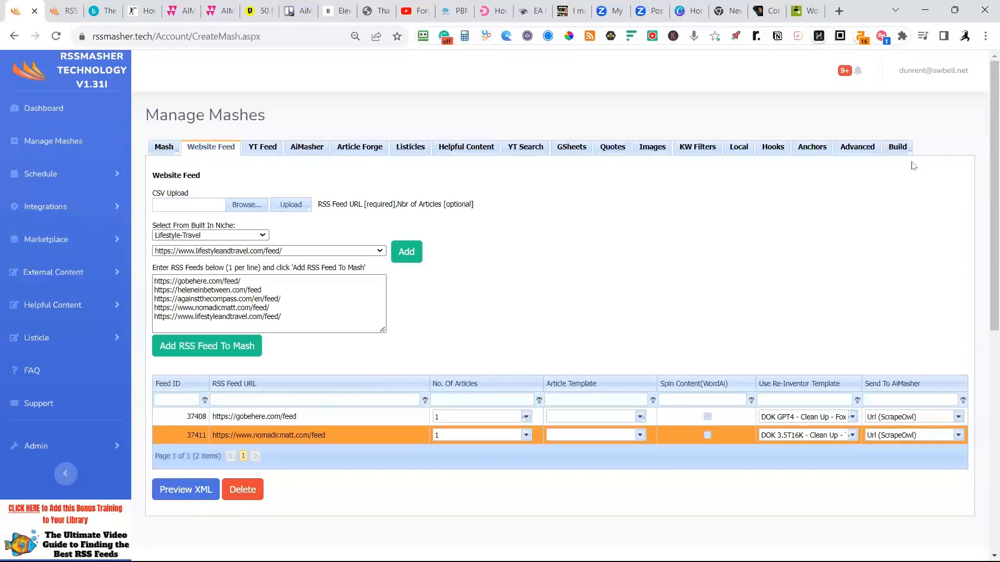
Build the Travel mash and look through its web preview of the ski resort and Seville walking tour articles.
left_click(901, 148)
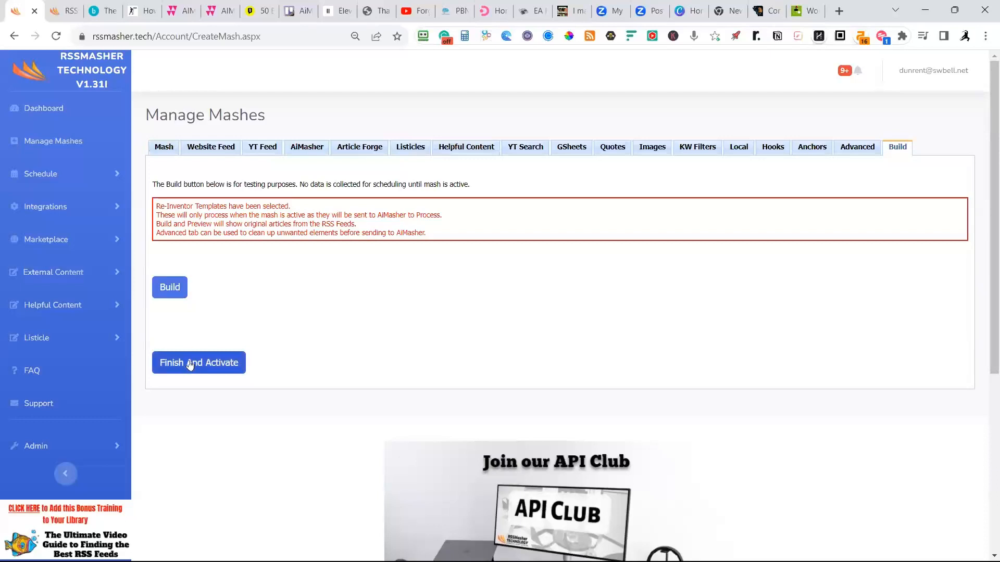
left_click(163, 294)
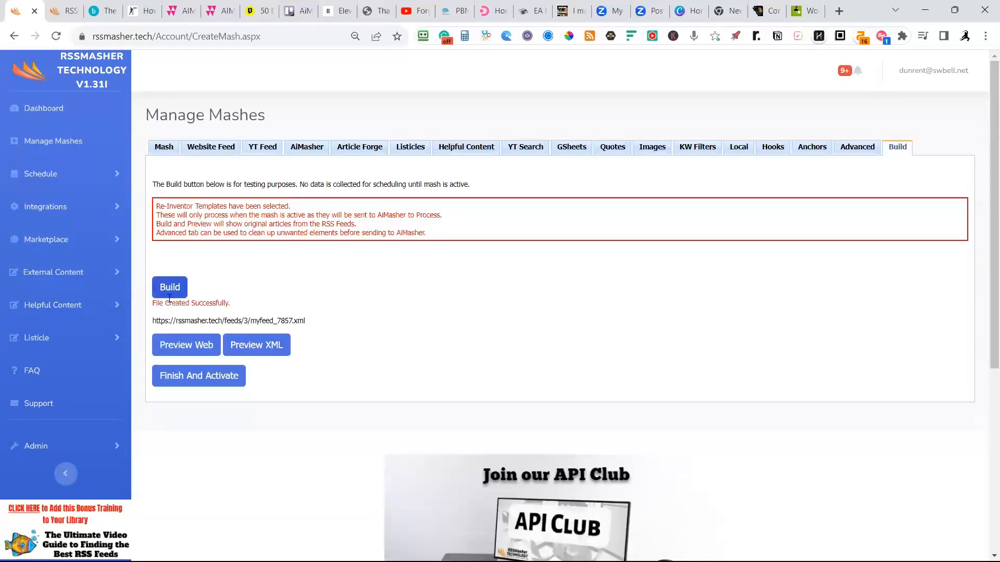
left_click(188, 344)
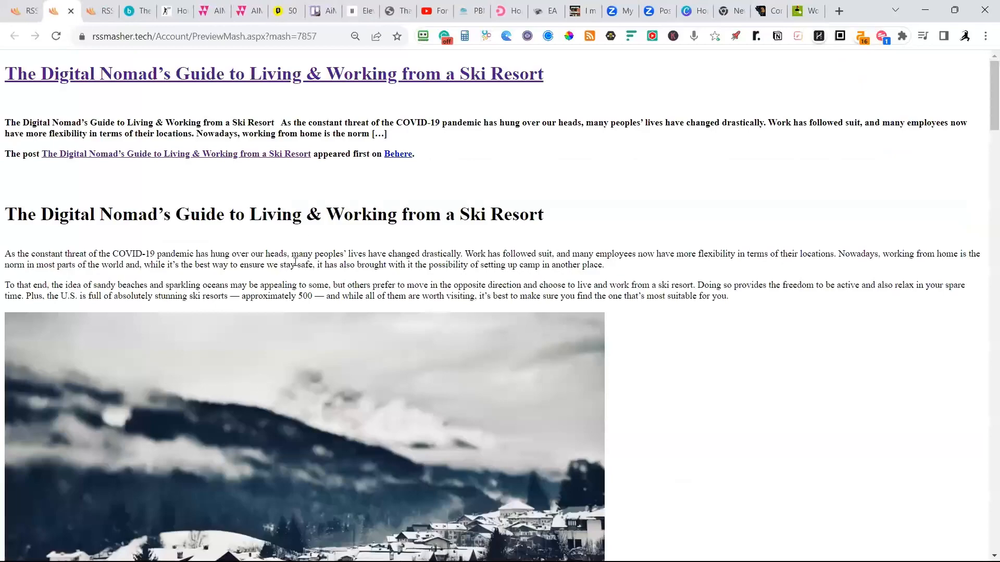
scroll(340, 253, "down", 8)
scroll(340, 252, "down", 20)
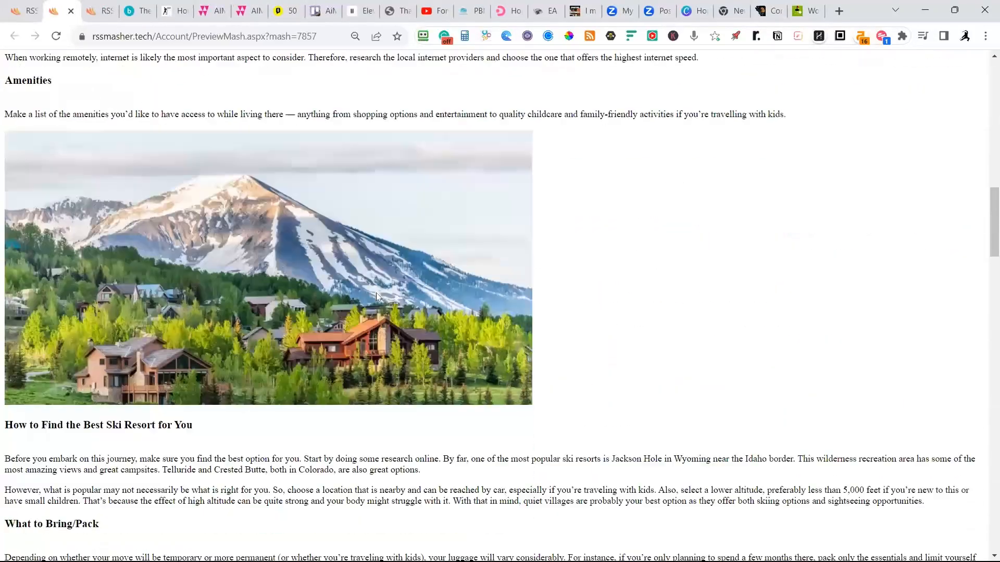
scroll(403, 293, "down", 20)
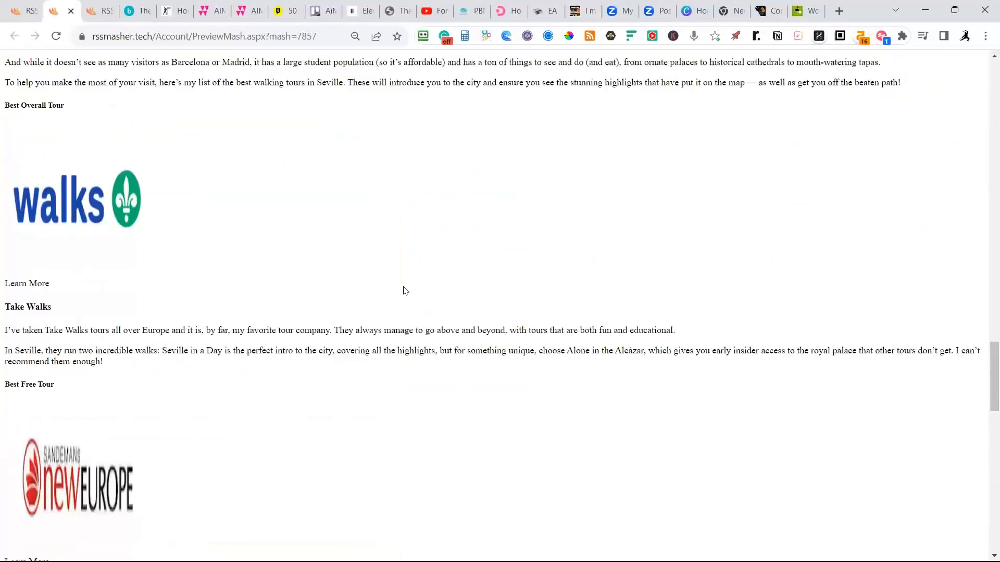
scroll(411, 297, "down", 5)
scroll(400, 326, "up", 12)
scroll(398, 322, "up", 20)
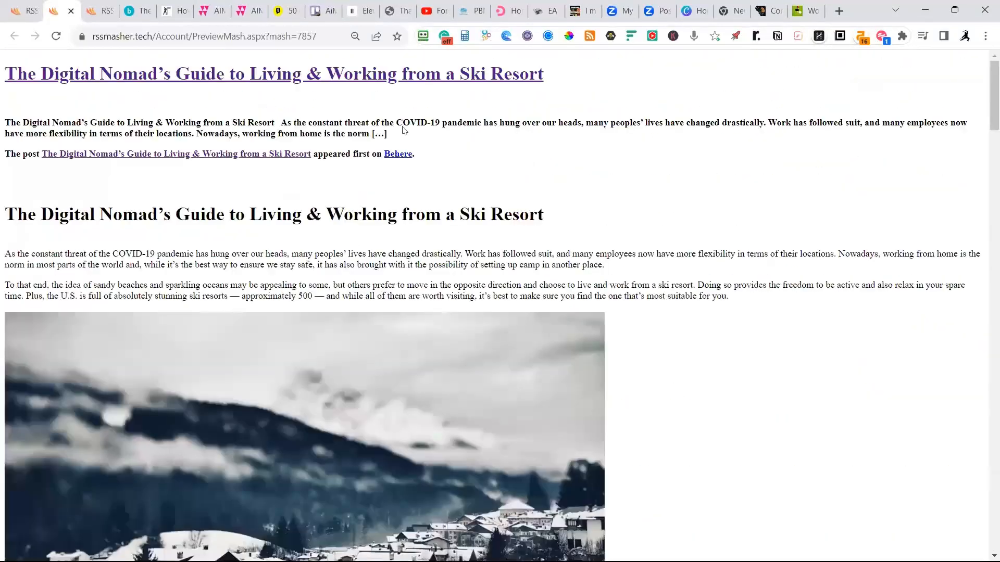
Return to the Travel mash's hooks, remove the dashed line and [CITATION] token from Money Hook After, and save the update.
left_click(32, 16)
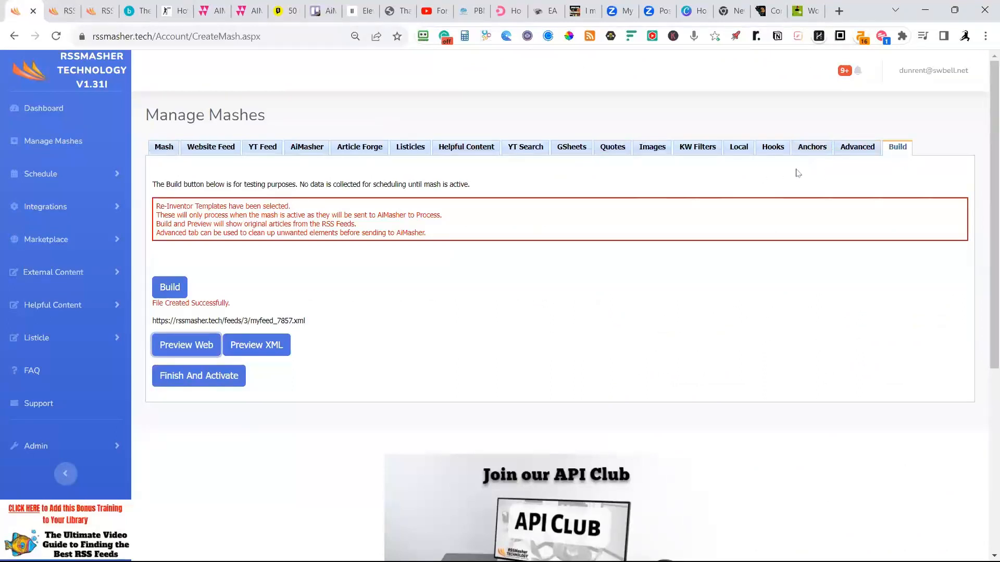
left_click(771, 150)
scroll(612, 364, "down", 4)
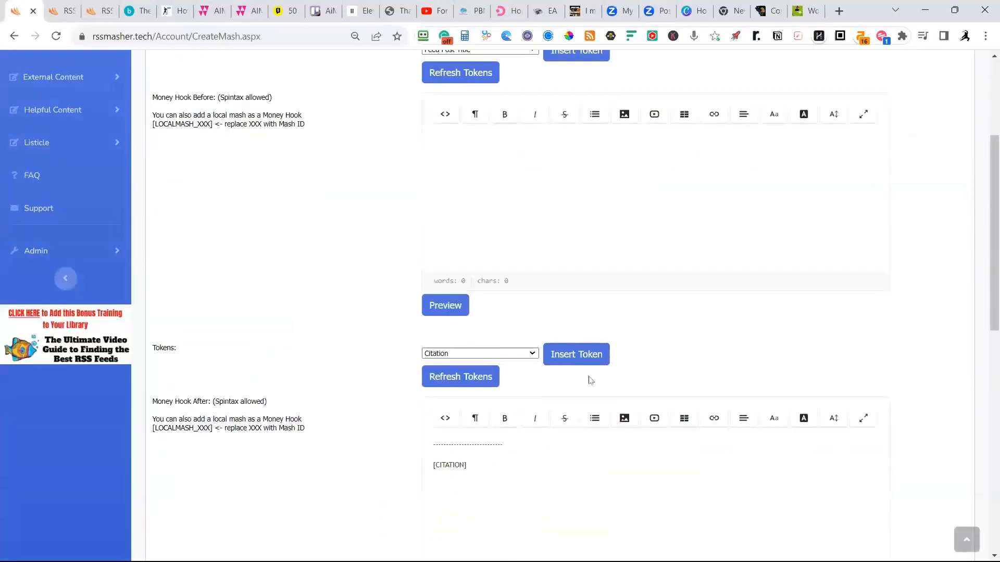
left_click_drag(507, 466, 407, 423)
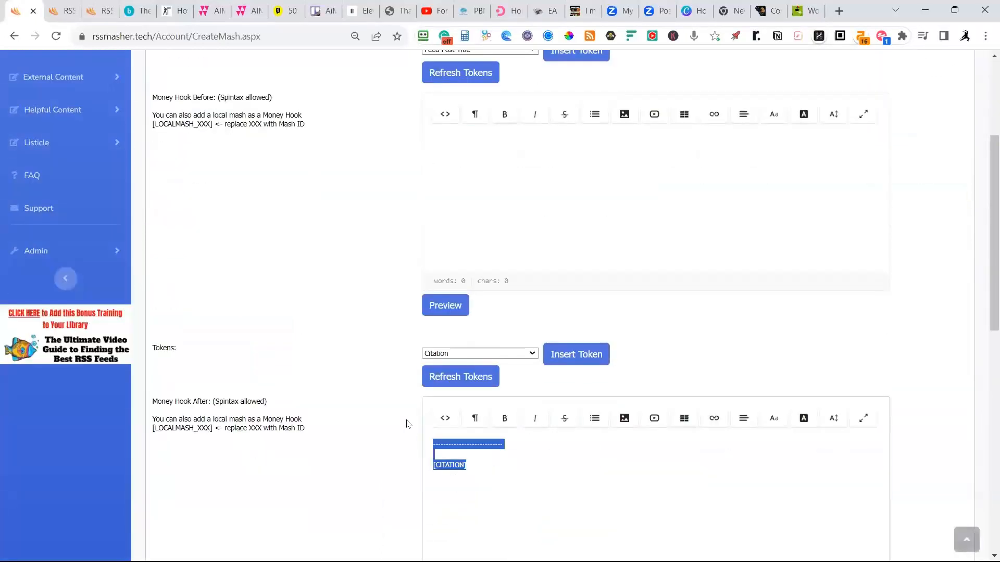
key("BackSpace")
scroll(372, 427, "down", 5)
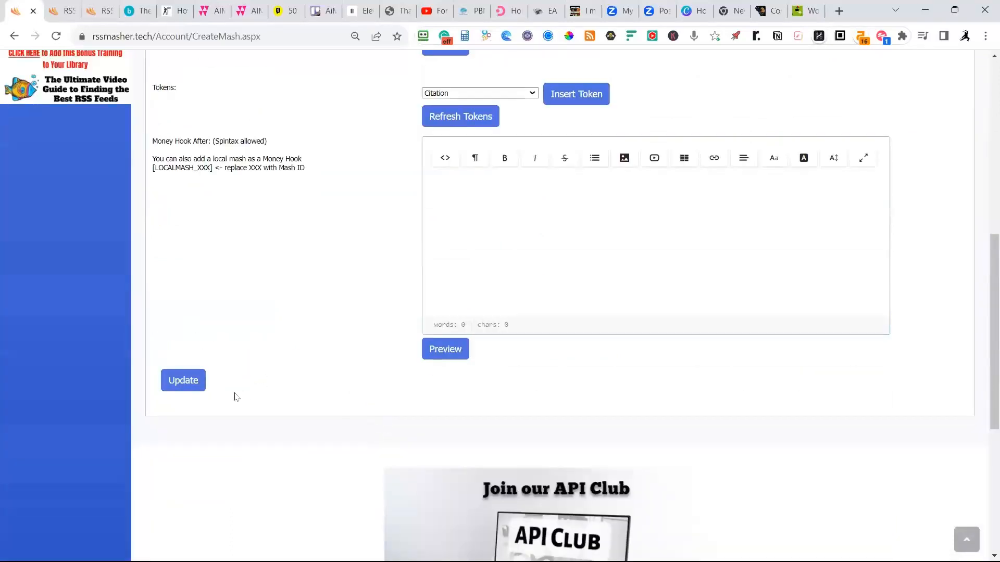
left_click(185, 387)
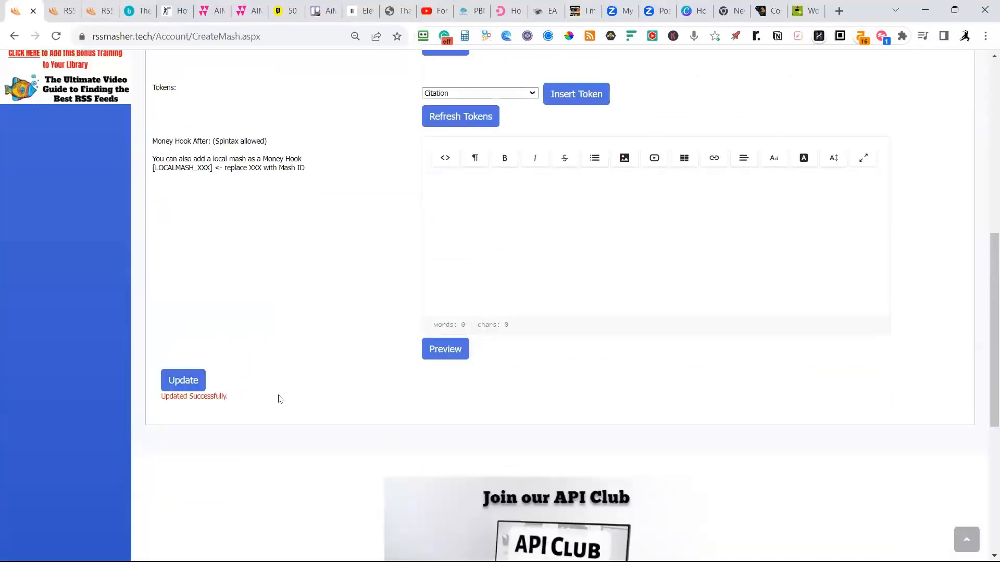
Rebuild the Travel mash, then finish and activate it.
left_click(899, 148)
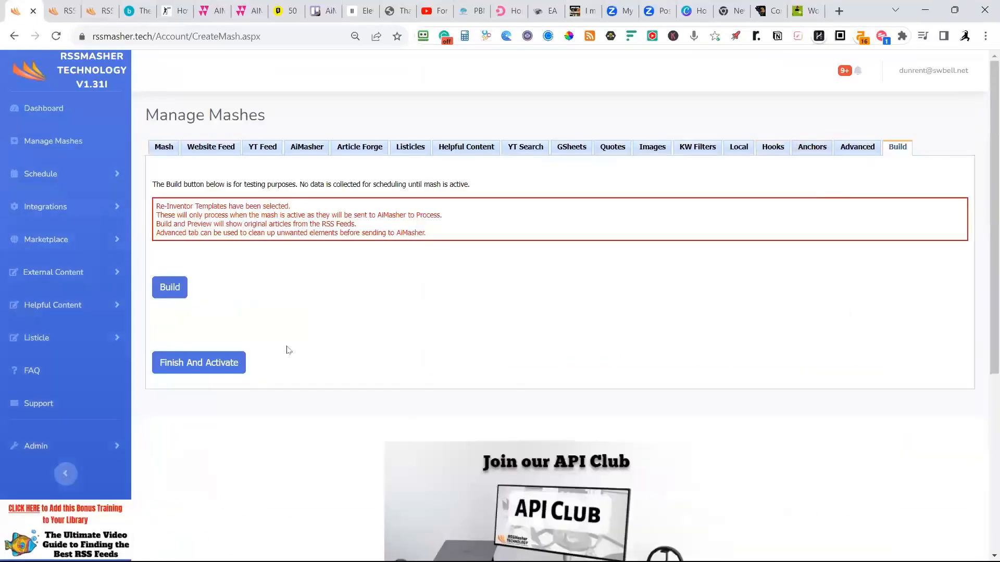
left_click(171, 285)
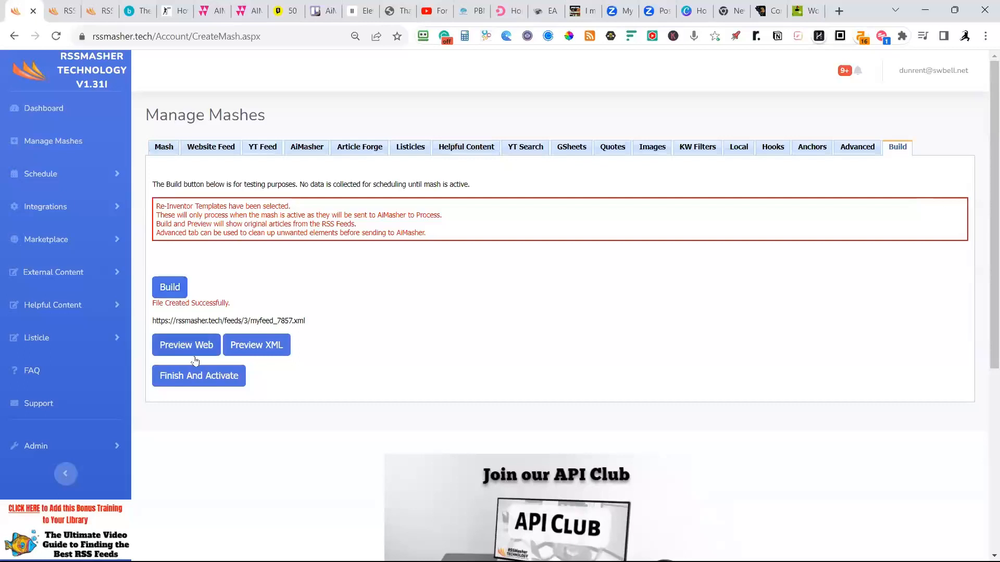
left_click(203, 384)
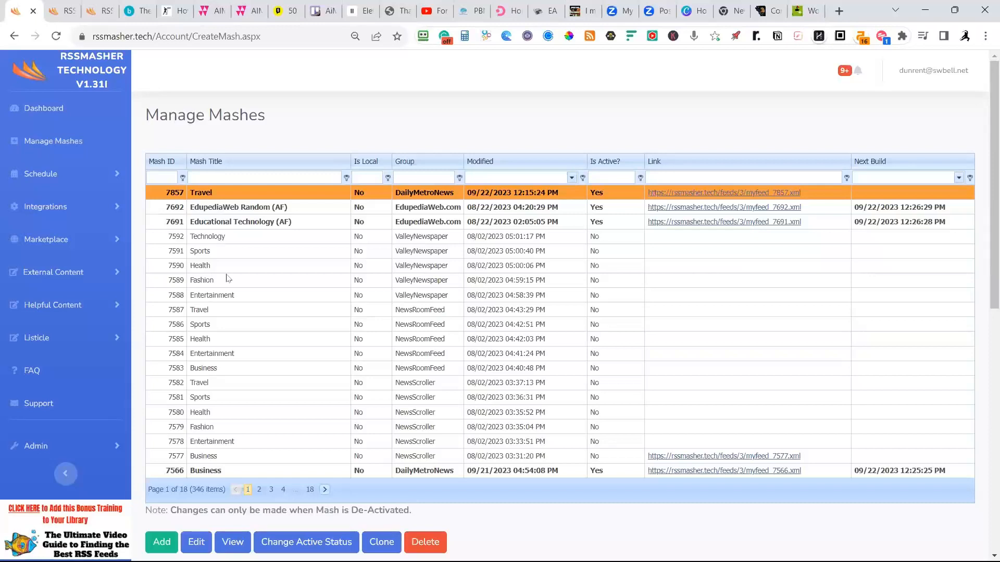
Go to the schedule management page and clone the DailyMetroNews Entertainment schedule.
scroll(227, 275, "down", 1)
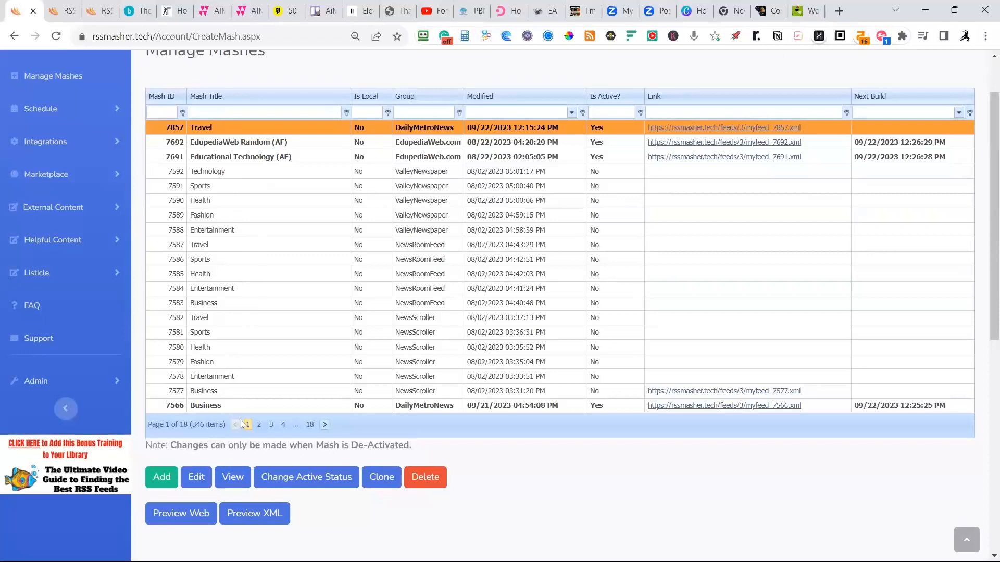
left_click(42, 111)
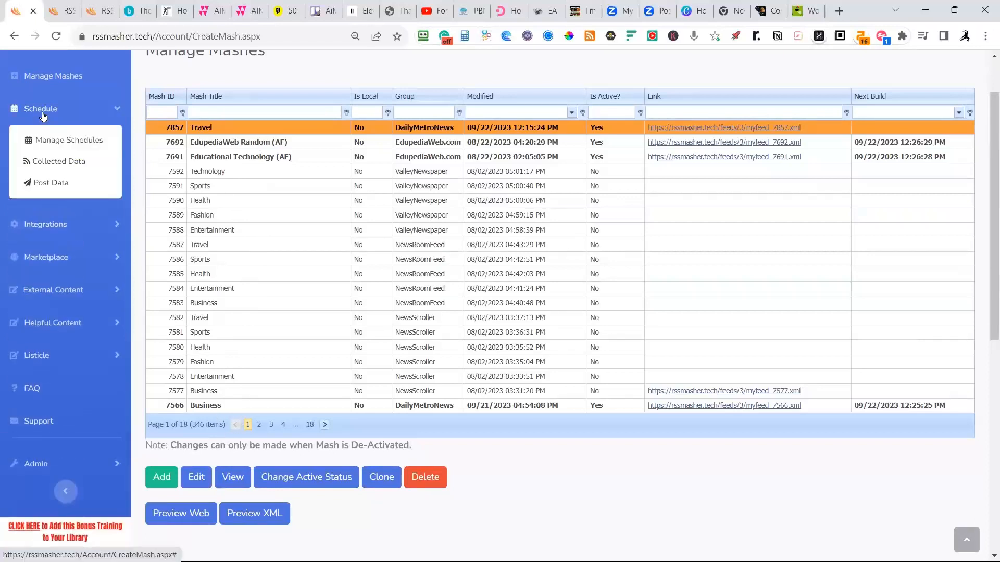
left_click(62, 143)
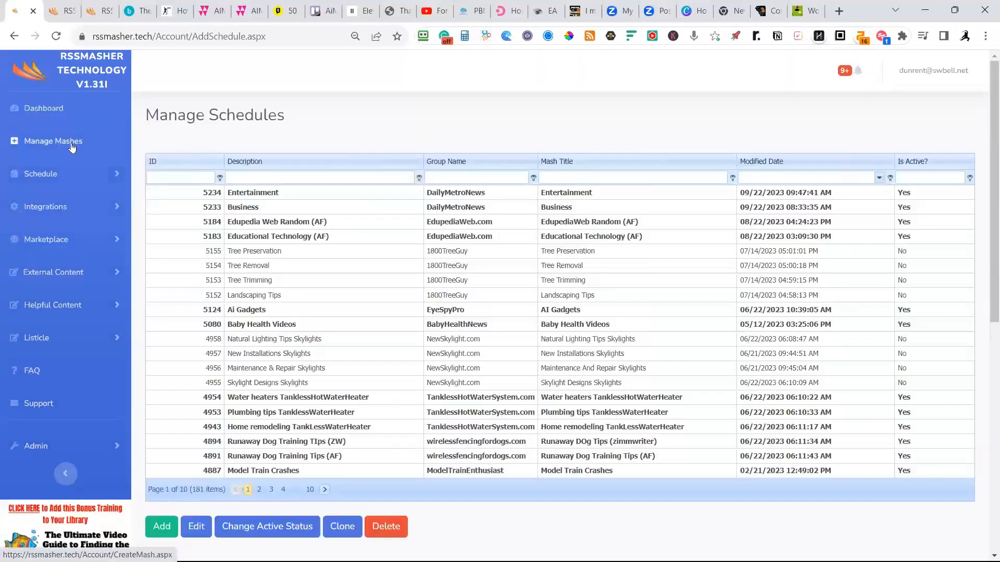
scroll(208, 313, "down", 4)
scroll(245, 339, "up", 4)
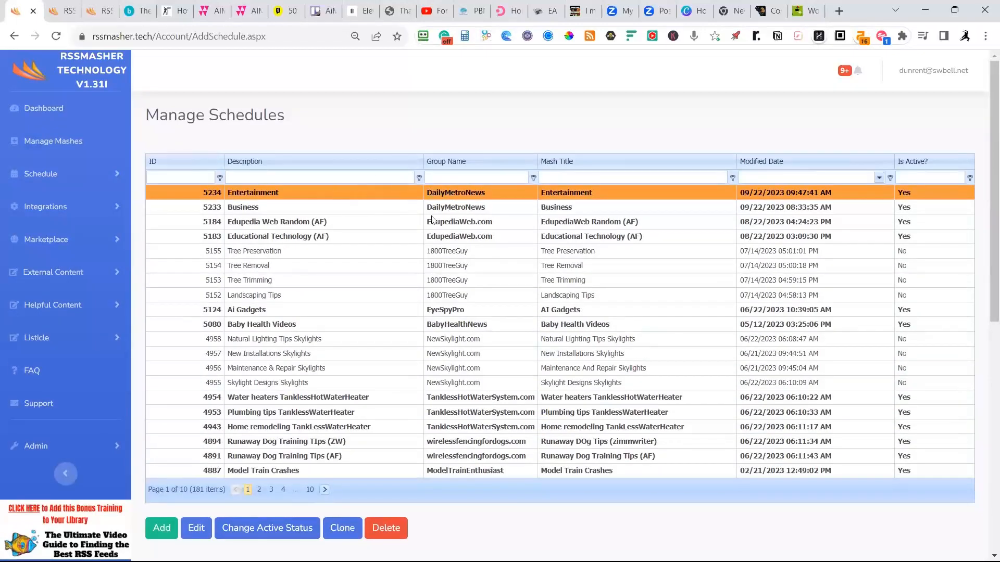
left_click(348, 531)
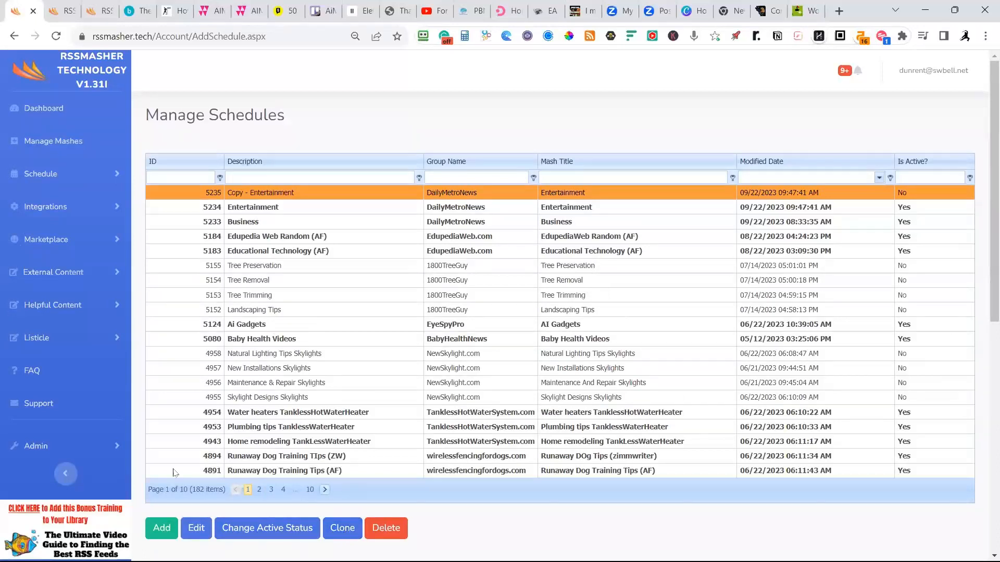
Open the copied Entertainment schedule for editing and change its description to Travel.
left_click(195, 533)
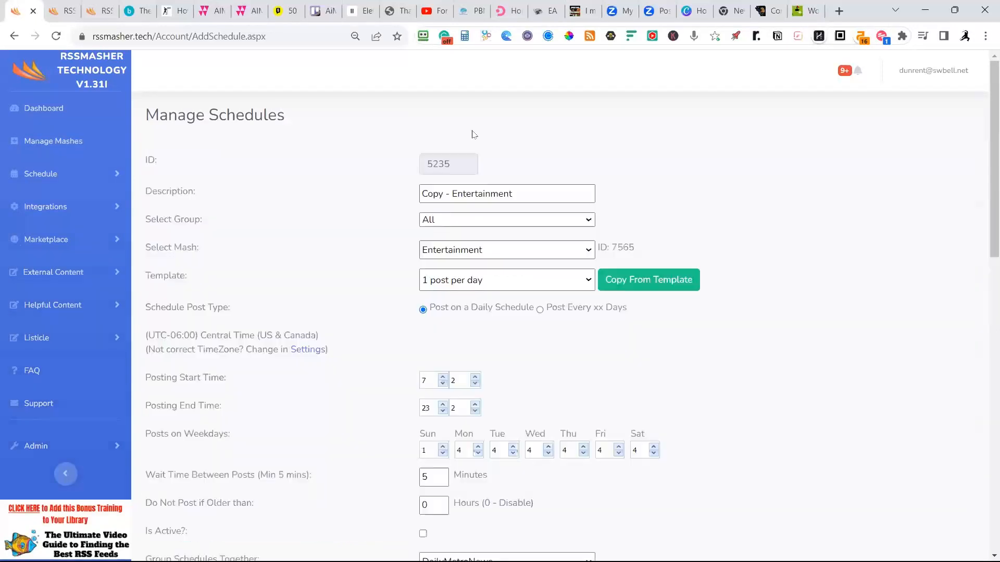
left_click_drag(520, 194, 390, 190)
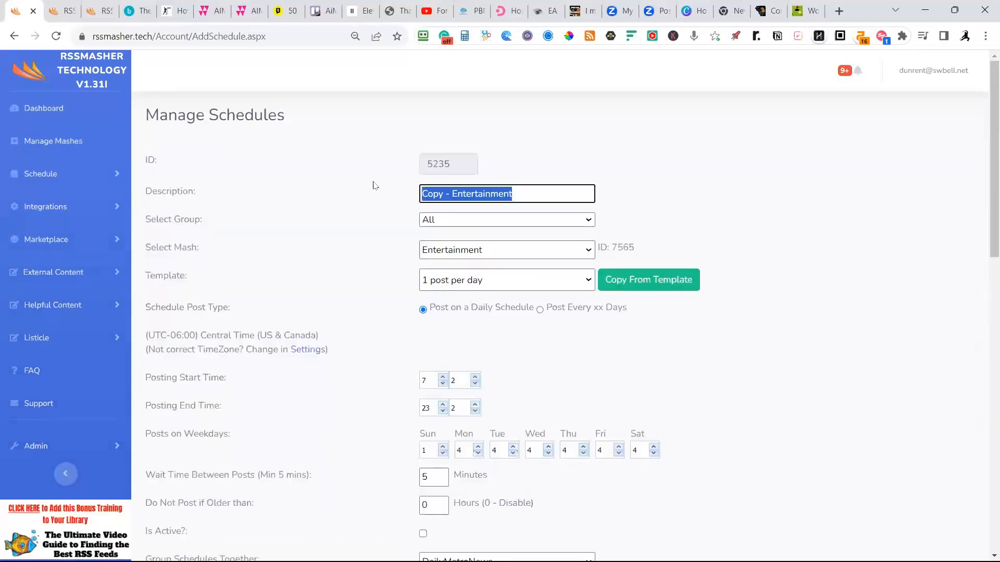
type("Travel")
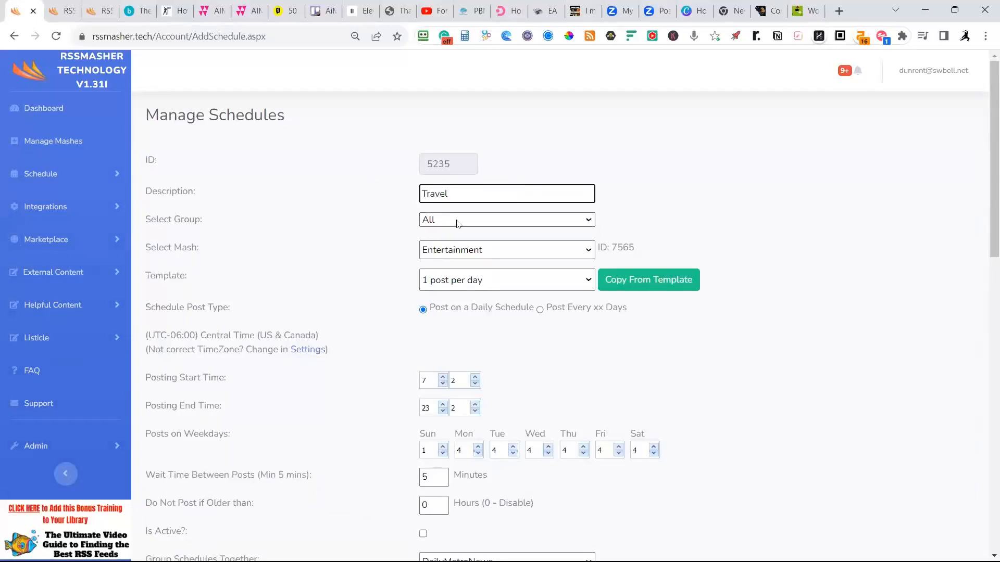
Assign the Travel schedule to the DailyMetroNews group and select Travel as its mash.
left_click(458, 223)
scroll(484, 367, "down", 3)
left_click(483, 366)
left_click(500, 250)
left_click(448, 319)
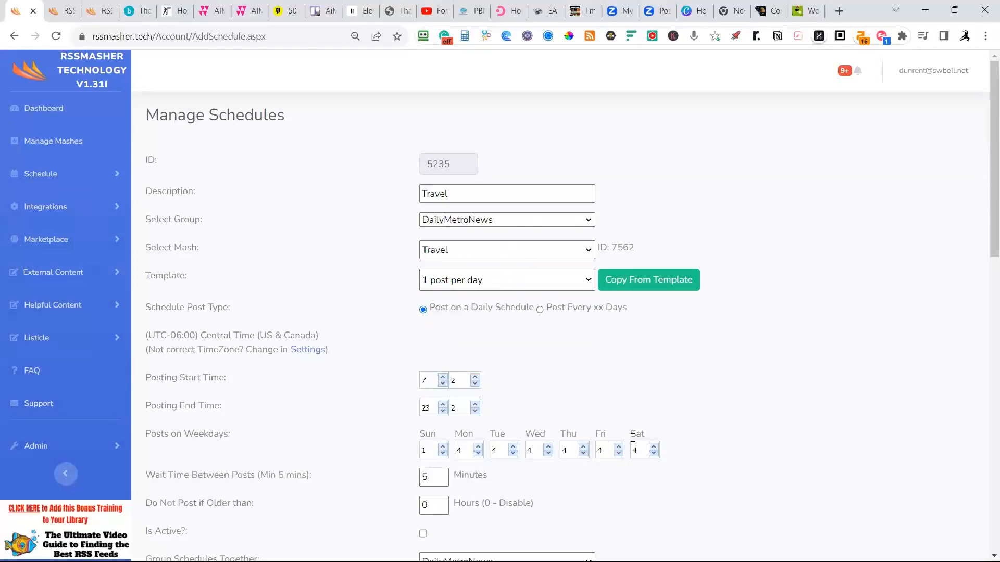
Save the Travel schedule's updated description, group and mash settings.
scroll(643, 373, "down", 2)
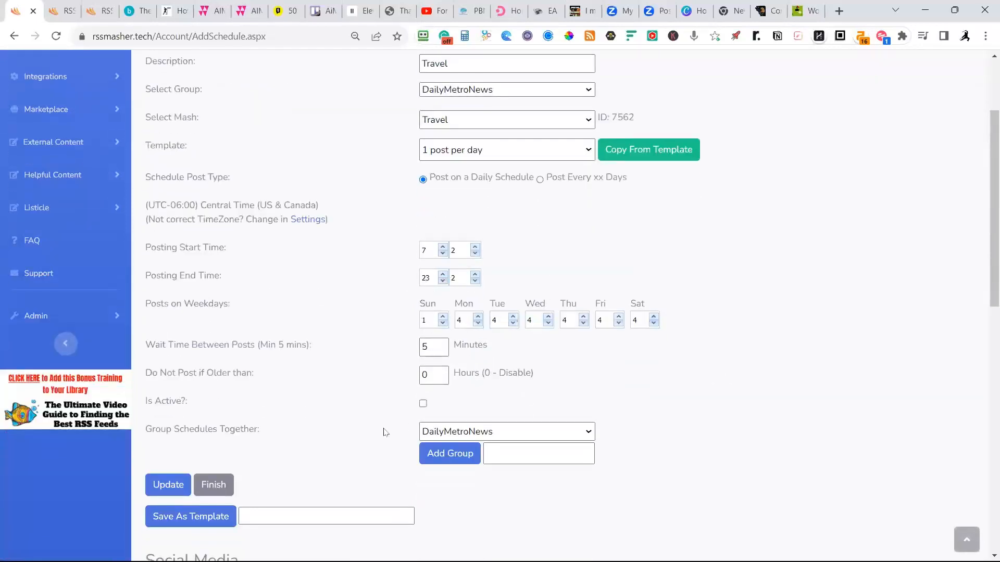
scroll(276, 476, "down", 2)
left_click(172, 360)
Change the WordPress category of the schedule's DailyMetroNews.com destination to Travel and save it.
scroll(521, 415, "down", 2)
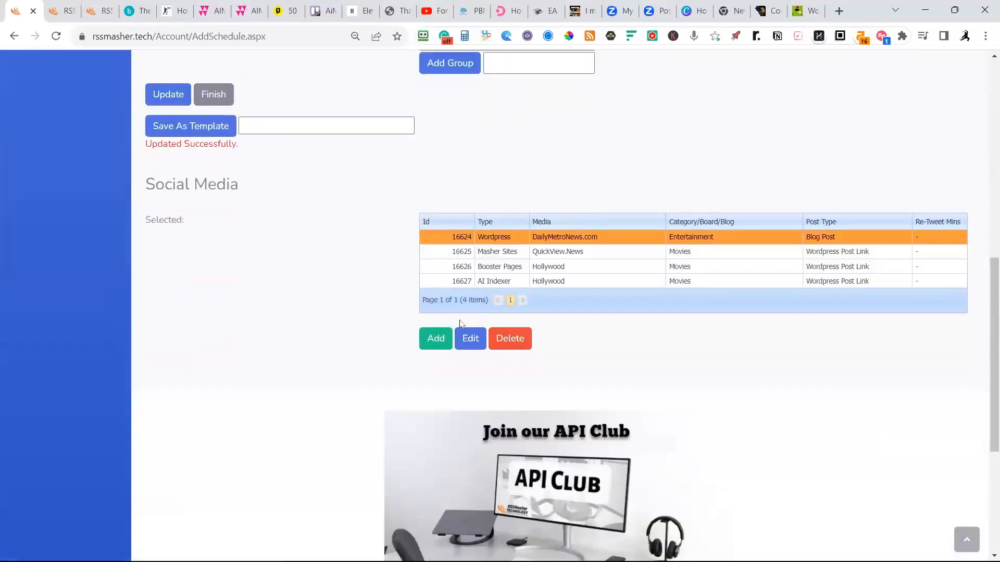
left_click(467, 338)
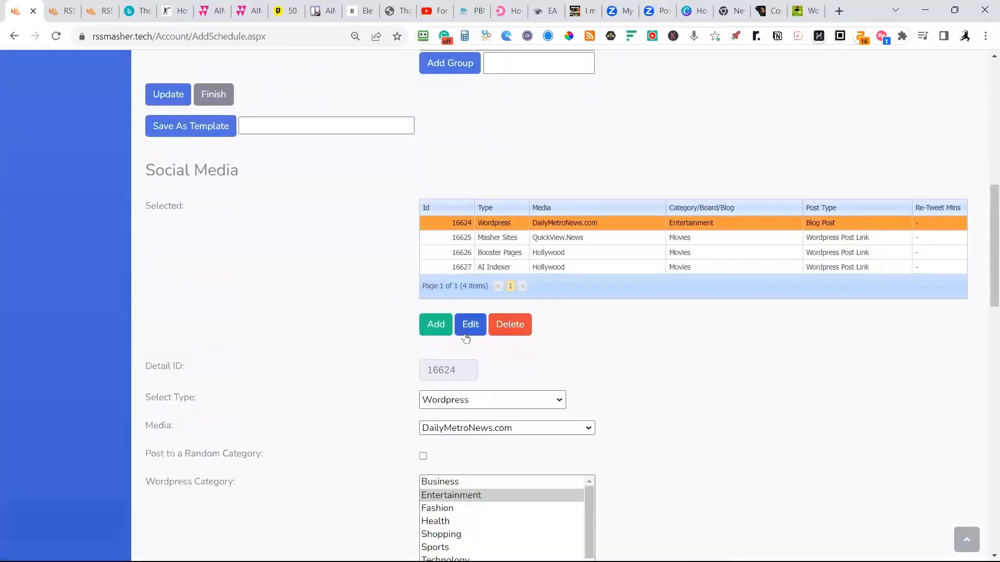
scroll(521, 385, "down", 4)
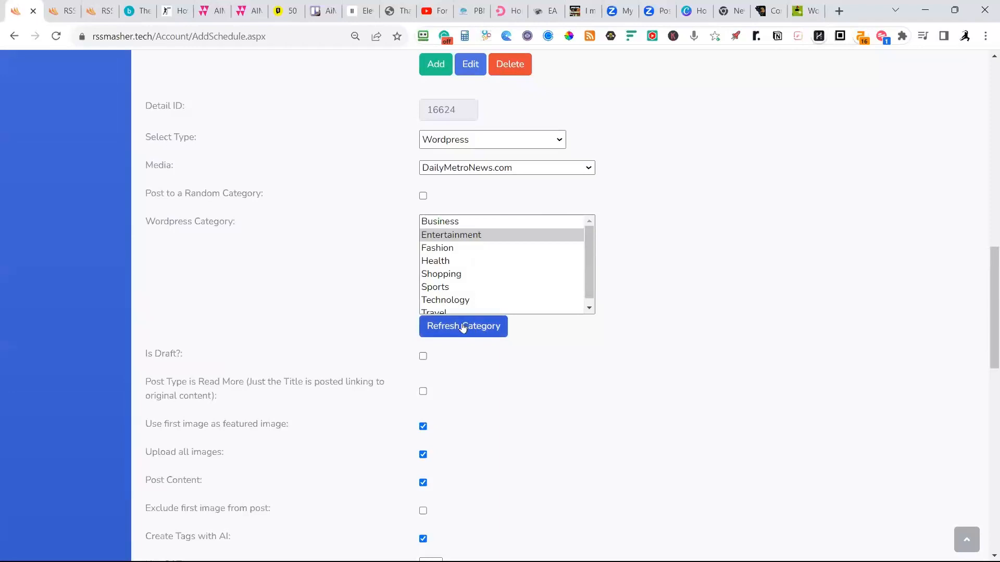
left_click(438, 311)
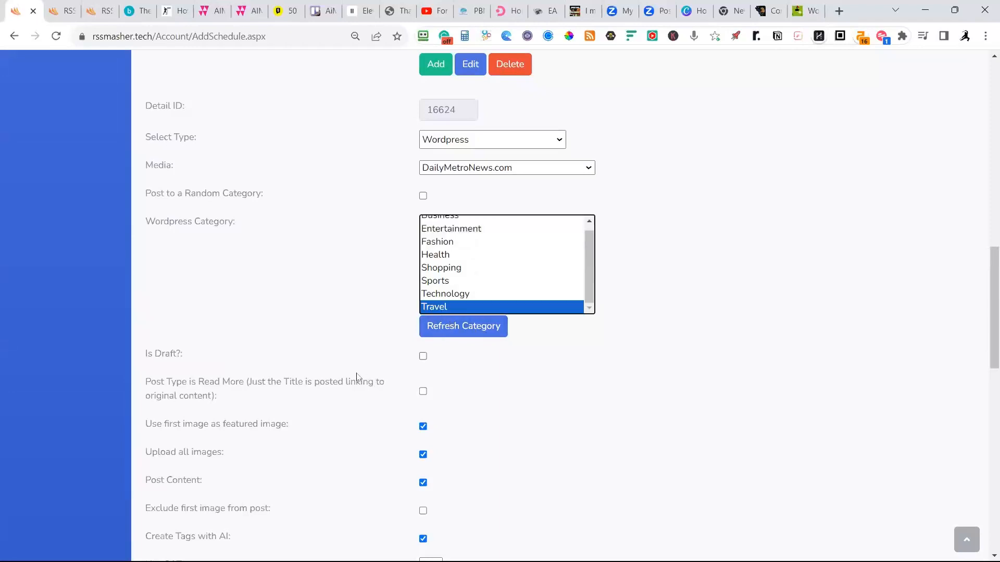
scroll(359, 378, "down", 2)
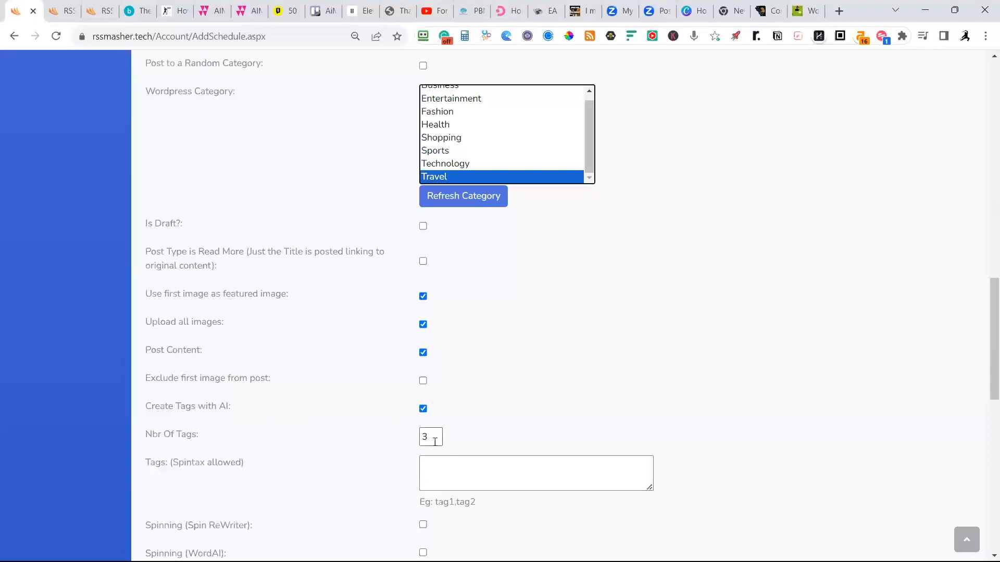
scroll(417, 423, "down", 3)
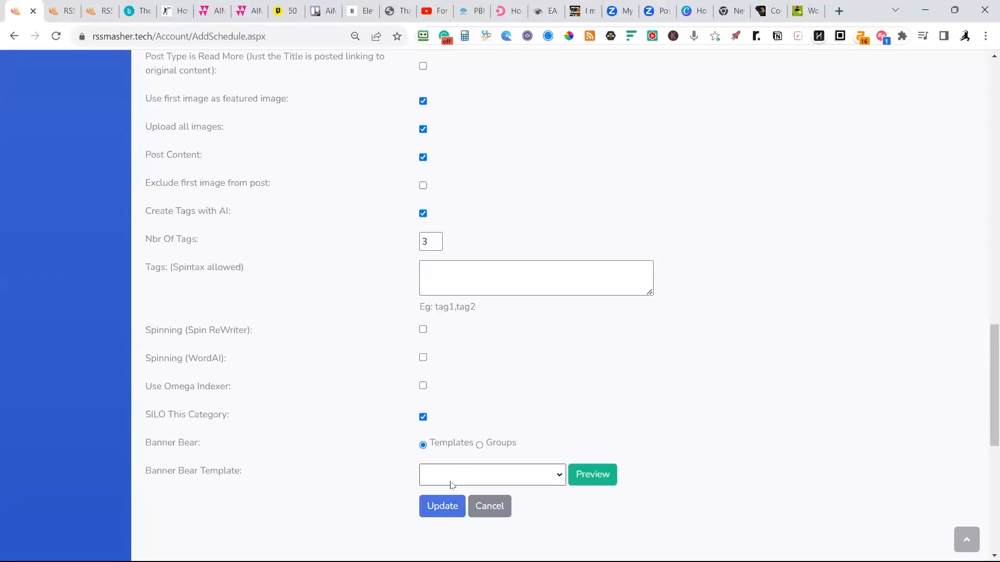
left_click(440, 510)
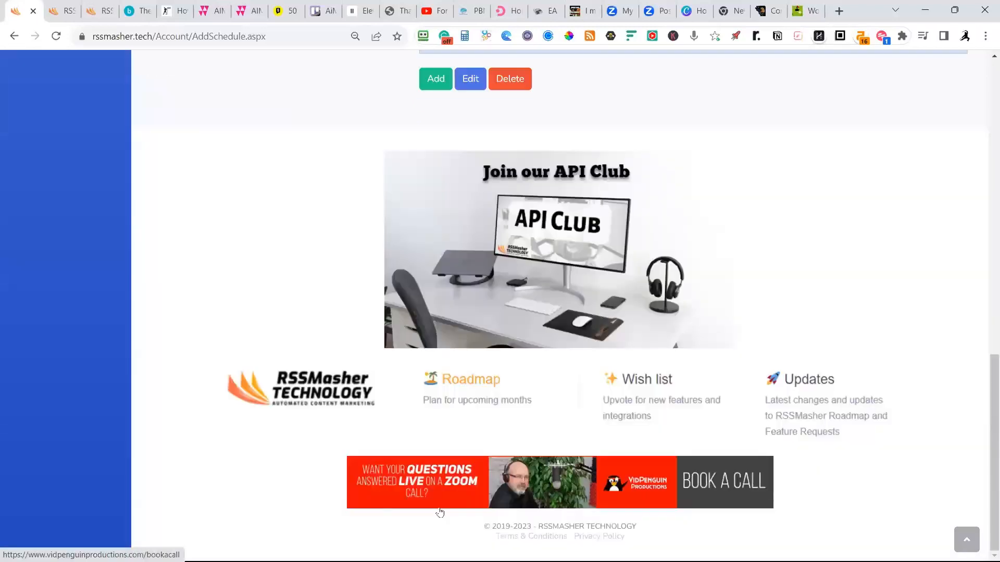
Change the category of the QuickView.News Masher Sites destination to Travel and save it.
scroll(335, 457, "up", 4)
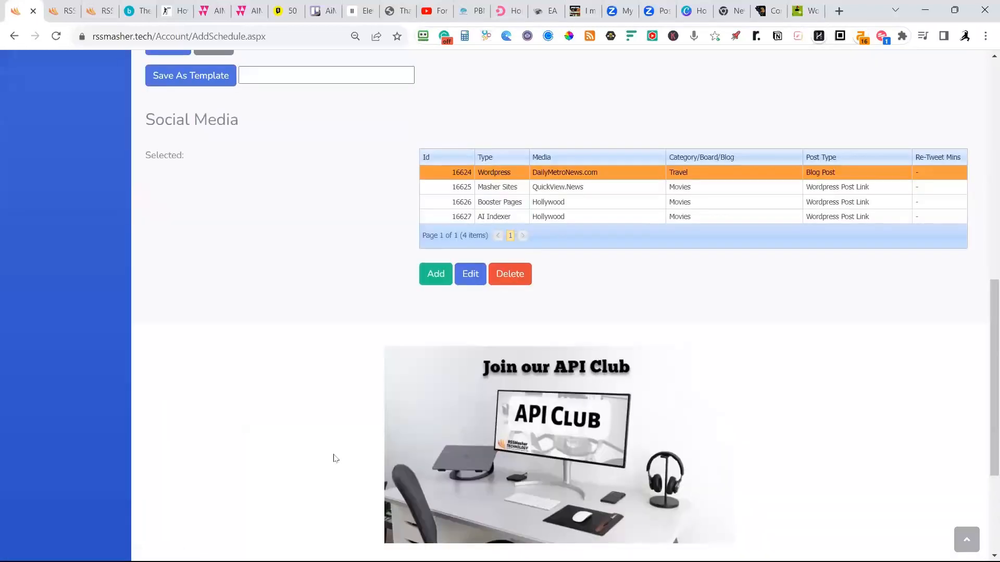
left_click(594, 189)
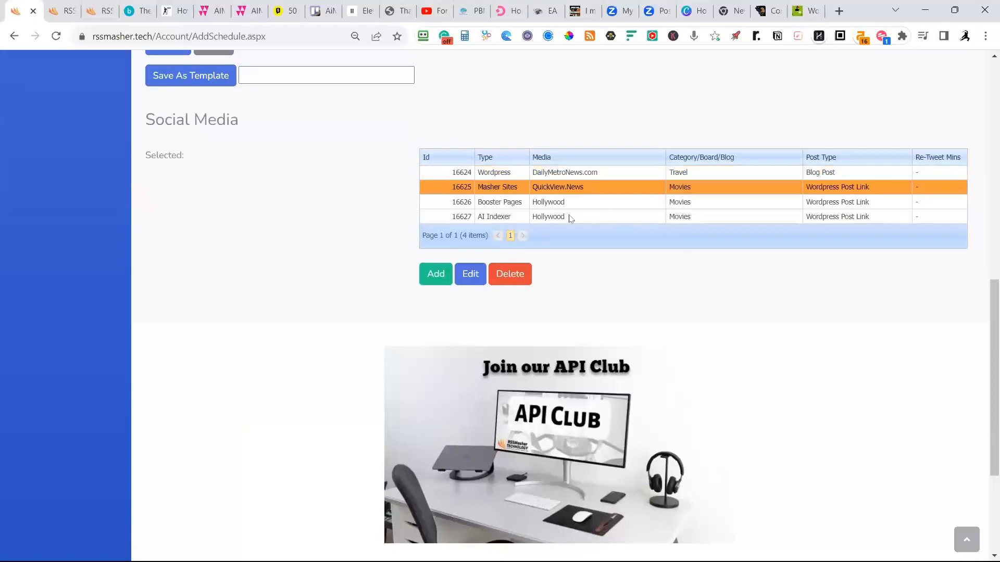
left_click(471, 275)
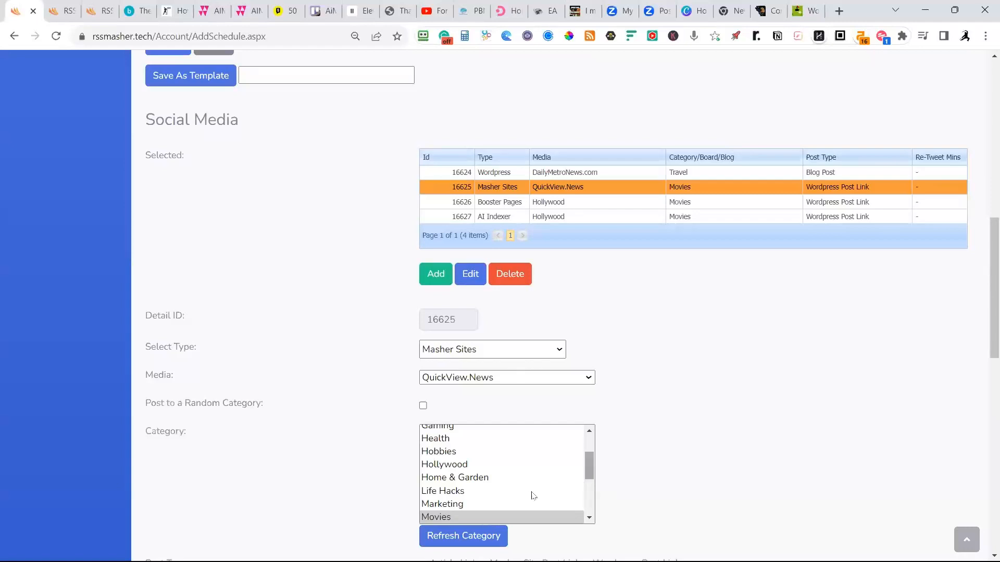
left_click_drag(588, 461, 713, 443)
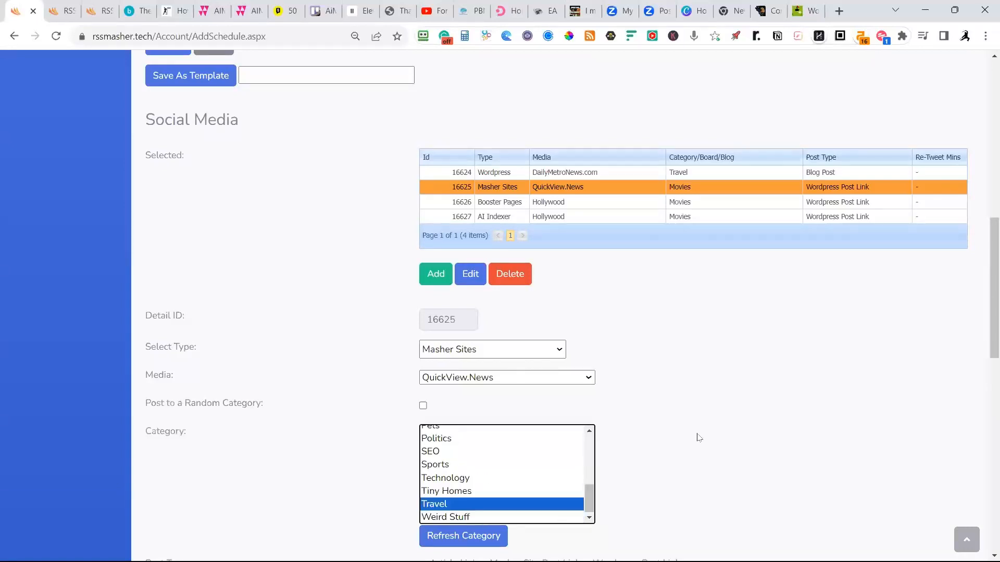
left_click(701, 428)
scroll(677, 432, "down", 5)
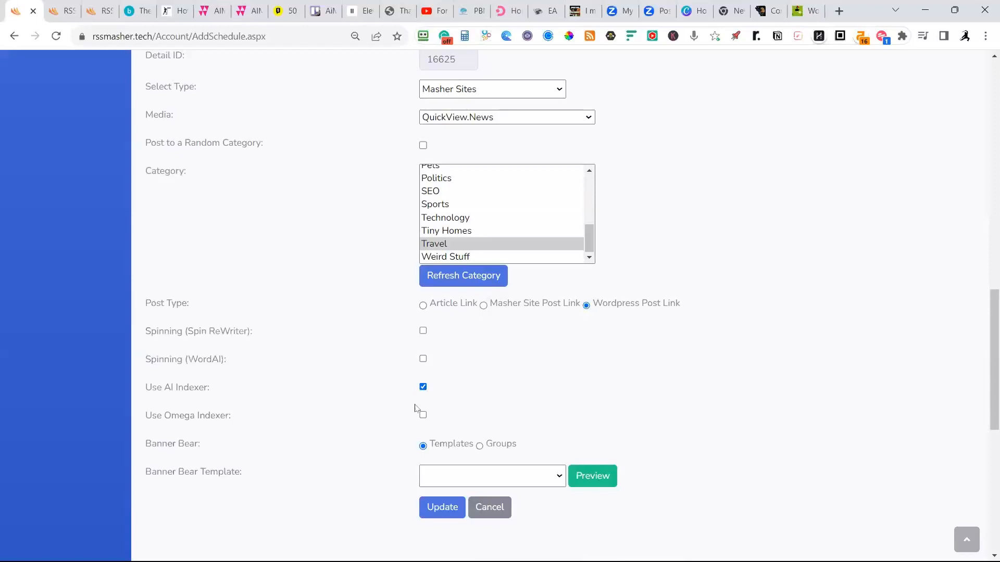
left_click(453, 510)
Set the Booster Pages destination to the Travel niche, Travel Blogs category and Wordpress Post Link post type, and save it.
scroll(693, 493, "up", 5)
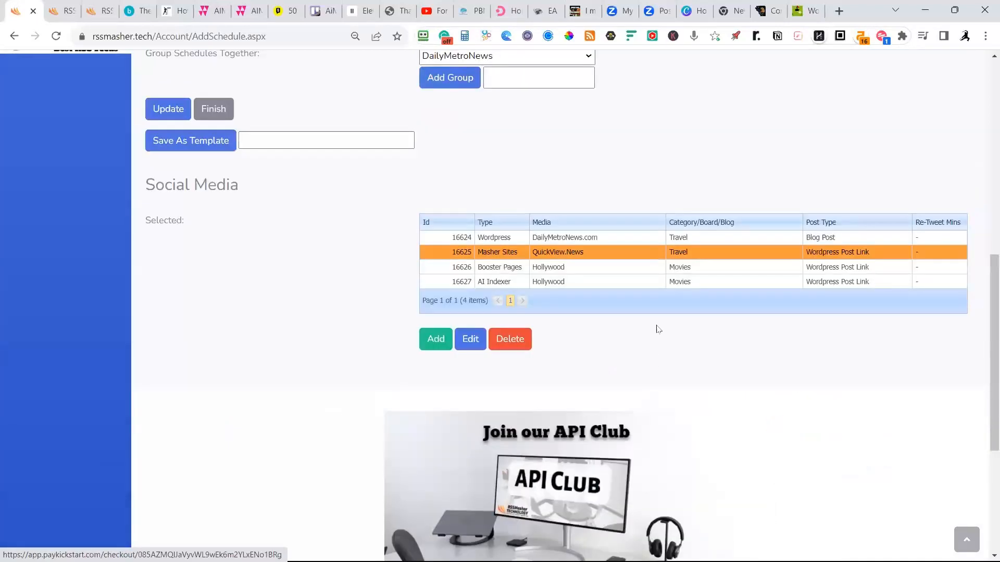
left_click(582, 266)
left_click(467, 340)
scroll(536, 384, "down", 3)
left_click(527, 314)
scroll(529, 271, "down", 3)
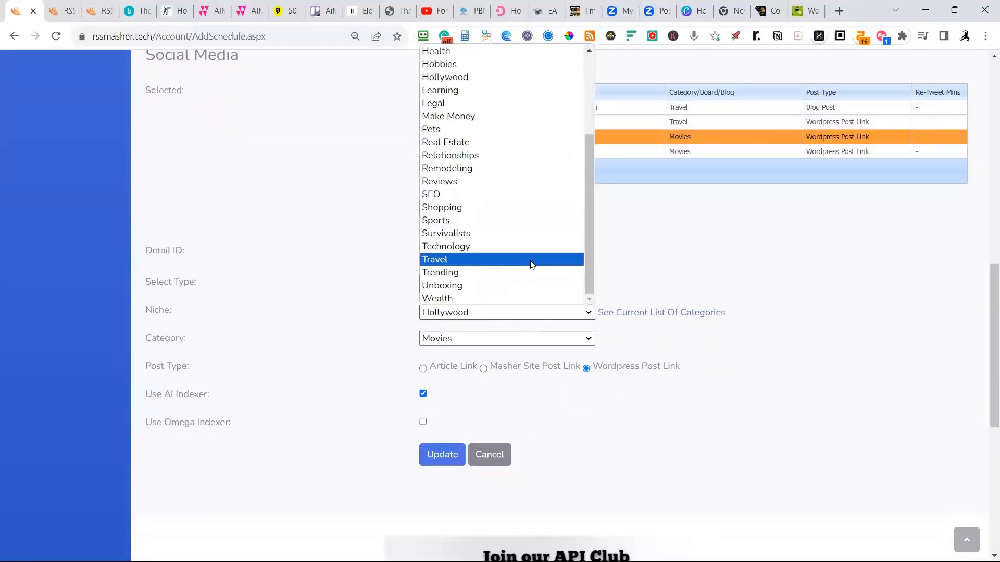
left_click(441, 259)
left_click(479, 340)
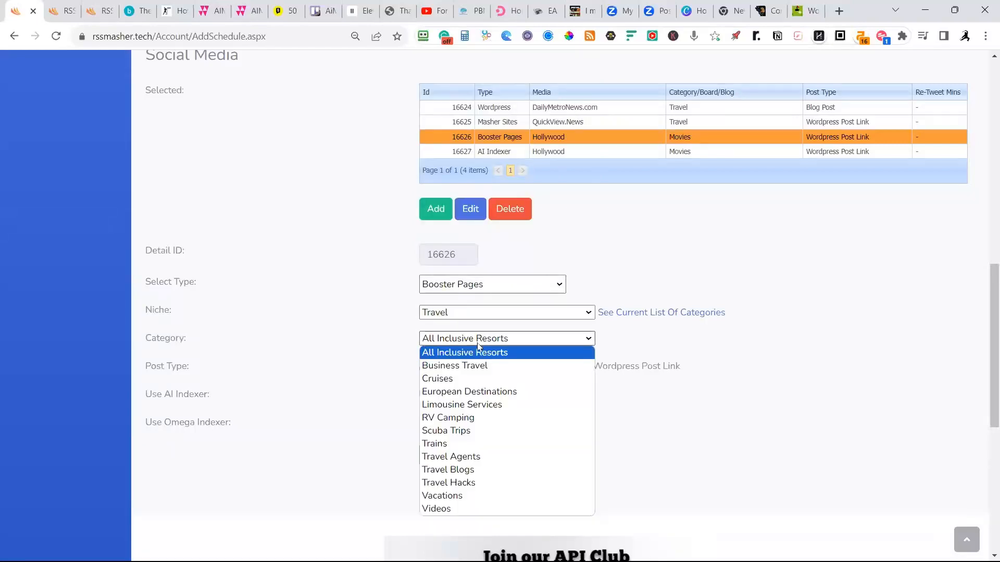
left_click(473, 470)
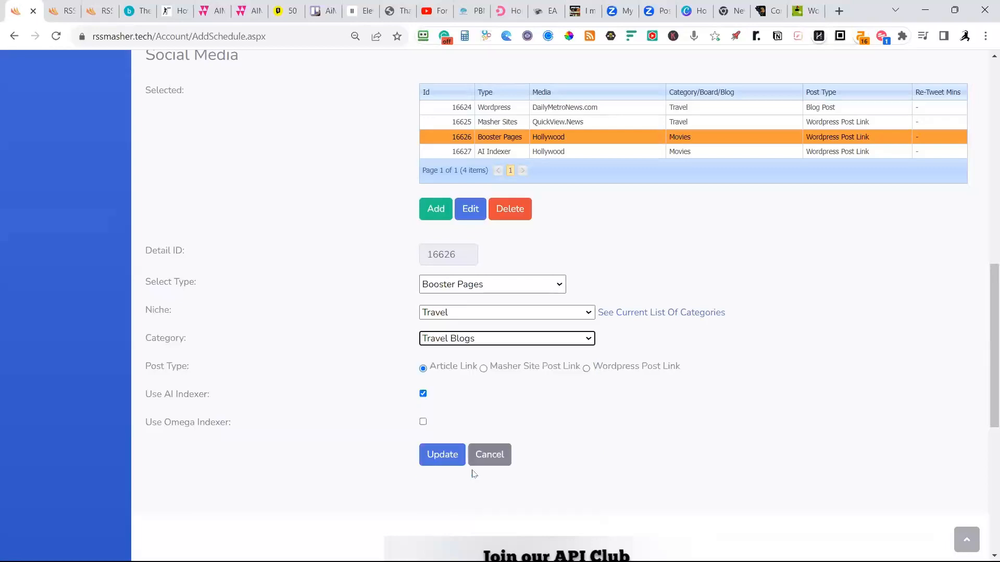
left_click(586, 369)
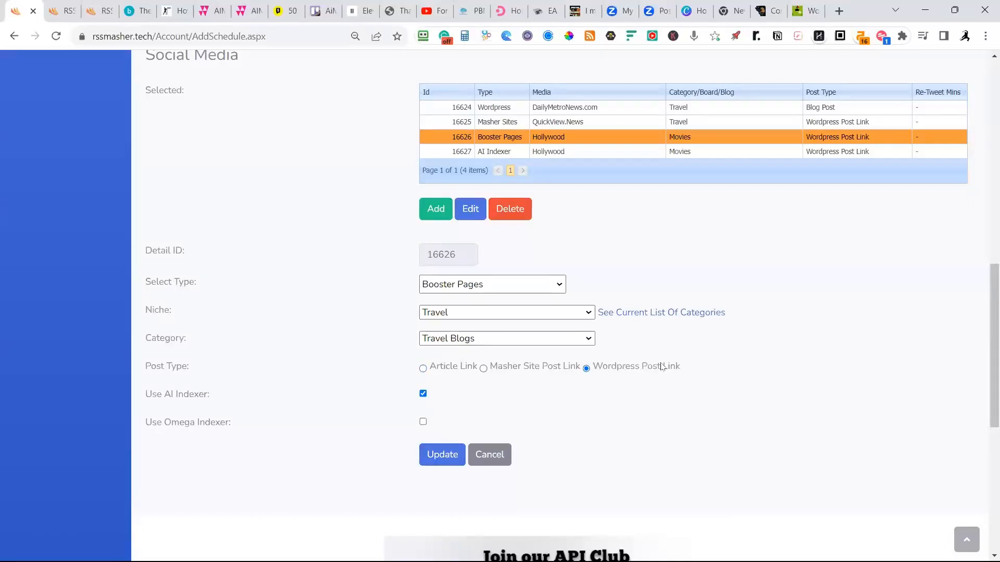
left_click(440, 460)
Set the AI Indexer destination to the Travel niche, Travel Blogs category and Wordpress Post Link post type, and save it.
left_click(567, 152)
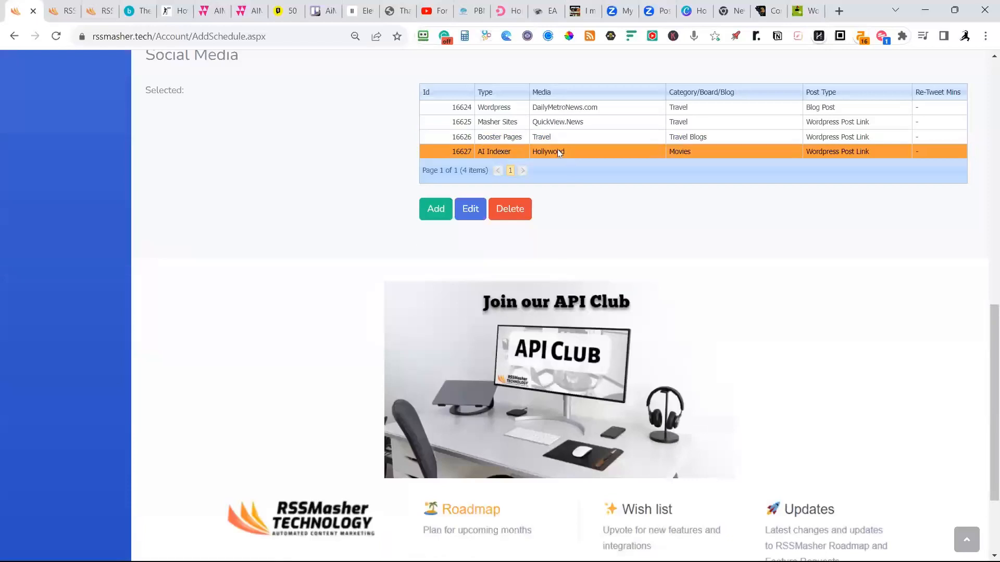
left_click(478, 212)
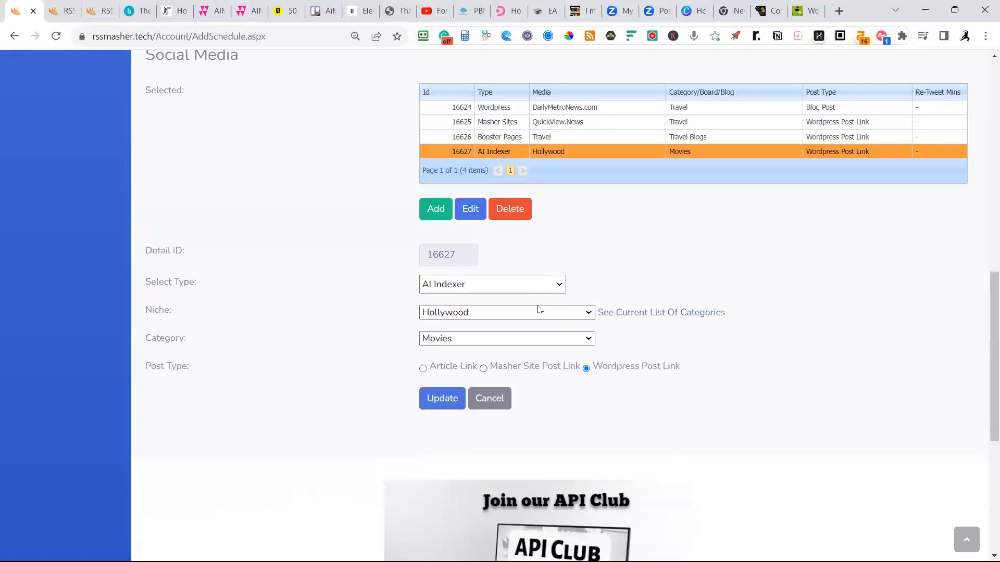
left_click(591, 319)
scroll(485, 281, "down", 3)
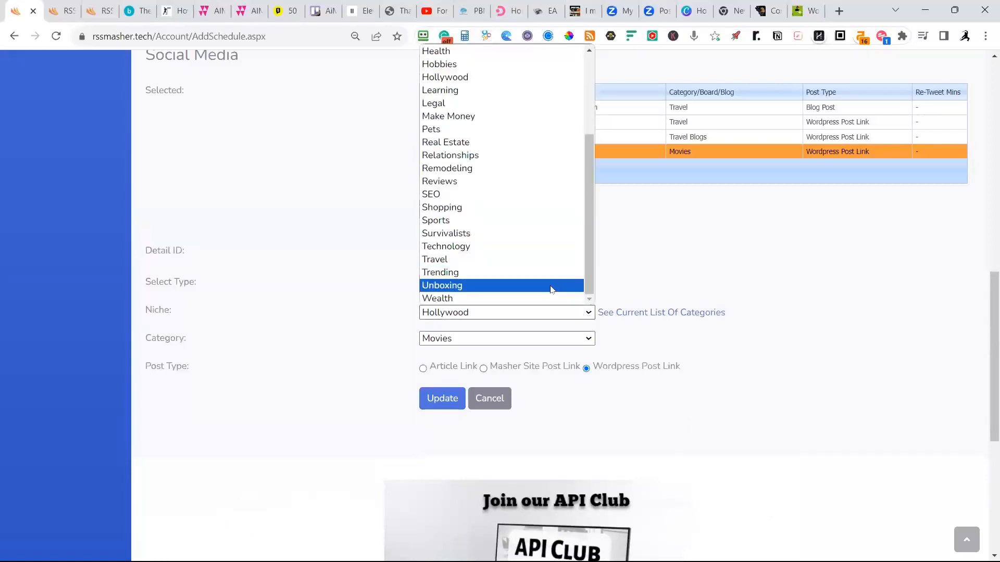
left_click(446, 260)
left_click(575, 341)
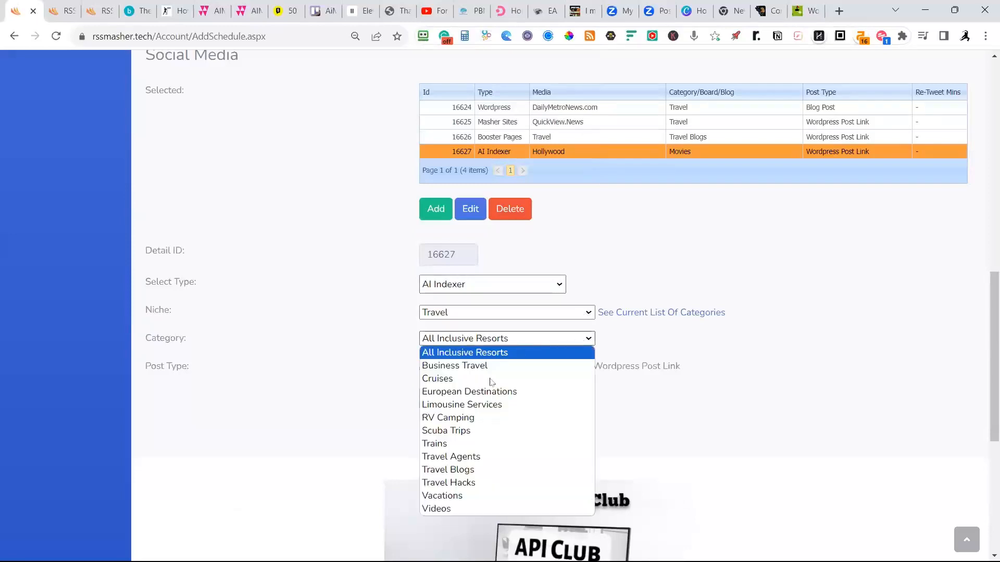
left_click(458, 470)
left_click(587, 368)
left_click(444, 401)
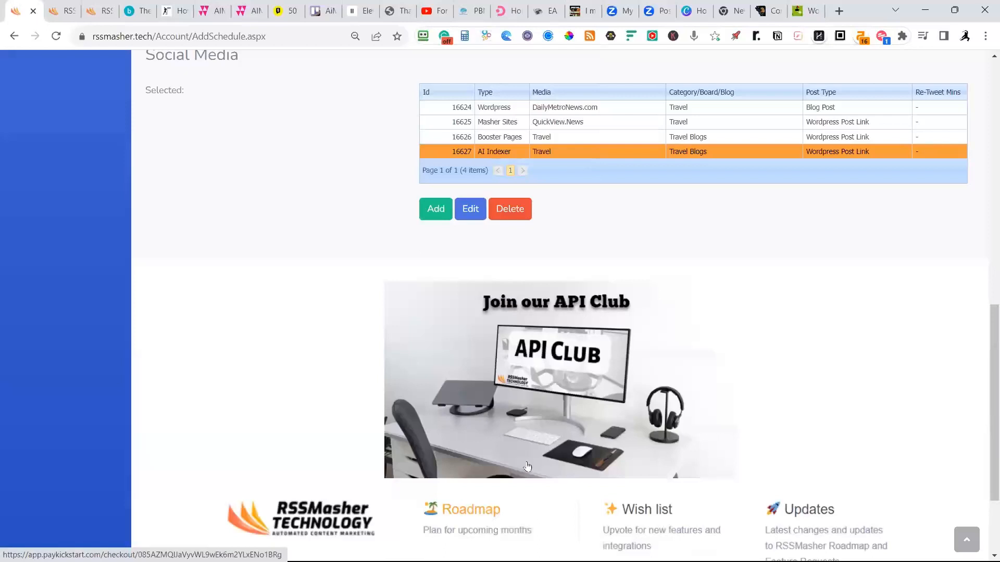
Mark the Travel schedule as active, save it and finish editing.
scroll(528, 466, "up", 5)
left_click(423, 159)
left_click(169, 241)
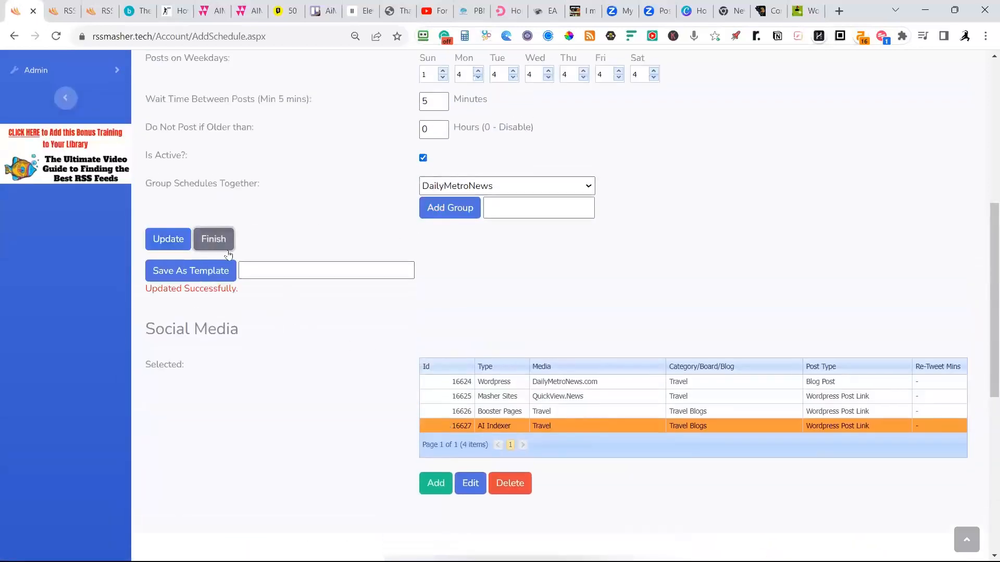
left_click(213, 239)
scroll(584, 296, "up", 7)
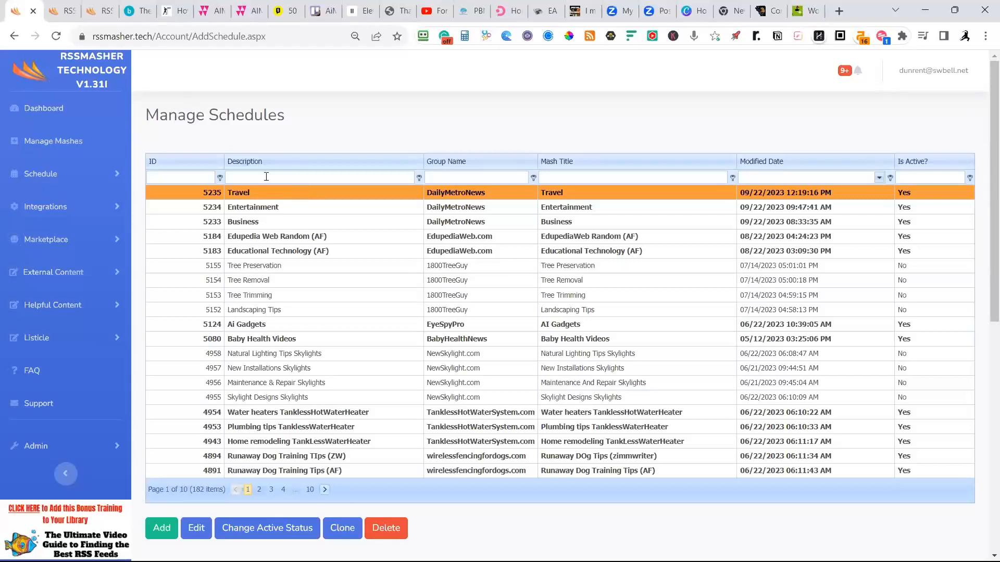
Go to the mash management page and start a new mash titled Marketing (GSheets).
left_click(57, 146)
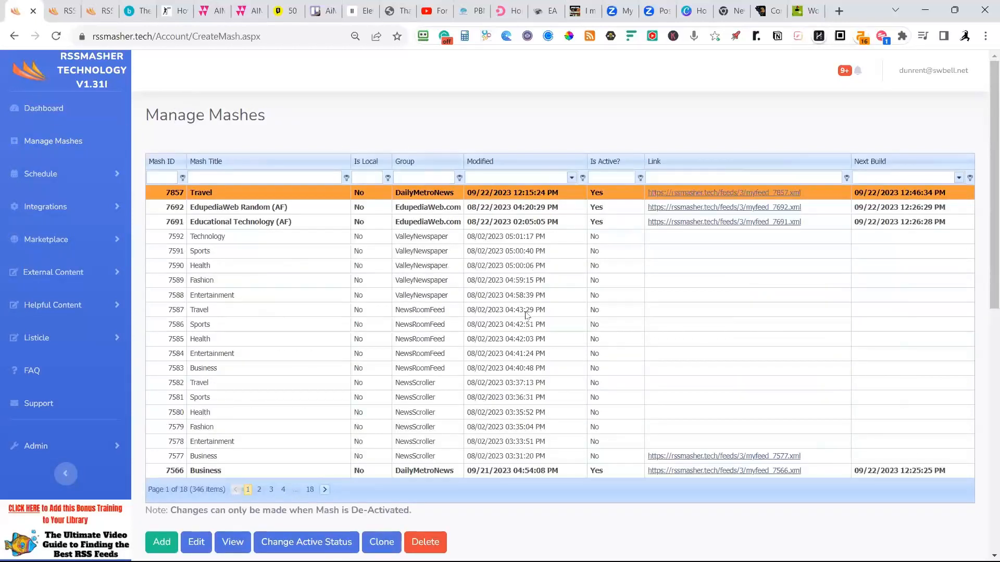
scroll(523, 327, "down", 1)
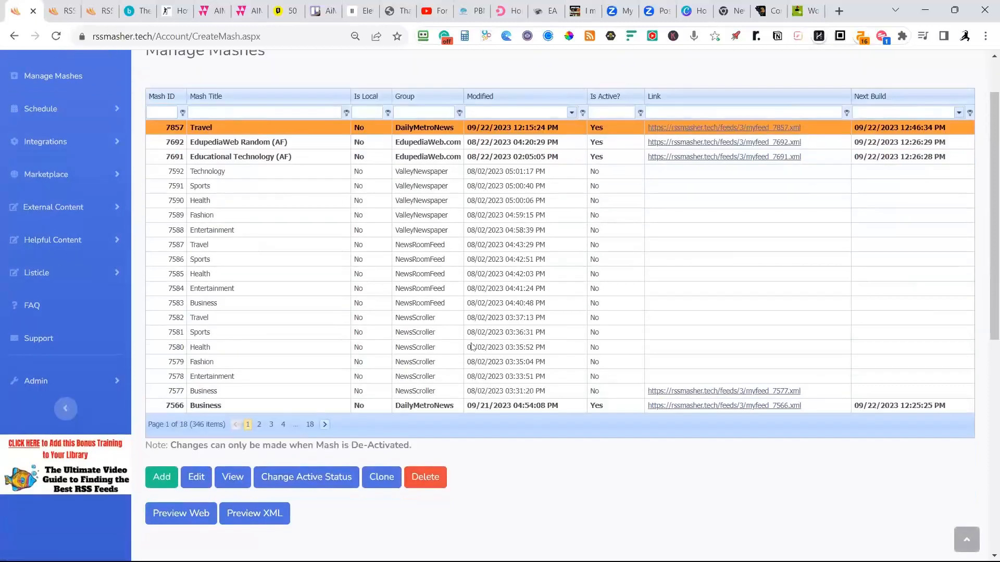
scroll(331, 277, "down", 2)
left_click(159, 348)
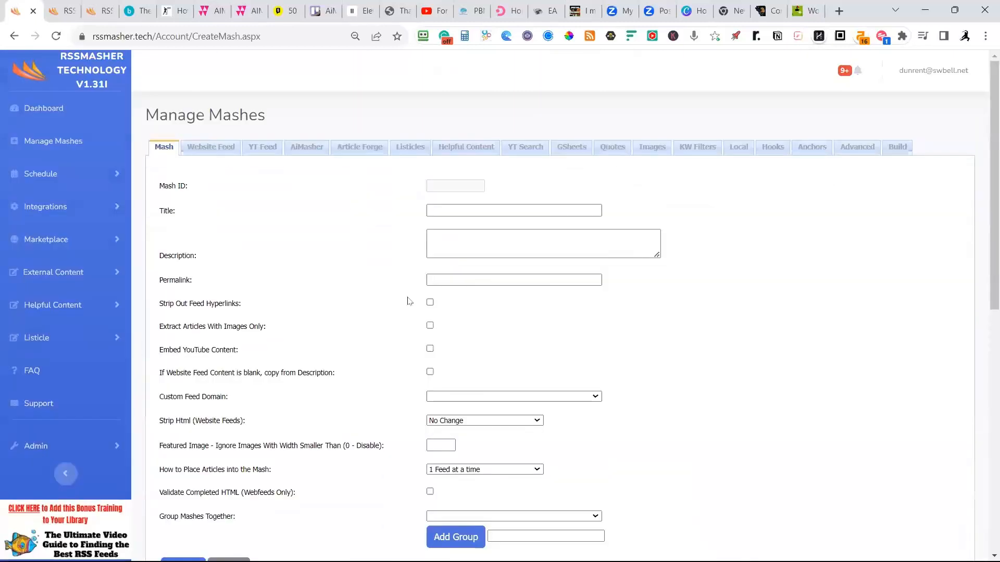
left_click(443, 212)
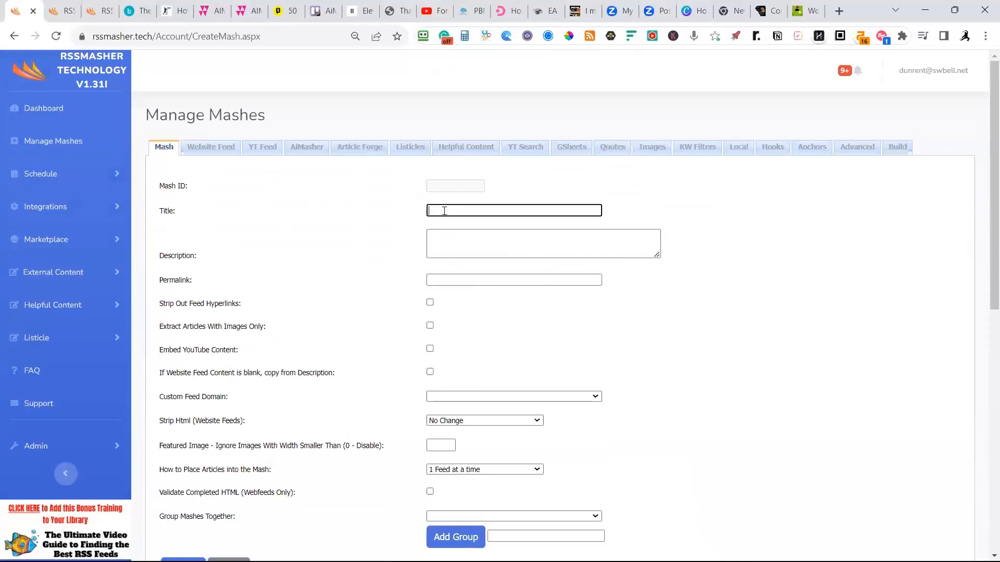
type("Marketing")
Assign the new mash to the DailyMetroNews group, save it and return to the mash list.
scroll(373, 367, "down", 3)
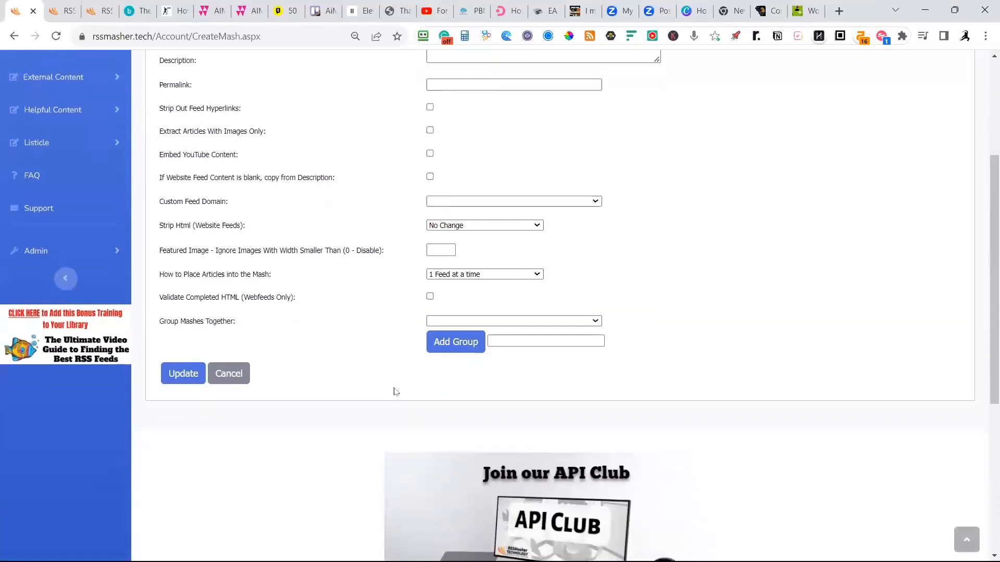
left_click(542, 321)
scroll(483, 411, "down", 3)
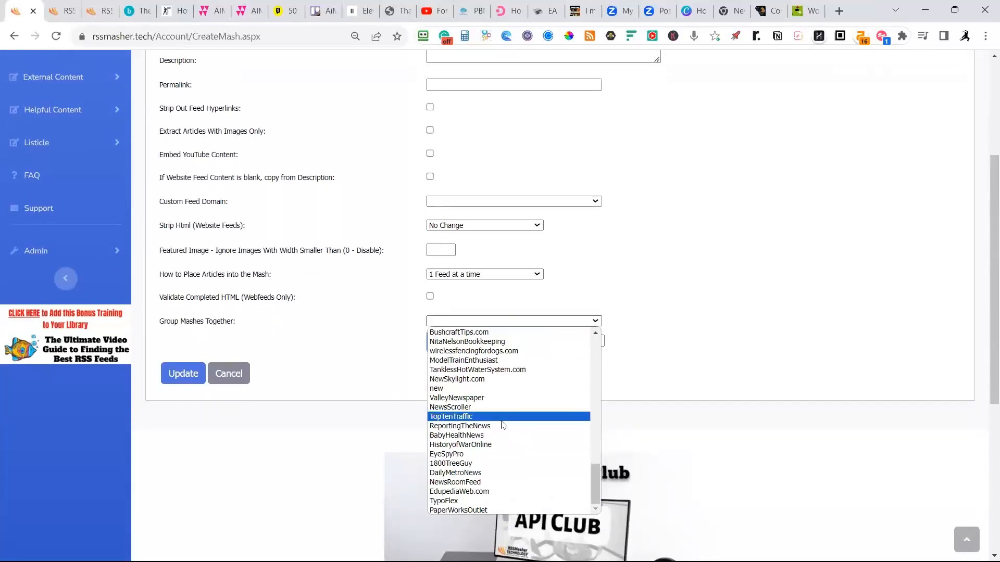
left_click(472, 476)
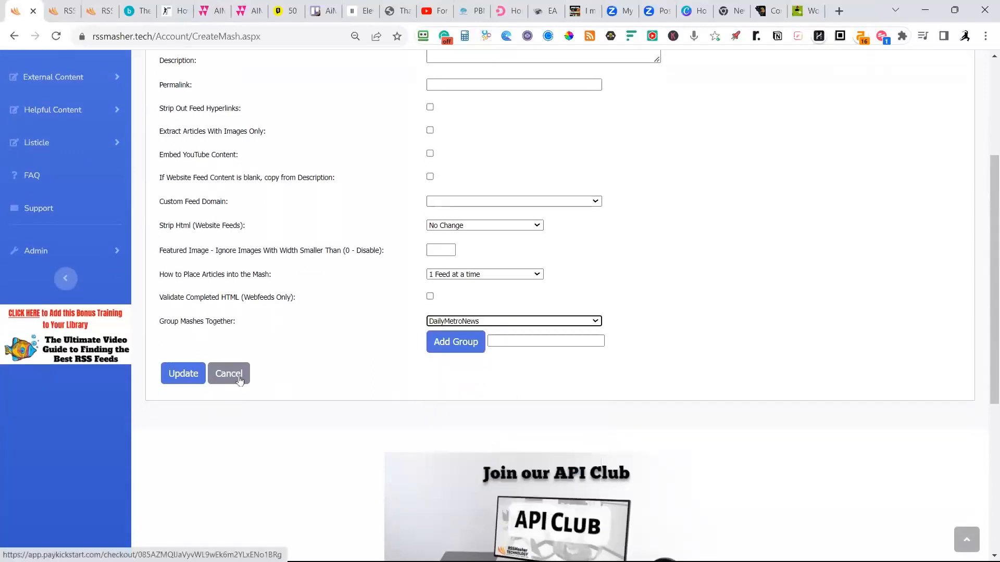
left_click(182, 383)
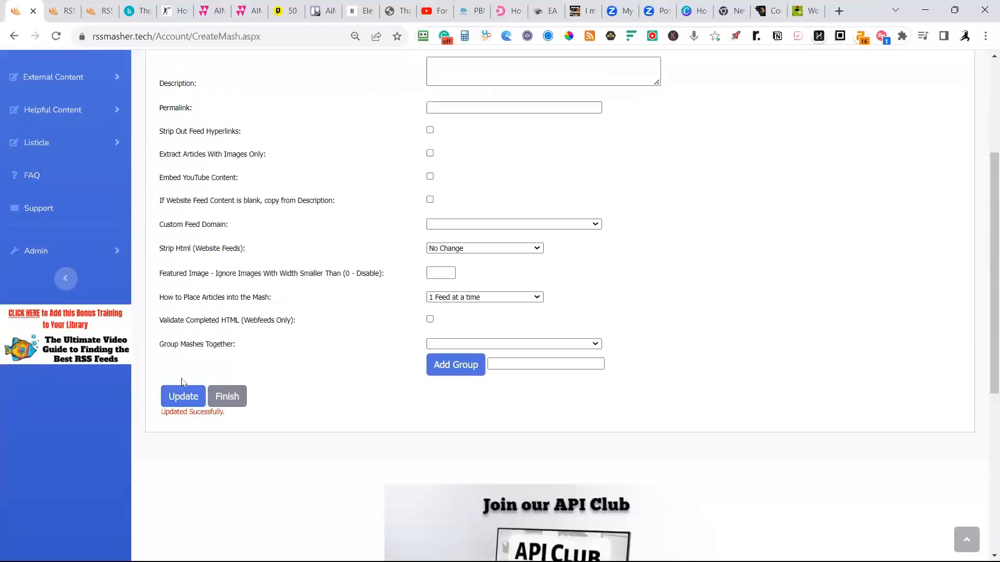
scroll(328, 356, "up", 3)
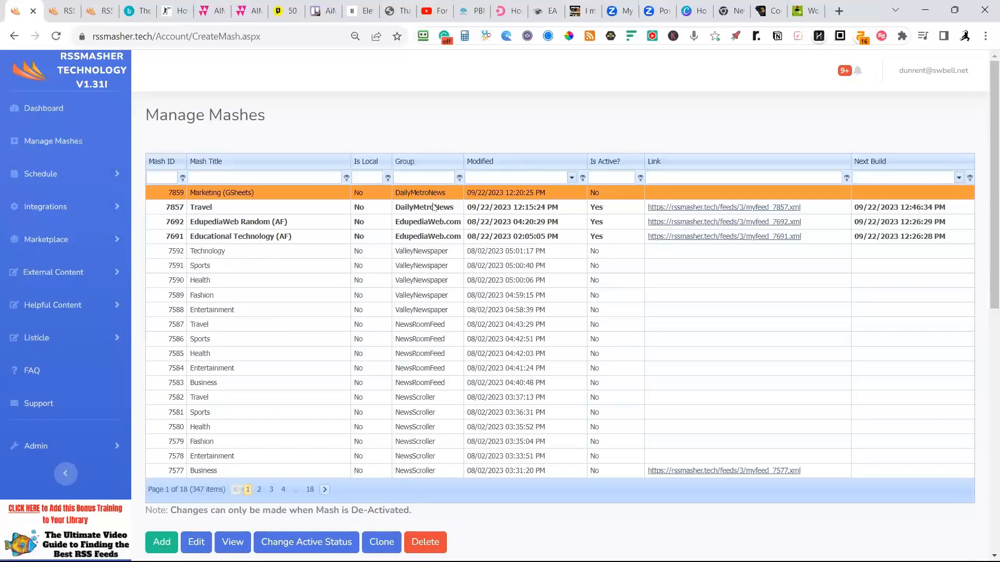
Filter the mash list by the group text "daily" and select the DailyMetroNews Business mash.
scroll(428, 268, "down", 2)
scroll(426, 121, "up", 2)
left_click(407, 176)
type("daily")
left_click(213, 225)
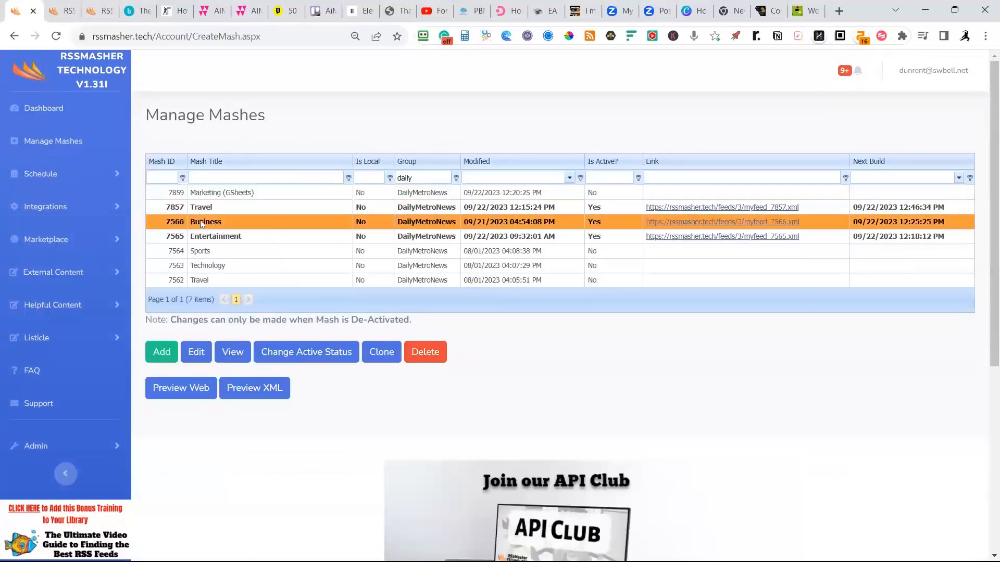
Open the selected Business mash for editing, check its website feeds and go to its Google Sheets sources.
left_click(188, 352)
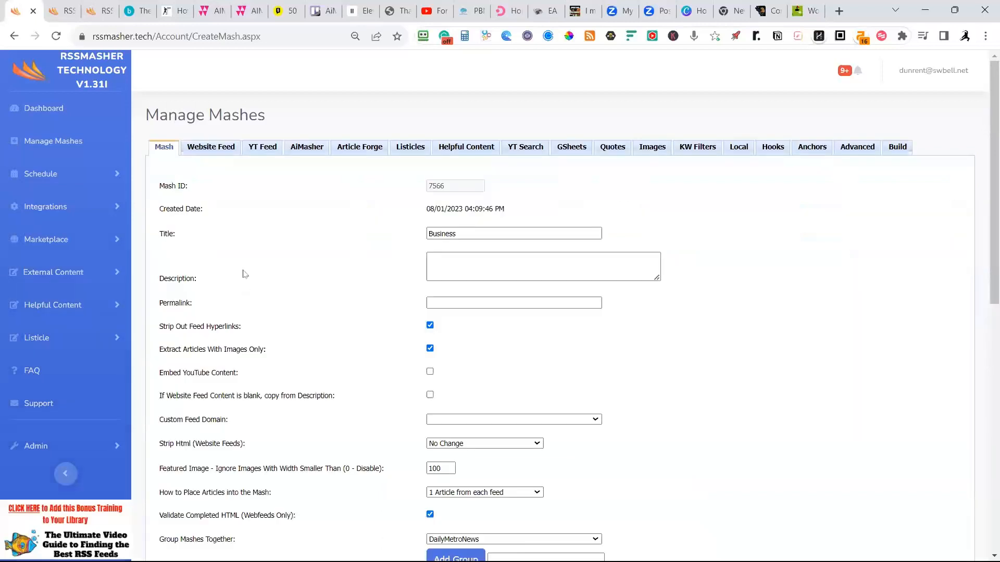
left_click(209, 148)
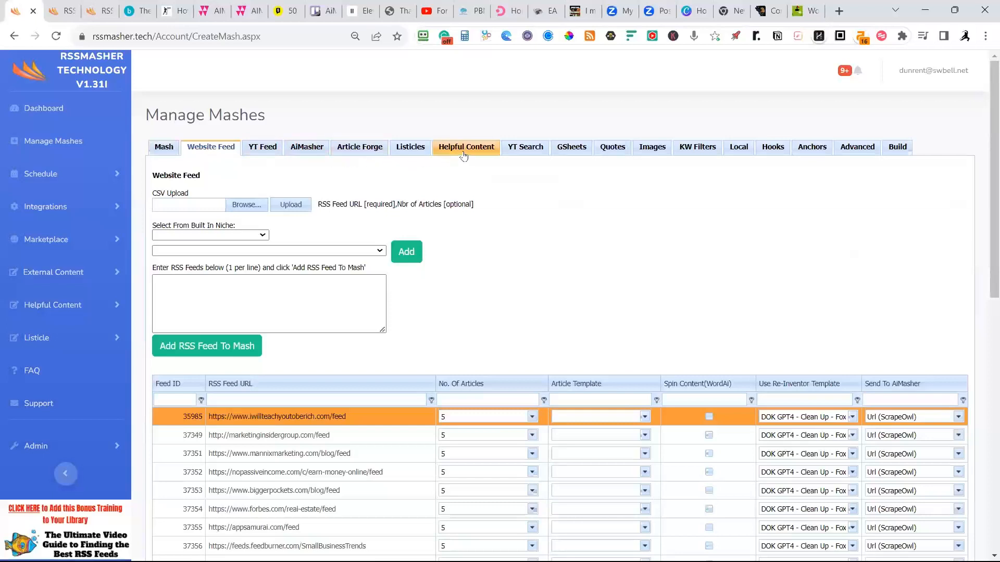
left_click(564, 150)
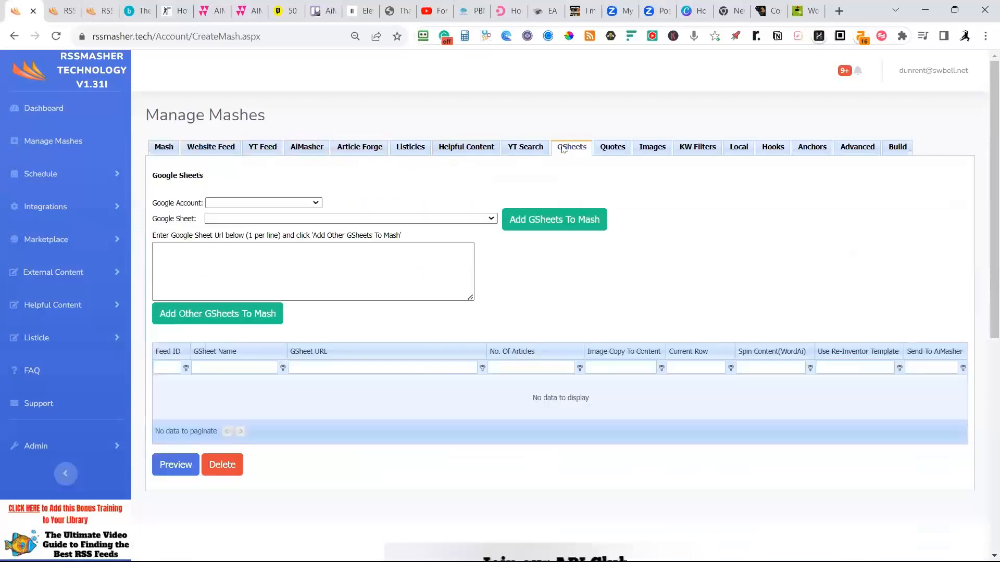
Choose the LaunchNinjasInc Google account and add its SEO Ideas sheet to the Business mash.
left_click(315, 203)
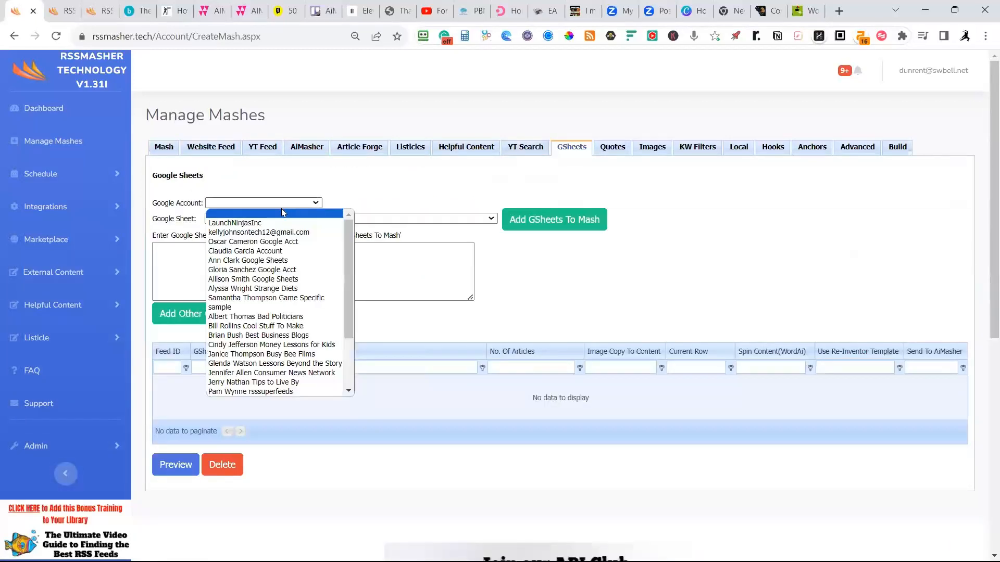
left_click(285, 223)
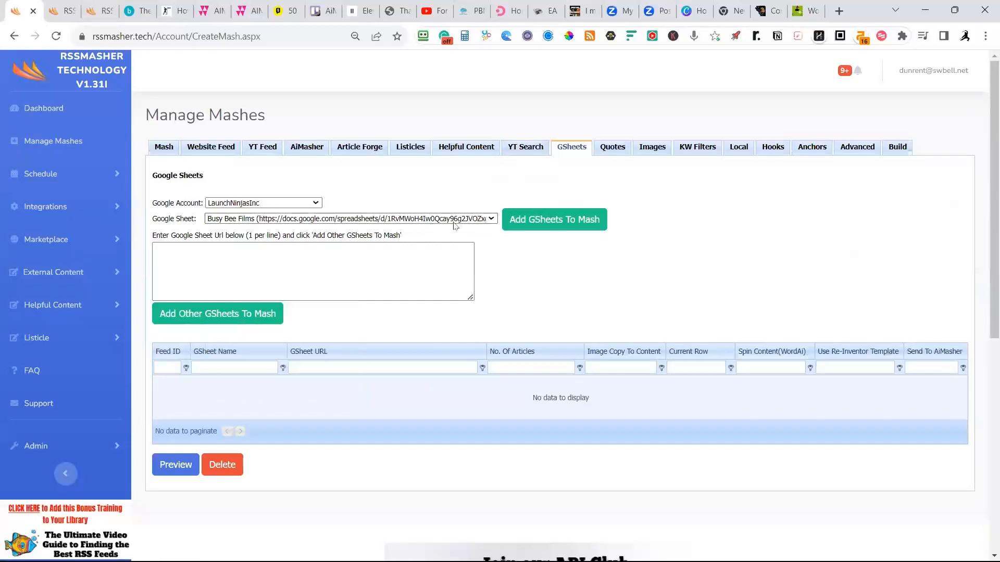
left_click(491, 221)
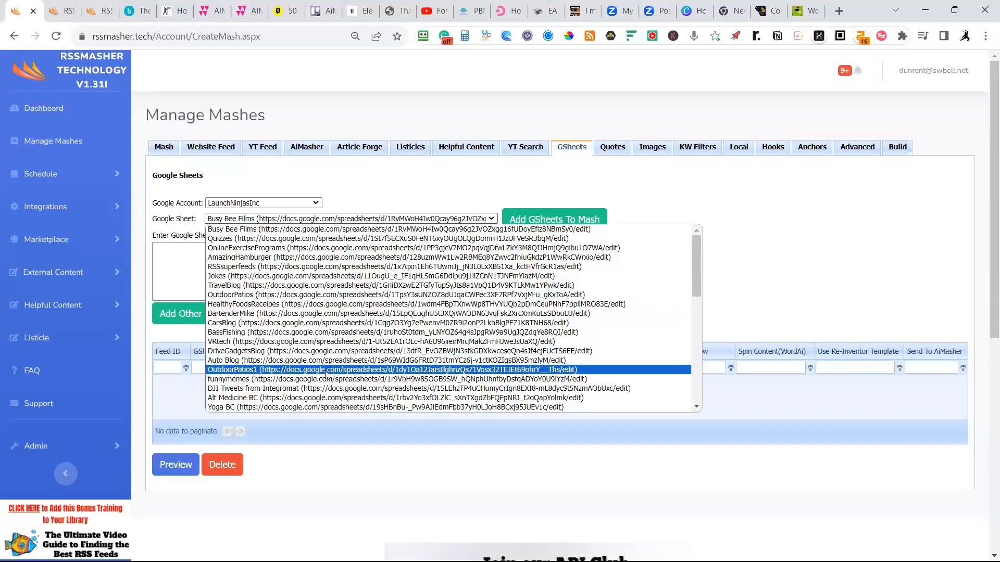
scroll(331, 378, "down", 5)
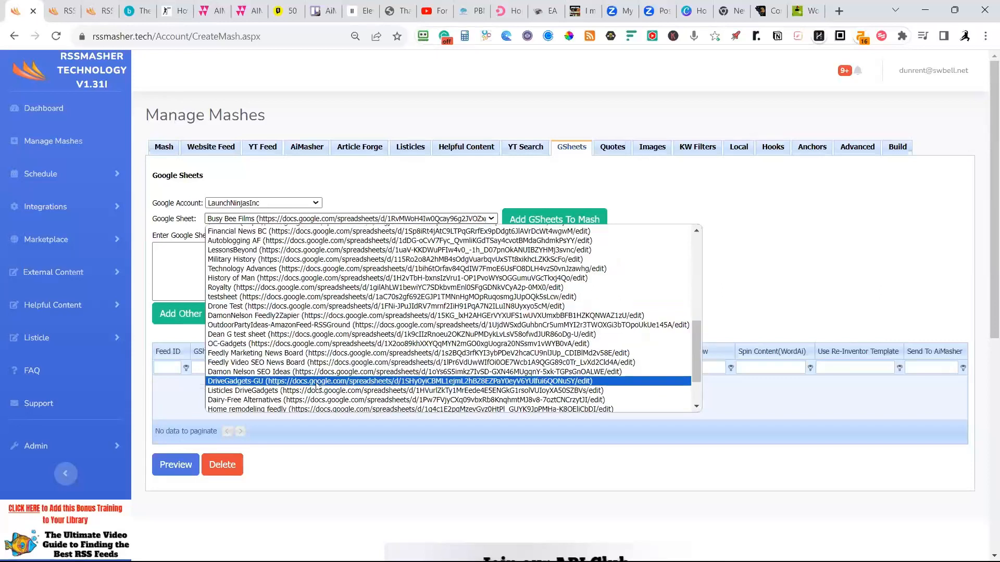
left_click(262, 372)
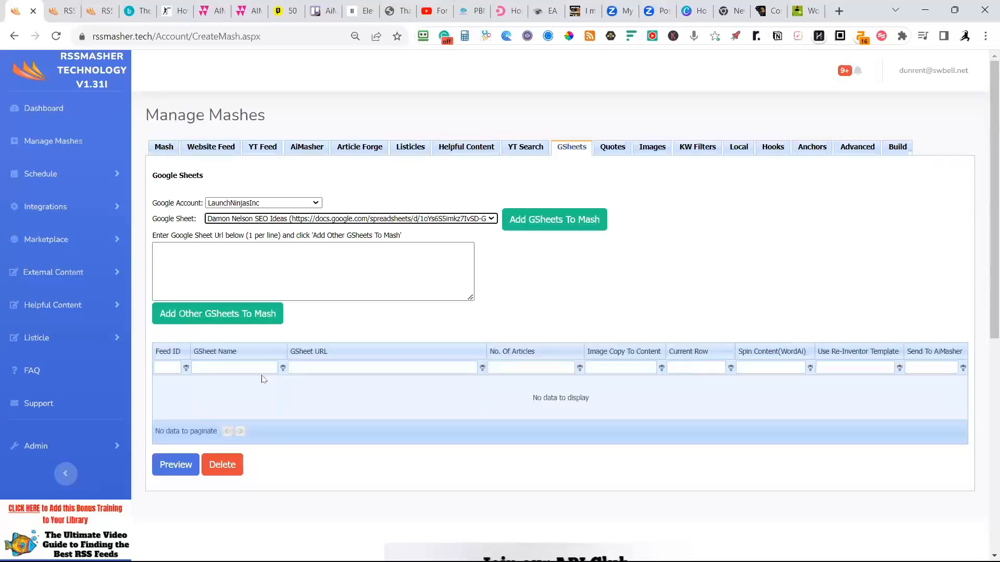
left_click(536, 222)
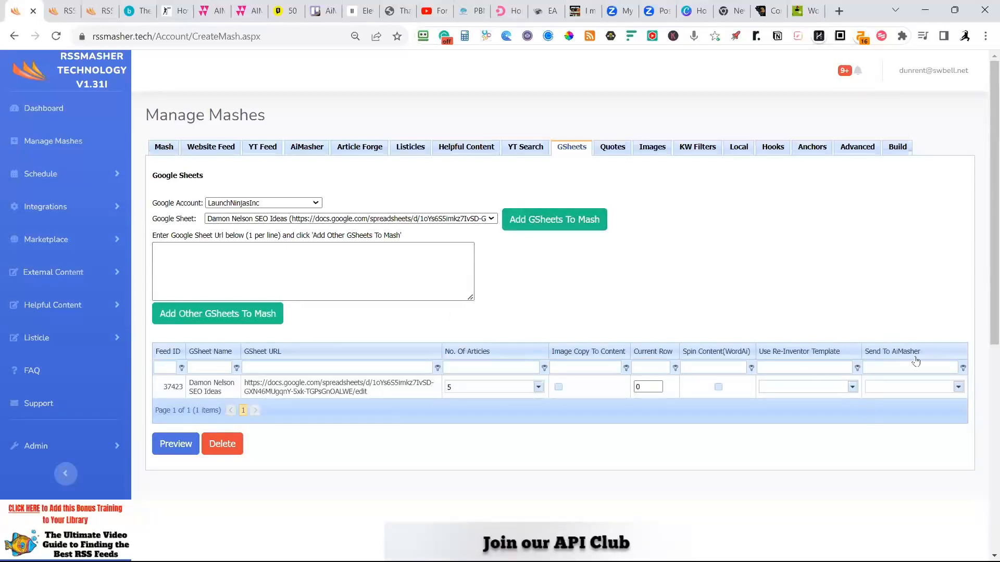
Open the Send To AiMasher choices for the SEO Ideas sheet.
left_click(958, 387)
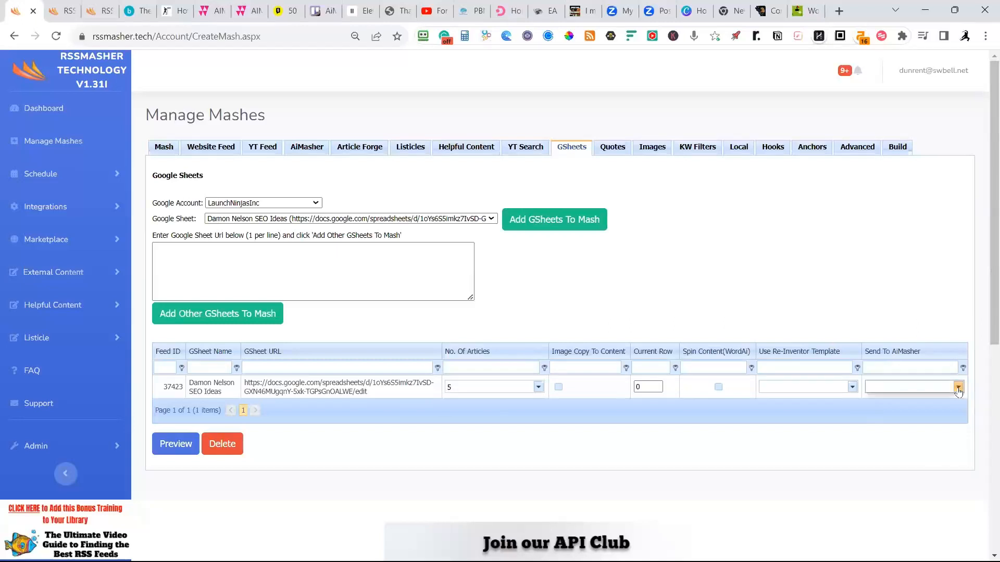
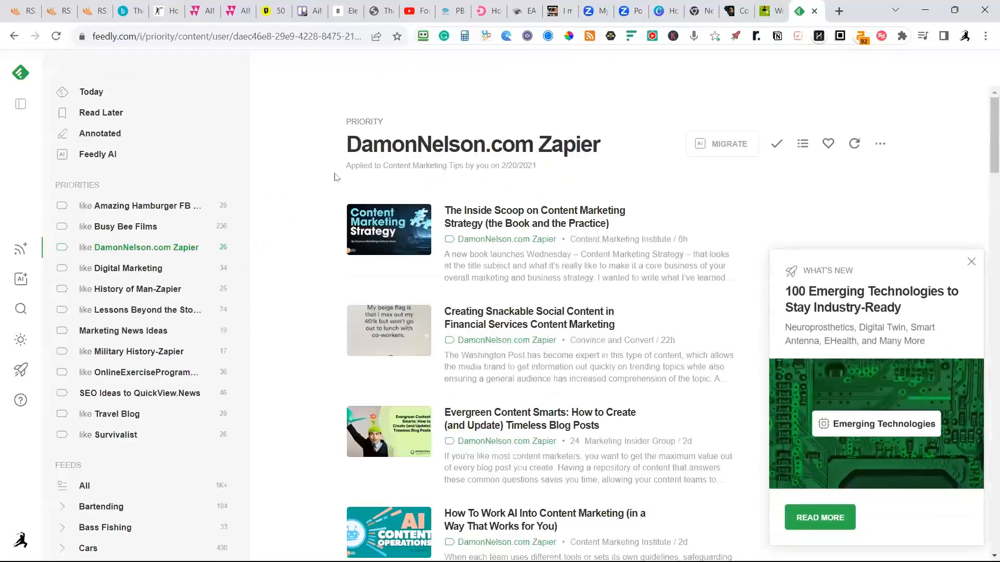
Show the Digital Marketing priority articles in Feedly, dismiss the What's New notice and look through the list.
left_click(126, 269)
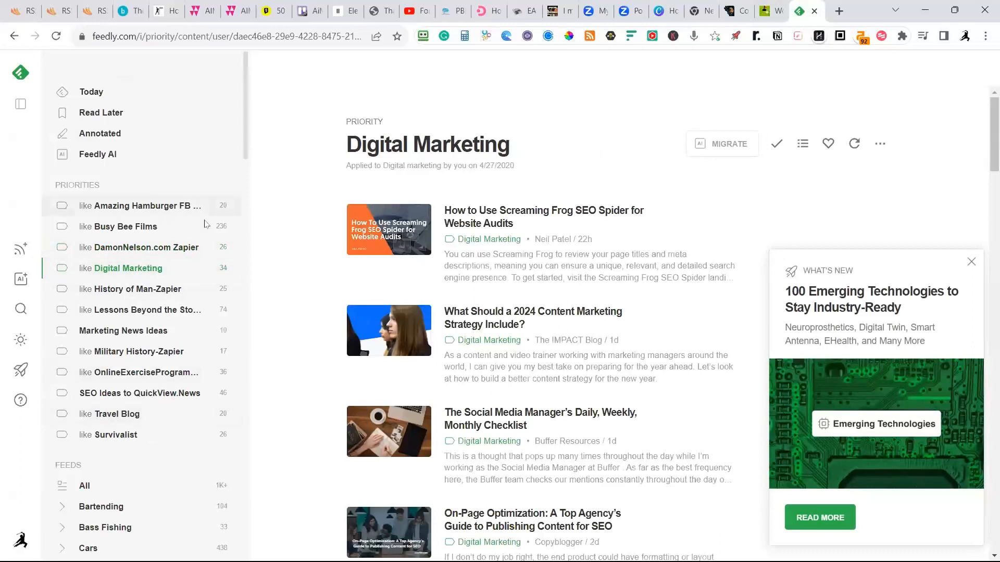
left_click(971, 262)
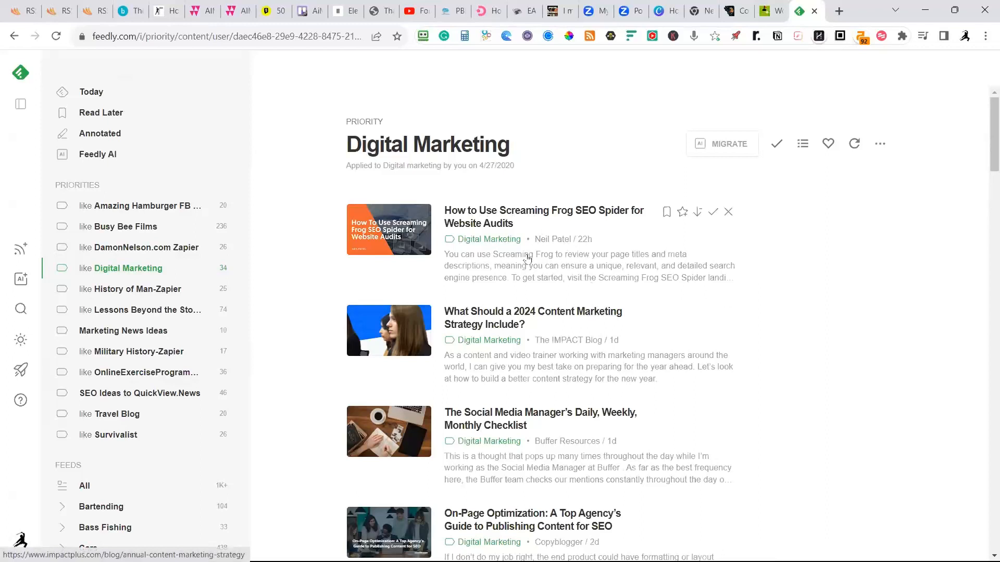
scroll(547, 416, "down", 1)
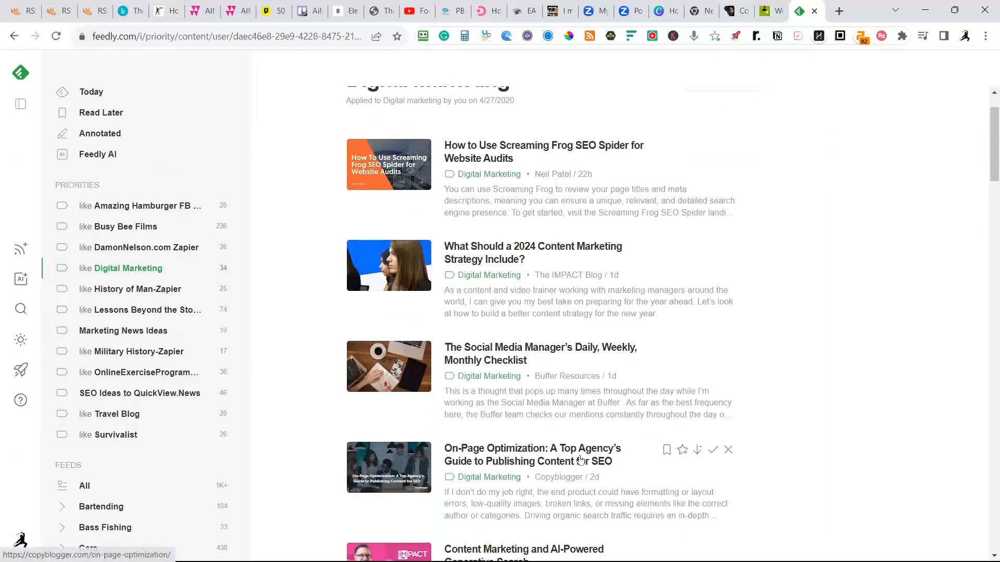
scroll(582, 458, "down", 2)
scroll(583, 457, "down", 3)
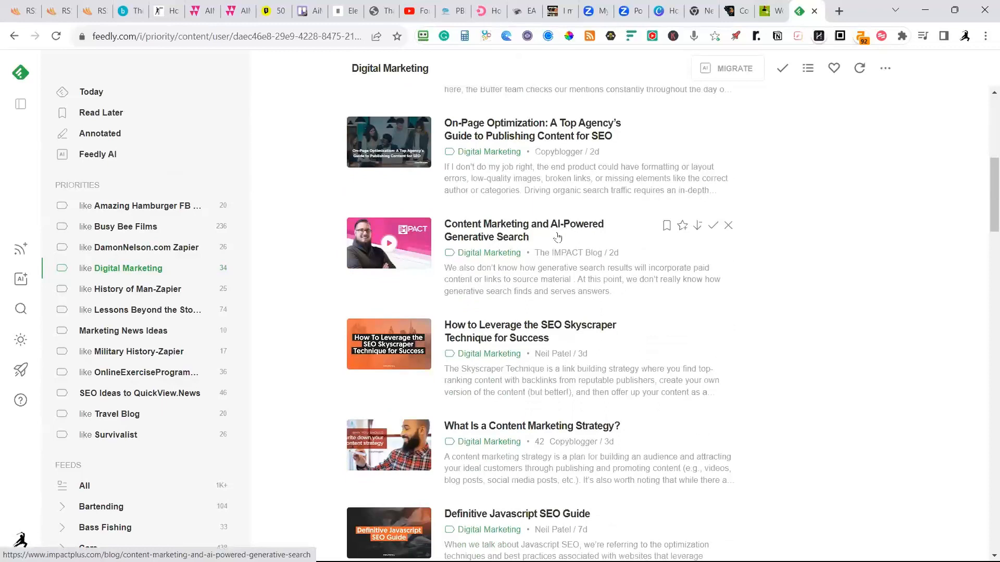
Save the article "Content Marketing and AI-Powered Generative Search" to the SEO Ideas board only, without keeping it on the Digital Marketing board.
left_click(682, 226)
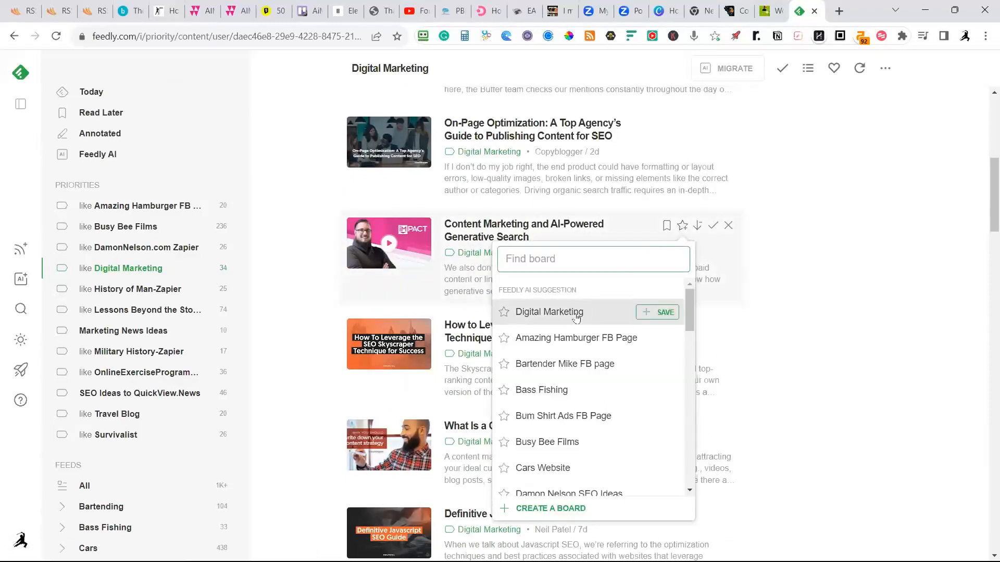
left_click(649, 312)
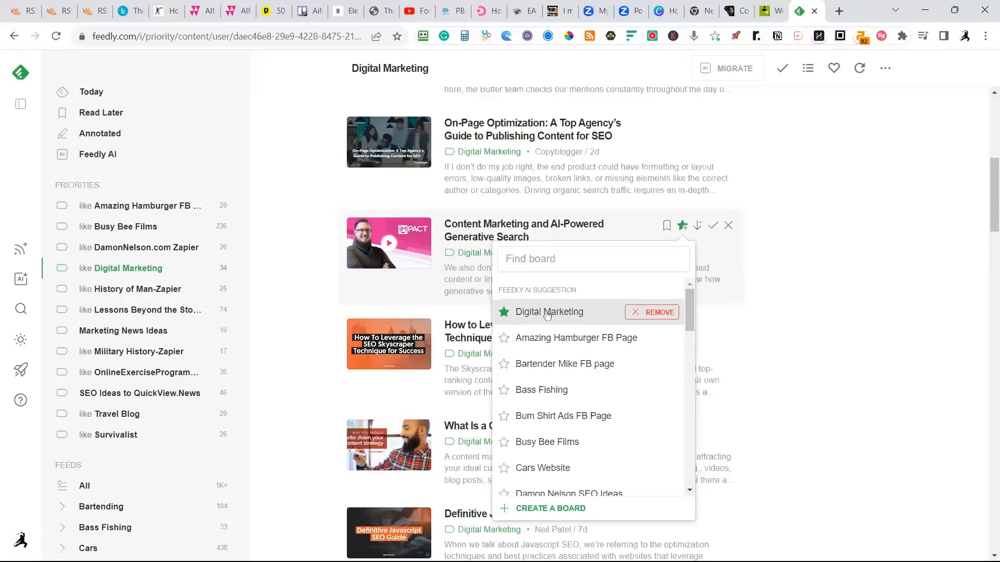
scroll(552, 320, "down", 1)
left_click(508, 435)
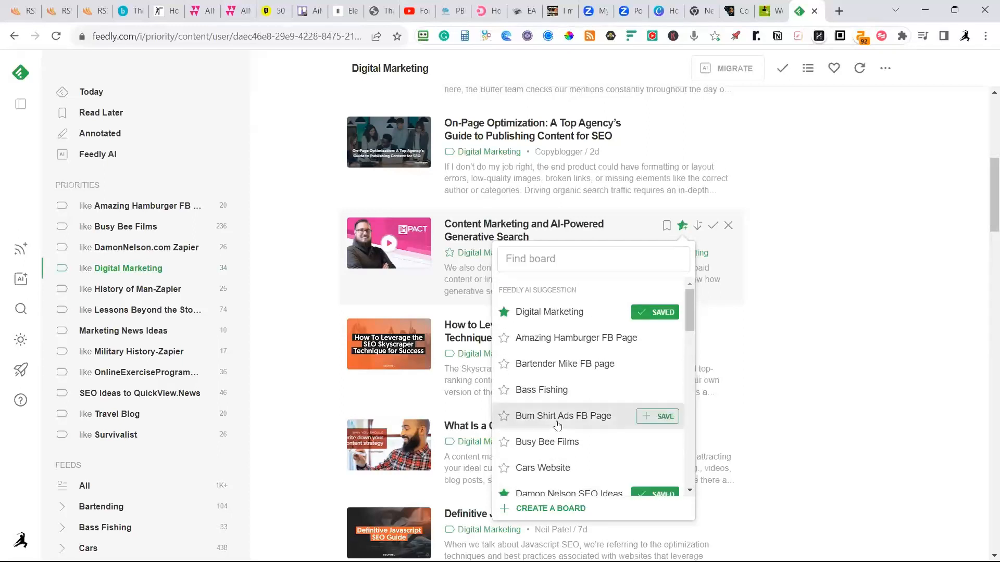
left_click(530, 324)
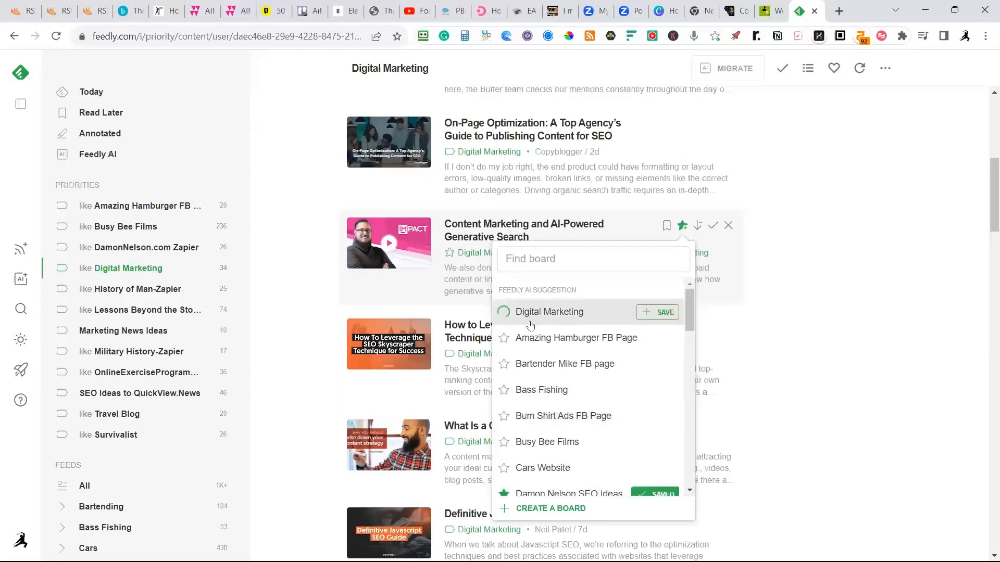
scroll(556, 367, "down", 2)
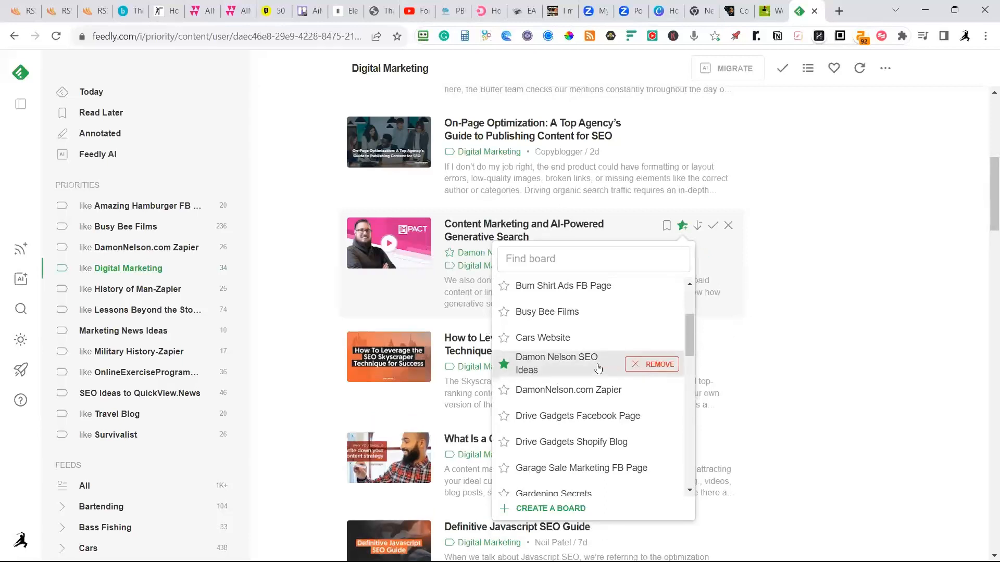
left_click(821, 299)
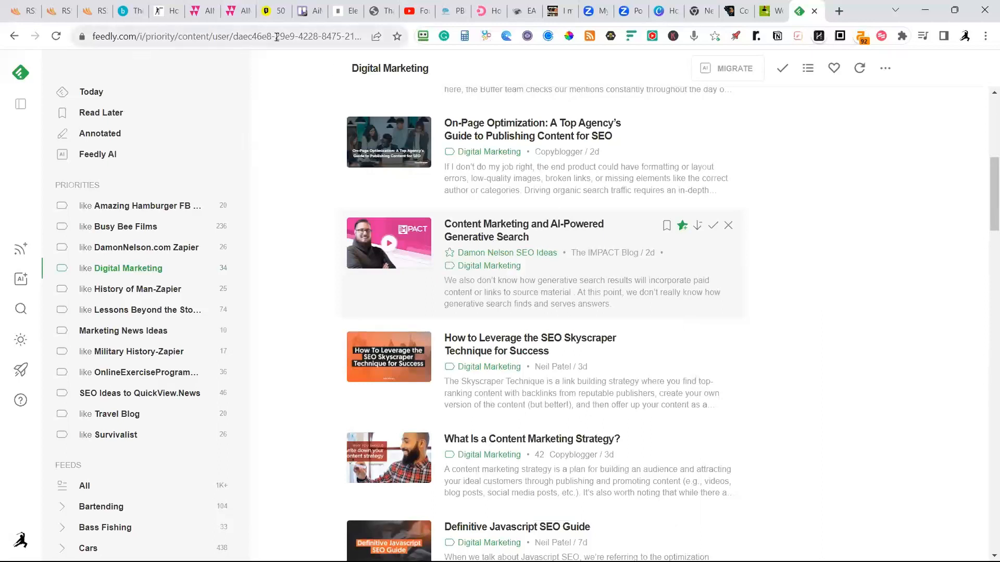
Switch to the DailyMetroNews website and view its Business category page.
left_click(485, 11)
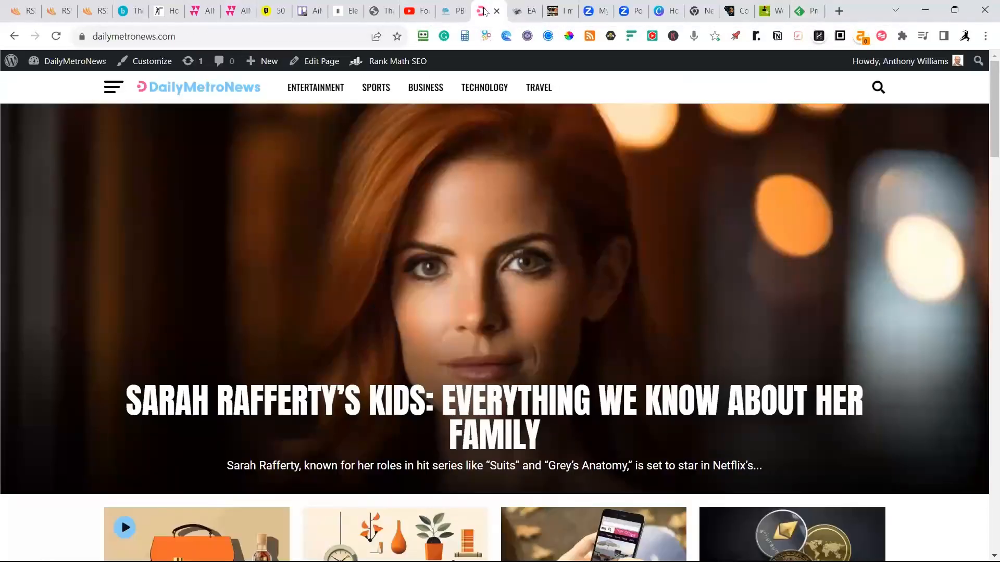
mouse_move(427, 92)
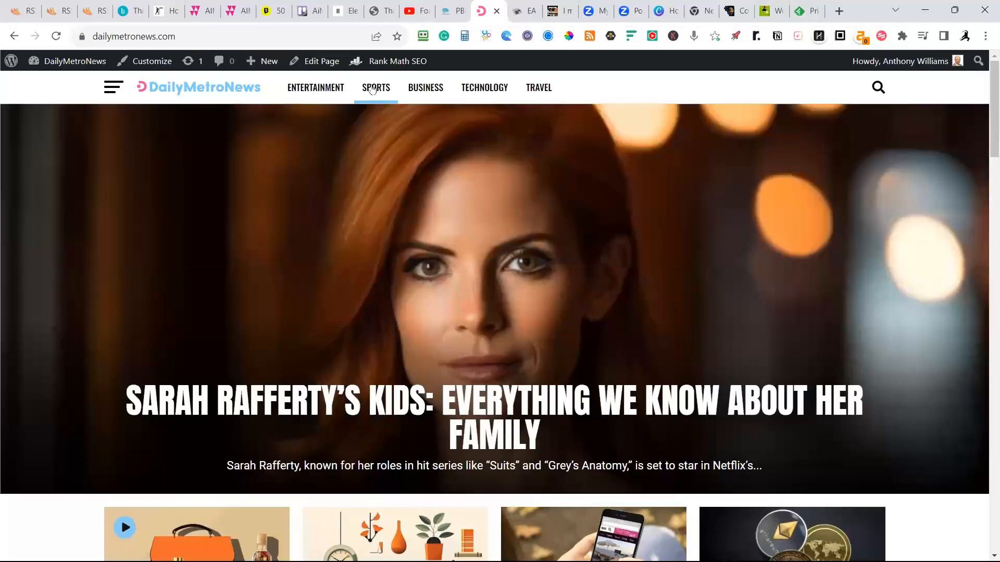
left_click(414, 89)
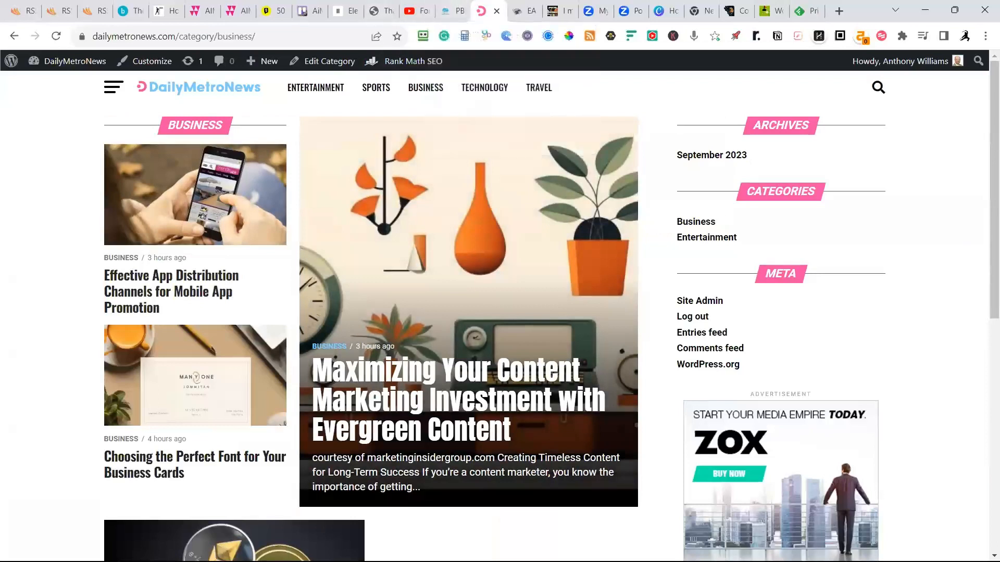
Return to Feedly and save "How to Optimize Your Products & Services for Social Media Search" to the SEO Ideas board.
left_click(802, 17)
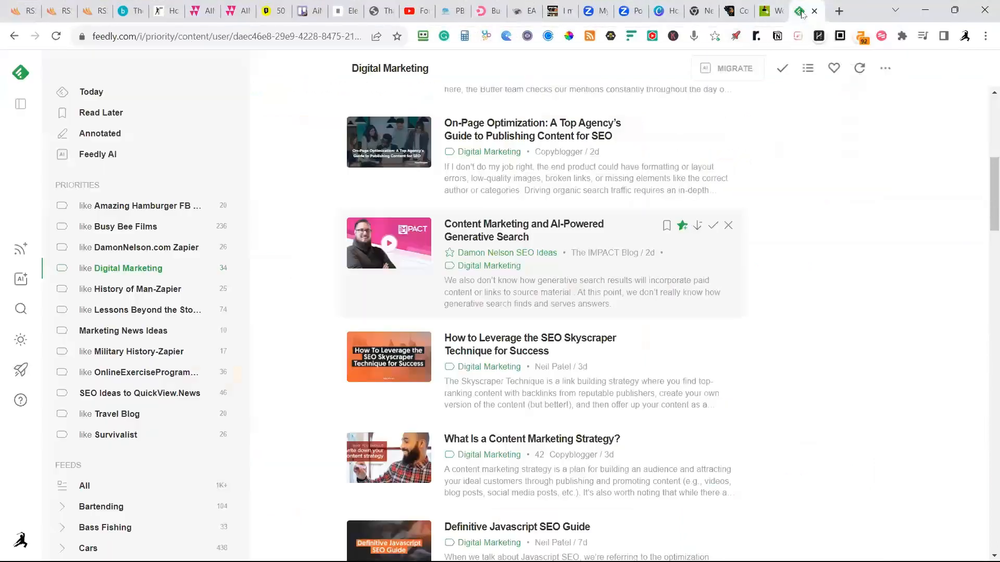
scroll(817, 237, "down", 3)
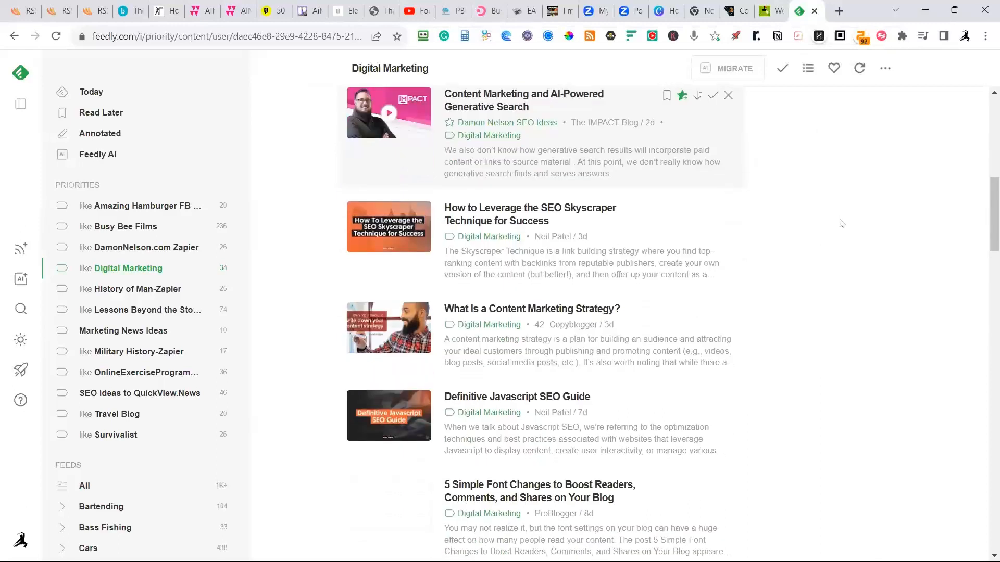
scroll(839, 221, "down", 2)
scroll(534, 285, "down", 5)
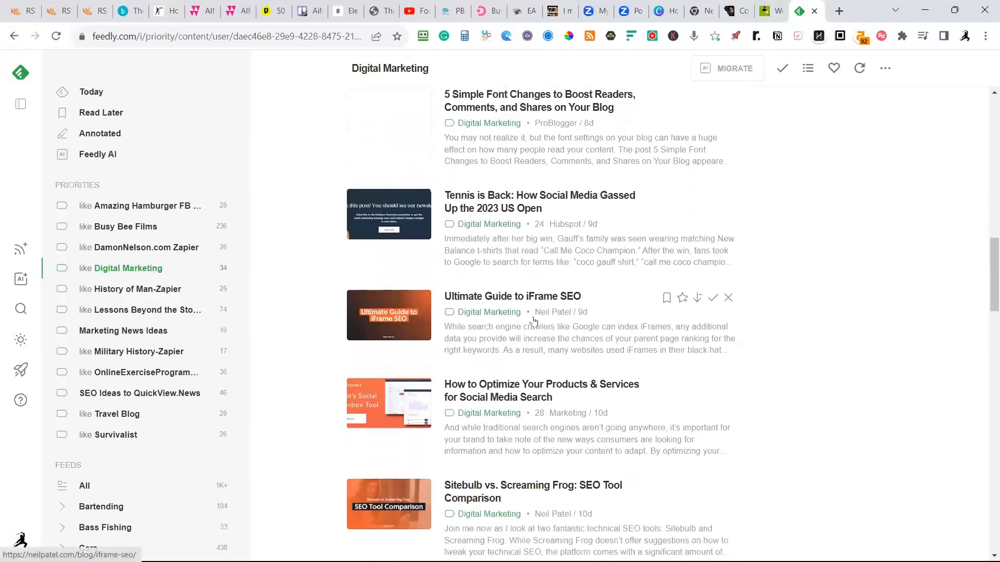
scroll(539, 325, "down", 1)
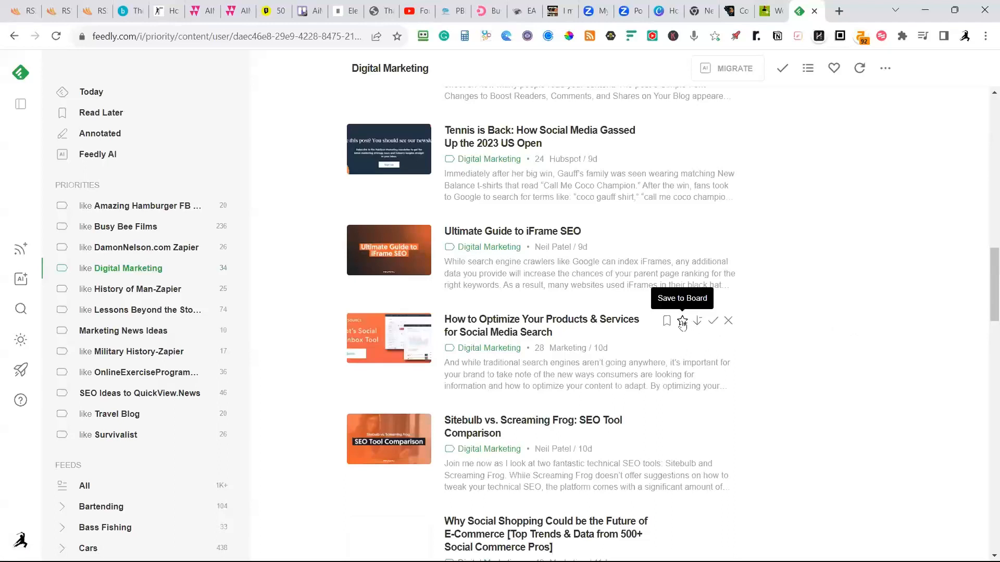
left_click(682, 321)
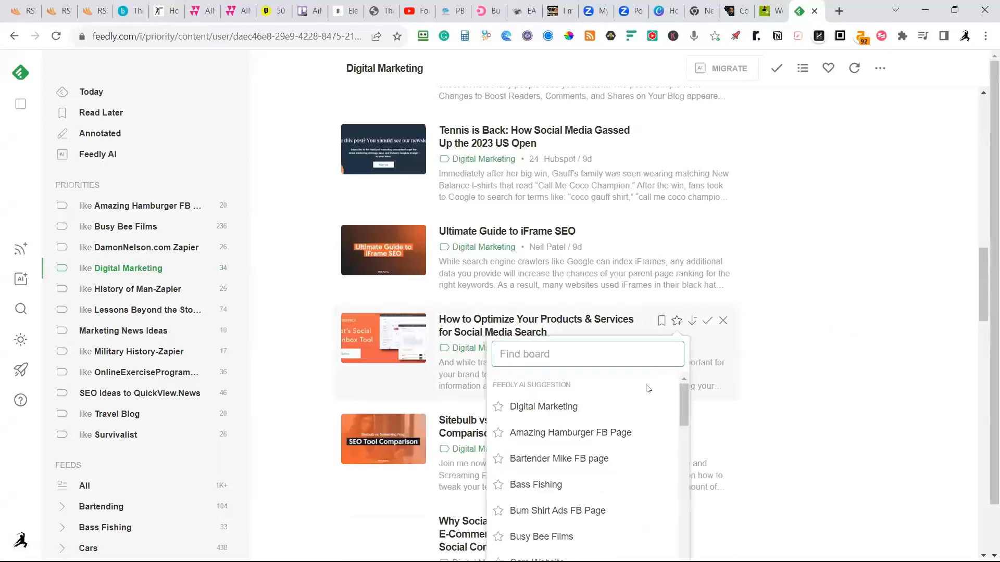
scroll(644, 404, "down", 2)
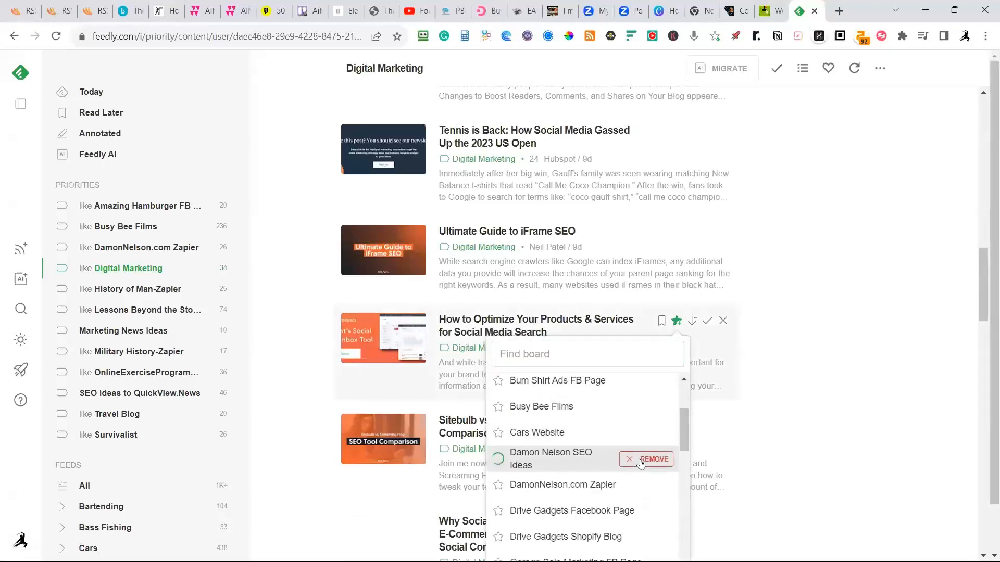
left_click(651, 459)
left_click(906, 318)
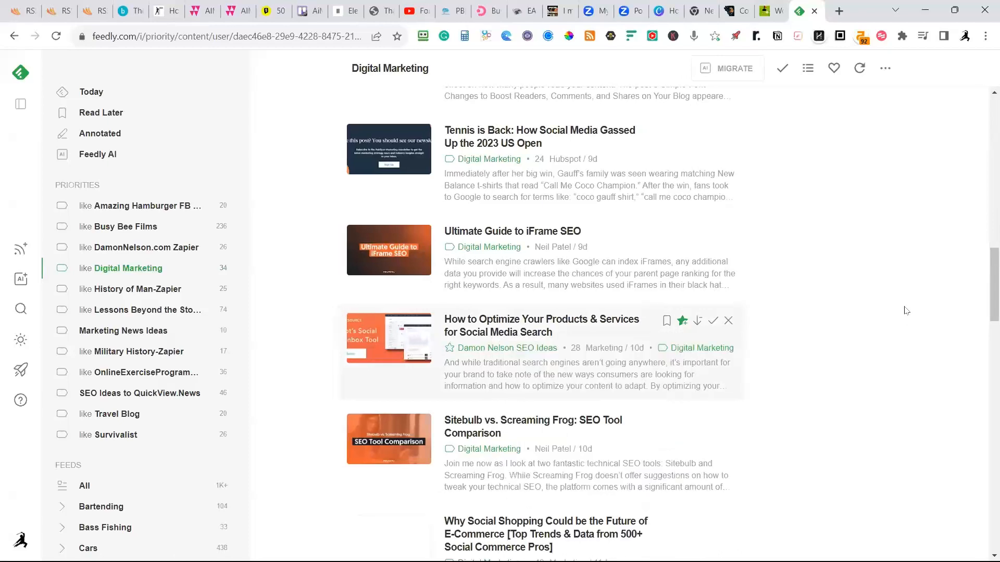
From the Amazing Hamburger FB Page priority, save "How to Trim Spare Ribs: Step-By-Step Guide" to the Amazing Hamburger FB Page board.
scroll(904, 317, "up", 4)
scroll(902, 317, "up", 15)
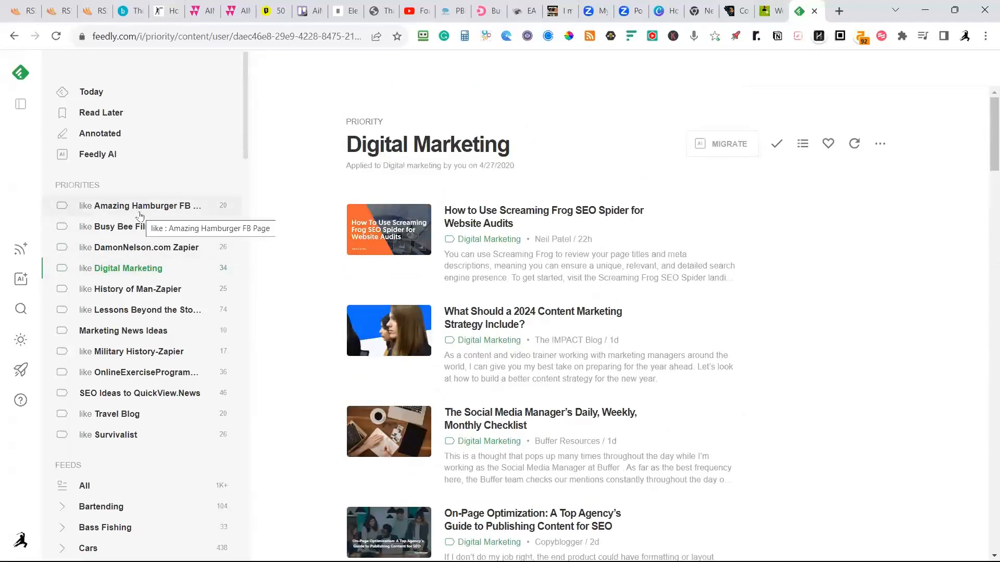
left_click(140, 213)
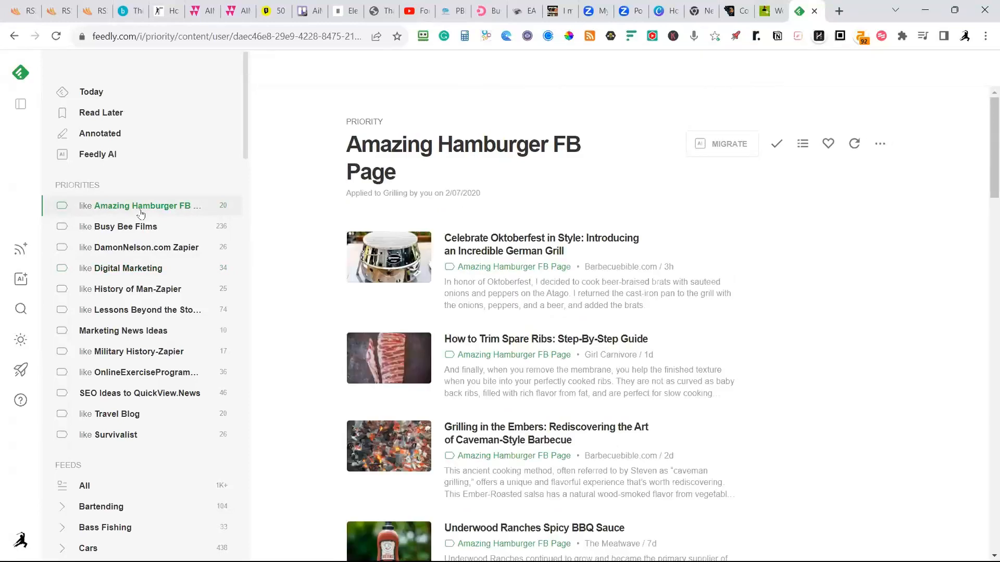
mouse_move(683, 359)
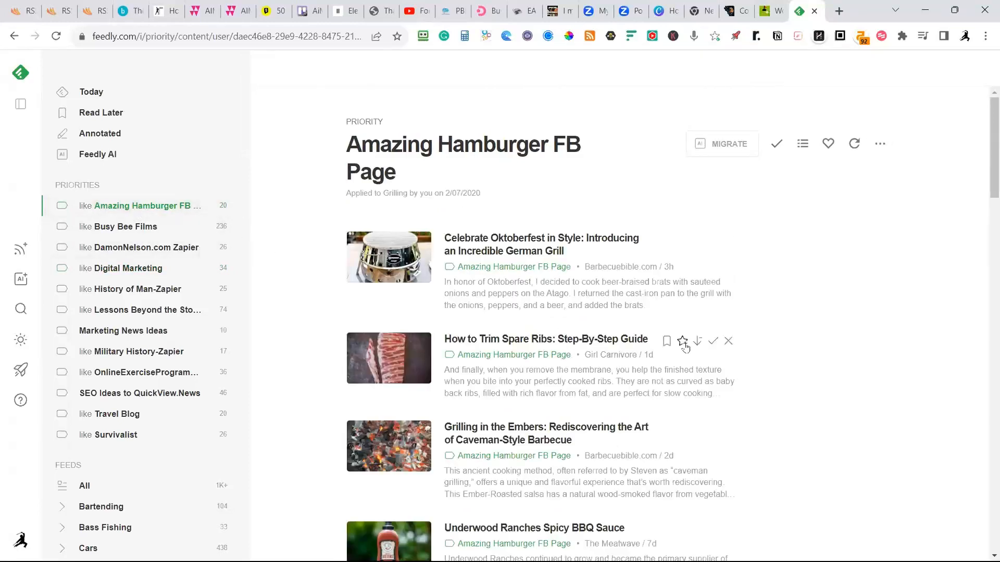
left_click(682, 342)
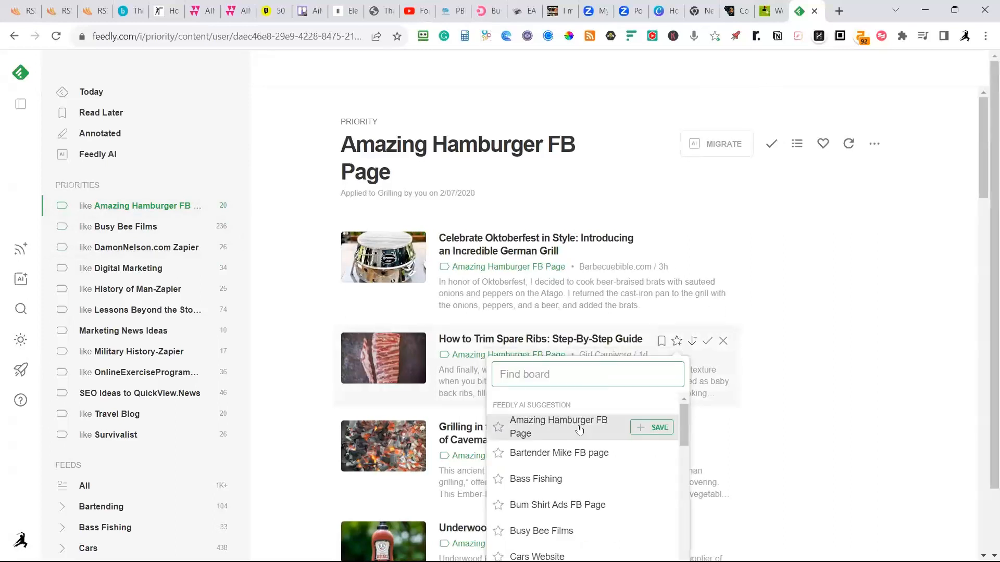
left_click(641, 428)
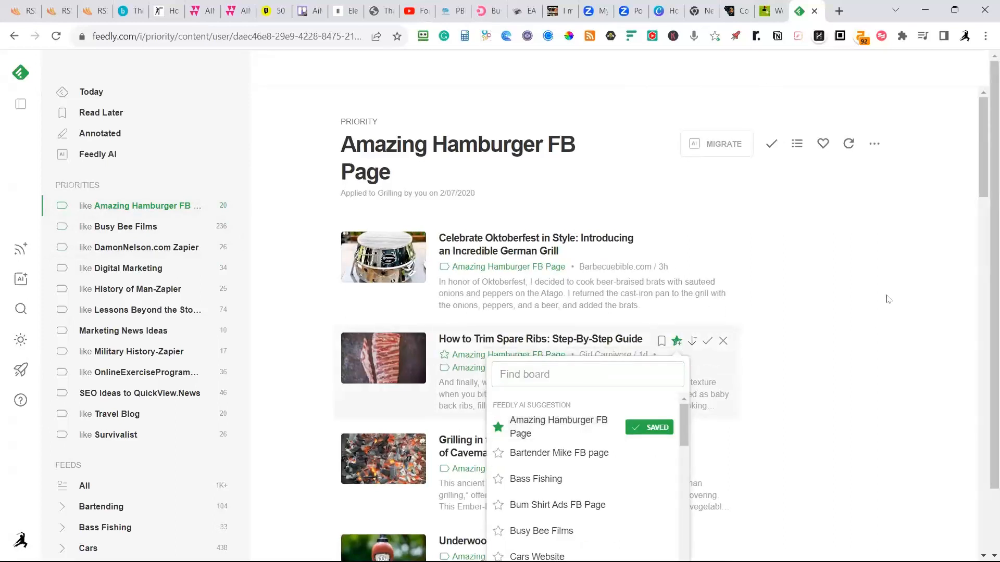
left_click(887, 300)
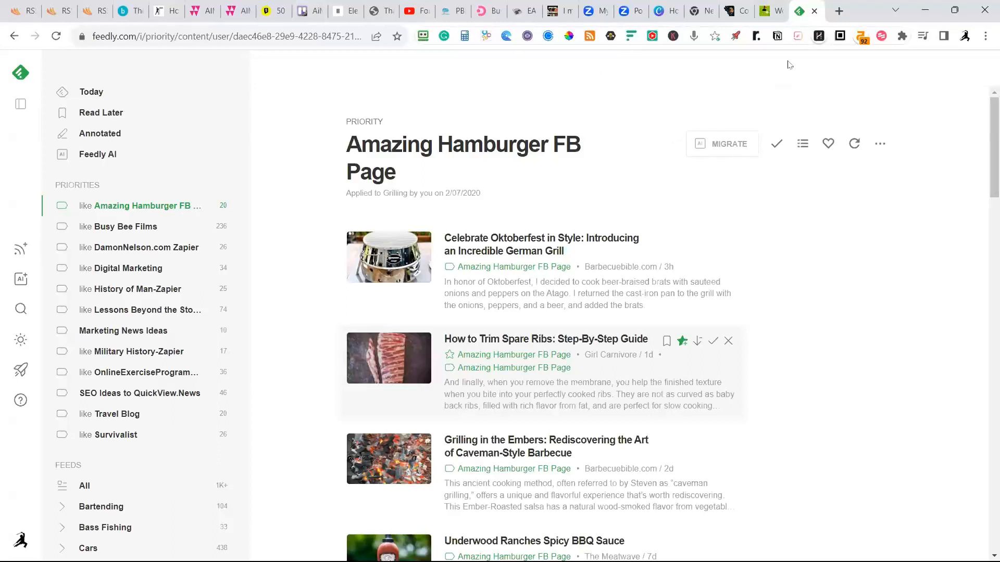
Close Feedly, review the Travel mash's settings and website feeds in RSSMasher, and return to the dashboard.
left_click(814, 11)
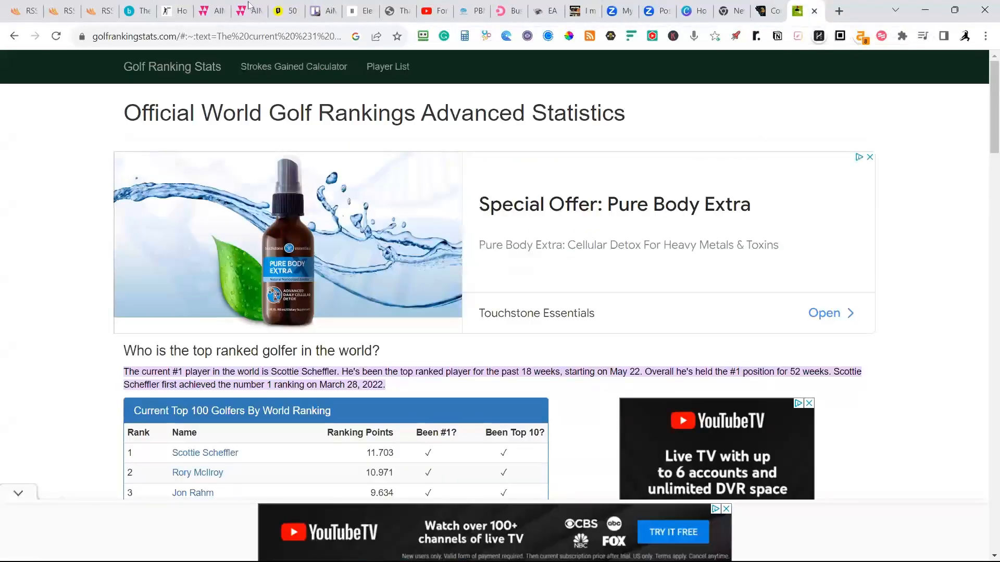
left_click(31, 14)
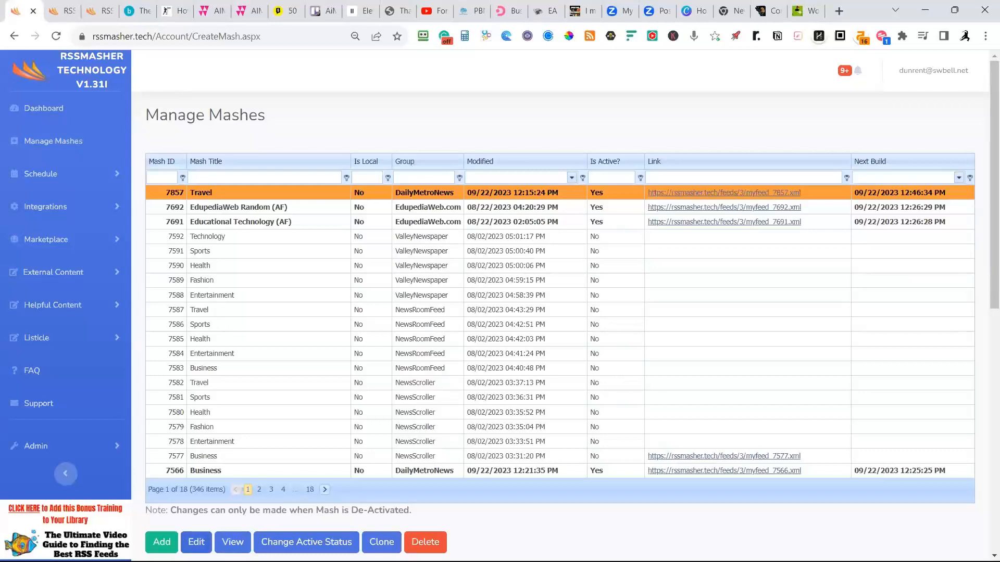
left_click(196, 544)
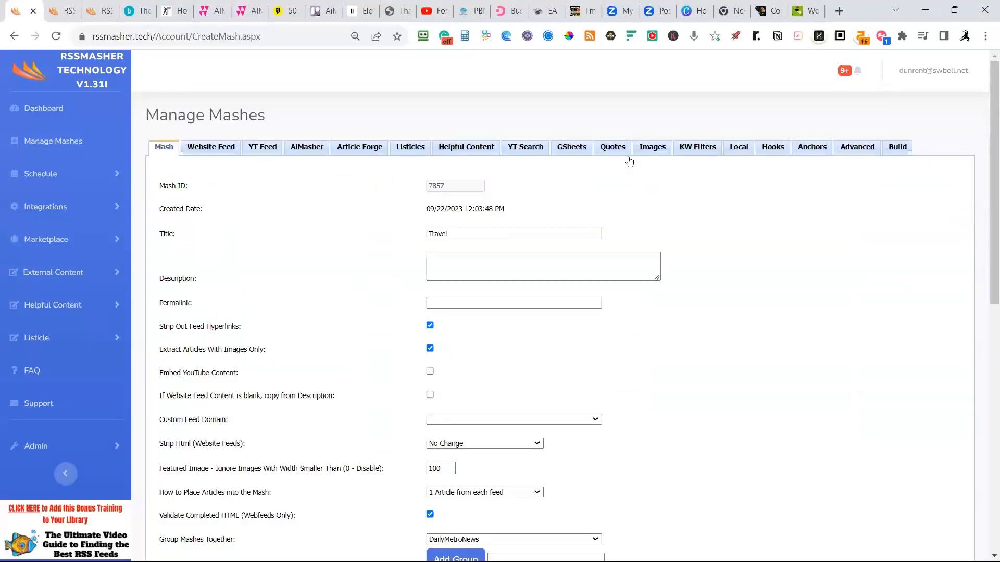
left_click(234, 144)
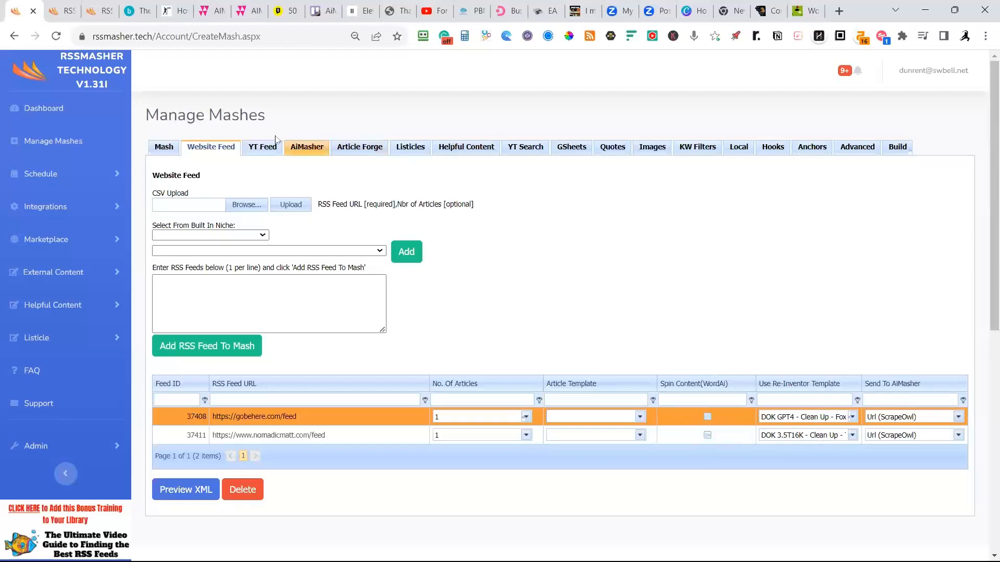
left_click(164, 146)
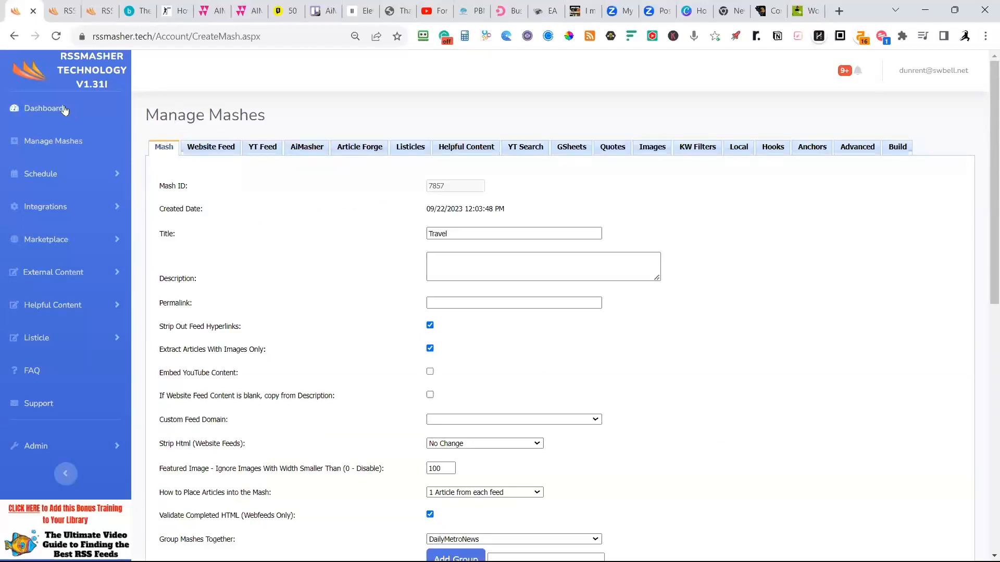
left_click(43, 107)
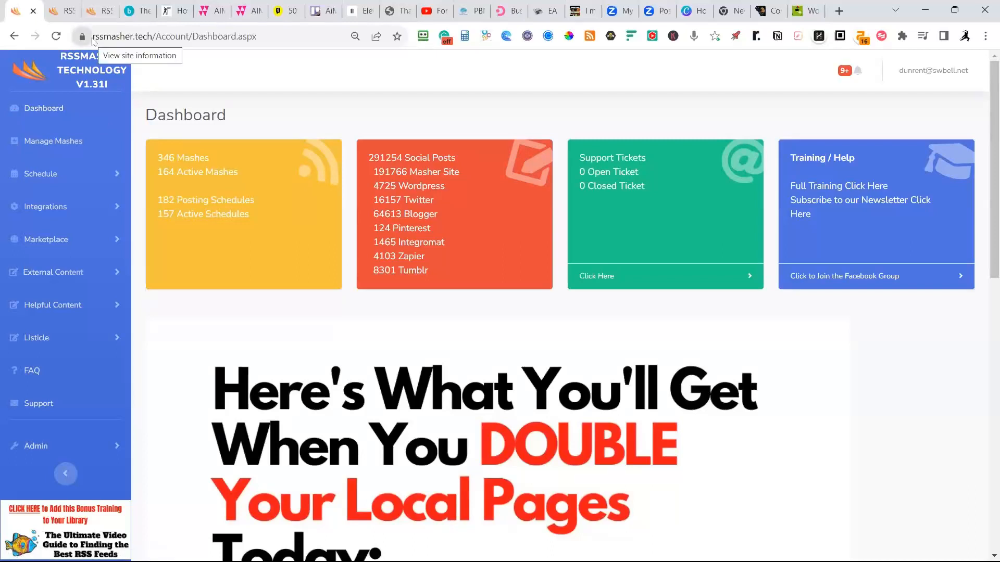
Switch to AiMasher and view the Article Re-Inventor's URL Article Maker, Templates and Build Article pages.
left_click(219, 15)
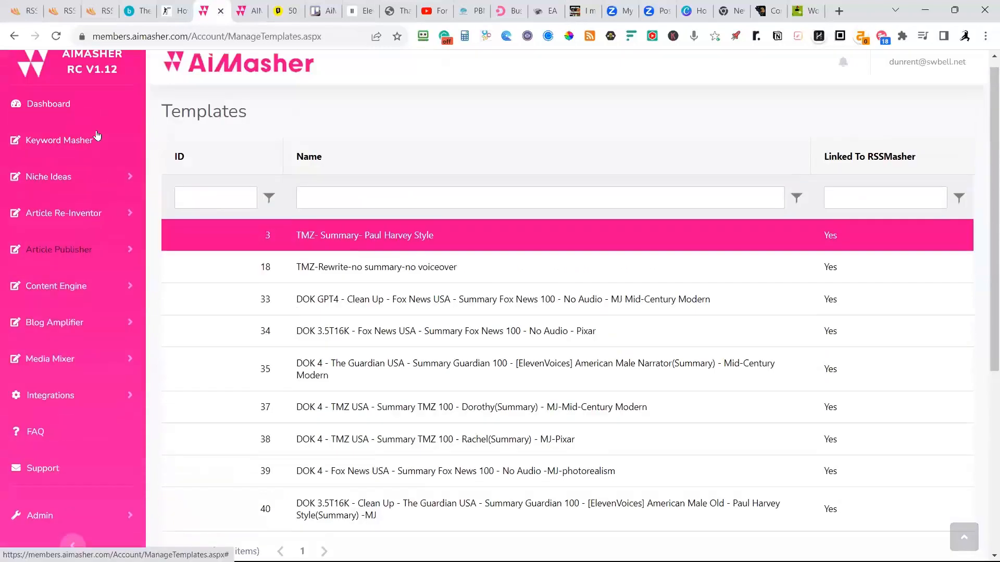
scroll(97, 136, "up", 1)
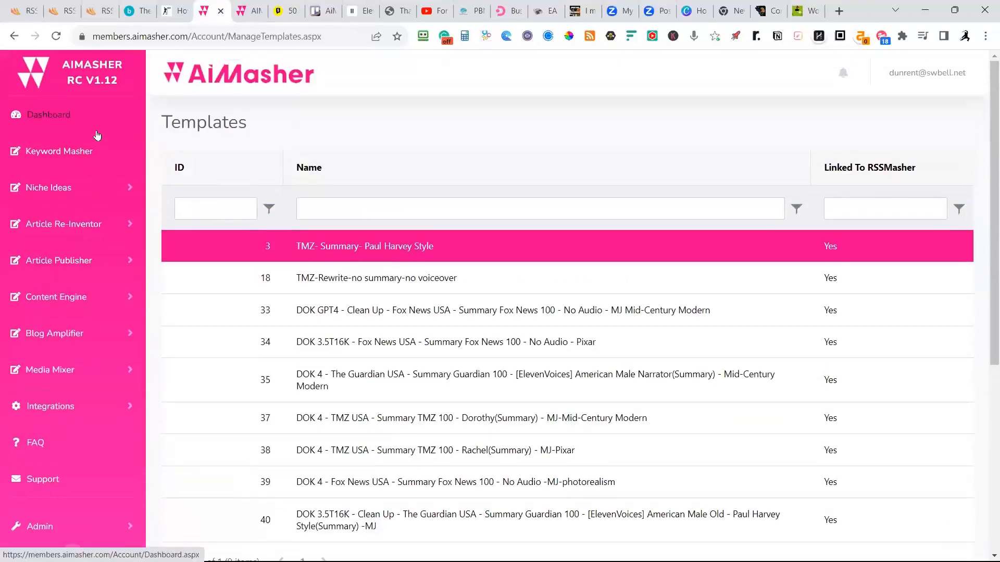
left_click(54, 230)
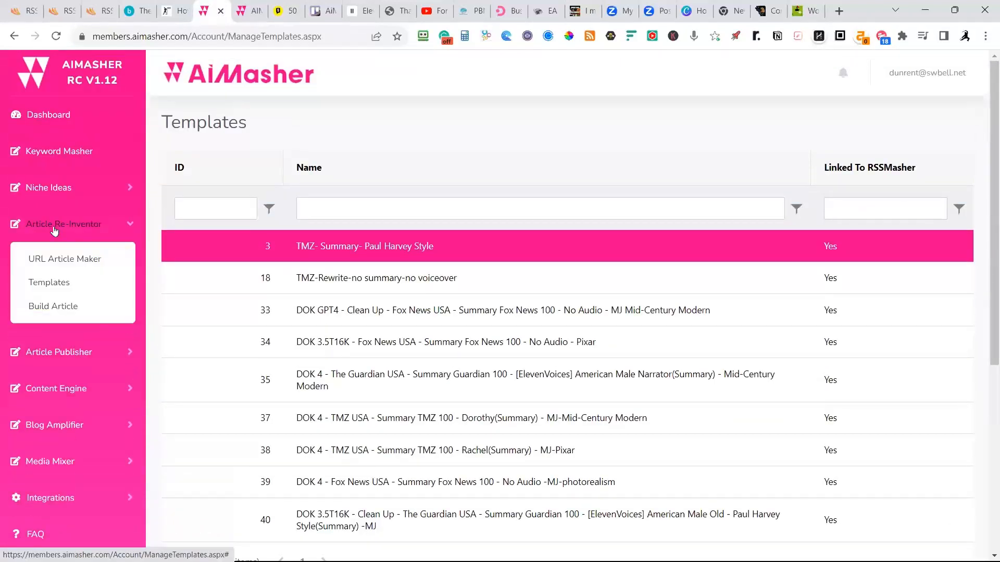
left_click(56, 262)
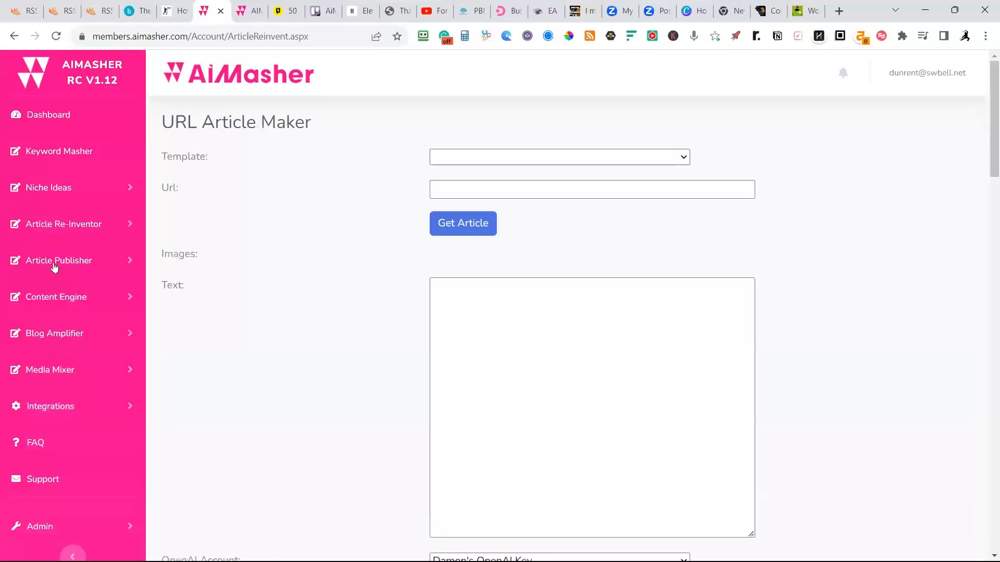
left_click(61, 224)
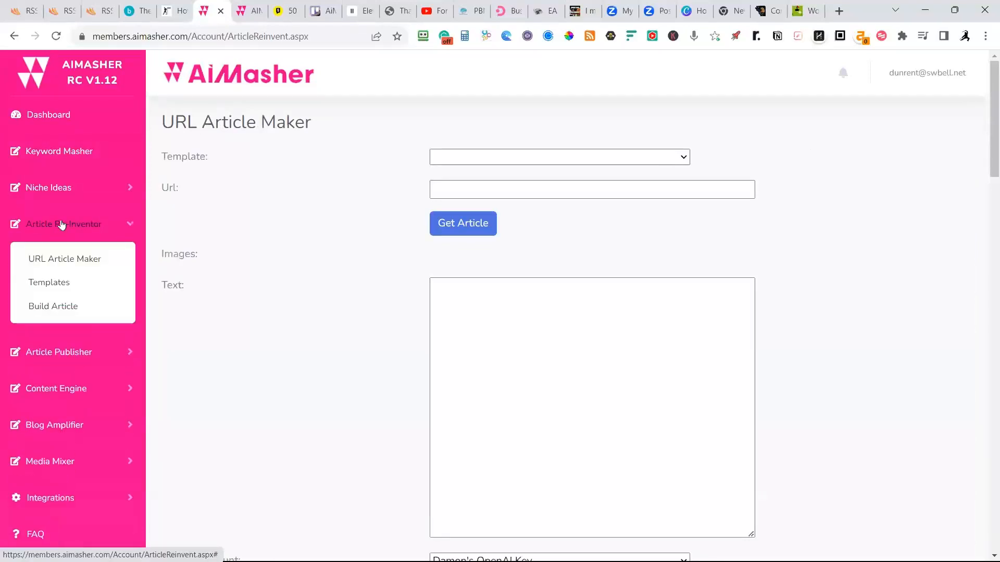
left_click(46, 283)
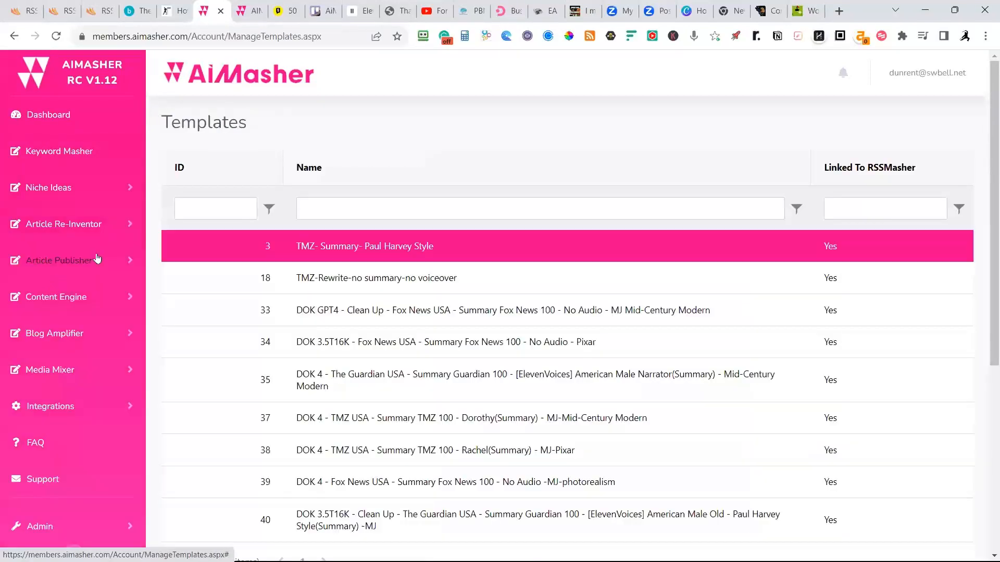
left_click(68, 232)
left_click(52, 309)
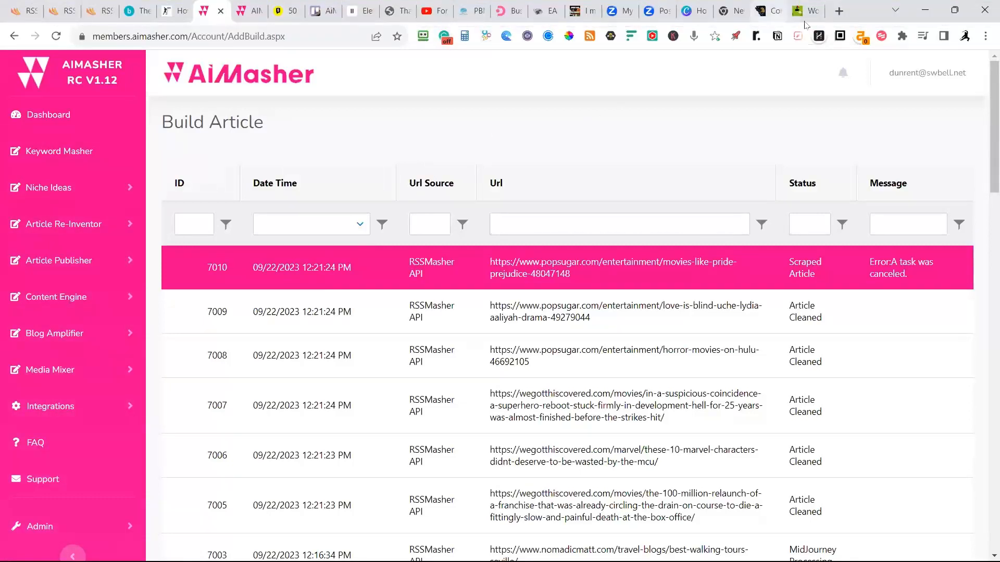
Search the web for Fox News in a new tab and open its U.S. section to find an article.
left_click(838, 11)
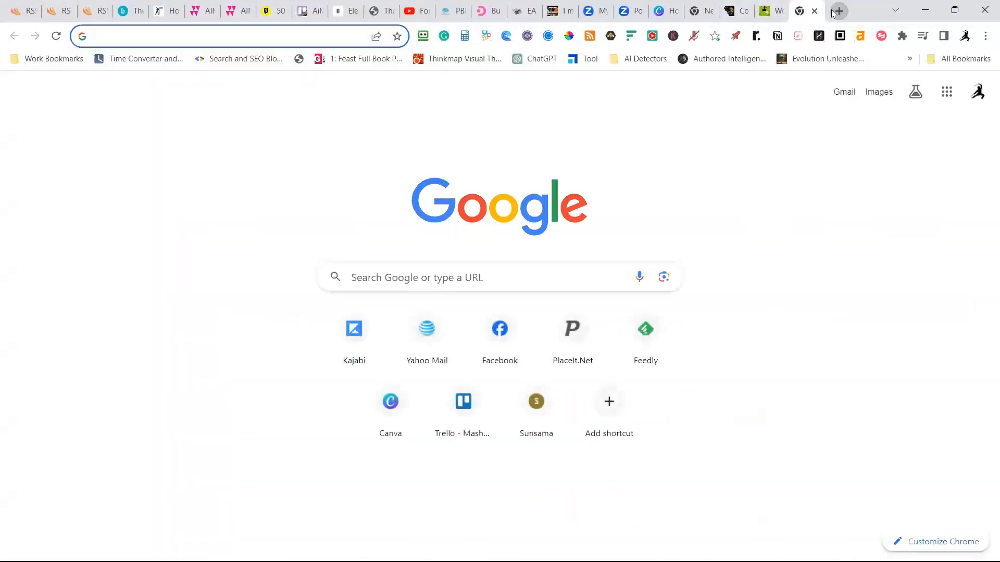
type("fox")
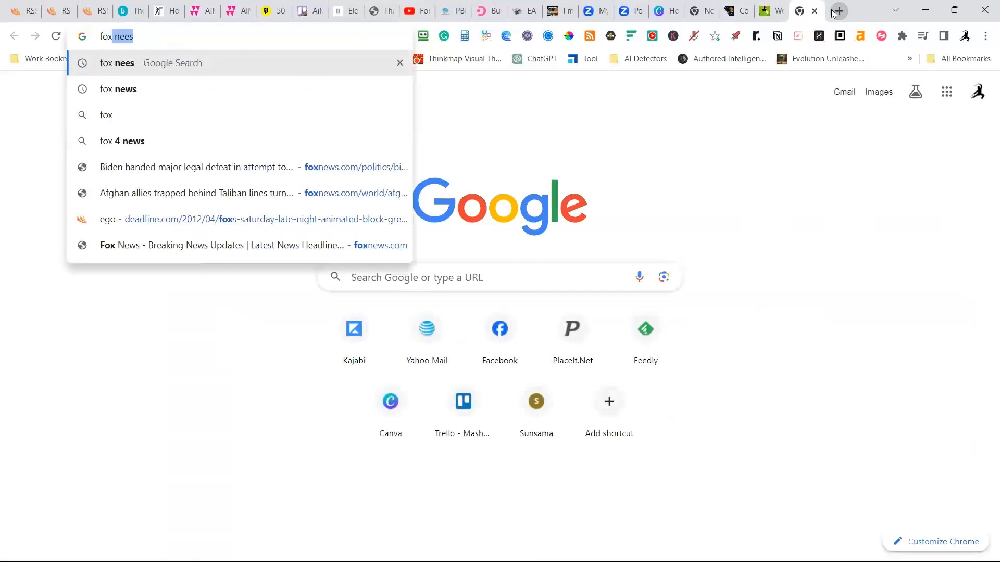
key("Return")
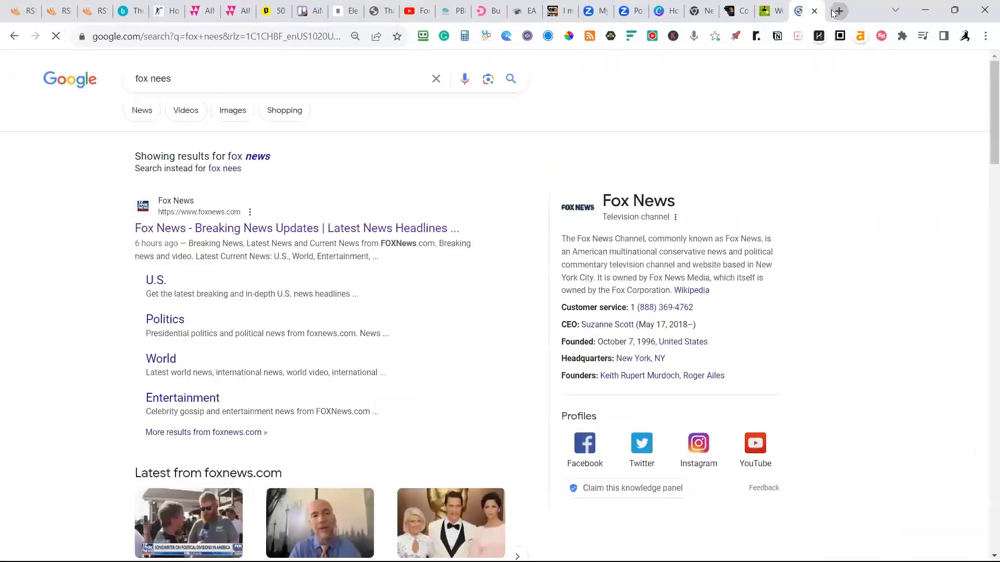
left_click(163, 309)
scroll(271, 307, "down", 10)
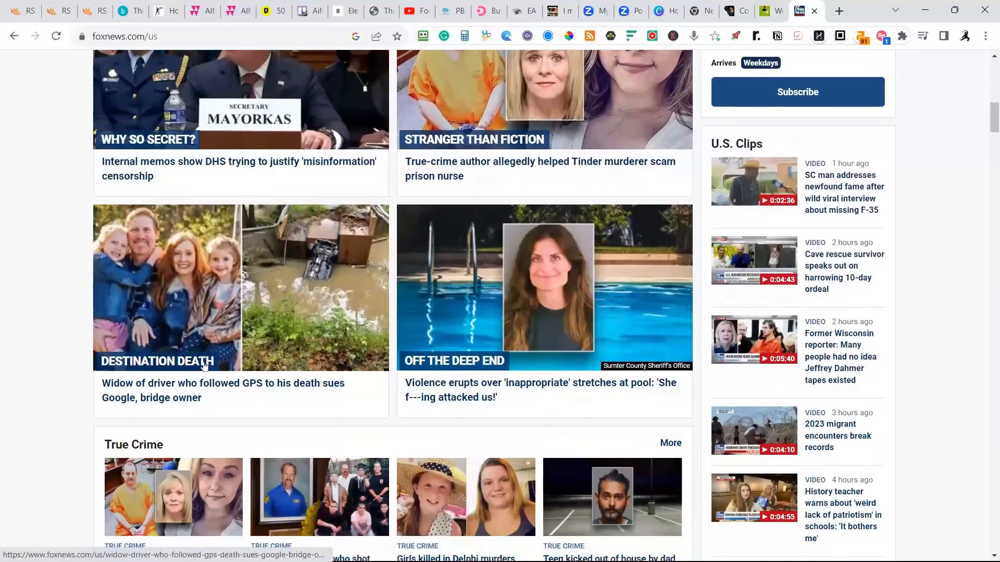
Copy the web address of the story on the true-crime author who helped the Tinder murderer, and close its page.
left_click(503, 169)
left_click(241, 41)
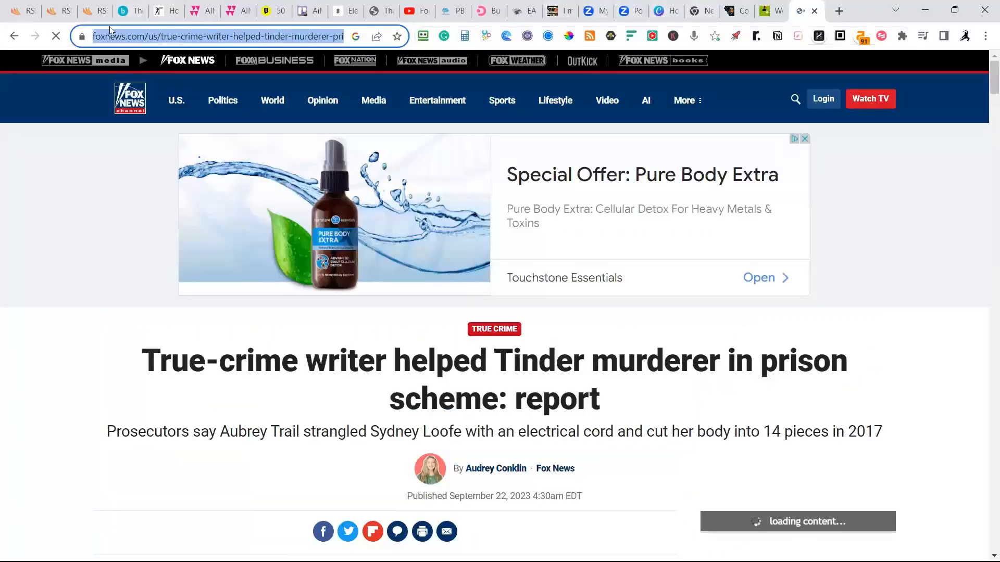
left_click(204, 12)
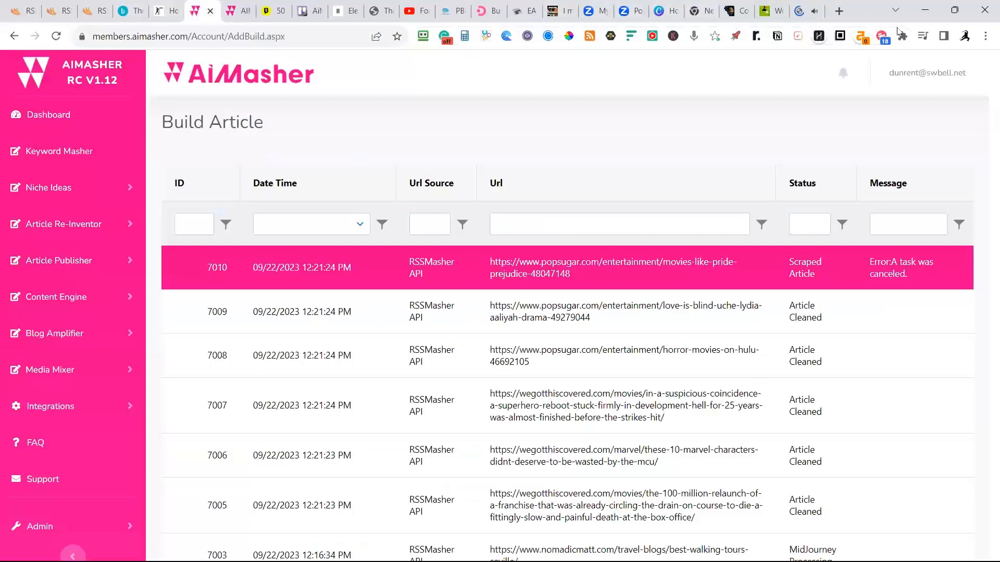
left_click(811, 14)
left_click(814, 12)
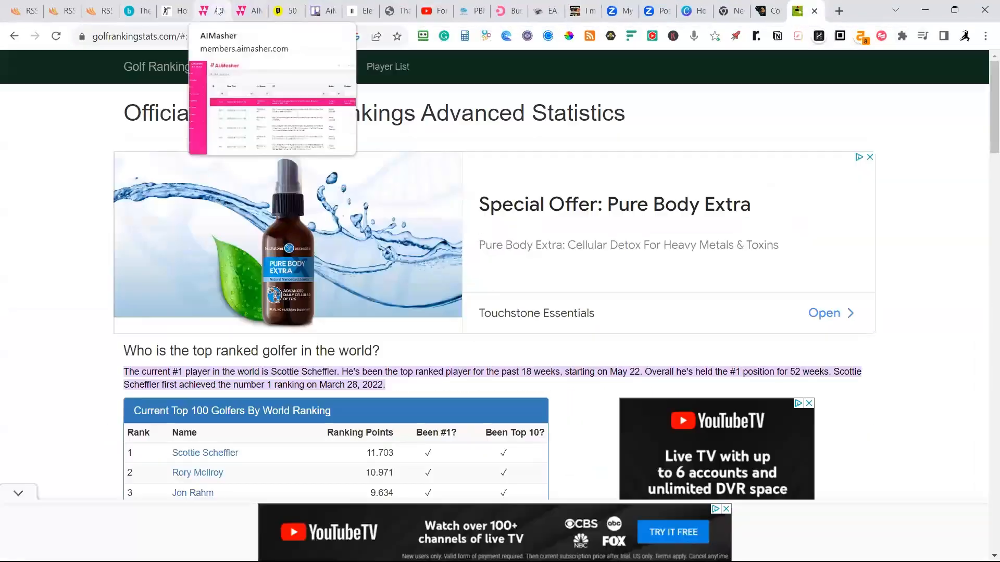
Return to AiMasher and look through the article queue on the Build Article page.
left_click(205, 11)
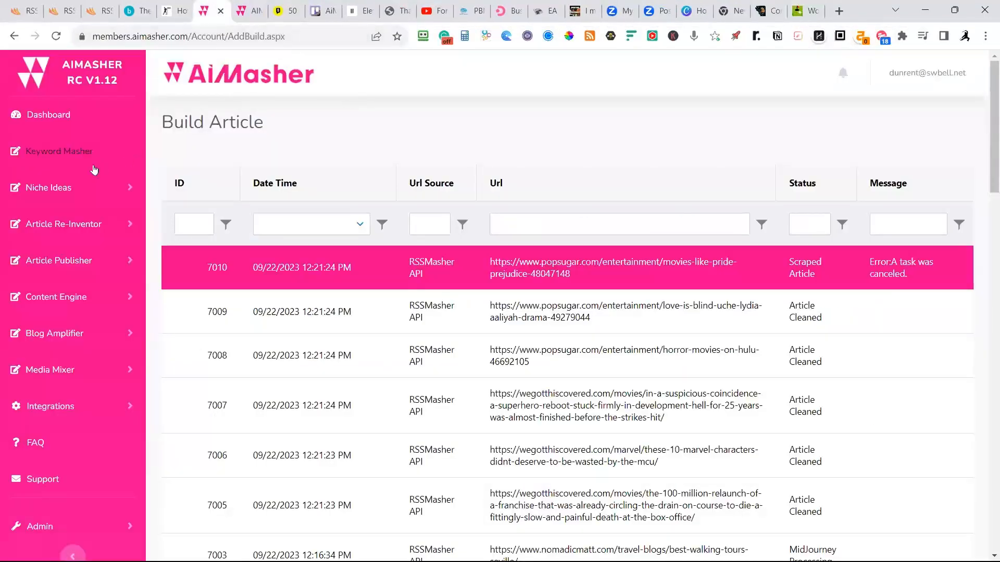
scroll(297, 252, "down", 12)
scroll(297, 252, "down", 15)
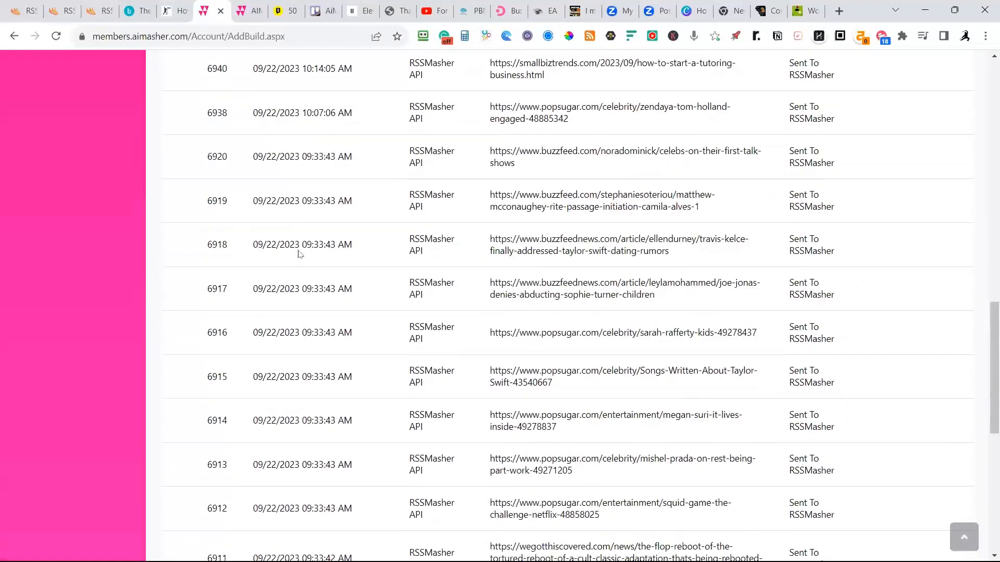
scroll(297, 252, "up", 20)
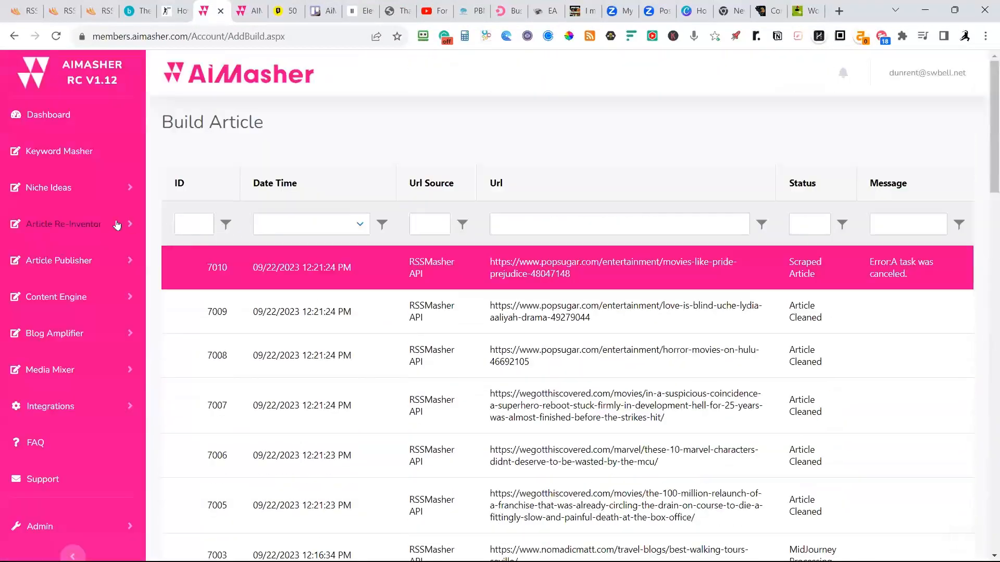
In URL Article Maker, fetch the copied article using template "DOK GPT4 - Clean Up - Fox News USA - Summary Fox News 100 - No Audio - MJ Mid-Century Modern".
left_click(67, 227)
left_click(510, 157)
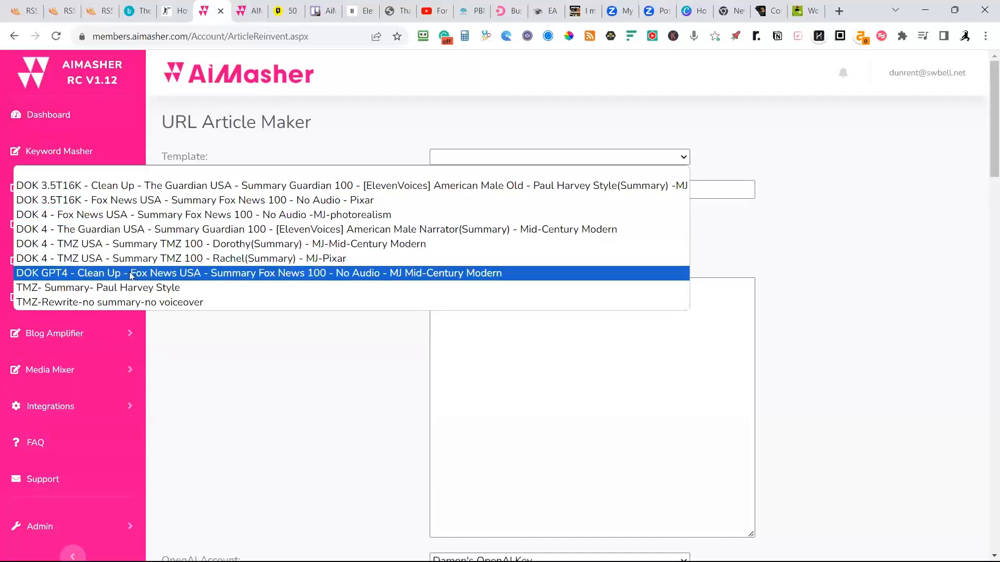
left_click(422, 277)
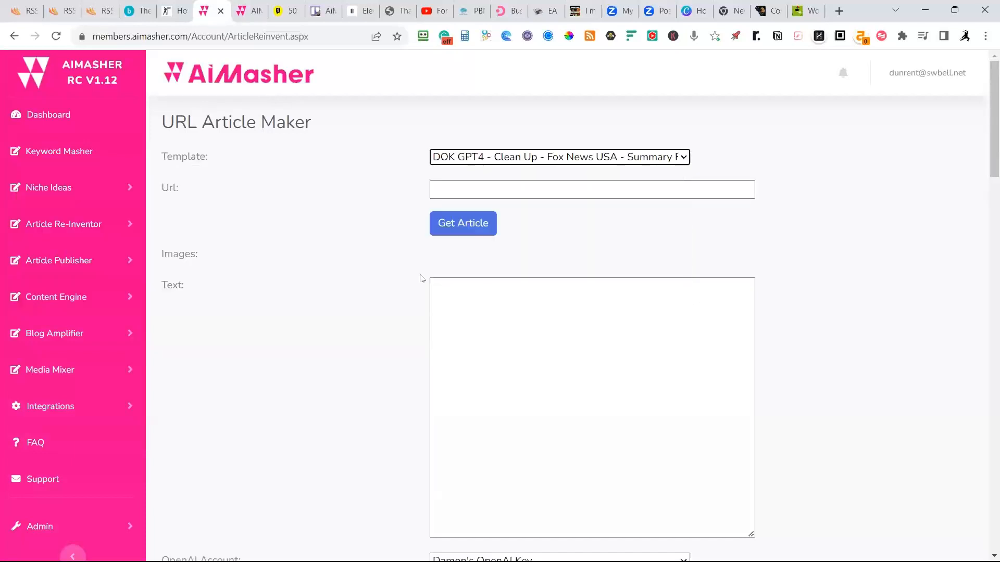
left_click(485, 193)
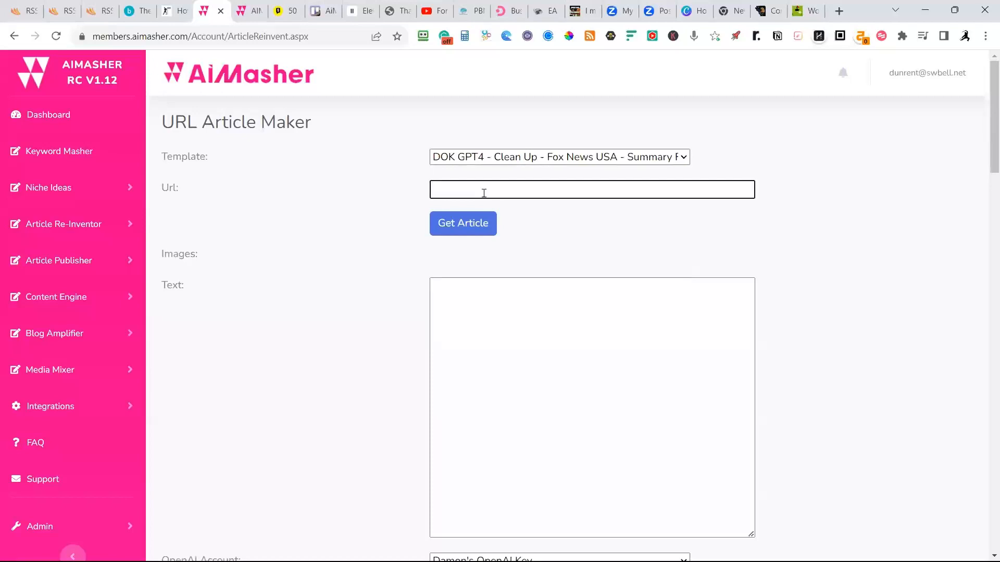
key("ctrl+v")
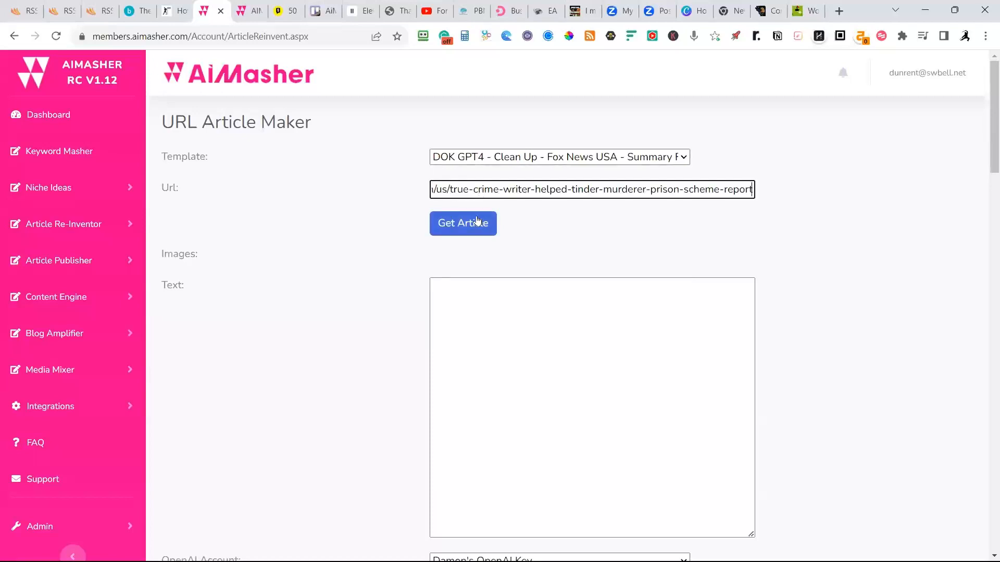
left_click(460, 228)
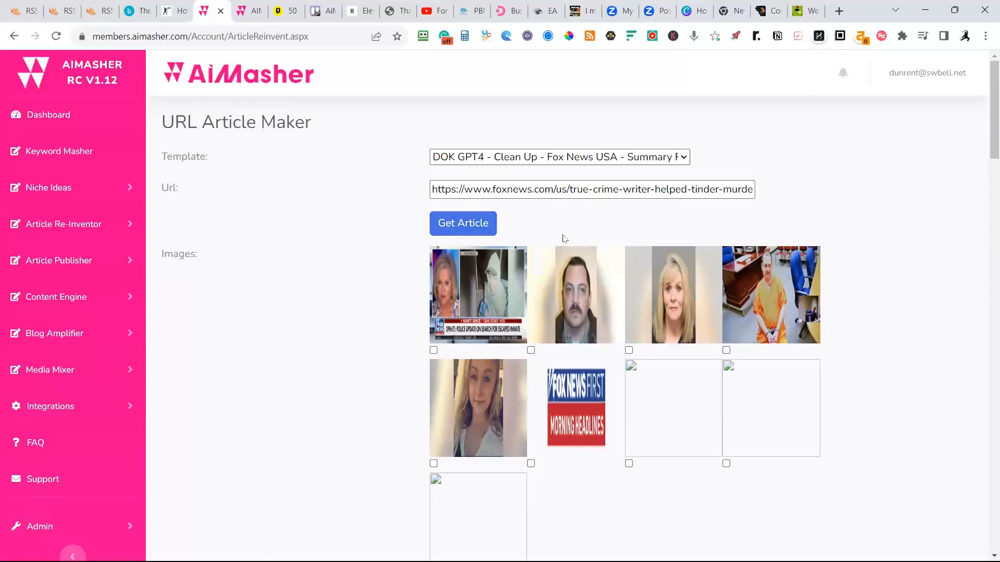
Select the first, third and fourth retrieved images plus the portrait that starts the second row.
left_click(433, 351)
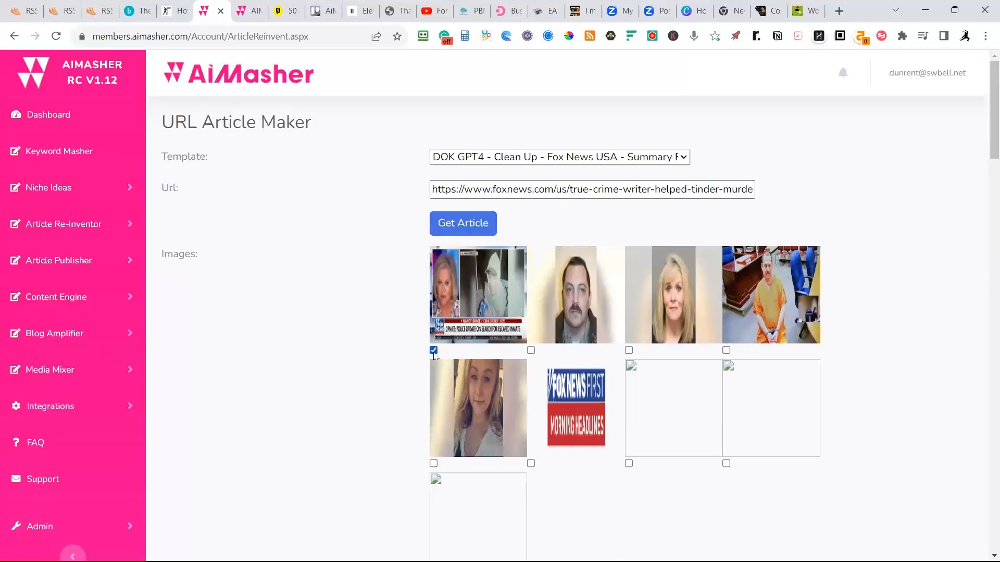
left_click(629, 350)
left_click(726, 351)
Review the fetched text and clean up the article with the "Use AI to Cleanup Article (Remove Ads etc)" prompt.
scroll(280, 295, "down", 8)
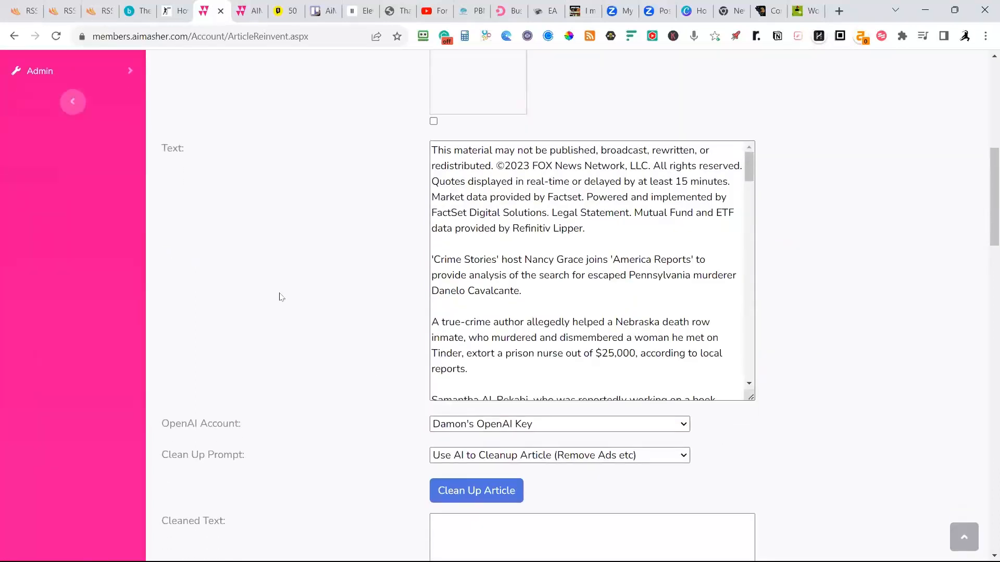
scroll(486, 206, "down", 1)
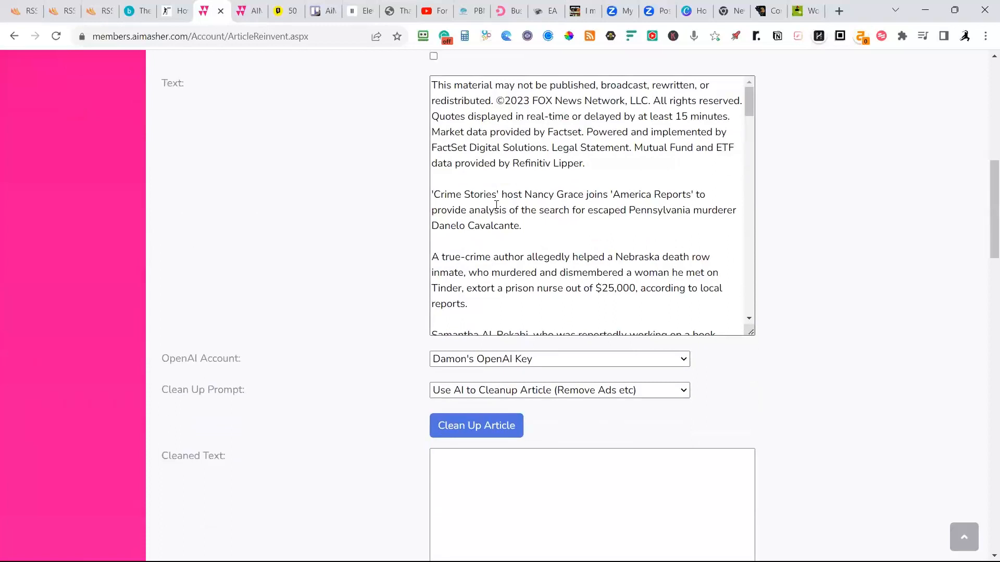
scroll(582, 280, "up", 2)
scroll(585, 285, "down", 1)
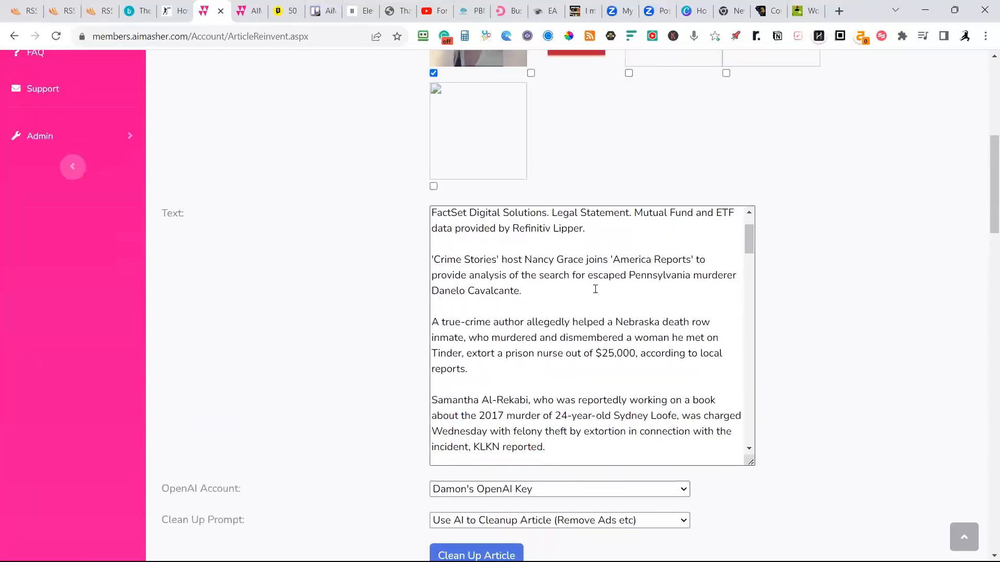
scroll(623, 307, "down", 1)
scroll(303, 291, "down", 6)
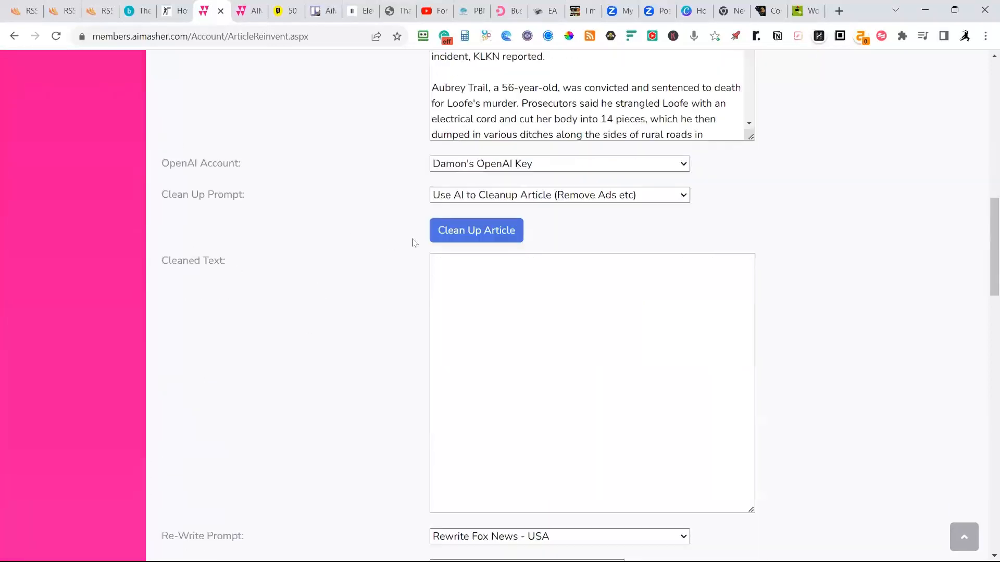
left_click(504, 232)
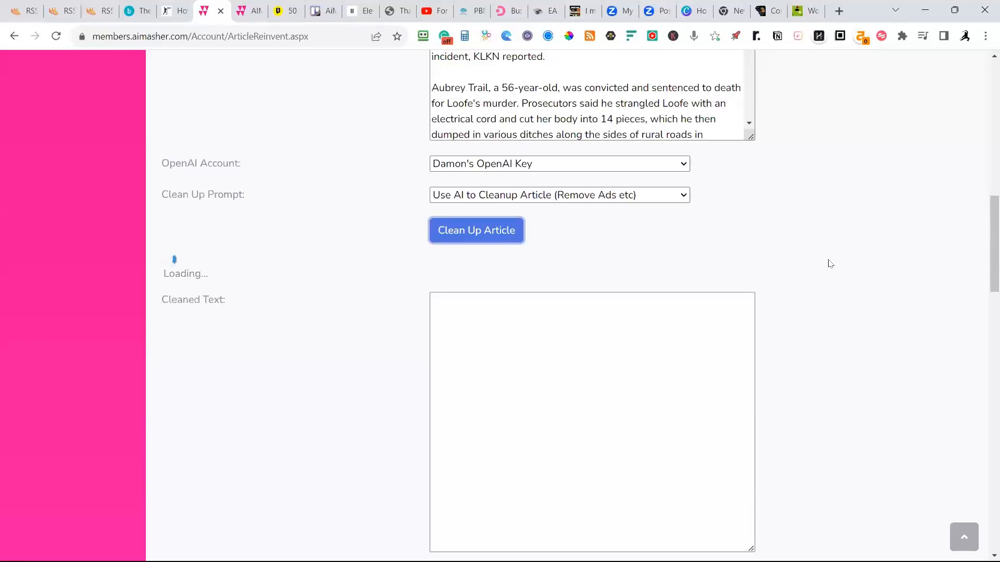
Review the cleaned text and rewrite the article with the "Rewrite Fox News - USA" prompt, using the gpt-3.5-turbo-16k model.
scroll(830, 264, "down", 1)
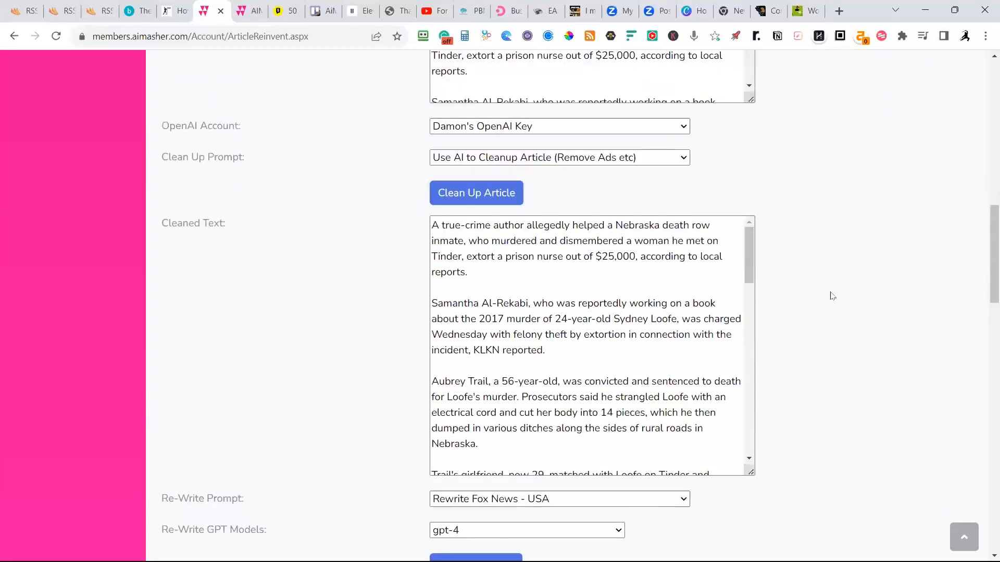
scroll(833, 301, "down", 1)
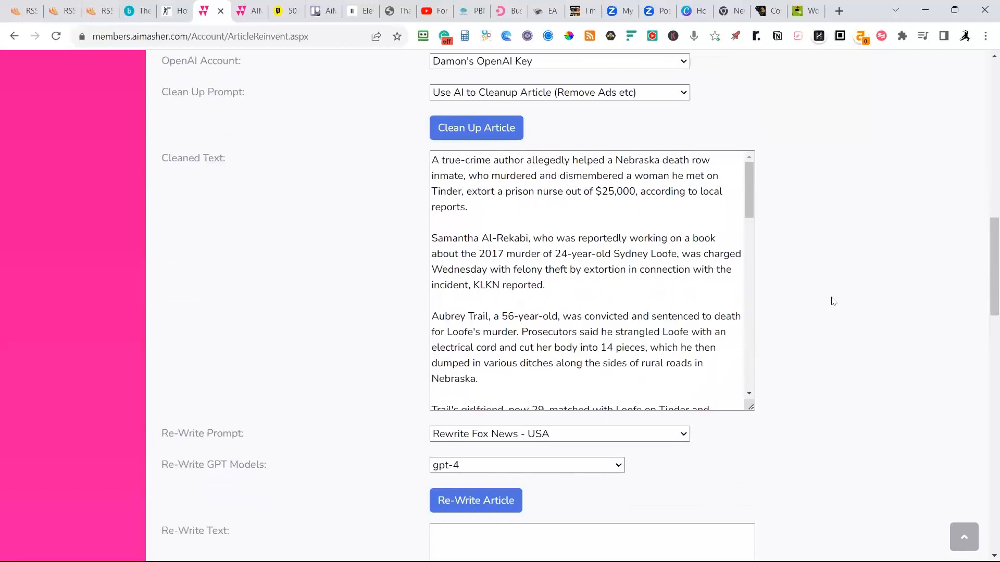
scroll(671, 279, "down", 9)
scroll(672, 284, "down", 7)
scroll(873, 254, "down", 4)
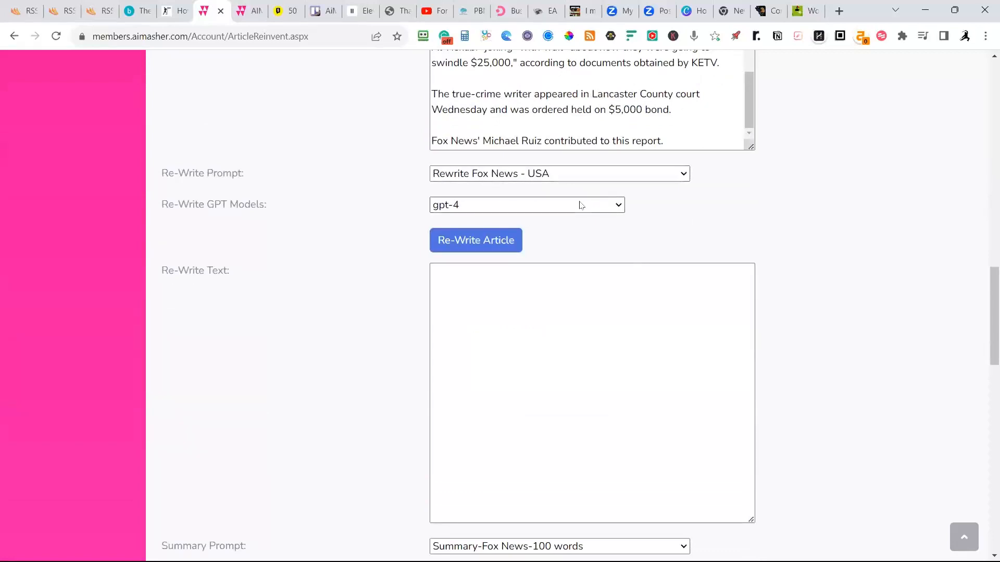
left_click(486, 209)
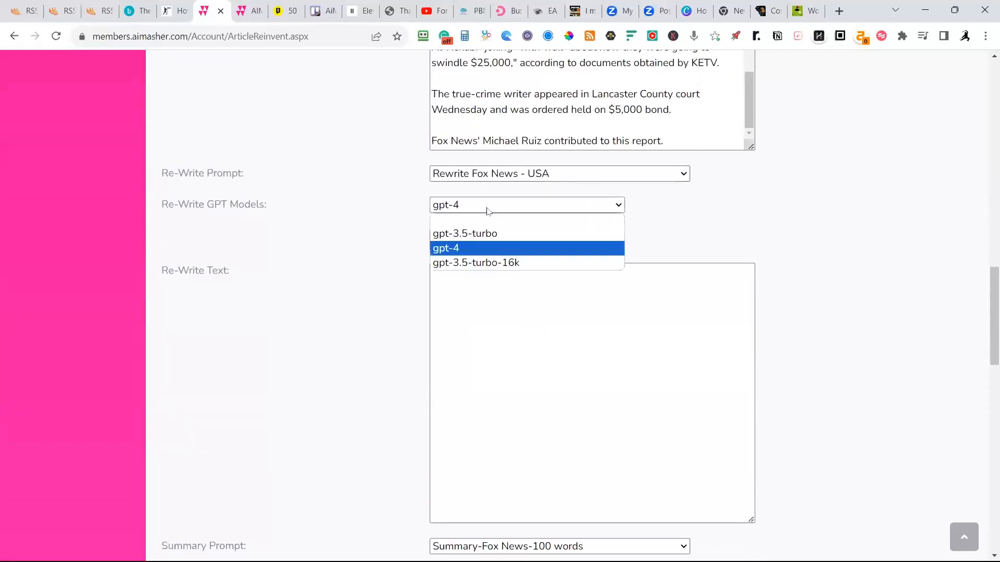
left_click(475, 263)
left_click(470, 241)
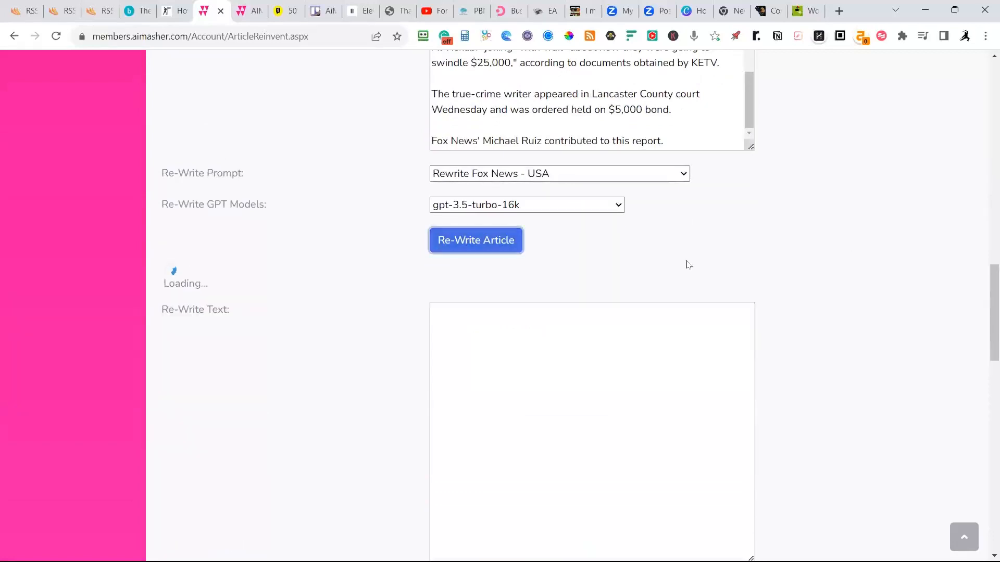
Create a summary of the rewritten article with the "Summary-Fox News-100 words" prompt and the gpt-3.5-turbo-16k model.
scroll(695, 263, "down", 1)
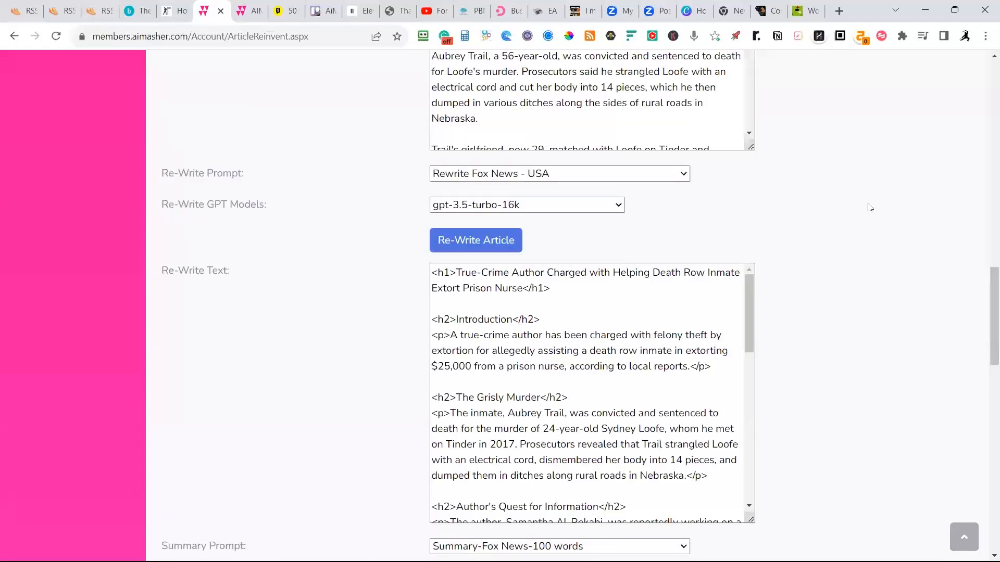
scroll(868, 208, "down", 6)
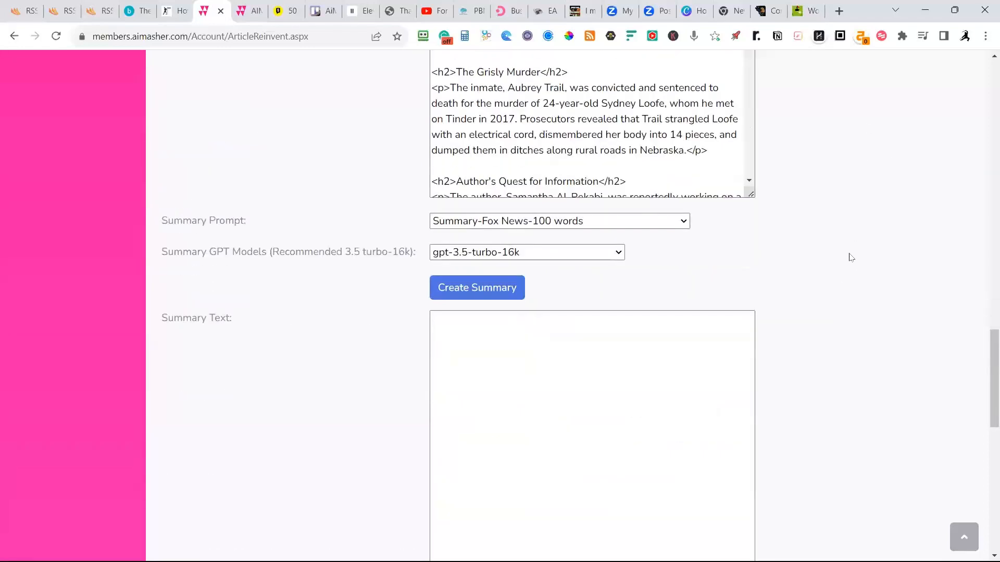
left_click(501, 298)
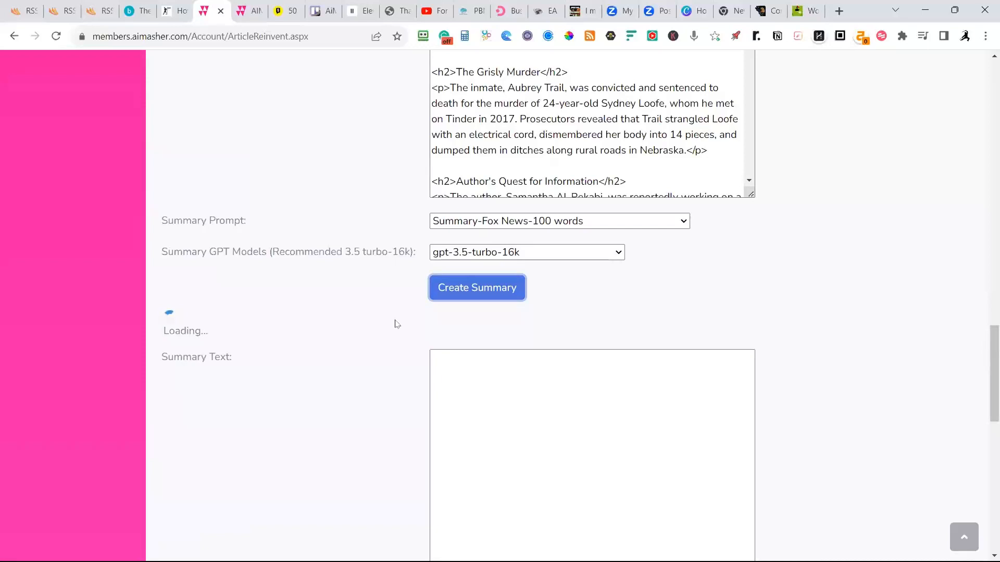
Review the summary text and create a voice-over of the Summary Article with the Rachel voice.
scroll(427, 318, "down", 6)
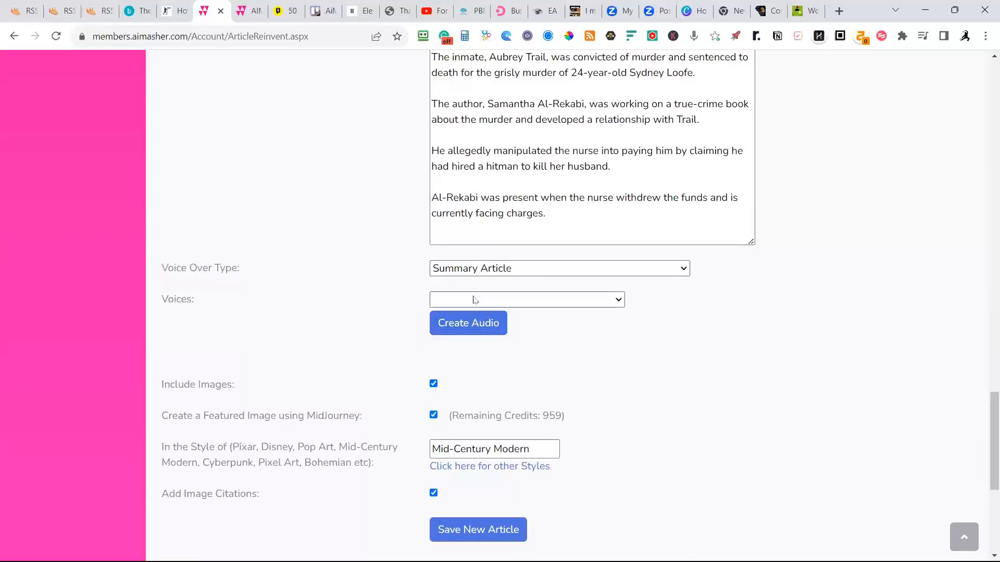
scroll(568, 251, "up", 4)
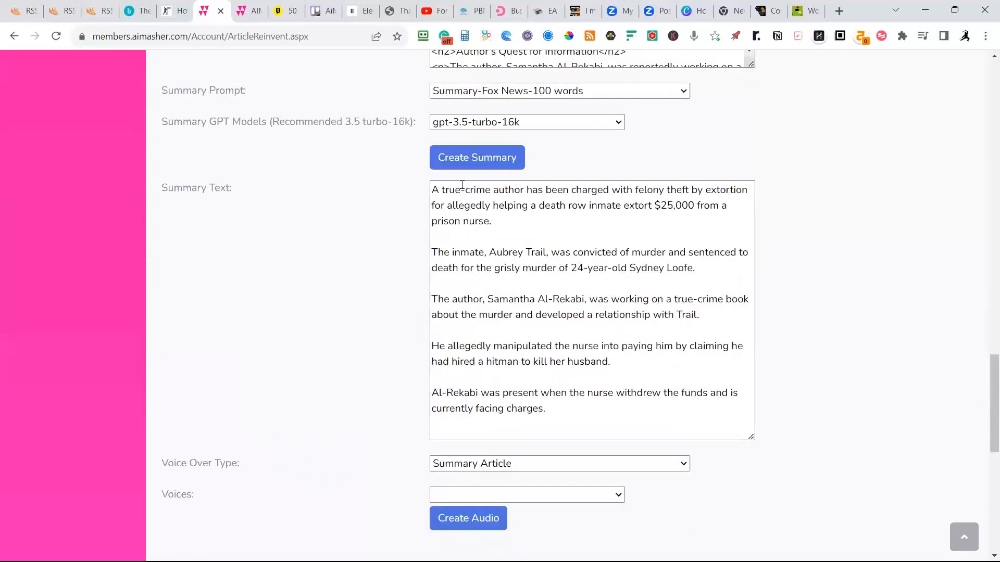
scroll(511, 347, "down", 3)
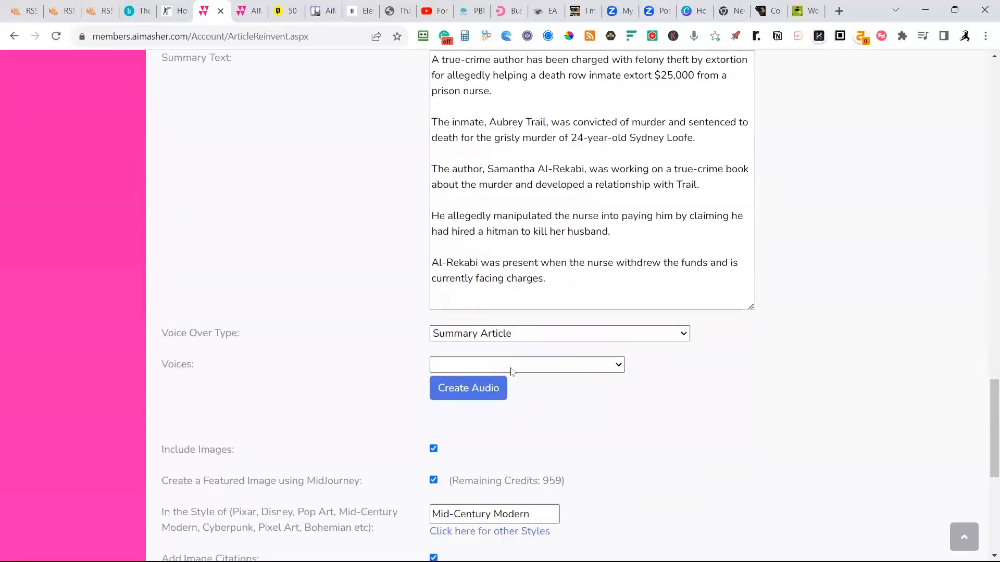
left_click(512, 366)
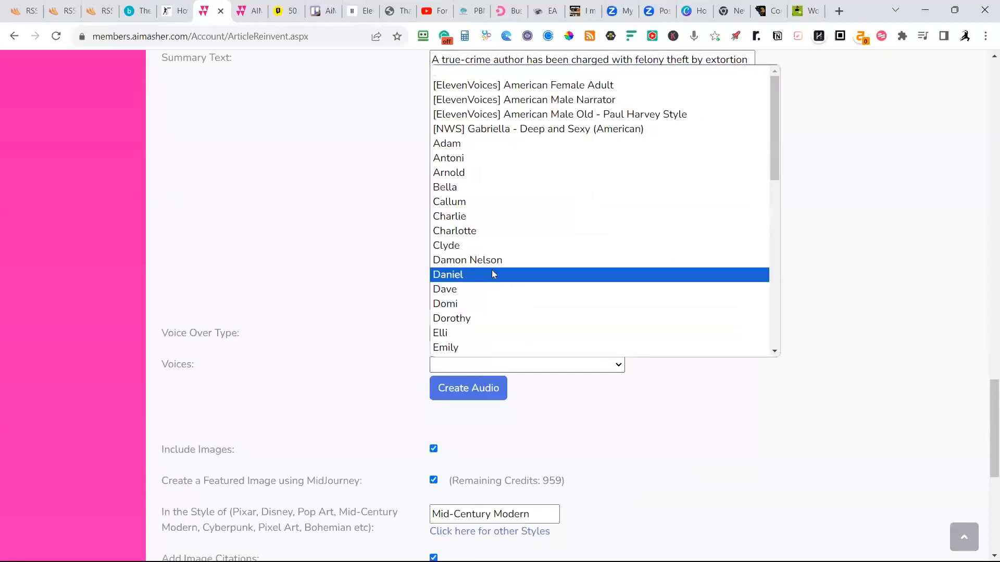
scroll(492, 270, "down", 6)
left_click(451, 234)
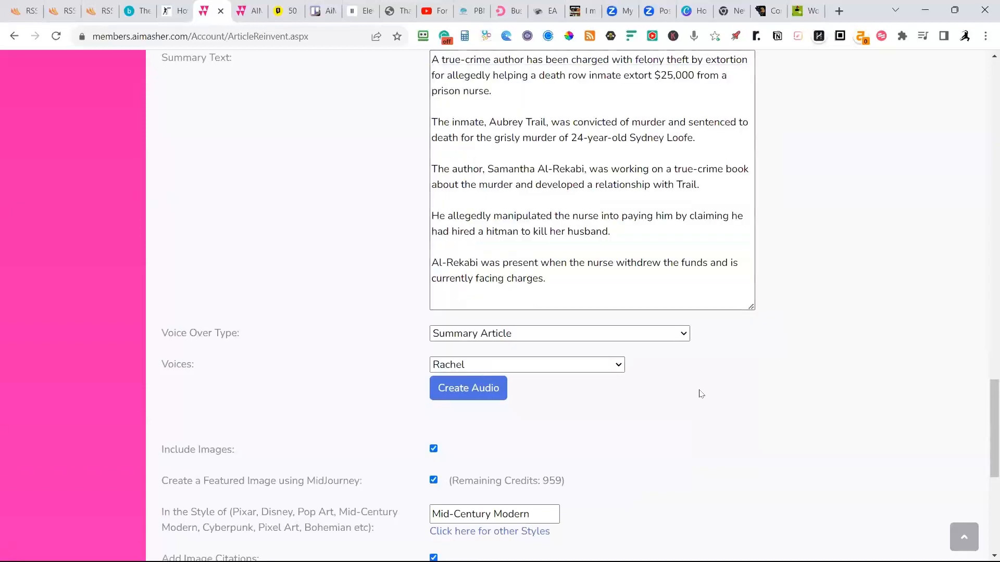
scroll(601, 389, "down", 1)
left_click(453, 324)
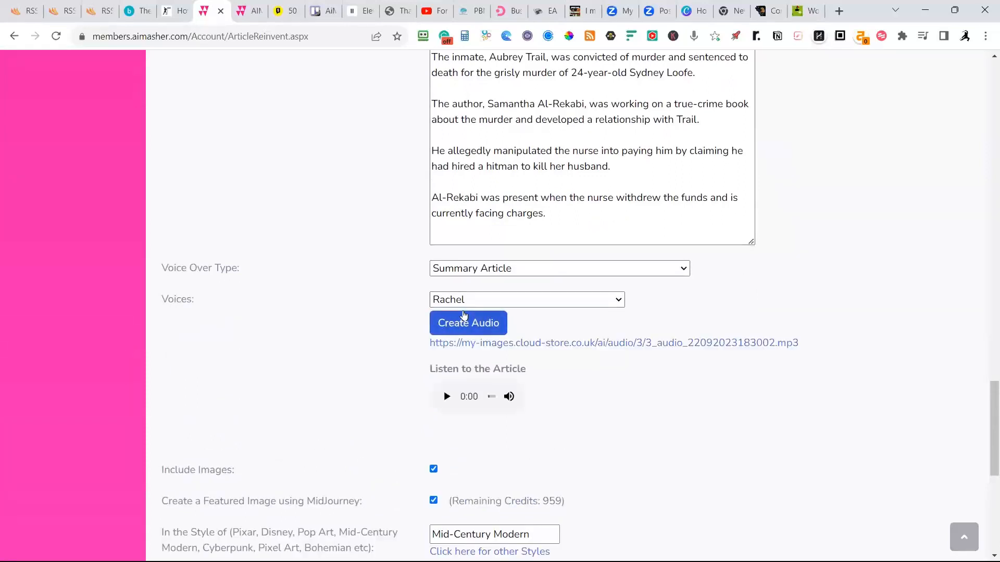
Turn off the MidJourney featured image and image citations, keep images included, and save the new article.
scroll(543, 292, "up", 4)
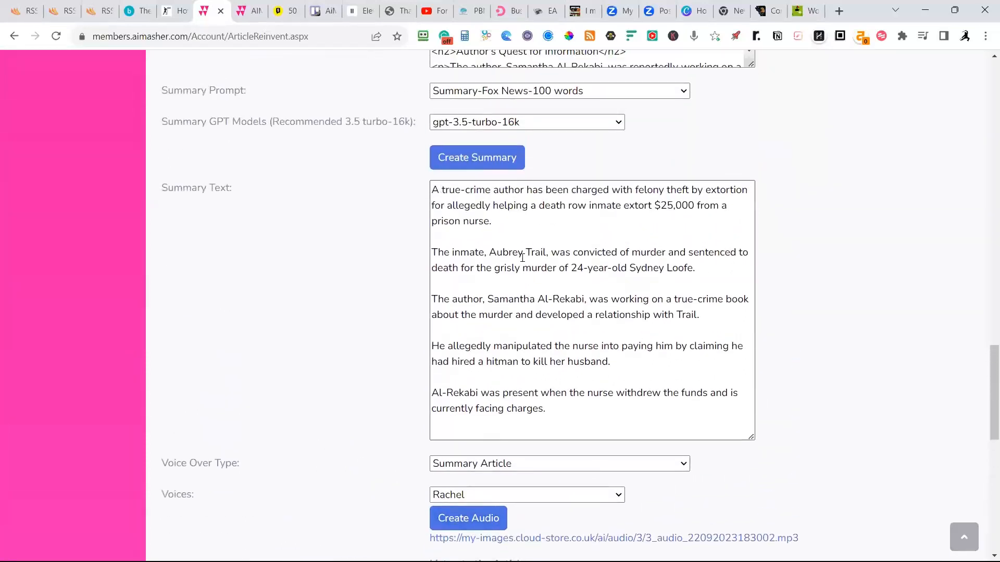
scroll(546, 271, "up", 1)
scroll(579, 312, "down", 2)
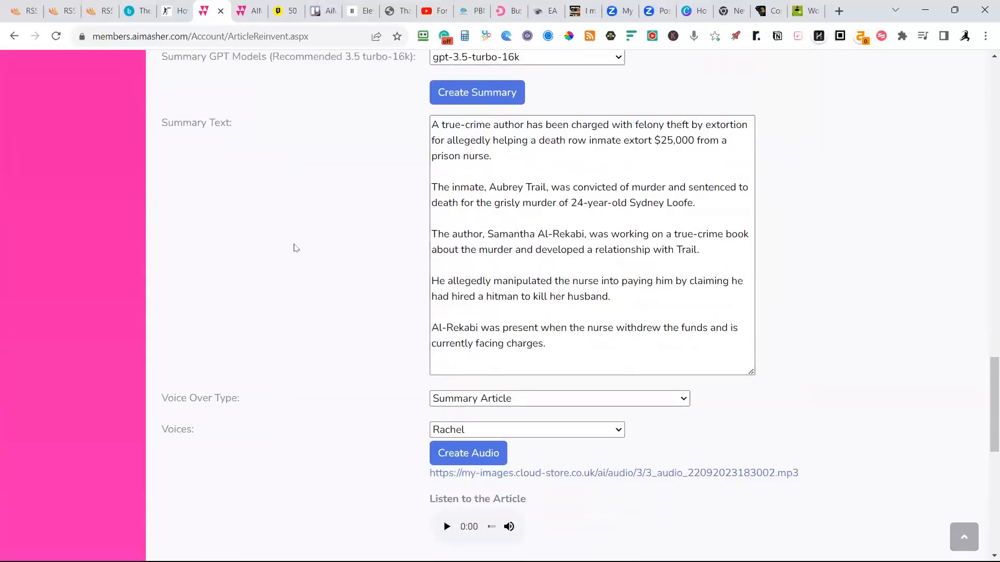
scroll(301, 214, "up", 5)
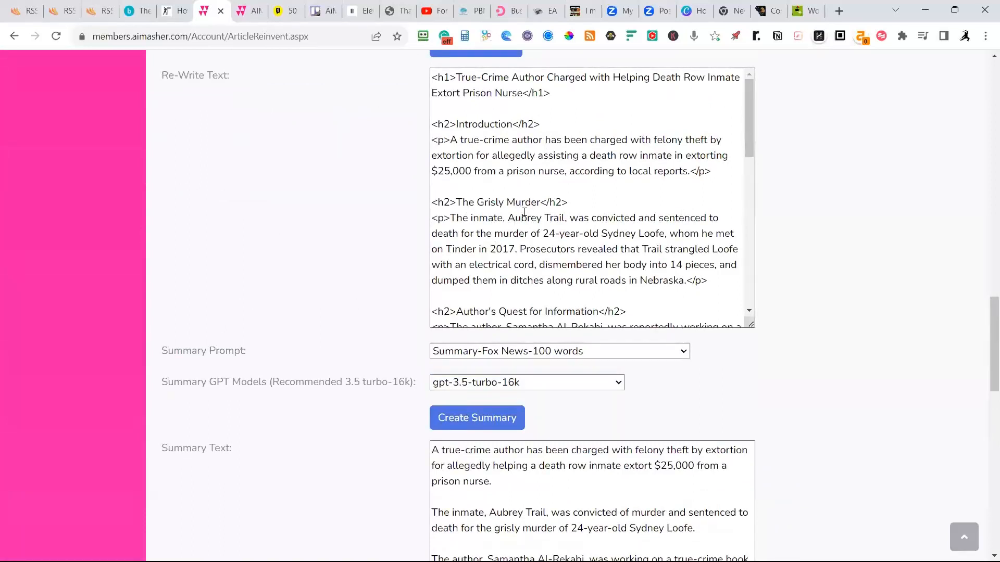
scroll(525, 212, "down", 3)
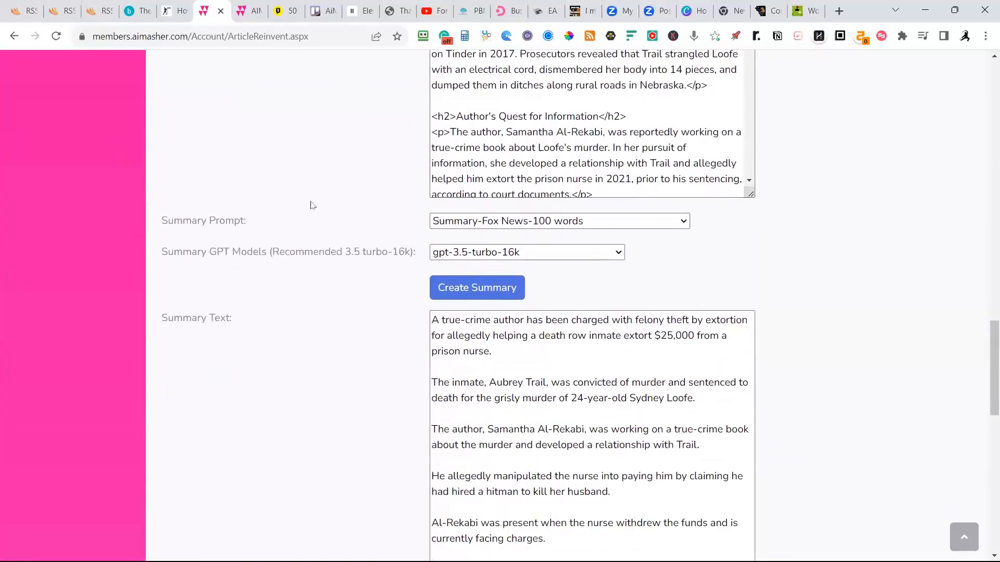
scroll(323, 206, "down", 8)
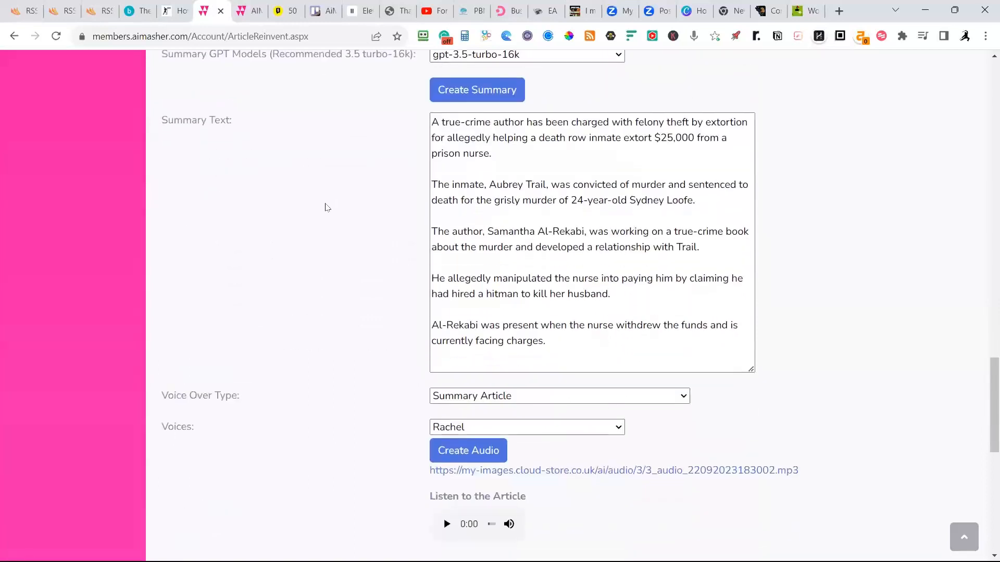
scroll(332, 214, "down", 3)
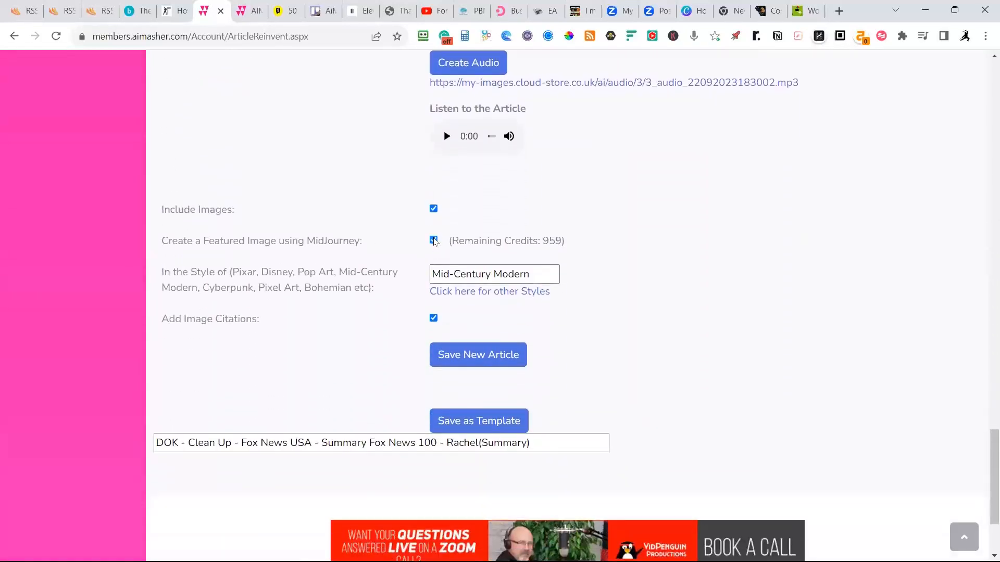
left_click(434, 240)
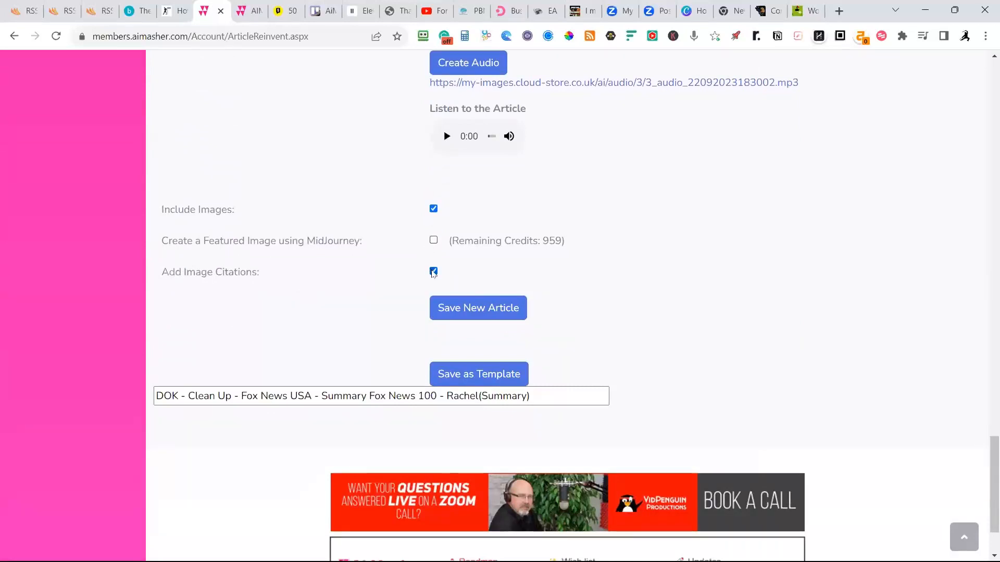
left_click(483, 312)
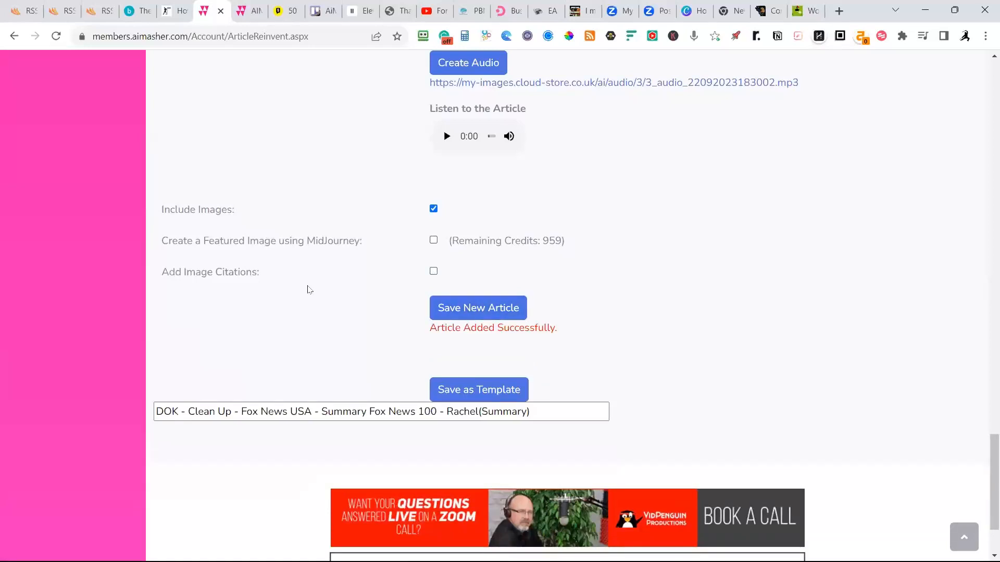
Go to My Articles and open the newly saved "True-Crime Author Charged with Helping Death Row Inmate Extort Prison Nurse" article for editing.
scroll(308, 288, "up", 14)
scroll(223, 251, "up", 10)
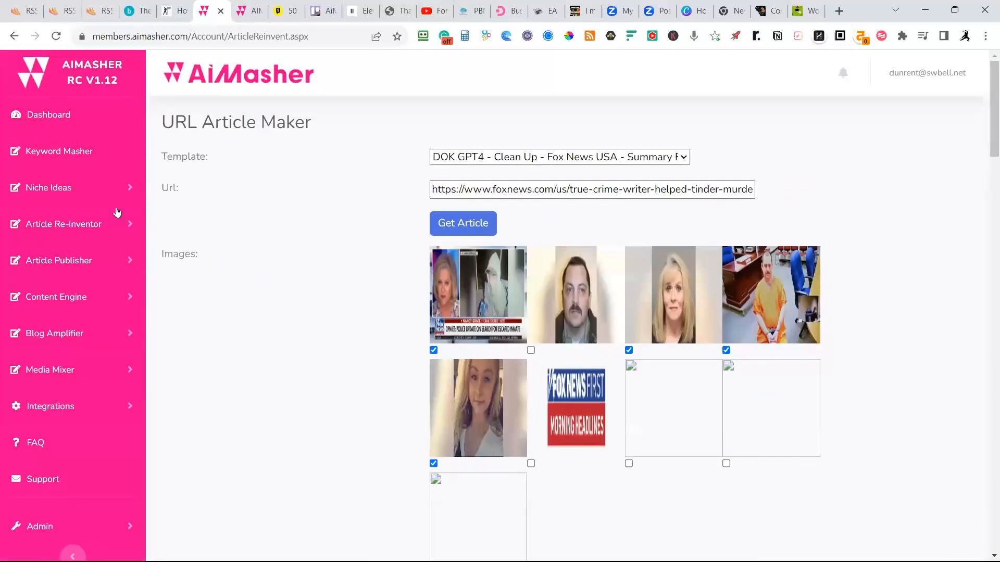
left_click(64, 261)
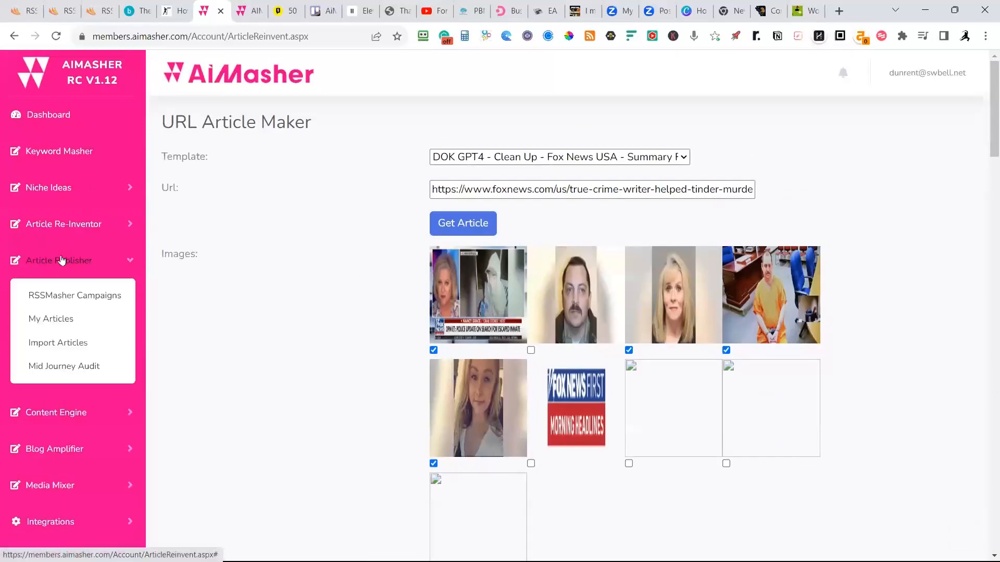
left_click(51, 319)
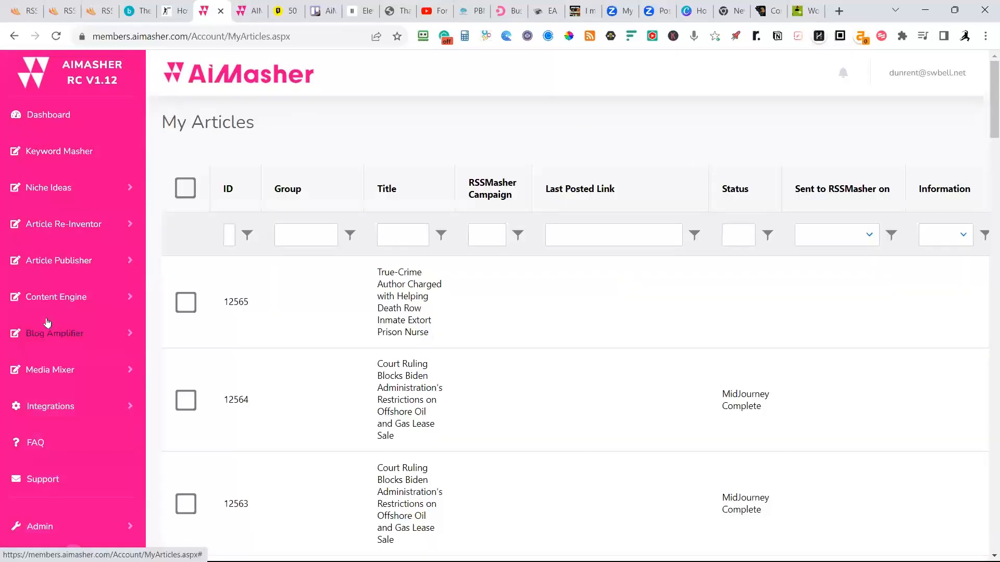
scroll(345, 313, "down", 20)
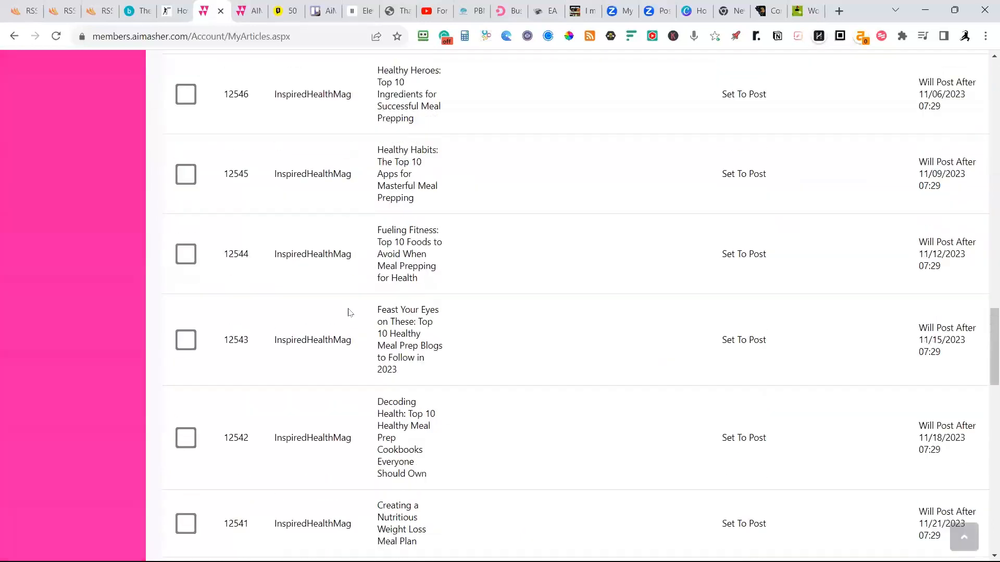
scroll(346, 319, "up", 5)
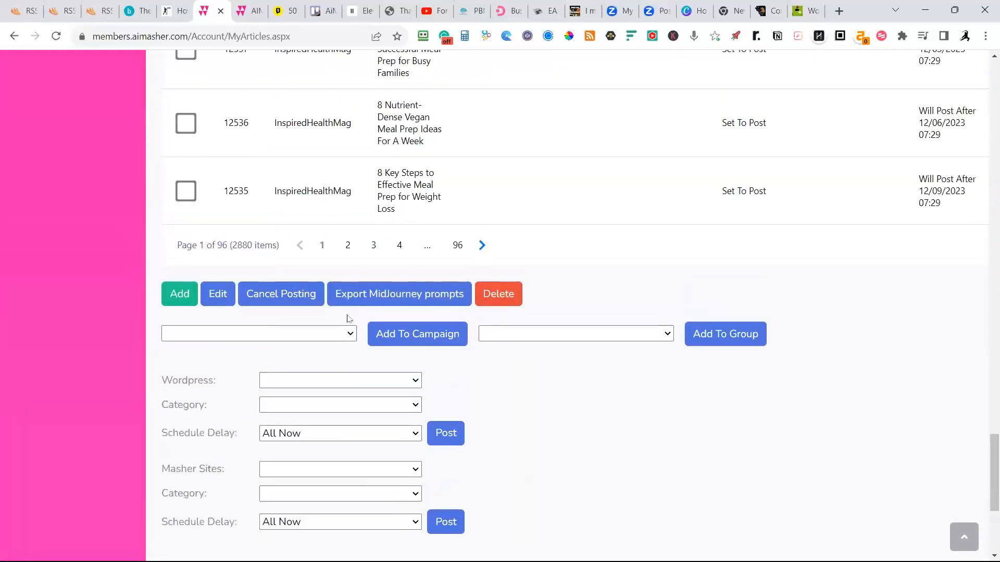
left_click(228, 302)
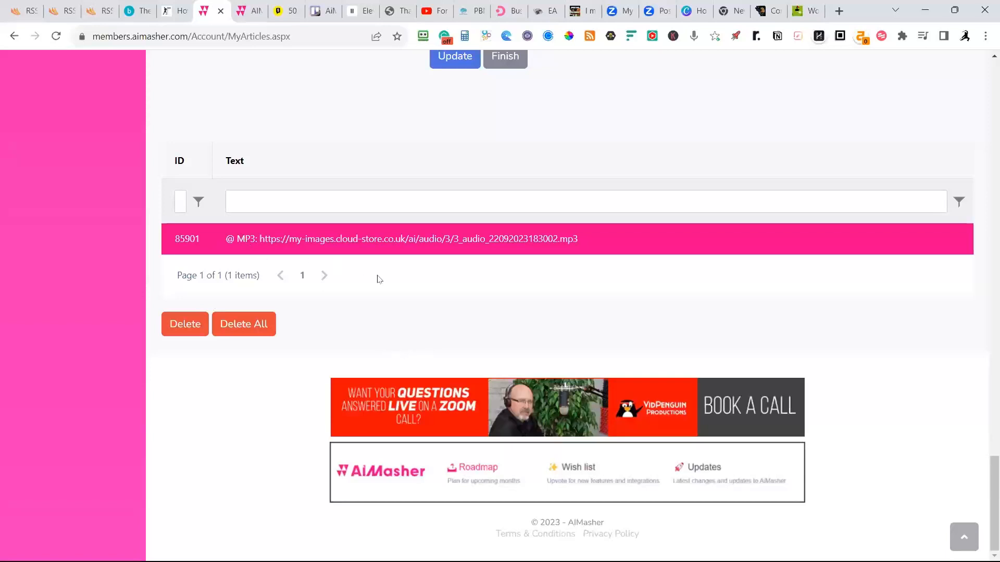
Examine the saved article's MP3 entry, summary, audio player, images and rewritten sections.
scroll(379, 280, "up", 11)
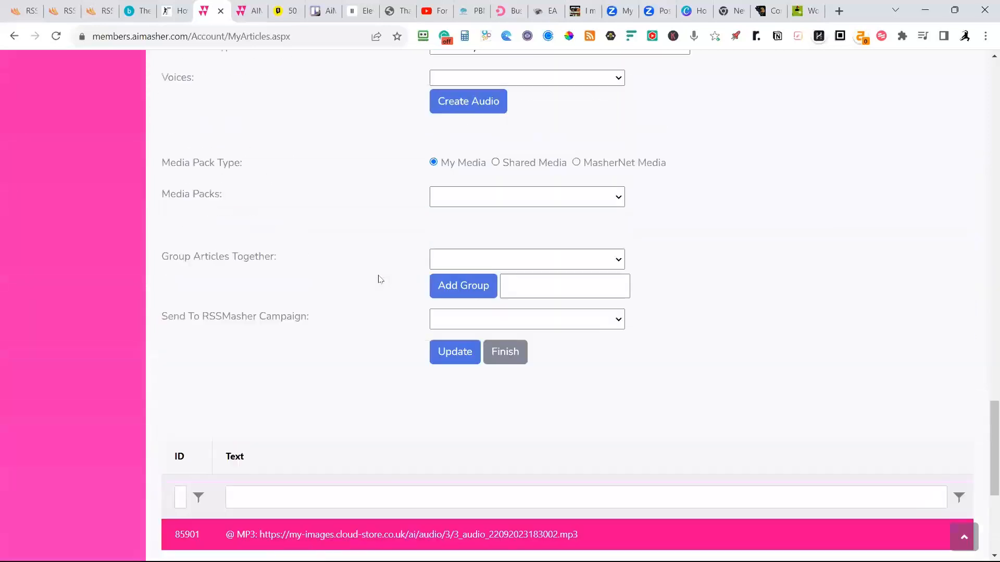
scroll(349, 283, "down", 9)
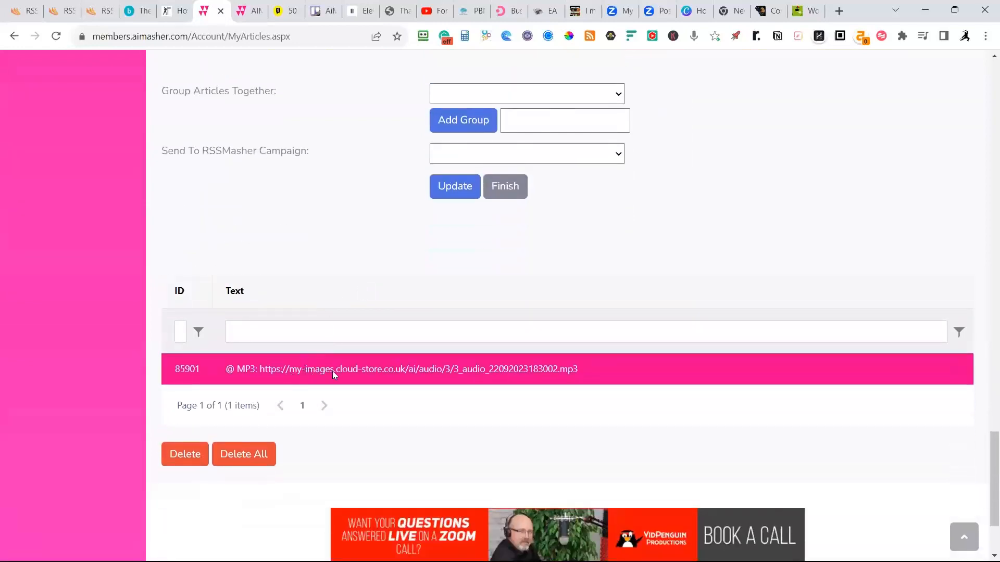
scroll(337, 326, "up", 10)
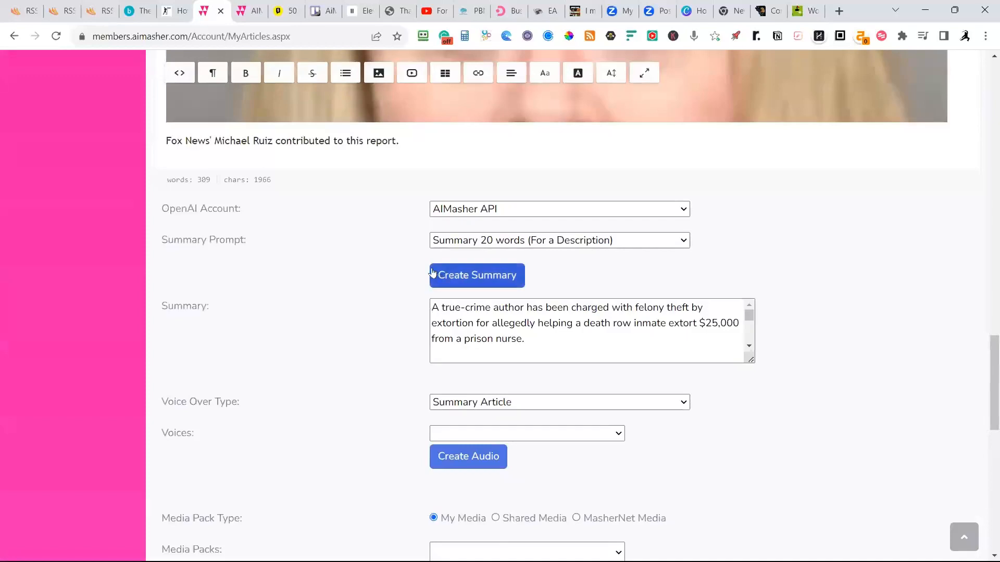
scroll(451, 295, "up", 15)
scroll(465, 311, "up", 20)
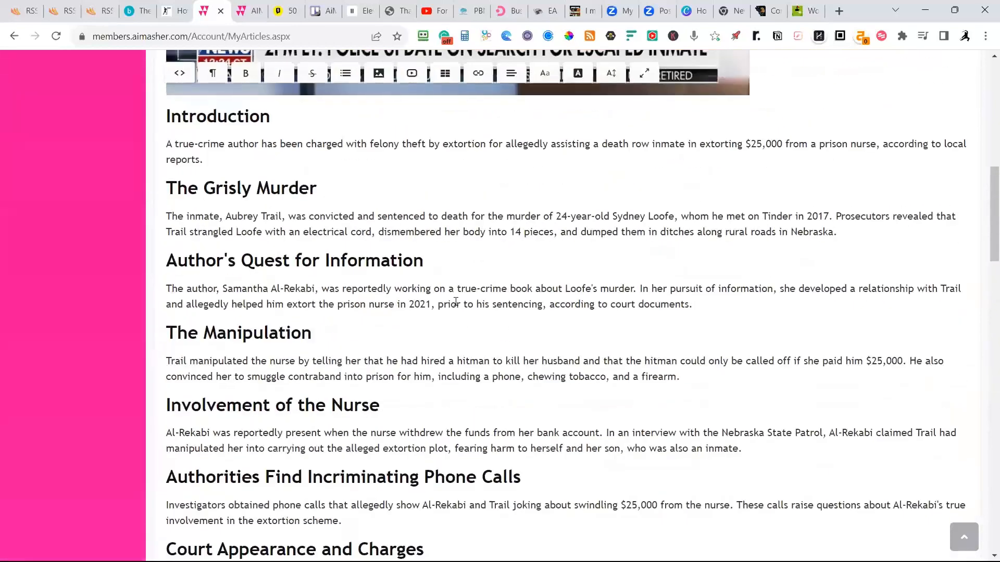
scroll(447, 291, "down", 2)
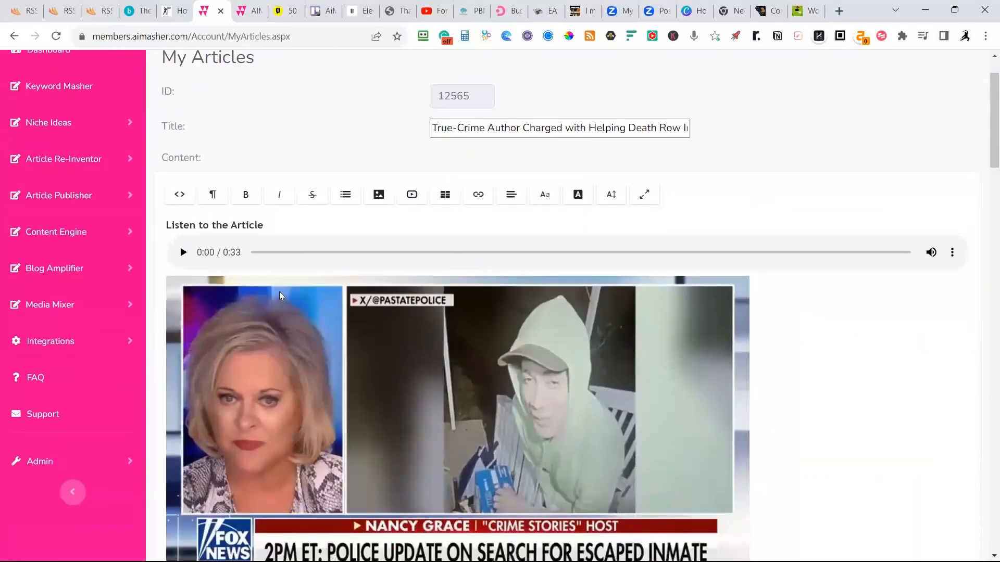
scroll(432, 234, "up", 2)
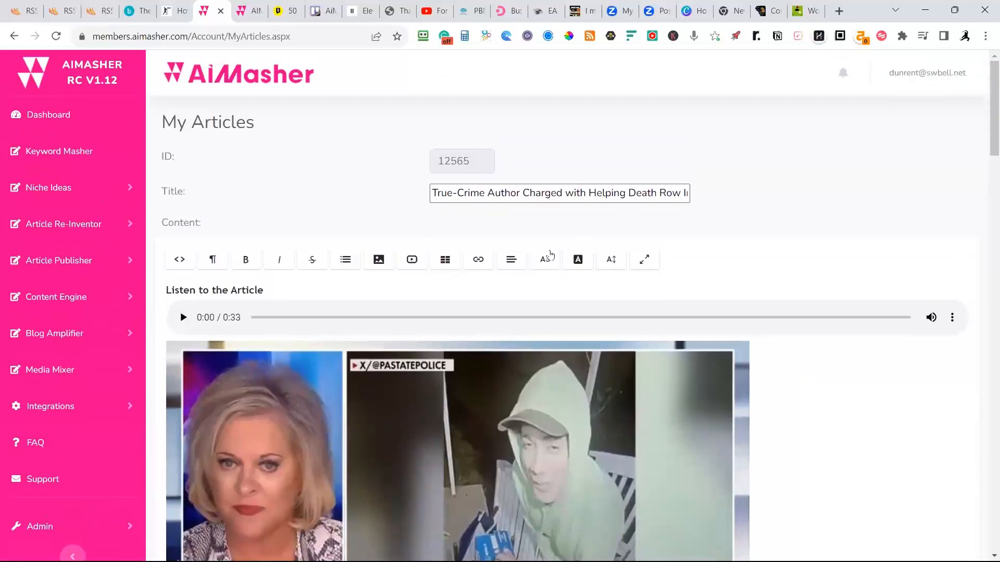
scroll(494, 313, "down", 3)
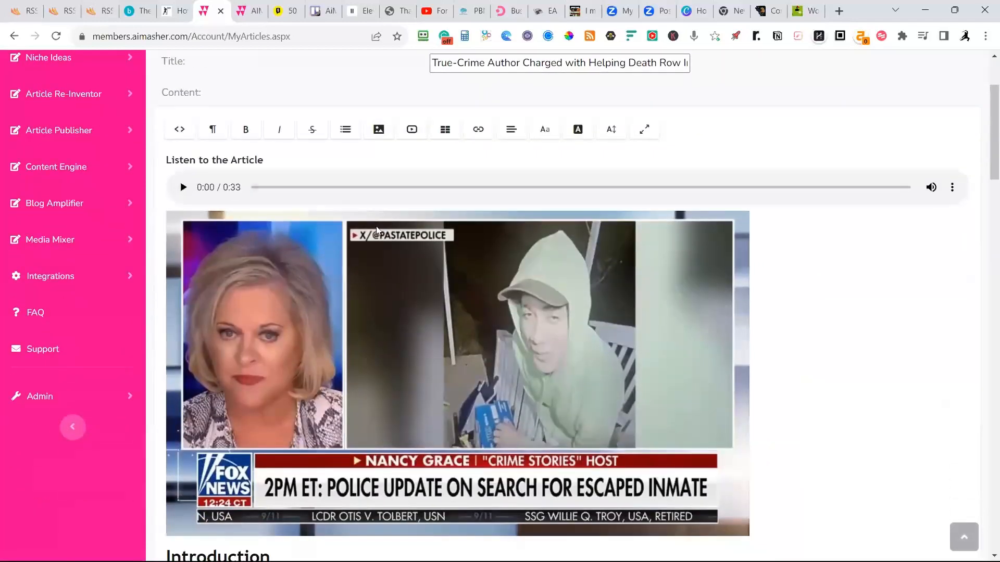
scroll(401, 237, "down", 4)
scroll(361, 253, "down", 4)
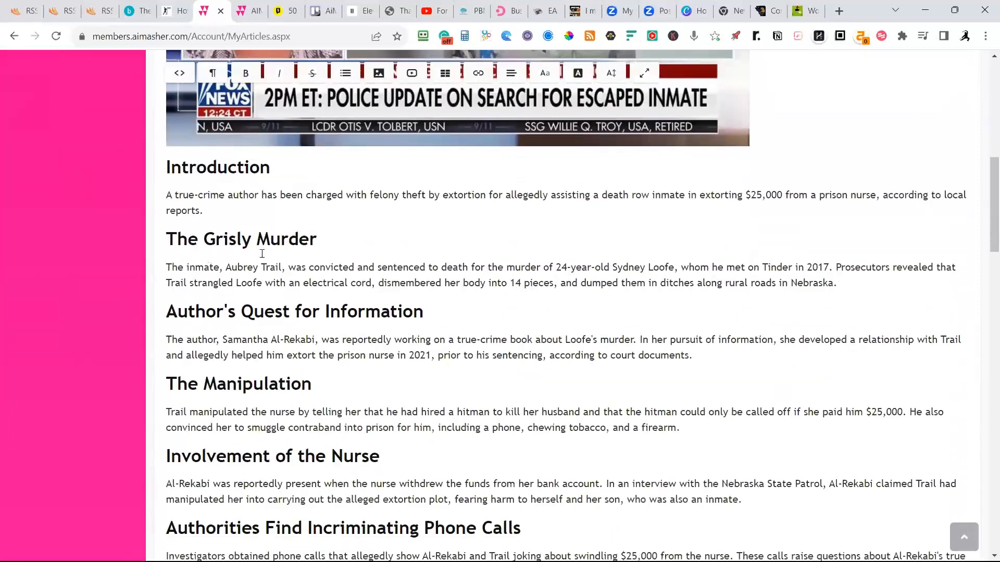
scroll(274, 340, "down", 1)
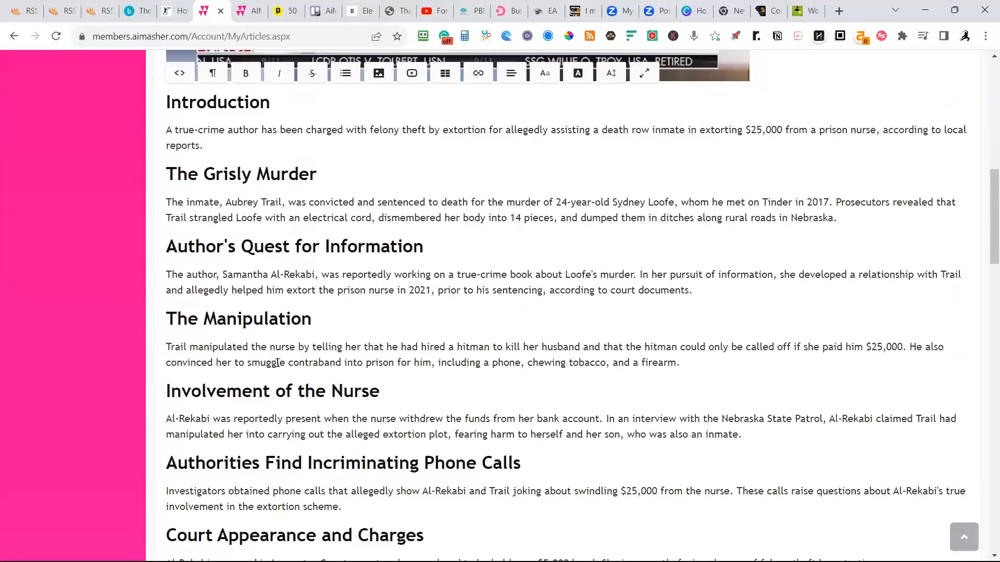
scroll(277, 363, "down", 10)
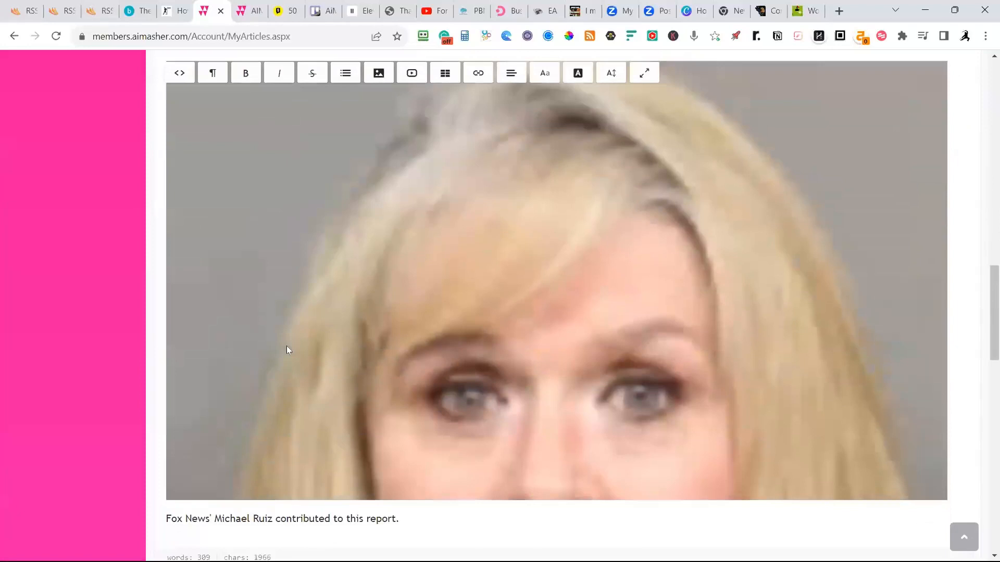
scroll(288, 344, "down", 1)
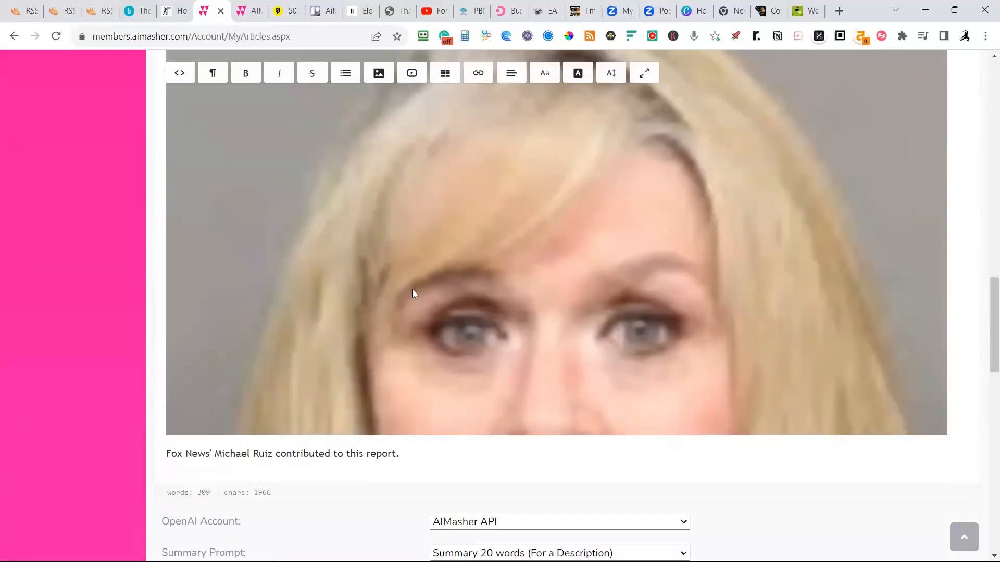
Delete the oversized portrait image below the "Court Appearance and Charges" section and review the rest of the article.
scroll(327, 328, "up", 3)
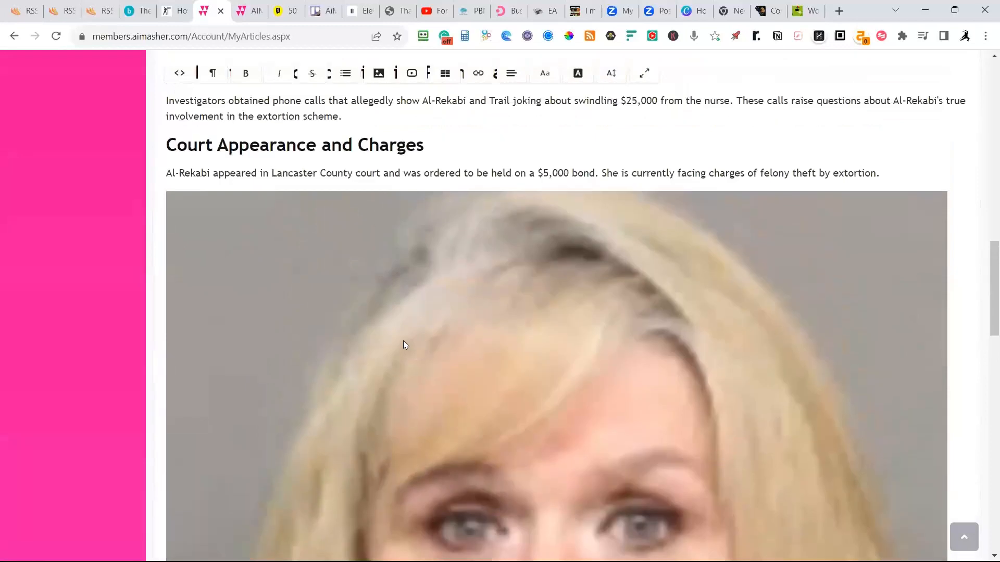
left_click(403, 344)
key("Delete")
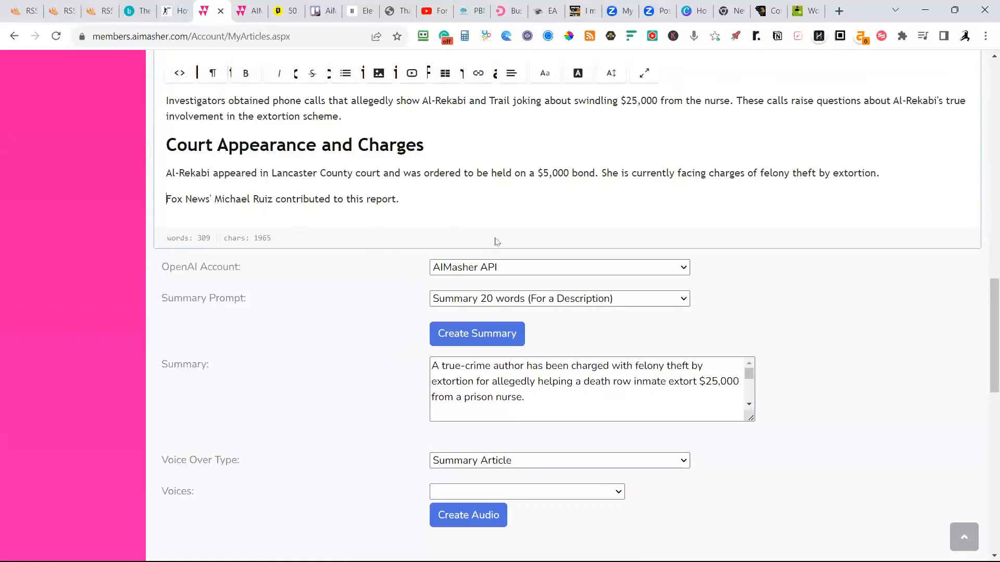
scroll(495, 242, "up", 15)
scroll(511, 252, "up", 1)
scroll(512, 255, "down", 4)
scroll(518, 260, "down", 6)
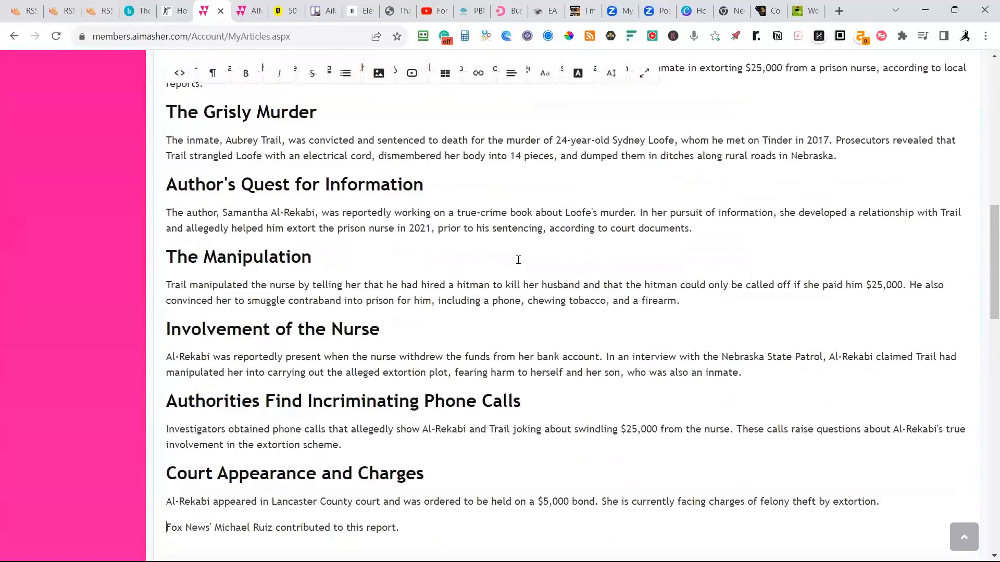
scroll(515, 259, "down", 3)
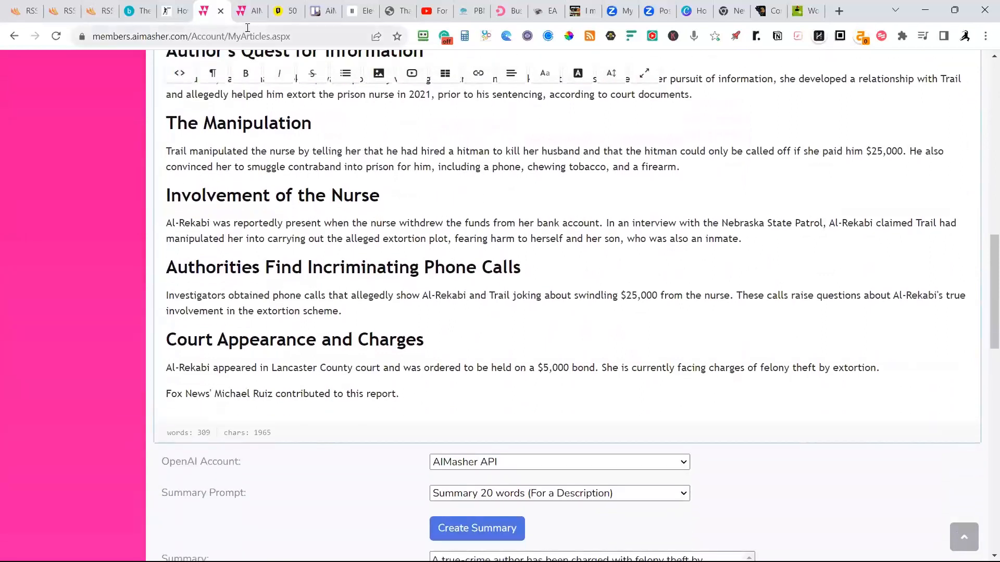
Switch to the other AiMasher tab and open the account settings page.
left_click(249, 11)
scroll(625, 166, "up", 9)
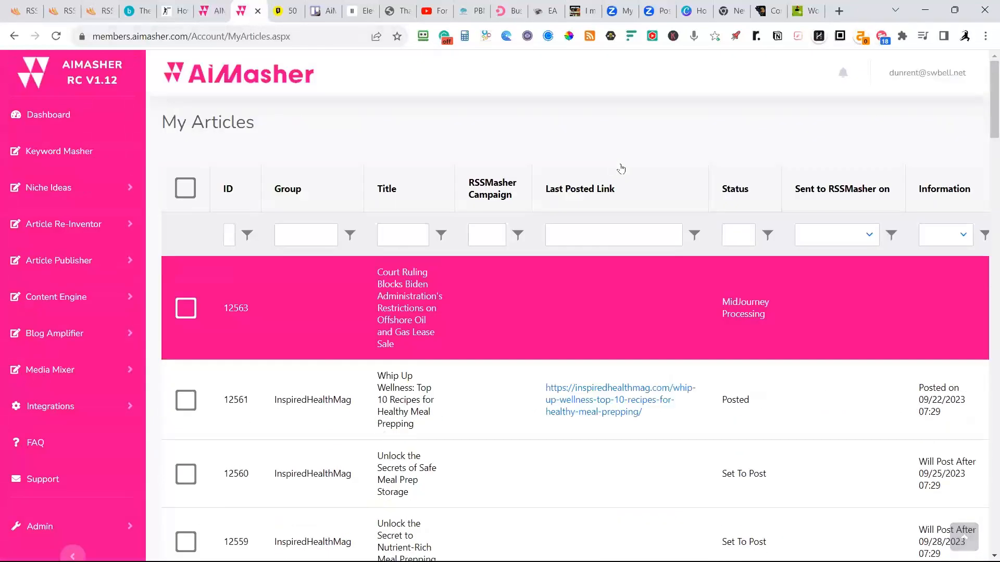
left_click(921, 74)
left_click(887, 113)
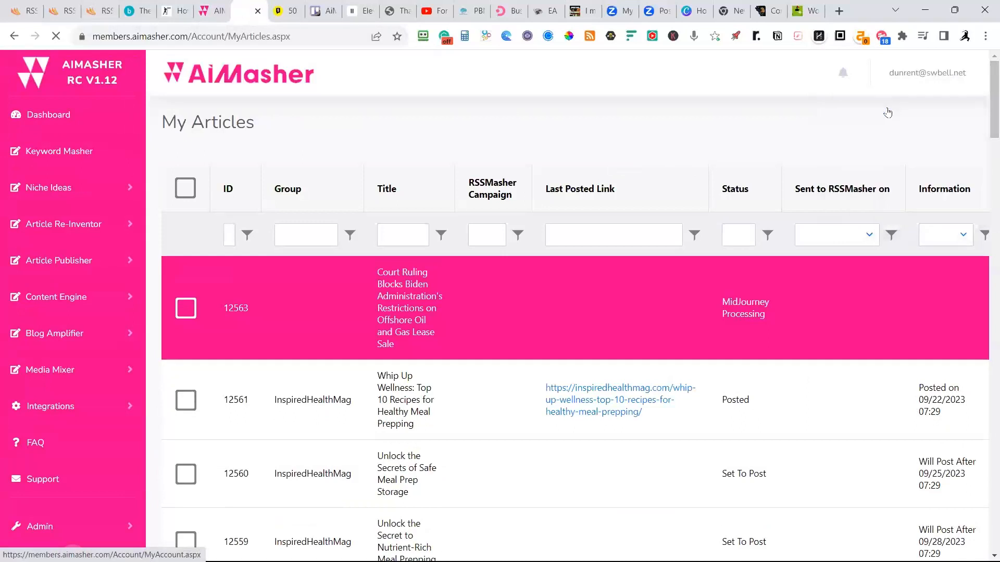
scroll(682, 171, "down", 3)
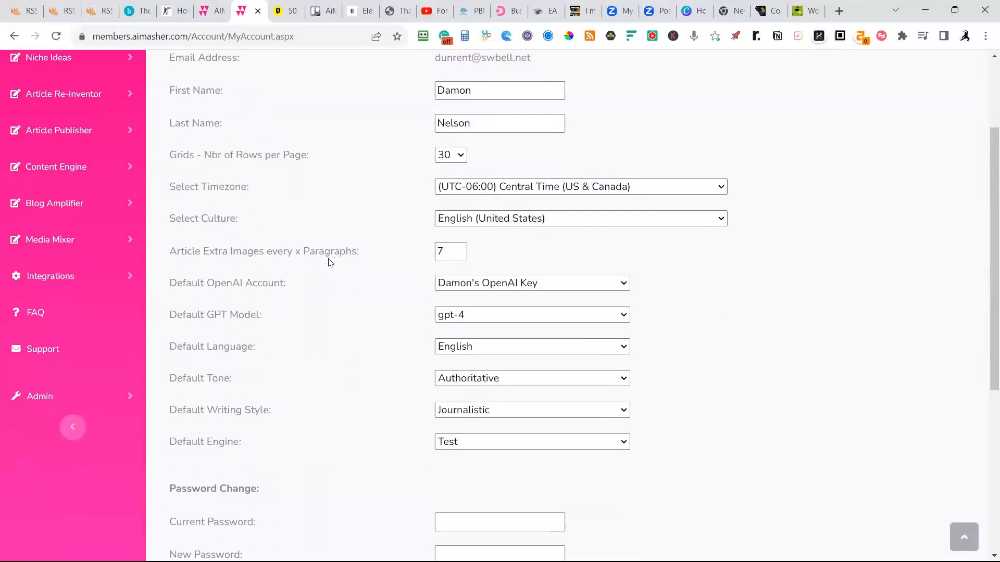
Try 5 and 3 as the paragraph interval for extra article images.
left_click_drag(447, 253, 434, 253)
type("5")
left_click_drag(454, 252, 428, 254)
type("3")
Set extra article images to every 7 paragraphs, update the account settings and finish.
left_click_drag(440, 252, 436, 254)
type("7")
scroll(367, 291, "down", 2)
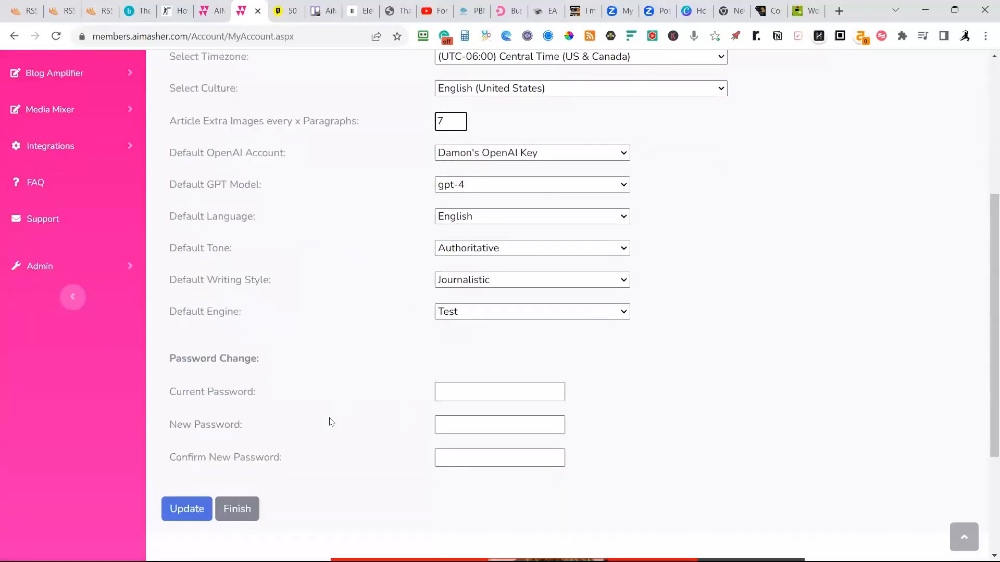
scroll(329, 422, "down", 1)
left_click(187, 443)
left_click(237, 444)
Return to the true-crime article's edit page and finish editing it.
left_click(211, 11)
scroll(432, 219, "down", 9)
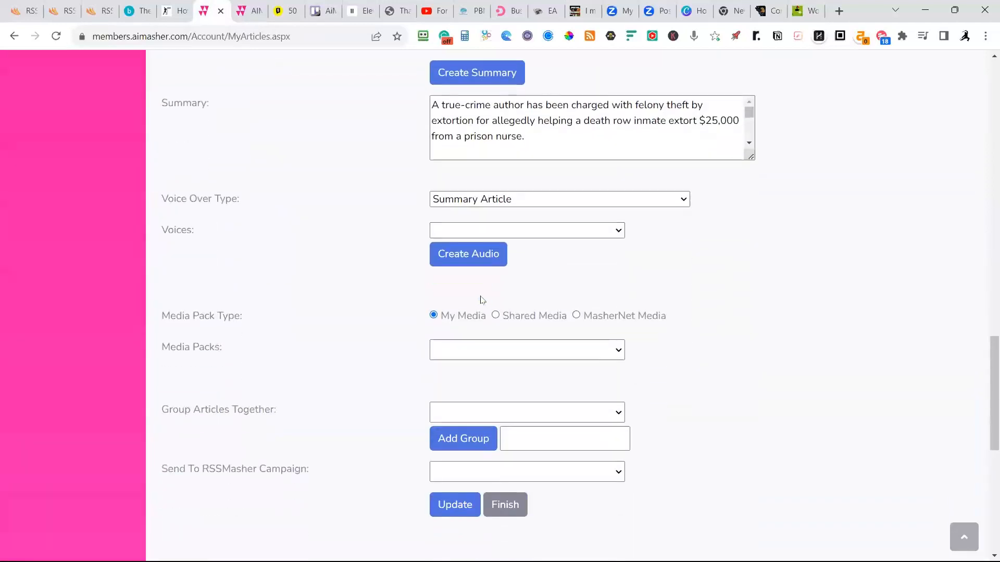
scroll(647, 283, "down", 6)
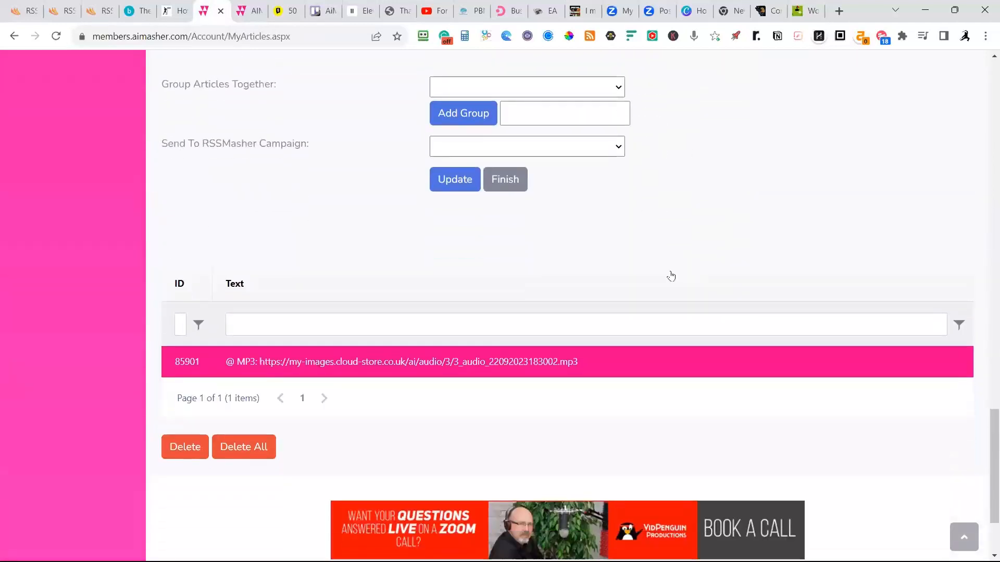
scroll(676, 277, "up", 5)
scroll(677, 278, "down", 5)
left_click(499, 190)
Choose ConsumerNewsNetwork.com as the Masher site for posting.
scroll(499, 193, "up", 20)
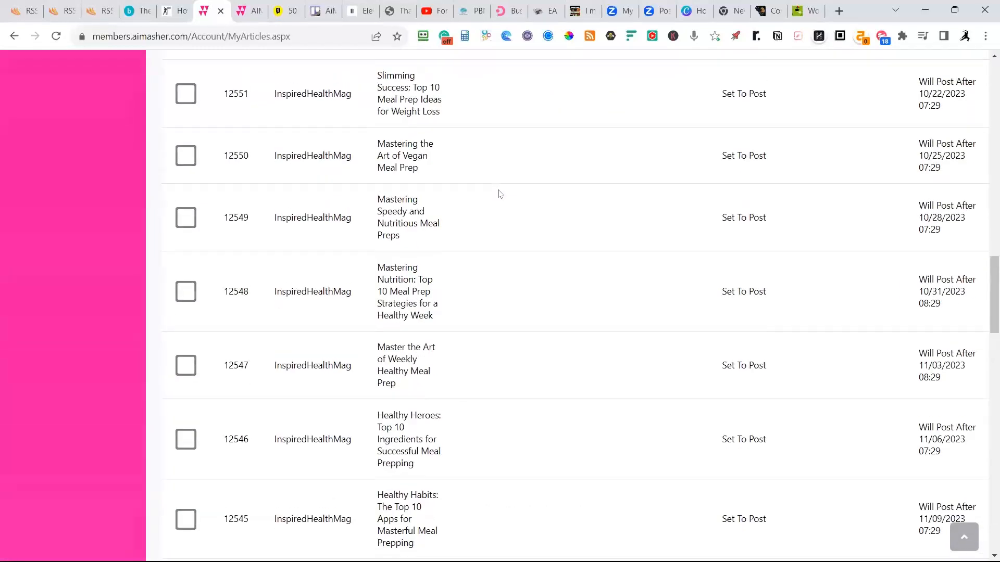
scroll(499, 193, "up", 3)
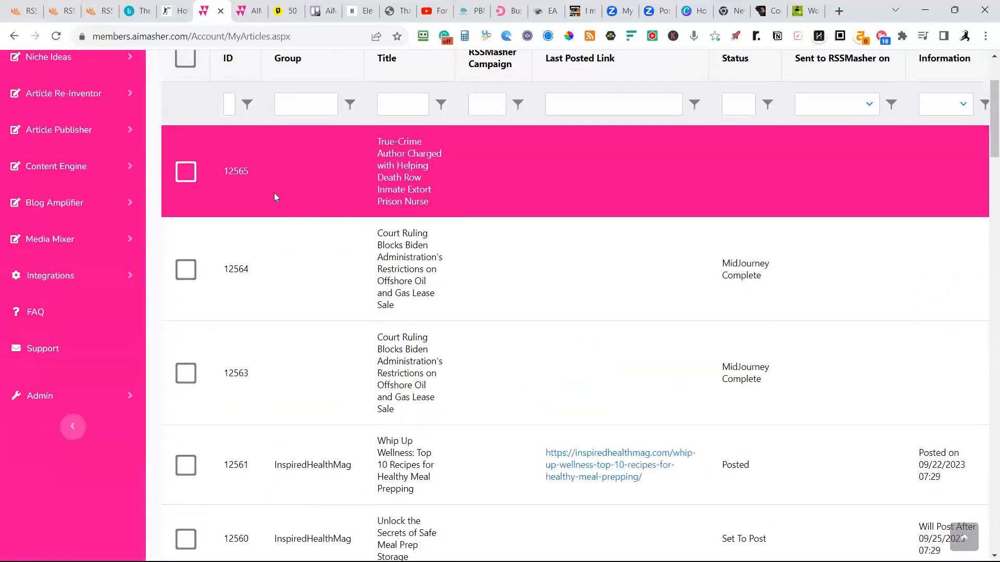
scroll(287, 206, "down", 15)
scroll(300, 216, "down", 20)
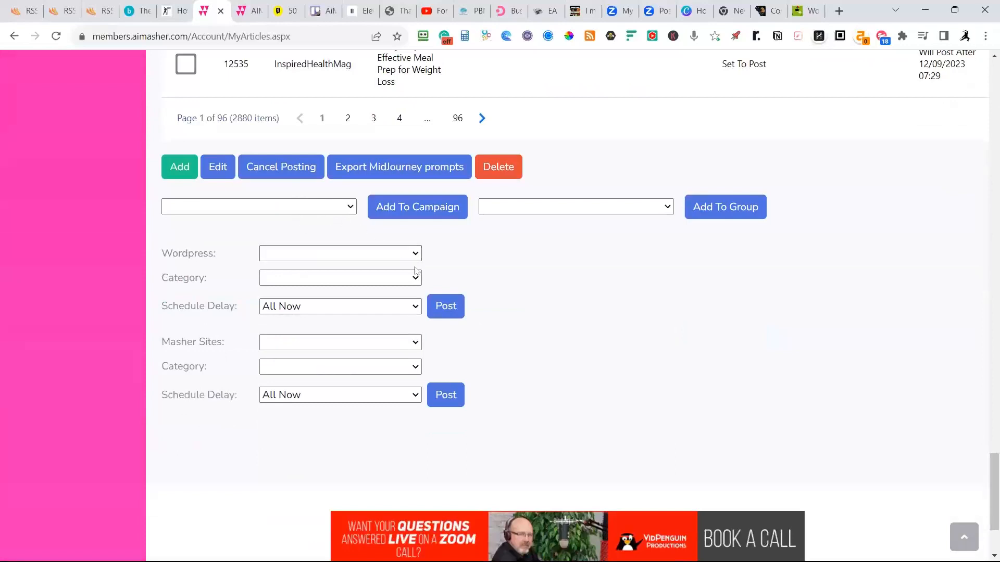
left_click(416, 343)
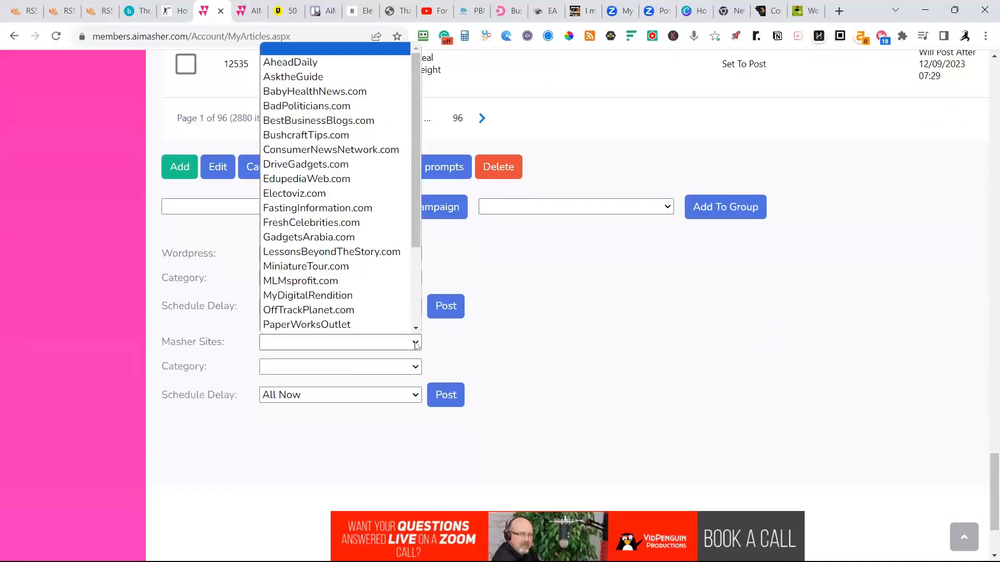
scroll(333, 326, "down", 1)
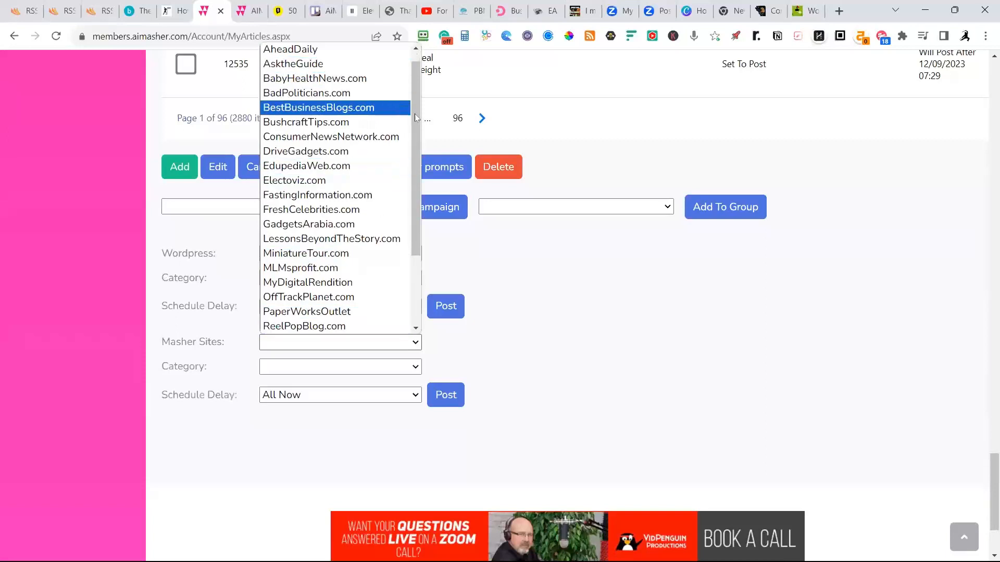
scroll(308, 63, "up", 1)
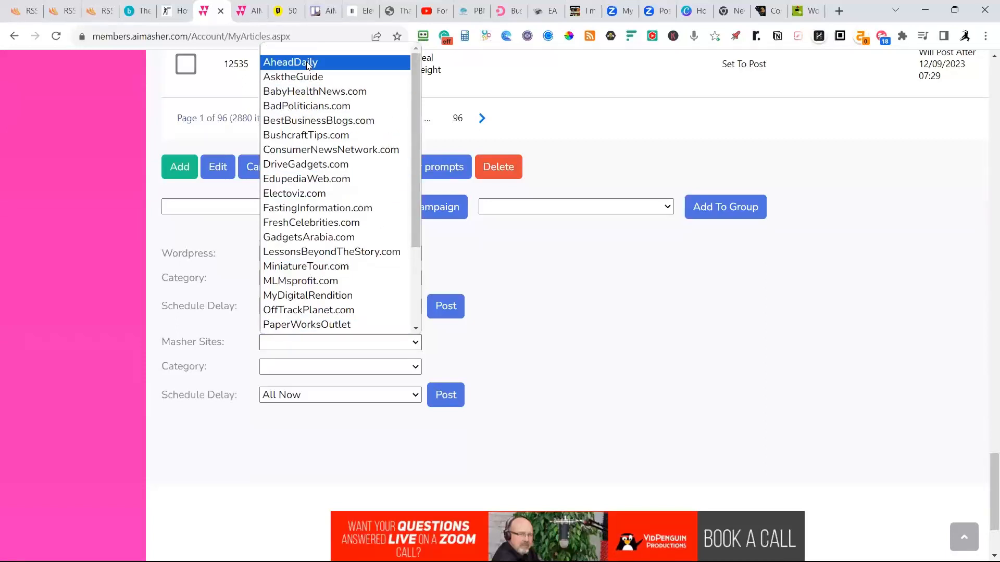
left_click(312, 151)
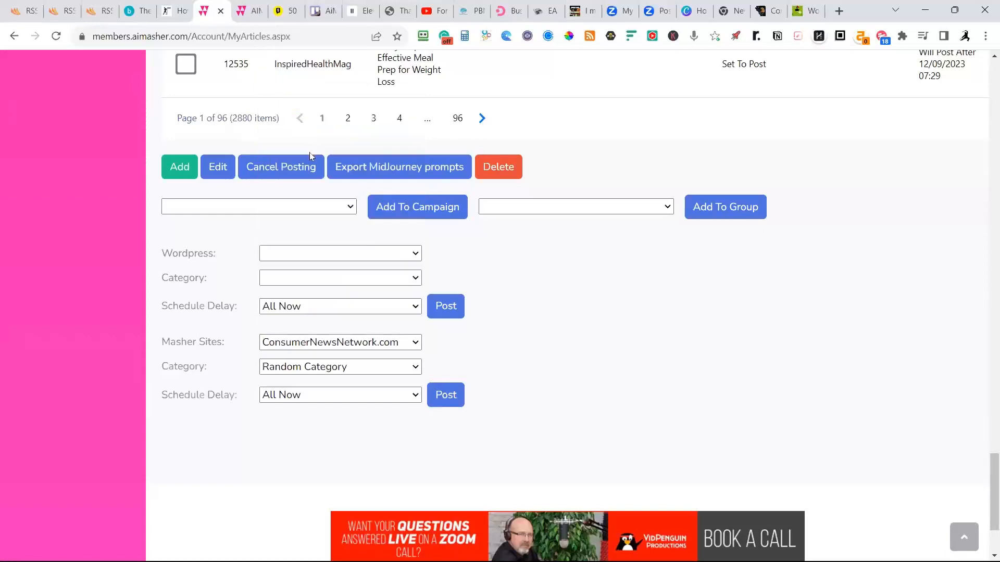
Set the Masher site post's category to Trending News and its schedule delay to All Now.
left_click(356, 368)
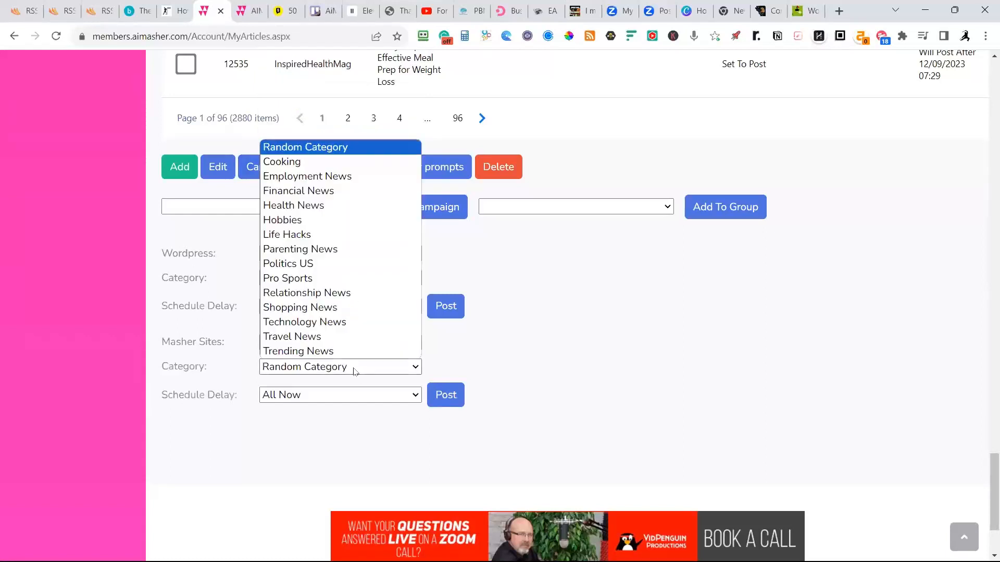
left_click(311, 352)
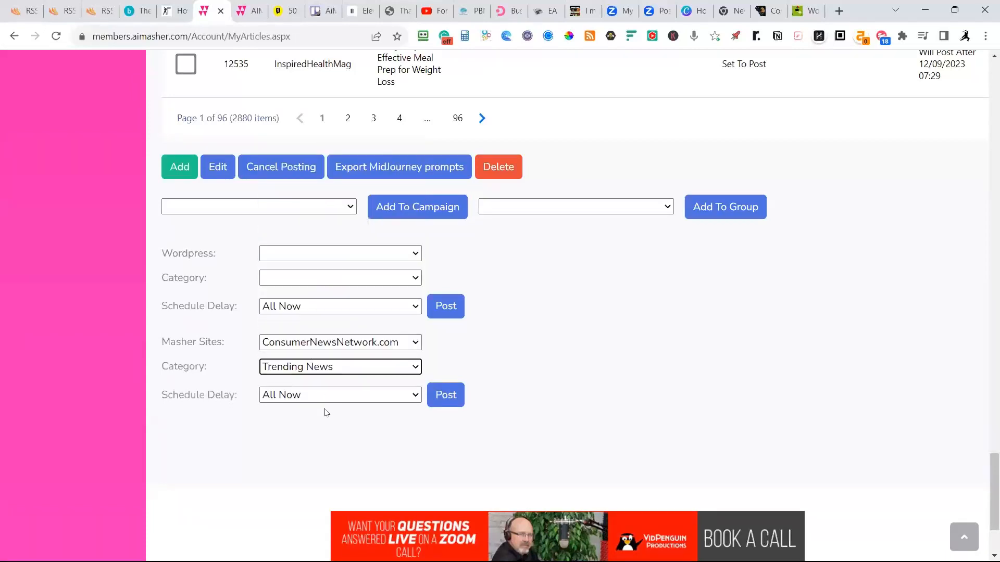
left_click(295, 397)
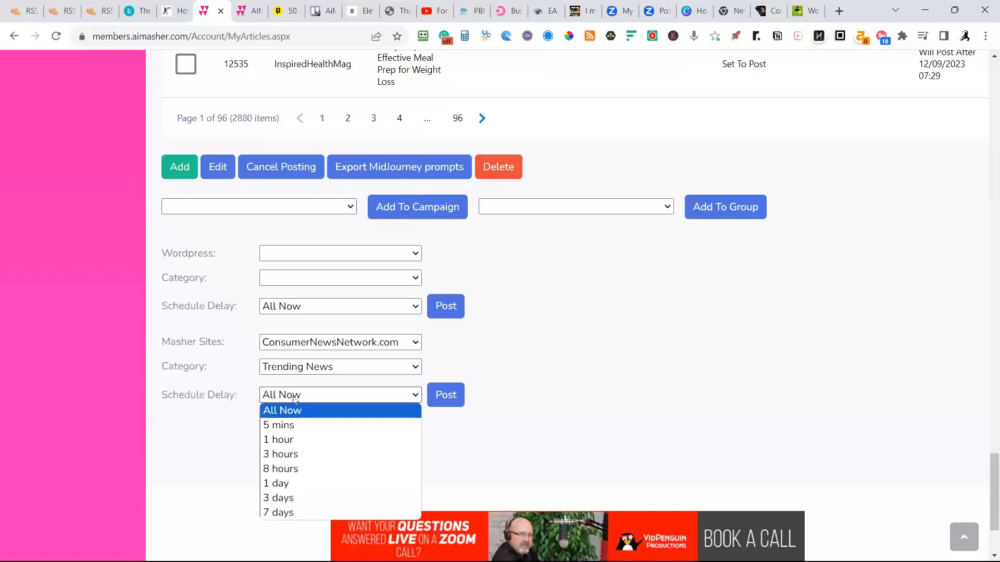
left_click(288, 412)
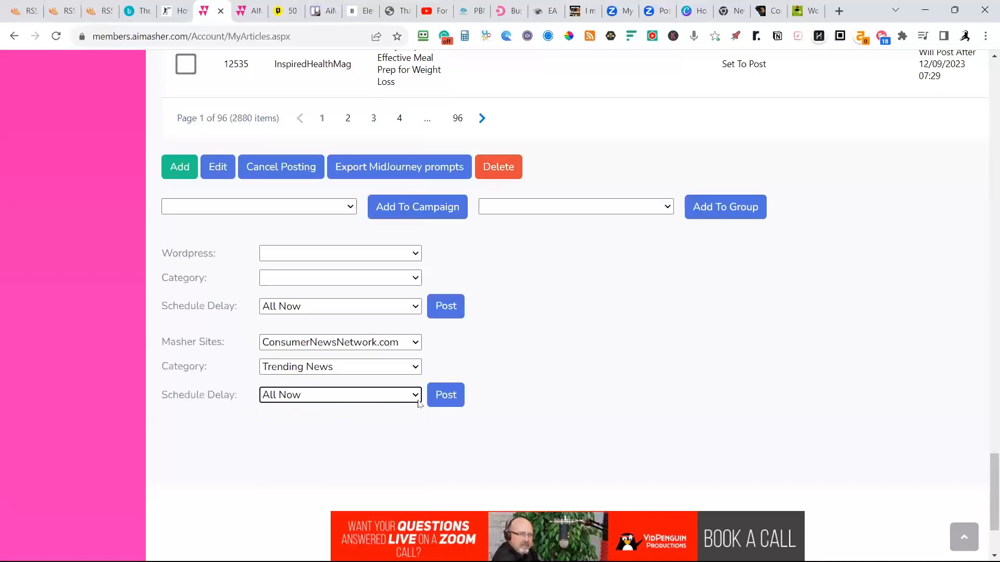
Select the "True-Crime Author Charged with Helping Death Row Inmate Extort Prison Nurse" article and post it to the chosen Masher site.
left_click(447, 403)
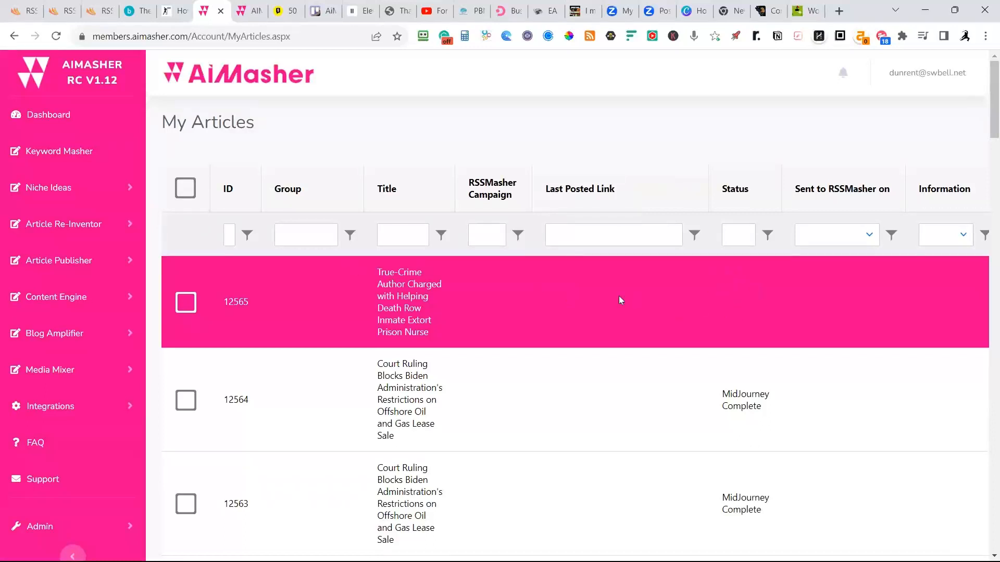
left_click(266, 304)
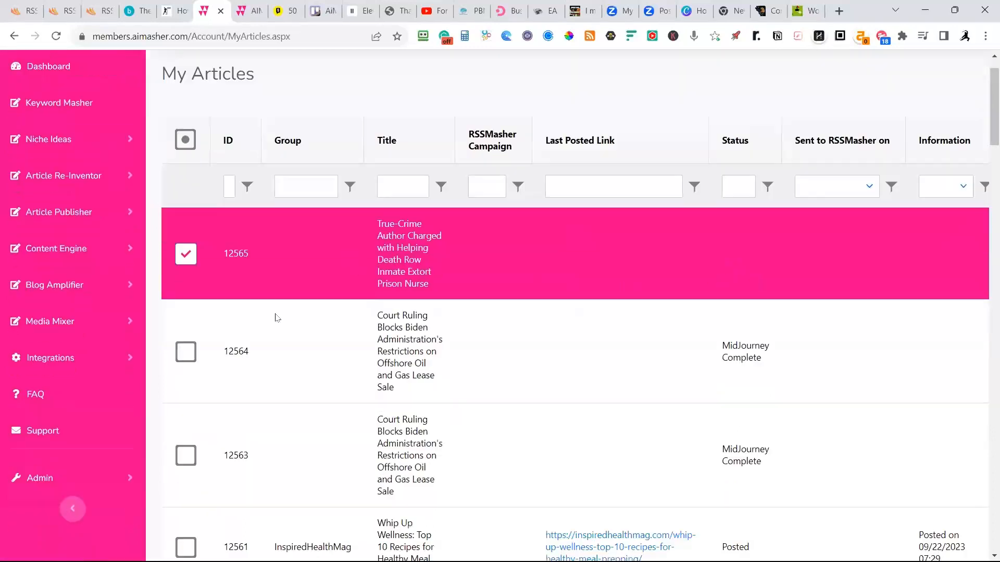
scroll(276, 313, "down", 20)
scroll(281, 312, "down", 5)
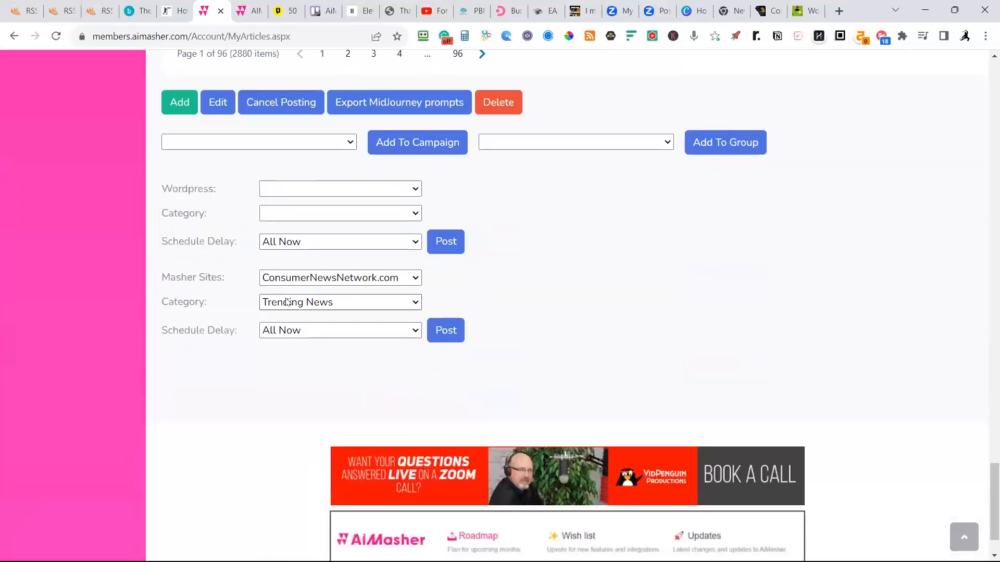
left_click(446, 330)
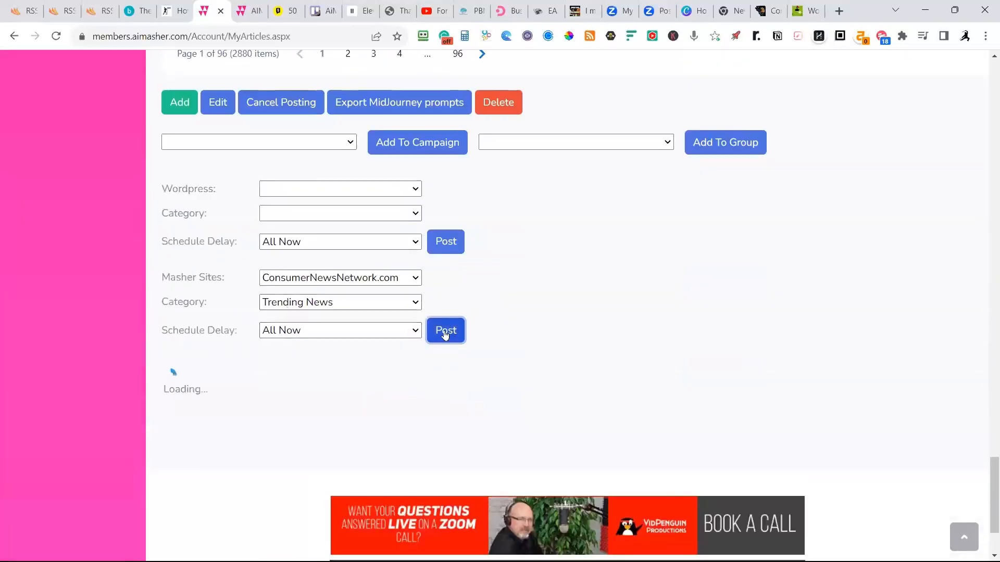
Examine the My Articles list for the posting status of the true-crime article and the schedule of the InspiredHealthMag articles.
scroll(421, 338, "up", 6)
scroll(421, 341, "up", 20)
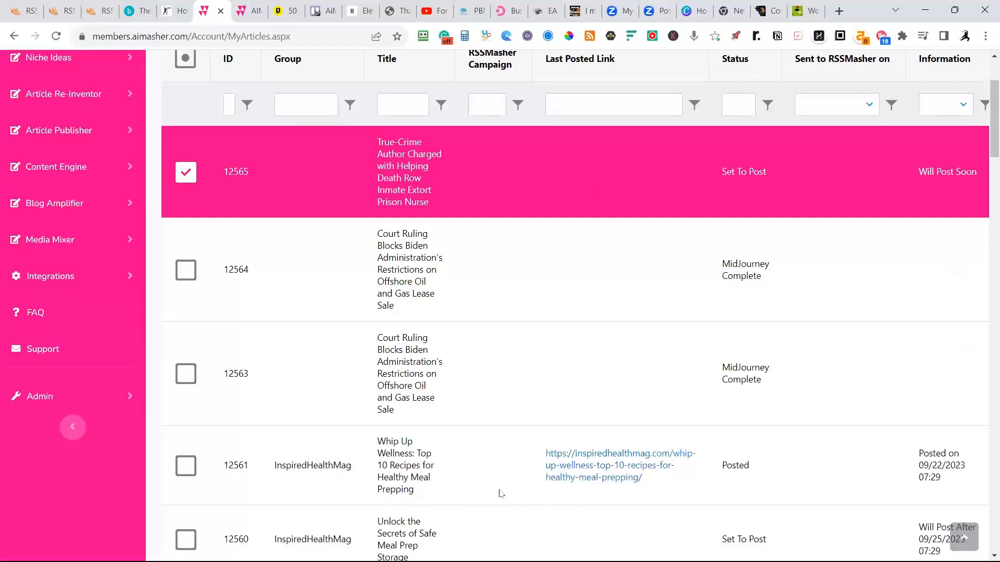
scroll(375, 515, "down", 1)
scroll(295, 449, "down", 3)
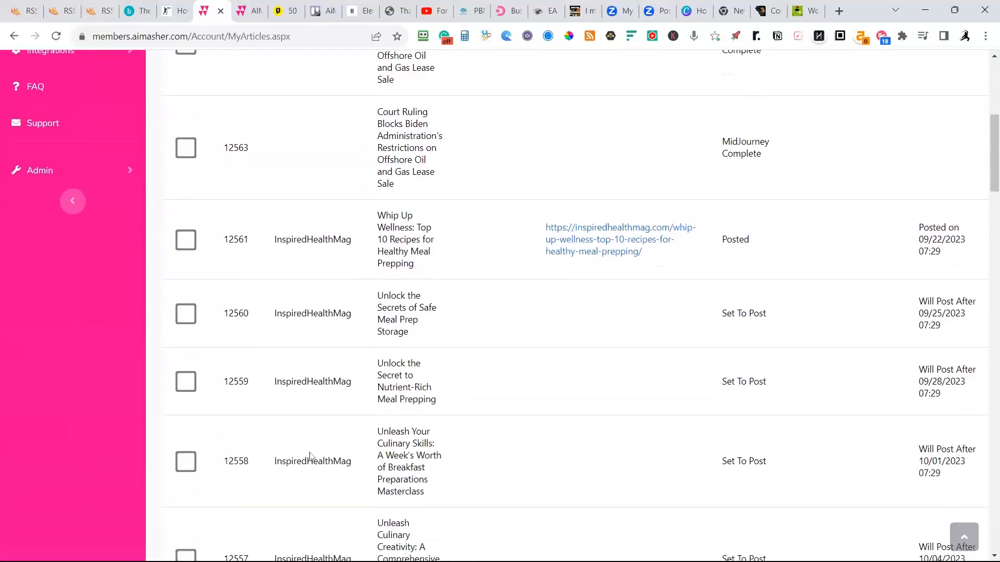
scroll(432, 253, "down", 1)
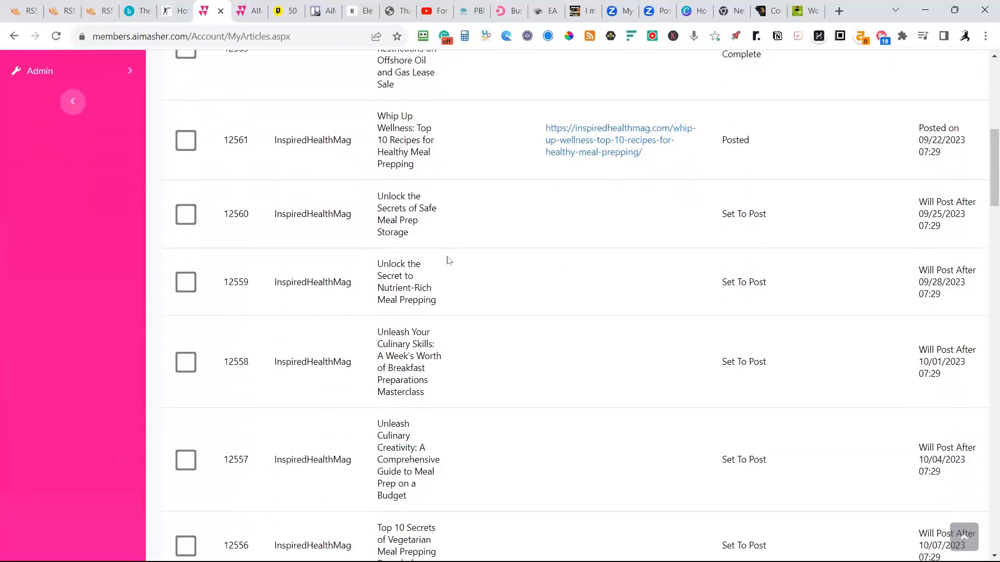
scroll(393, 267, "down", 15)
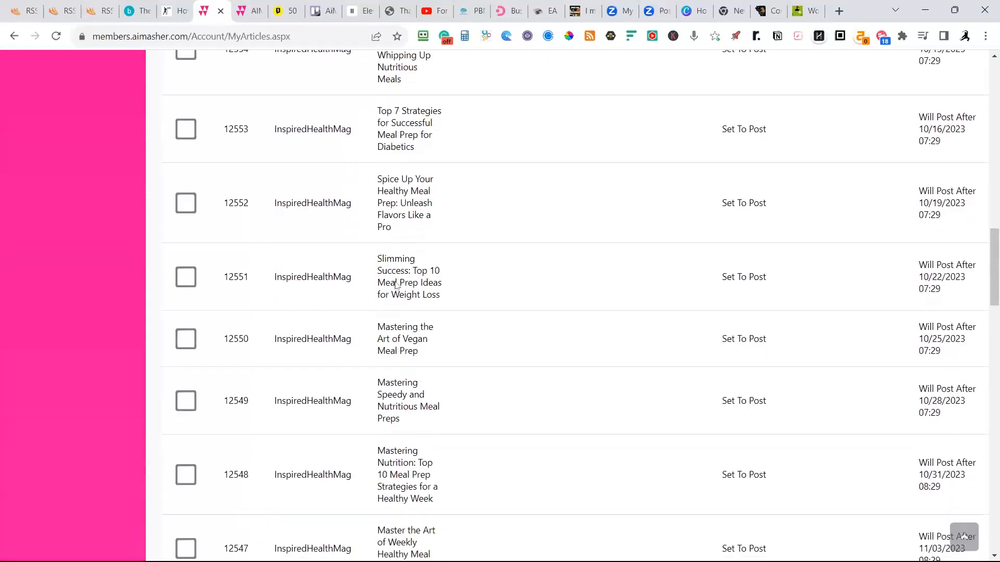
scroll(358, 296, "down", 7)
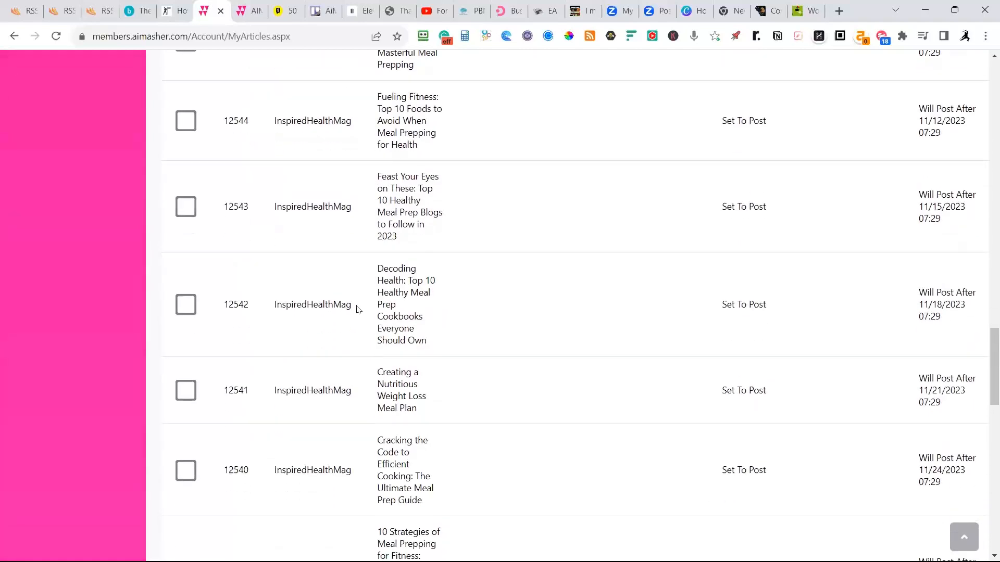
scroll(344, 352, "down", 6)
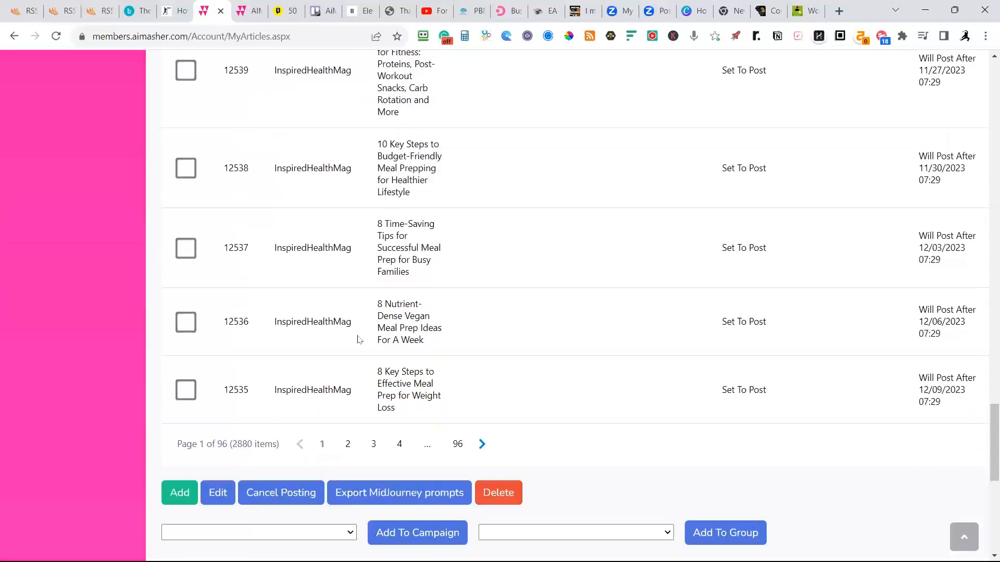
scroll(357, 319, "up", 4)
scroll(358, 316, "down", 4)
scroll(417, 328, "up", 18)
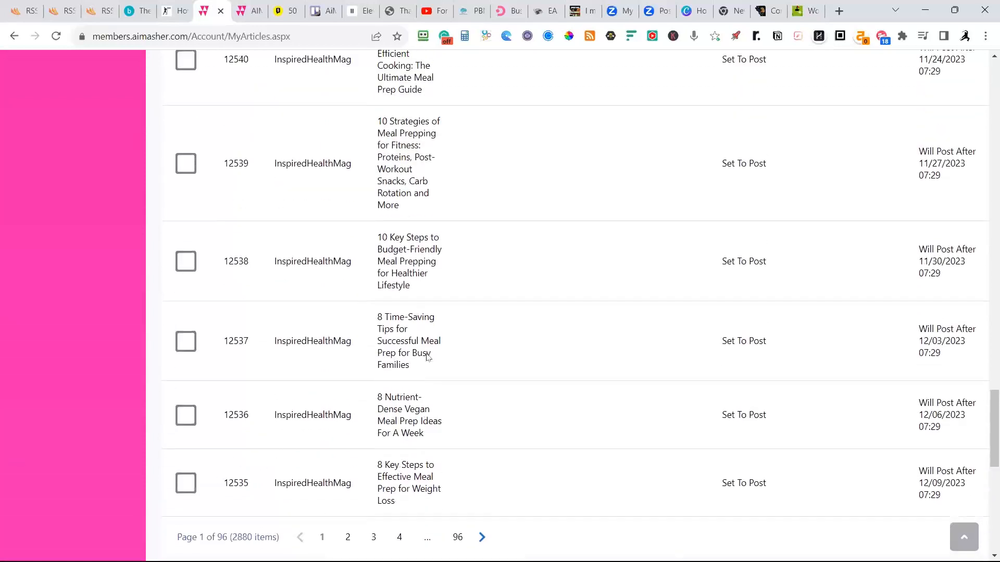
scroll(416, 329, "up", 14)
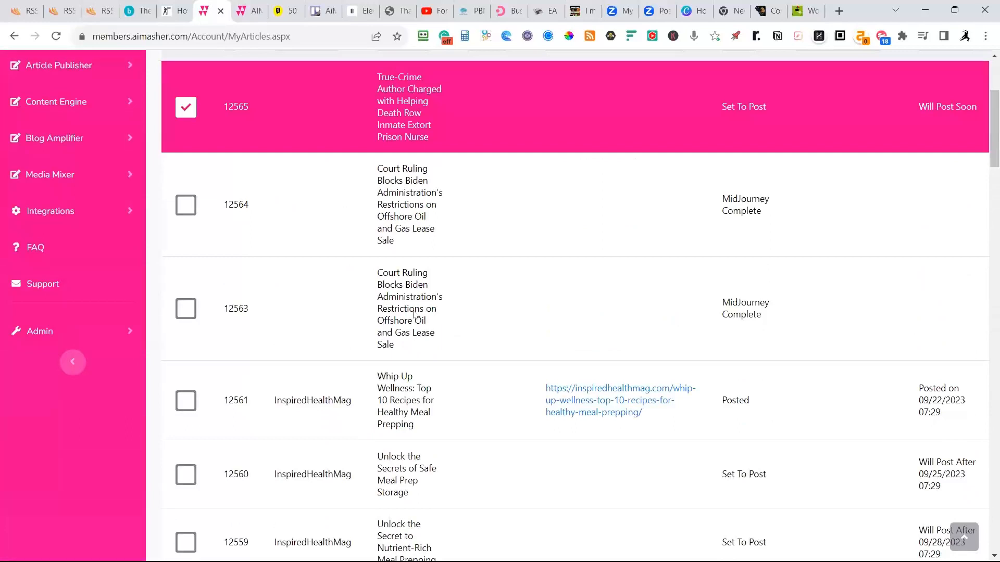
scroll(414, 314, "up", 3)
scroll(405, 267, "up", 1)
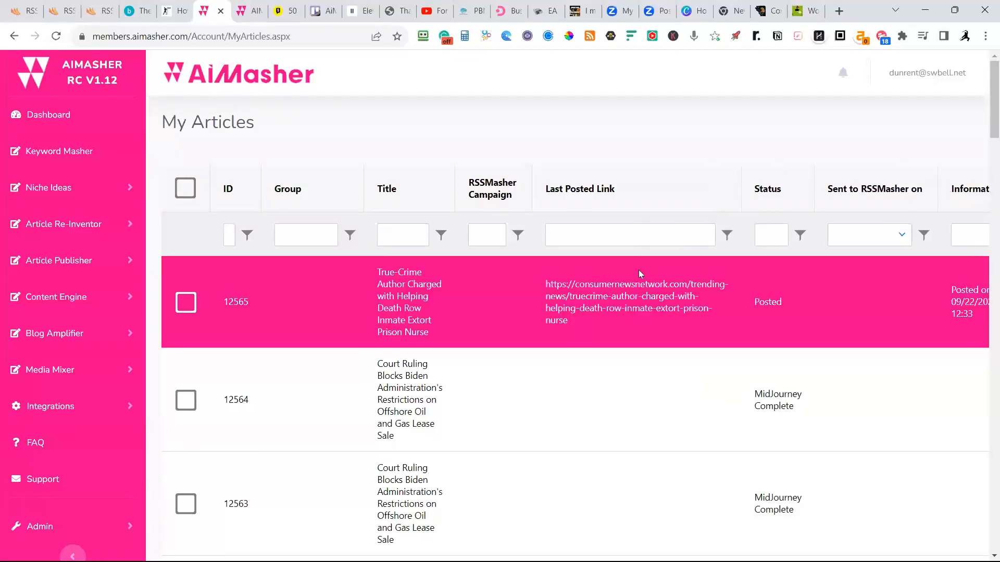
Open the true-crime article's published page on consumernewsnetwork.com, collapse the ad banner and review the lead image.
left_click(629, 308)
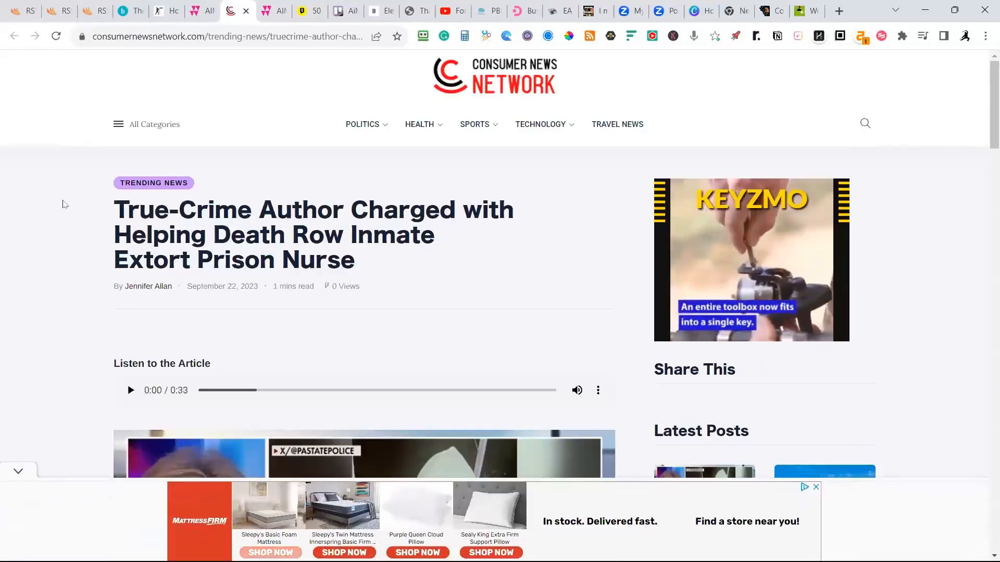
left_click(18, 474)
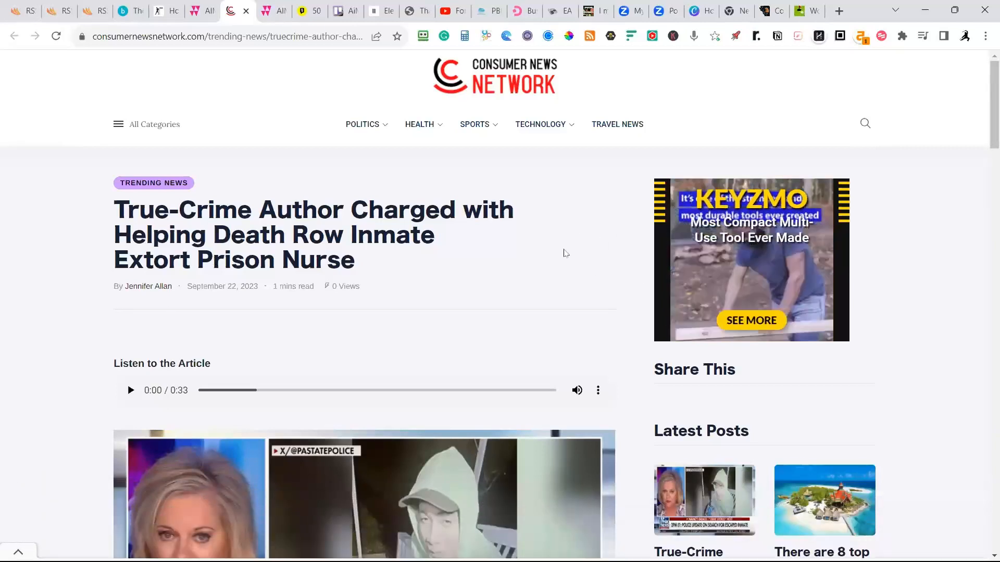
scroll(565, 253, "down", 1)
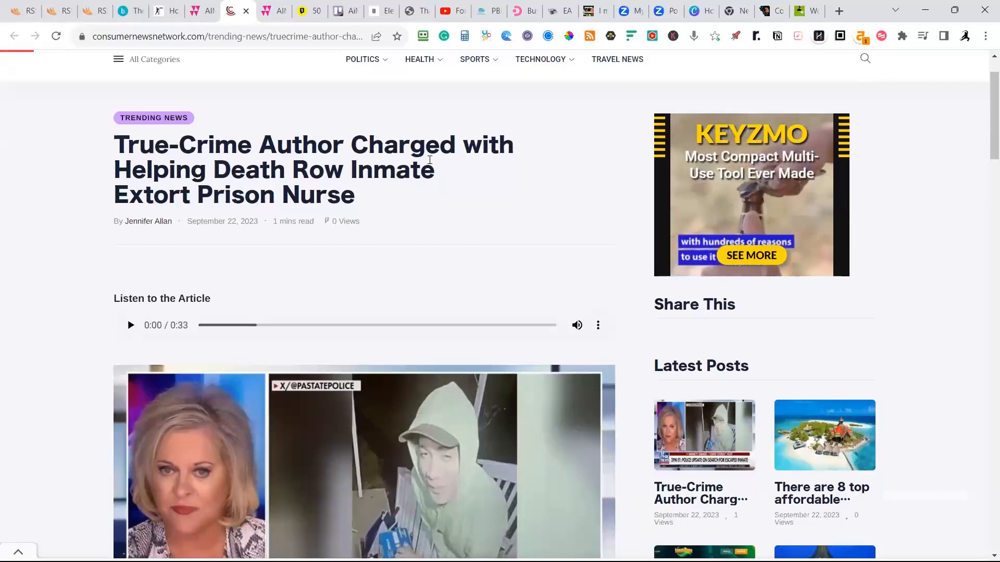
scroll(326, 198, "down", 4)
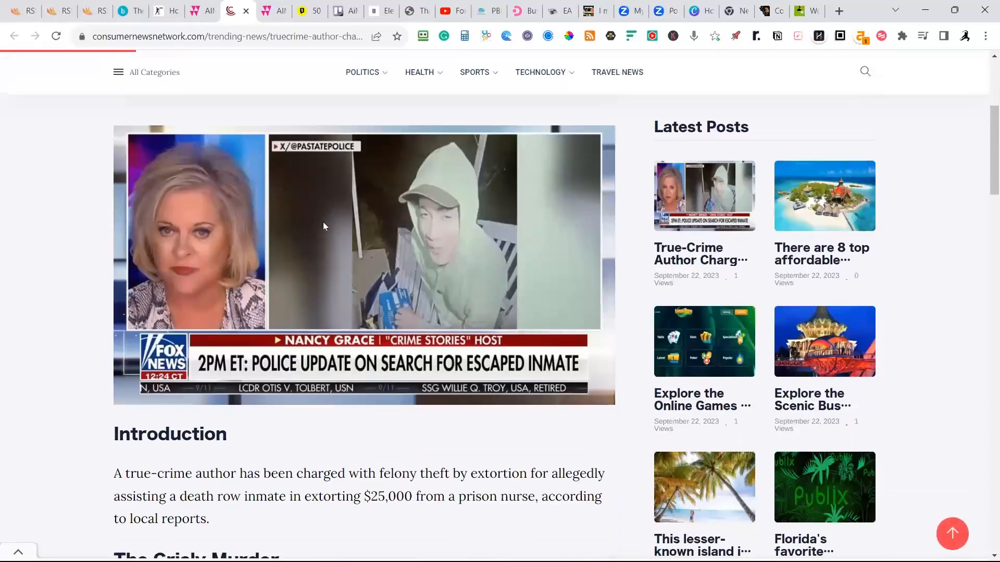
Play the published article's "Listen to the Article" audio and look at the introduction.
scroll(280, 200, "up", 3)
left_click(132, 260)
scroll(183, 256, "down", 3)
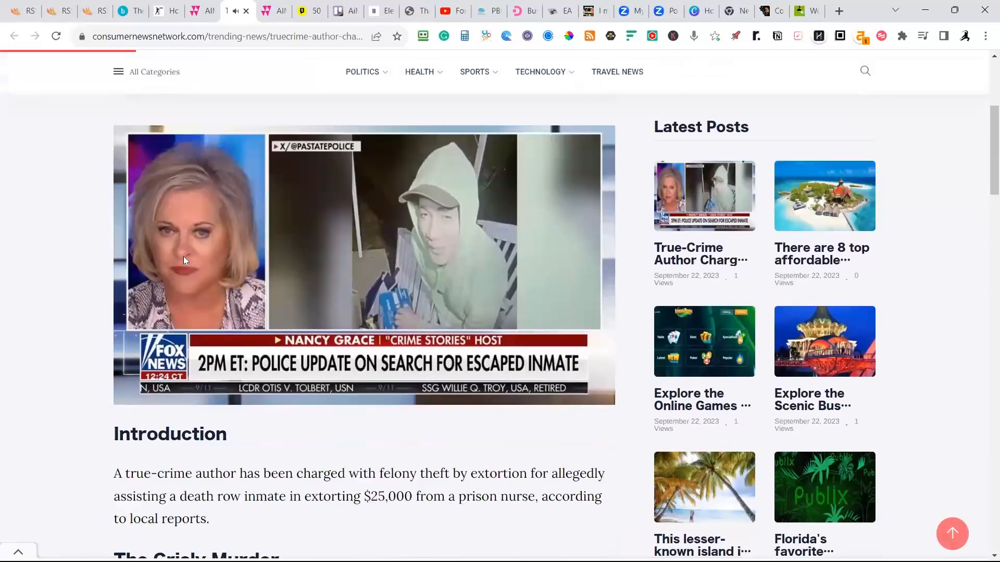
Read through the published true-crime article from the introduction to the closing image and ads, and return to its audio player.
scroll(183, 256, "down", 2)
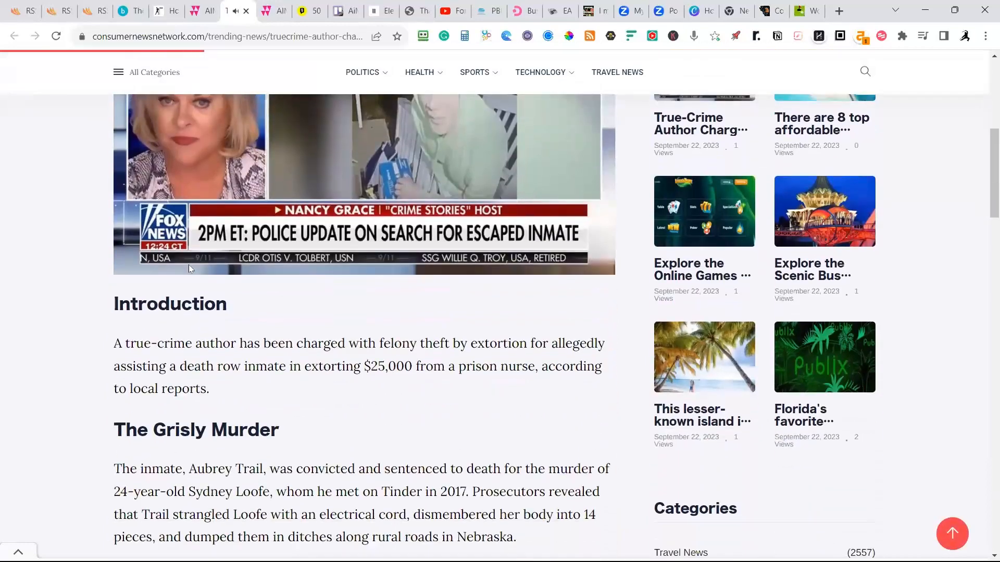
scroll(297, 306, "down", 1)
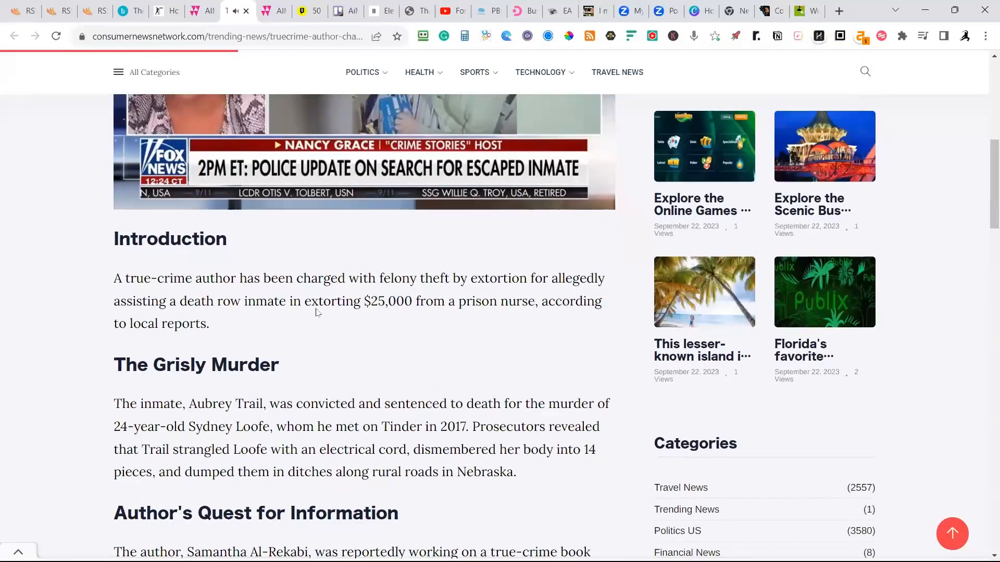
scroll(321, 310, "down", 1)
scroll(329, 313, "down", 1)
scroll(329, 312, "down", 5)
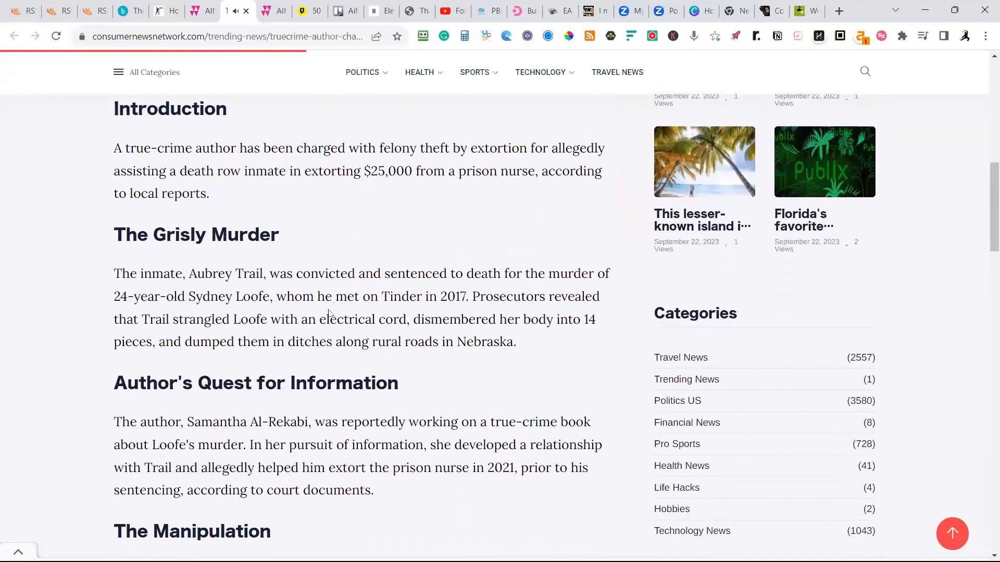
scroll(332, 311, "down", 6)
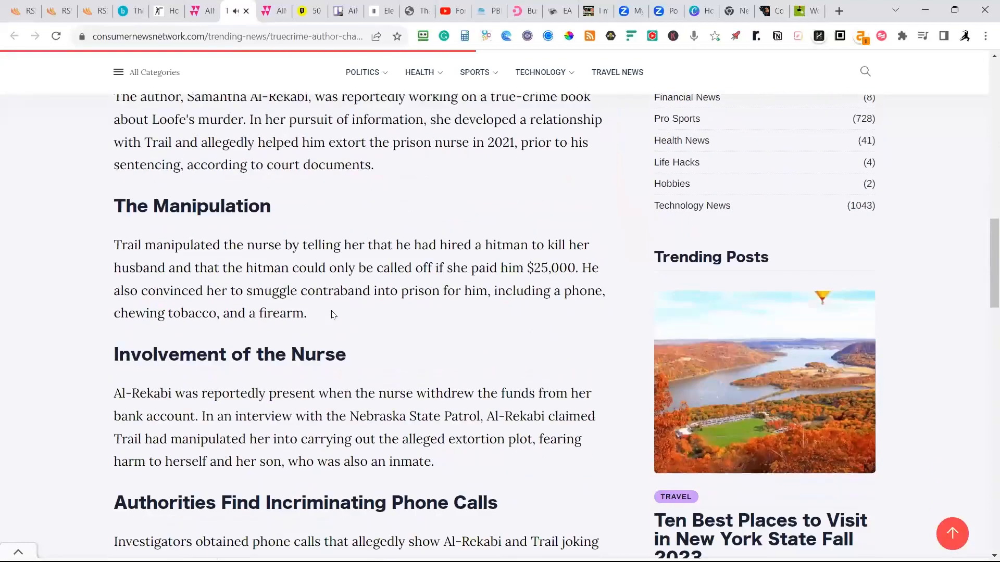
scroll(335, 316, "down", 5)
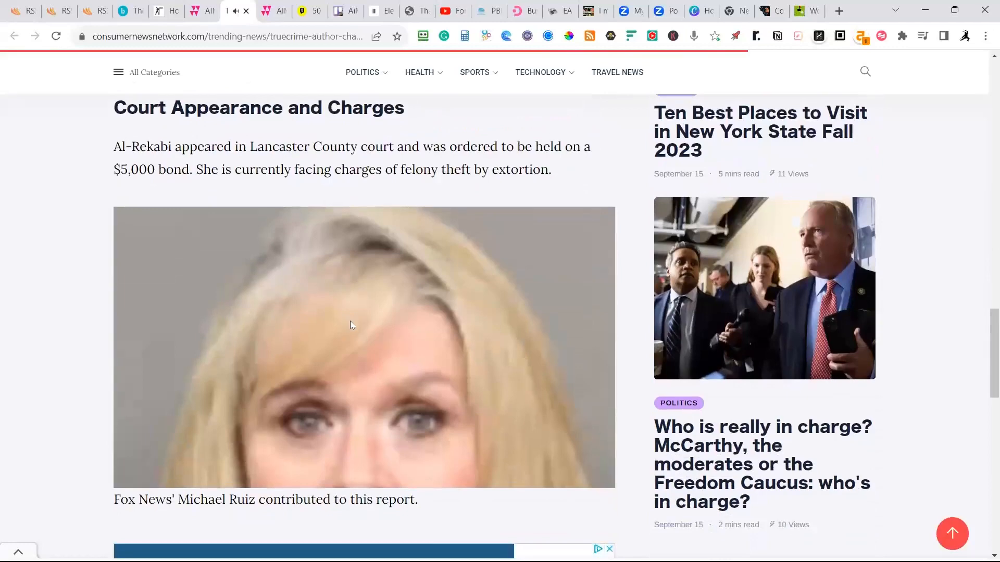
scroll(350, 324, "up", 4)
scroll(350, 324, "down", 2)
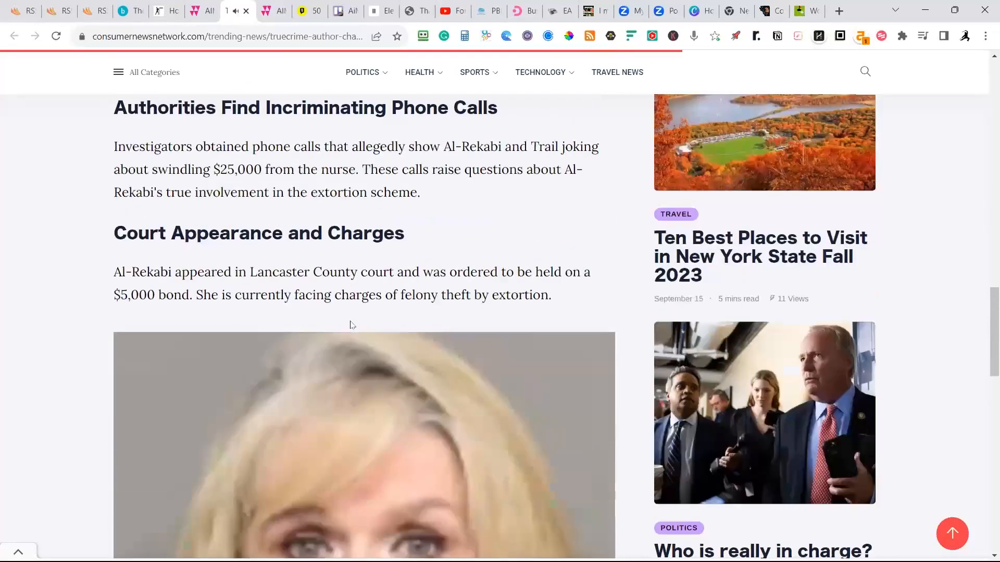
scroll(350, 325, "down", 9)
scroll(352, 326, "up", 1)
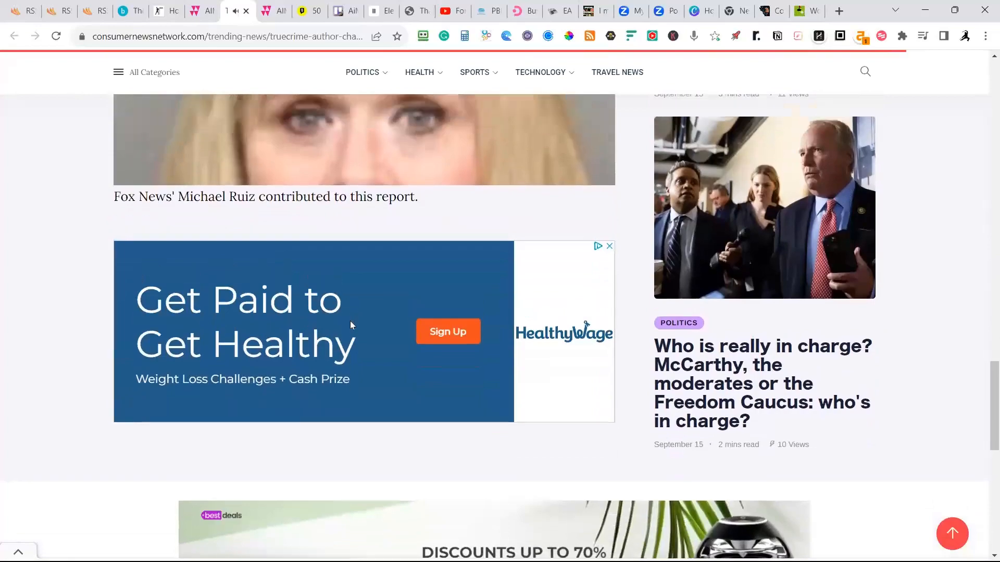
scroll(350, 321, "up", 18)
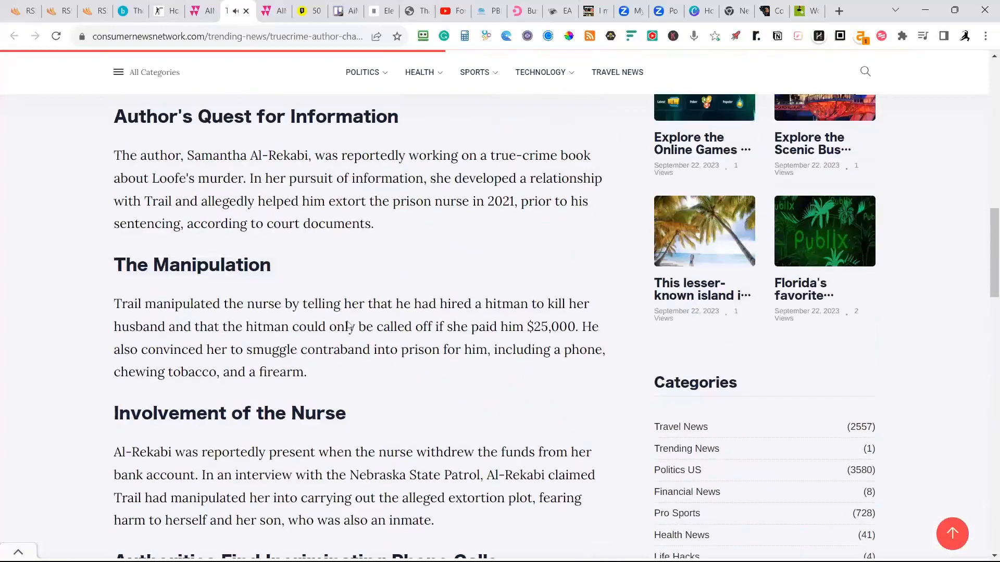
scroll(349, 325, "up", 10)
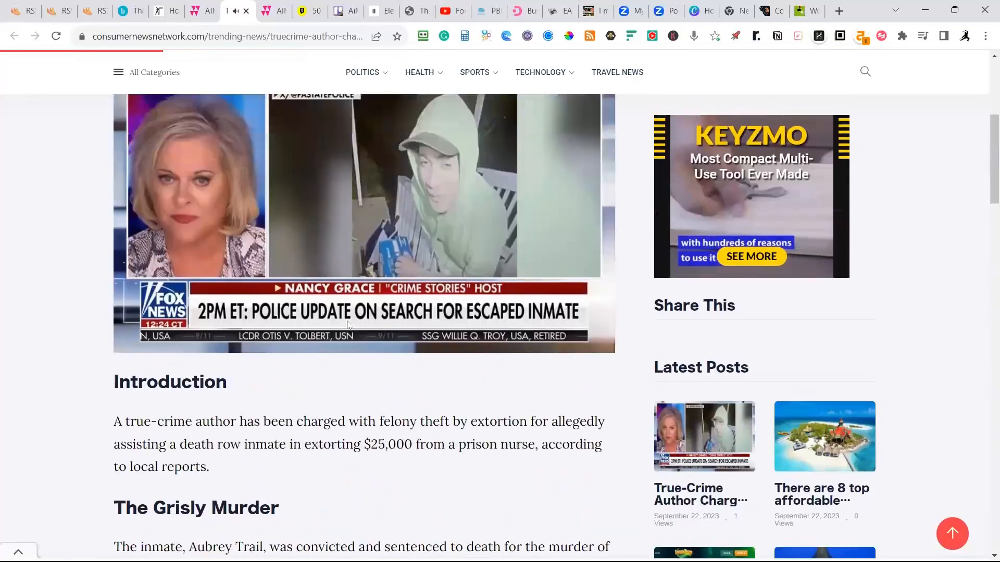
scroll(346, 323, "up", 4)
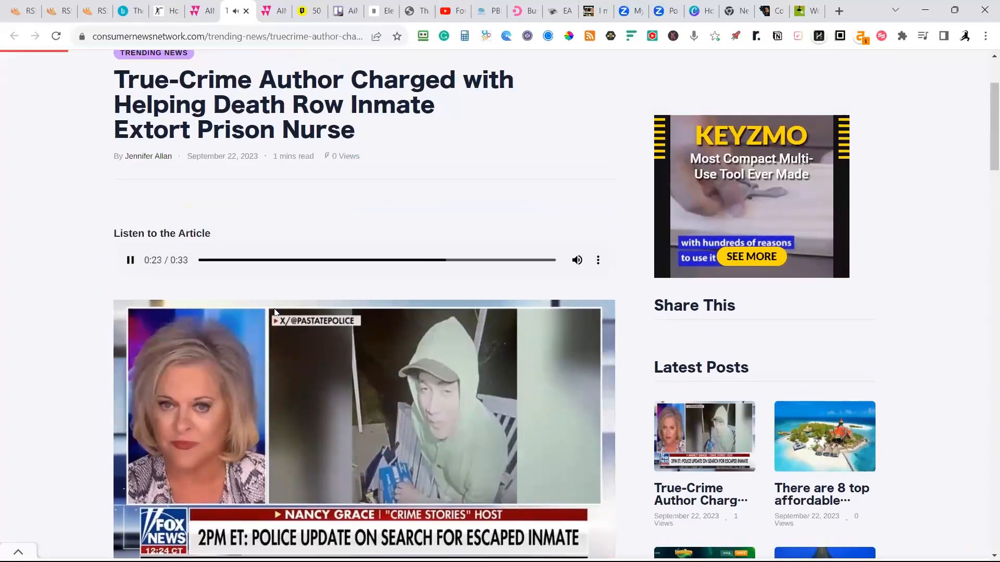
Pause the "Listen to the Article" audio and review the article's opening sections and headline.
left_click(130, 260)
scroll(315, 271, "down", 8)
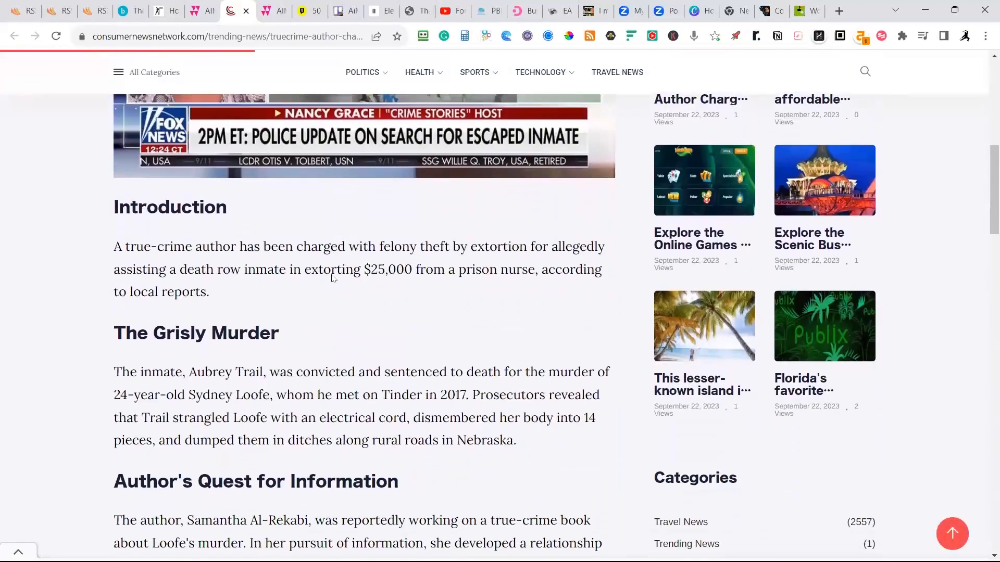
scroll(334, 278, "down", 2)
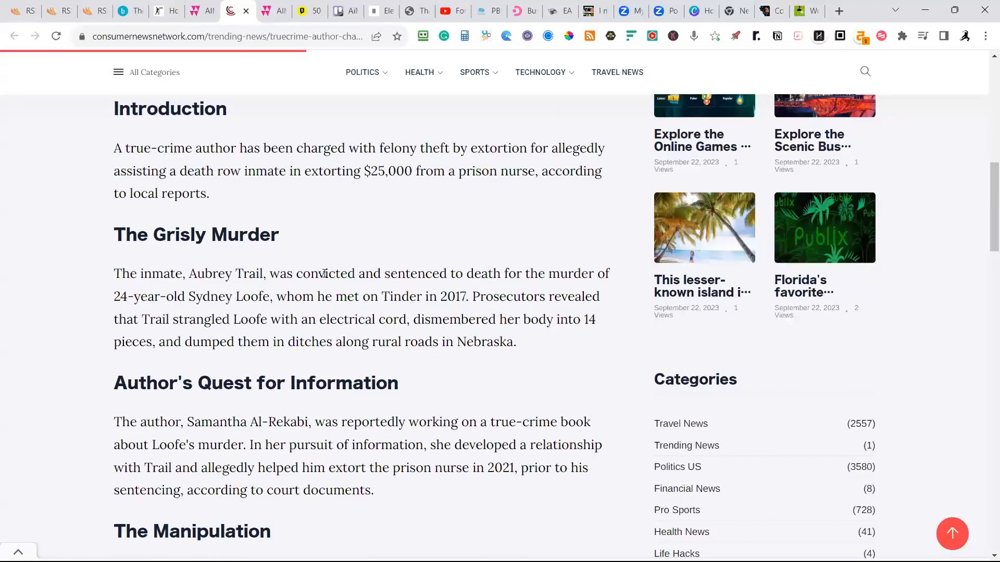
scroll(323, 275, "down", 1)
scroll(323, 276, "down", 1)
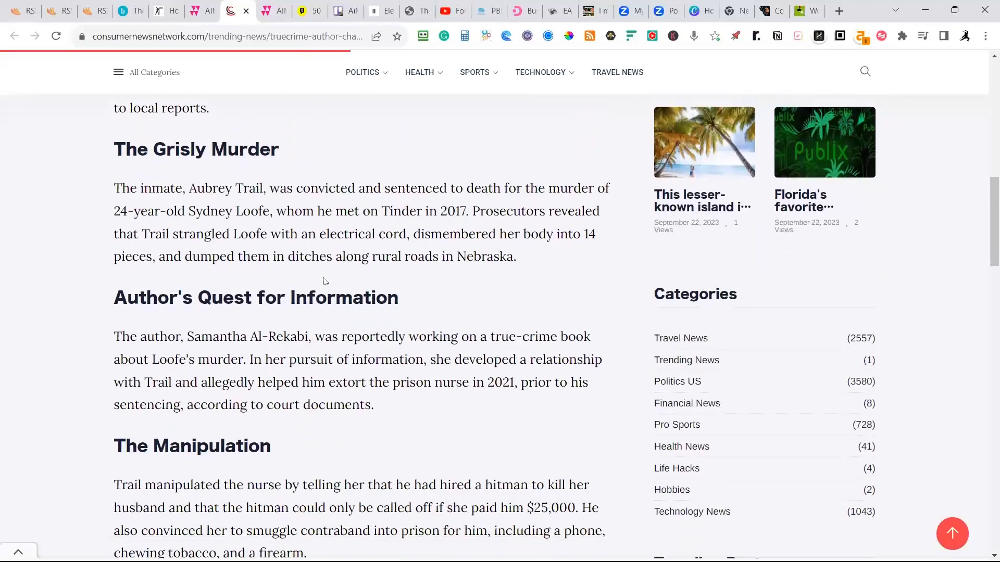
scroll(332, 287, "up", 2)
scroll(328, 284, "up", 6)
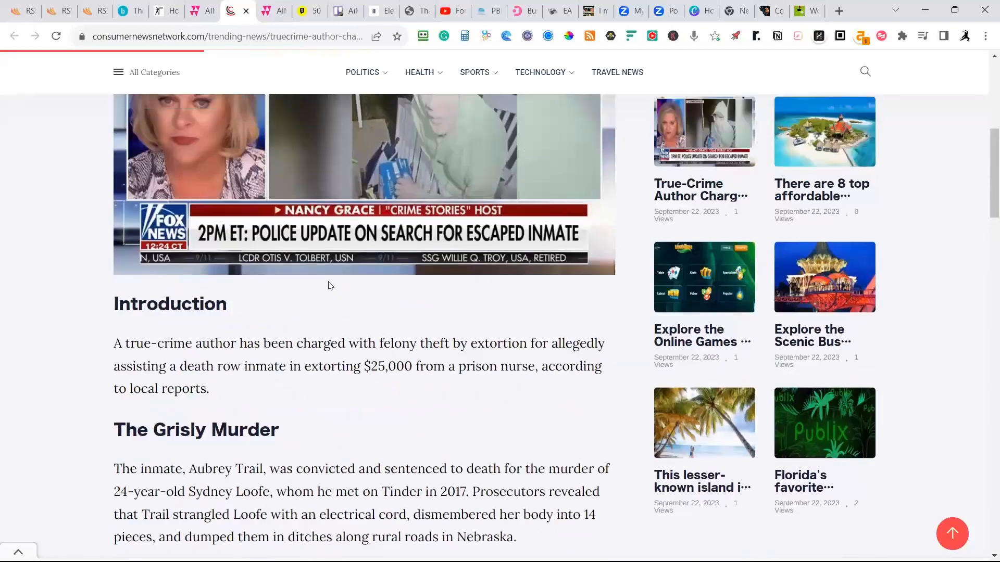
scroll(325, 281, "up", 3)
scroll(325, 284, "up", 1)
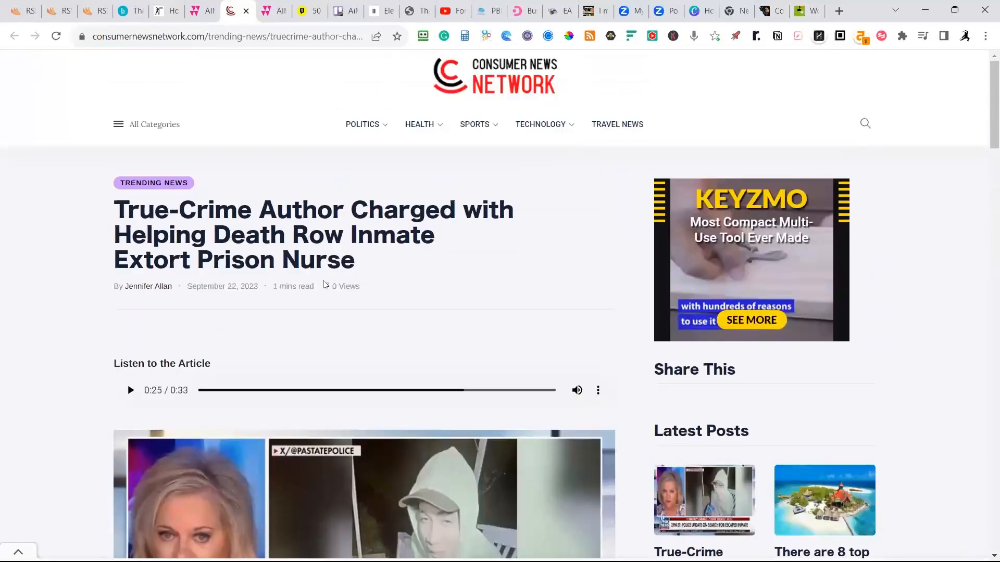
Switch back to AiMasher and reopen the My Articles list under Article Publisher to look over the latest articles.
left_click(200, 16)
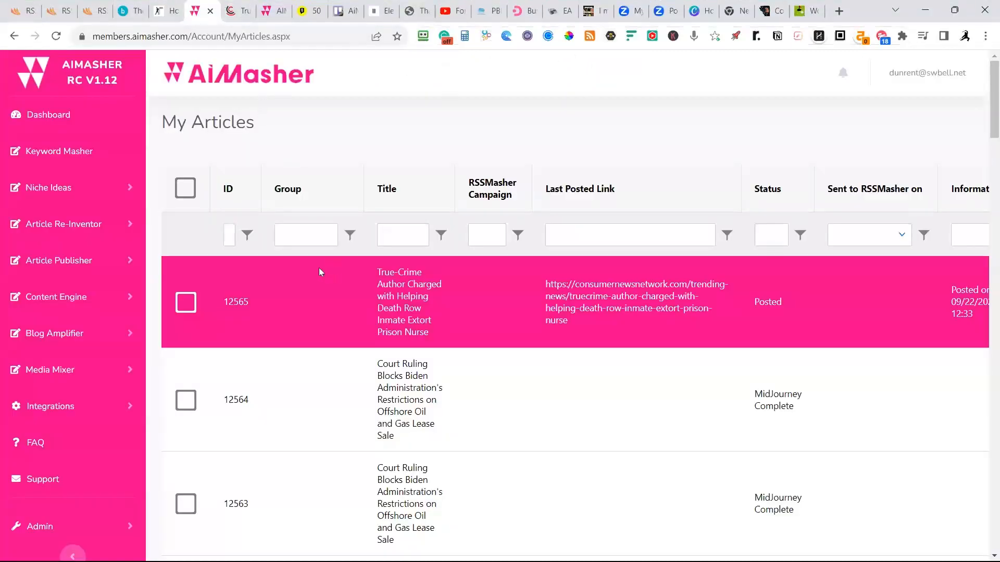
left_click(59, 225)
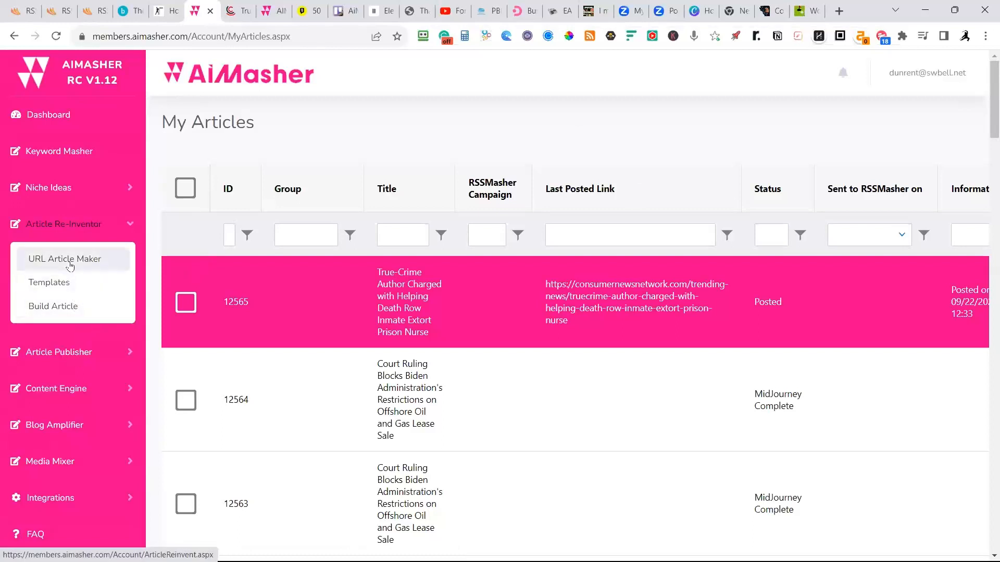
left_click(56, 354)
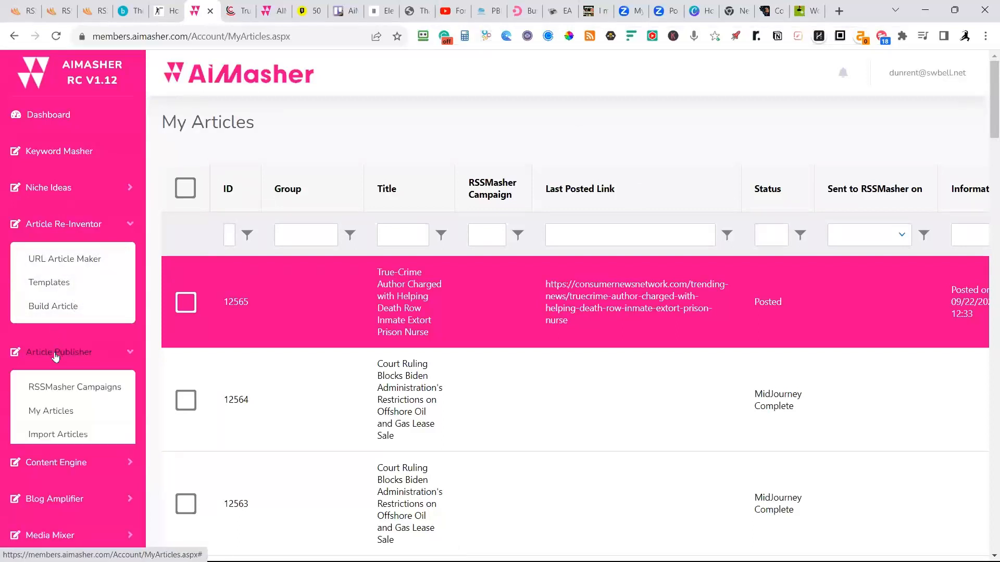
left_click(50, 412)
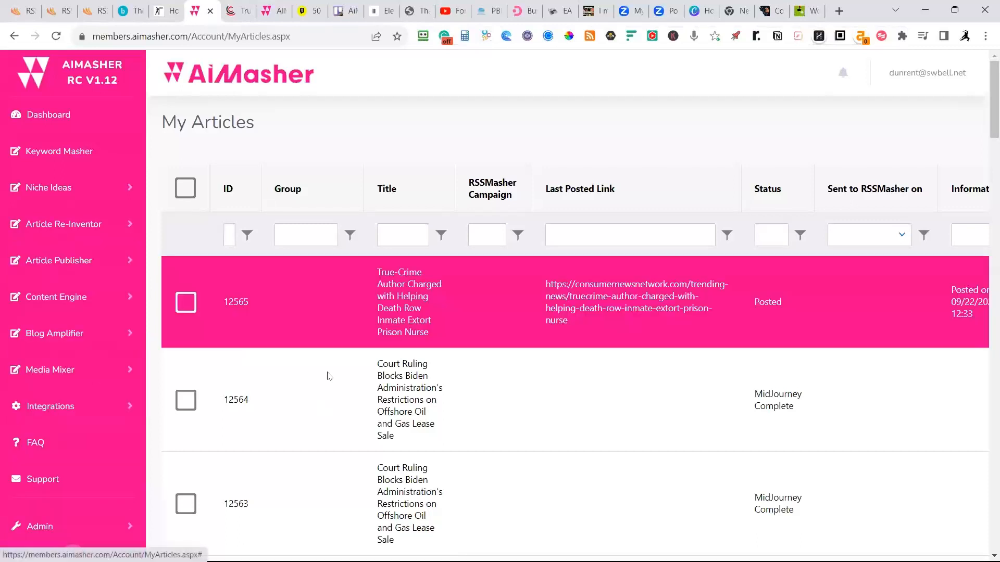
scroll(469, 417, "down", 3)
scroll(469, 419, "up", 2)
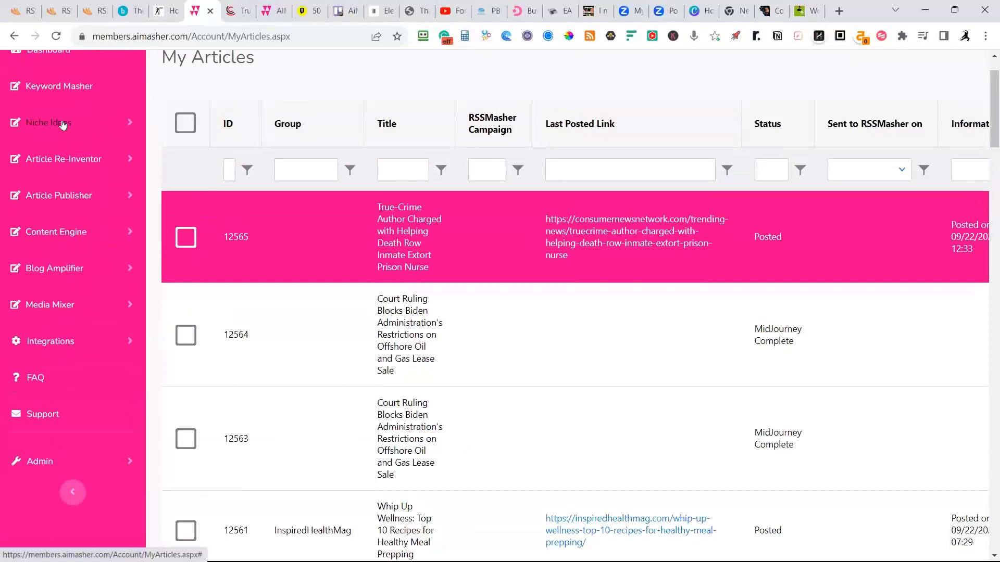
Open Build Article under Article Re-Inventor and examine the source URLs and processing statuses of the RSSMasher API articles.
left_click(53, 163)
left_click(58, 242)
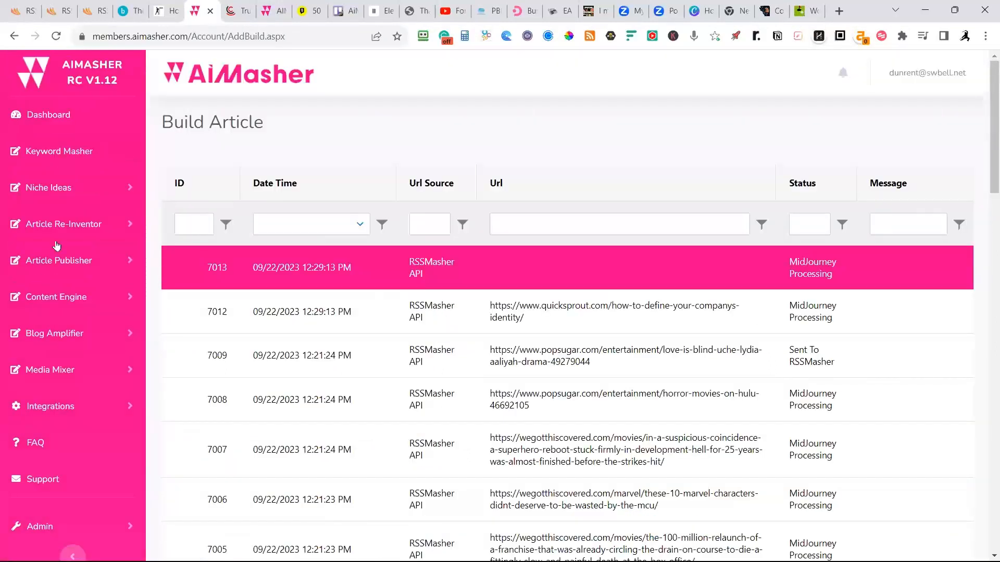
scroll(517, 348, "down", 5)
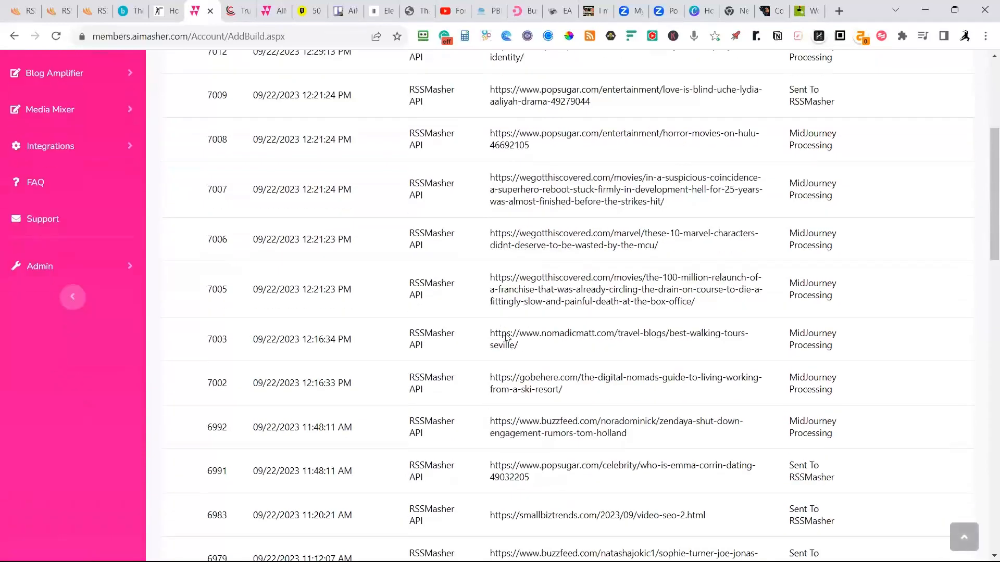
scroll(451, 286, "down", 10)
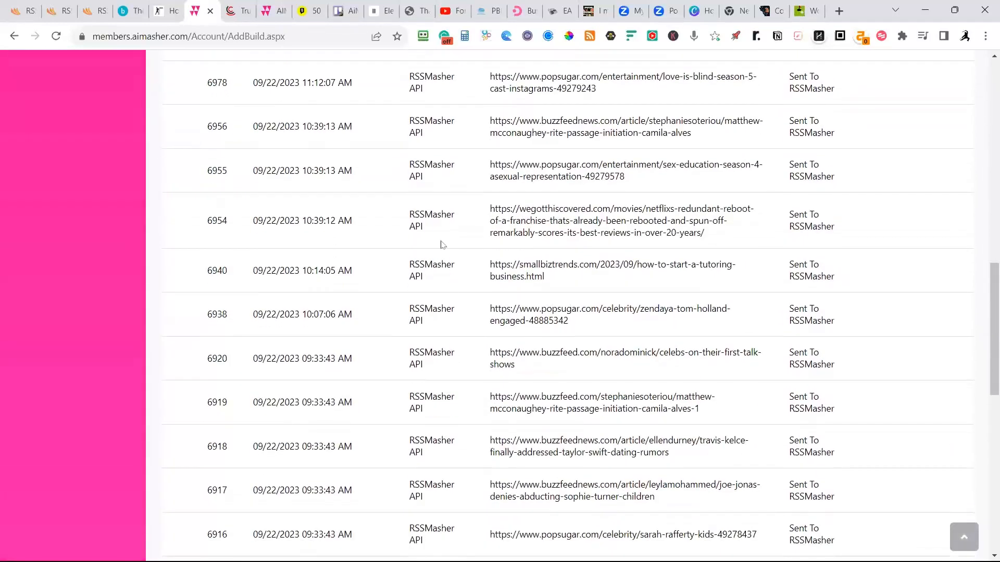
scroll(436, 272, "up", 3)
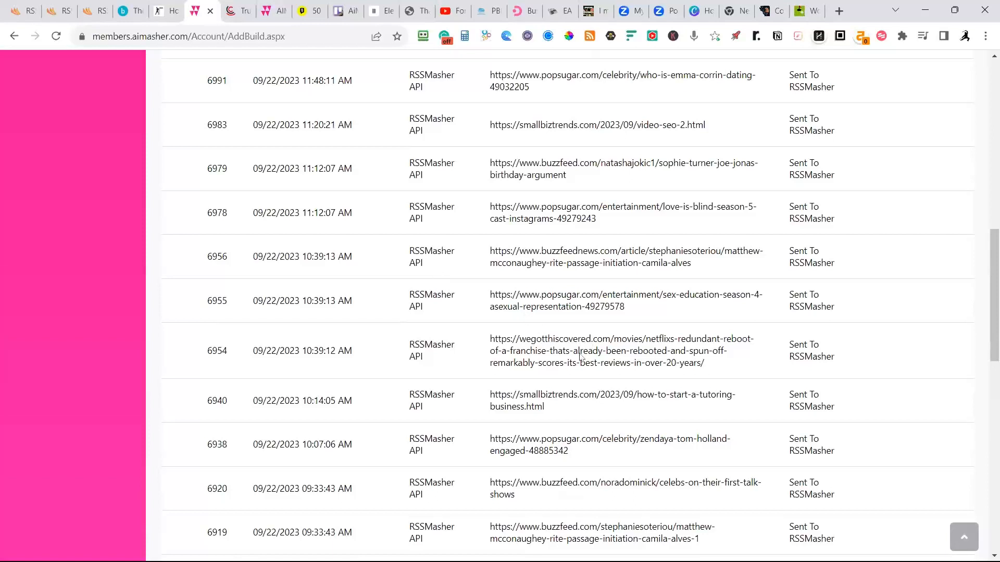
scroll(574, 310, "up", 6)
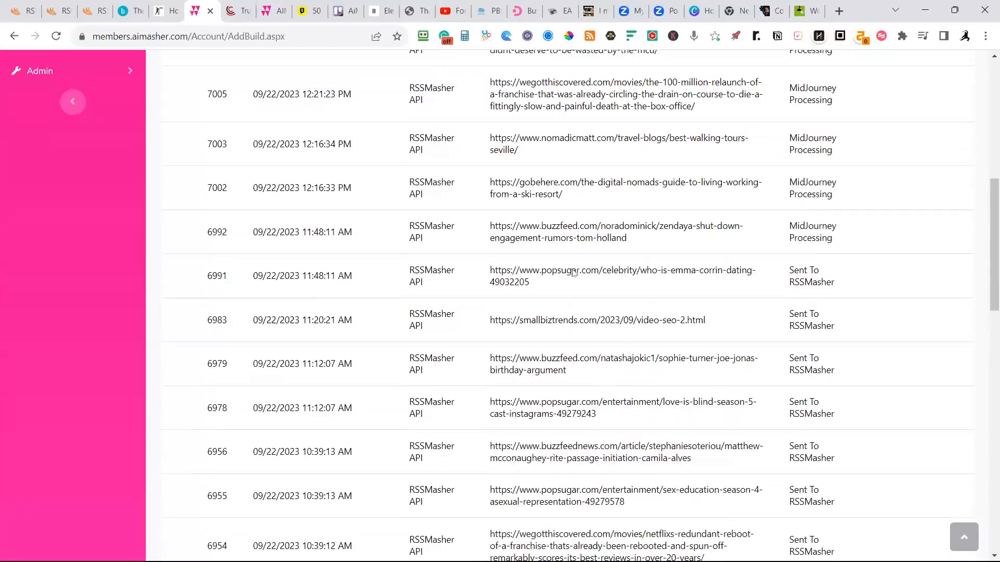
scroll(834, 263, "up", 3)
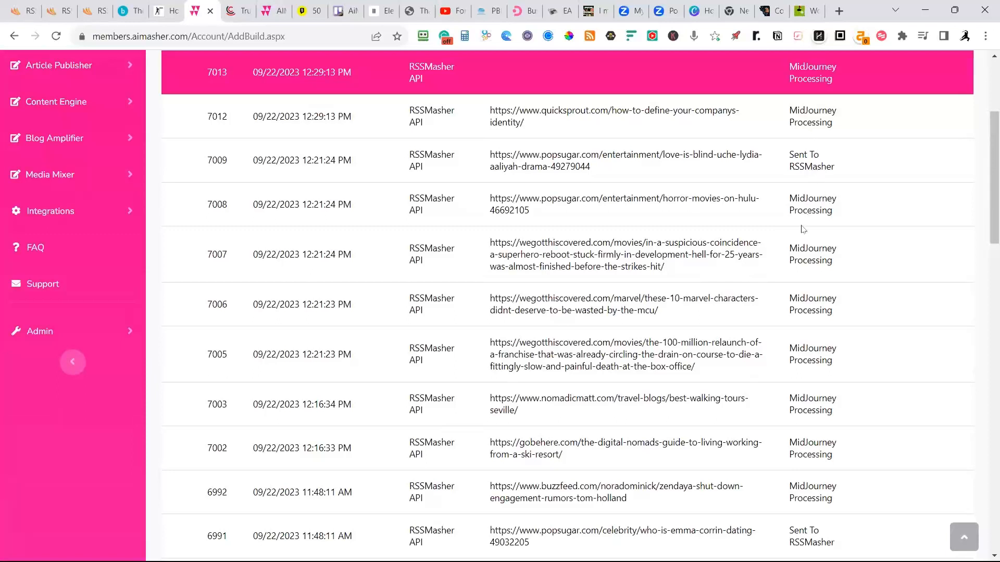
scroll(801, 227, "up", 1)
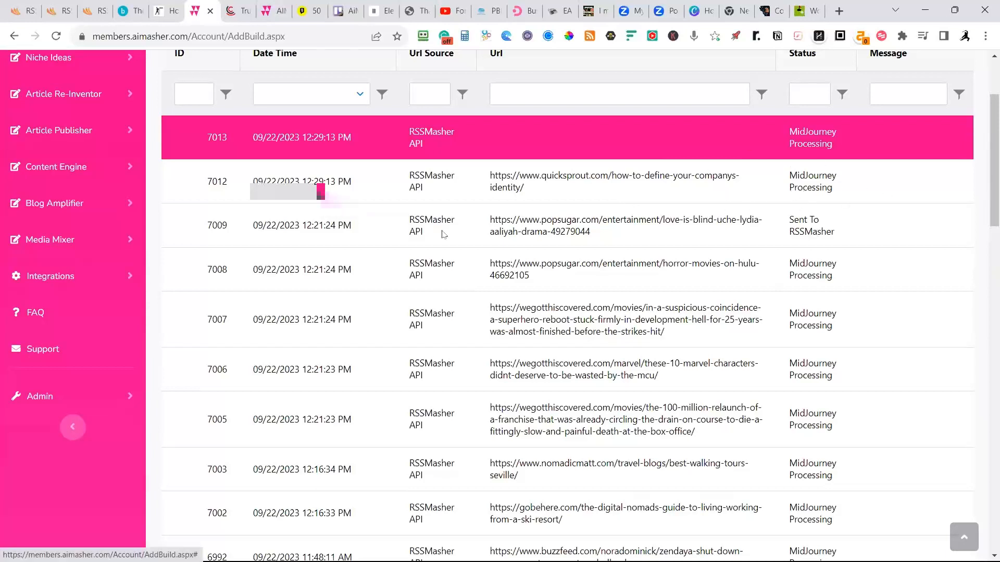
Open the AiMasher Dashboard to view the member data and integrations.
scroll(399, 252, "up", 3)
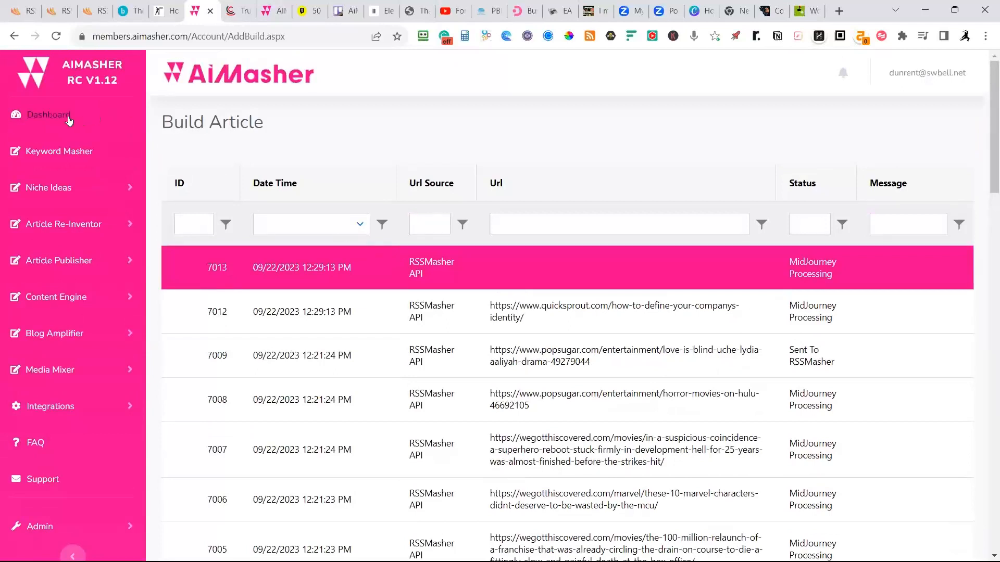
left_click(45, 121)
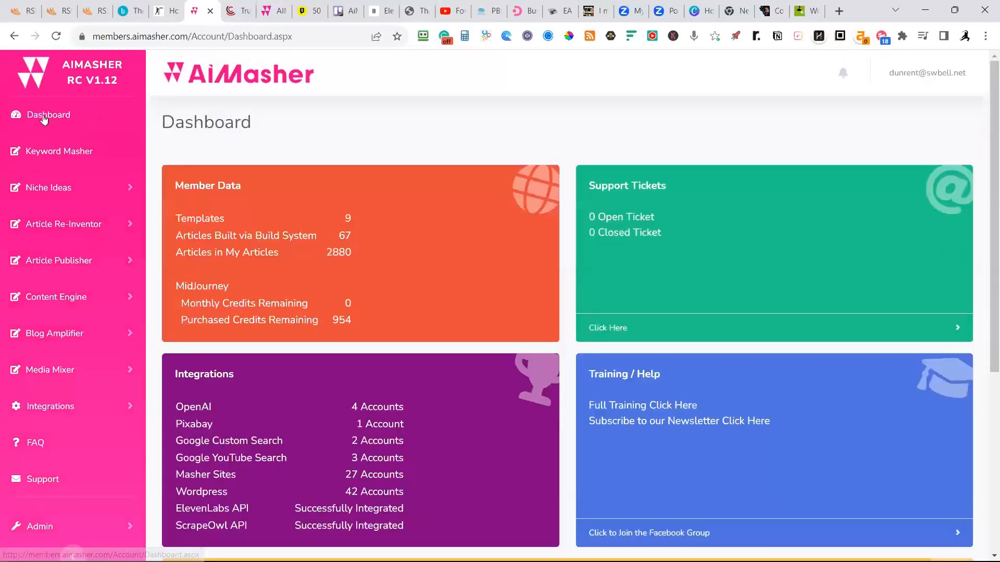